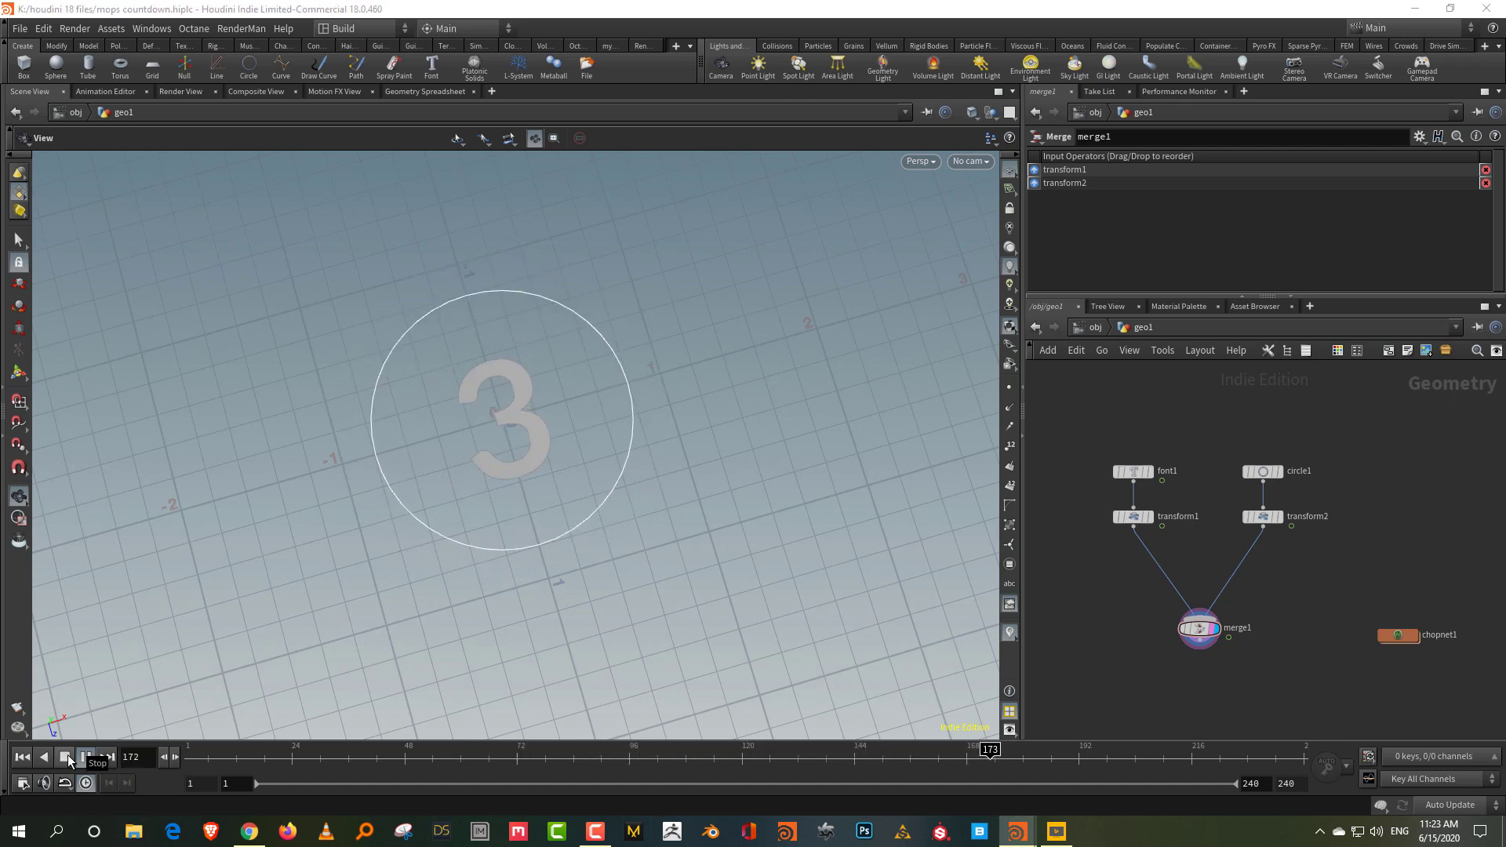
# - Stop playback at frame 1 and display only the countdown number from the transform1 node
pyautogui.click(65, 757)
pyautogui.moveTo(221, 765); pyautogui.dragTo(137, 767)
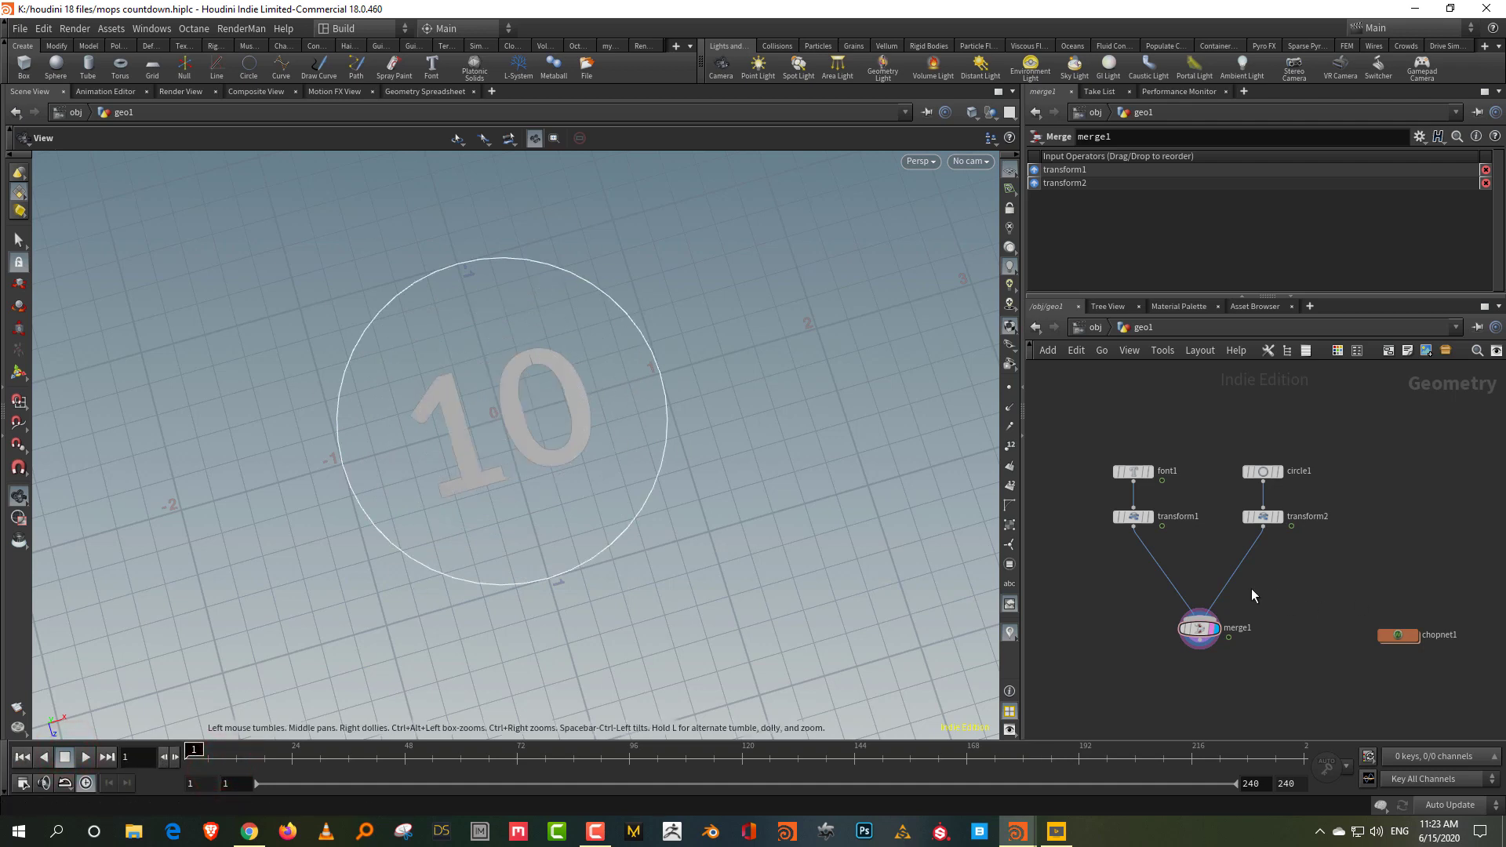
pyautogui.scroll(3, 1180, 600)
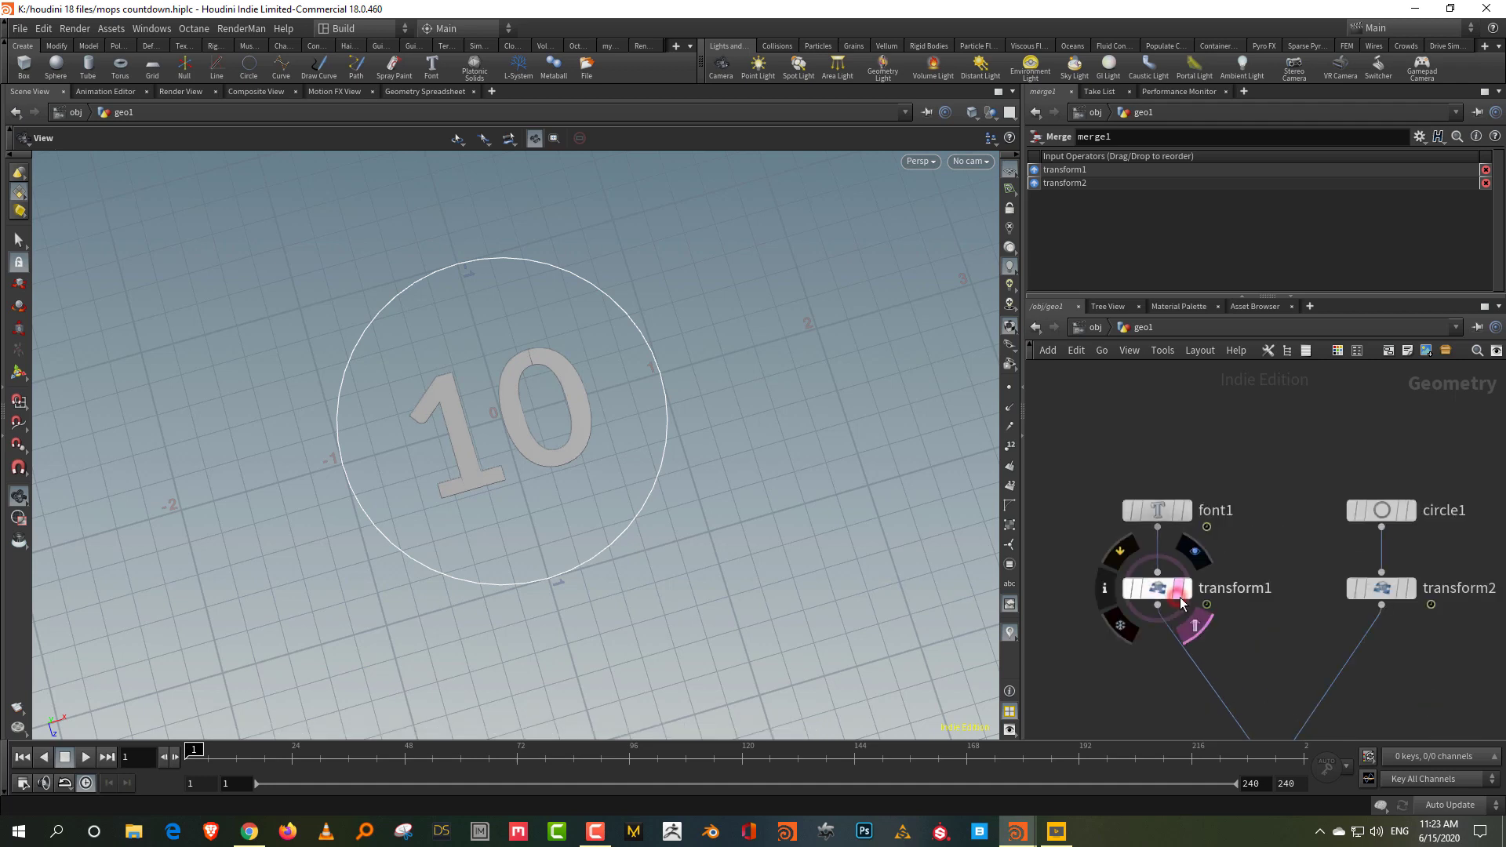
pyautogui.click(1190, 591)
pyautogui.moveTo(1260, 558); pyautogui.dragTo(1133, 620)
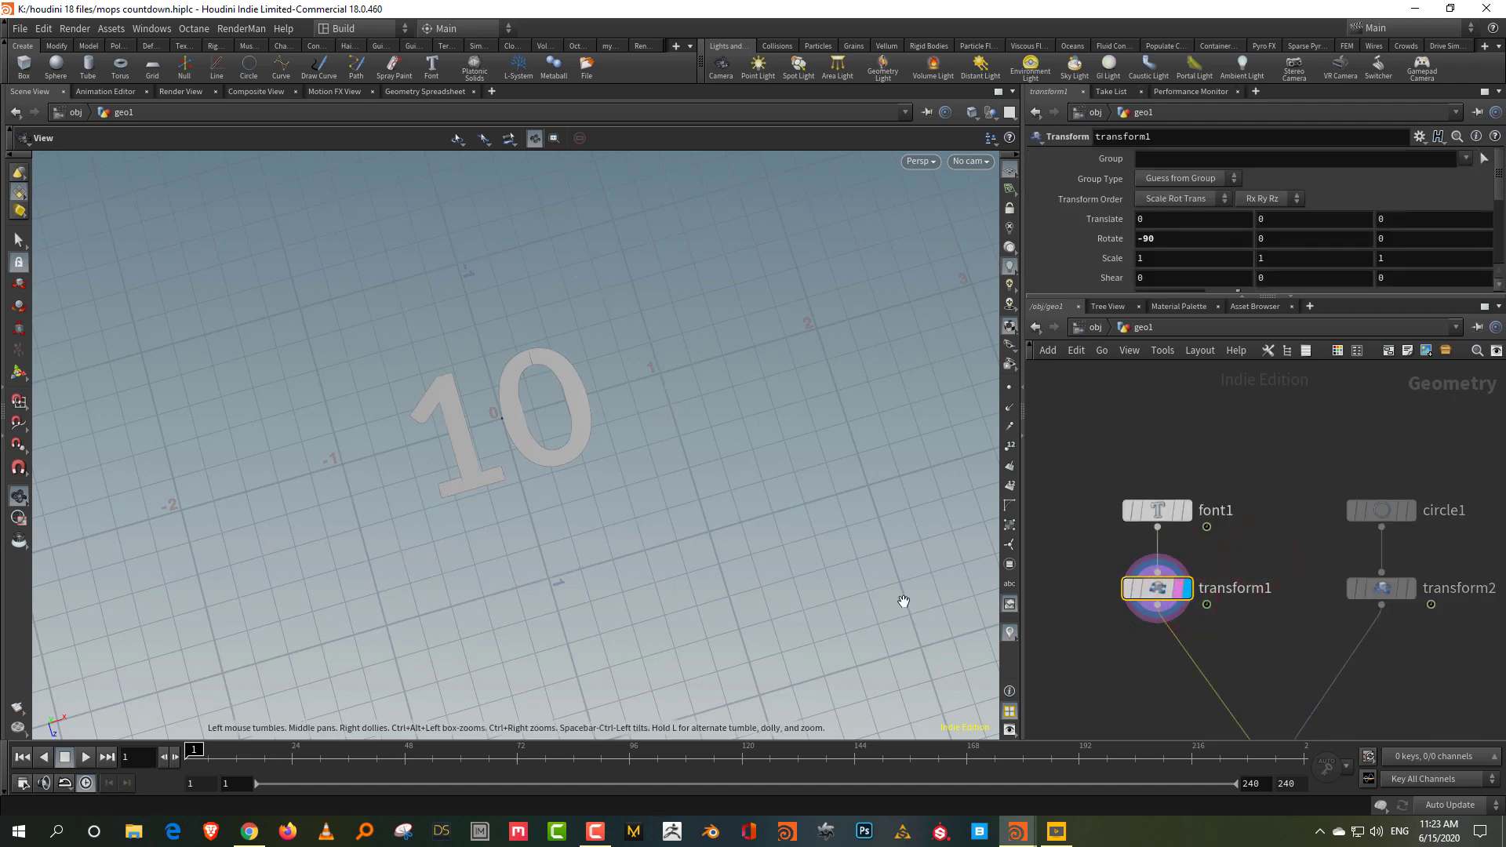
# - Examine the hexagon-tiled countdown number in the mops2 scene and return to the mops countdown scene
pyautogui.moveTo(1017, 831)
pyautogui.click(955, 634)
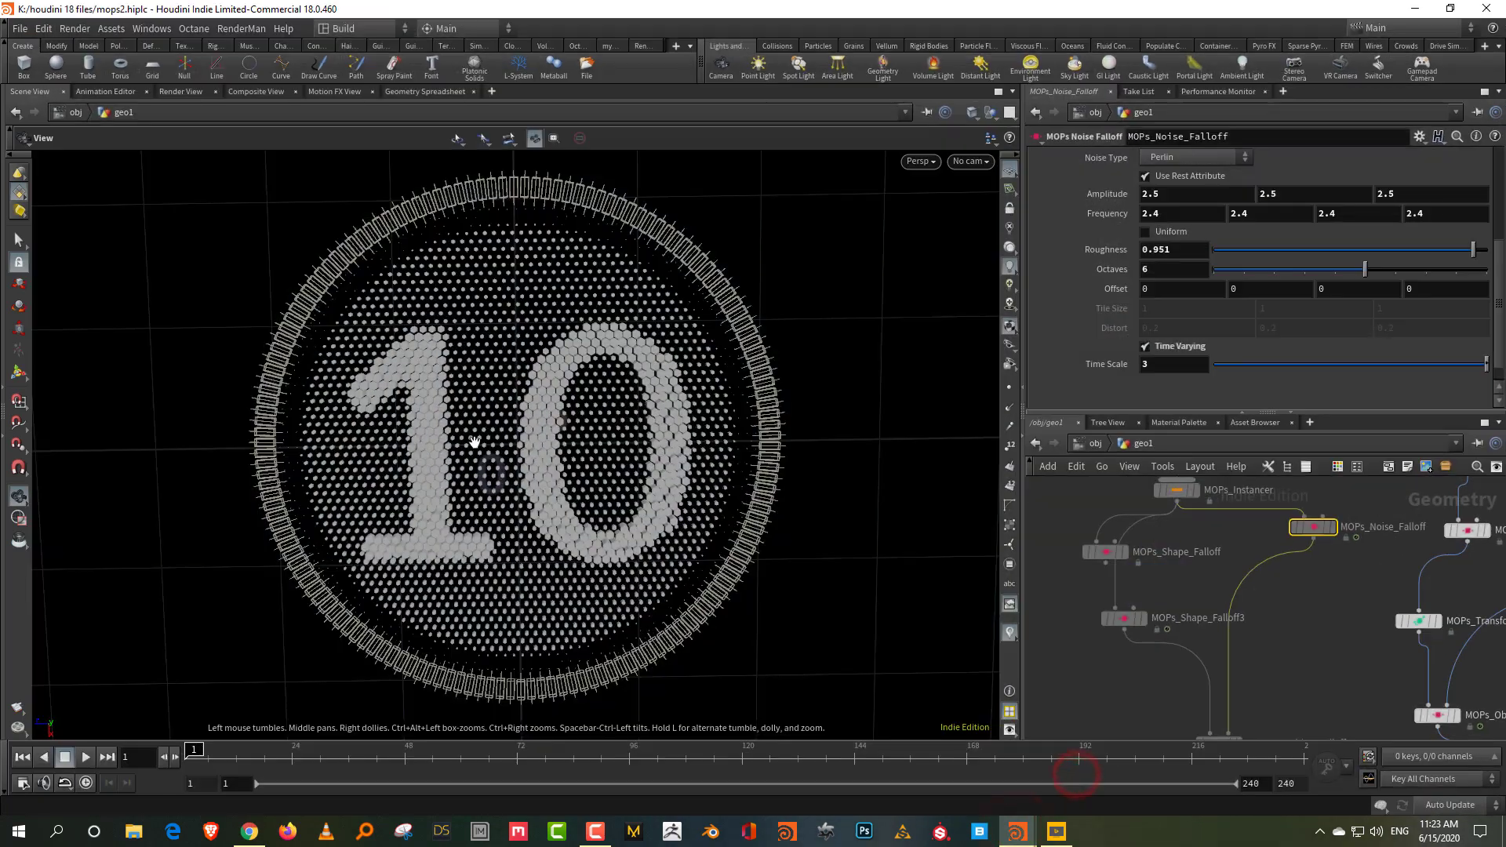
pyautogui.scroll(2, 509, 394)
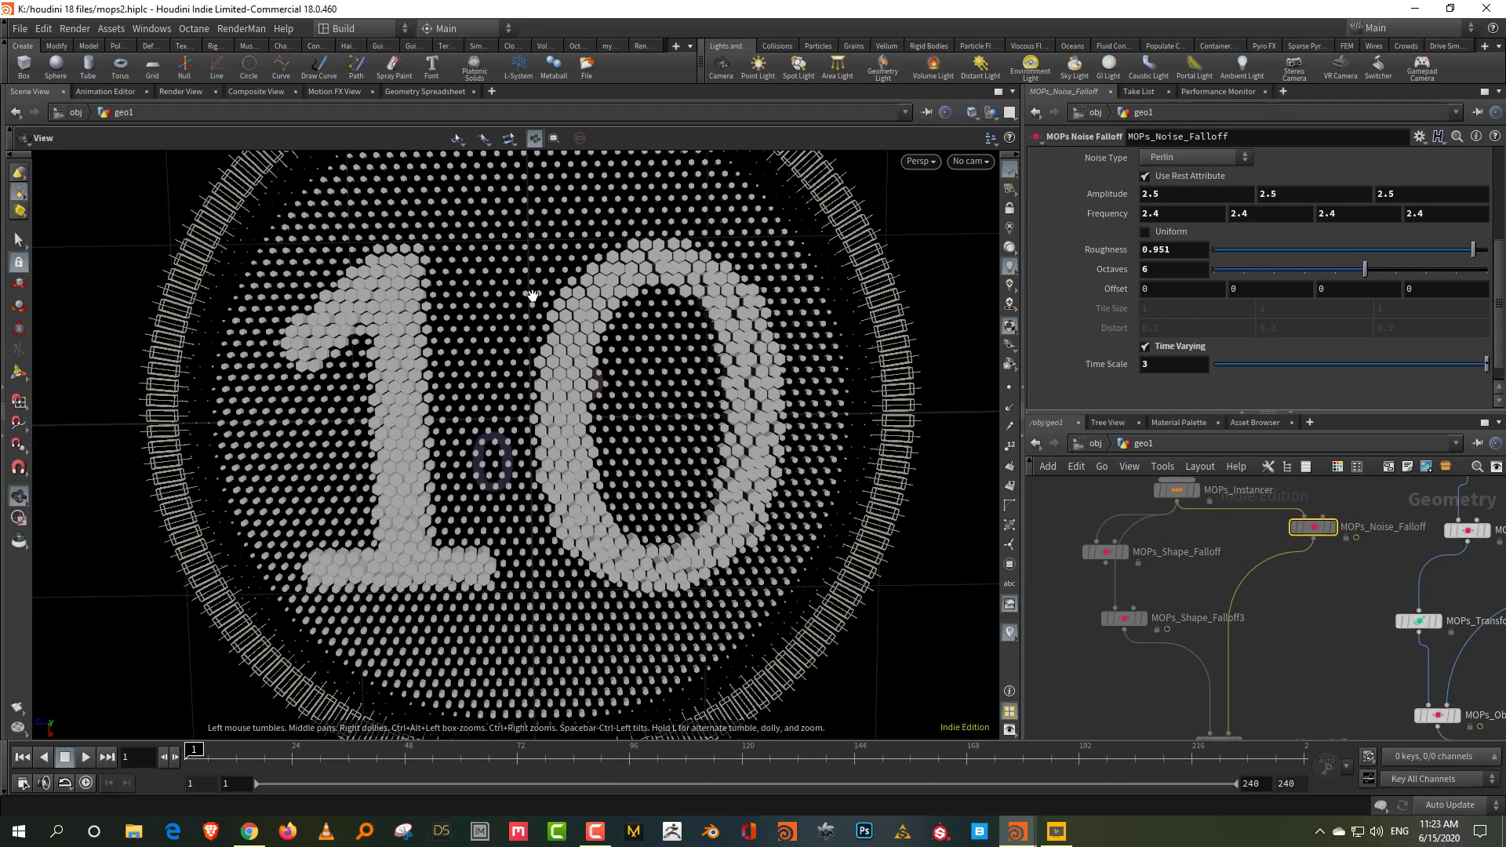
pyautogui.moveTo(1017, 831)
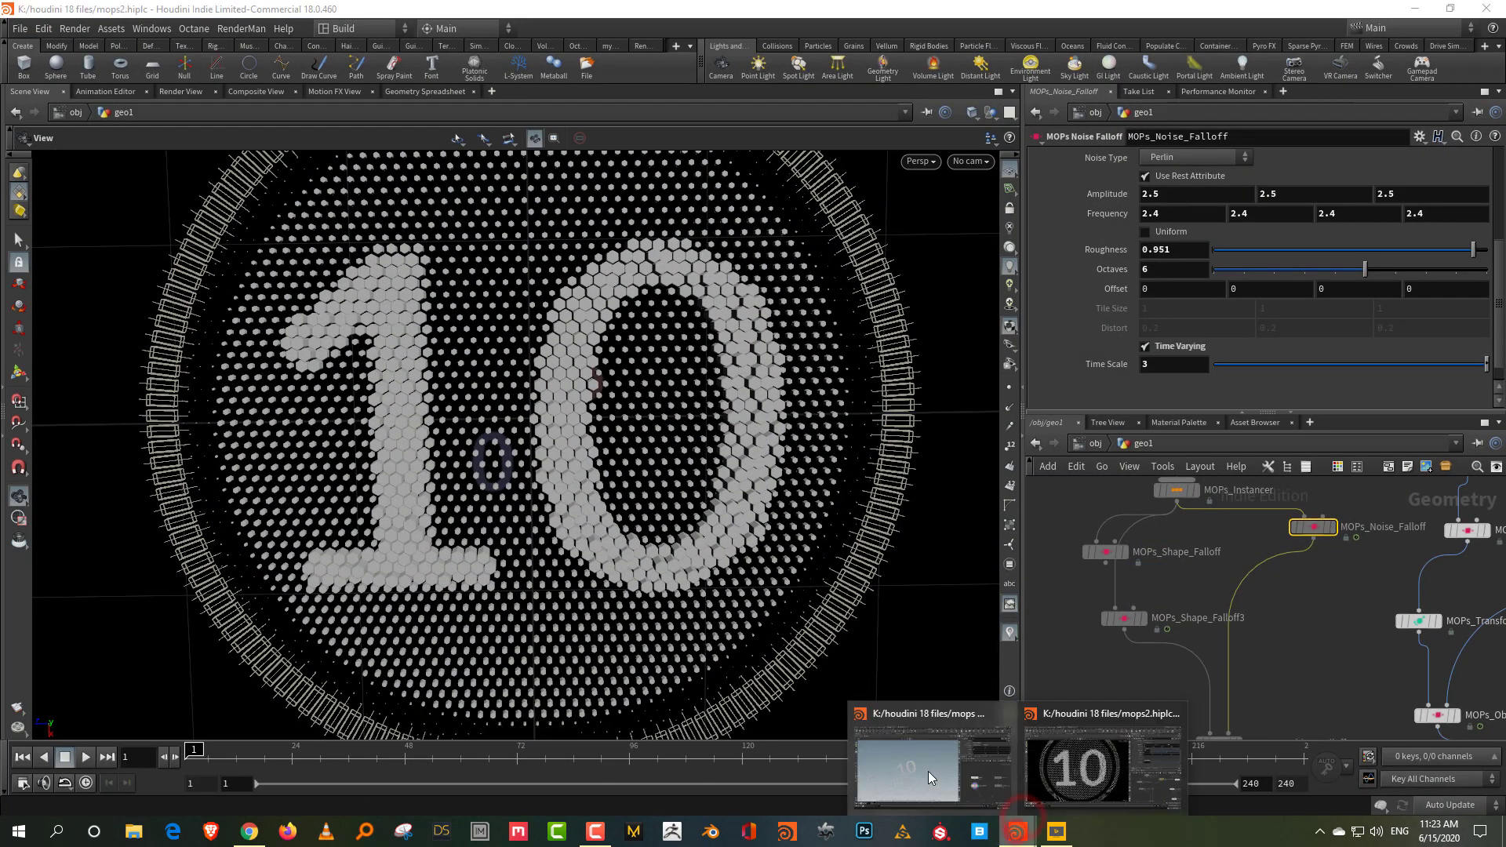
pyautogui.click(929, 771)
# - Add a Circle node in the empty network space beside font1 and display it
pyautogui.moveTo(1311, 522); pyautogui.dragTo(1421, 535, button='middle')
pyautogui.moveTo(1134, 535); pyautogui.dragTo(1168, 518, button='middle')
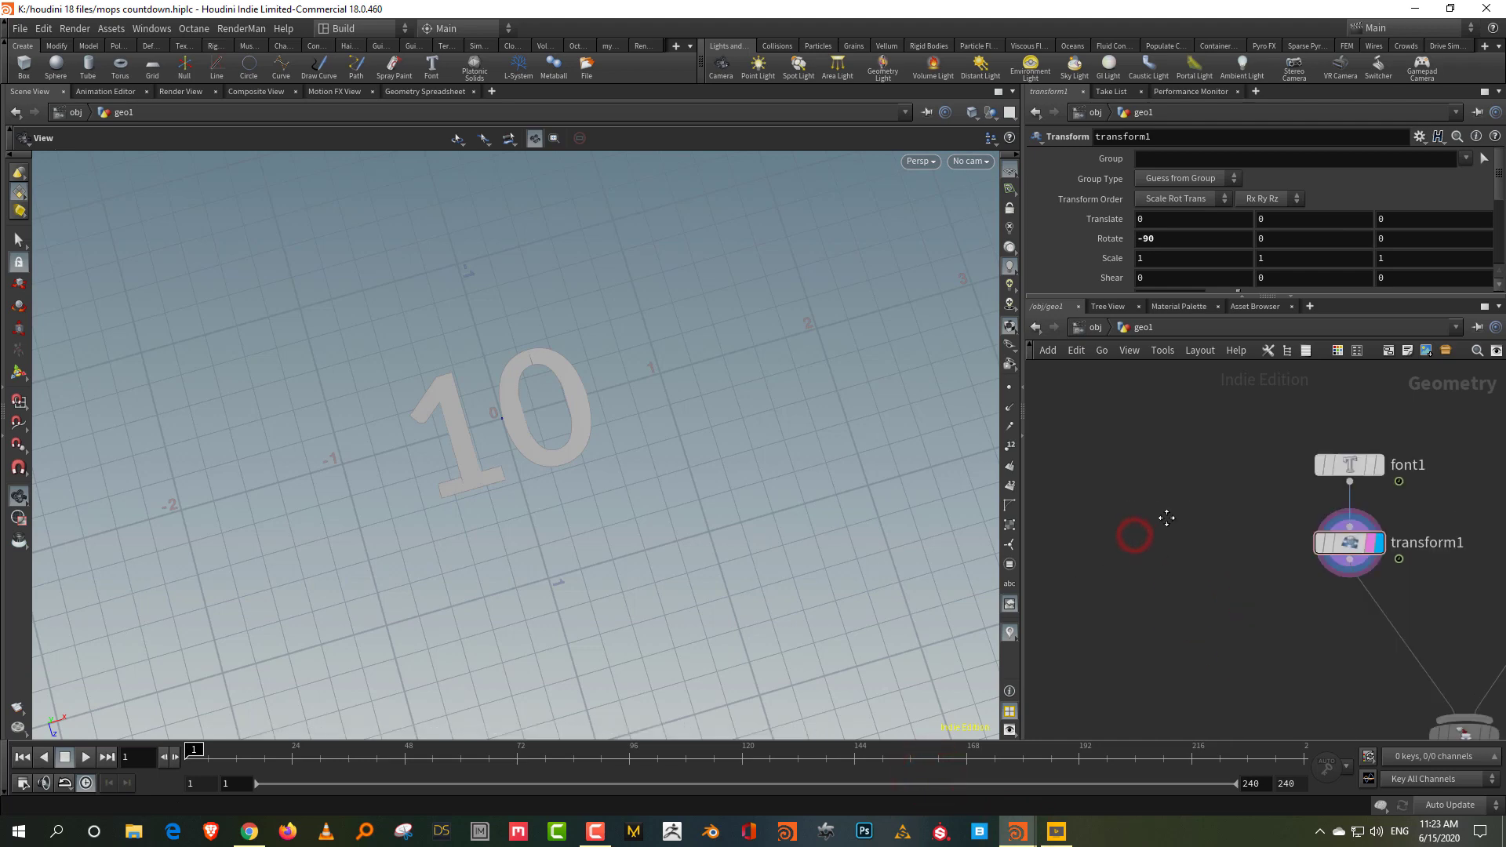
pyautogui.press('Tab')
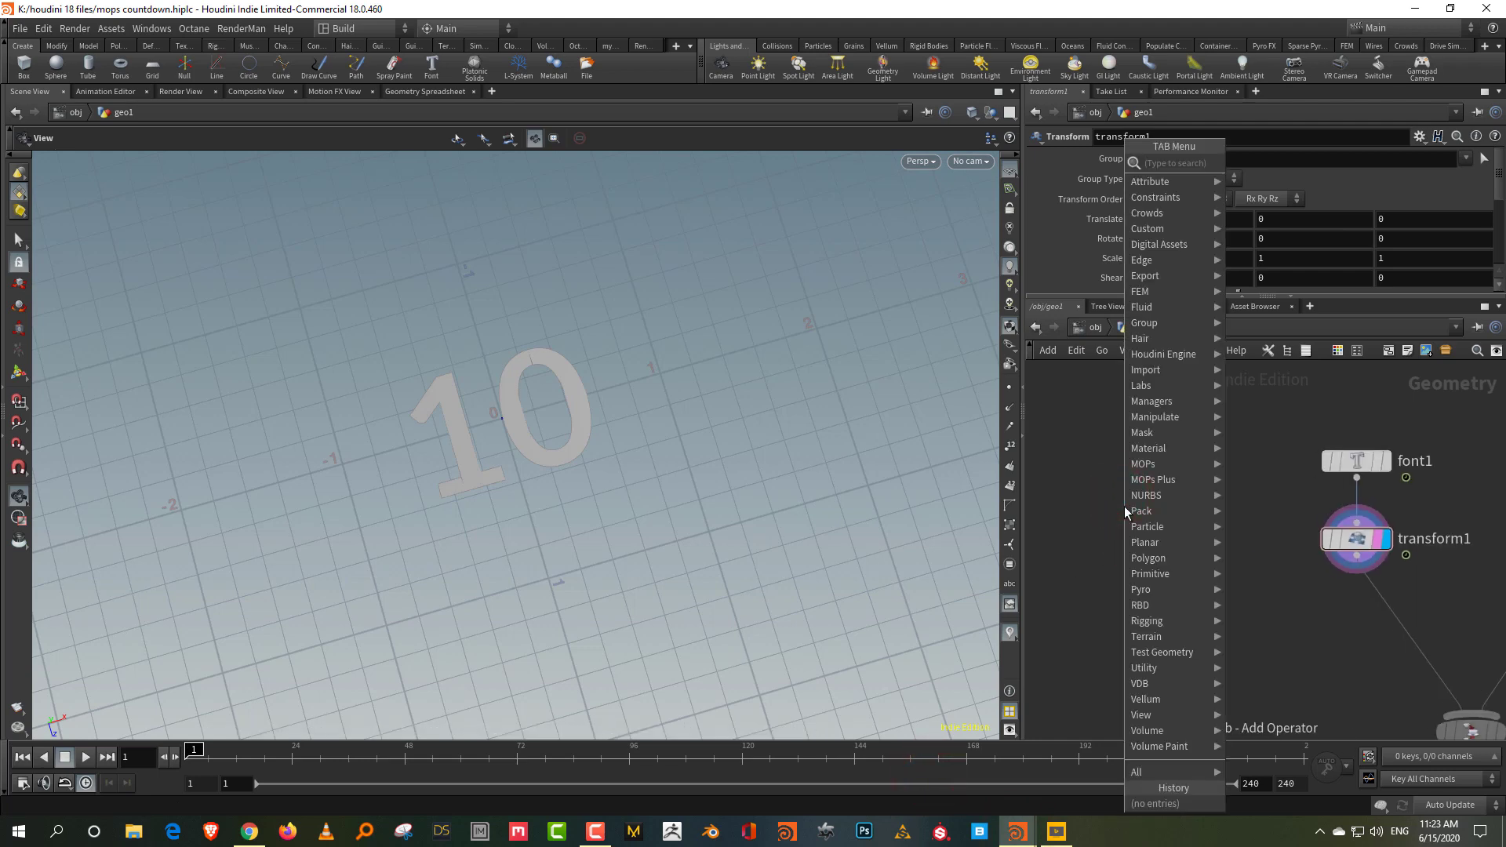
pyautogui.write('circ')
pyautogui.click(1229, 164)
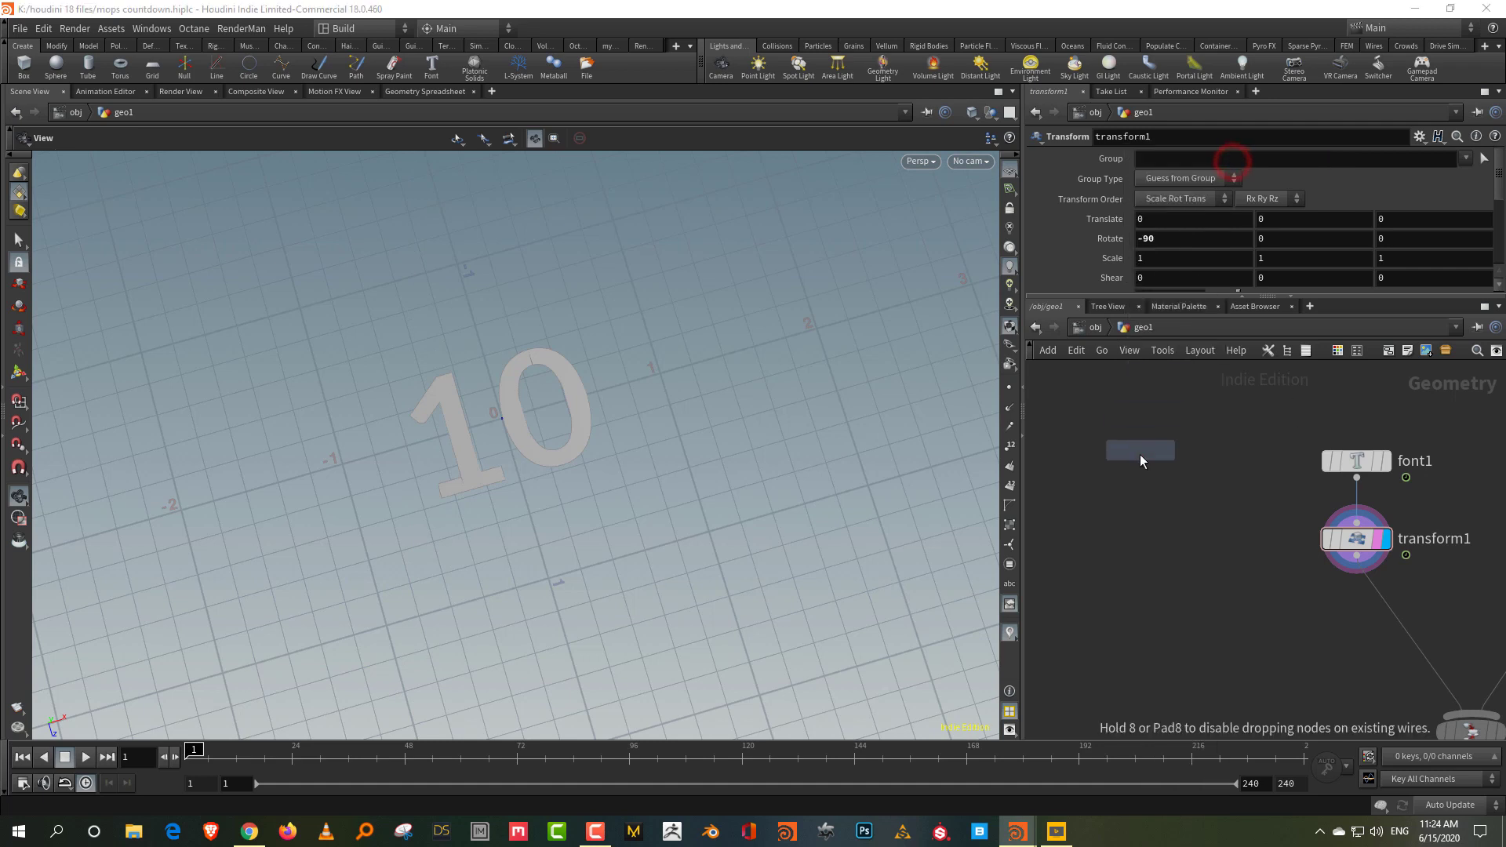
pyautogui.click(1144, 455)
pyautogui.click(1178, 471)
# - Make the circle a polygon in the ZX Plane with 6 divisions and a radius of 0.1 on both axes
pyautogui.click(1168, 178)
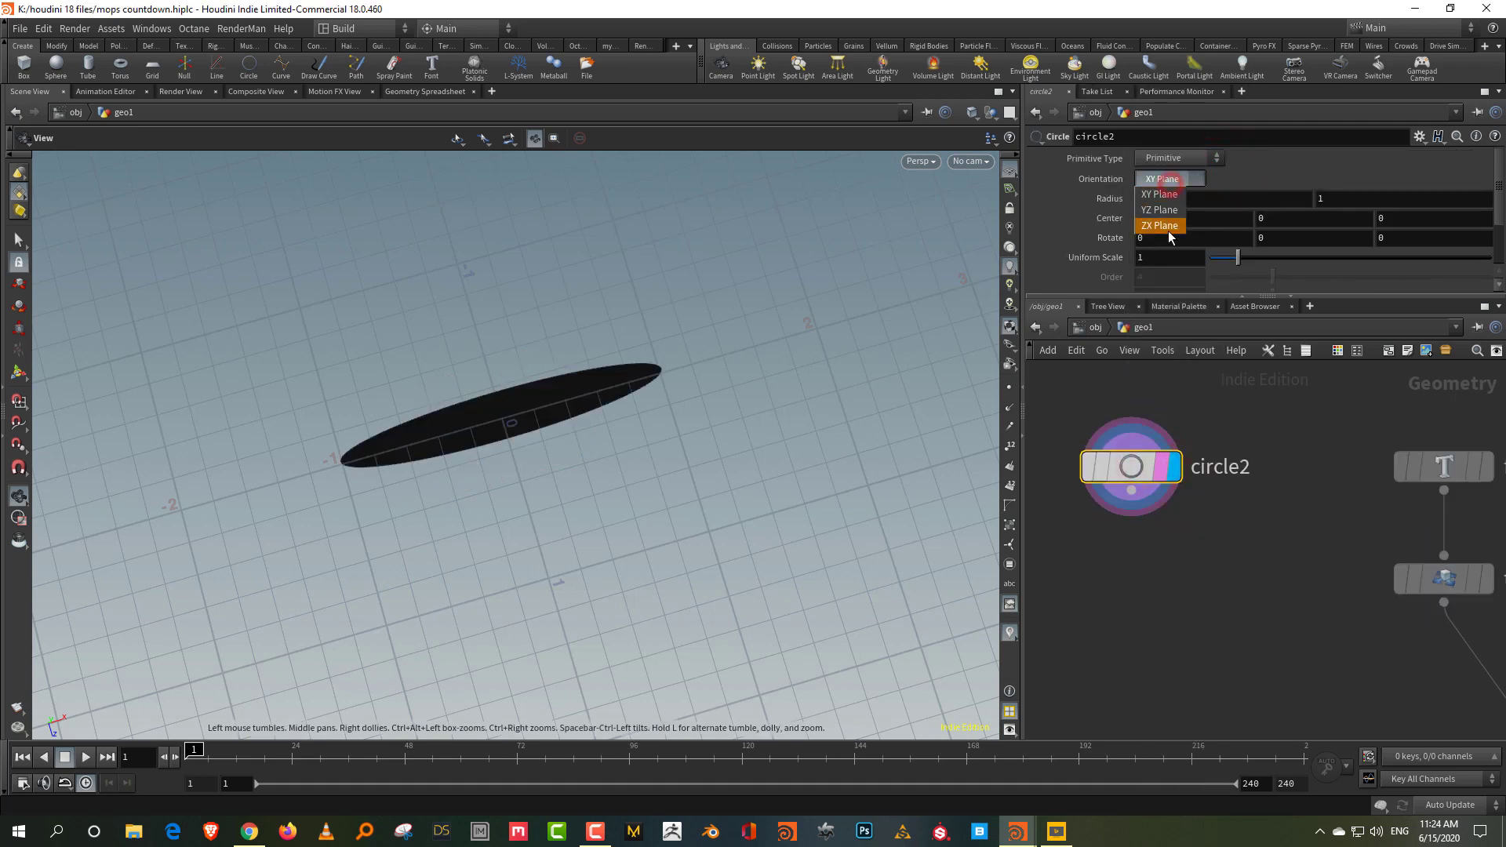
pyautogui.click(1169, 229)
pyautogui.click(1177, 157)
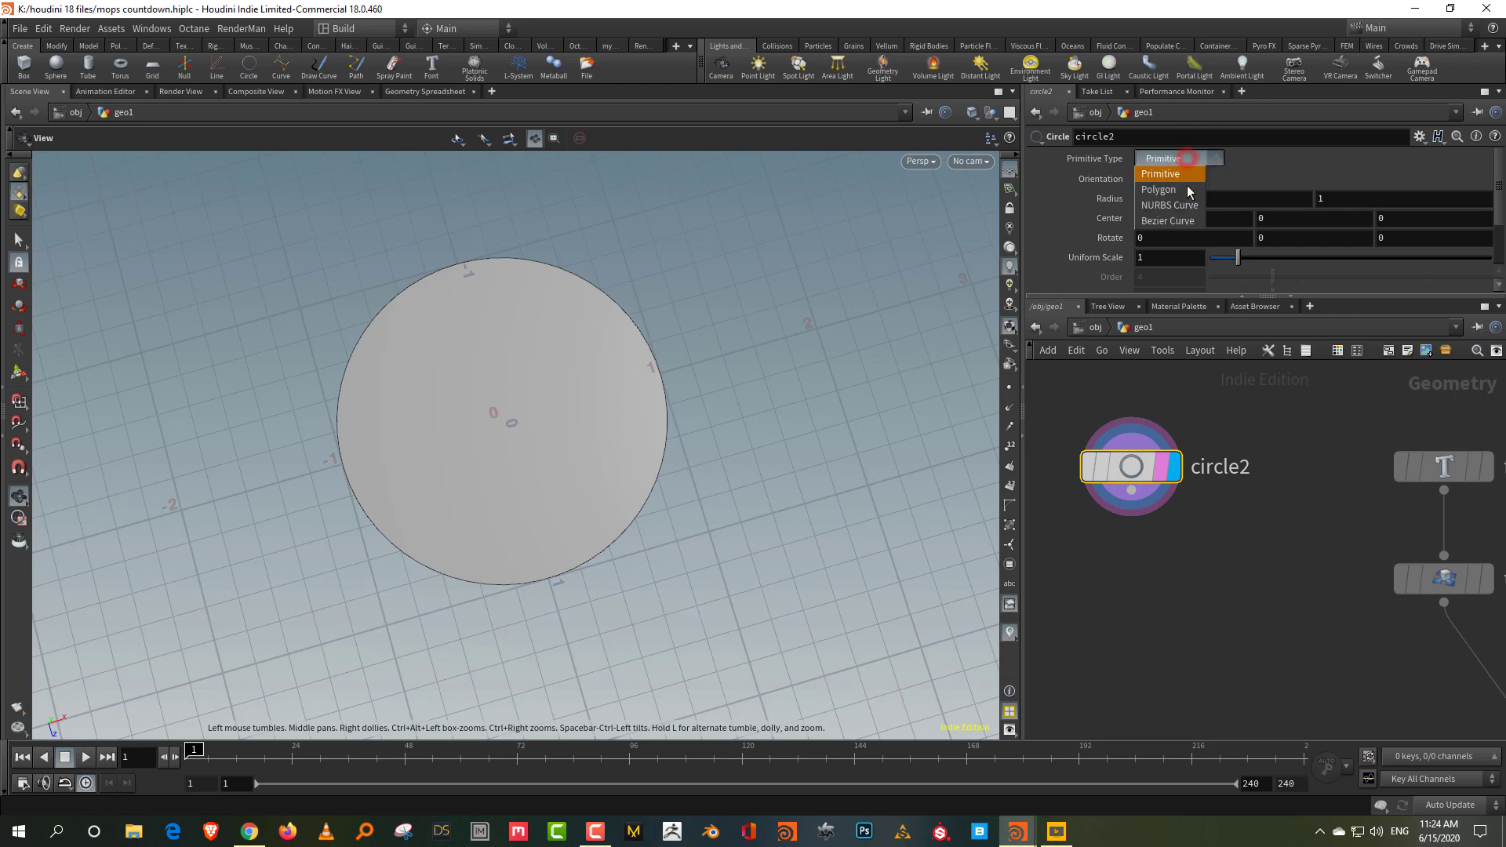
pyautogui.click(1169, 172)
pyautogui.moveTo(1184, 298); pyautogui.dragTo(1184, 431)
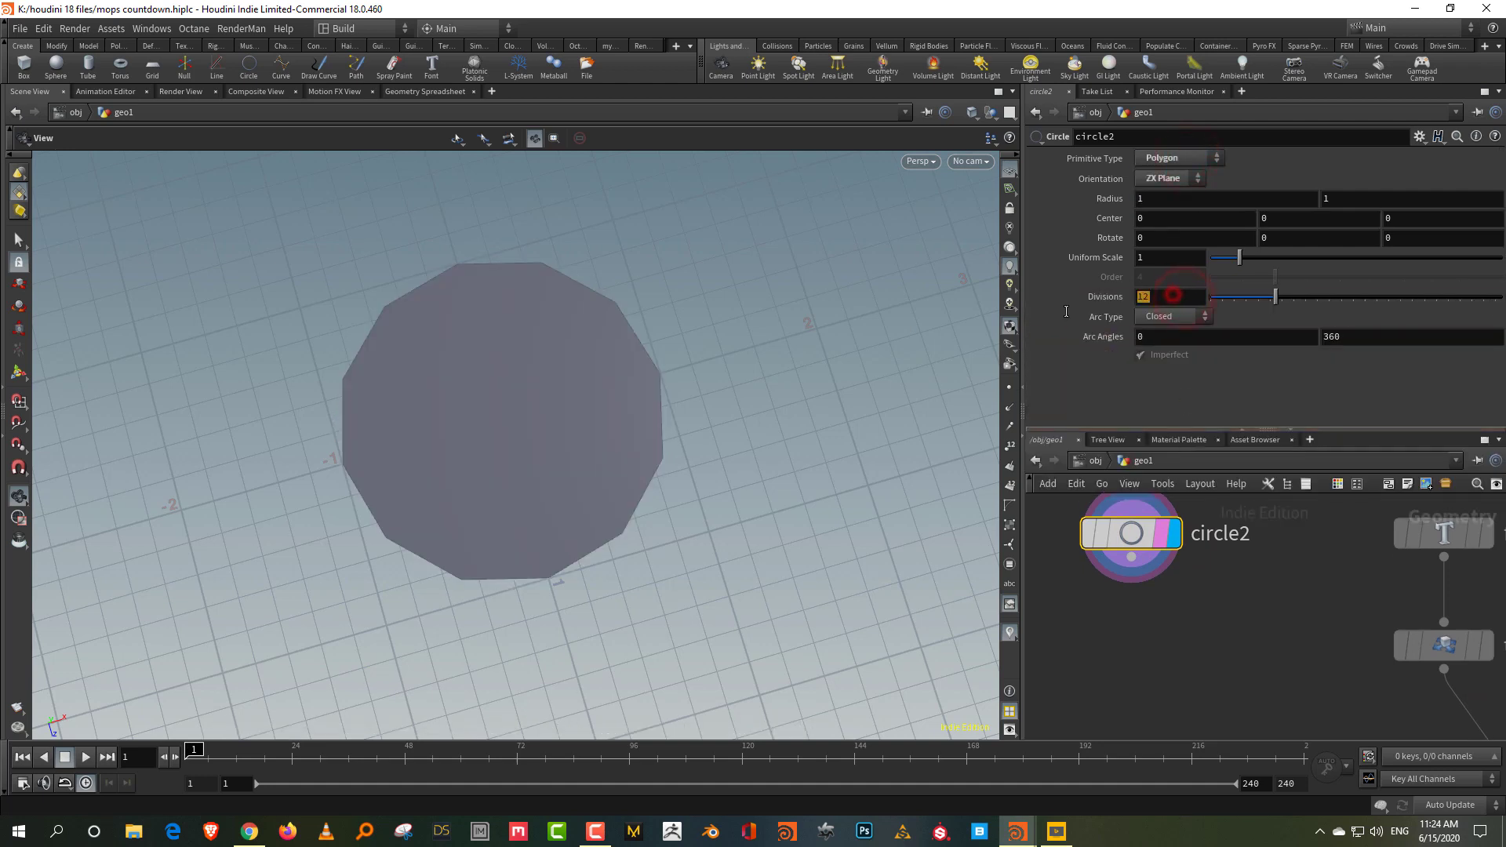
pyautogui.write('6')
pyautogui.press('Return')
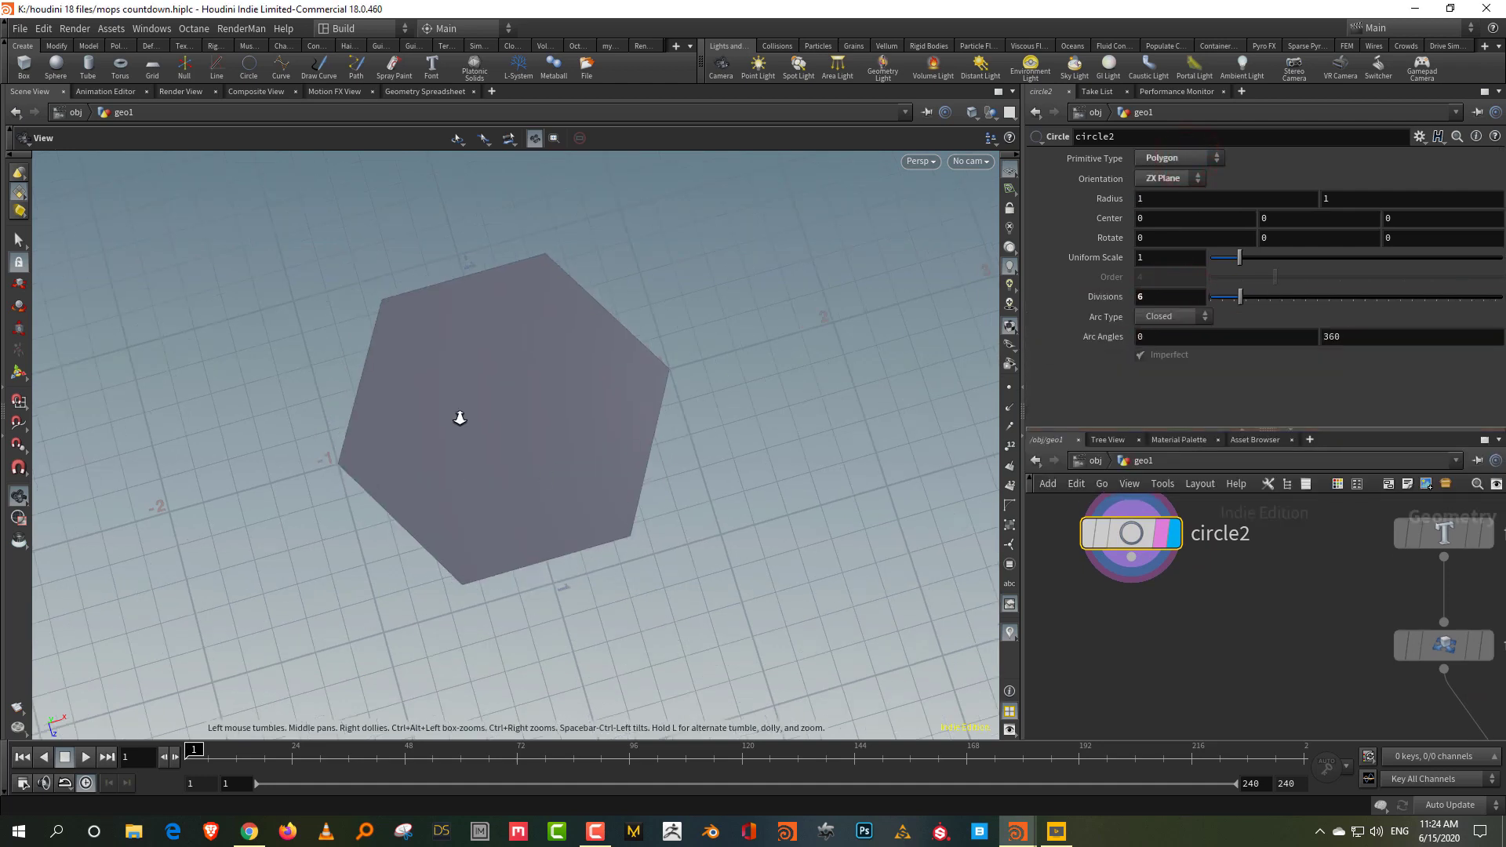
pyautogui.moveTo(1123, 198); pyautogui.dragTo(1213, 313, button='middle')
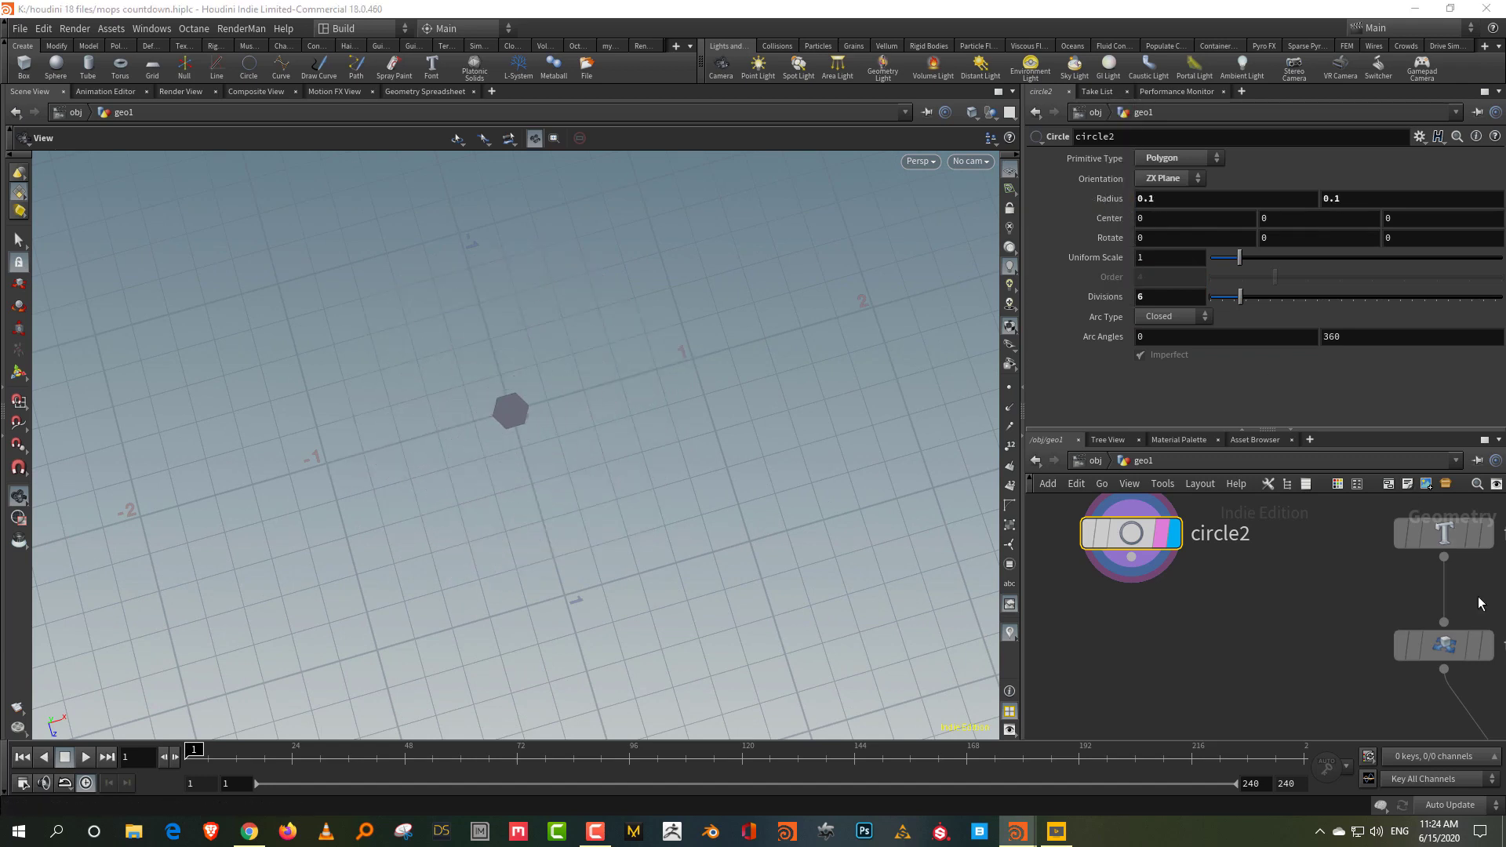
# - Show the transform1 number as a template outline behind the hexagon for size reference
pyautogui.moveTo(1479, 603); pyautogui.dragTo(1387, 624, button='middle')
pyautogui.click(1385, 559)
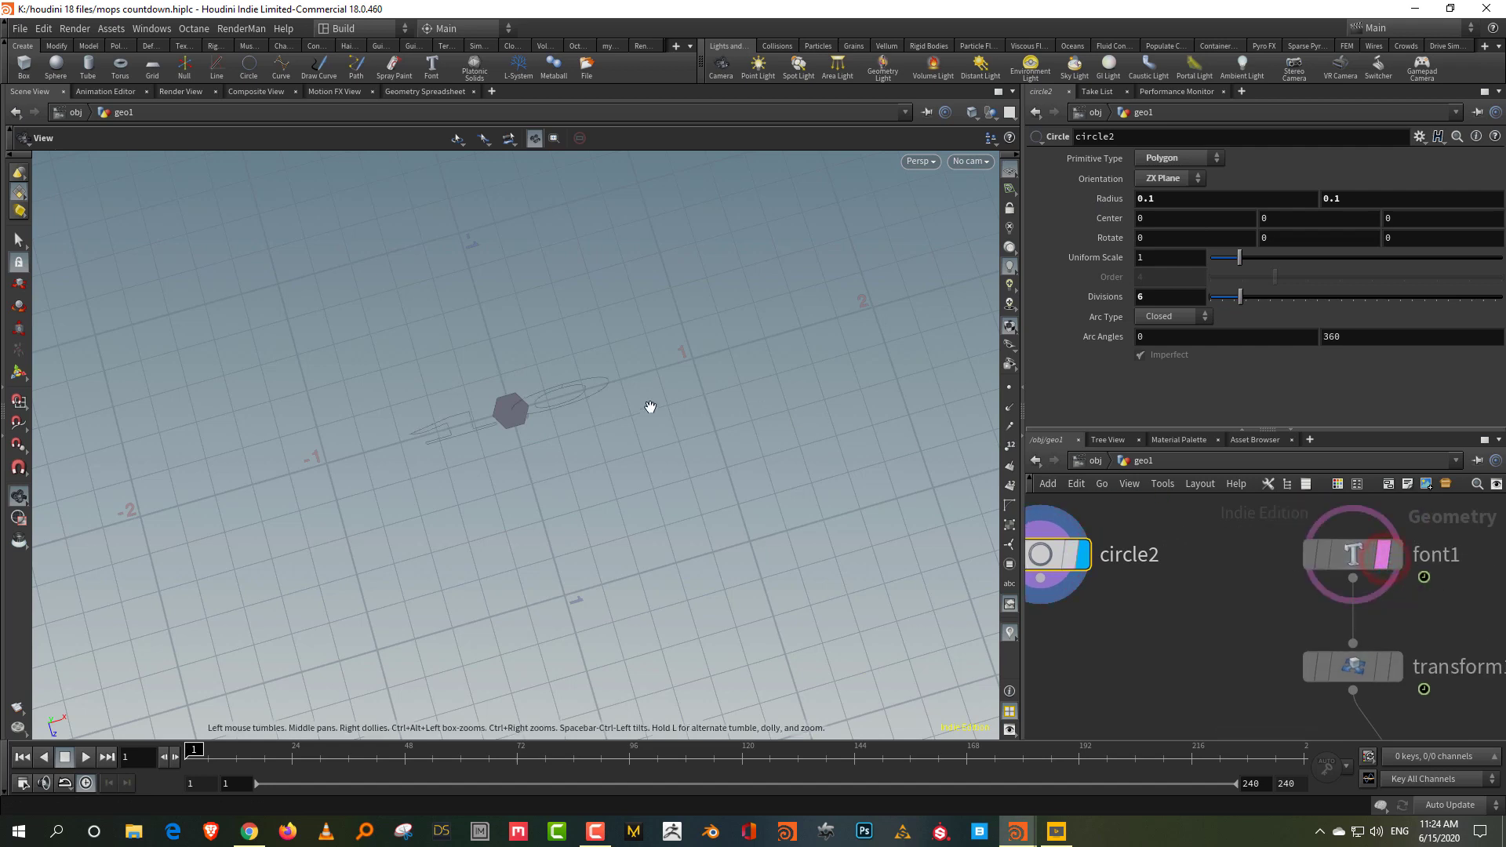
pyautogui.click(1384, 667)
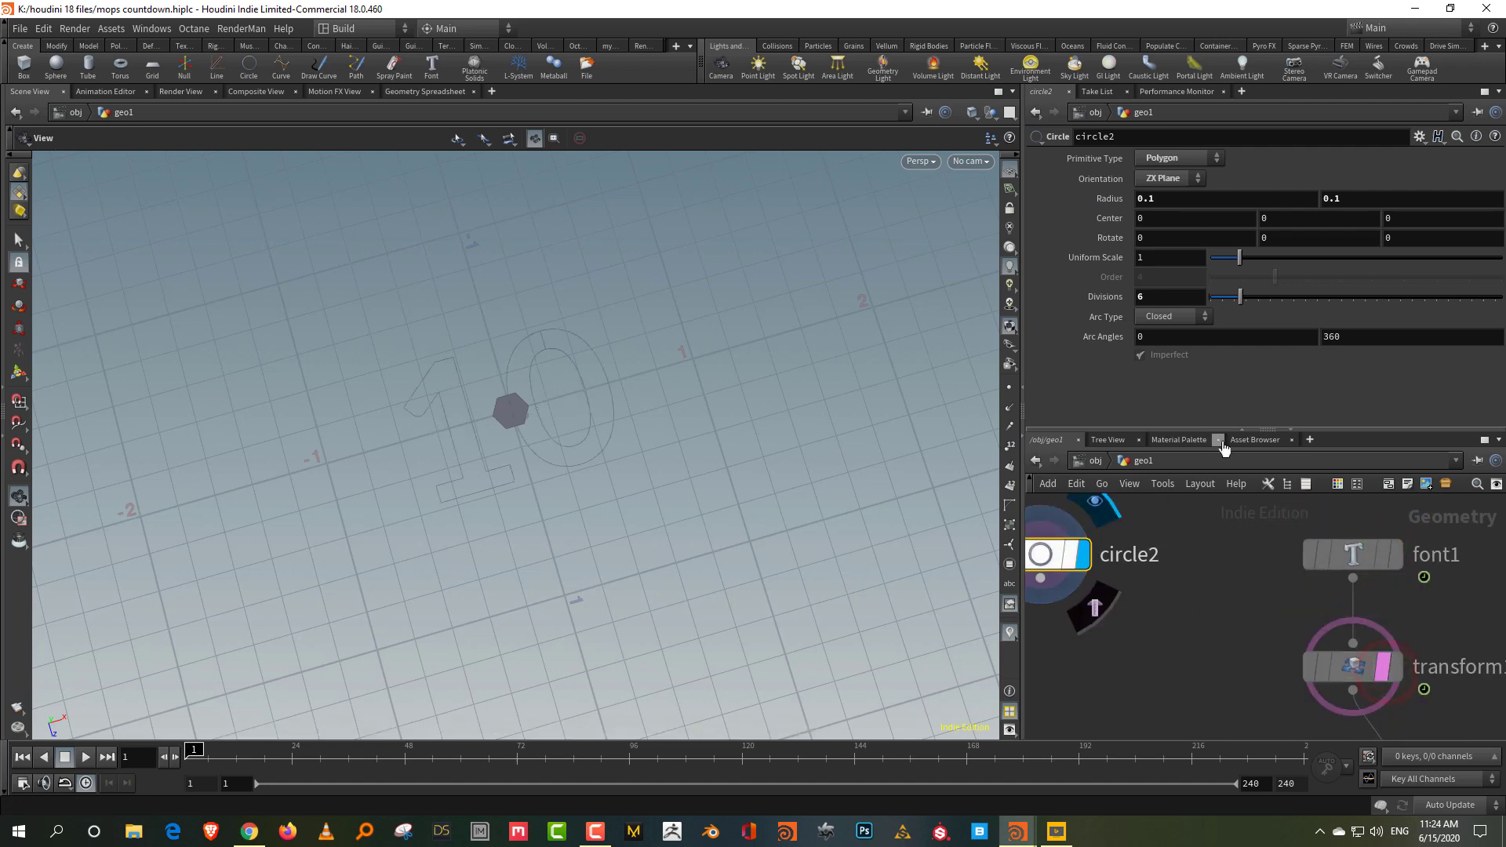
# - Set the hexagon's uniform scale to 0.3 after trying 0.2
pyautogui.click(1147, 258)
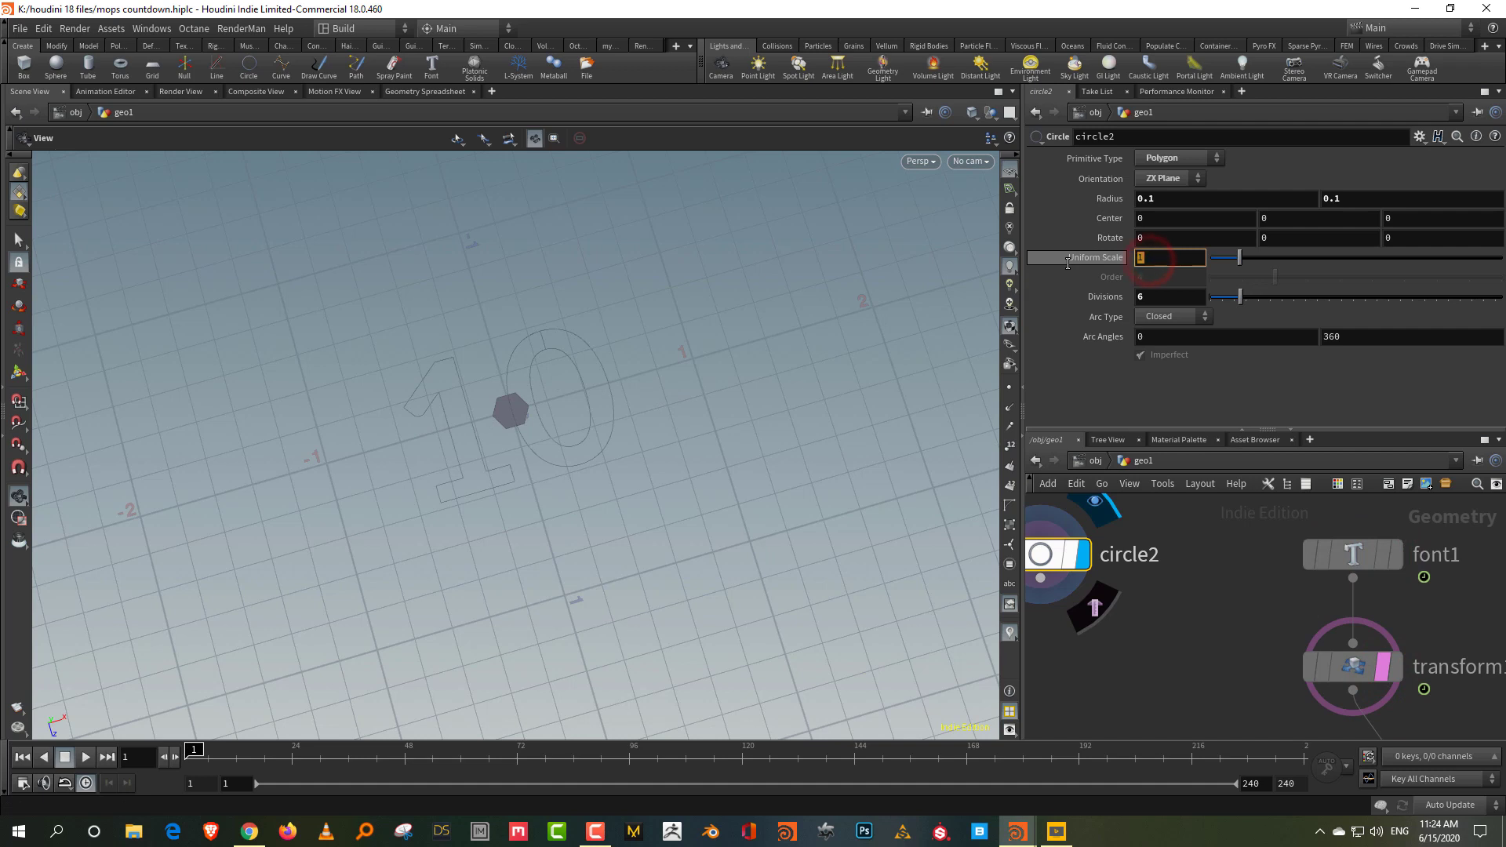
pyautogui.press('BackSpace')
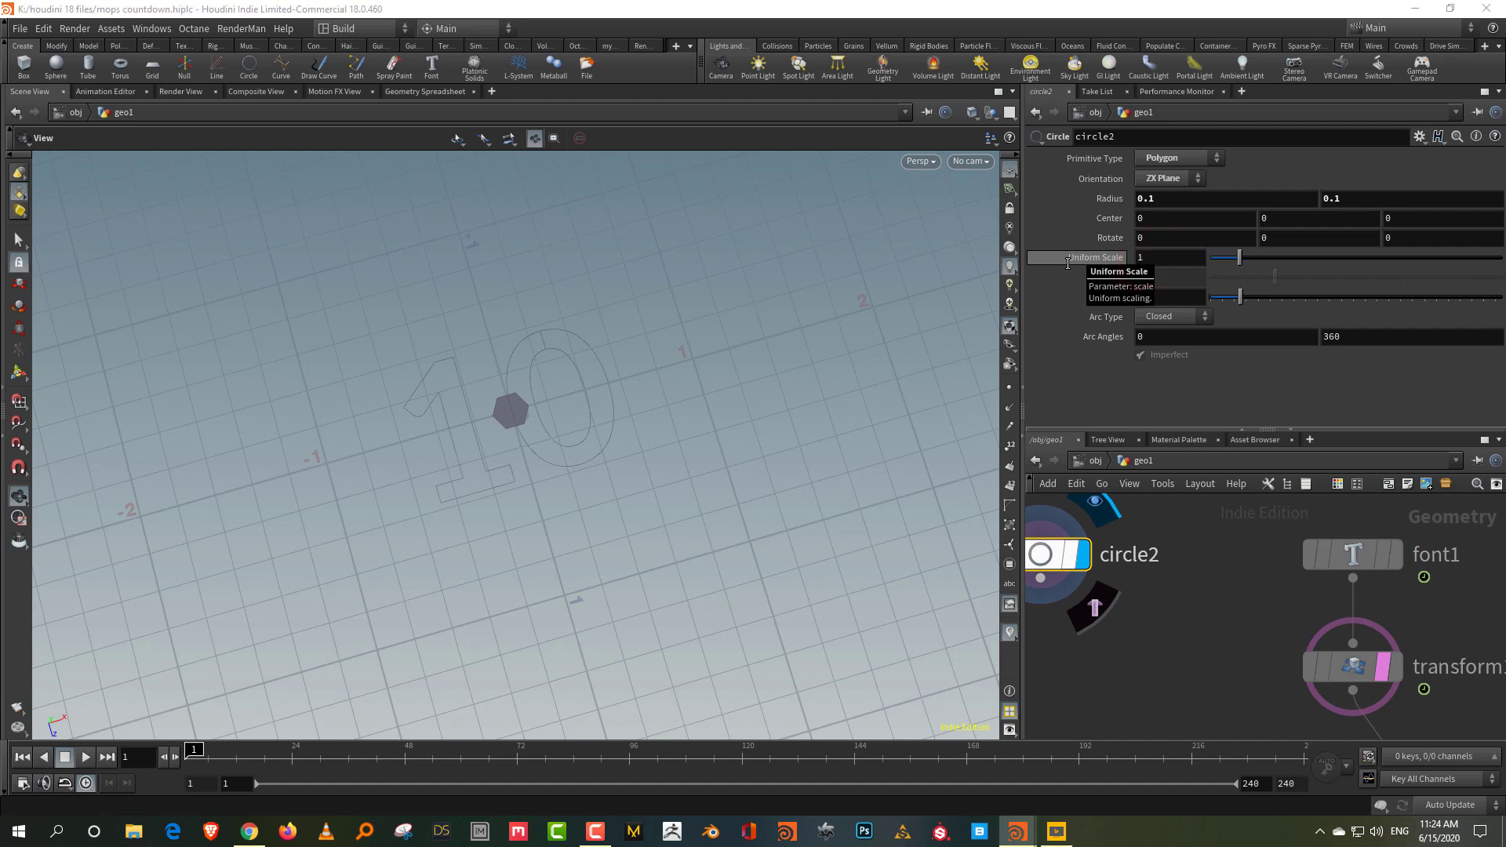
pyautogui.write('0.2')
pyautogui.press('Return')
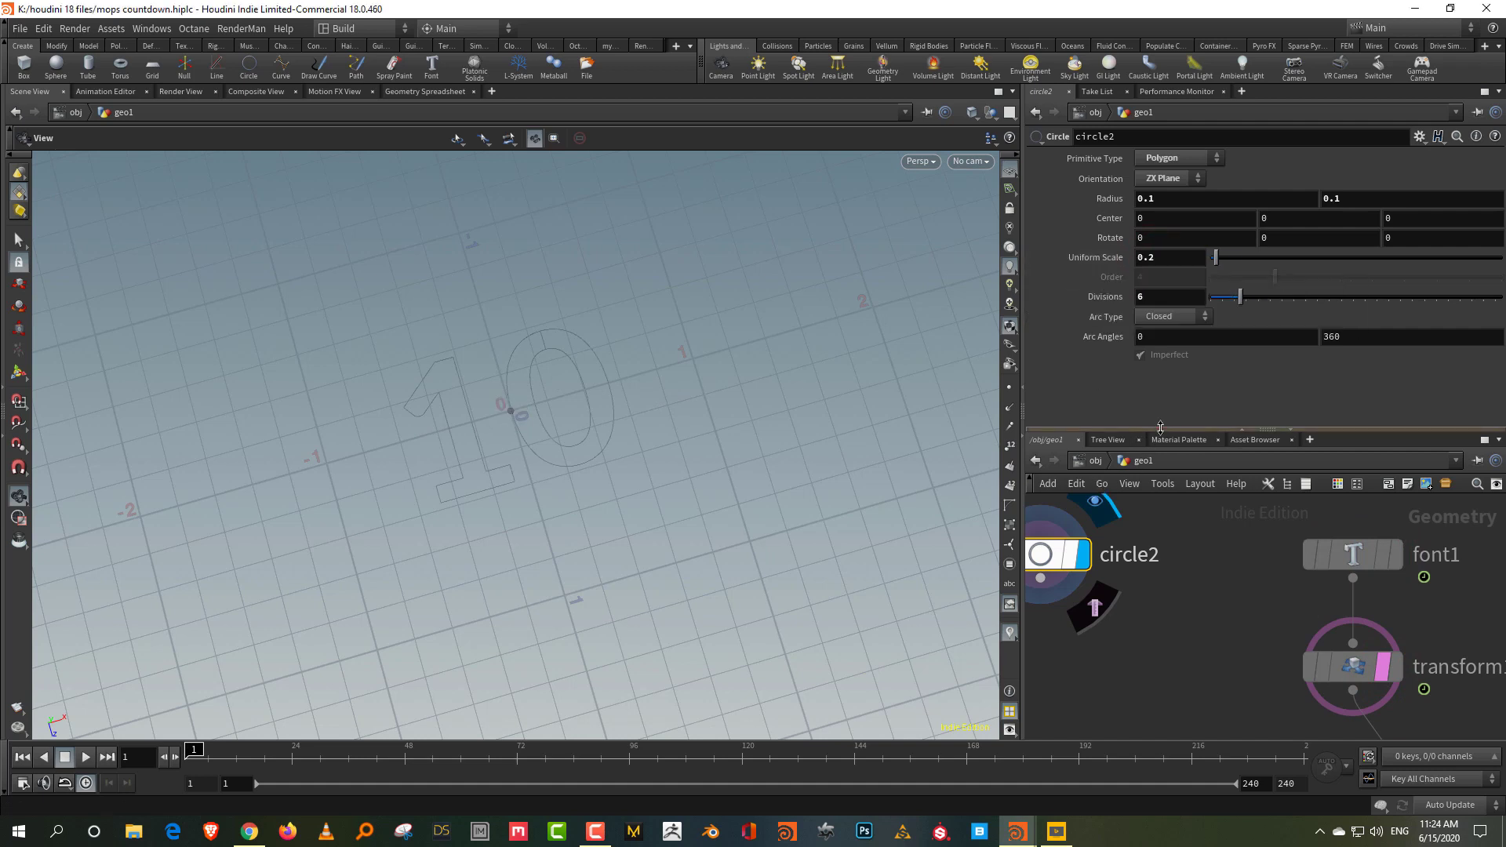
pyautogui.moveTo(1159, 430); pyautogui.dragTo(1162, 324)
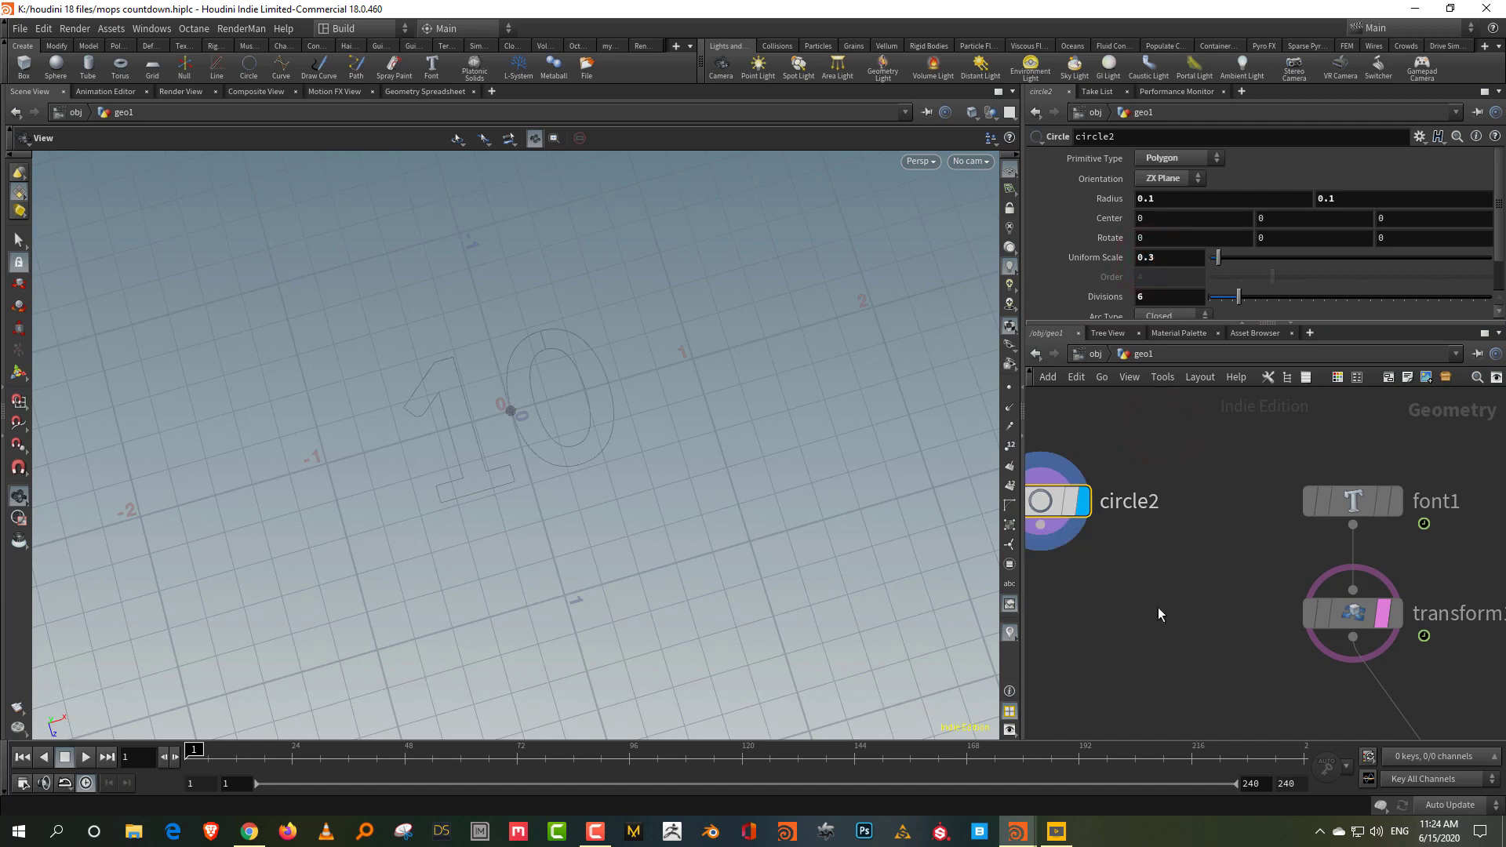
# - Add a PolyExtrude node, connect circle2 to it and display it
pyautogui.moveTo(1158, 607); pyautogui.dragTo(1194, 585, button='middle')
pyautogui.press('Tab')
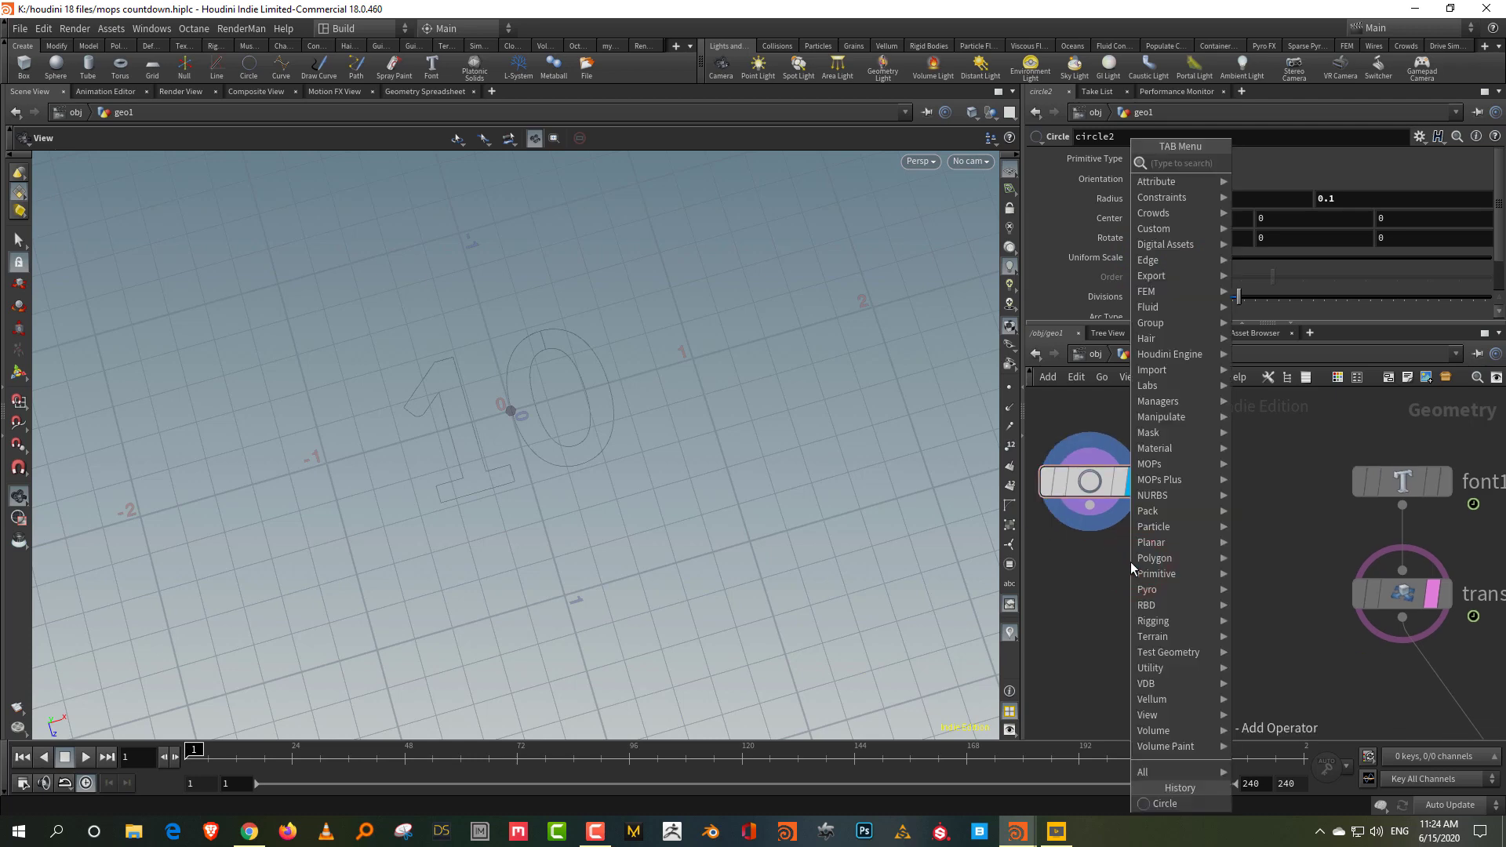
pyautogui.write('polyextr')
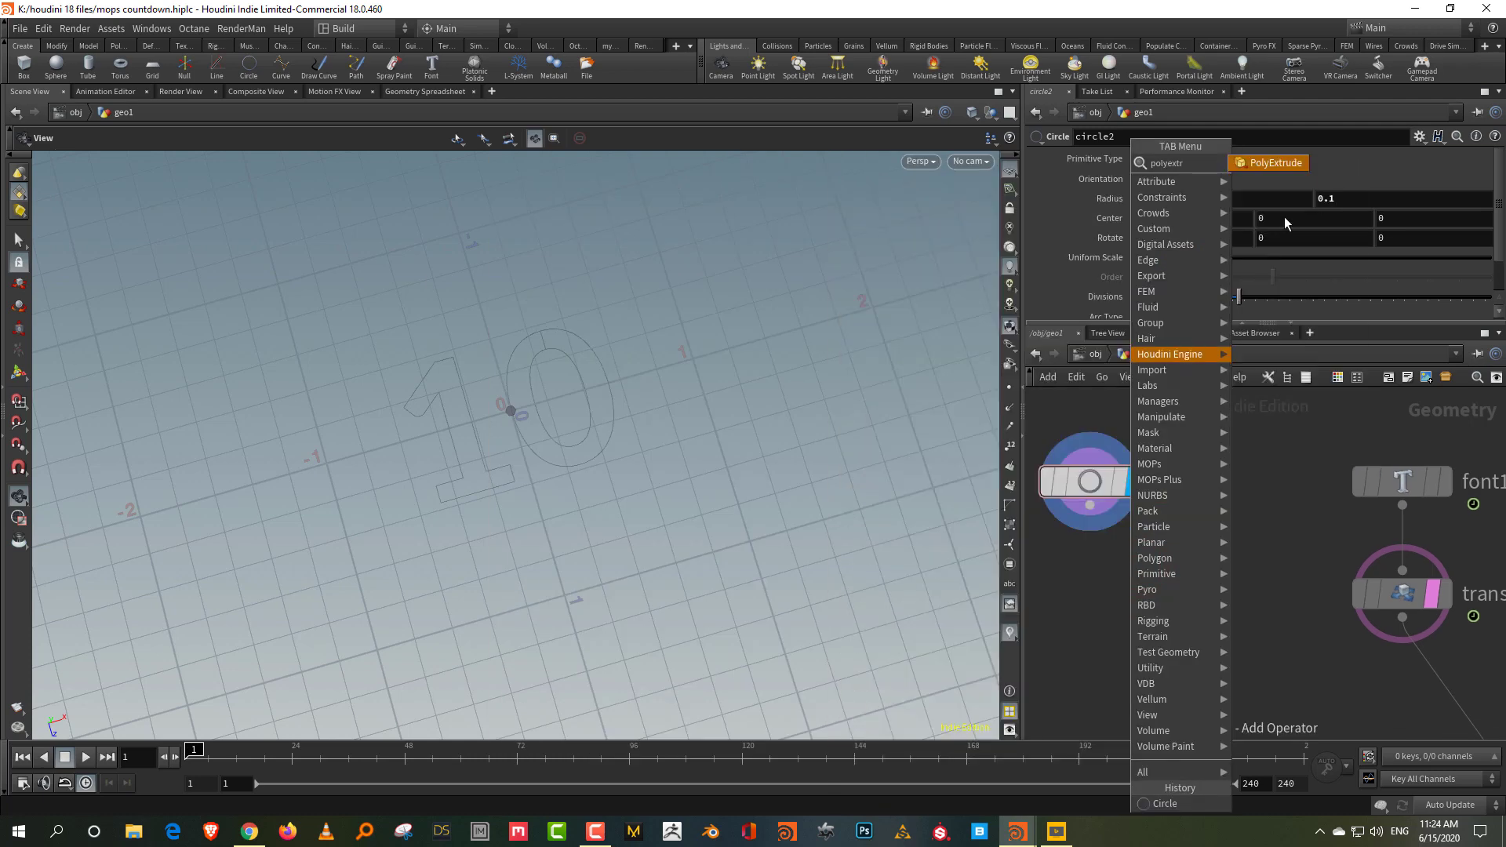
pyautogui.press('Return')
pyautogui.click(1116, 630)
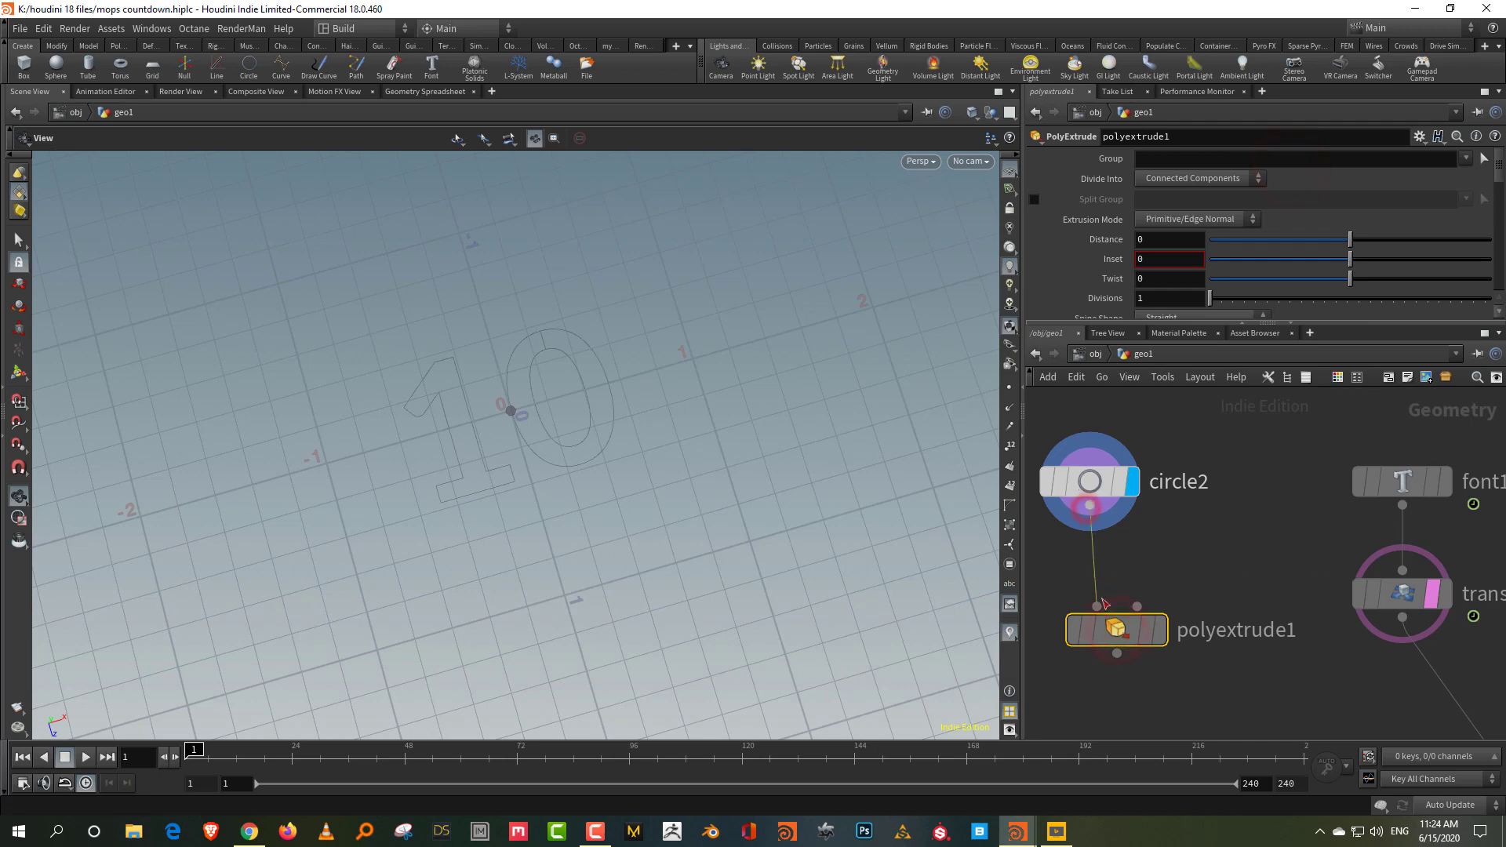
pyautogui.click(1160, 630)
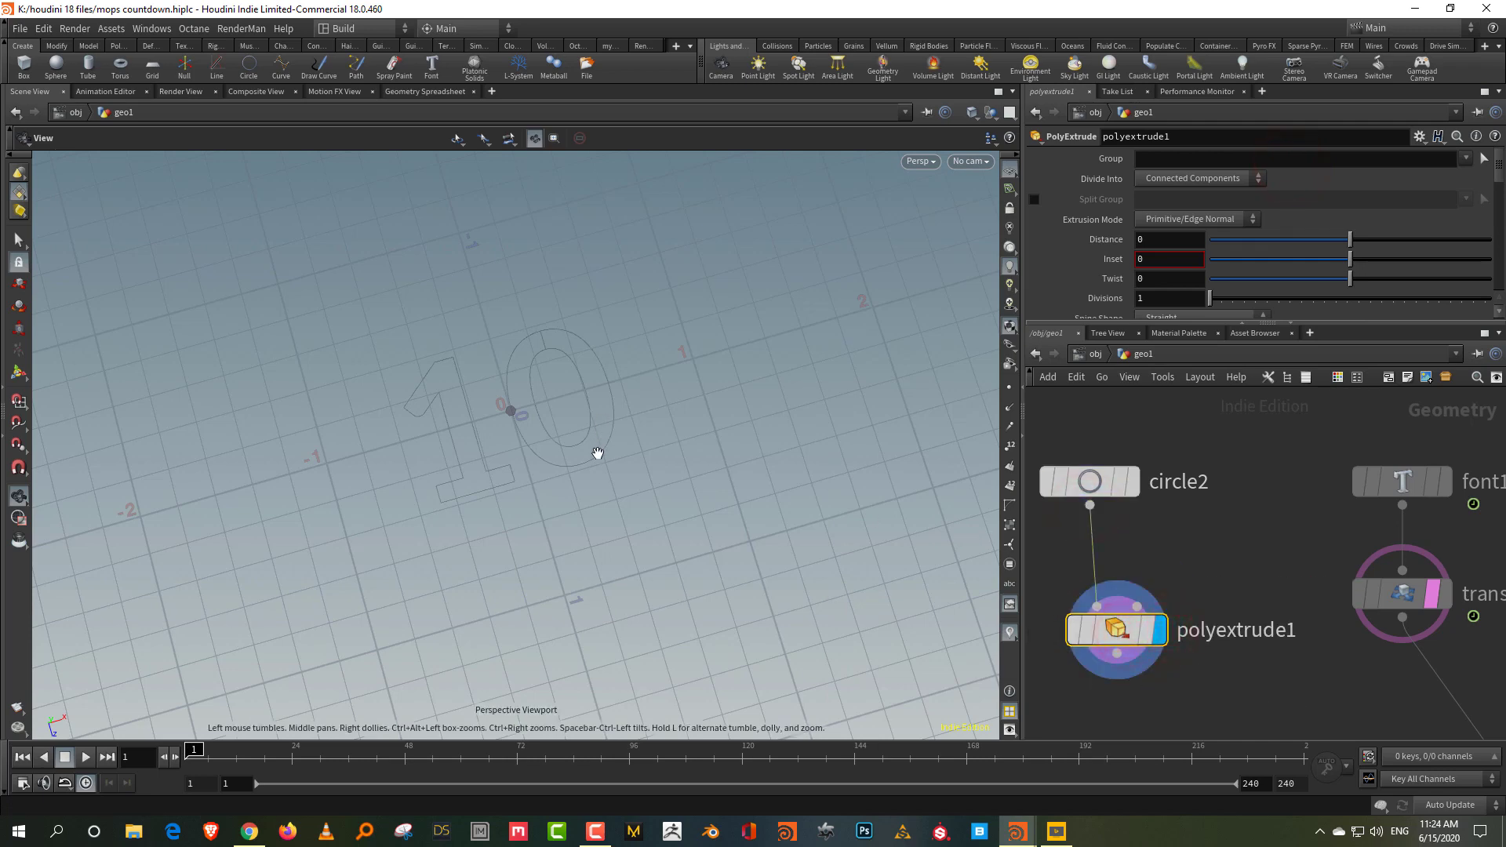
# - Insert a Reverse node between circle2 and polyextrude1 to flip the hexagon's normal
pyautogui.press('Return')
pyautogui.press('Tab')
pyautogui.write('rev')
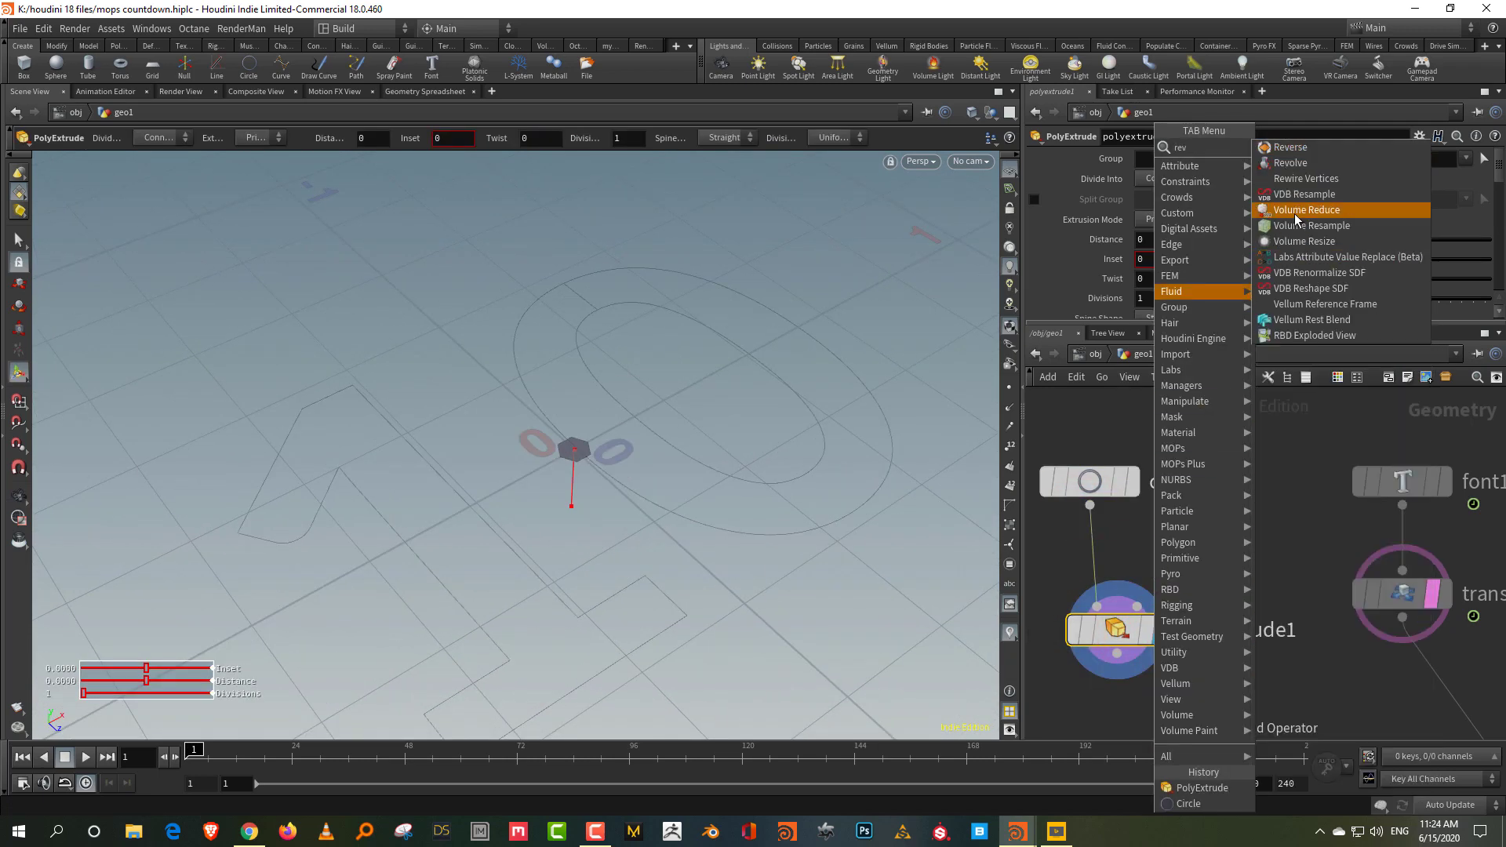
pyautogui.click(1291, 148)
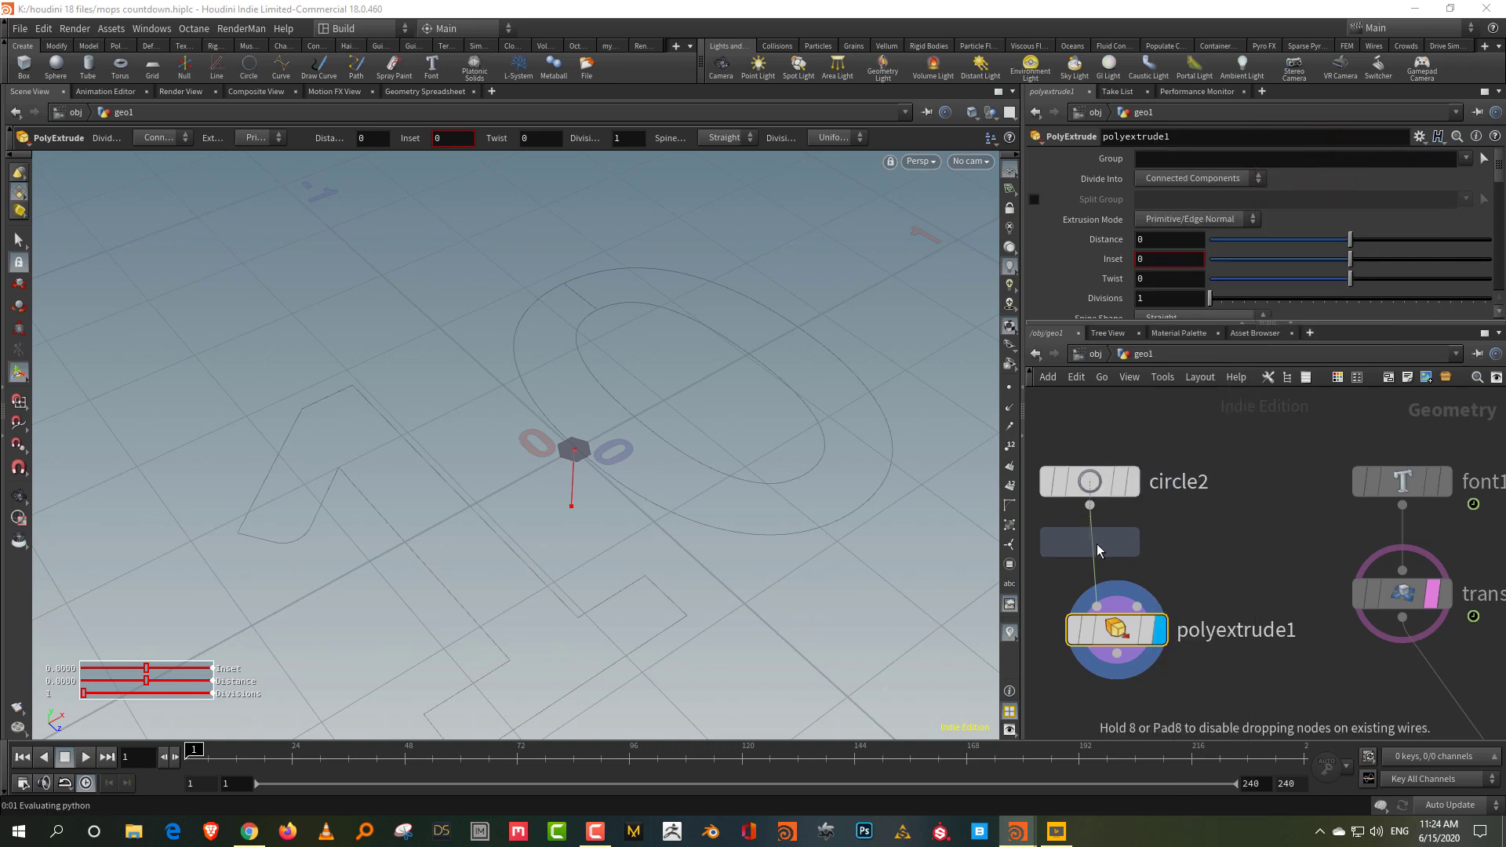
pyautogui.click(1097, 552)
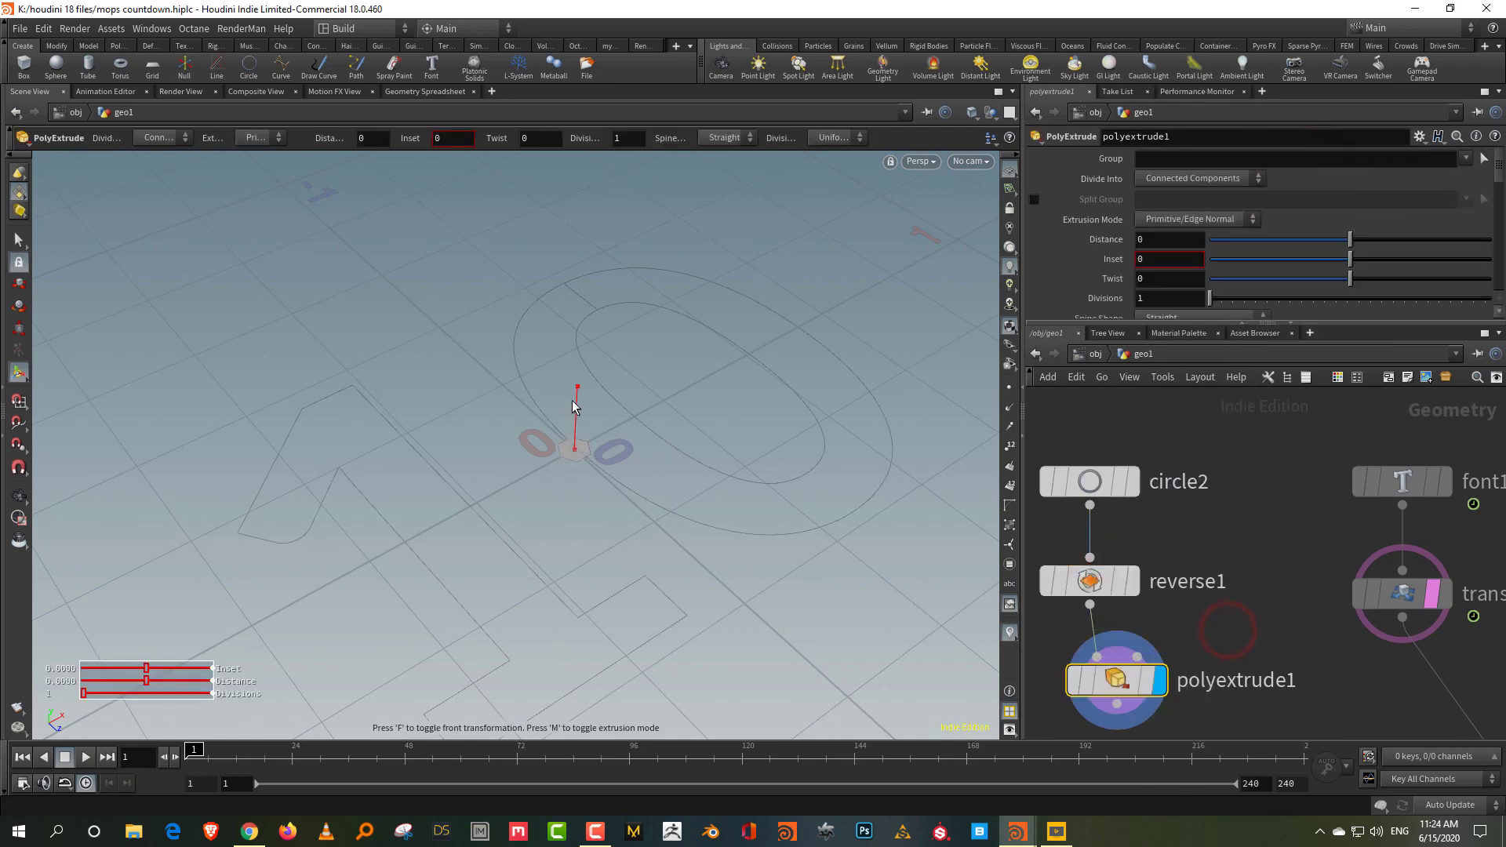
# - Extrude the hexagon upward about 0.077 and include its back face in the output
pyautogui.moveTo(573, 407); pyautogui.dragTo(581, 363)
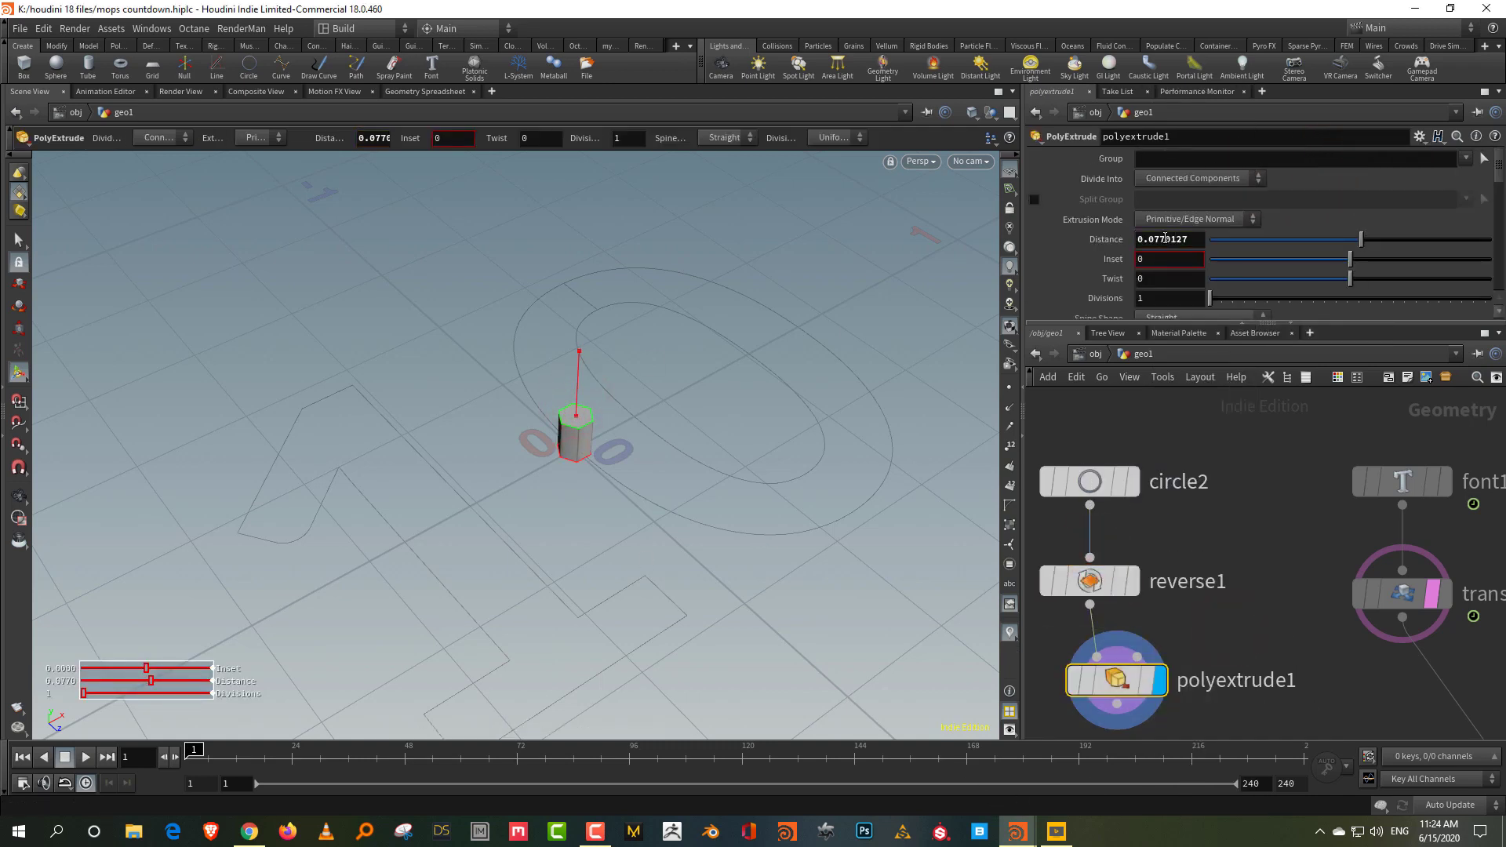
pyautogui.scroll(-5, 1165, 243)
pyautogui.click(1173, 291)
# - Add a PolyBevel node below polyextrude1, connect the extruded hexagon to it and display it
pyautogui.moveTo(1251, 572); pyautogui.dragTo(1263, 385, button='middle')
pyautogui.press('Tab')
pyautogui.write('poly')
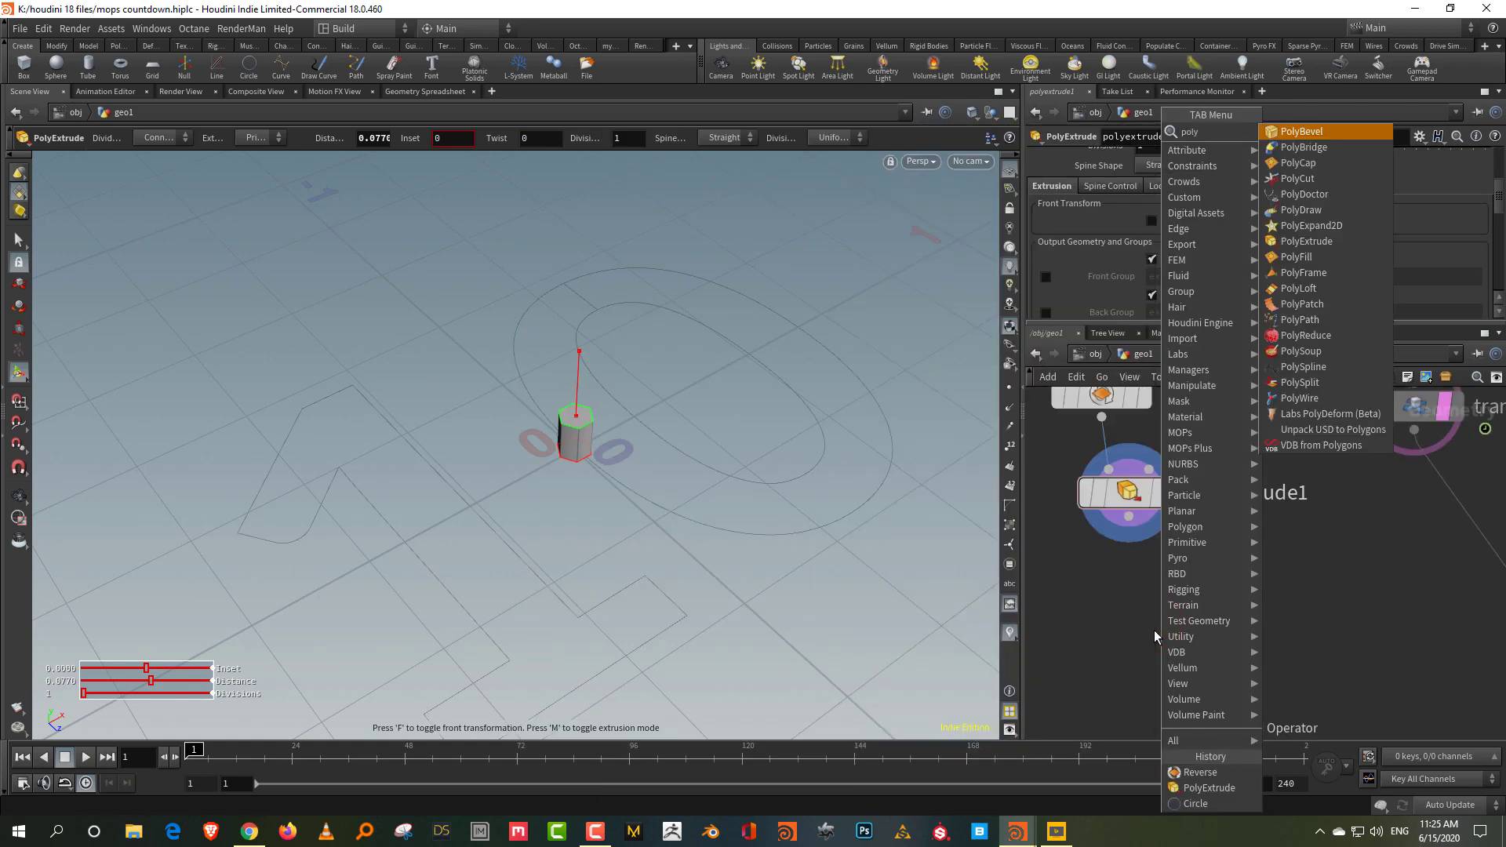
pyautogui.write('bev')
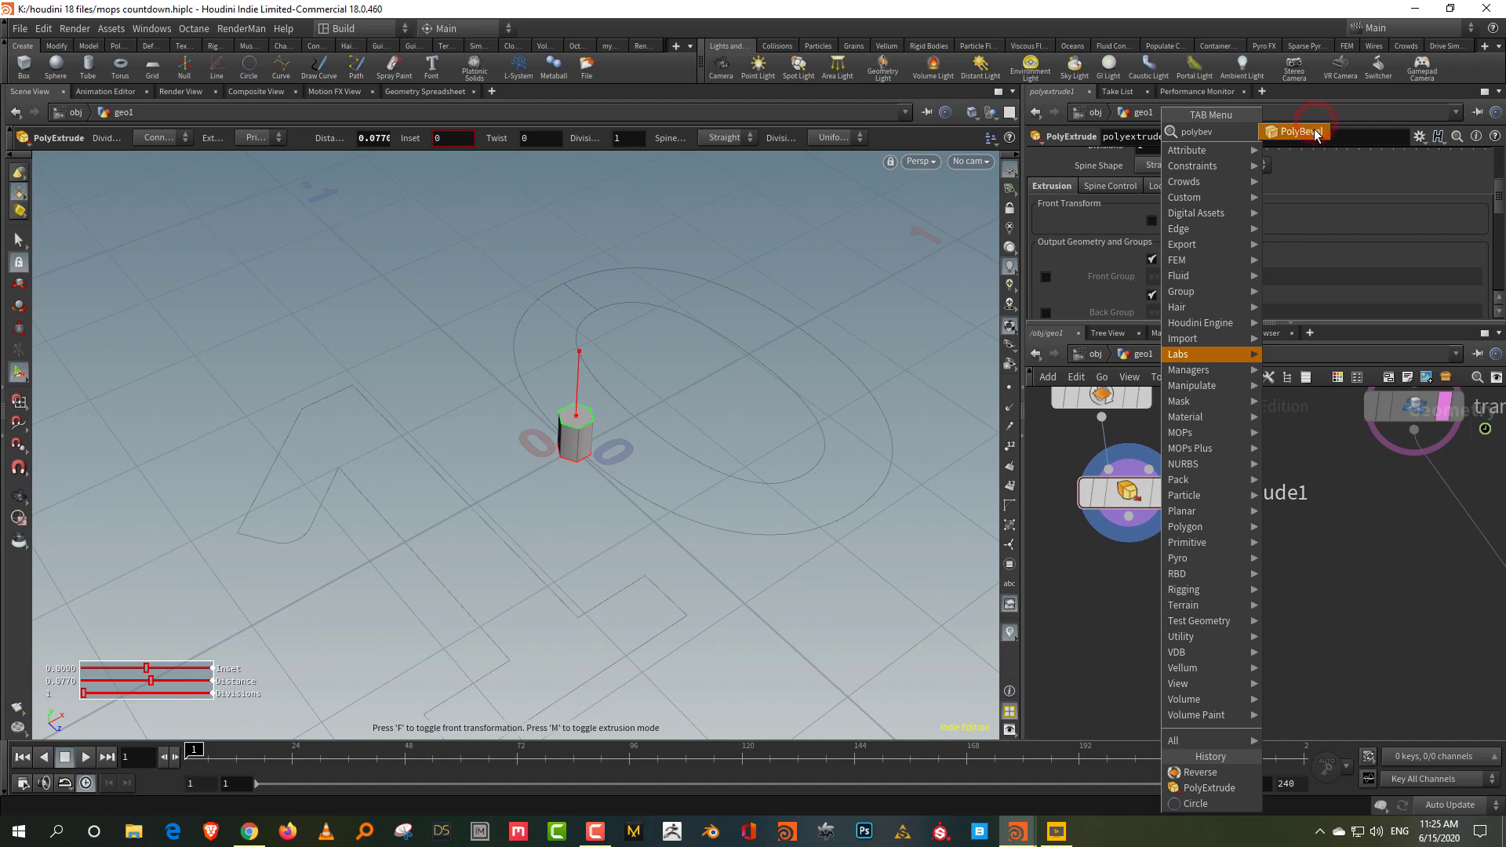
pyautogui.click(1316, 135)
pyautogui.click(1151, 626)
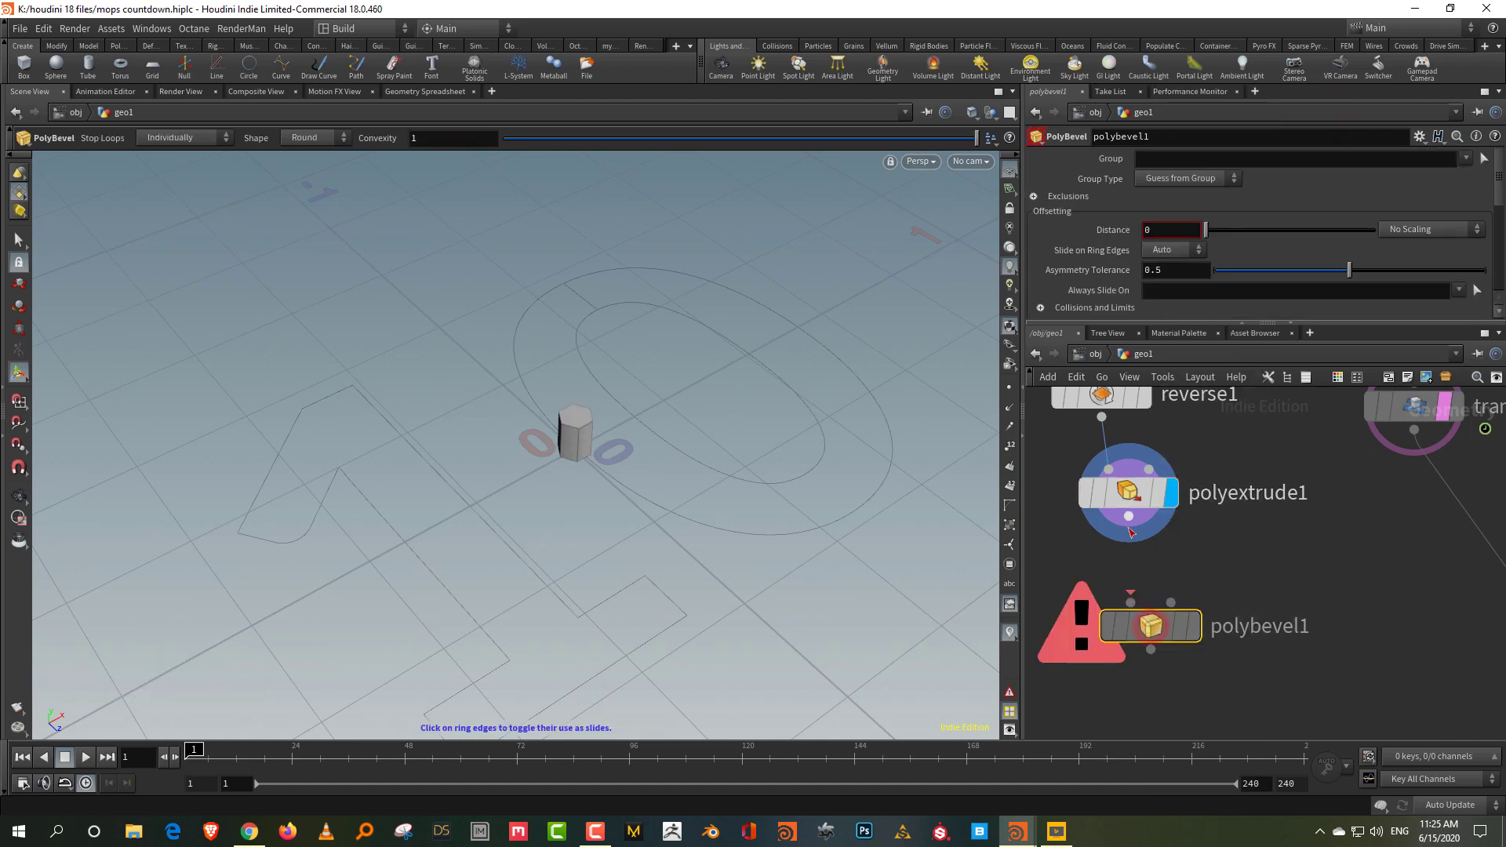
pyautogui.click(1189, 628)
# - Set polybevel1's group type to Edges and its bevel distance to 0.002
pyautogui.press('Escape')
pyautogui.moveTo(531, 409); pyautogui.dragTo(709, 306, button='right')
pyautogui.moveTo(737, 401); pyautogui.dragTo(696, 626, button='right')
pyautogui.hotkey('space', 'h')
pyautogui.click(1194, 182)
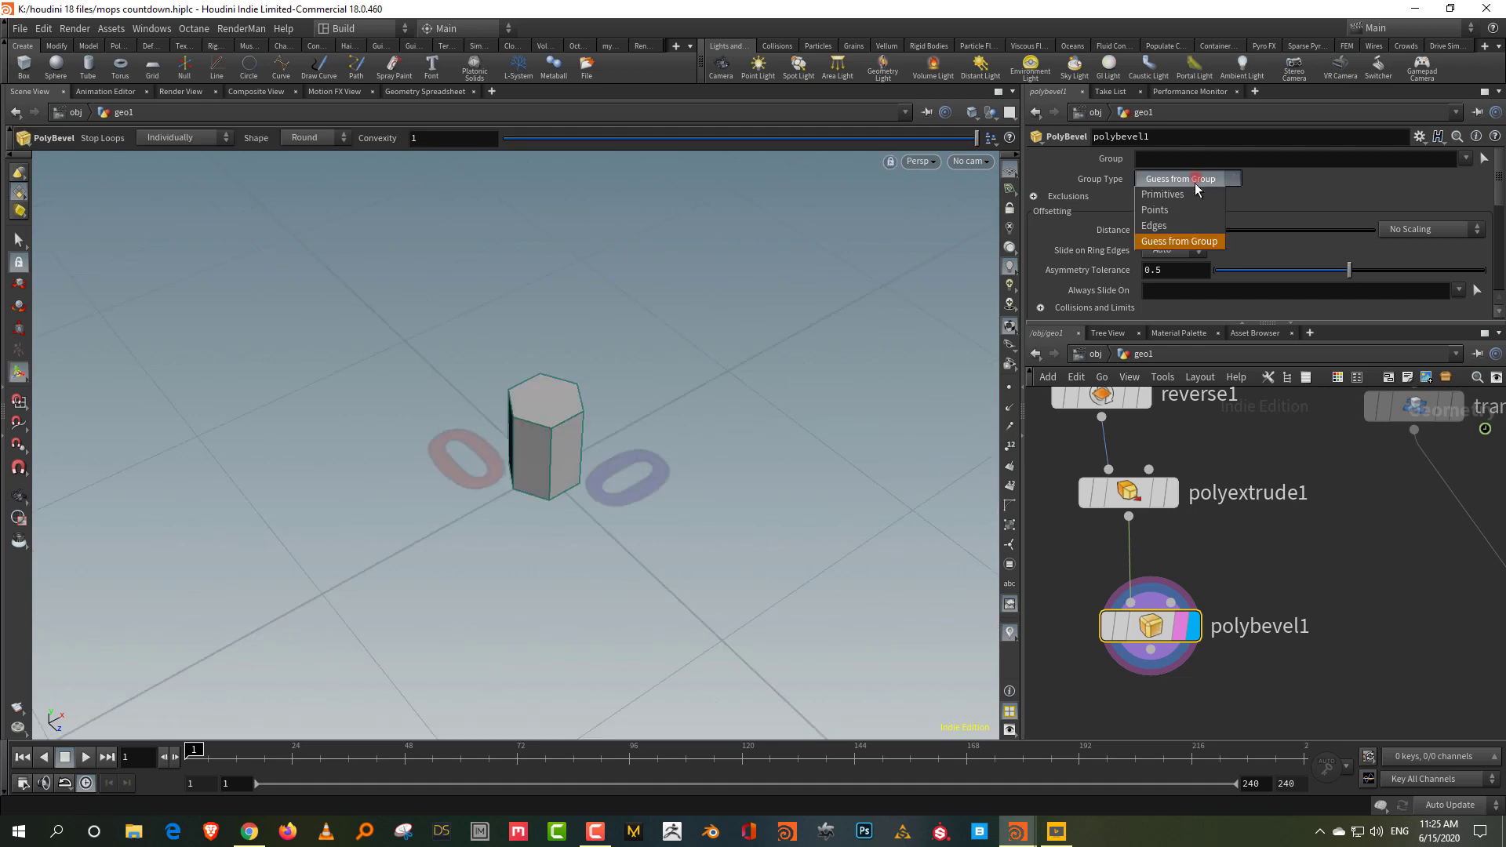
pyautogui.click(1187, 224)
pyautogui.click(1173, 230)
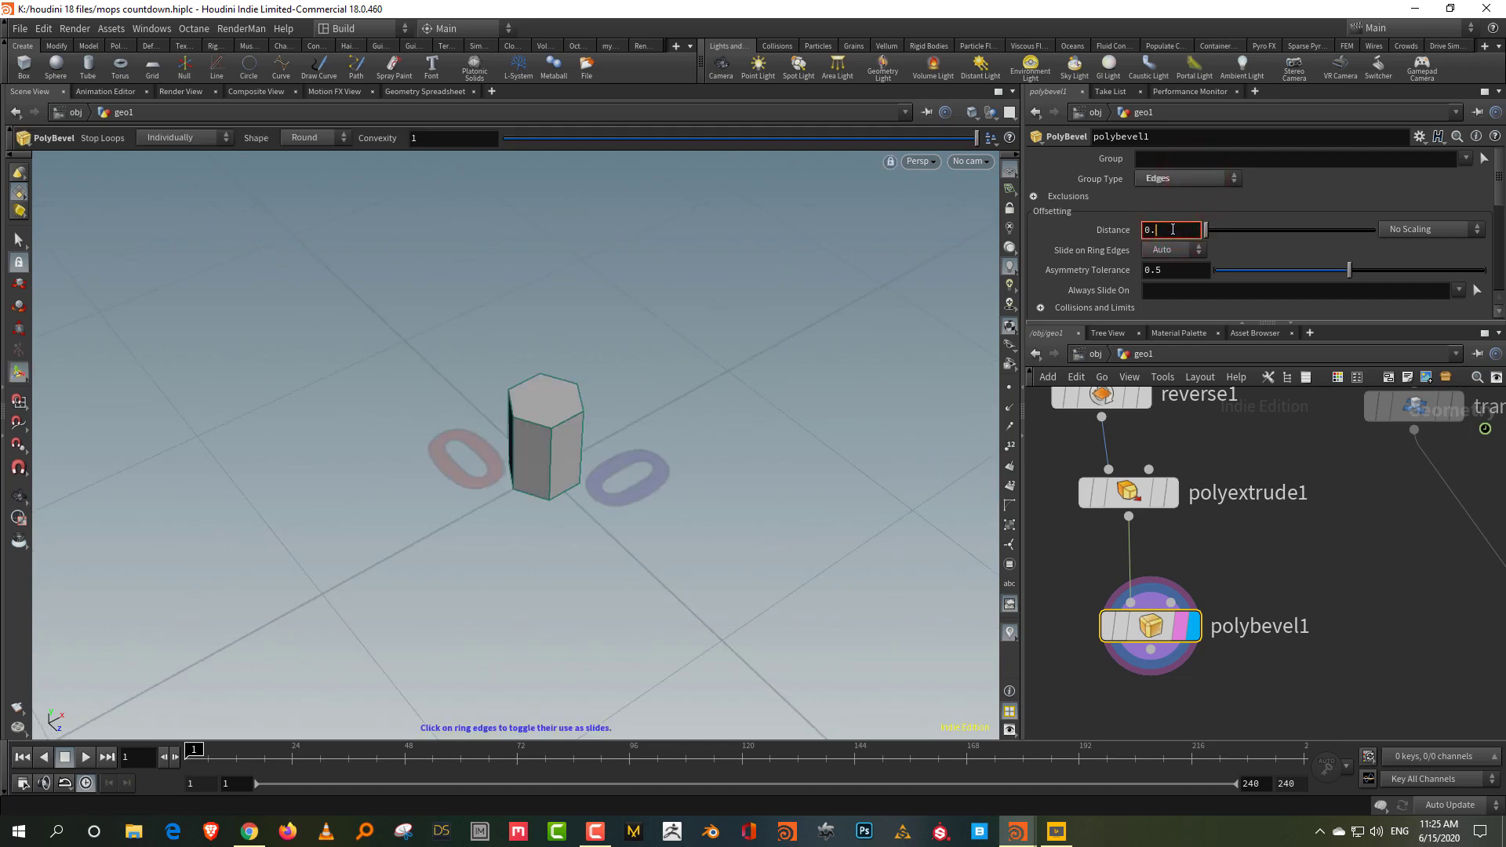
pyautogui.write('.02')
pyautogui.press('Return')
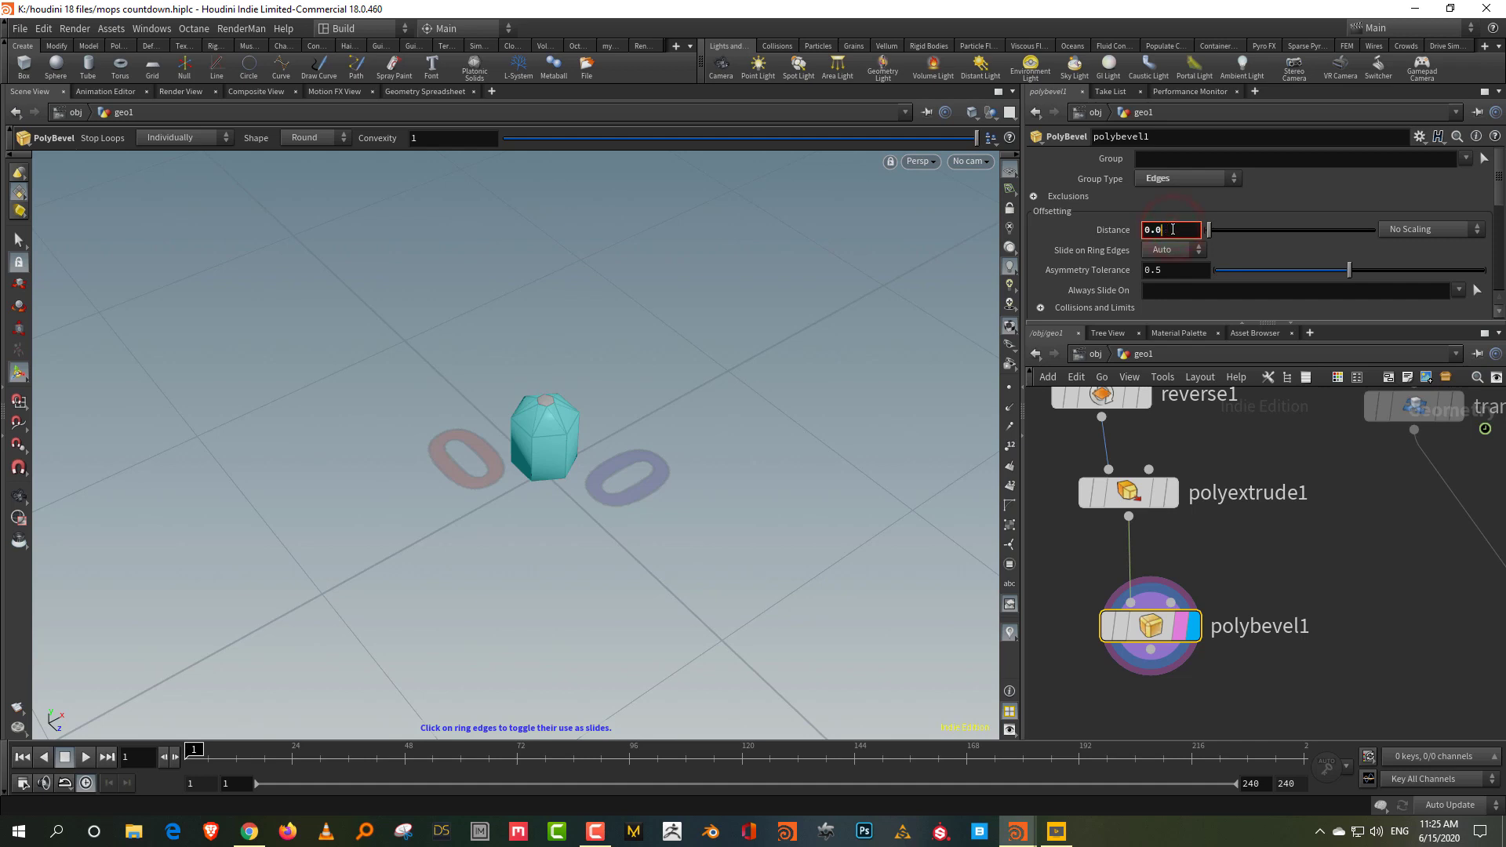
pyautogui.press('Return')
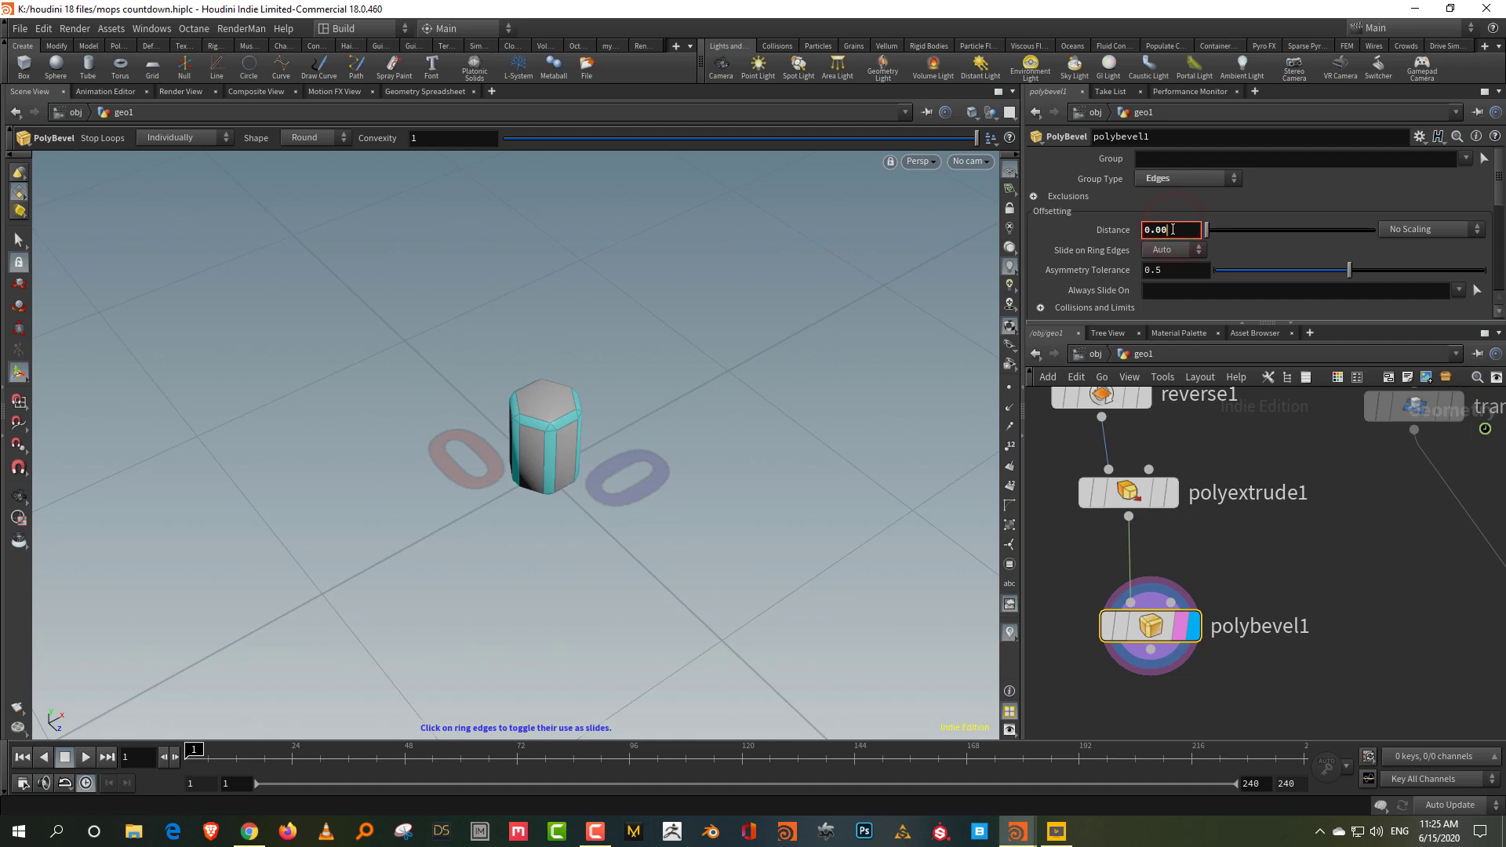
pyautogui.write('2')
pyautogui.press('Return')
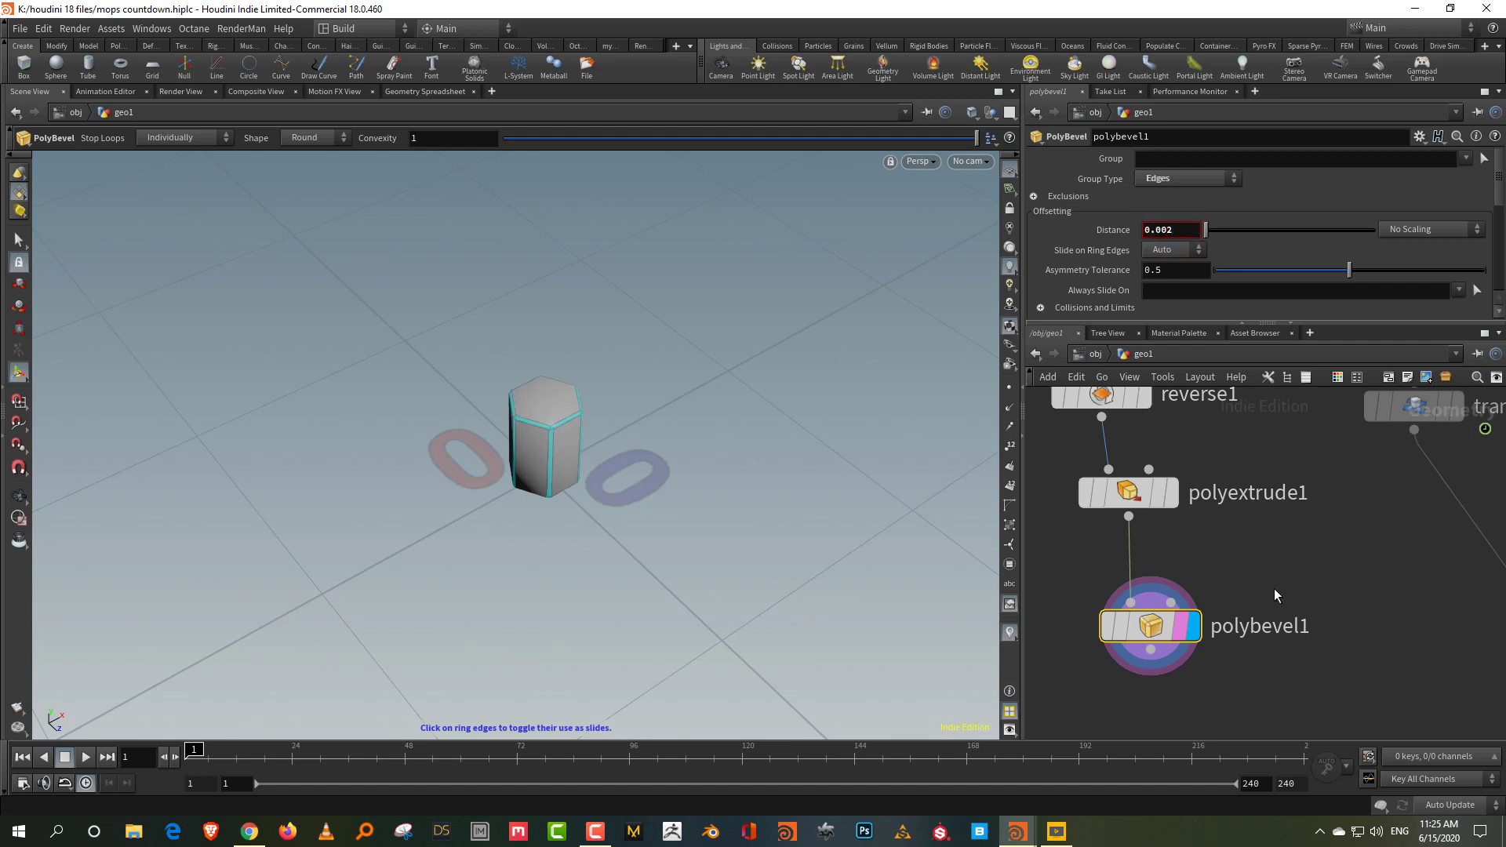
# - Add a Normal node below polybevel1, connected to the beveled hexagon and displayed
pyautogui.press('Tab')
pyautogui.write('no')
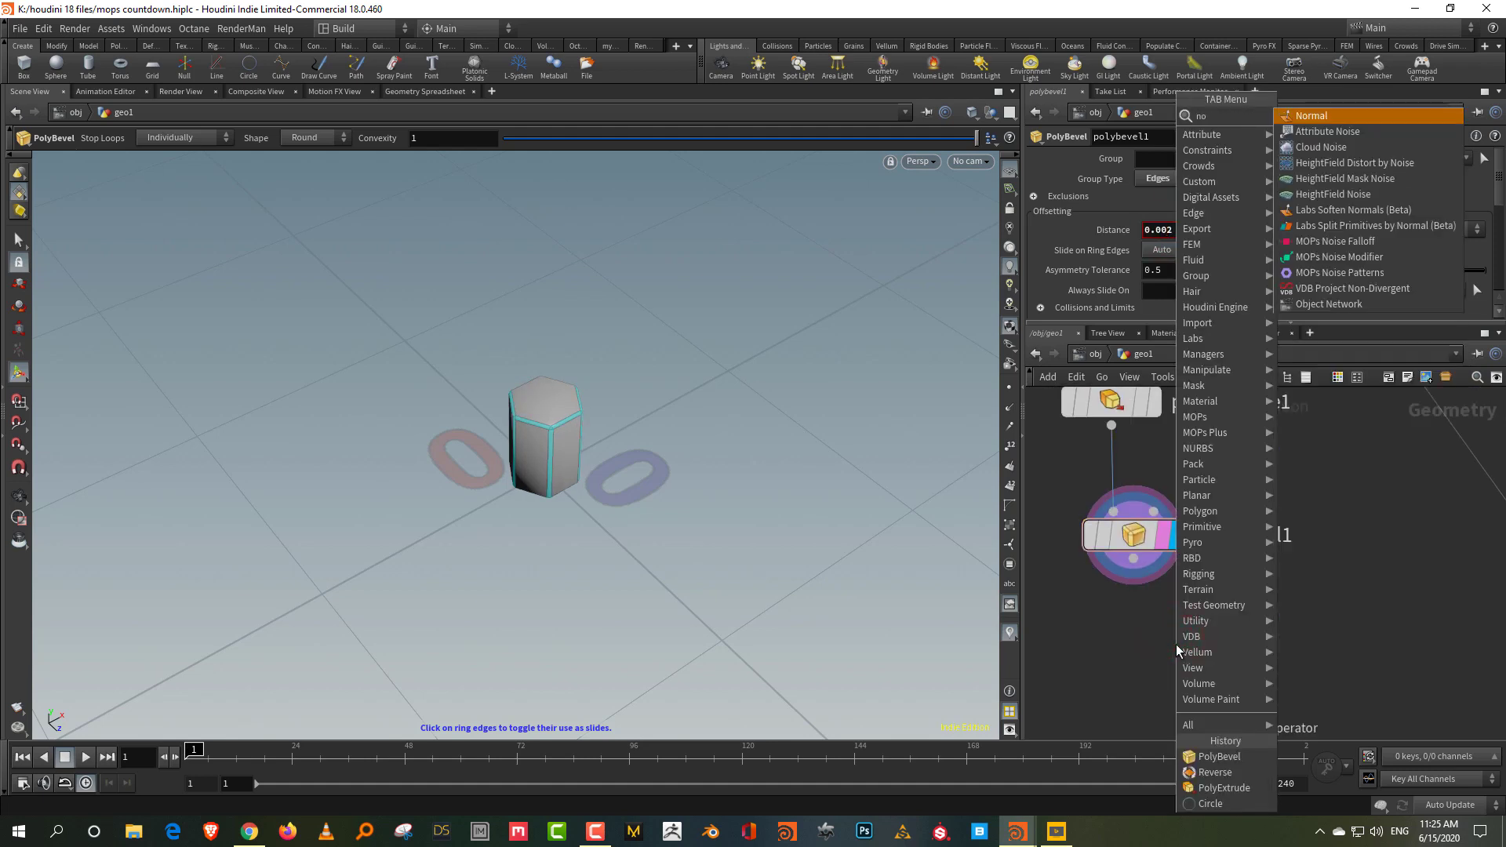
pyautogui.write('rma')
pyautogui.press('Return')
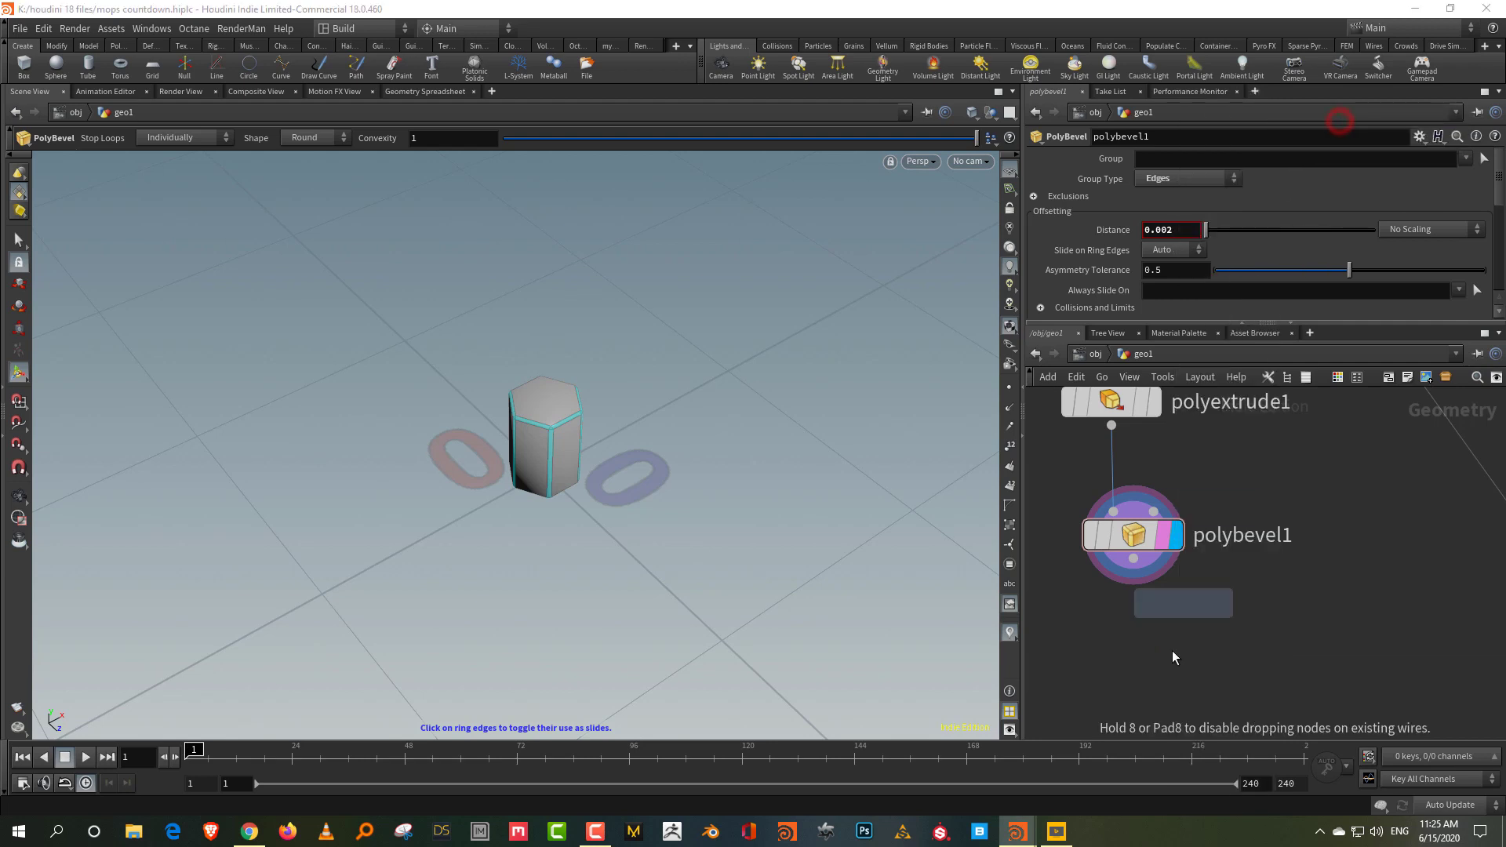
pyautogui.click(1172, 658)
# - Set normal1's weighting method to By Face Area and its cusp angle to 30
pyautogui.click(1162, 251)
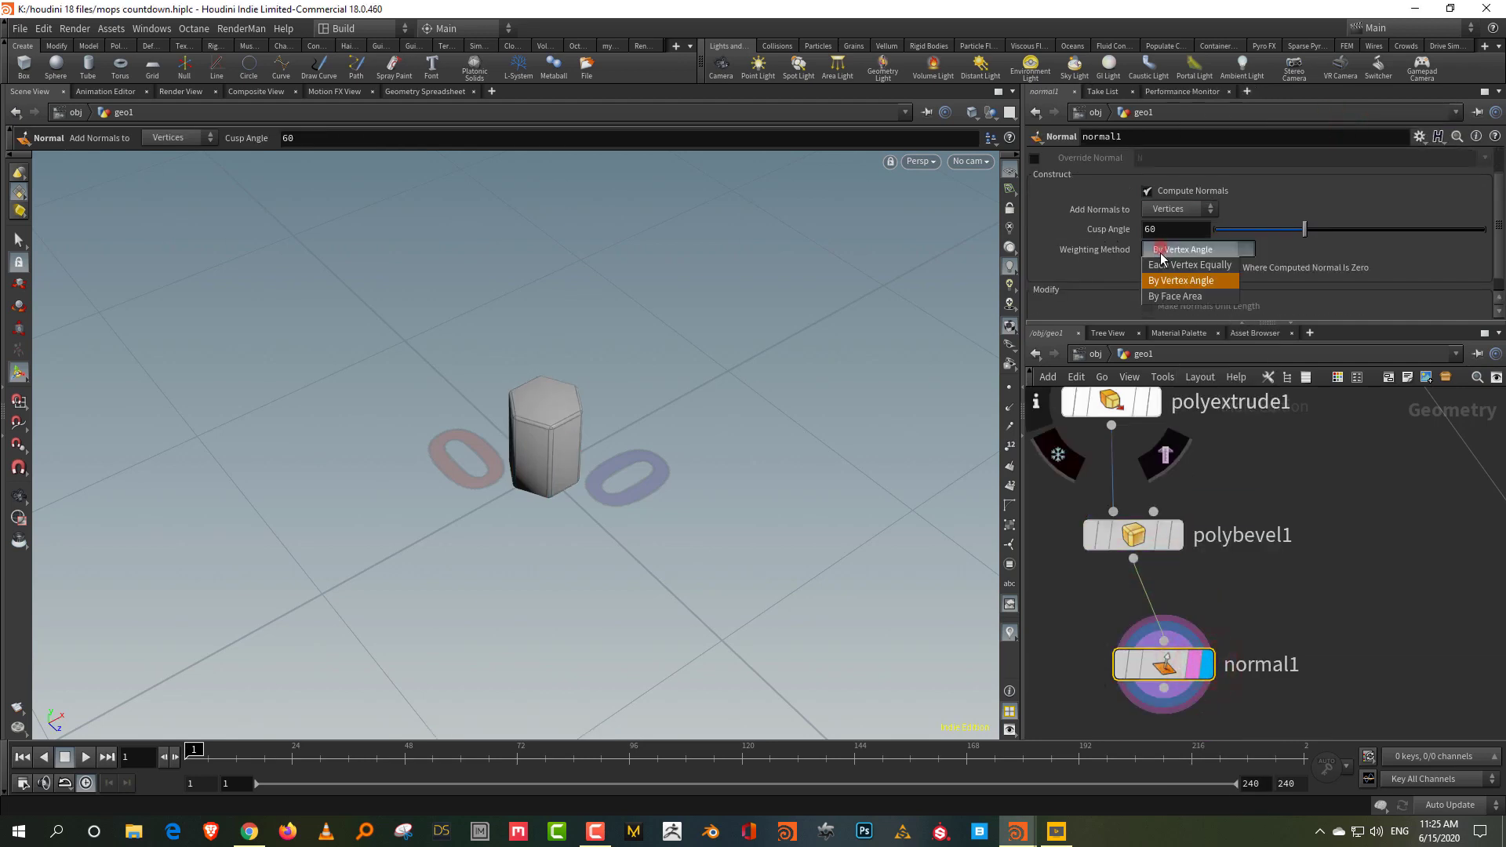
pyautogui.click(1163, 297)
pyautogui.doubleClick(1186, 229)
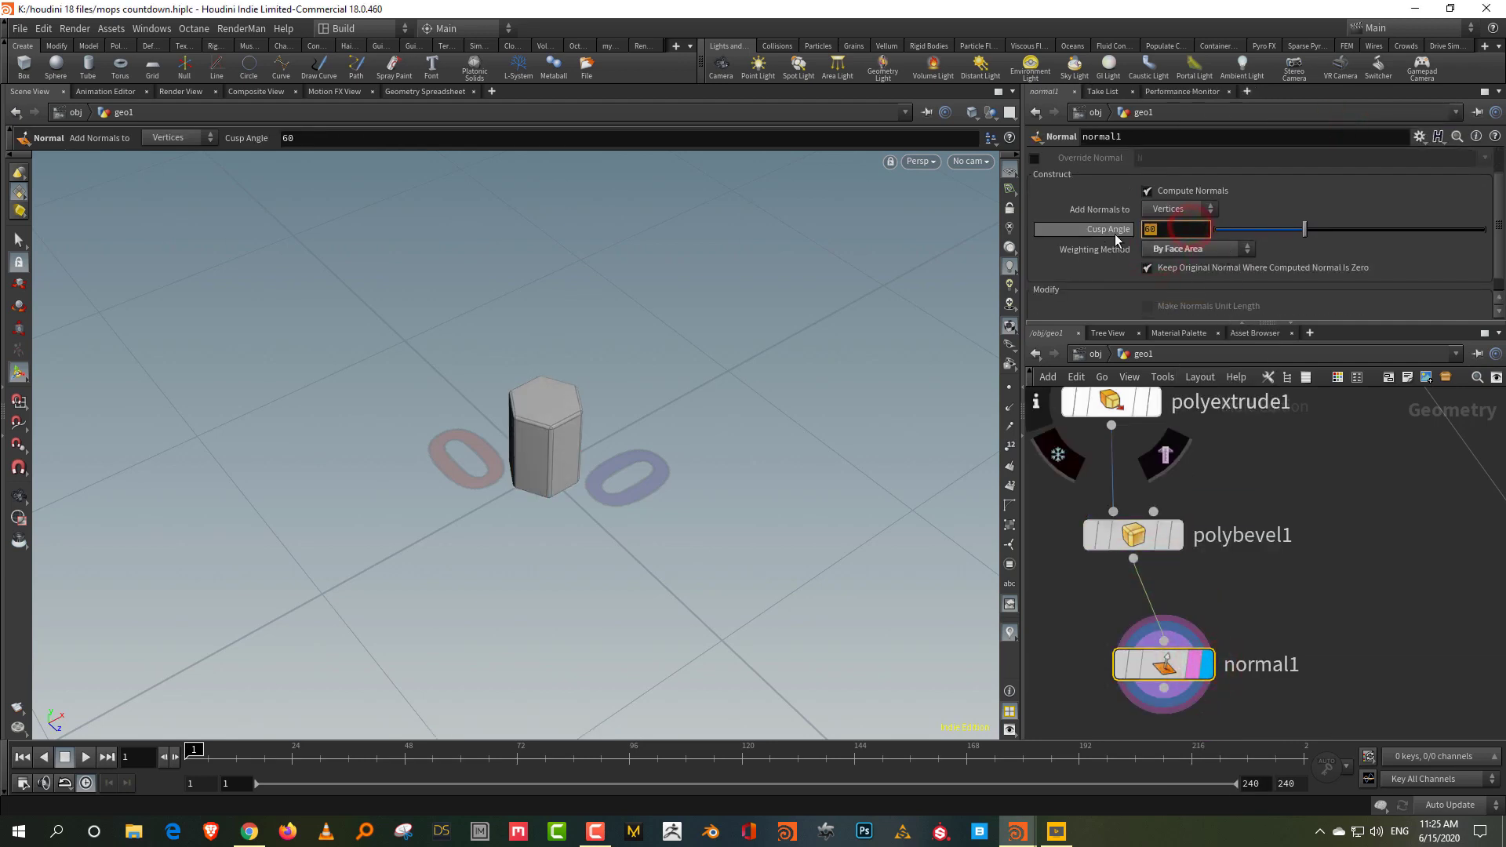
pyautogui.write('30')
pyautogui.press('Return')
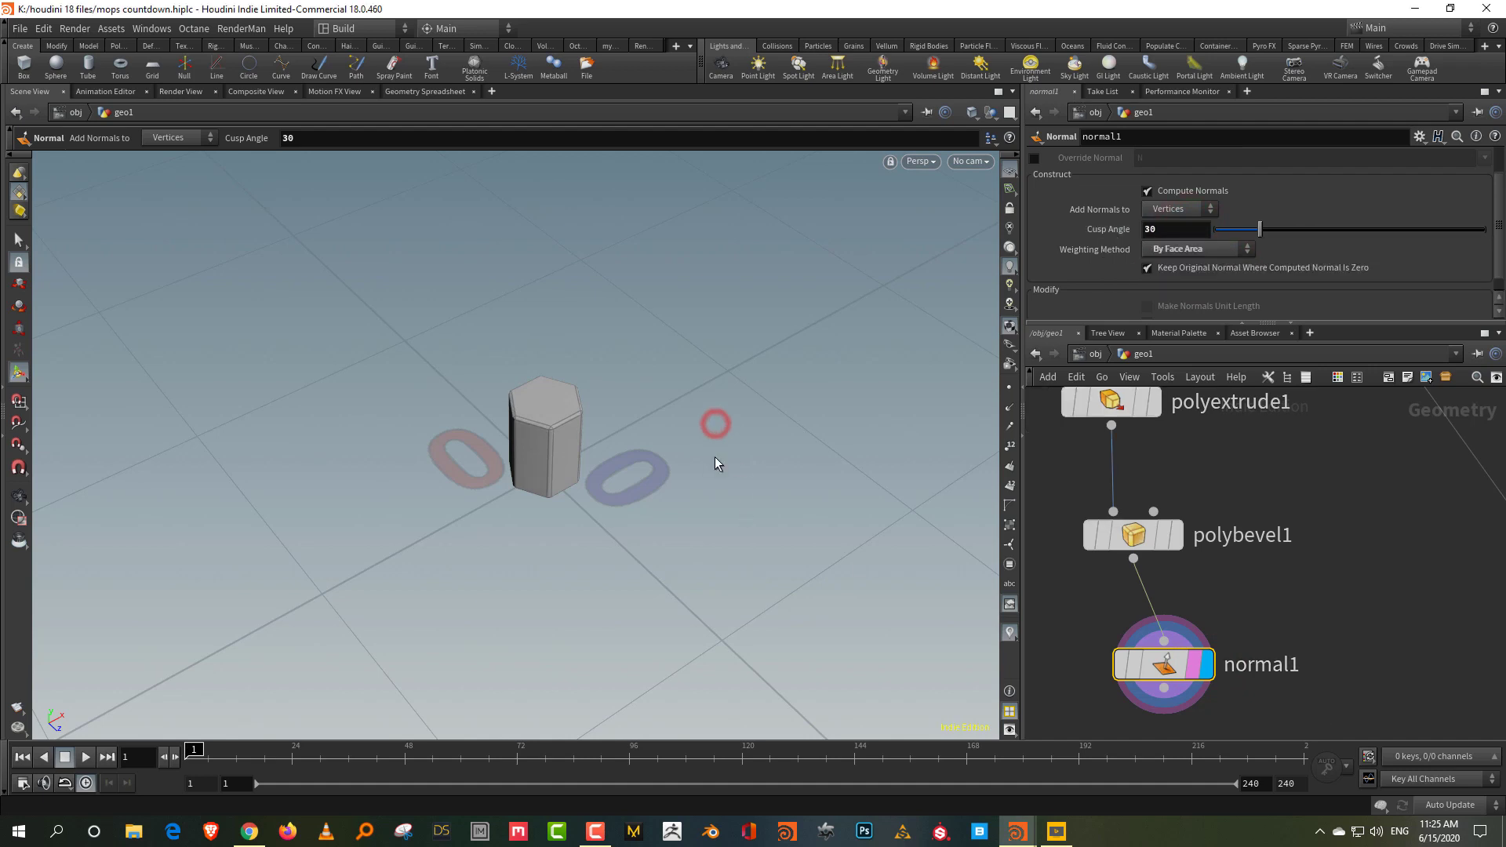
pyautogui.hotkey('shift', 'w')
pyautogui.moveTo(612, 458)
pyautogui.keyDown('alt'); pyautogui.mouseDown()
pyautogui.moveTo(528, 399)
pyautogui.moveTo(514, 410)
pyautogui.moveTo(534, 402)
pyautogui.mouseUp(); pyautogui.keyUp('alt')
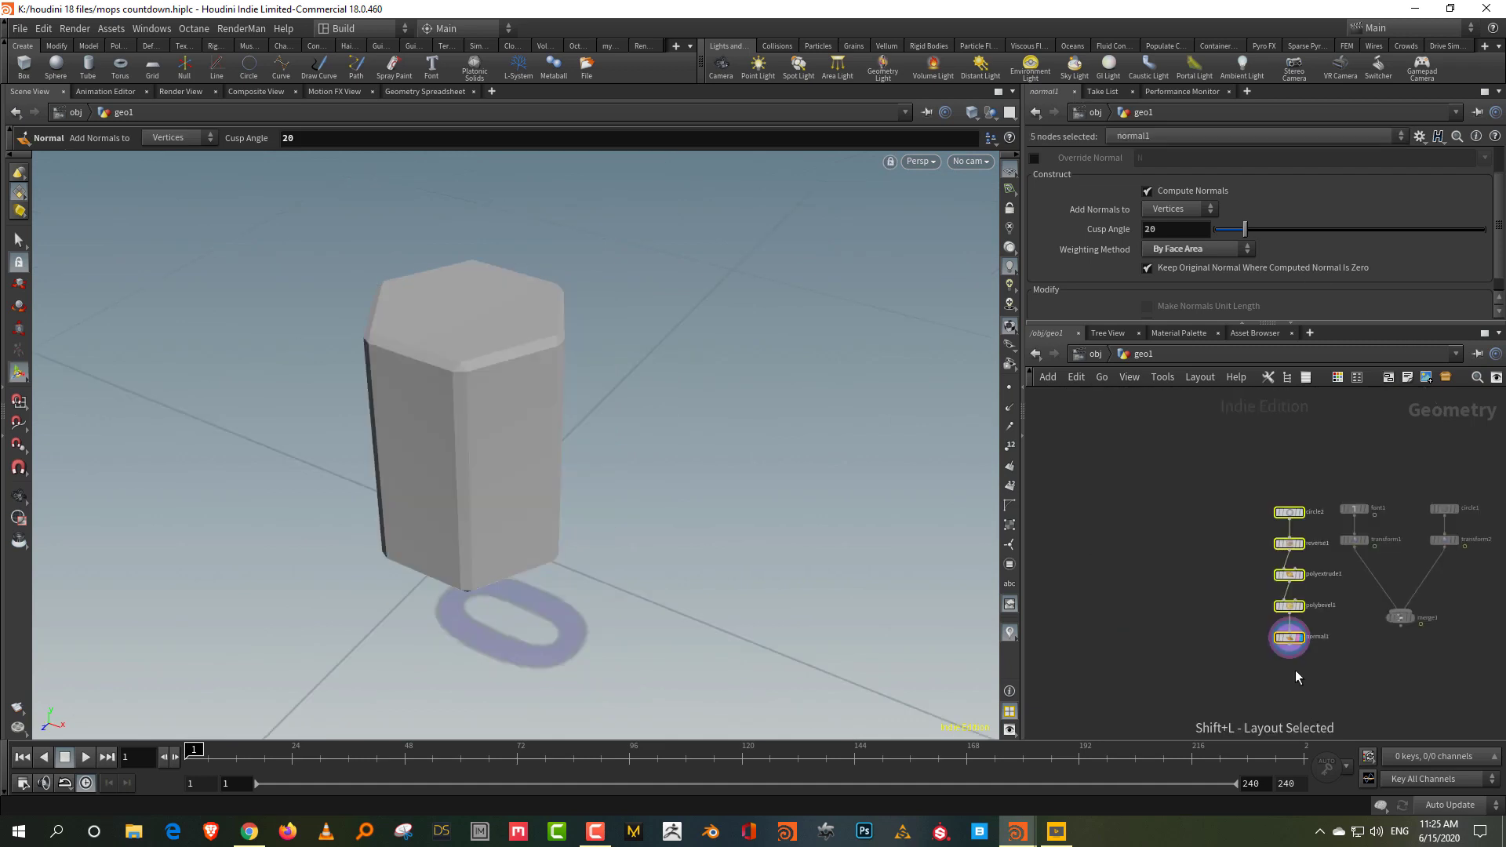
# - Move the hexagon's node chain away from the font and circle branches and deselect it
pyautogui.moveTo(1290, 638); pyautogui.dragTo(1180, 514)
pyautogui.scroll(3, 1201, 581)
pyautogui.click(1187, 557)
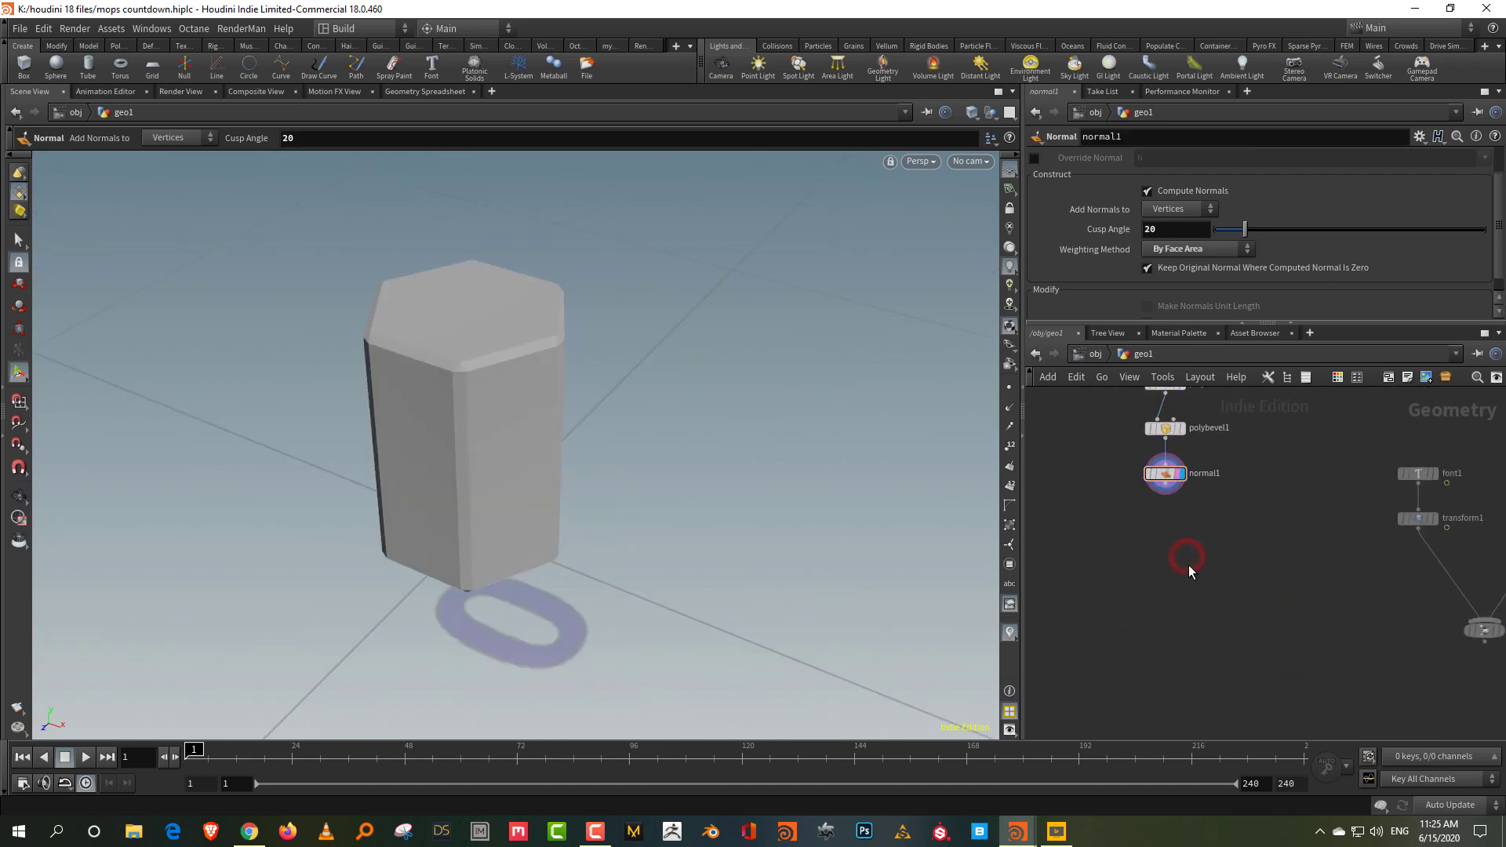
# - Add a MOPs Instancer node below normal1, connect the hexagon to it and display it
pyautogui.press('Tab')
pyautogui.write('mopin')
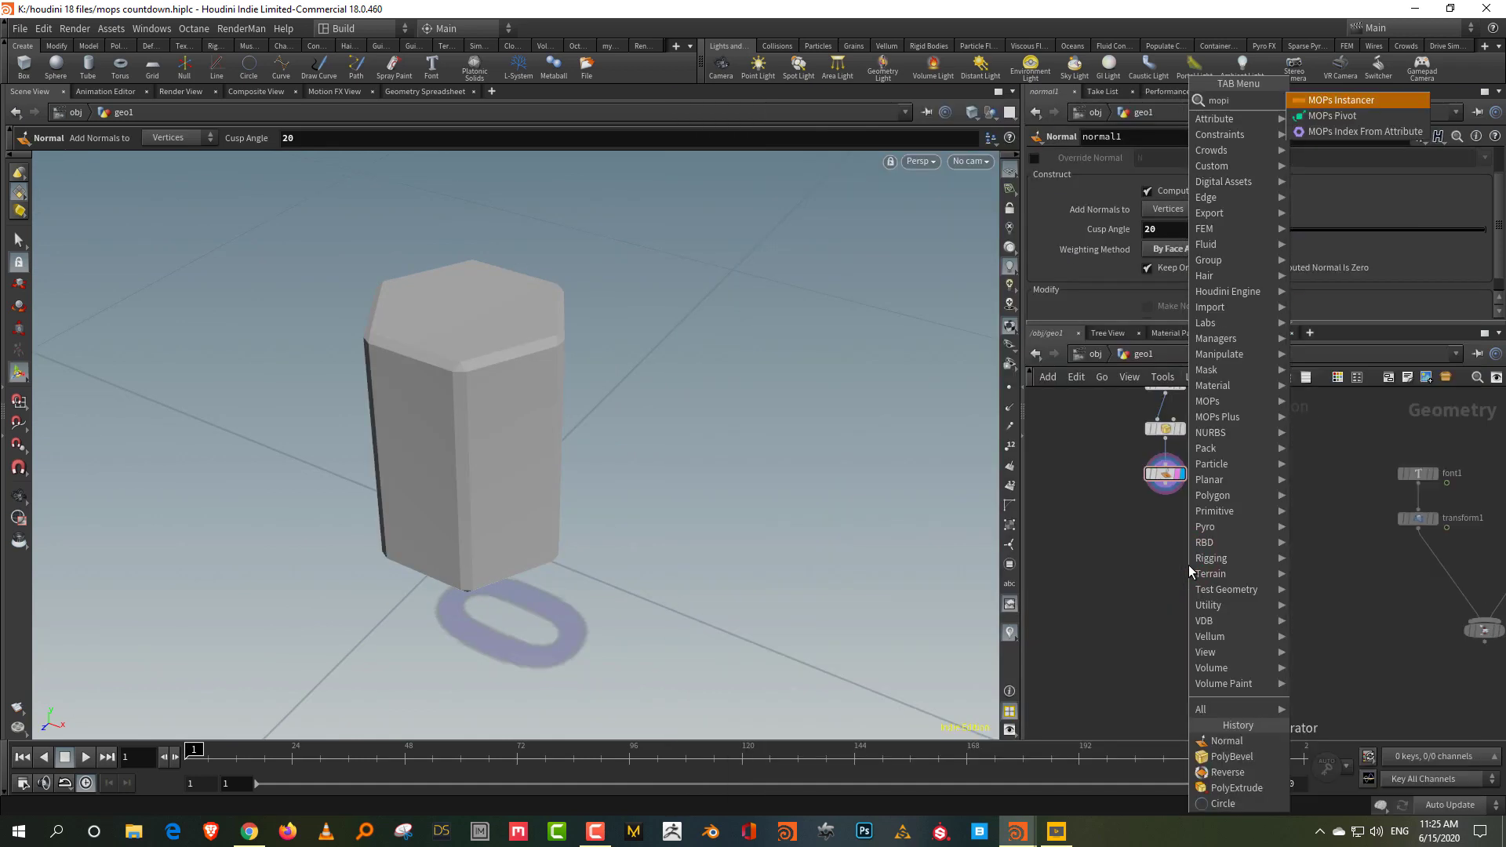
pyautogui.click(1345, 100)
pyautogui.keyDown('alt'); pyautogui.moveTo(549, 439); pyautogui.dragTo(470, 486); pyautogui.keyUp('alt')
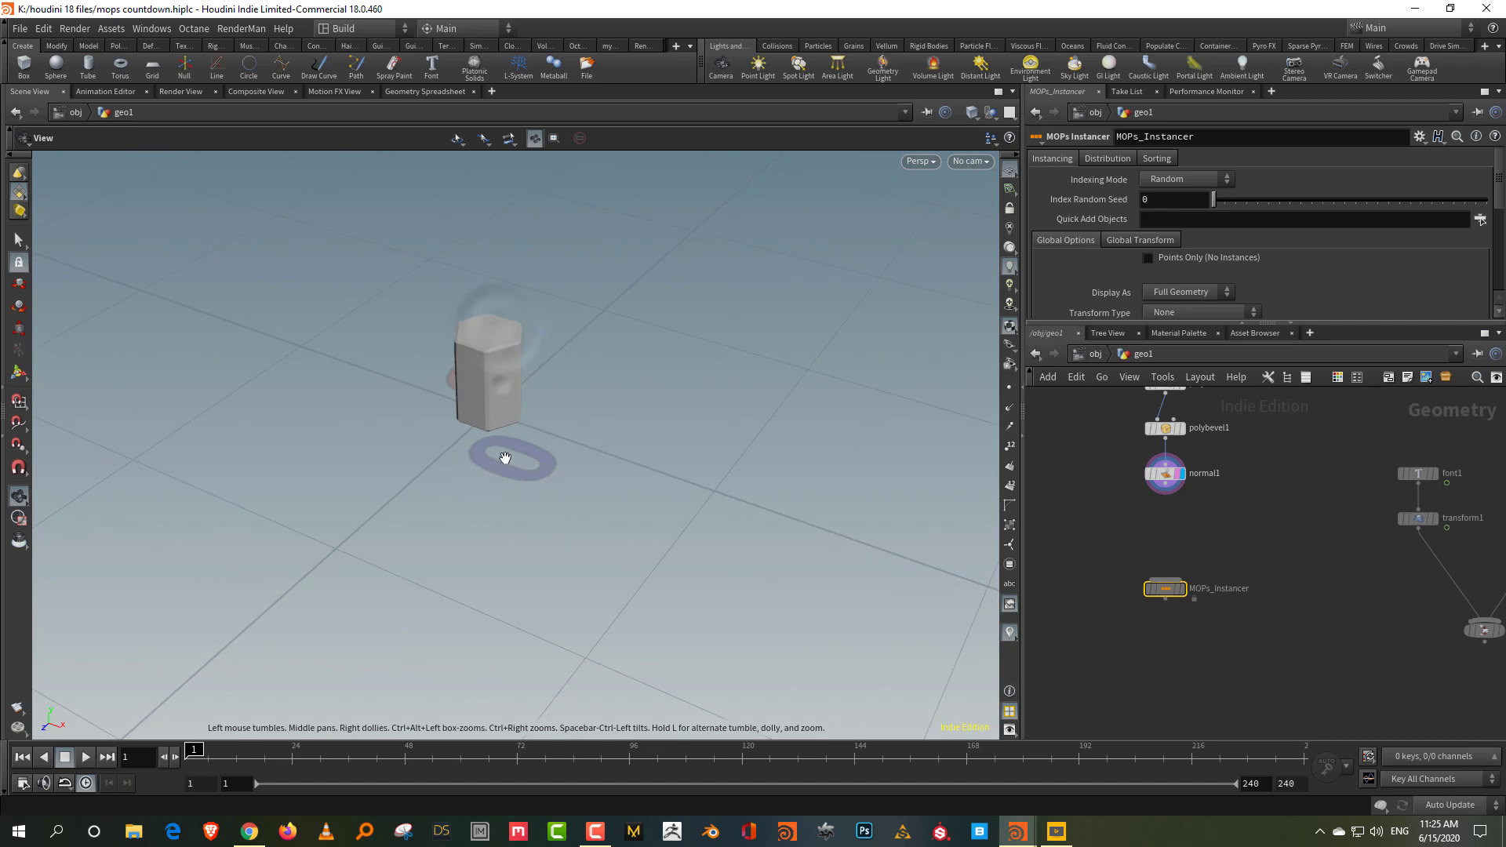
pyautogui.scroll(3, 1194, 561)
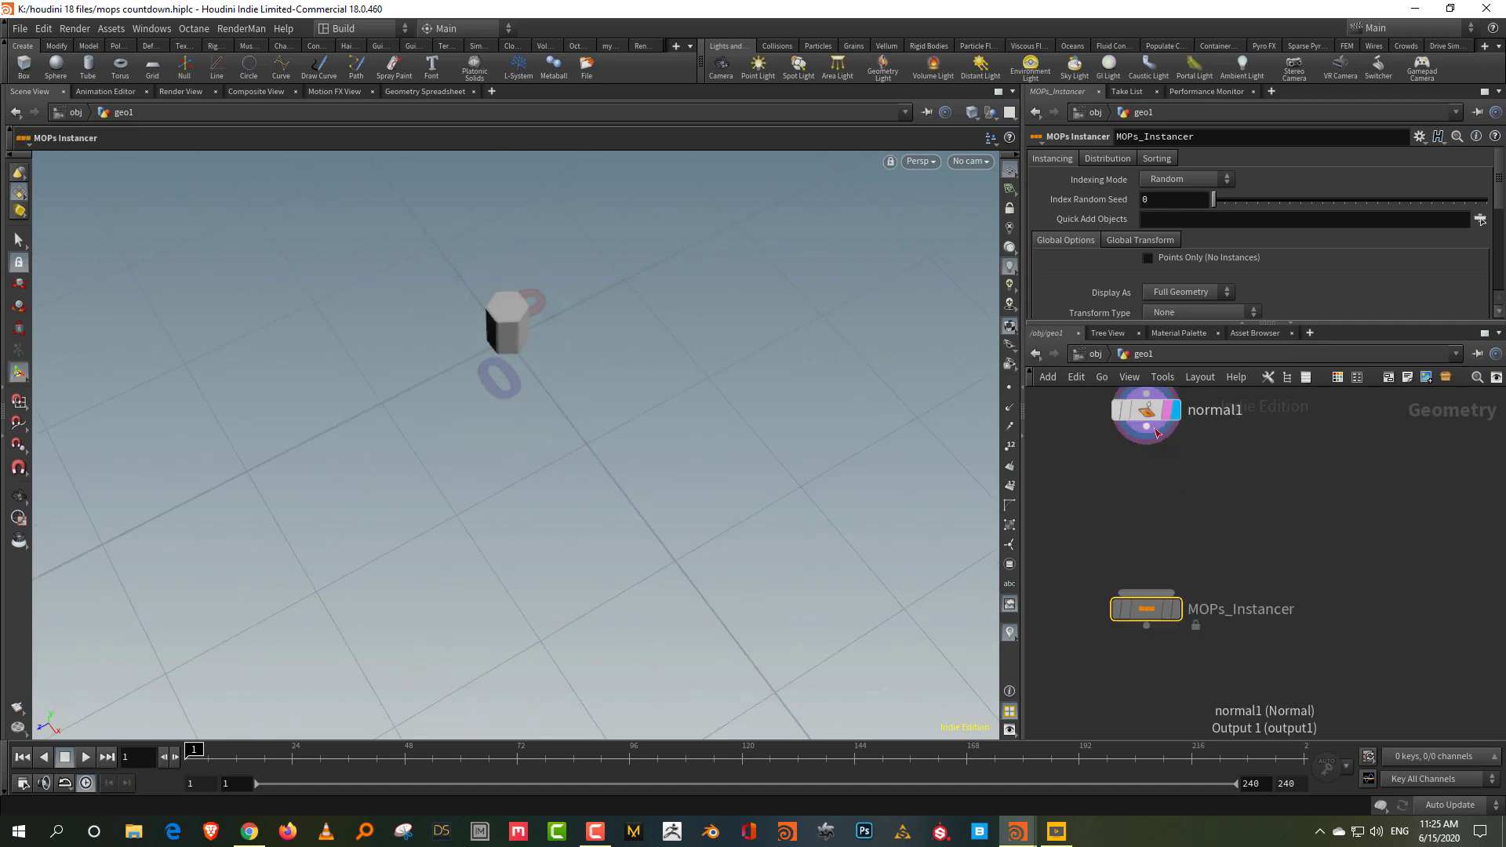
pyautogui.moveTo(1146, 428); pyautogui.dragTo(1146, 592)
pyautogui.click(1176, 616)
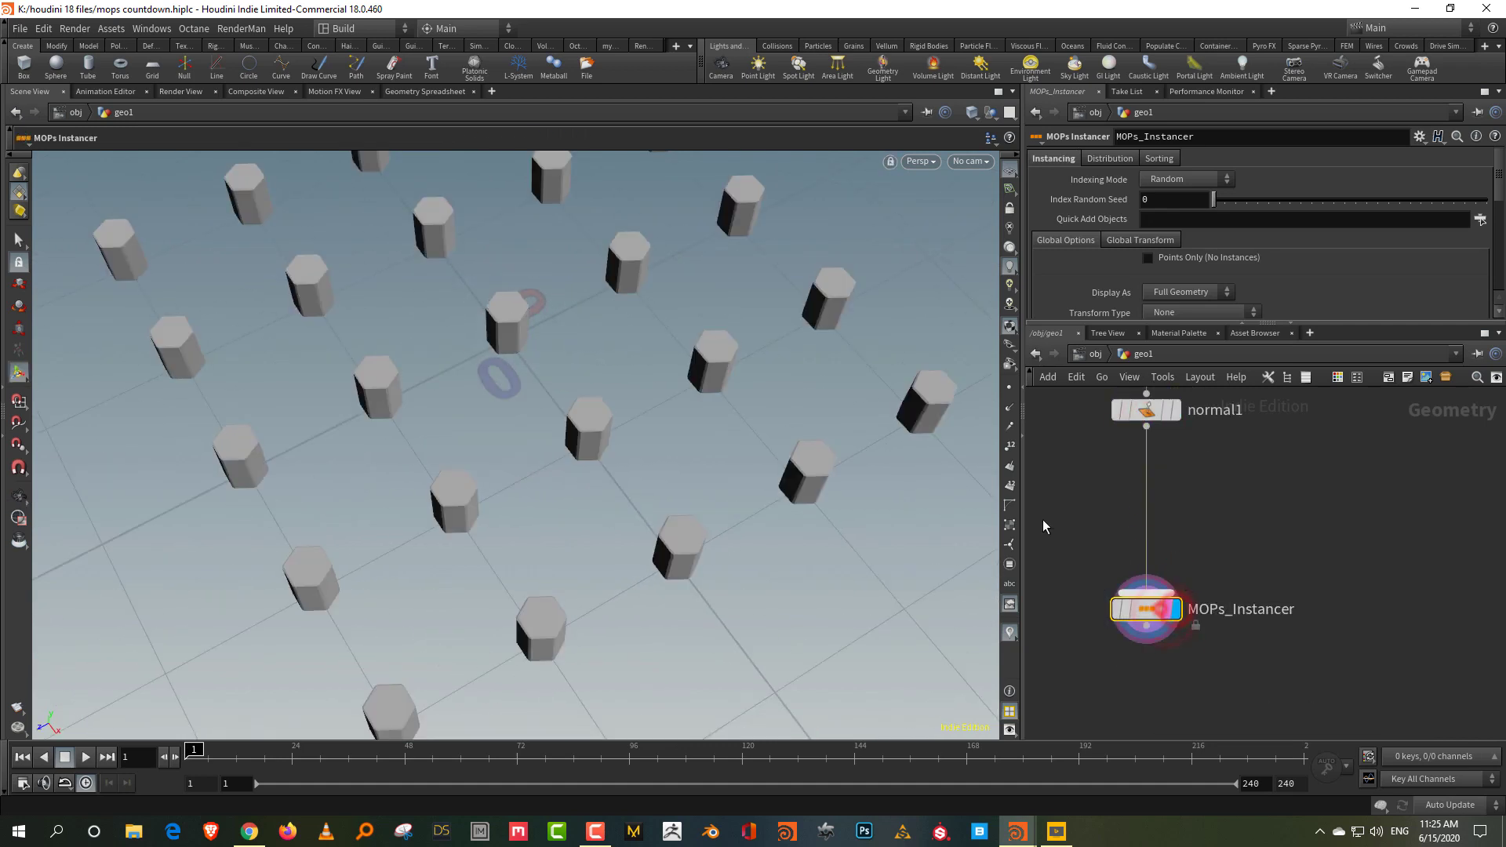
# - Set the MOPs Instancer's distribution type to Honeycomb
pyautogui.keyDown('alt'); pyautogui.moveTo(698, 541); pyautogui.dragTo(584, 565, button='right'); pyautogui.keyUp('alt')
pyautogui.keyDown('alt'); pyautogui.moveTo(584, 565); pyautogui.dragTo(591, 582, button='middle'); pyautogui.keyUp('alt')
pyautogui.keyDown('alt'); pyautogui.moveTo(674, 495); pyautogui.dragTo(810, 414); pyautogui.keyUp('alt')
pyautogui.press('Return')
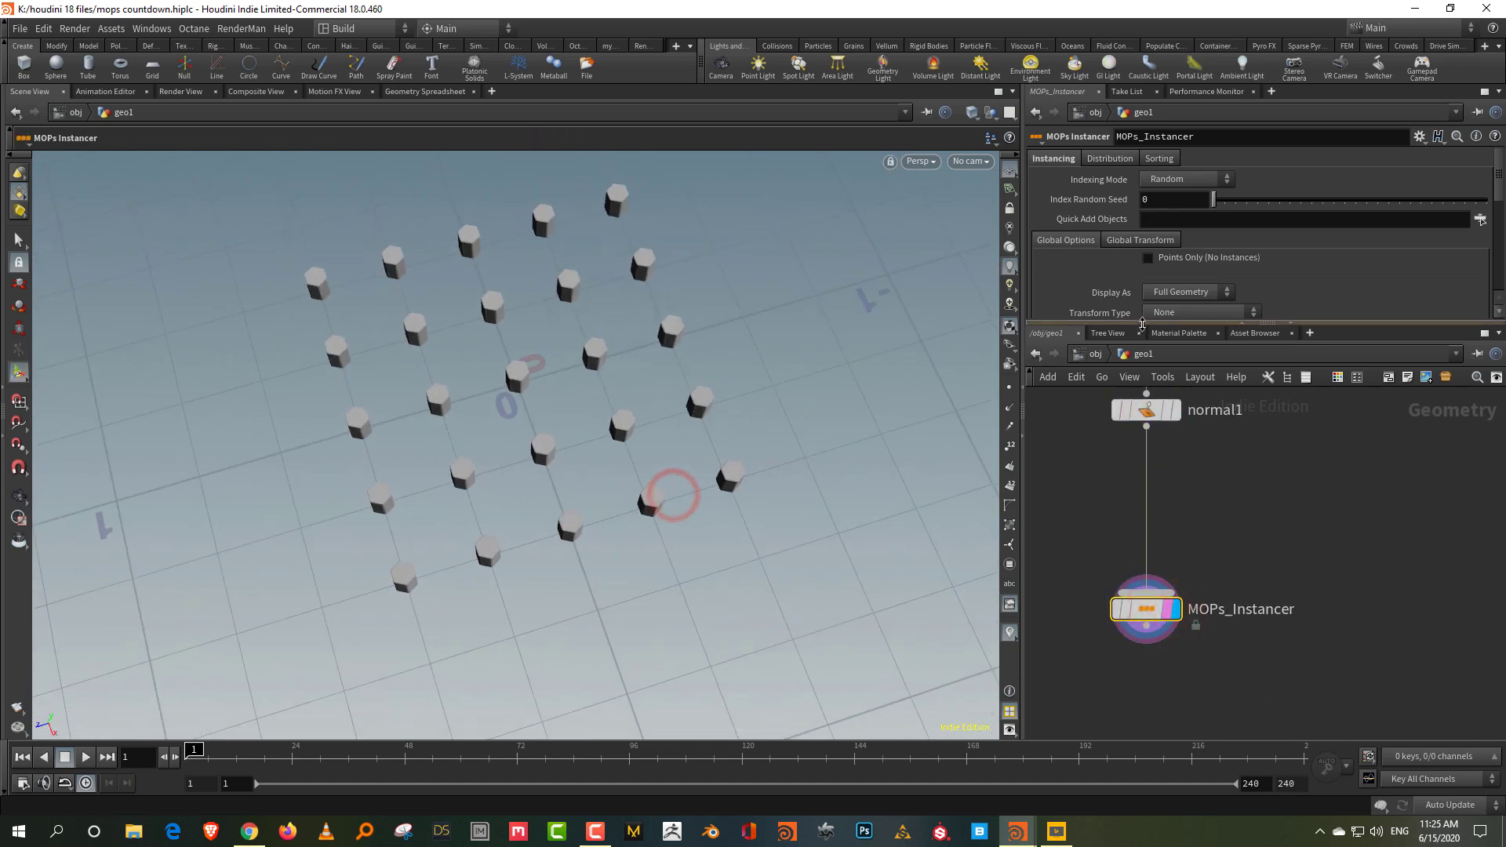
pyautogui.moveTo(1133, 324); pyautogui.dragTo(1133, 407)
pyautogui.click(1102, 159)
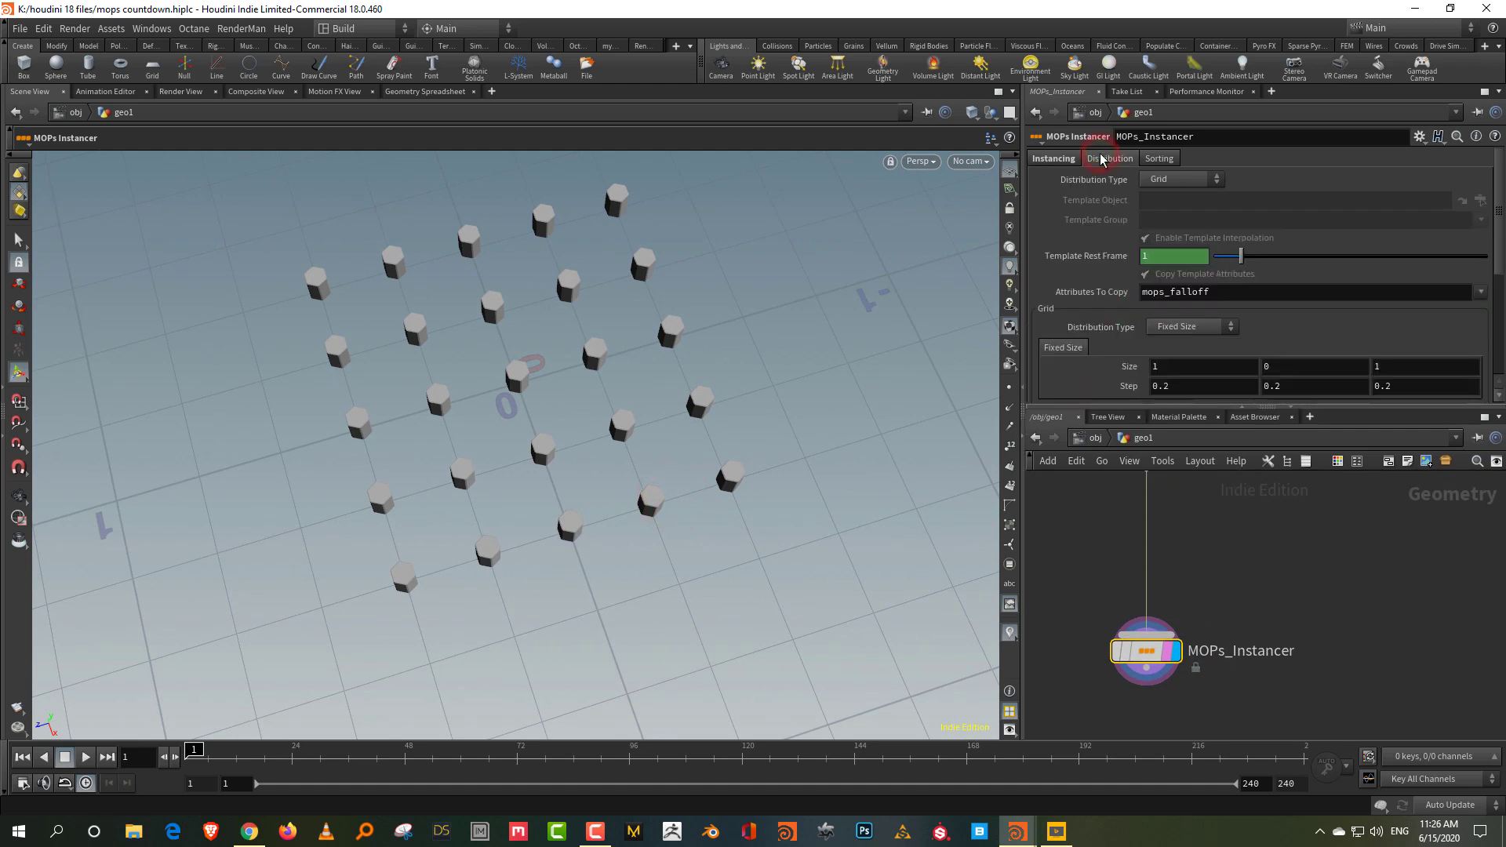
pyautogui.click(1174, 180)
pyautogui.click(1173, 263)
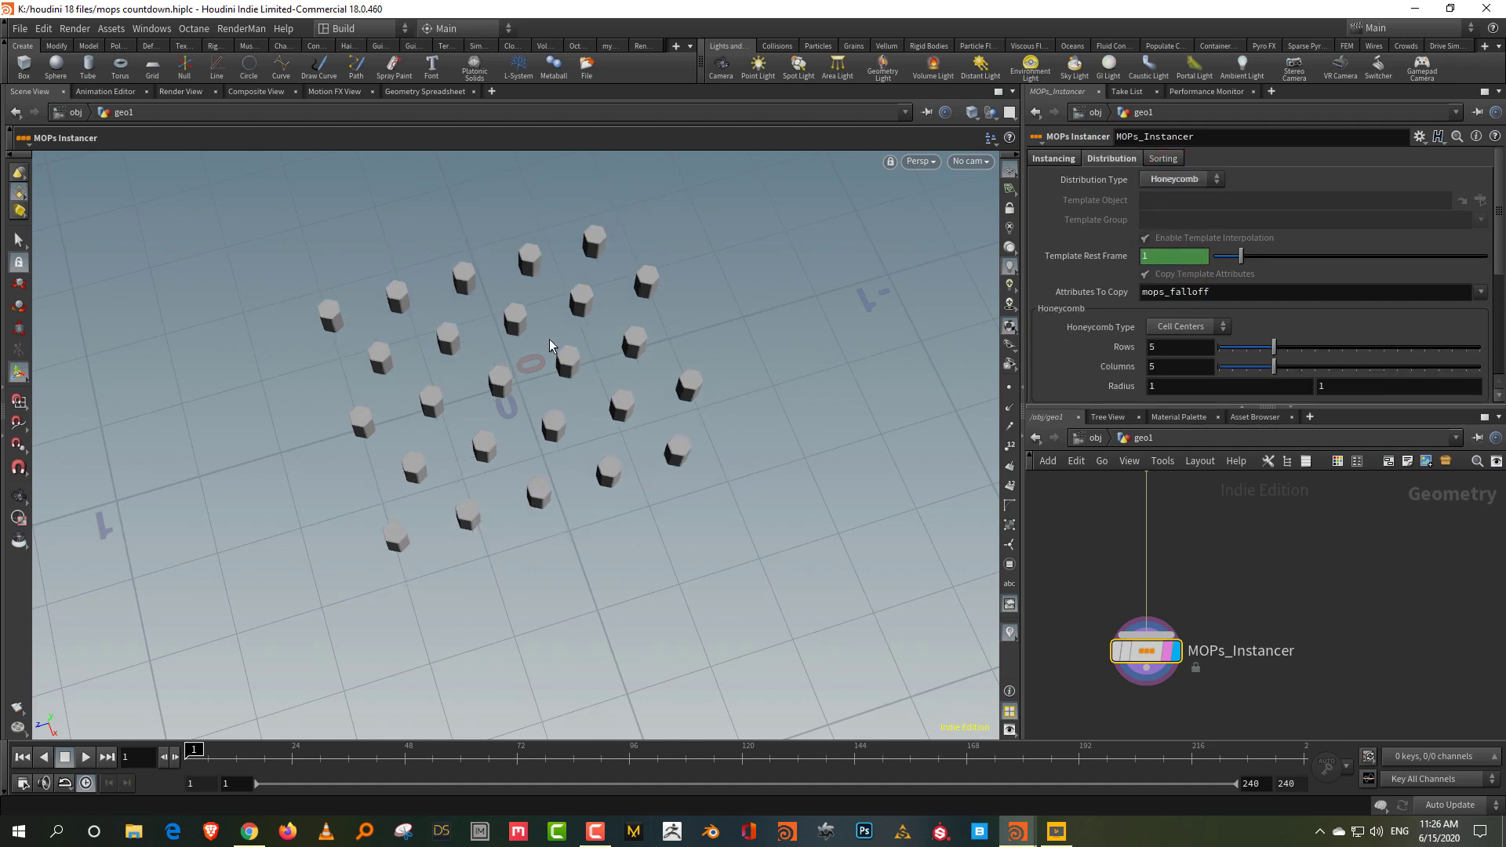
# - Turn on transform1's template display to overlay the number outline on the honeycomb, seen from above
pyautogui.keyDown('alt'); pyautogui.moveTo(550, 340); pyautogui.dragTo(508, 378); pyautogui.keyUp('alt')
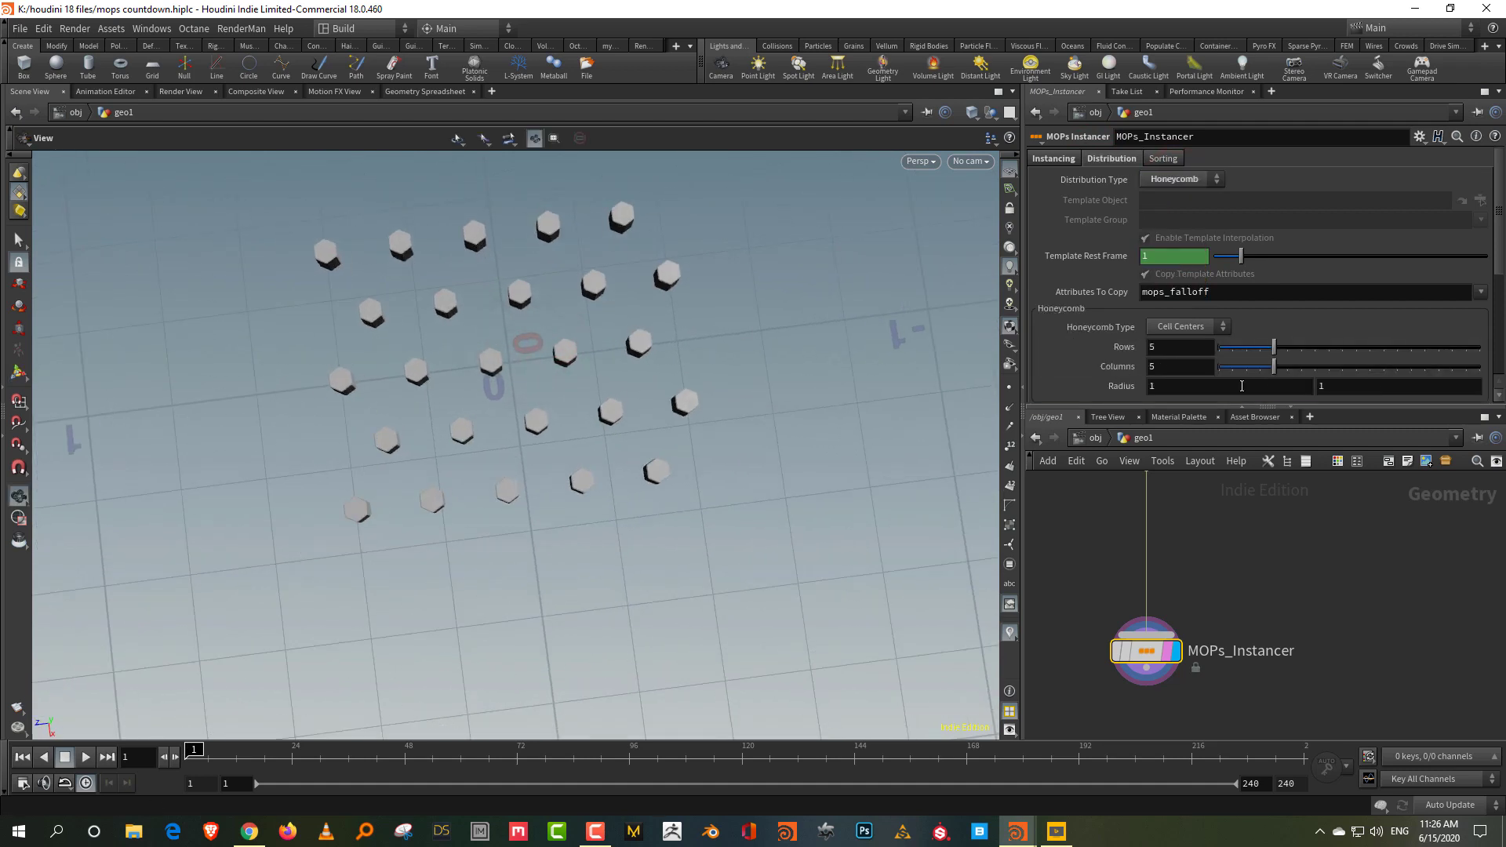
pyautogui.scroll(-3, 1309, 516)
pyautogui.moveTo(1308, 516); pyautogui.dragTo(1252, 568, button='middle')
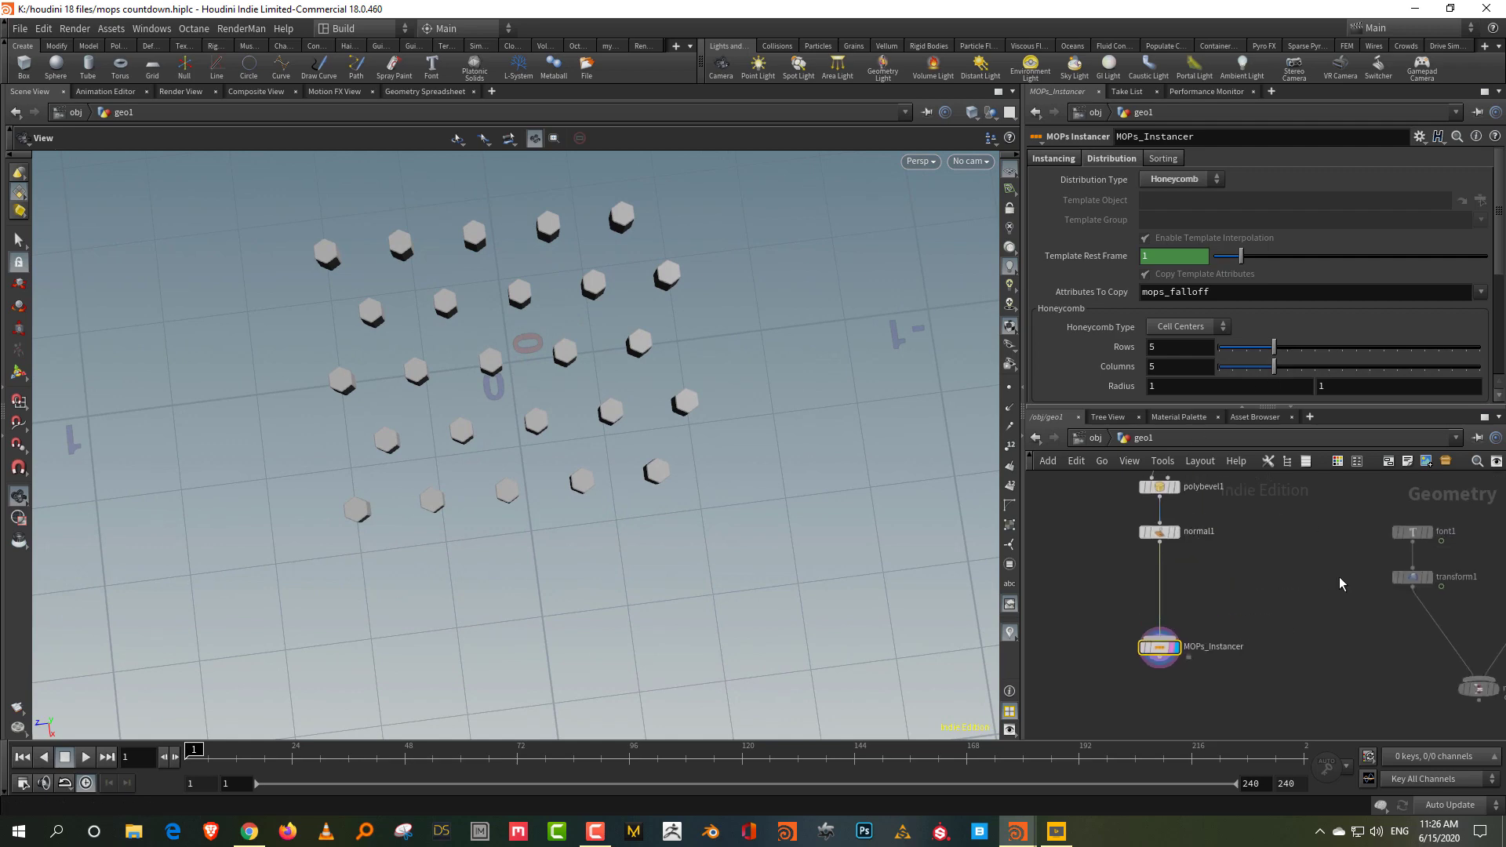
pyautogui.scroll(2, 1420, 576)
pyautogui.click(1409, 573)
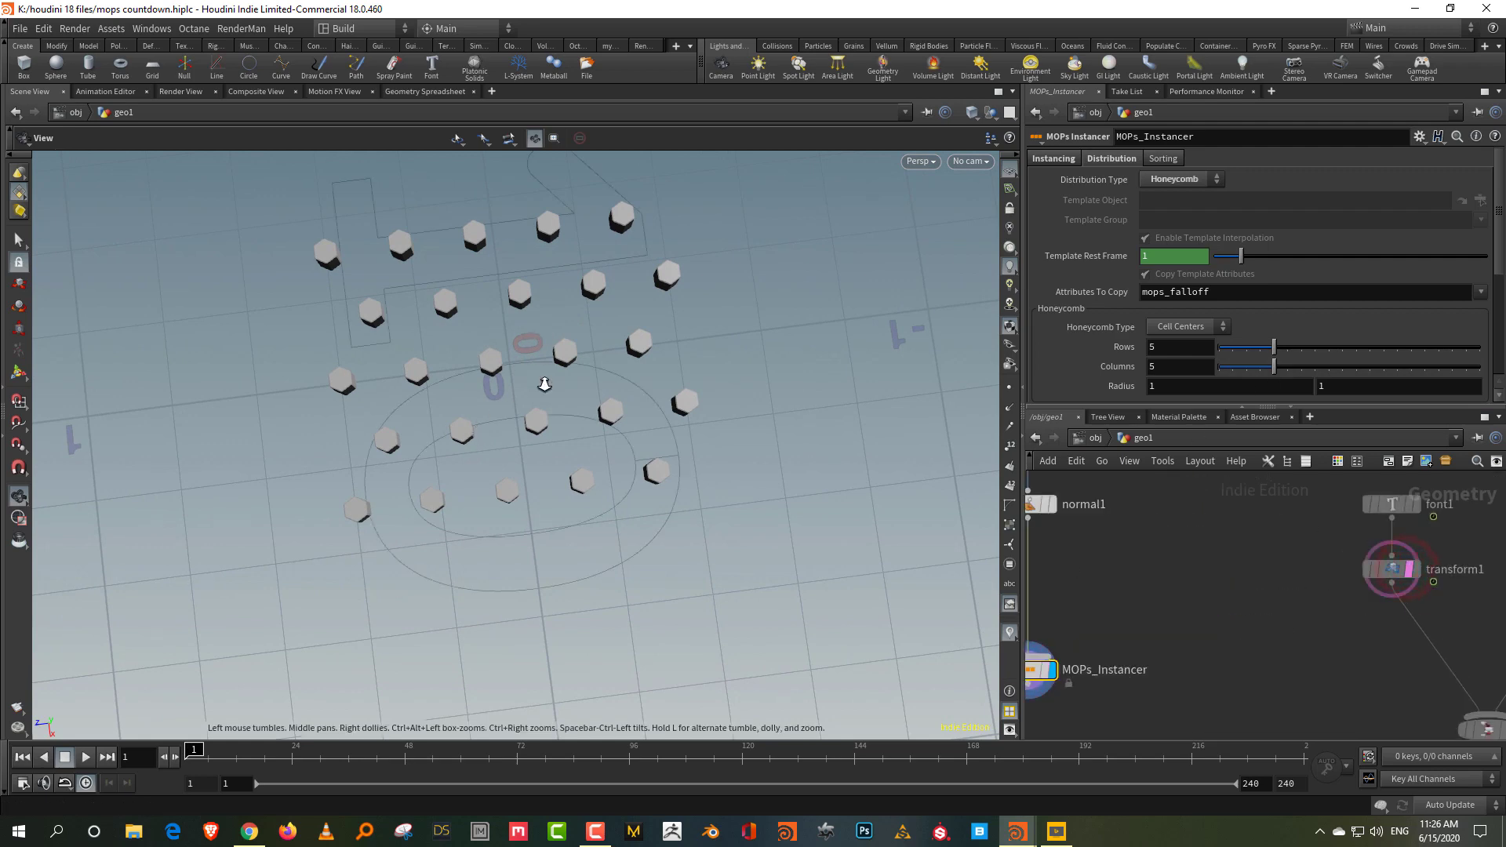
pyautogui.moveTo(545, 384); pyautogui.dragTo(471, 369)
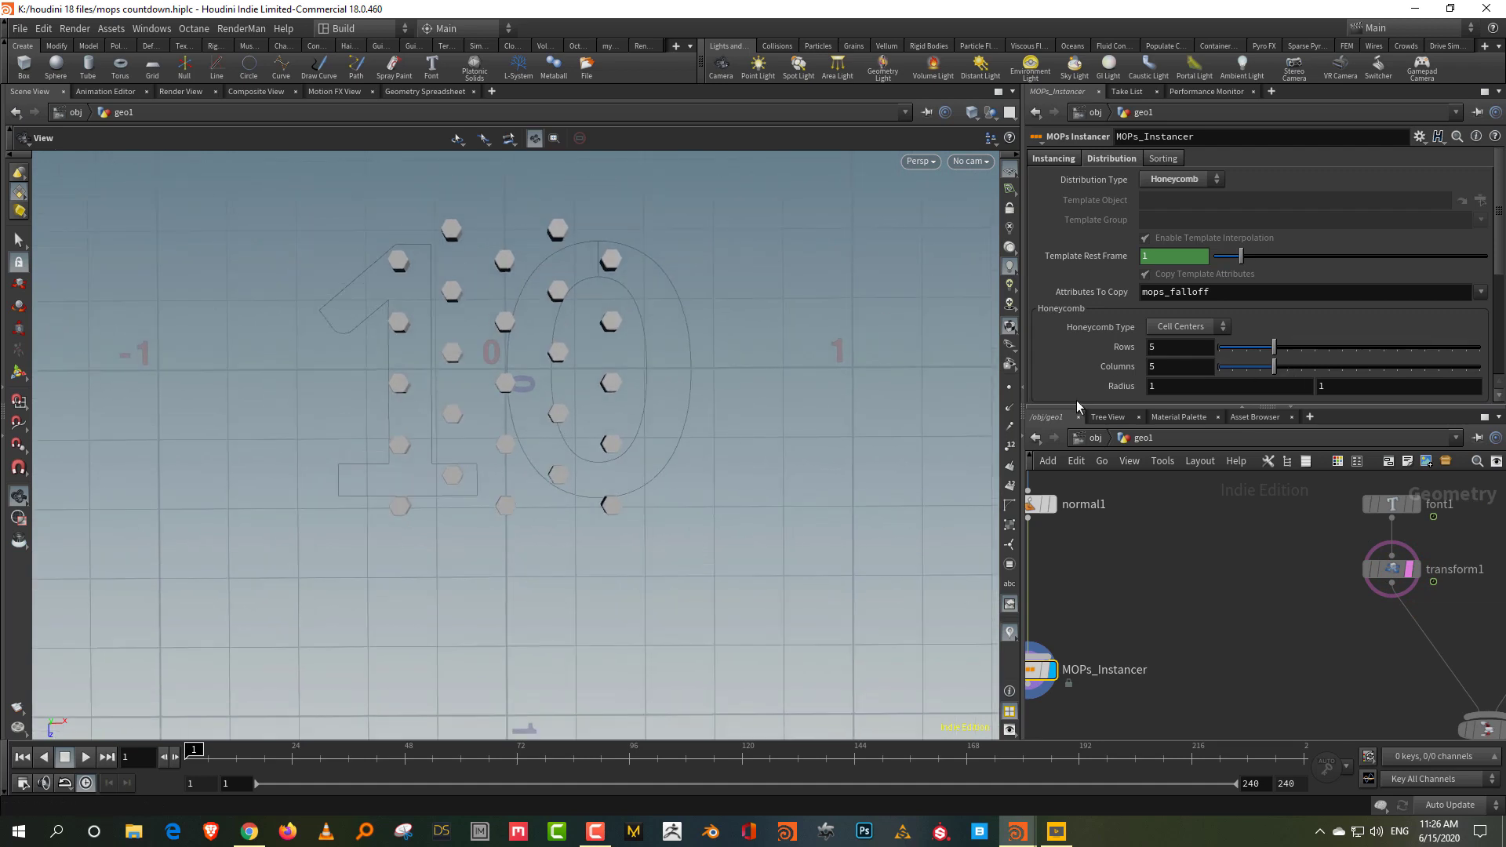
# - Try a honeycomb radius of 2.3 with 100 rows and 100 columns on the MOPs Instancer
pyautogui.moveTo(1106, 386); pyautogui.dragTo(1211, 384, button='middle')
pyautogui.moveTo(600, 367); pyautogui.dragTo(576, 534, button='right')
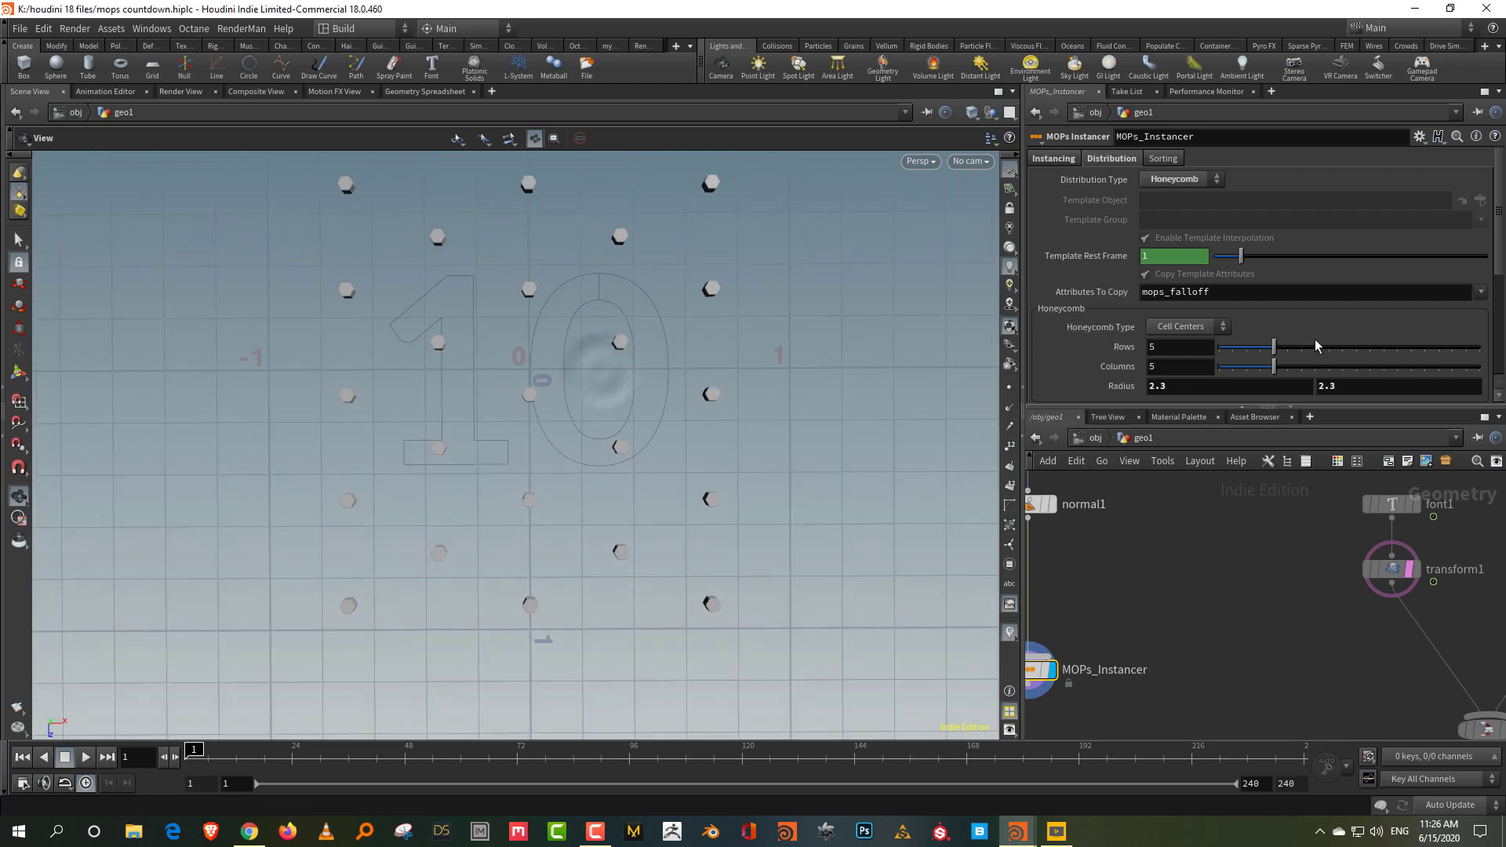
pyautogui.moveTo(1299, 350); pyautogui.dragTo(1355, 350)
pyautogui.moveTo(1469, 353); pyautogui.dragTo(1483, 354)
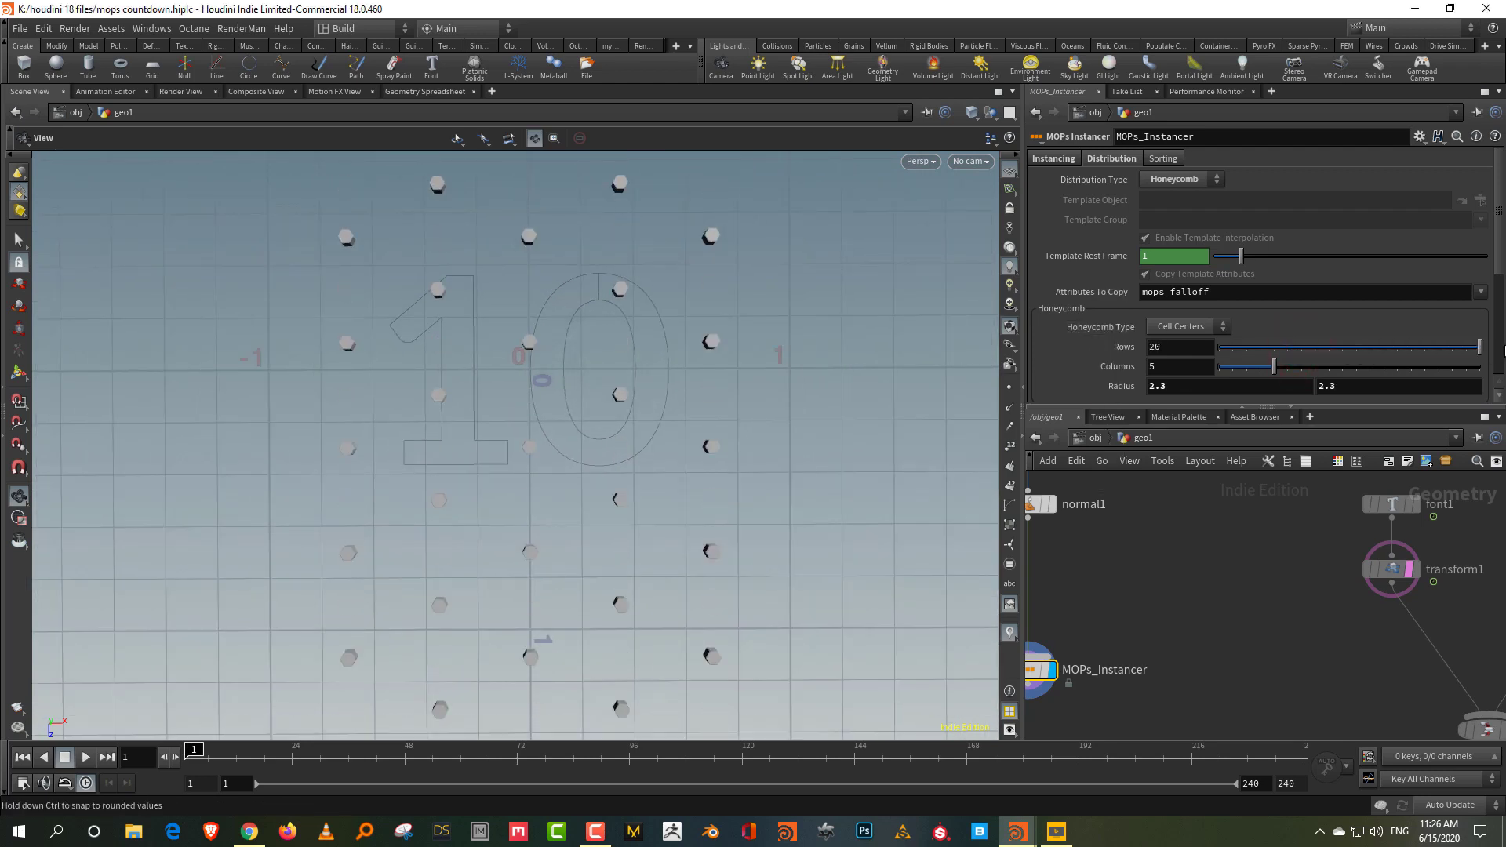
pyautogui.moveTo(1202, 346); pyautogui.dragTo(1082, 361)
pyautogui.write('100')
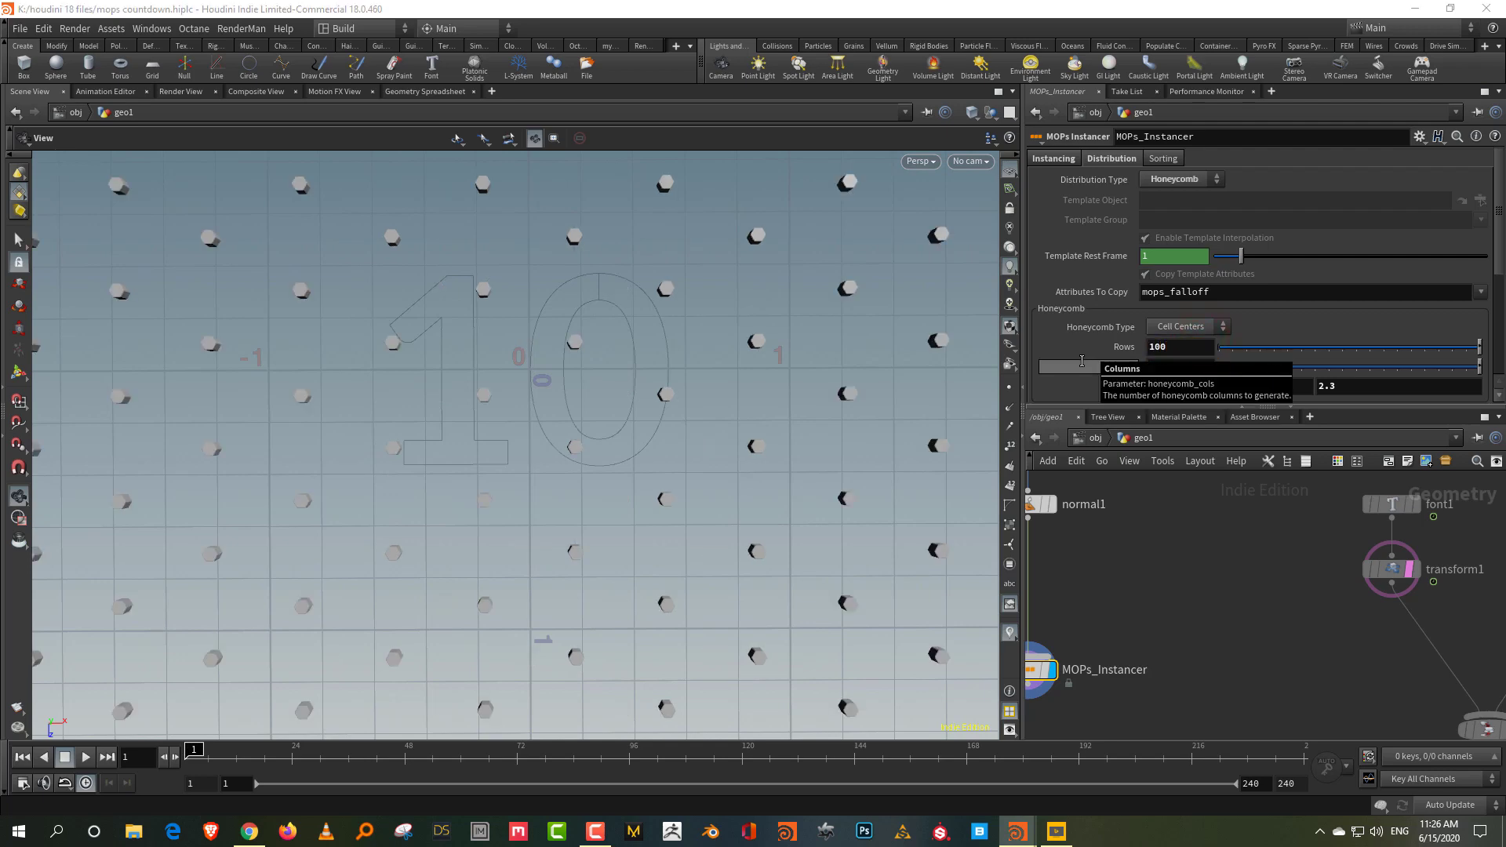
# - Reduce the honeycomb radius to 0.1 and set its rows and columns to 40 each
pyautogui.moveTo(536, 299); pyautogui.dragTo(569, 471, button='right')
pyautogui.moveTo(1097, 393); pyautogui.dragTo(918, 416, button='middle')
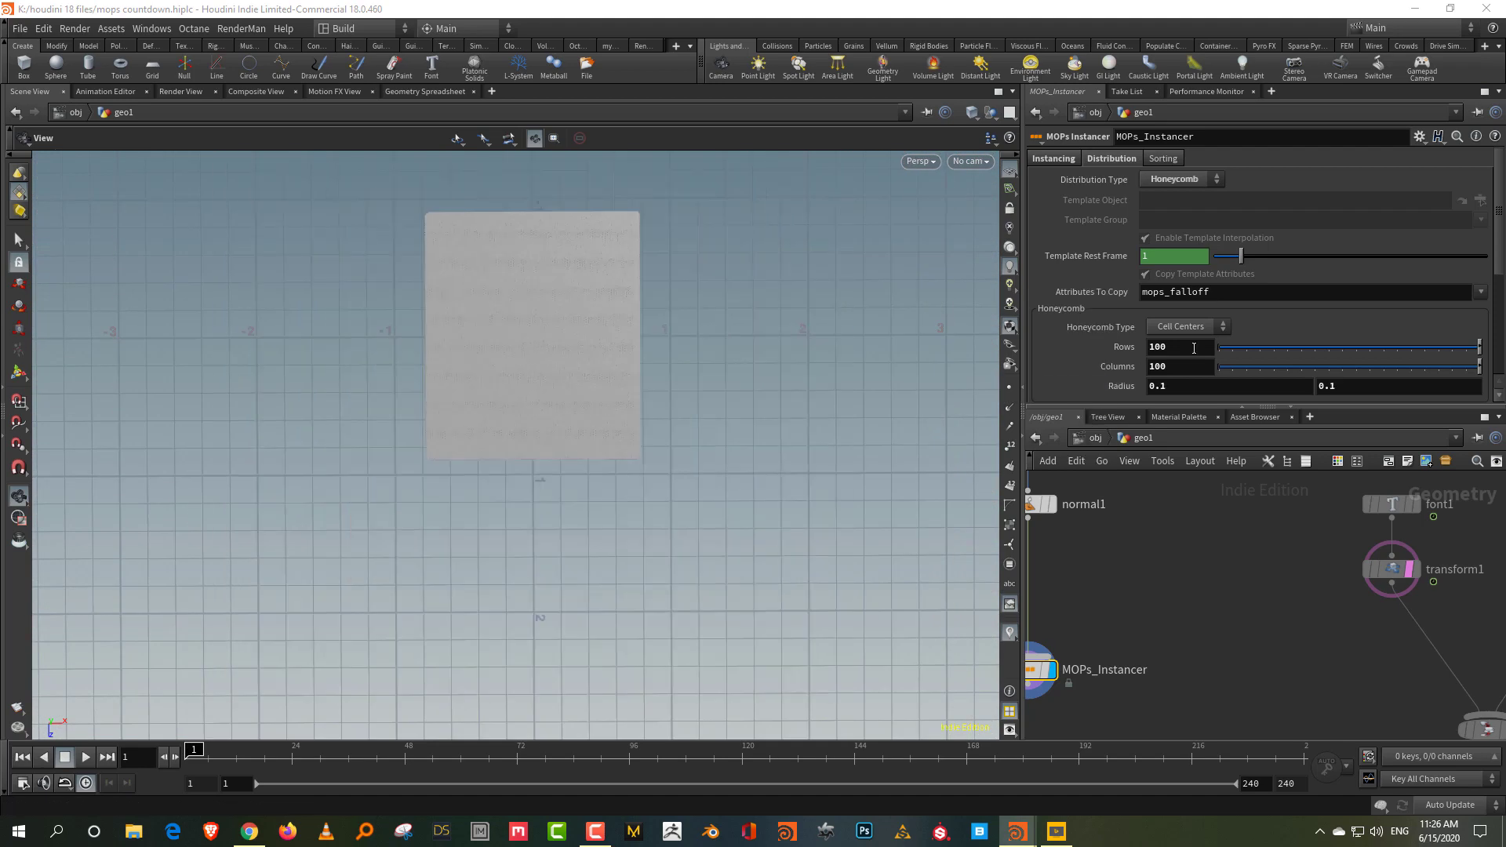
pyautogui.doubleClick(1195, 346)
pyautogui.write('40')
pyautogui.press('Tab')
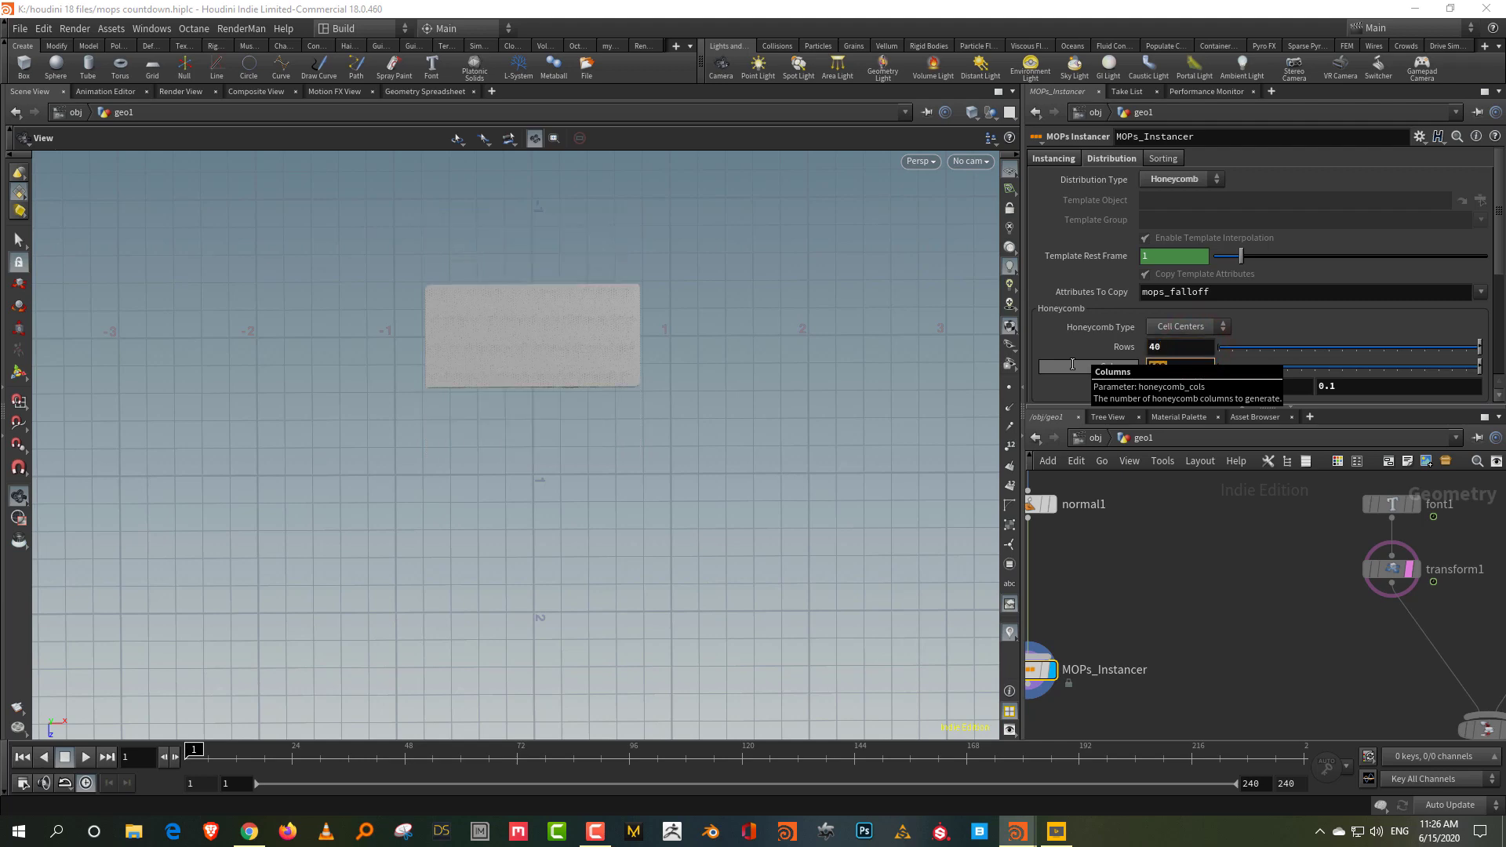
pyautogui.write('40')
pyautogui.press('Return')
# - Show the instances in wireframe and set the honeycomb radius to 0.19
pyautogui.scroll(5, 588, 369)
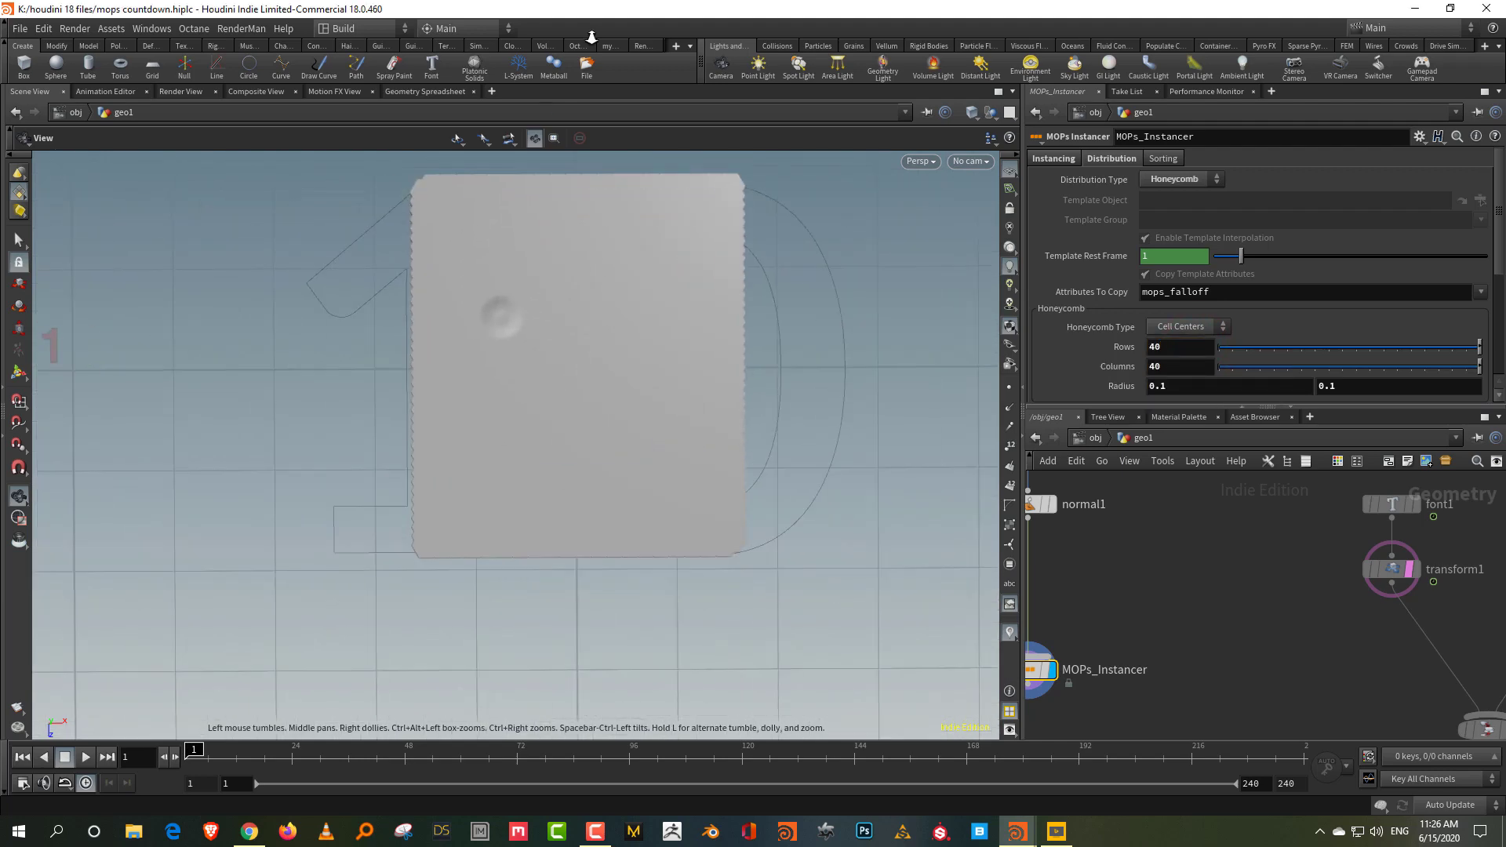
pyautogui.press('w')
pyautogui.moveTo(1130, 387); pyautogui.dragTo(1201, 425, button='middle')
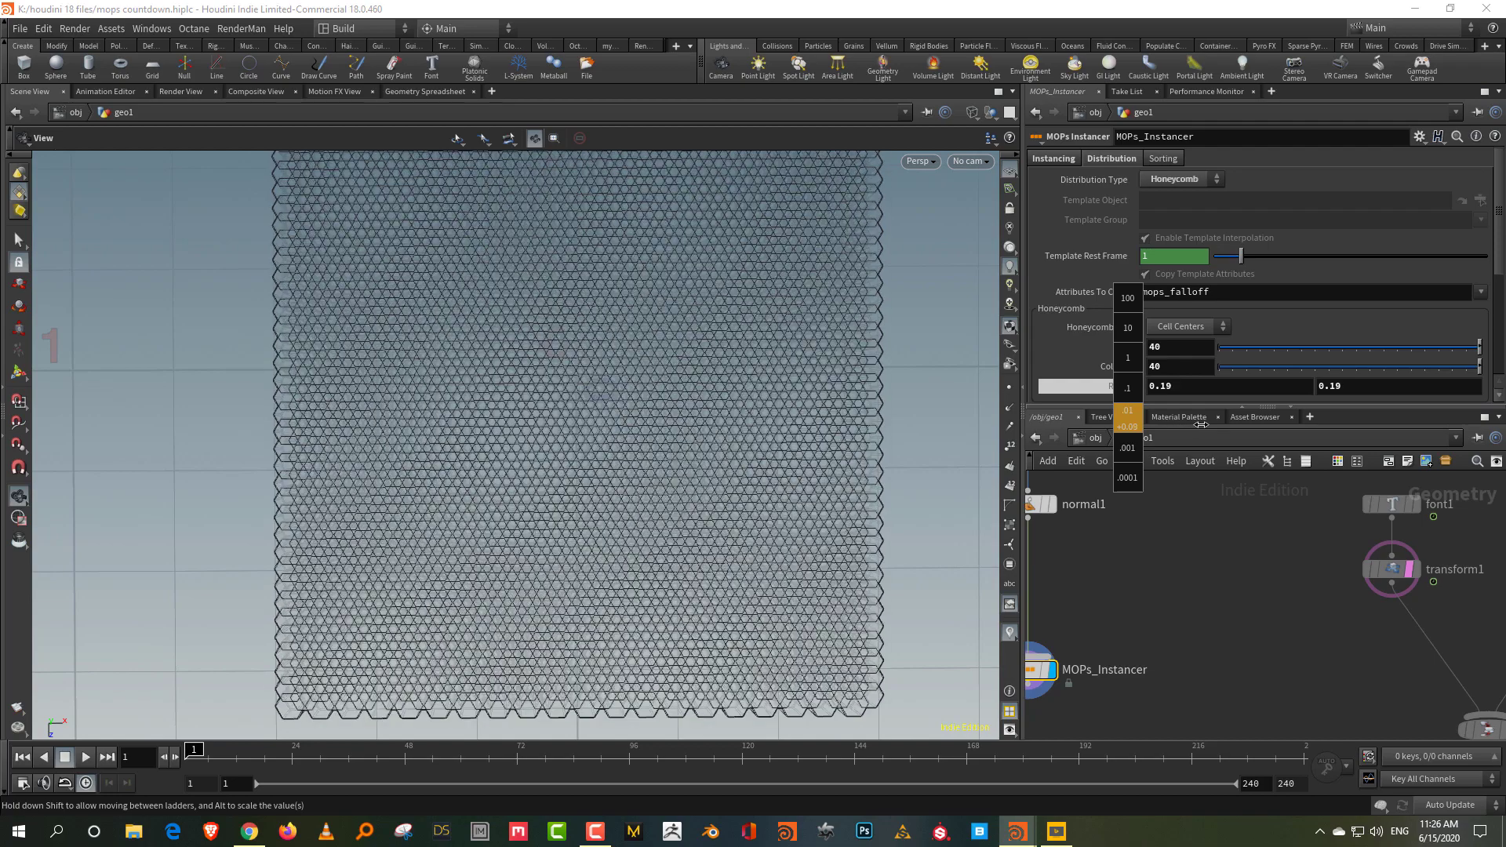
pyautogui.moveTo(555, 404); pyautogui.dragTo(561, 588, button='right')
pyautogui.moveTo(640, 377); pyautogui.dragTo(643, 443, button='middle')
pyautogui.moveTo(618, 527); pyautogui.dragTo(693, 450, button='right')
# - Check circle2's settings and insert a Transform node between normal1 and MOPs_Instancer
pyautogui.moveTo(1141, 490); pyautogui.dragTo(1279, 786, button='middle')
pyautogui.moveTo(1143, 579); pyautogui.dragTo(1144, 578)
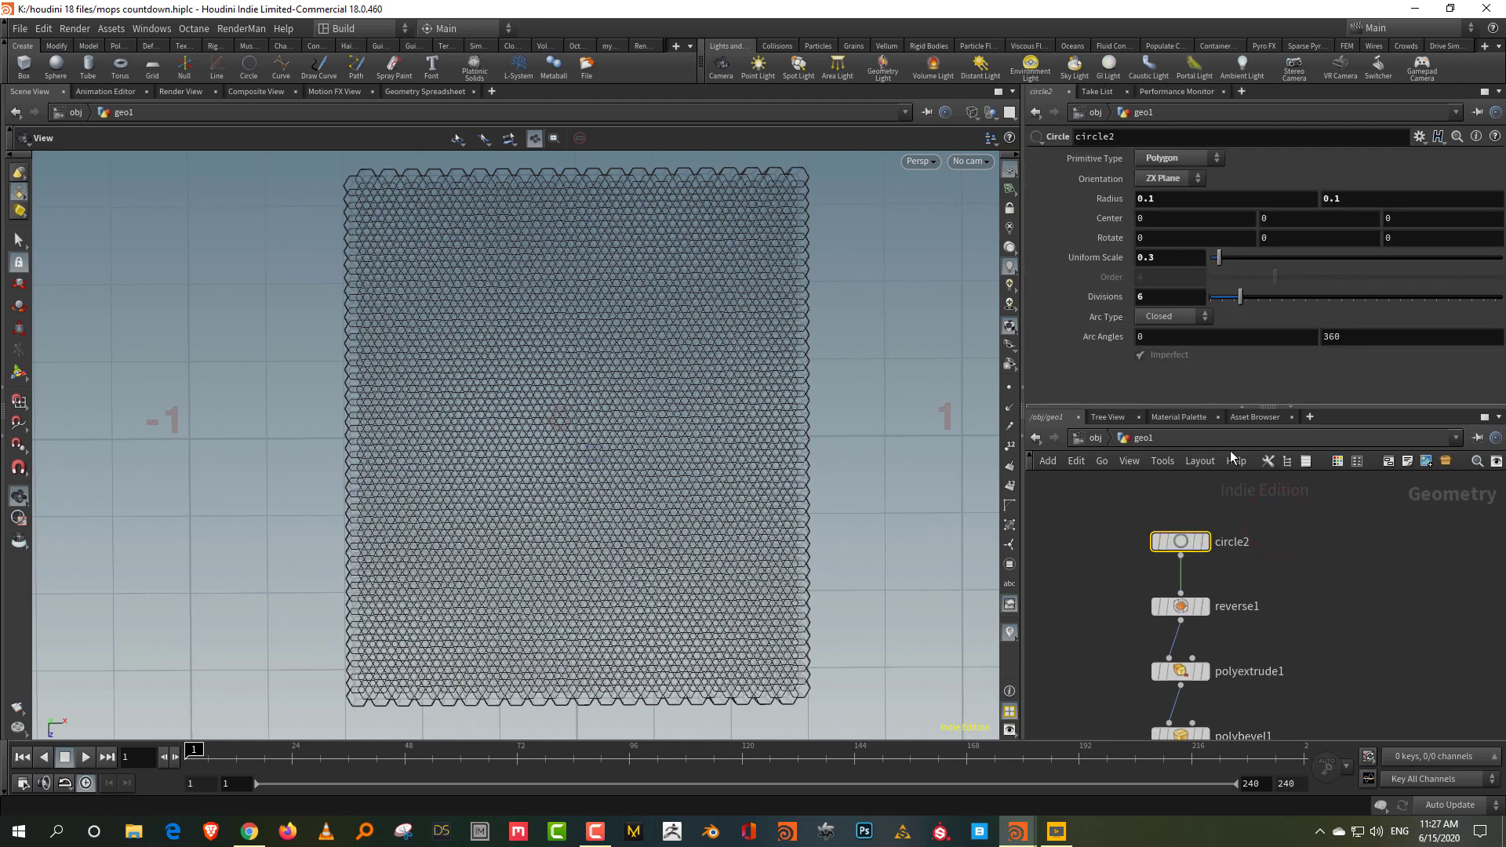
pyautogui.scroll(-5, 1255, 486)
pyautogui.press('Tab')
pyautogui.write('tr')
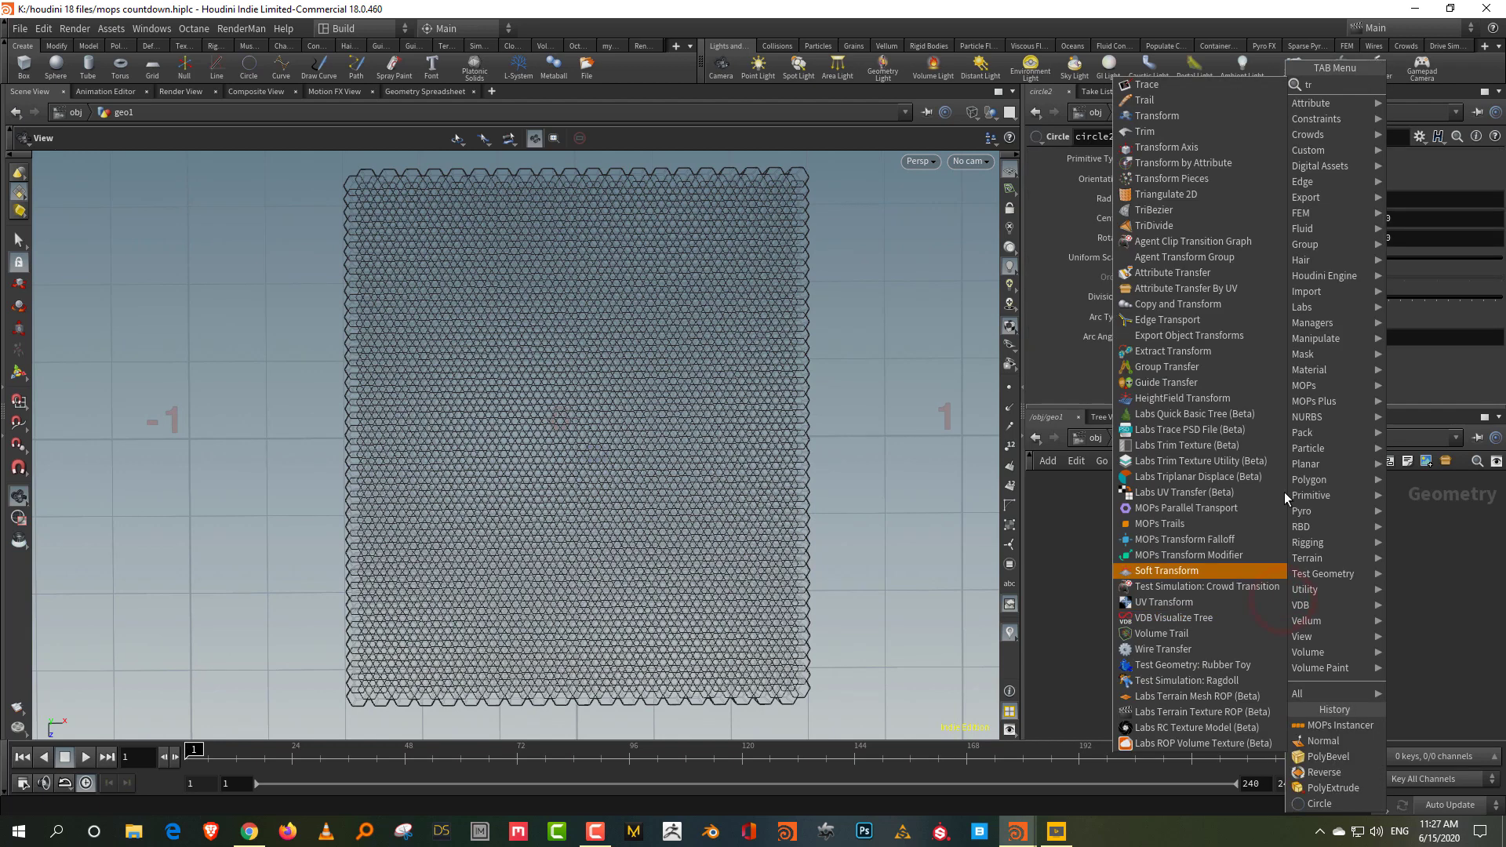
pyautogui.click(1169, 117)
pyautogui.moveTo(1344, 629); pyautogui.dragTo(1329, 503, button='middle')
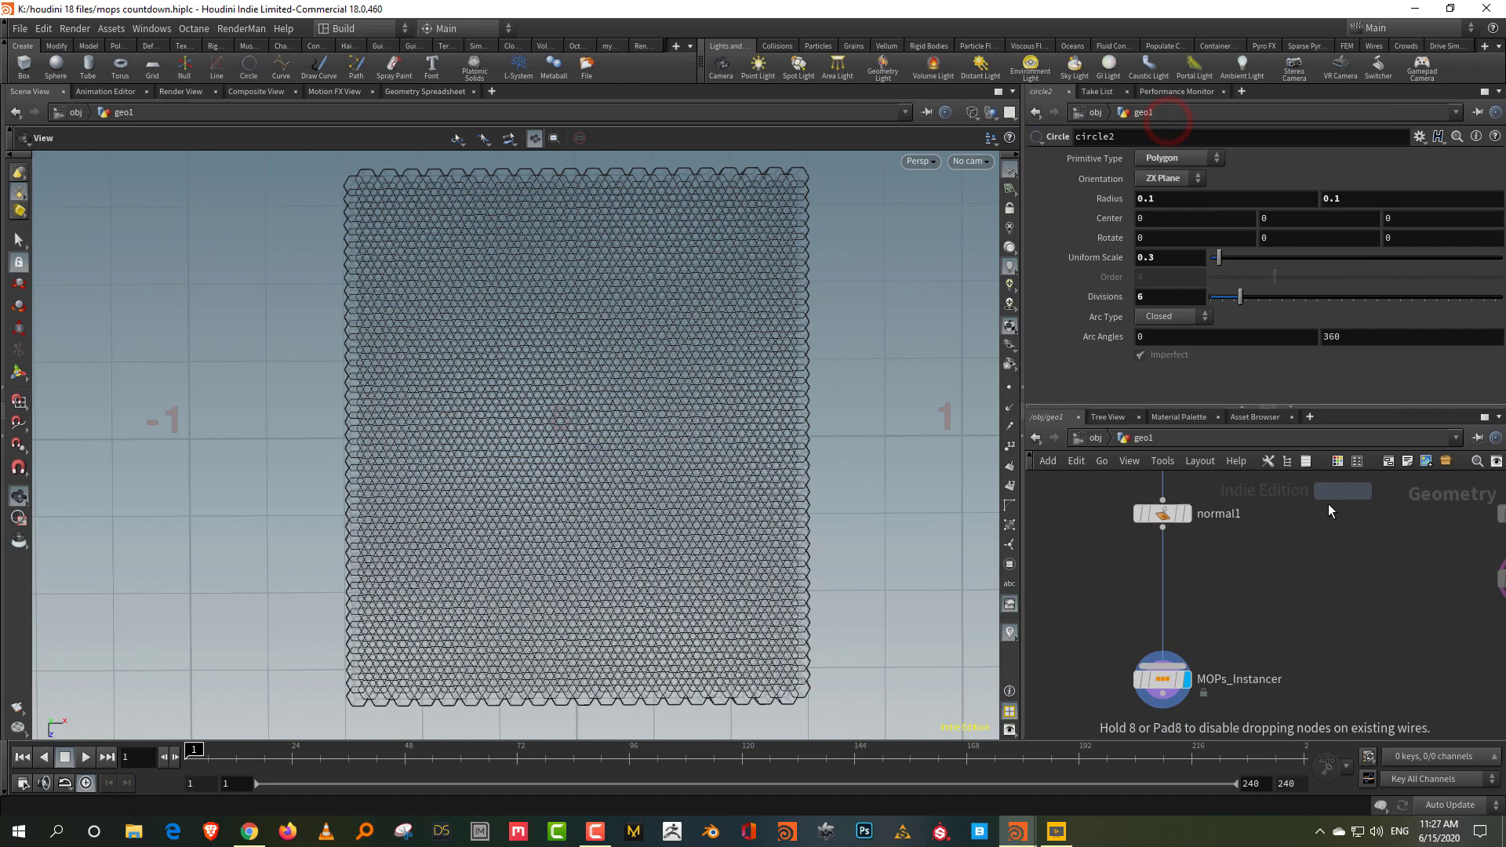
pyautogui.click(1156, 596)
# - Scale the hexagon tile to about 0.36 uniformly with transform3 and select MOPs_Instancer
pyautogui.moveTo(1239, 302); pyautogui.dragTo(1221, 303)
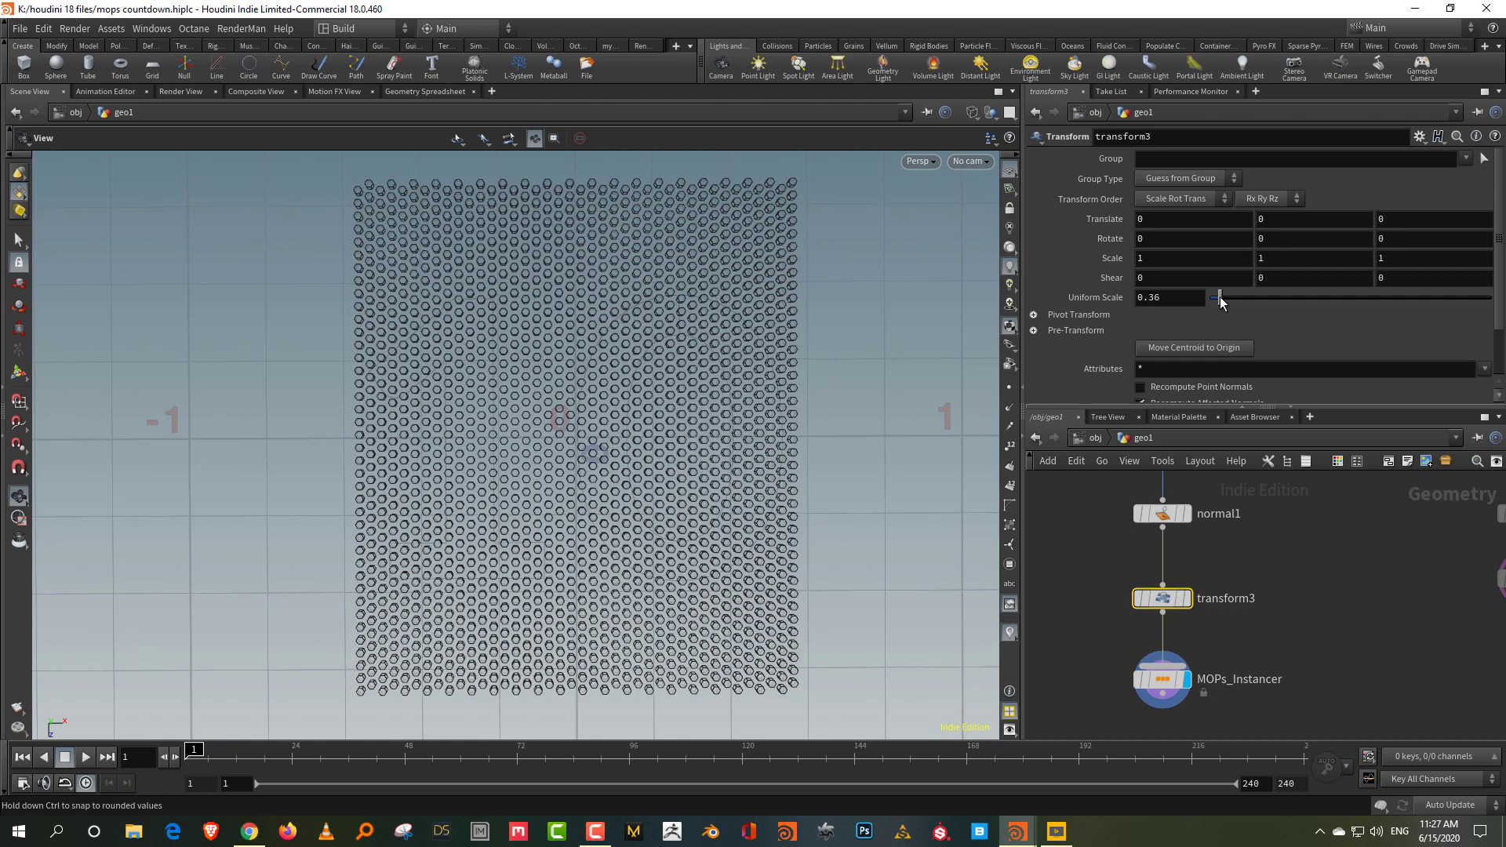
pyautogui.moveTo(1260, 645); pyautogui.dragTo(1114, 717)
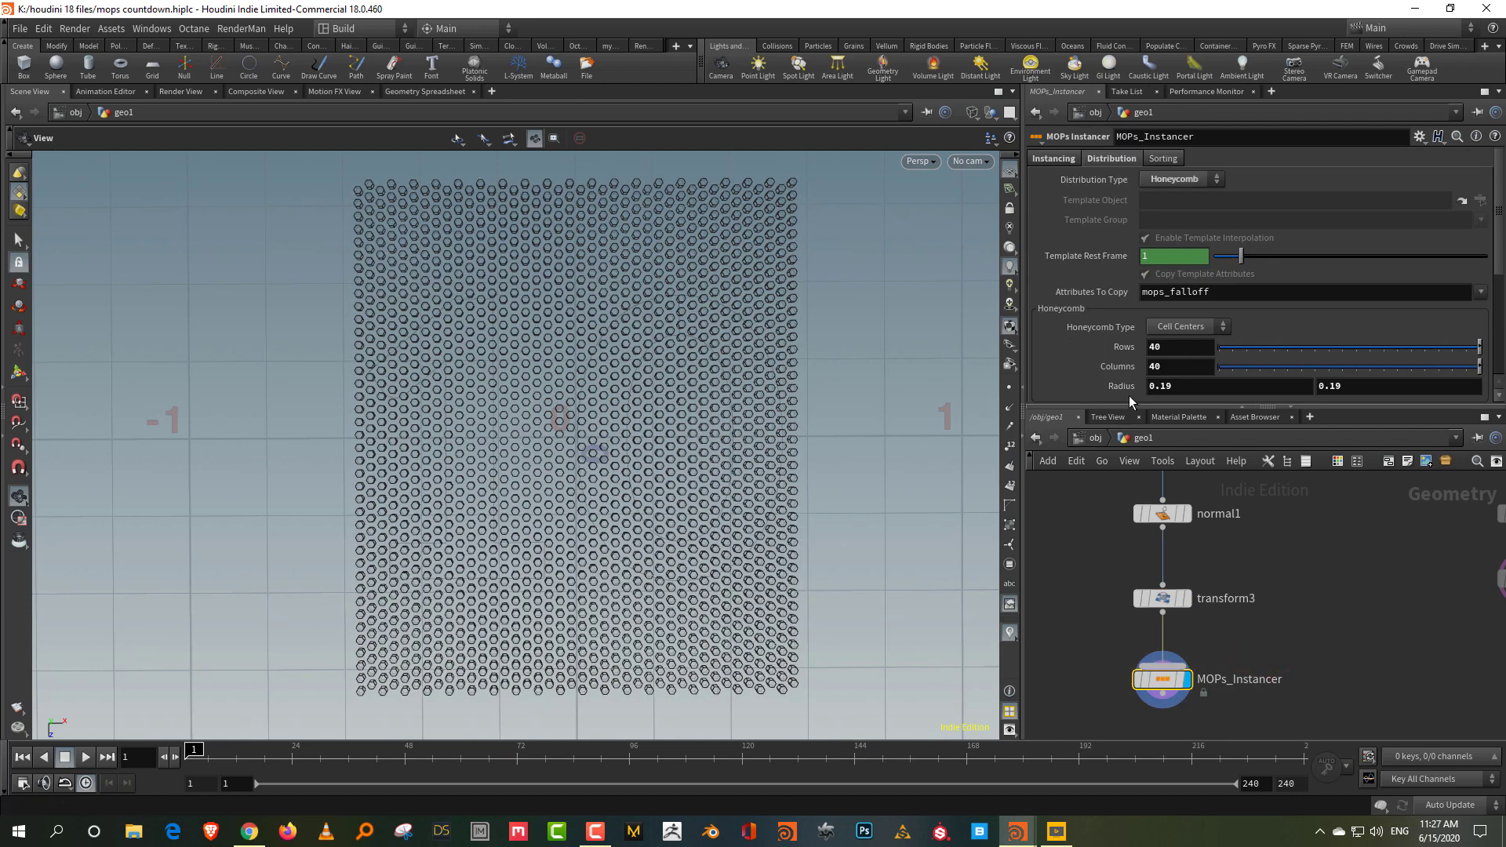
# - Reduce the honeycomb radius to 0.13 and set its rows and columns to 60 each
pyautogui.moveTo(1130, 400); pyautogui.dragTo(1071, 422, button='middle')
pyautogui.scroll(2, 742, 379)
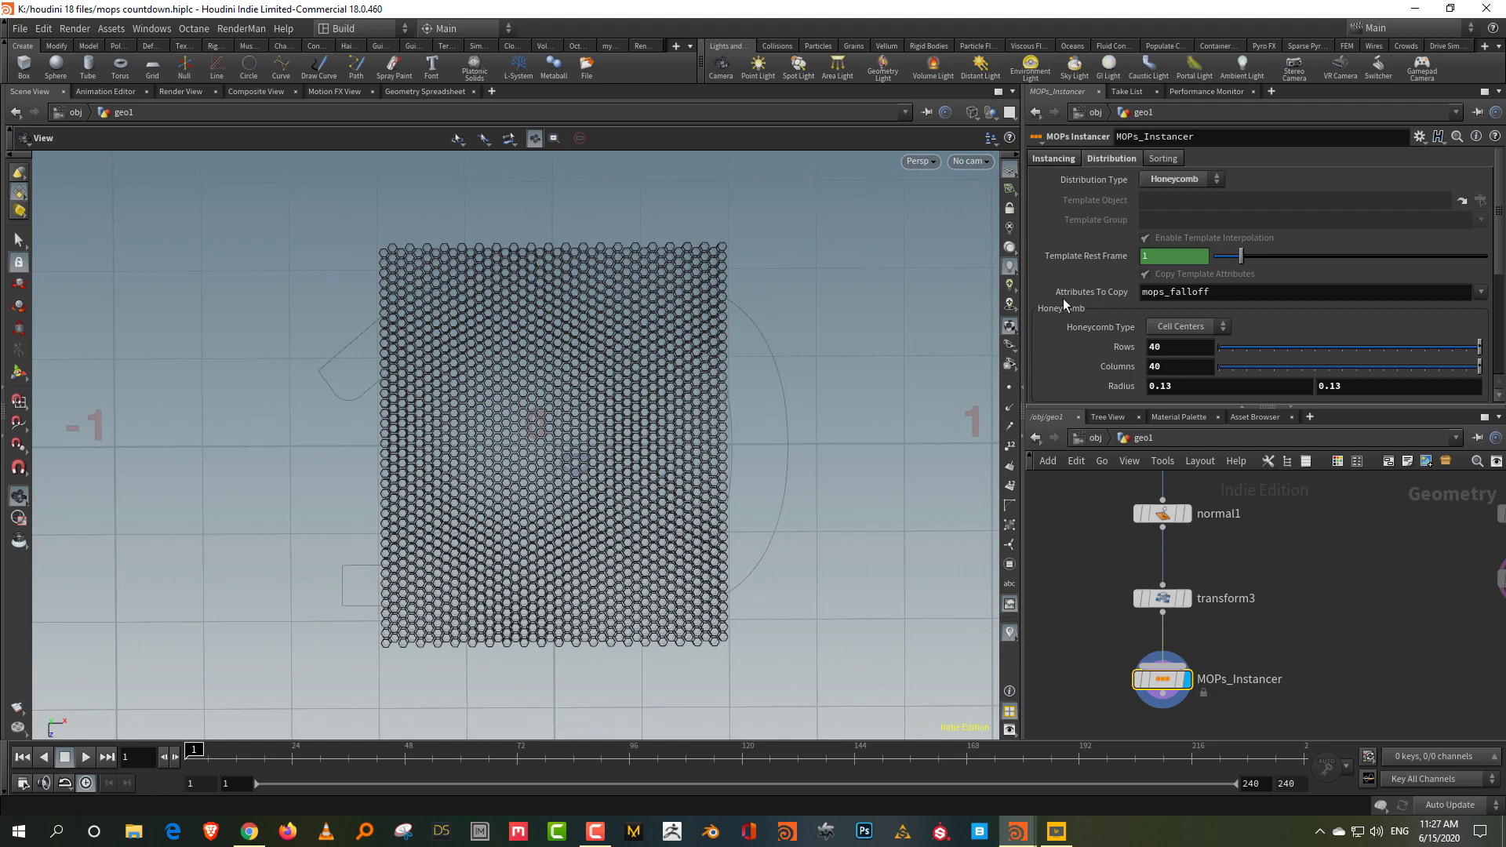
pyautogui.moveTo(1188, 353); pyautogui.dragTo(1326, 362, button='middle')
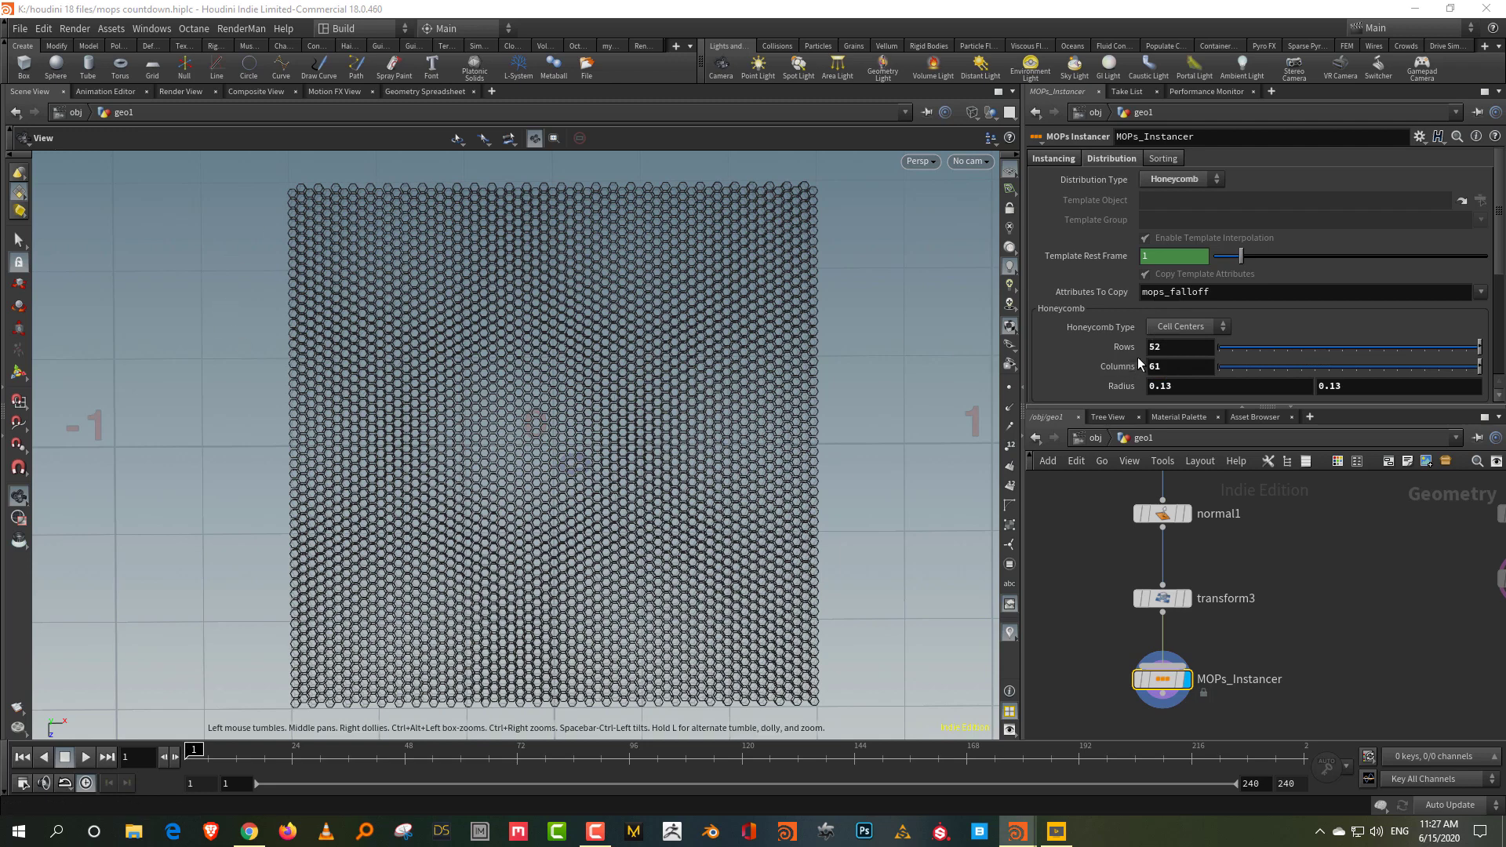
pyautogui.moveTo(1171, 352); pyautogui.dragTo(1197, 352, button='middle')
pyautogui.moveTo(1201, 351); pyautogui.dragTo(1202, 350, button='middle')
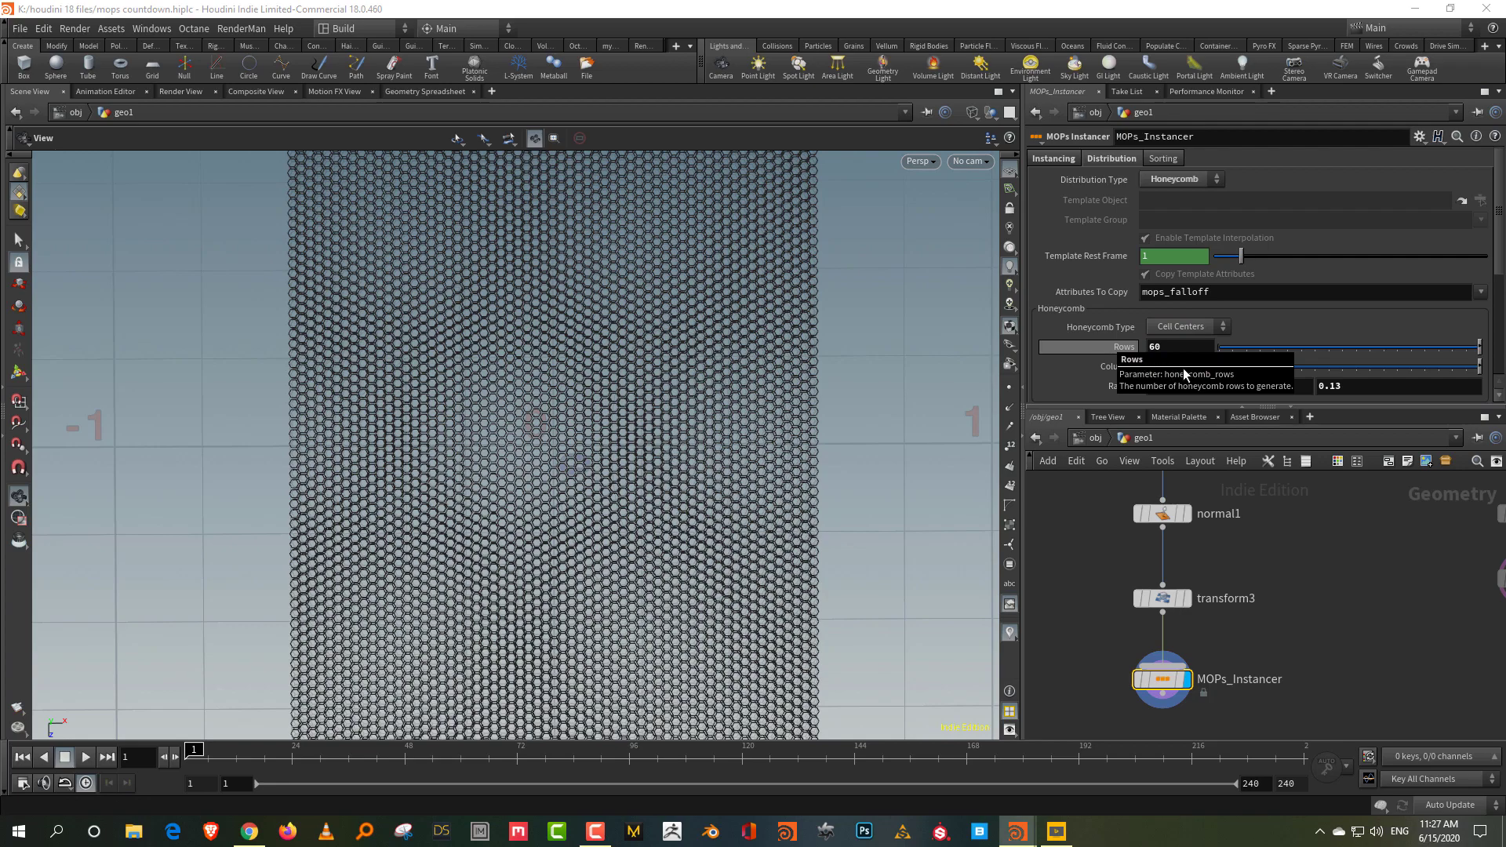
pyautogui.moveTo(622, 348); pyautogui.dragTo(638, 384, button='right')
pyautogui.moveTo(638, 444); pyautogui.dragTo(643, 350, button='right')
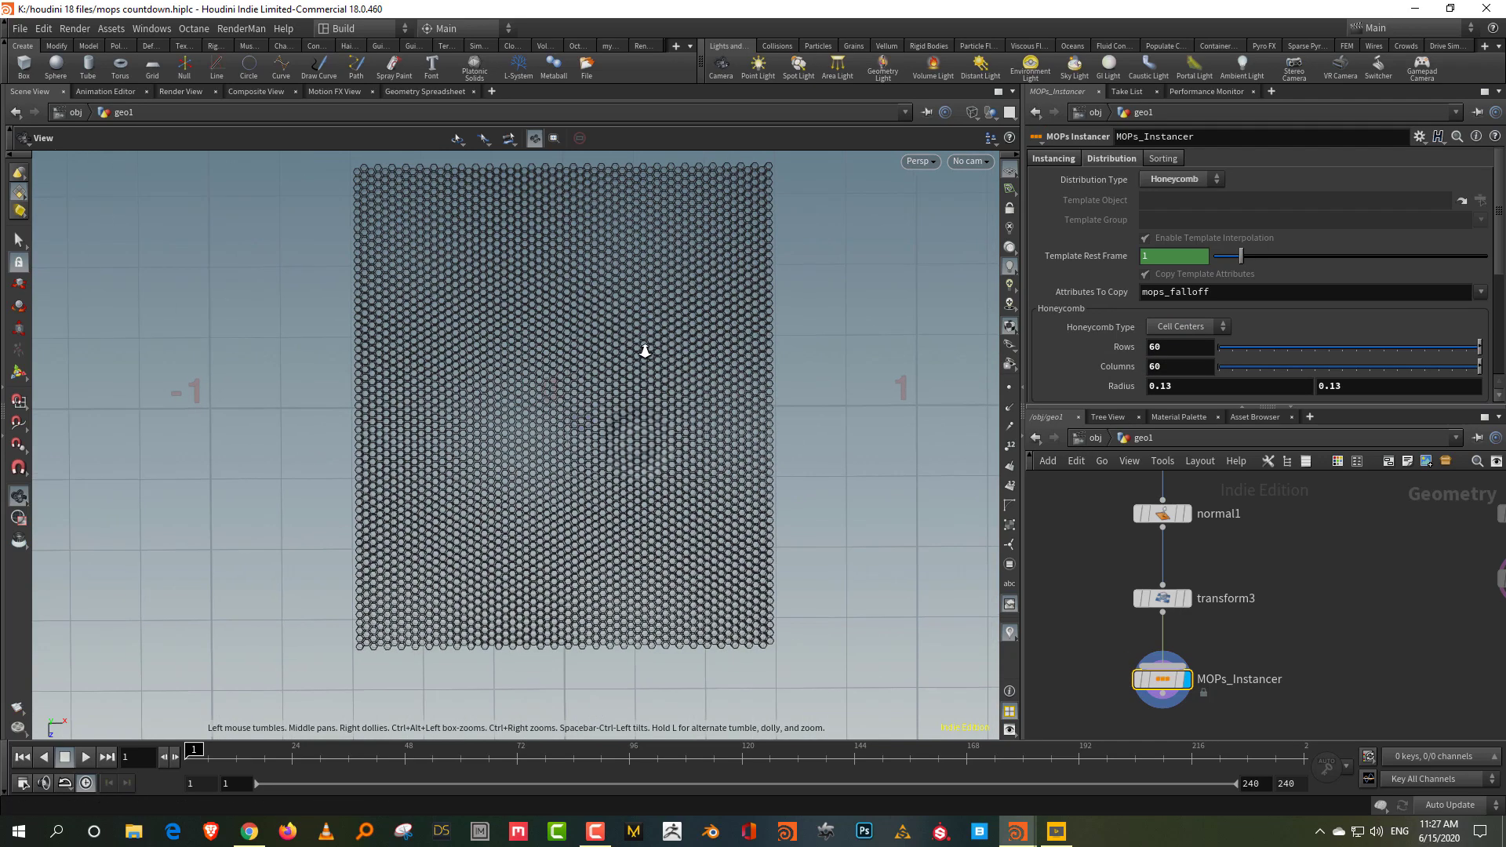
pyautogui.moveTo(670, 461)
pyautogui.mouseDown()
pyautogui.moveTo(590, 287)
pyautogui.moveTo(662, 477)
pyautogui.mouseUp()
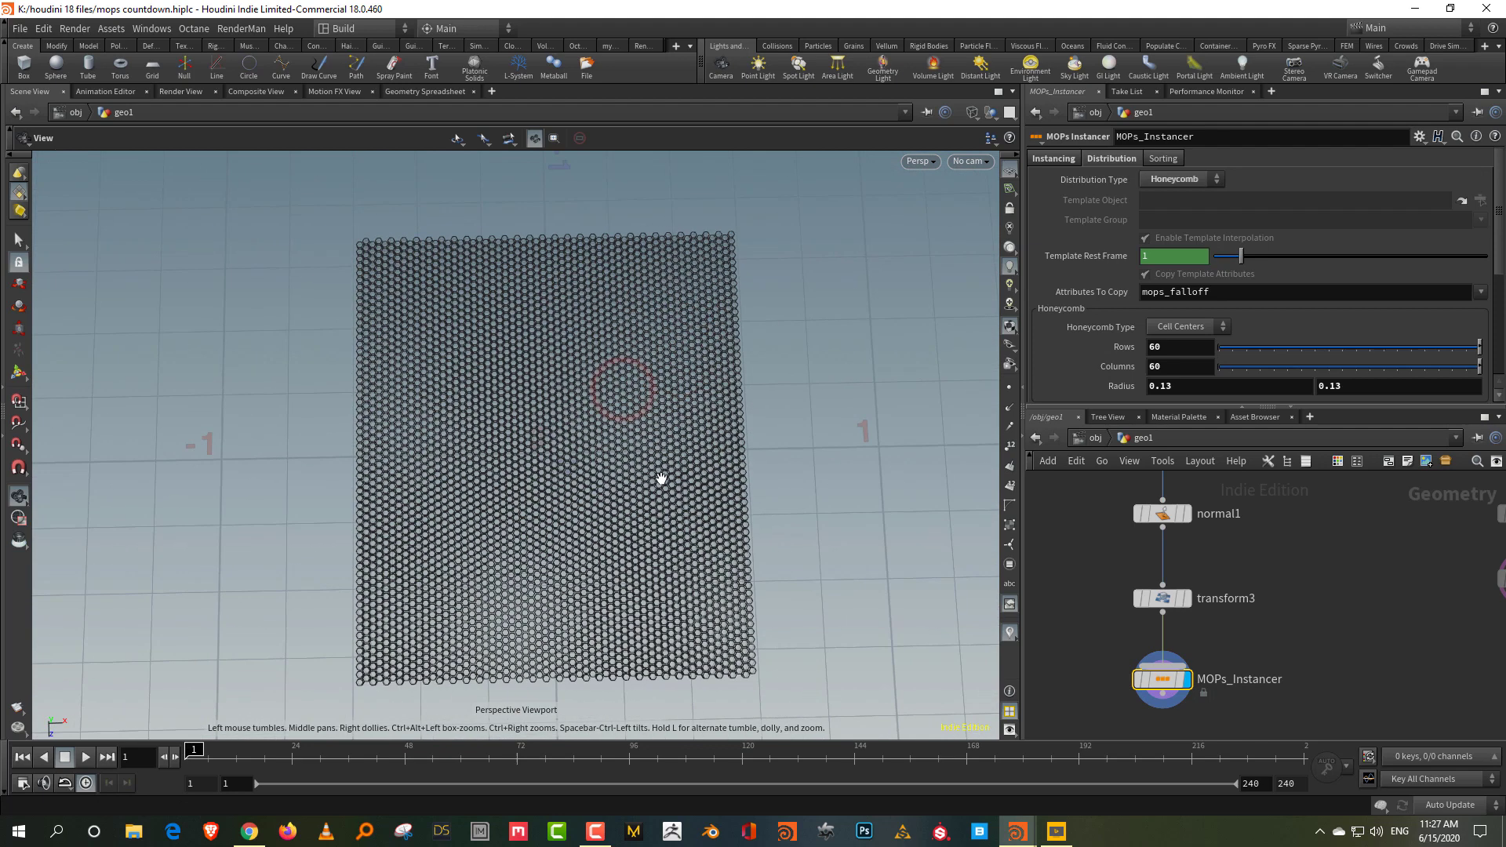
# - Display transform1's number outline and template MOPs_Instancer to compare the honeycomb's coverage with it
pyautogui.scroll(3, 1369, 549)
pyautogui.click(1421, 504)
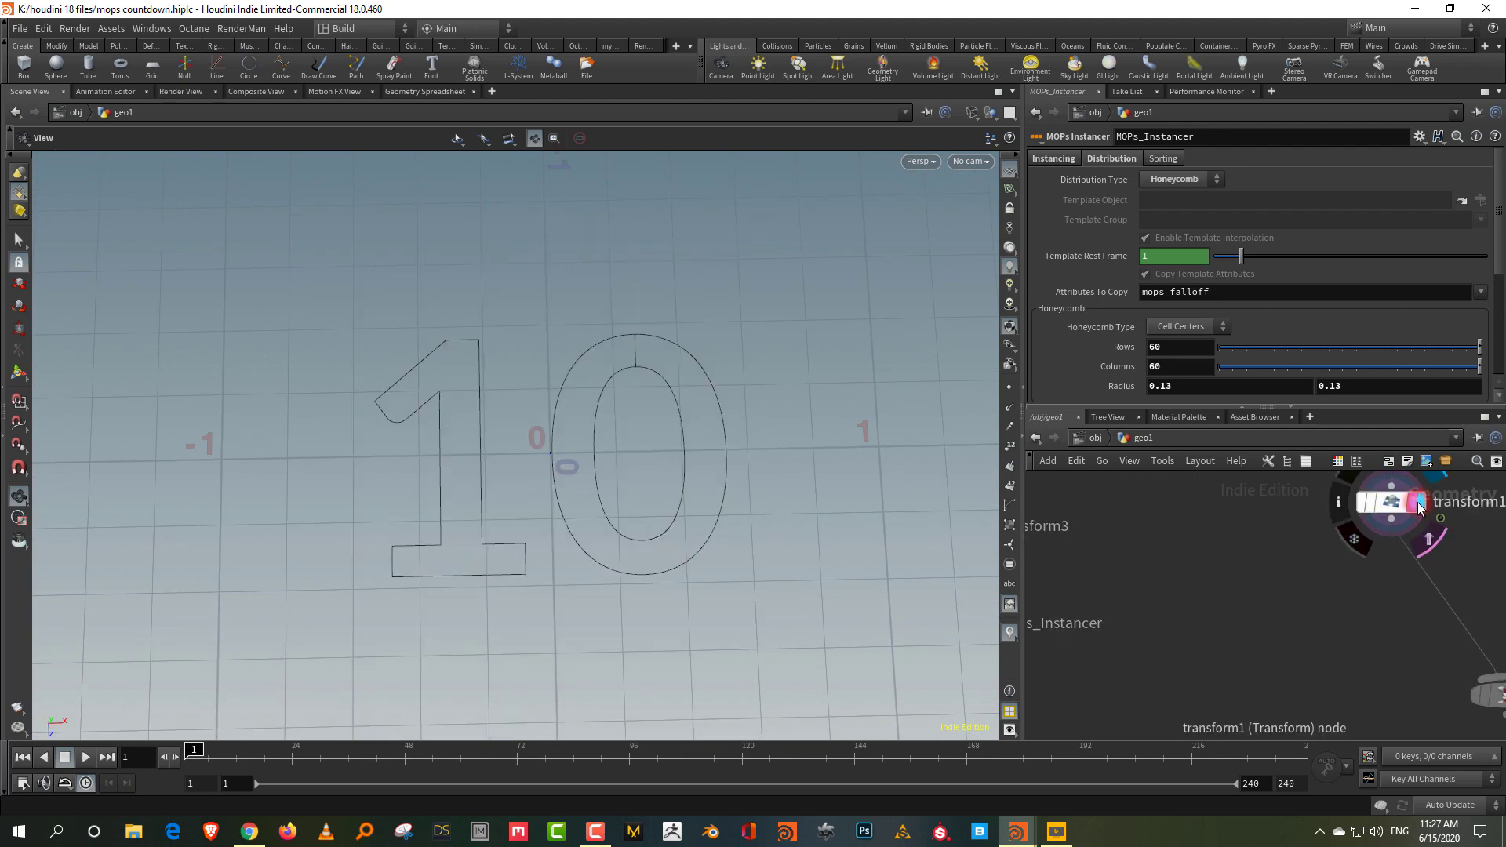
pyautogui.moveTo(1047, 624); pyautogui.dragTo(1146, 604, button='middle')
pyautogui.click(1077, 602)
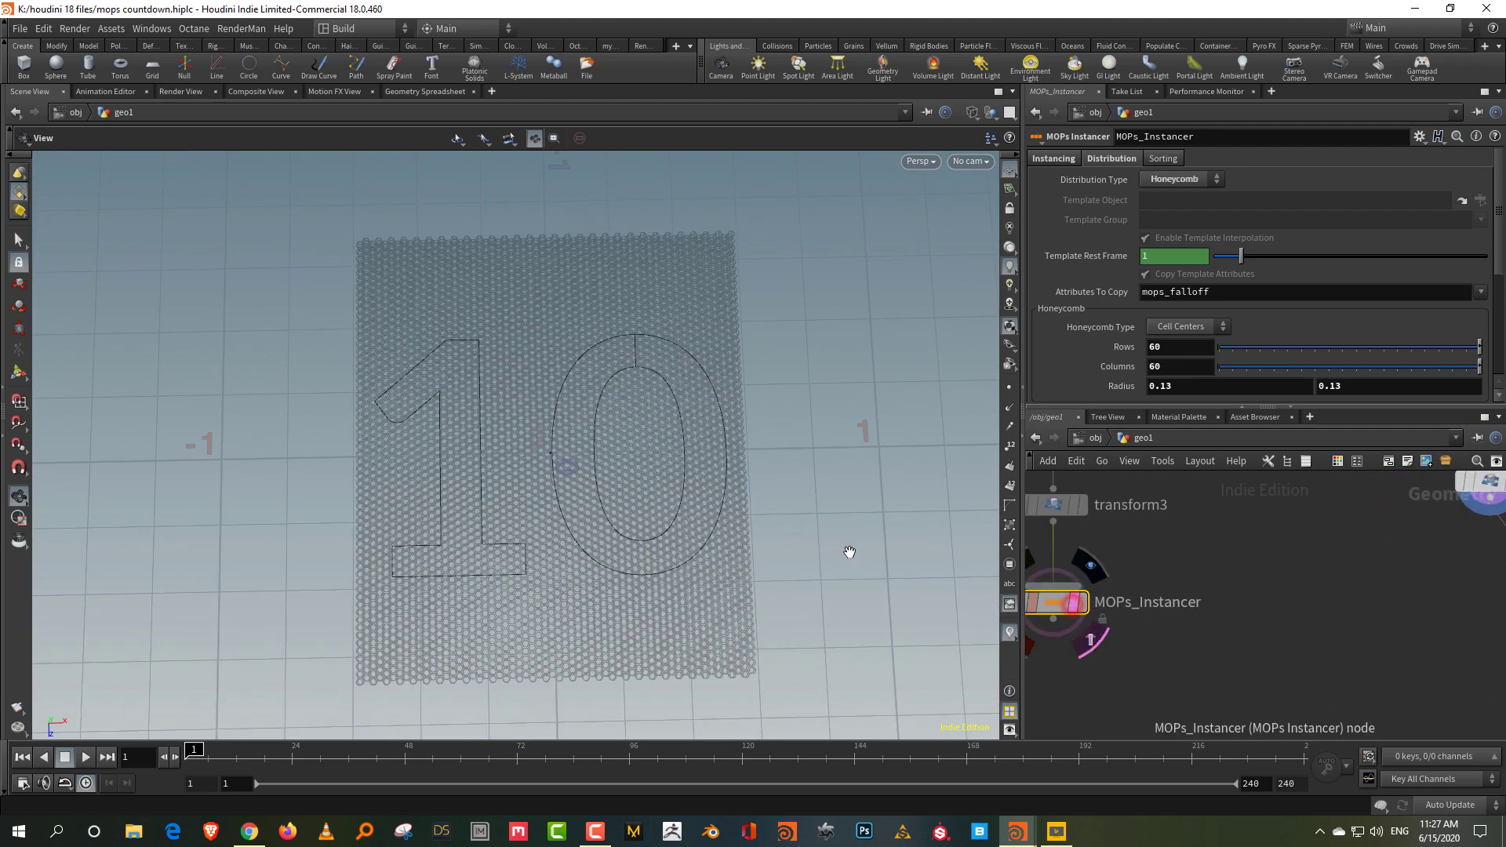
pyautogui.moveTo(848, 549); pyautogui.dragTo(740, 431)
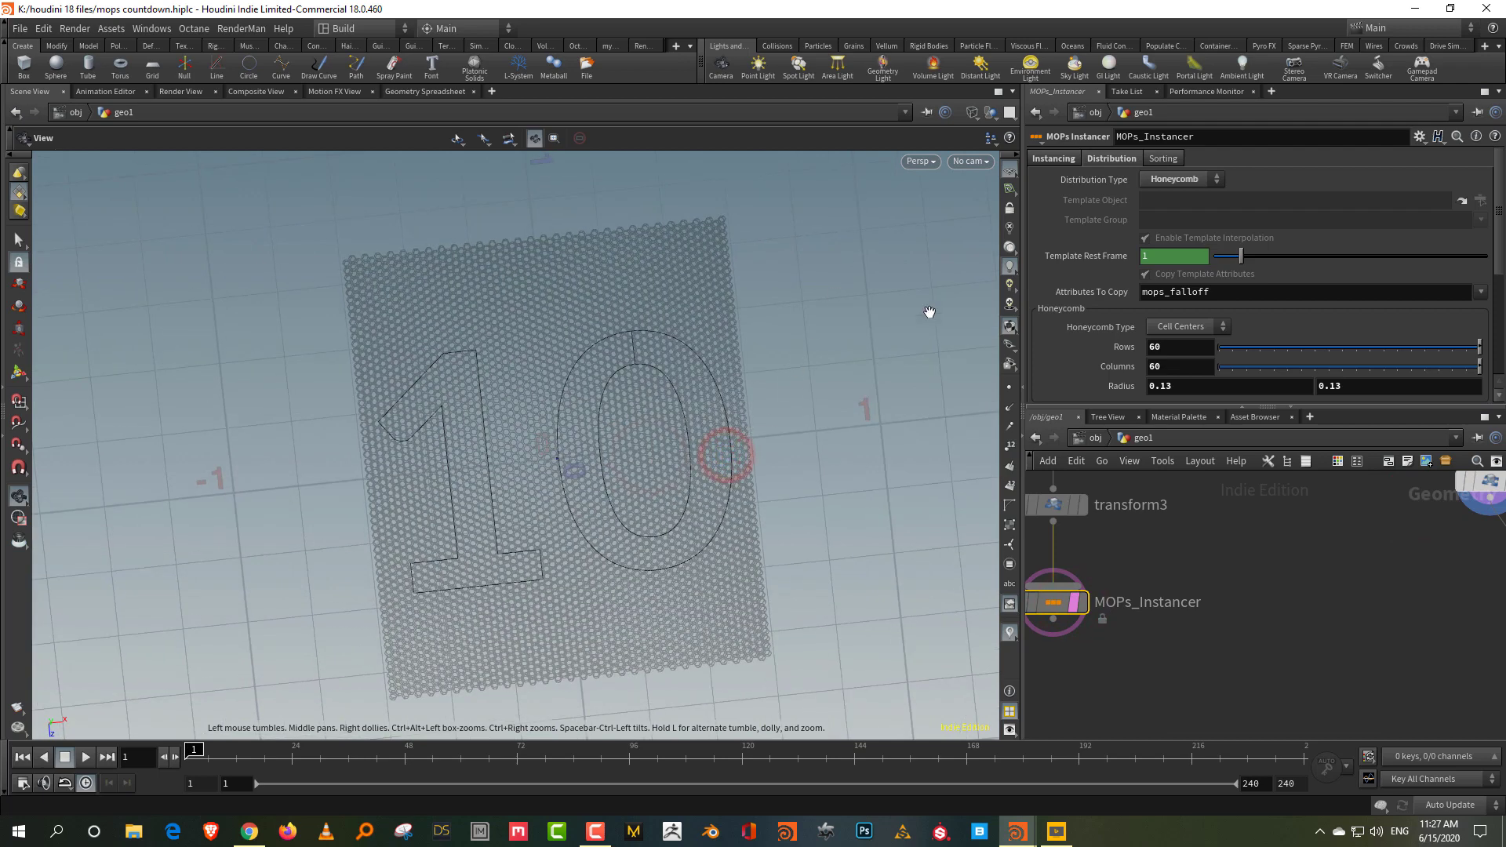
# - Enlarge the honeycomb to 75 rows and 83 columns and make MOPs_Instancer the displayed node
pyautogui.moveTo(1166, 367); pyautogui.dragTo(1279, 364, button='middle')
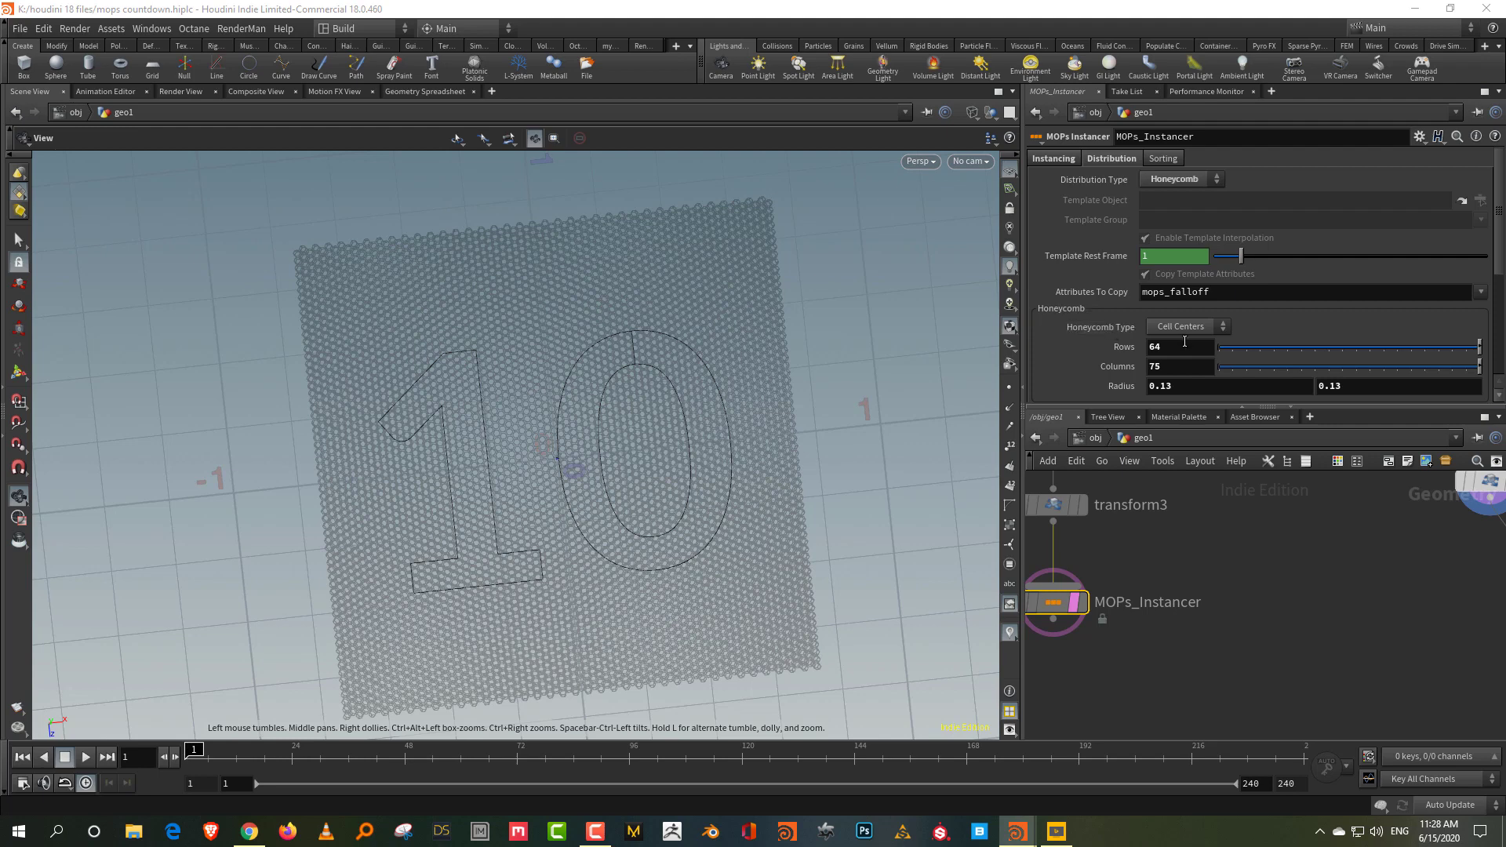
pyautogui.moveTo(1181, 347)
pyautogui.mouseDown(button='middle')
pyautogui.moveTo(1251, 356)
pyautogui.moveTo(1177, 367)
pyautogui.moveTo(1241, 366)
pyautogui.moveTo(1205, 344)
pyautogui.moveTo(1161, 362)
pyautogui.mouseUp(button='middle')
pyautogui.click(1081, 602)
pyautogui.moveTo(667, 488); pyautogui.dragTo(696, 360)
pyautogui.moveTo(1091, 726); pyautogui.dragTo(1231, 649, button='middle')
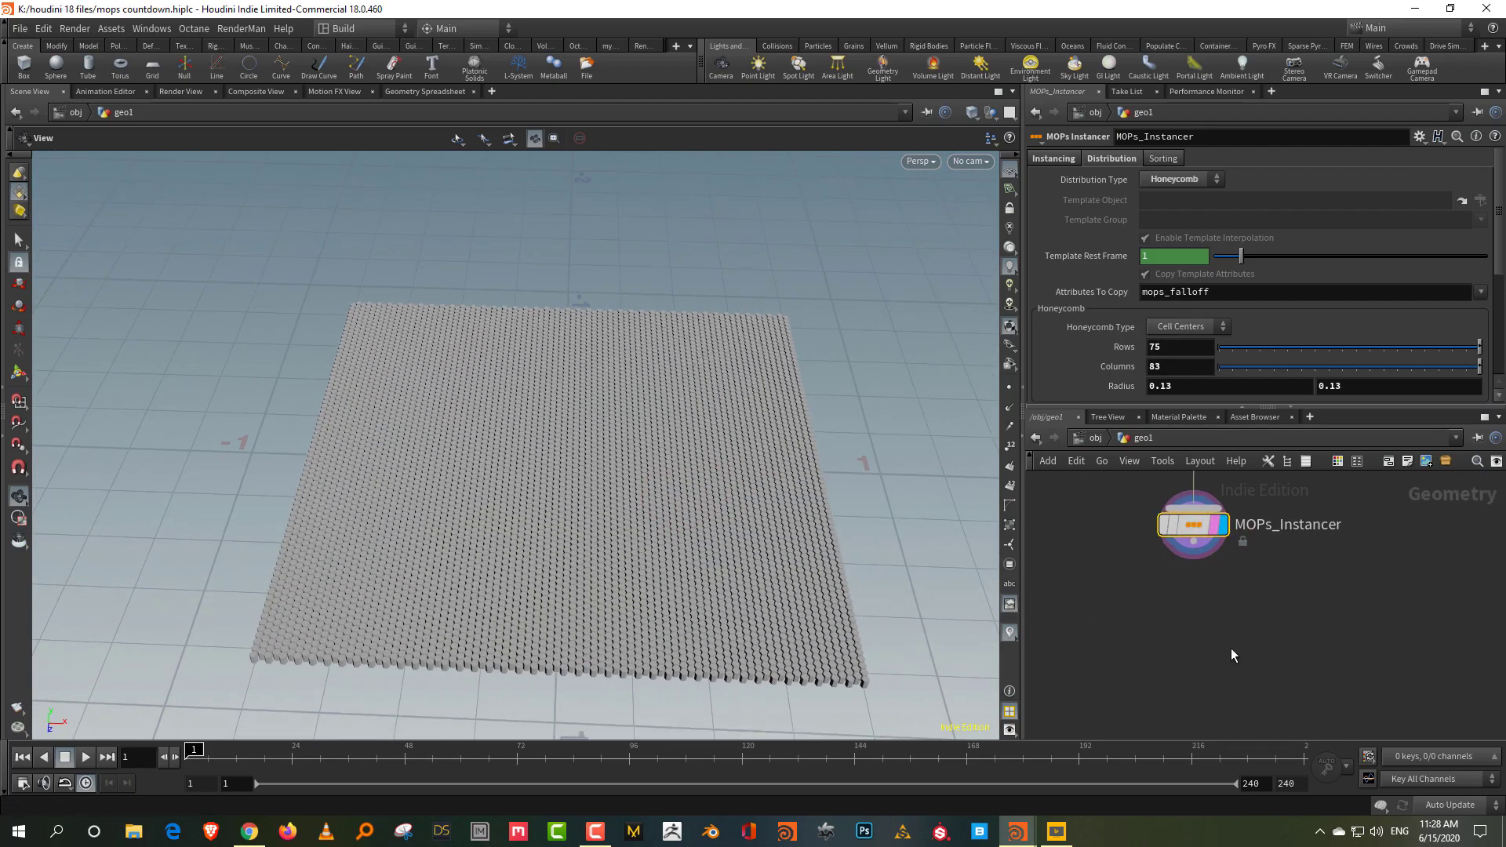
# - Add a MOPs Shape Falloff node, wire MOPs_Instancer into its first input and display it
pyautogui.click(1143, 639)
pyautogui.moveTo(588, 456); pyautogui.dragTo(593, 527)
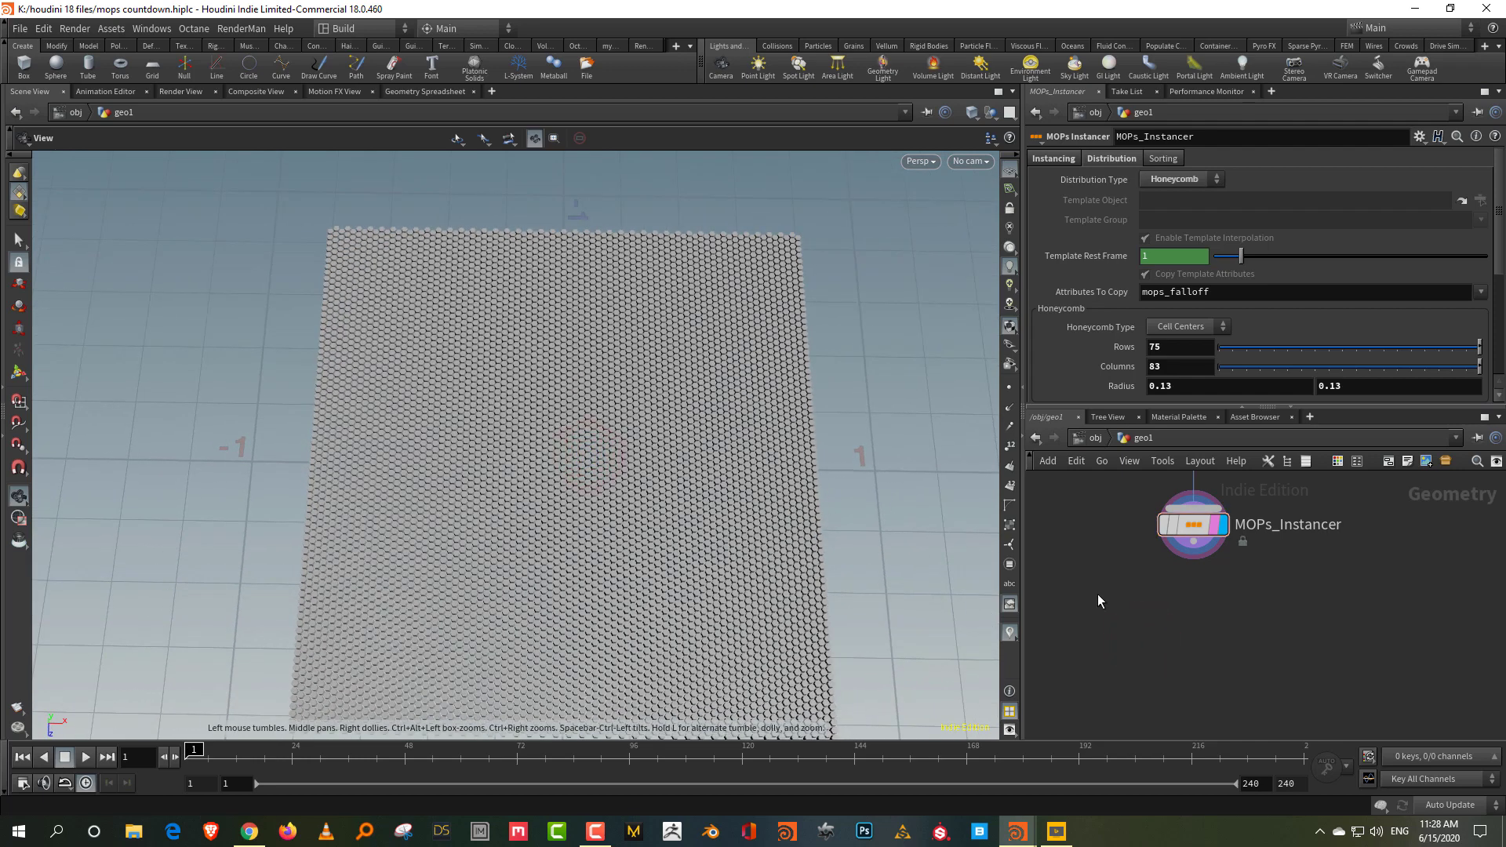
pyautogui.press('Tab')
pyautogui.write('sp')
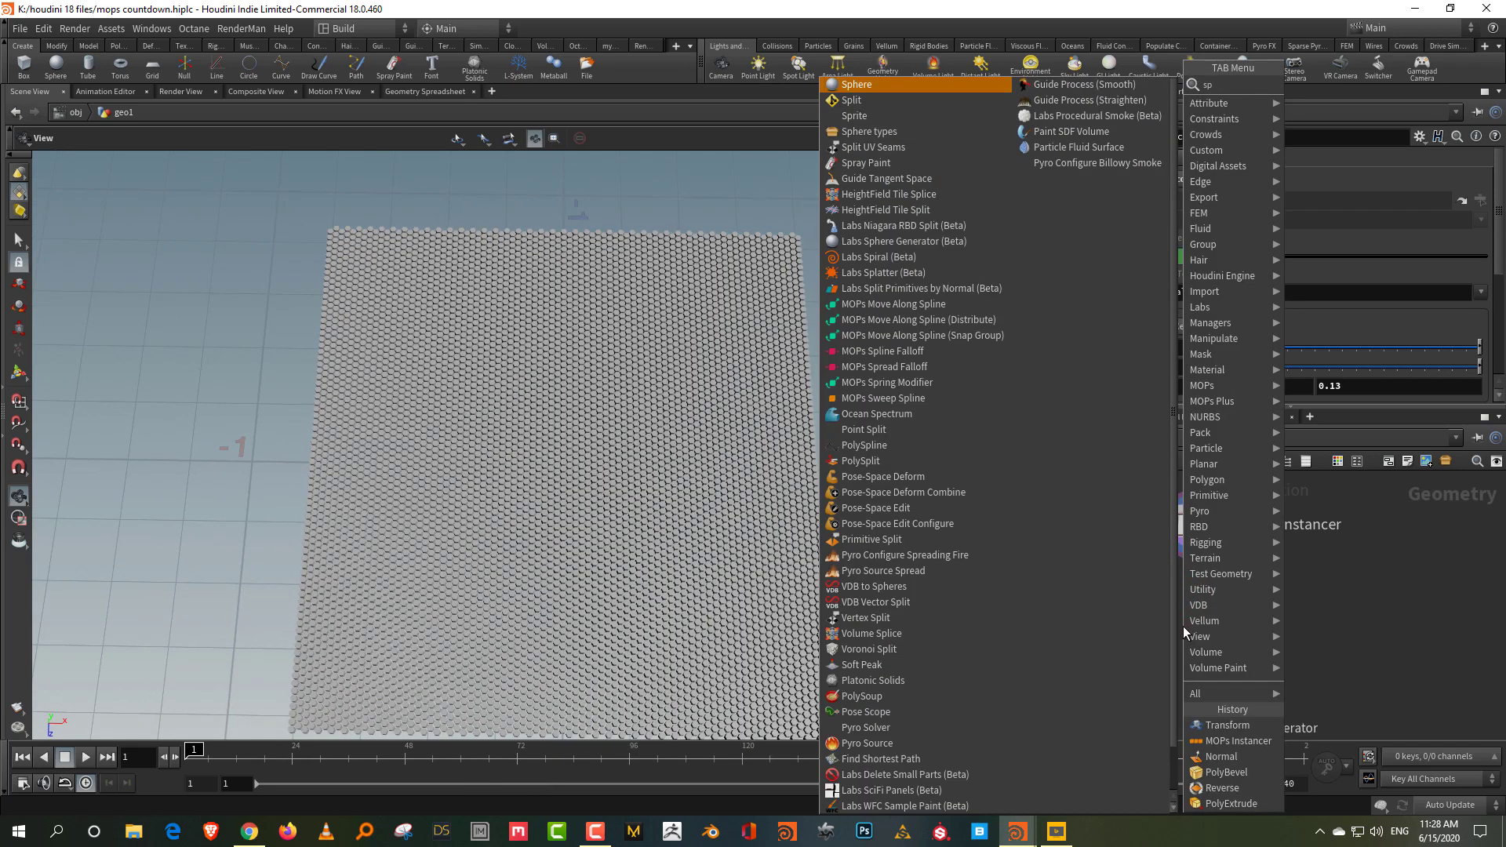
pyautogui.press('BackSpace')
pyautogui.press('BackSpace')
pyautogui.write('shape')
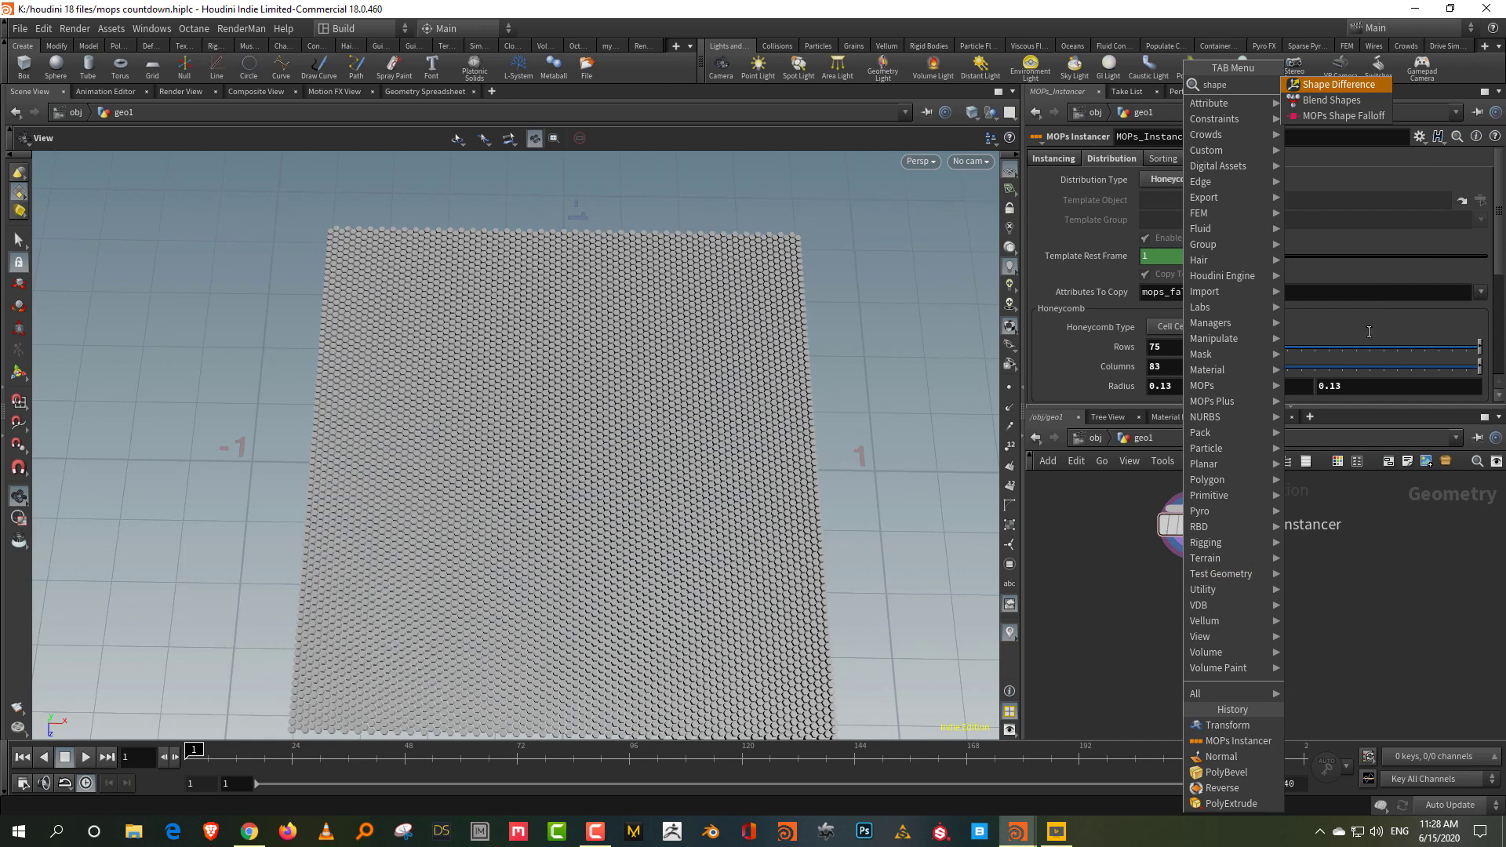
pyautogui.click(1343, 117)
pyautogui.click(1193, 631)
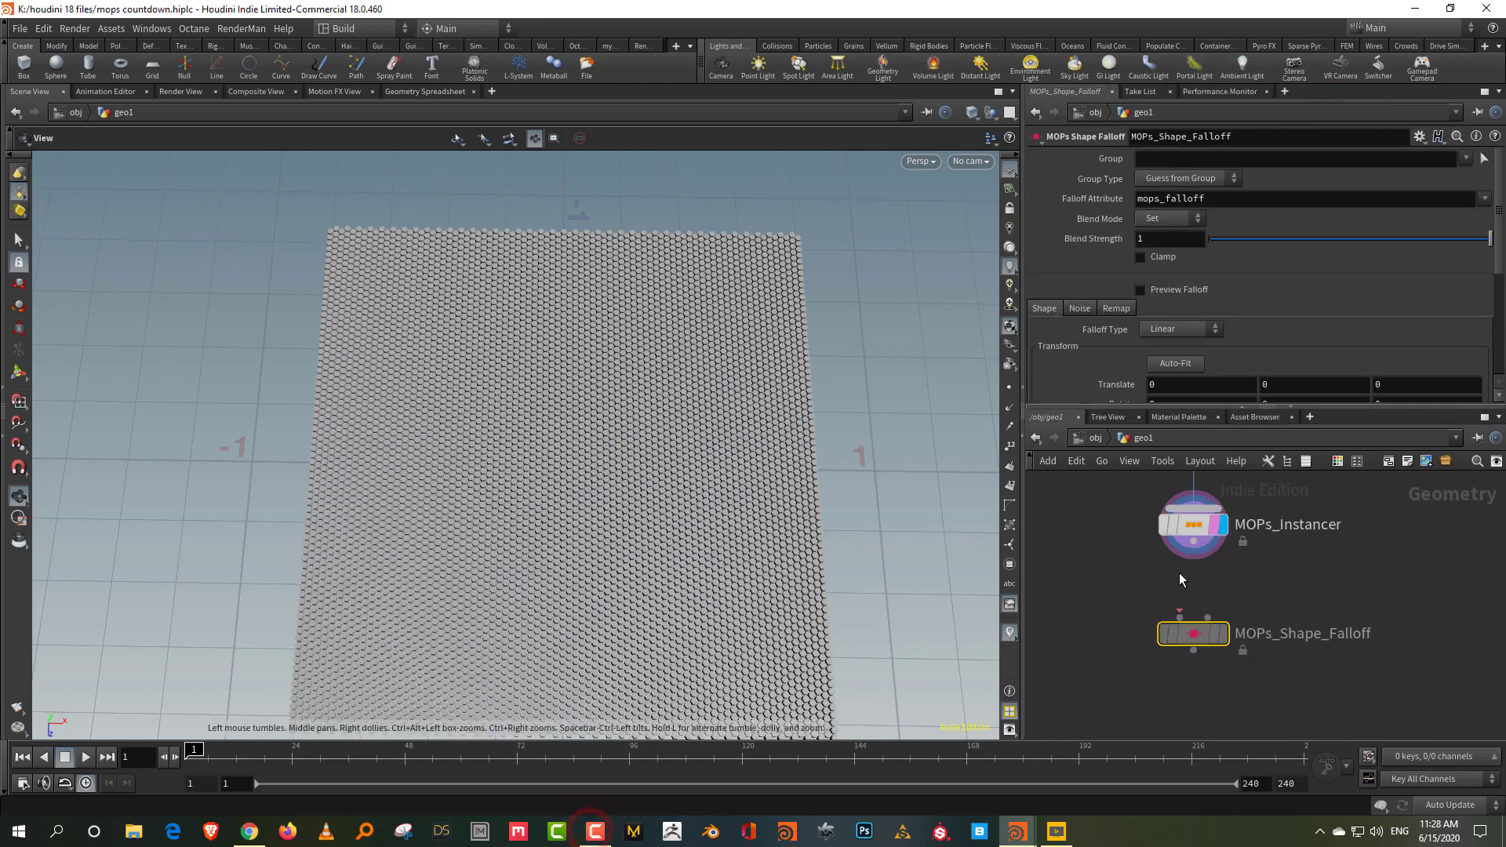
pyautogui.moveTo(1193, 540); pyautogui.dragTo(1180, 618)
pyautogui.click(1220, 634)
# - Make the shape falloff Spherical, with an inner radius of 0.73 and an outer radius of 0.79
pyautogui.hotkey('space', '2')
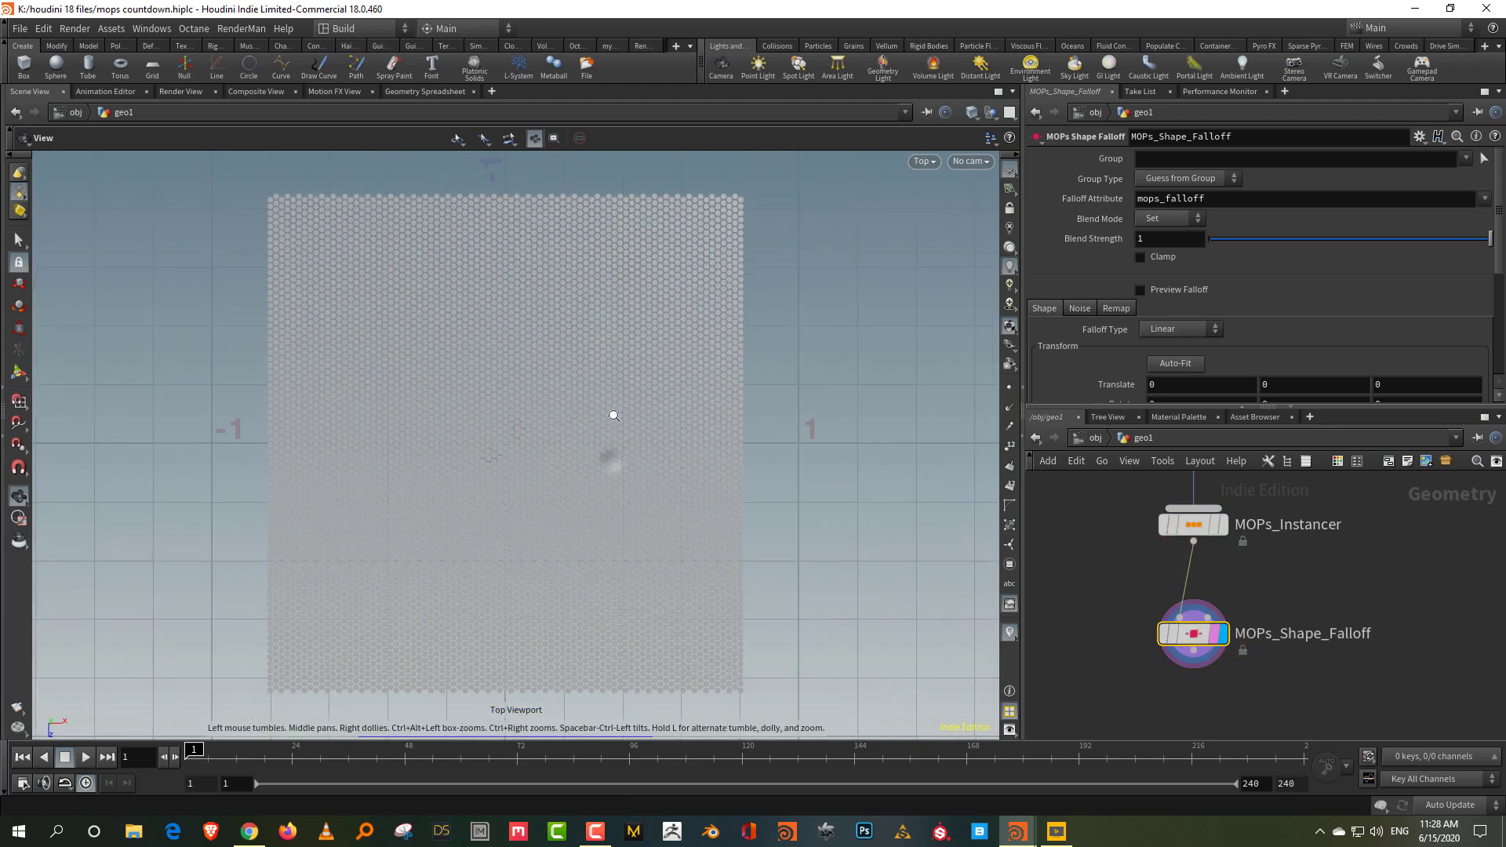
pyautogui.click(1181, 329)
pyautogui.click(1174, 368)
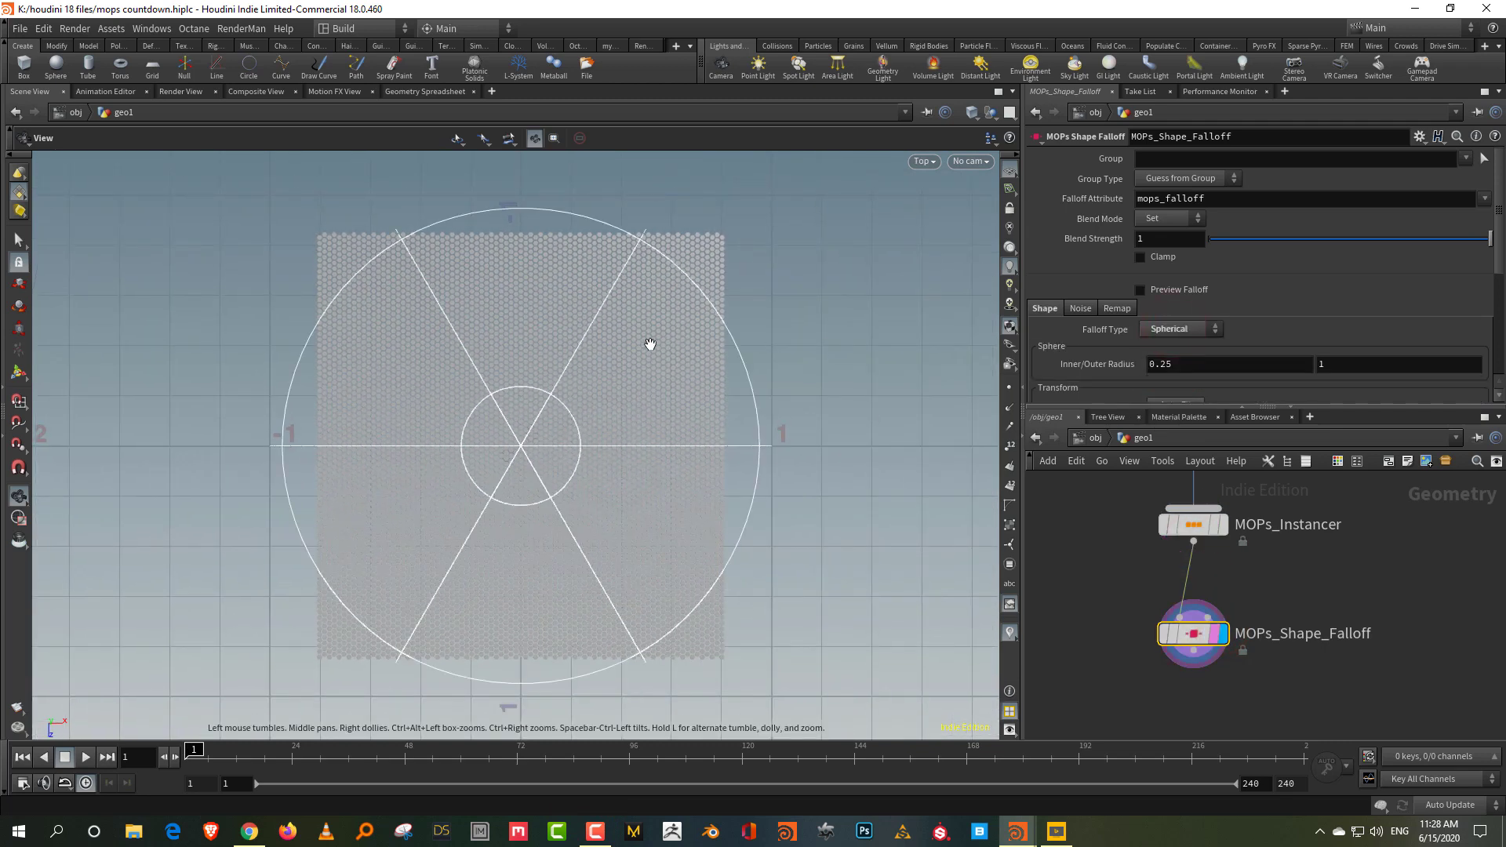
pyautogui.scroll(-3, 1273, 324)
pyautogui.moveTo(1319, 308); pyautogui.dragTo(11, 306, button='middle')
pyautogui.press('f')
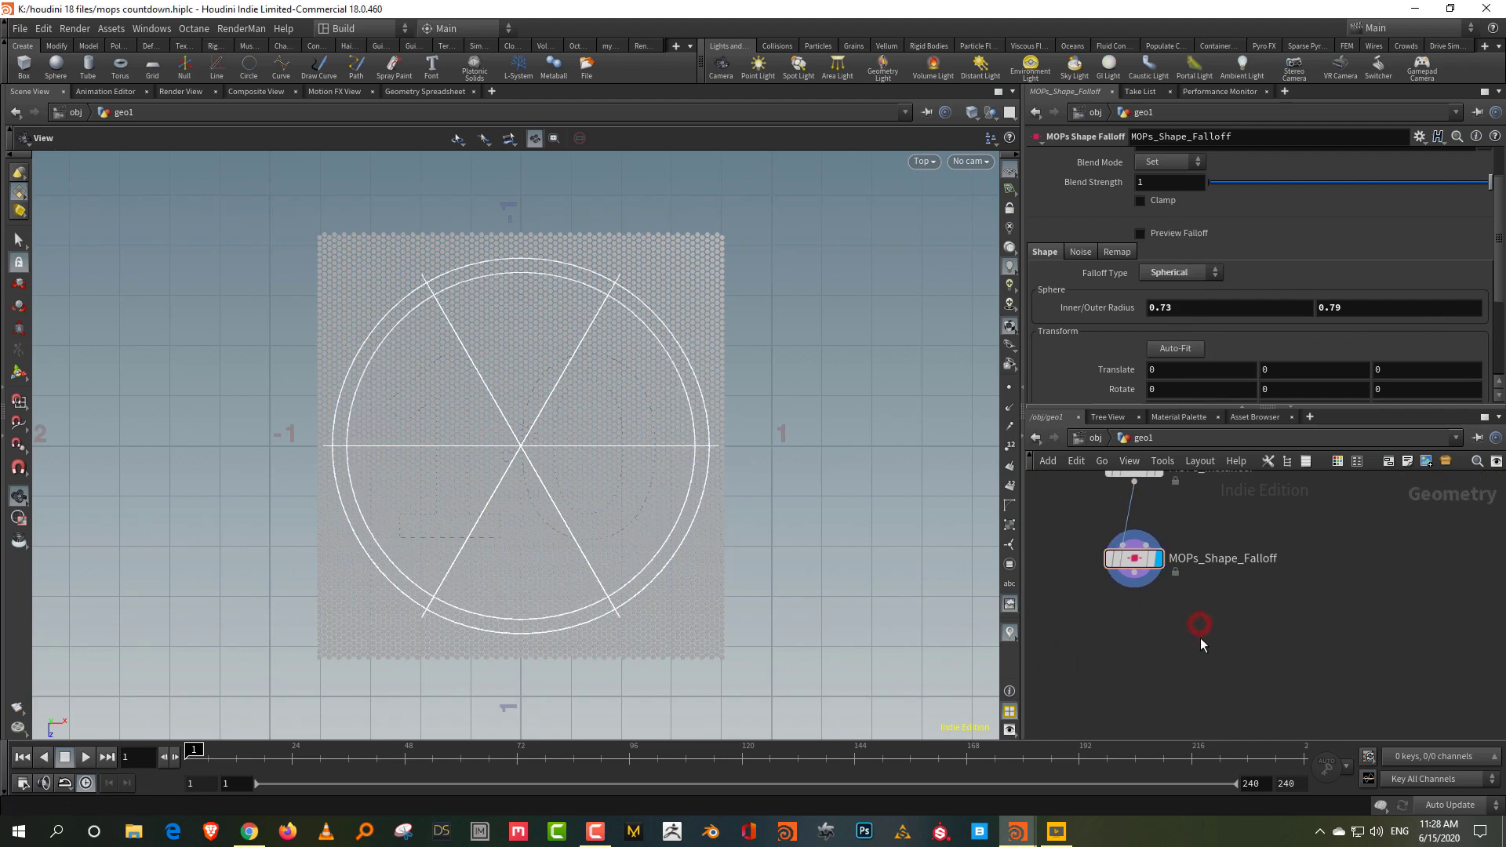
pyautogui.rightClick(1201, 638)
pyautogui.click(1392, 115)
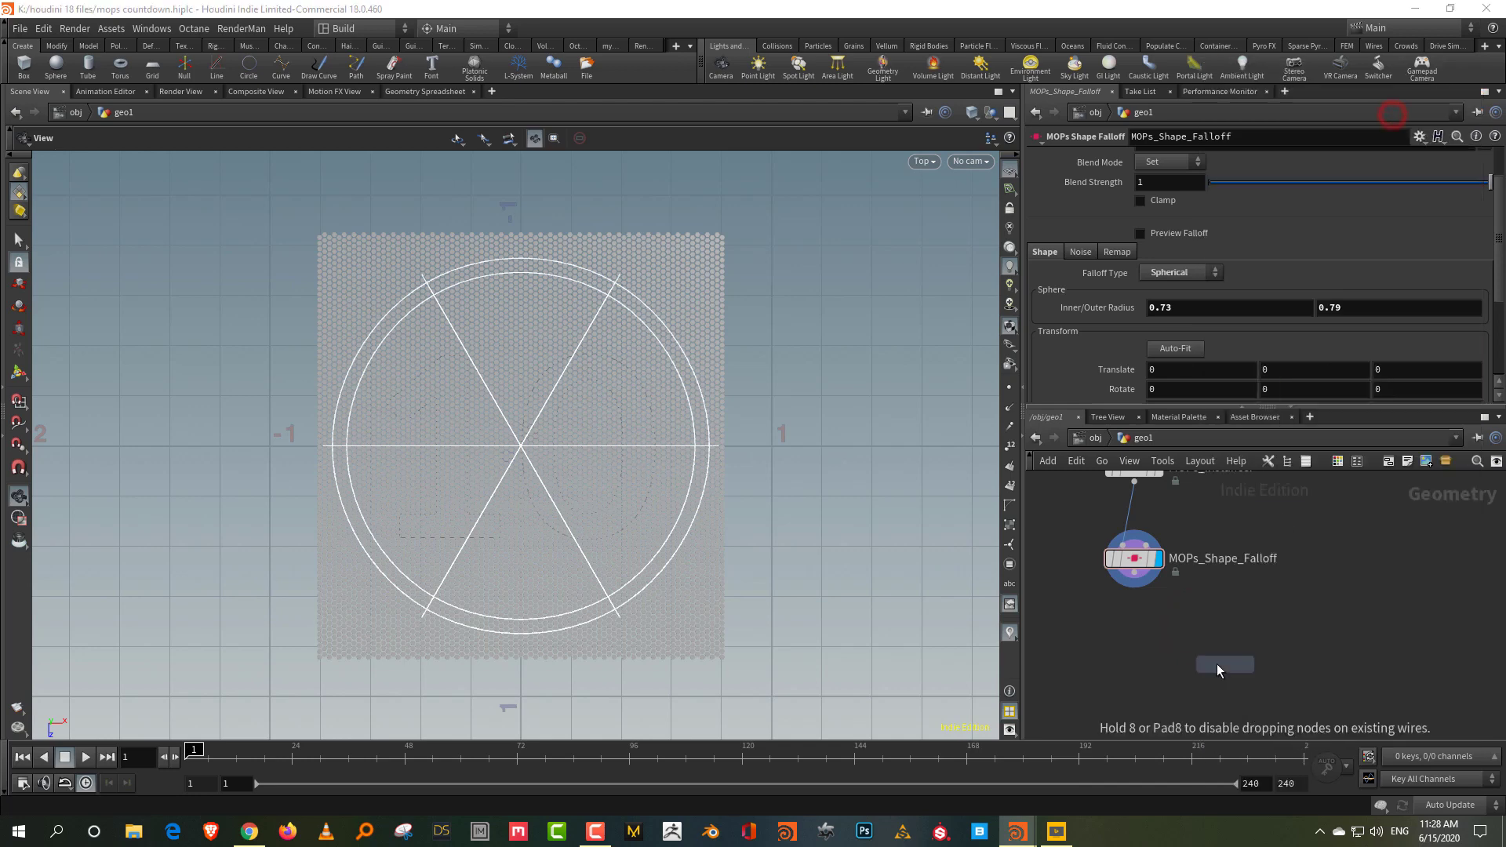
pyautogui.click(1176, 664)
pyautogui.press('Delete')
pyautogui.press('`')
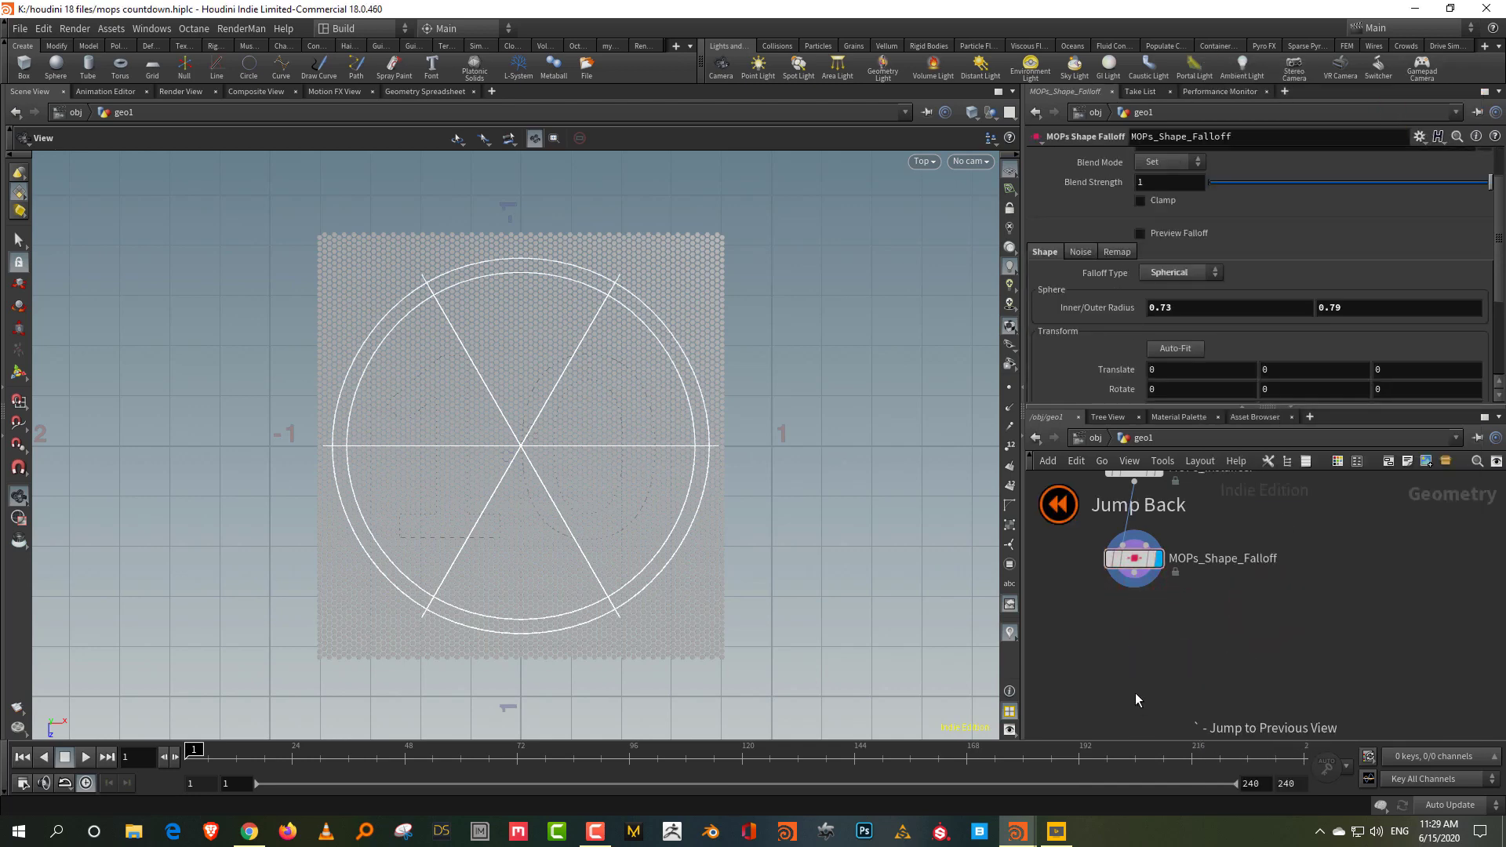
# - Add and display a MOPs Transform Modifier after MOPs_Shape_Falloff and set its uniform scale to 0
pyautogui.rightClick(1193, 698)
pyautogui.moveTo(1193, 698)
pyautogui.write('t')
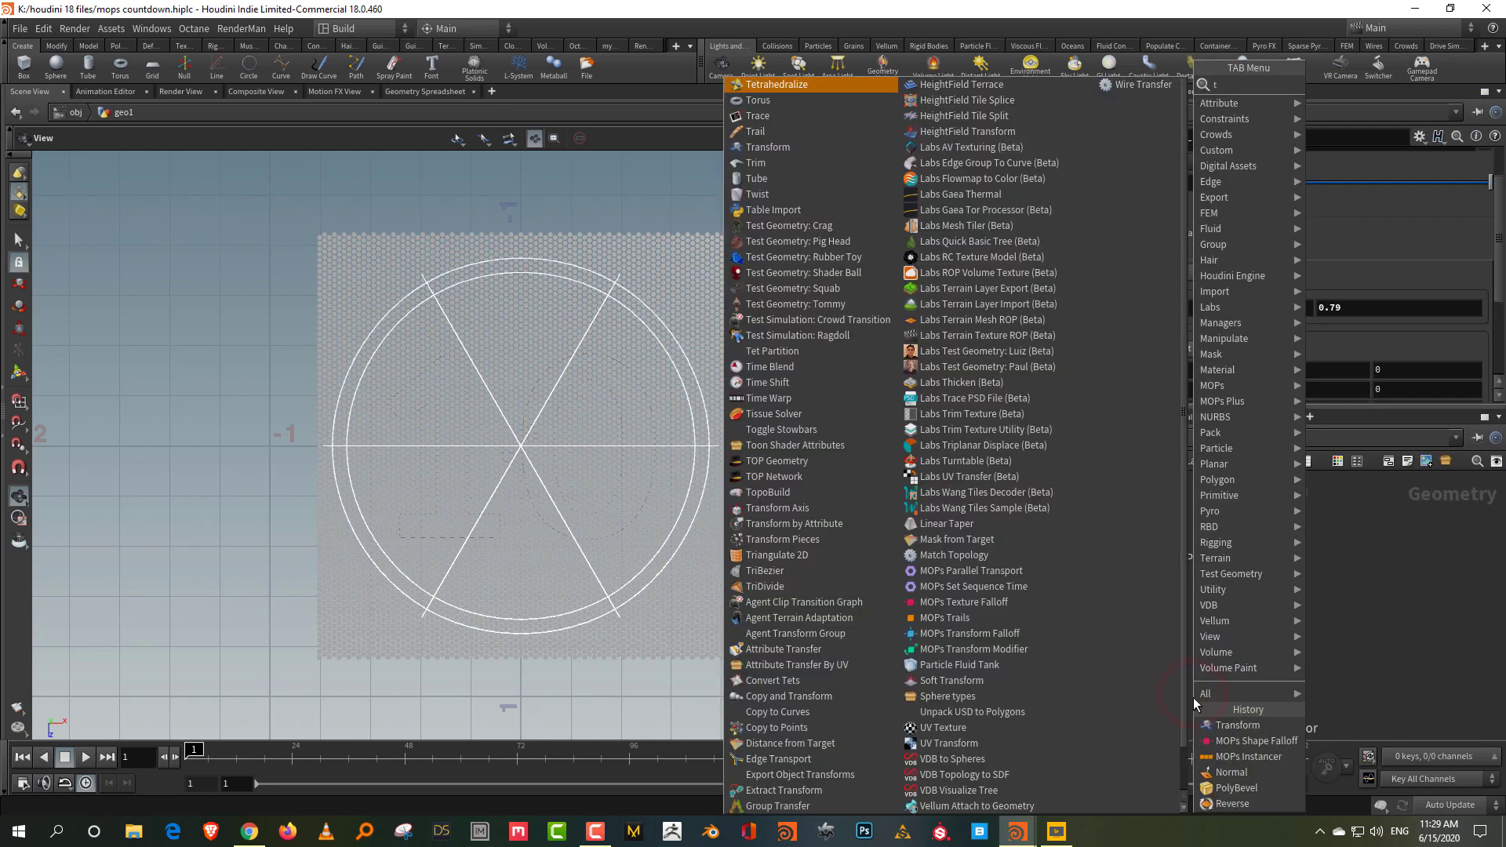
pyautogui.write('ram')
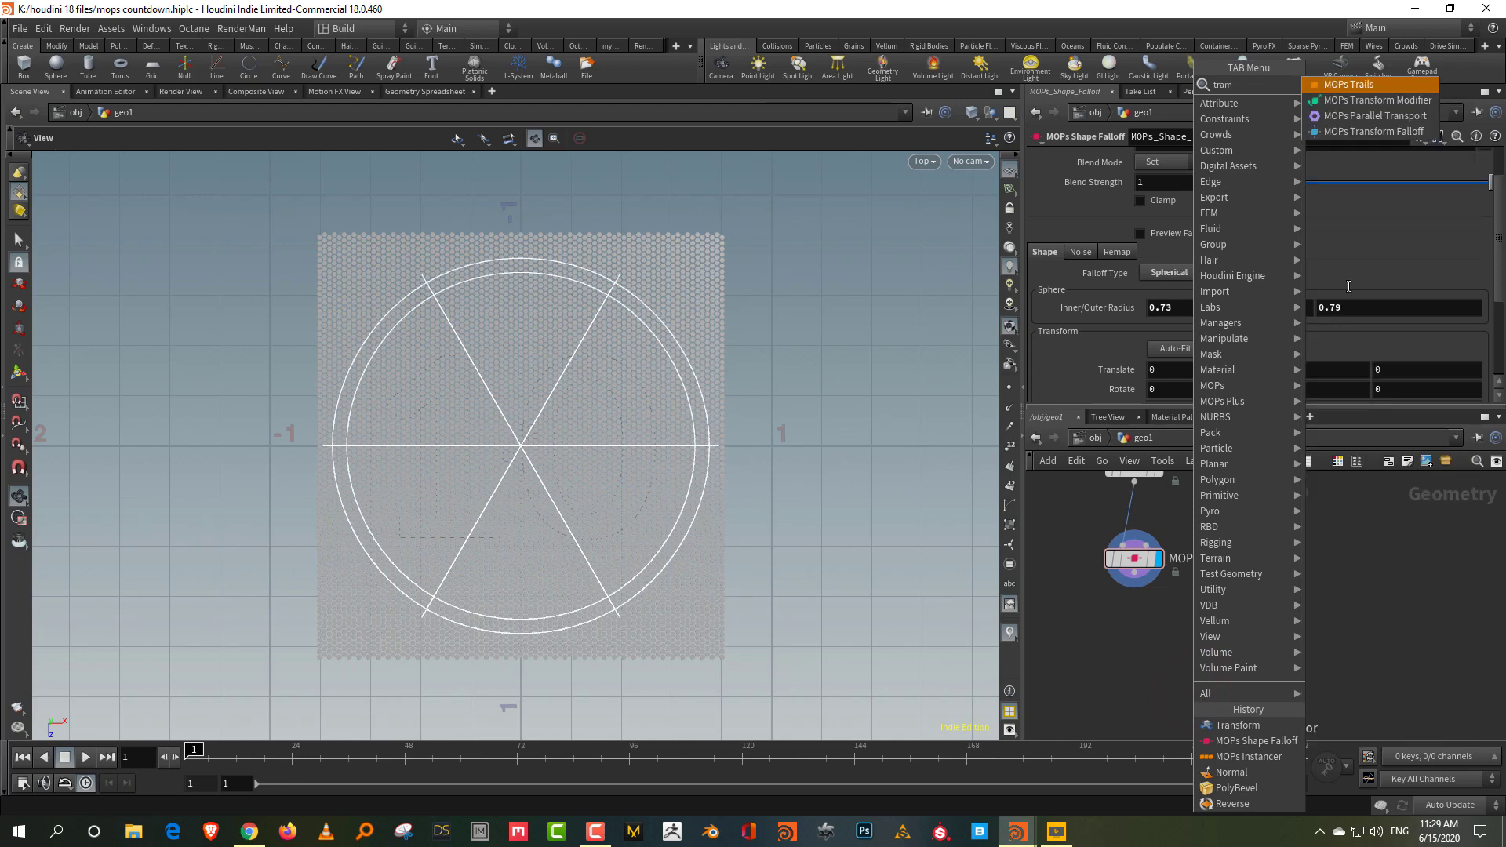
pyautogui.click(1401, 101)
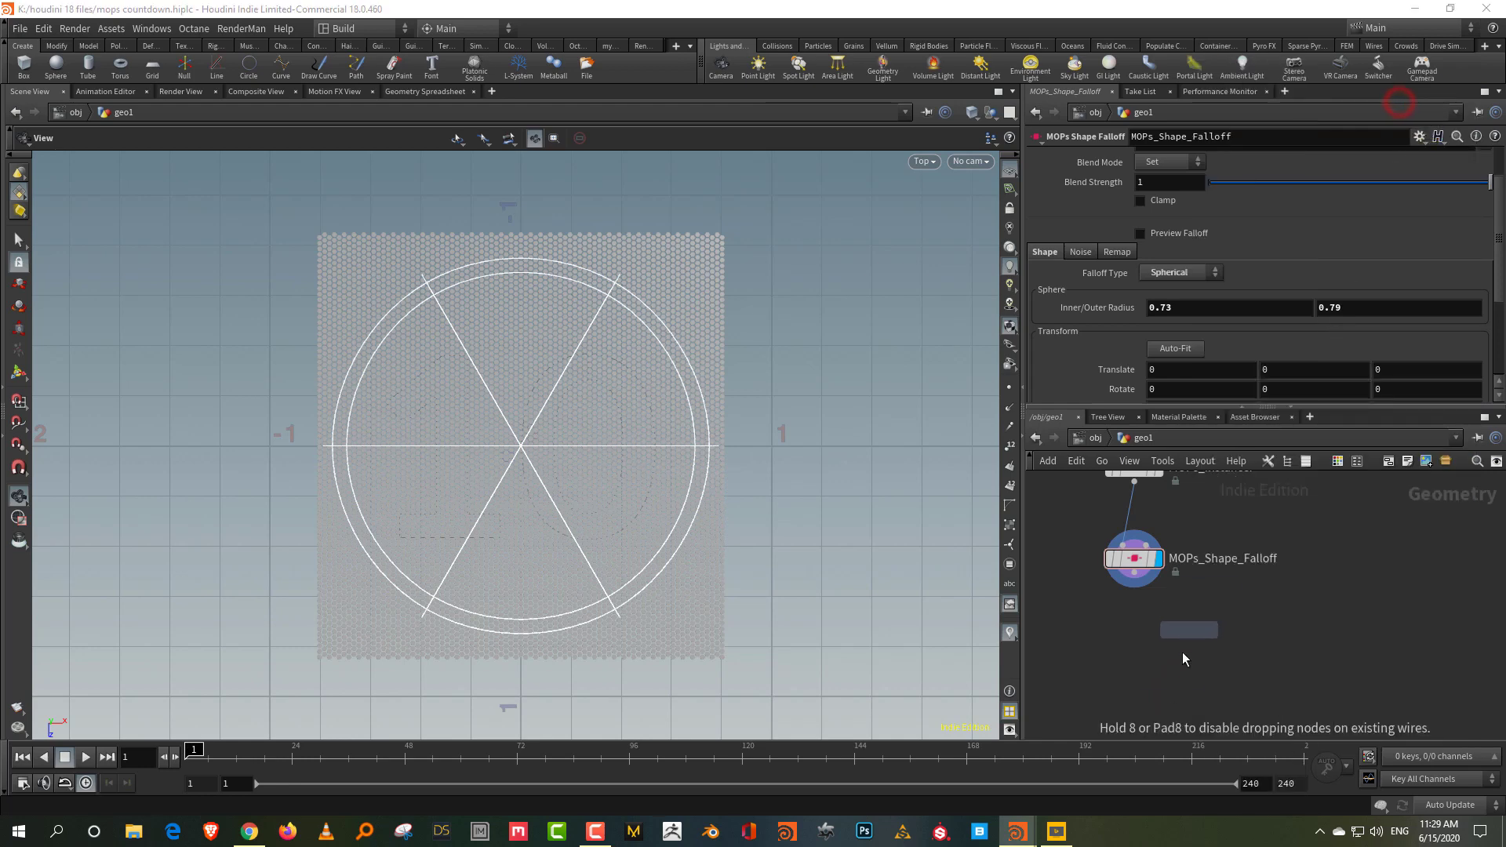
pyautogui.click(1138, 673)
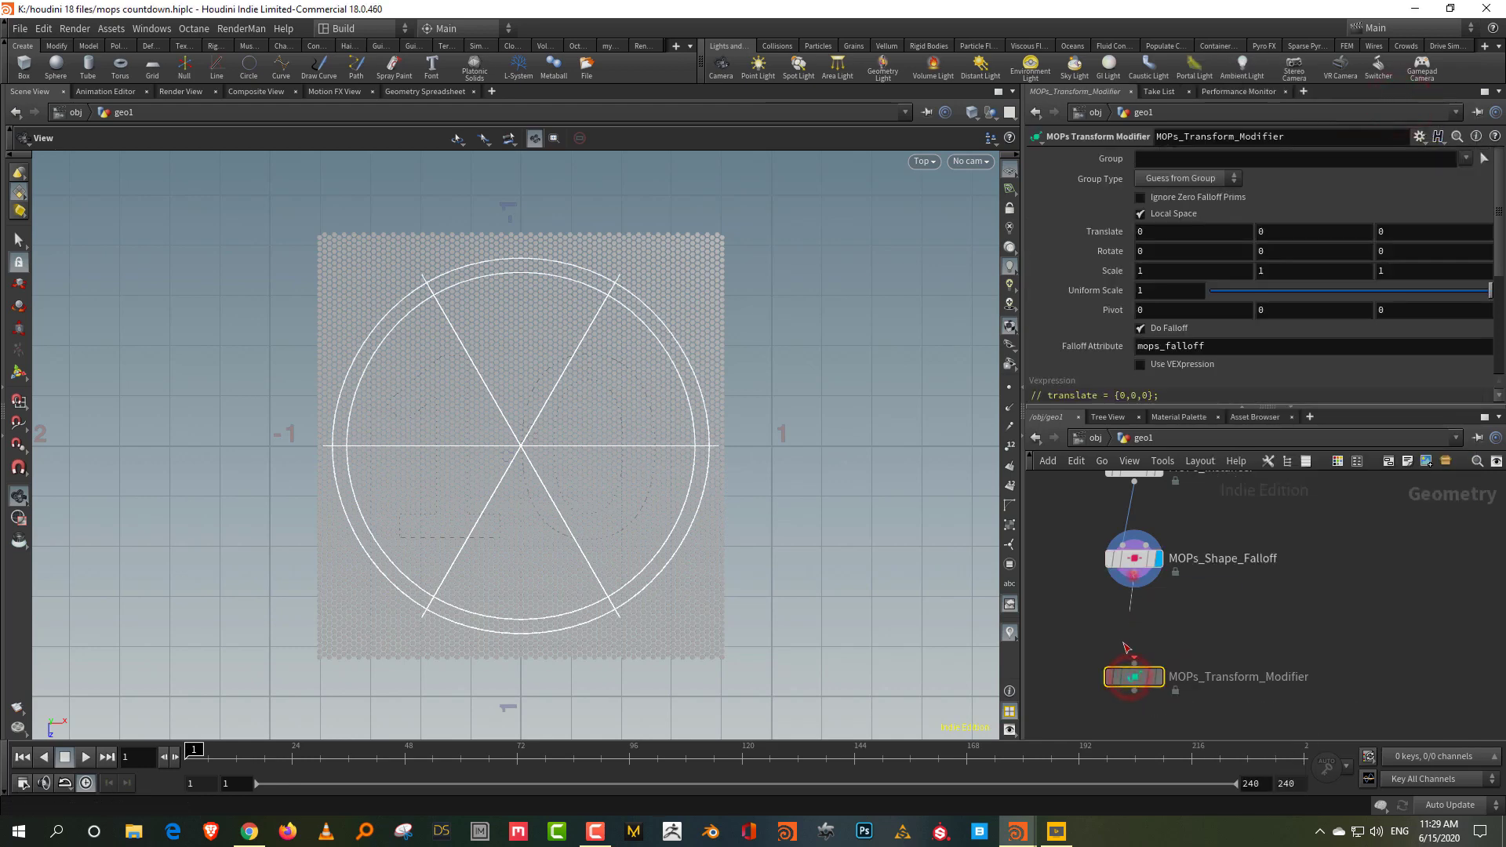
pyautogui.click(1158, 676)
pyautogui.moveTo(1365, 287); pyautogui.dragTo(1124, 317)
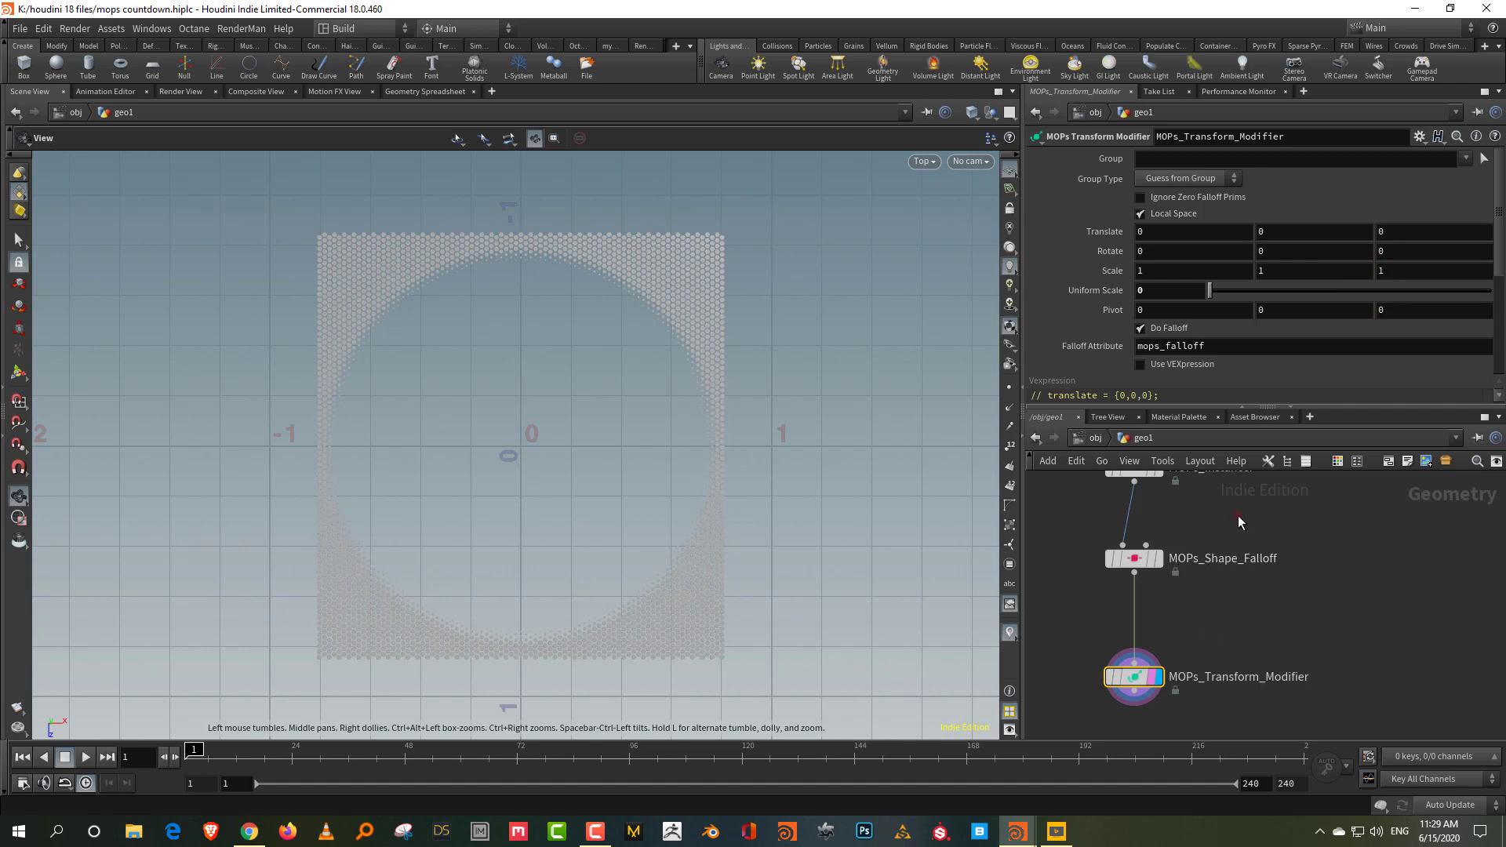
# - Invert MOPs_Shape_Falloff by enabling its Fit remap with output minimum 1 and output maximum 0
pyautogui.moveTo(1238, 516); pyautogui.dragTo(1041, 591)
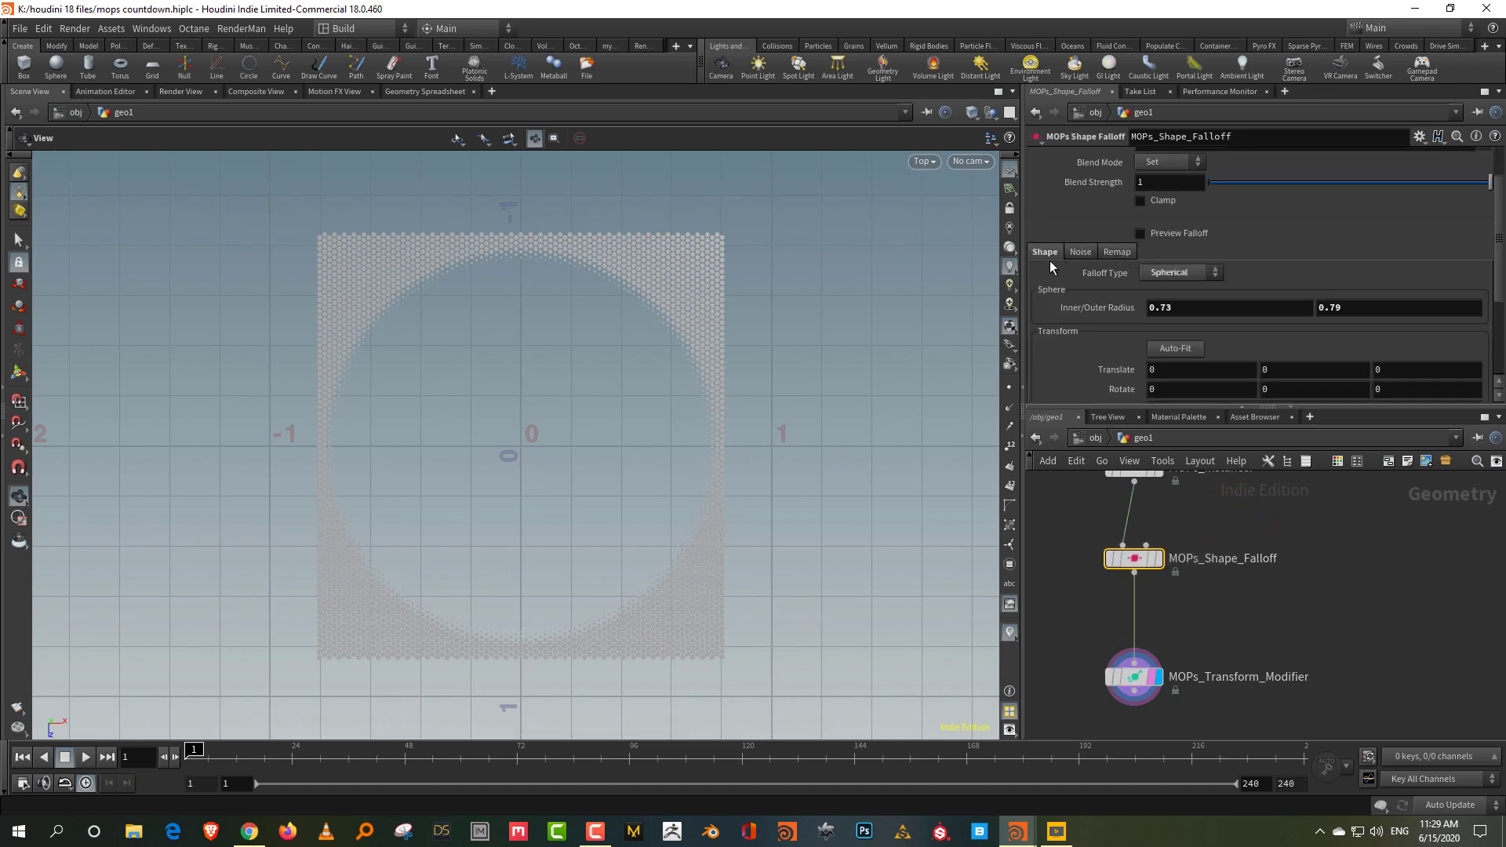
pyautogui.click(1241, 524)
pyautogui.click(1117, 251)
pyautogui.click(1155, 286)
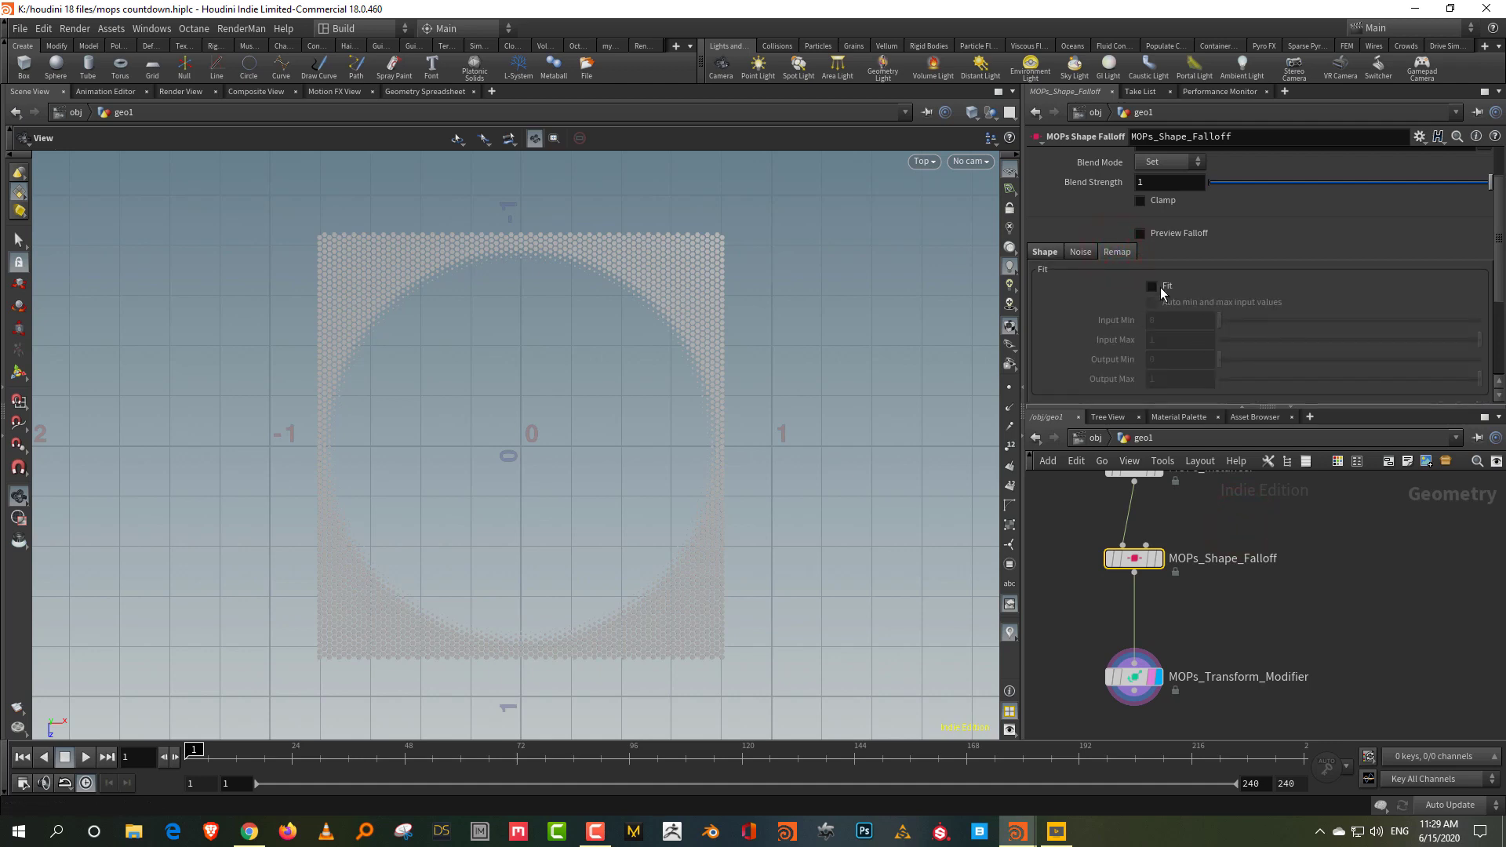
pyautogui.moveTo(1242, 361); pyautogui.dragTo(1480, 361)
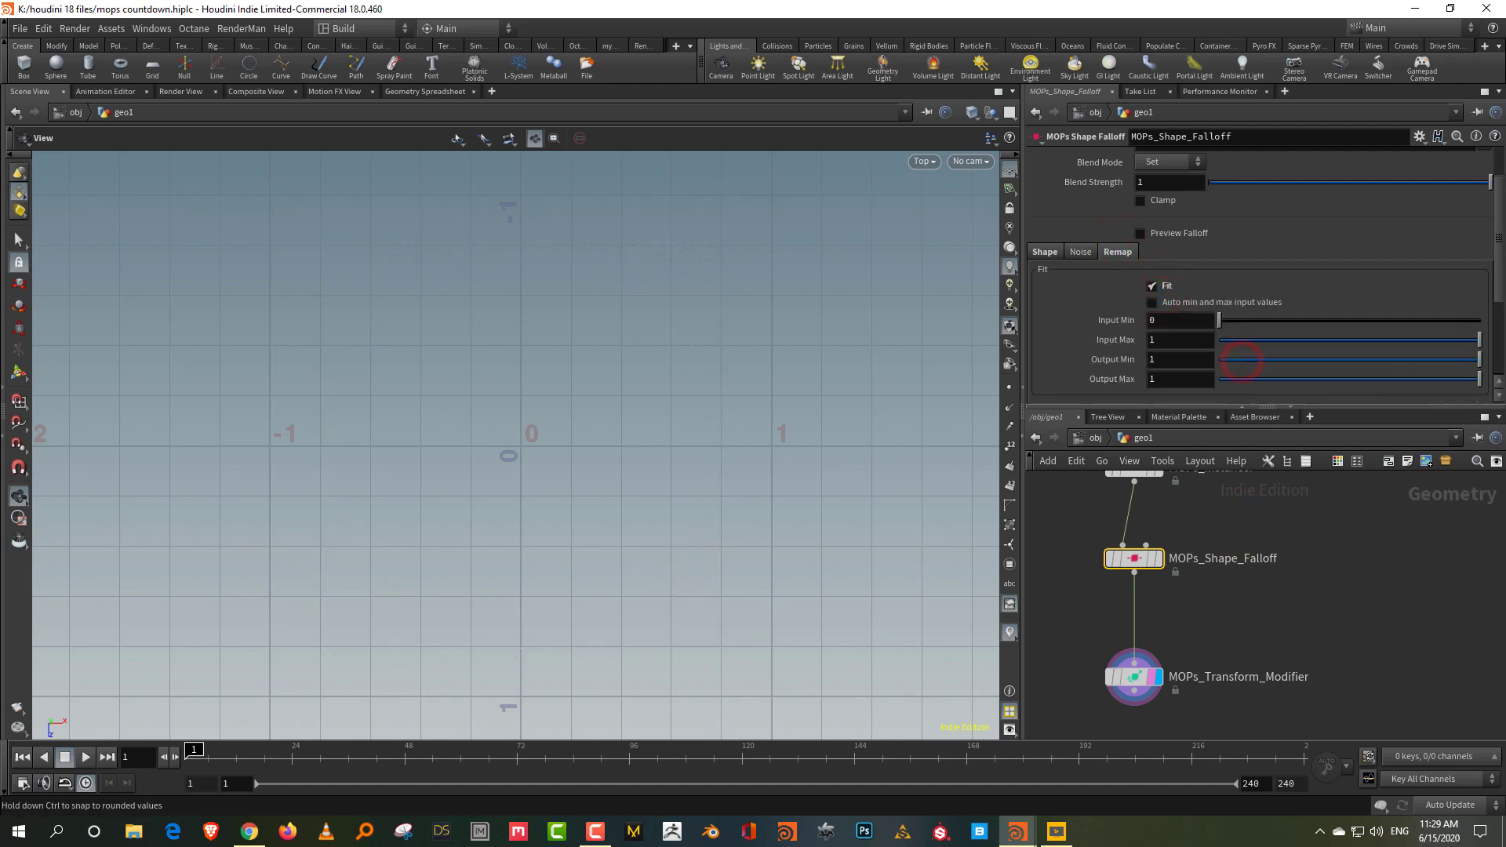
pyautogui.moveTo(1212, 394); pyautogui.dragTo(1071, 393)
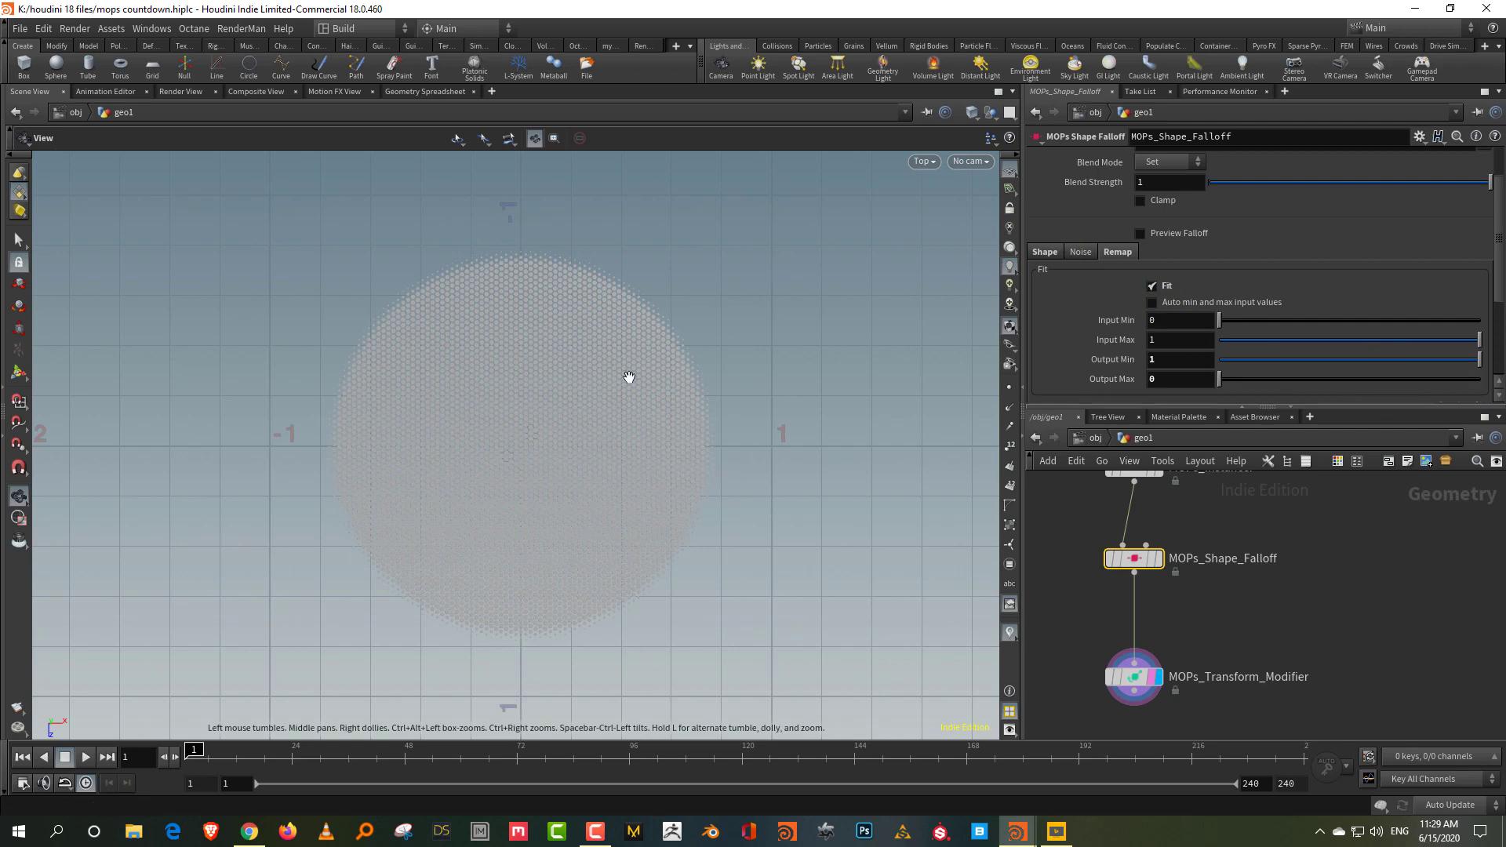
# - Set the output maximum of MOPs_Shape_Falloff's remap to 0.196
pyautogui.moveTo(629, 377); pyautogui.dragTo(639, 346)
pyautogui.moveTo(1174, 407); pyautogui.dragTo(1174, 296)
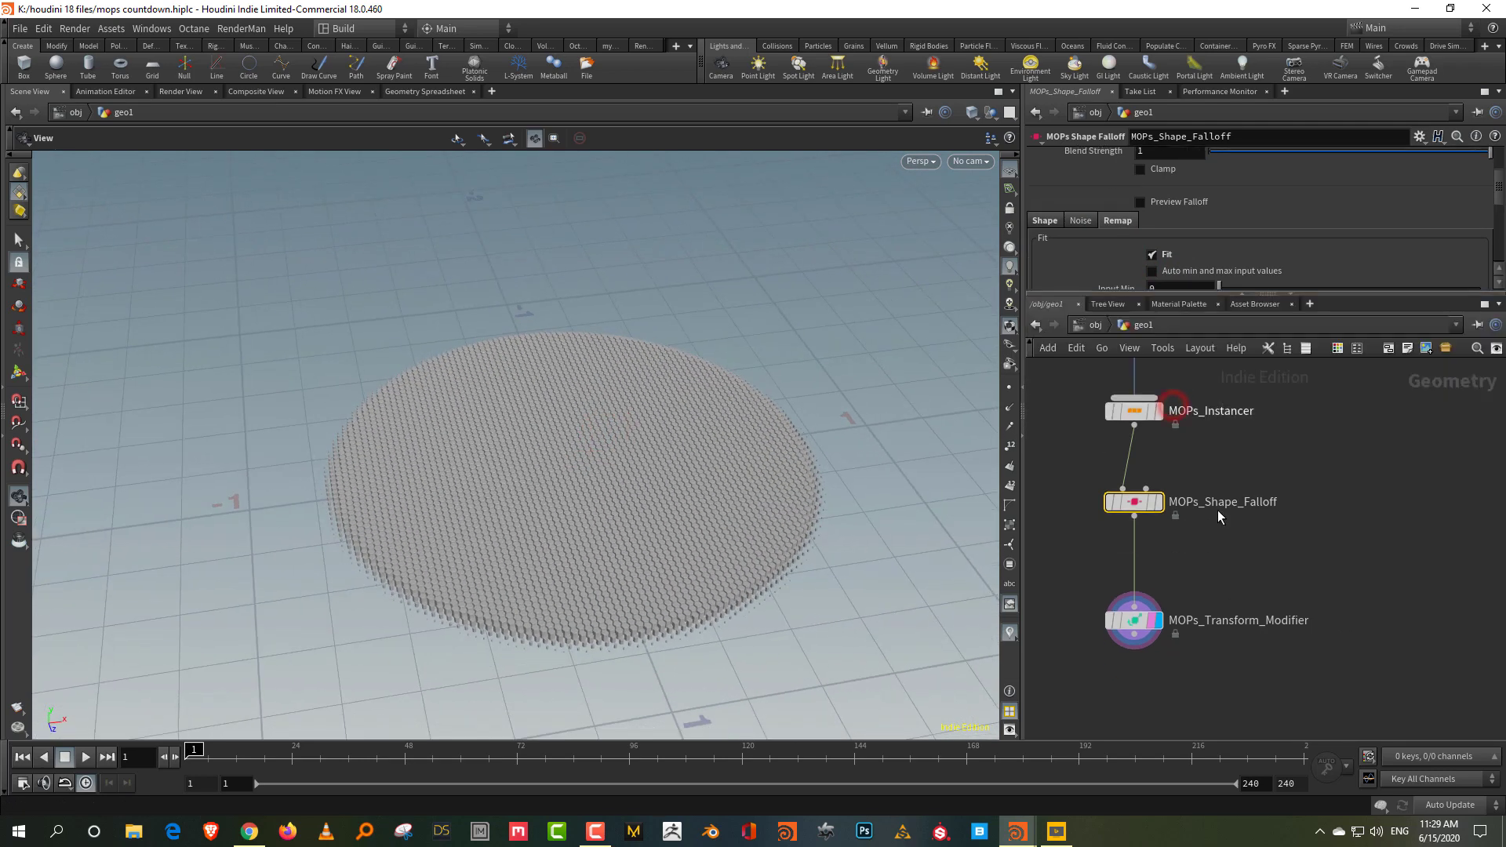
pyautogui.scroll(-3, 1218, 515)
pyautogui.moveTo(587, 457); pyautogui.dragTo(615, 511)
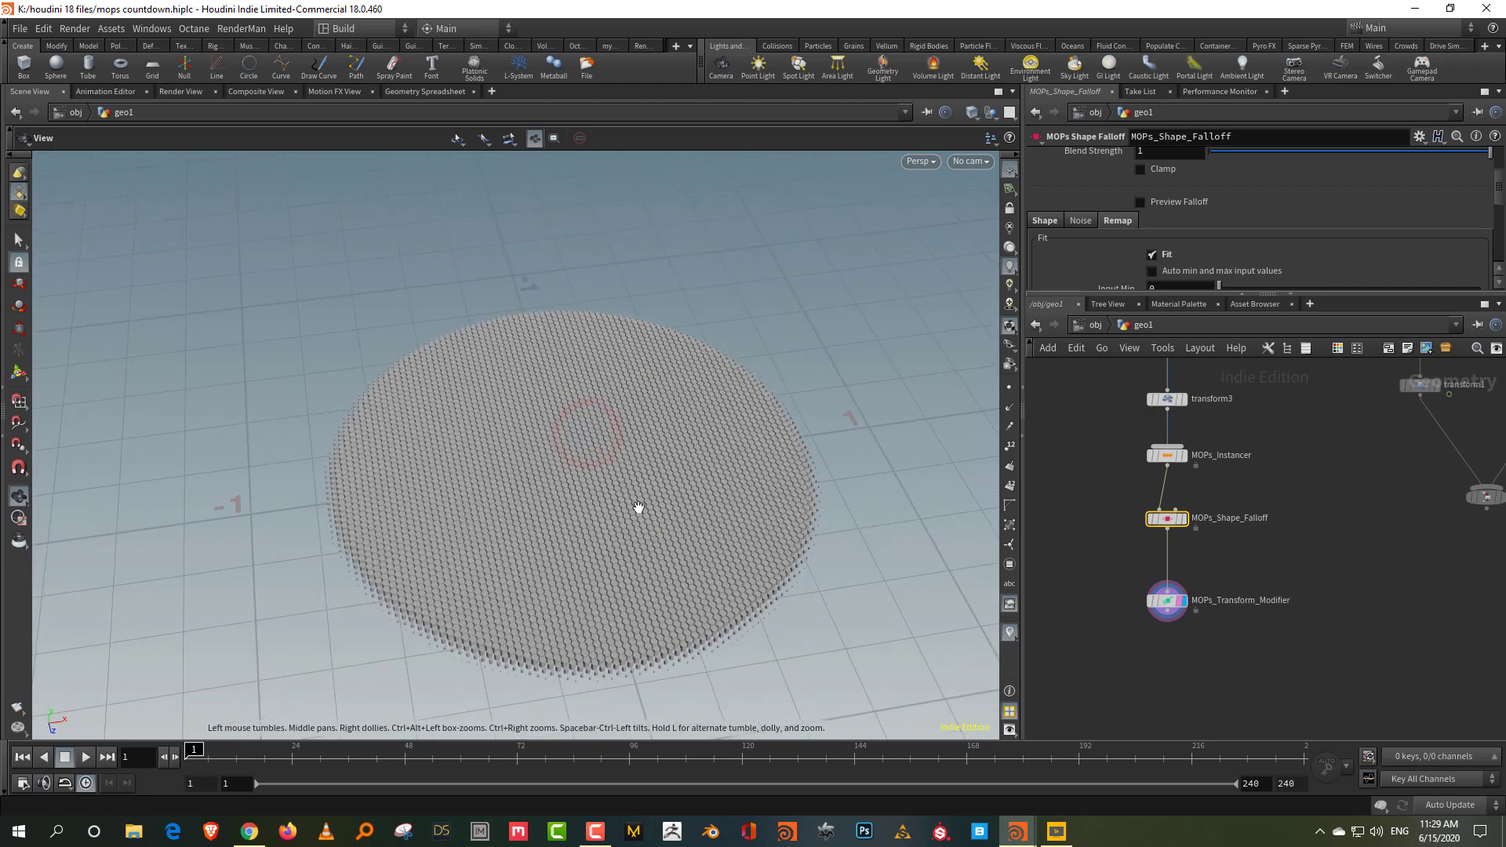
pyautogui.moveTo(1256, 539); pyautogui.dragTo(1199, 578, button='middle')
pyautogui.scroll(-1, 1198, 578)
pyautogui.scroll(2, 1191, 592)
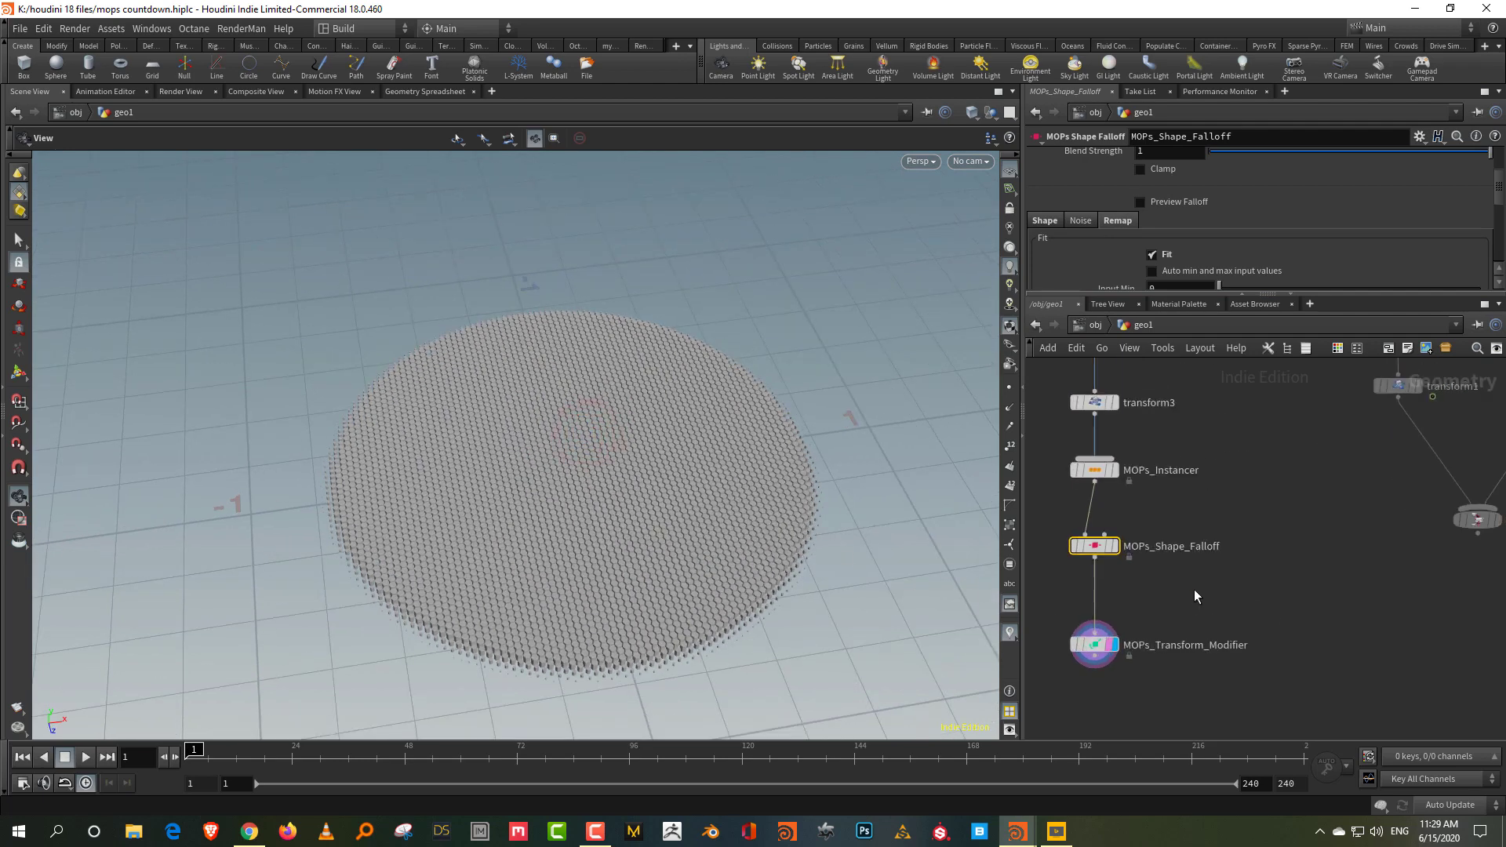
pyautogui.moveTo(1194, 596); pyautogui.dragTo(1090, 676)
pyautogui.moveTo(1156, 516); pyautogui.dragTo(1065, 583)
pyautogui.moveTo(1204, 296); pyautogui.dragTo(1224, 431)
pyautogui.moveTo(1277, 385)
pyautogui.mouseDown()
pyautogui.moveTo(1249, 389)
pyautogui.moveTo(1297, 391)
pyautogui.moveTo(1221, 391)
pyautogui.moveTo(1271, 392)
pyautogui.mouseUp()
# - Add a MOPs Object Falloff node below MOPs_Transform_Modifier
pyautogui.moveTo(1232, 683); pyautogui.dragTo(1221, 585, button='middle')
pyautogui.press('Tab')
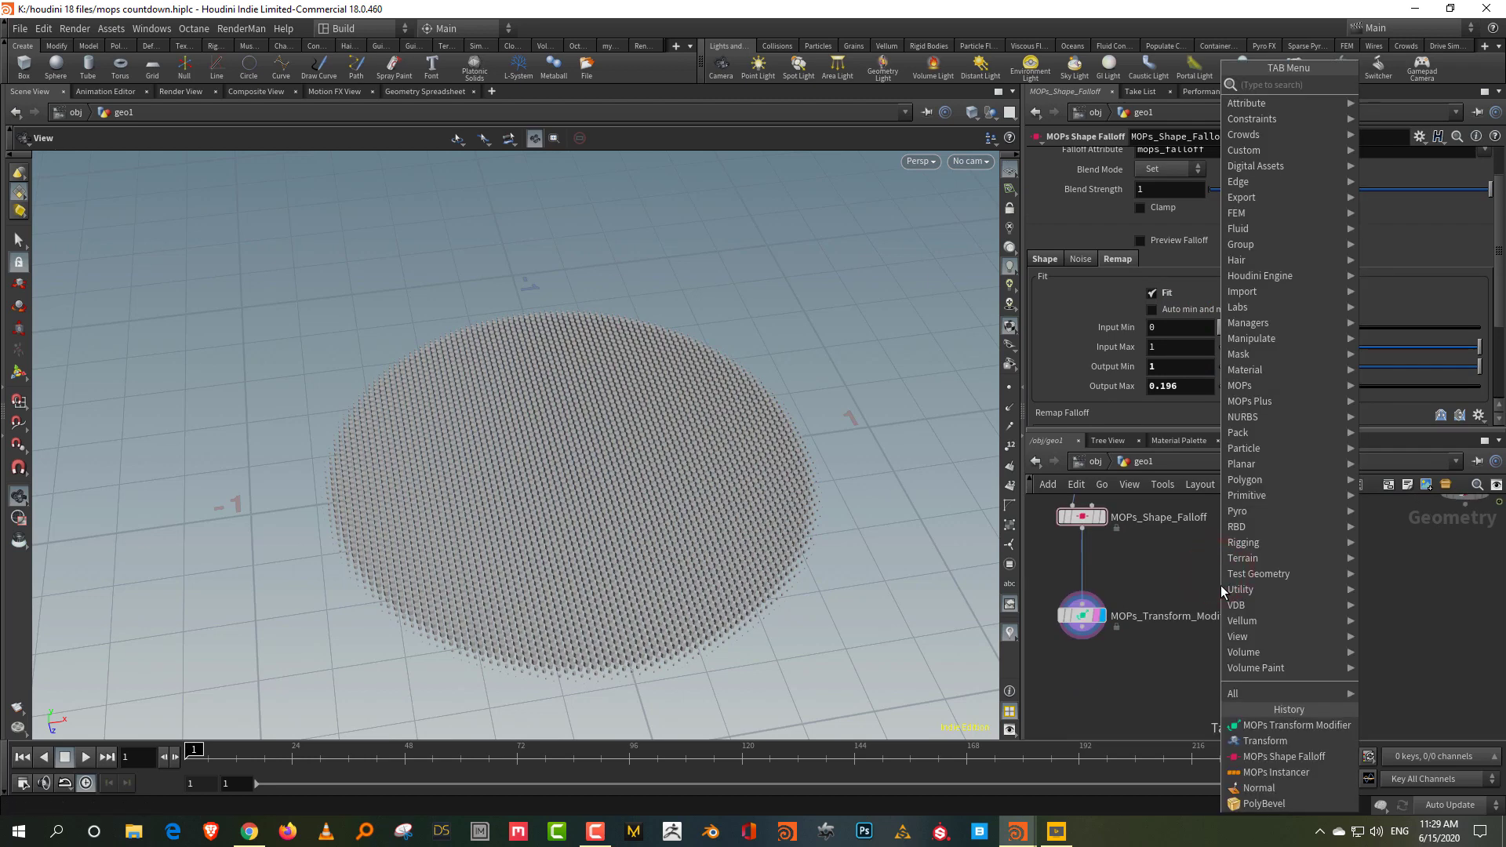
pyautogui.write('fallo')
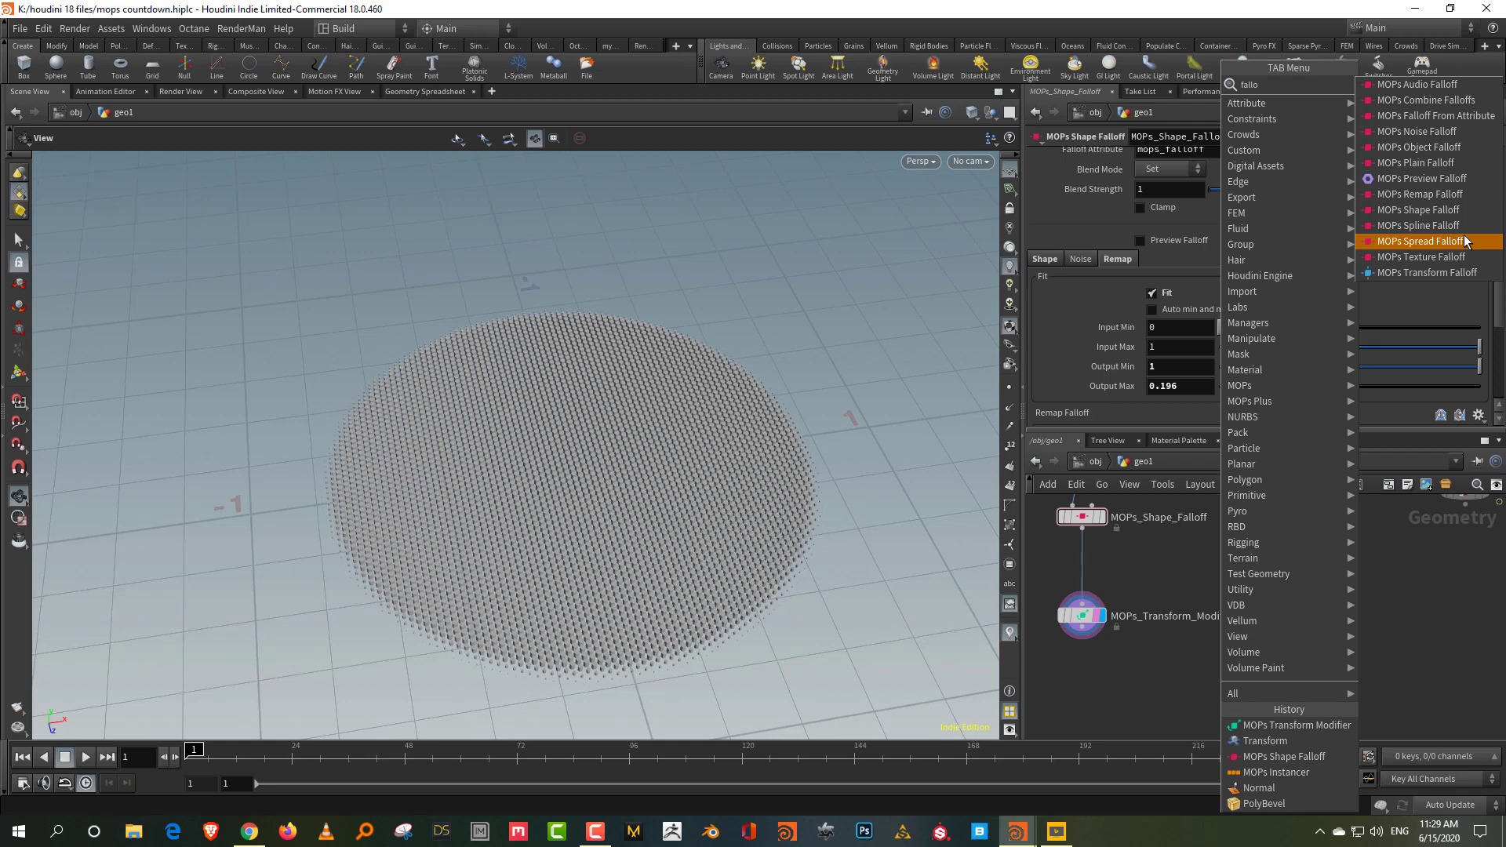
pyautogui.click(1458, 149)
pyautogui.moveTo(1279, 636); pyautogui.dragTo(1273, 587, button='middle')
pyautogui.click(1140, 687)
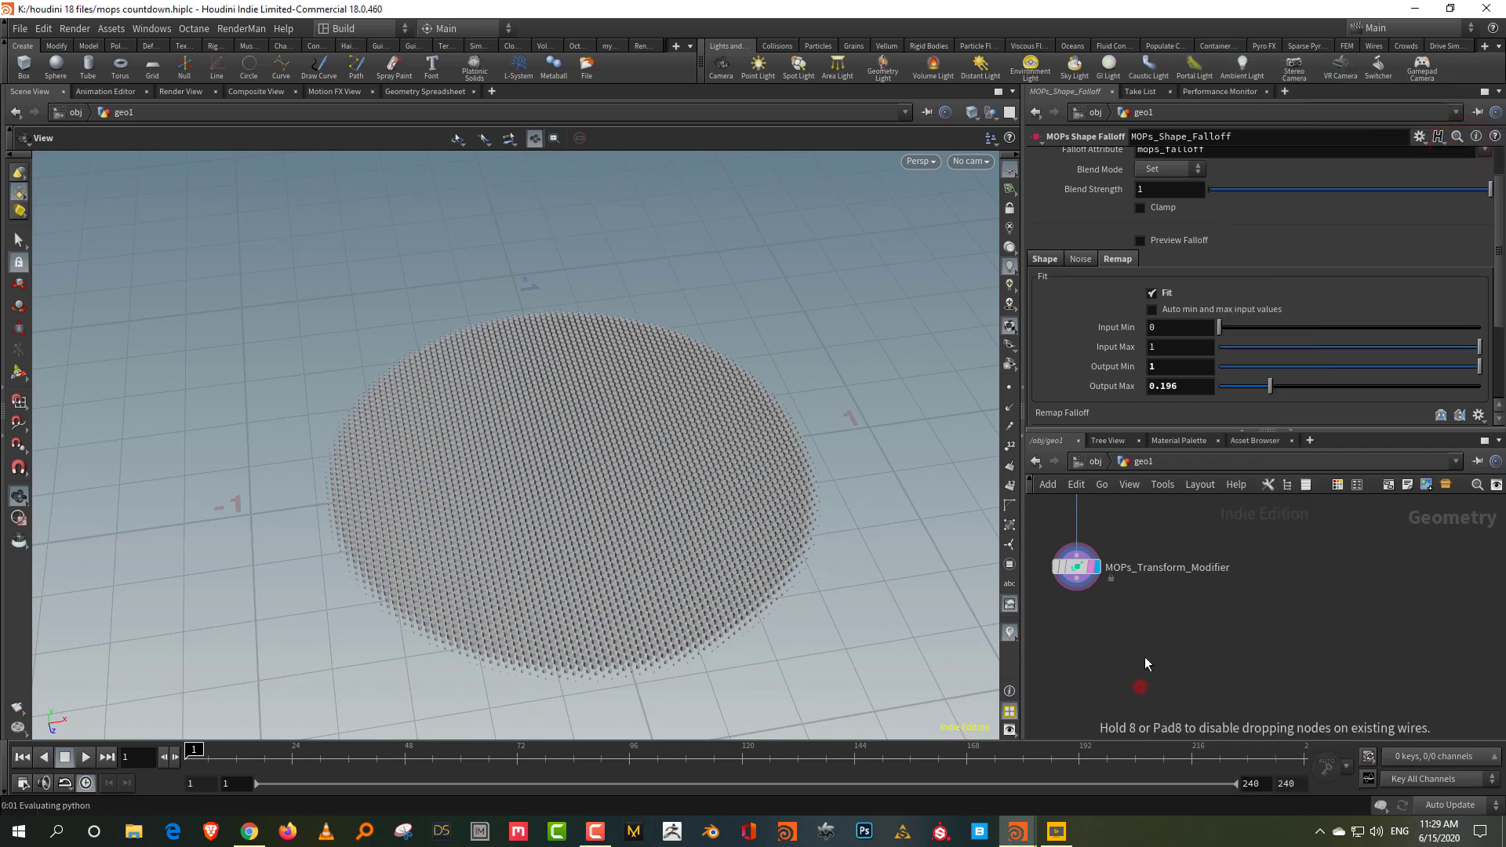
pyautogui.moveTo(1194, 430); pyautogui.dragTo(1198, 320)
pyautogui.moveTo(1300, 590); pyautogui.dragTo(1254, 710, button='middle')
pyautogui.scroll(-2, 1253, 711)
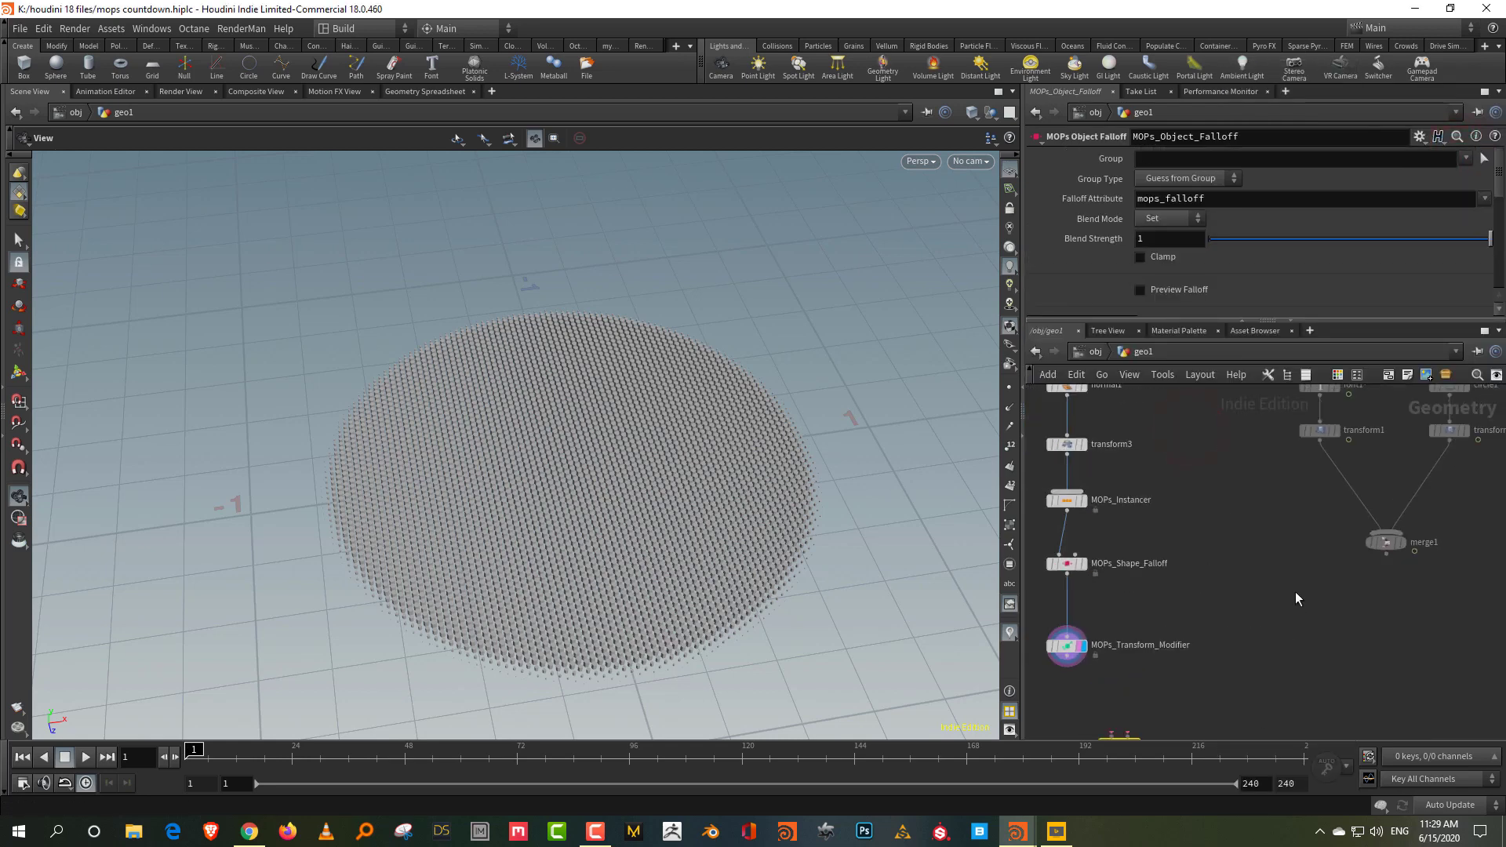
# - Select transform1 below the font node and display it so the number outline shows alone
pyautogui.scroll(2, 1296, 599)
pyautogui.click(1303, 534)
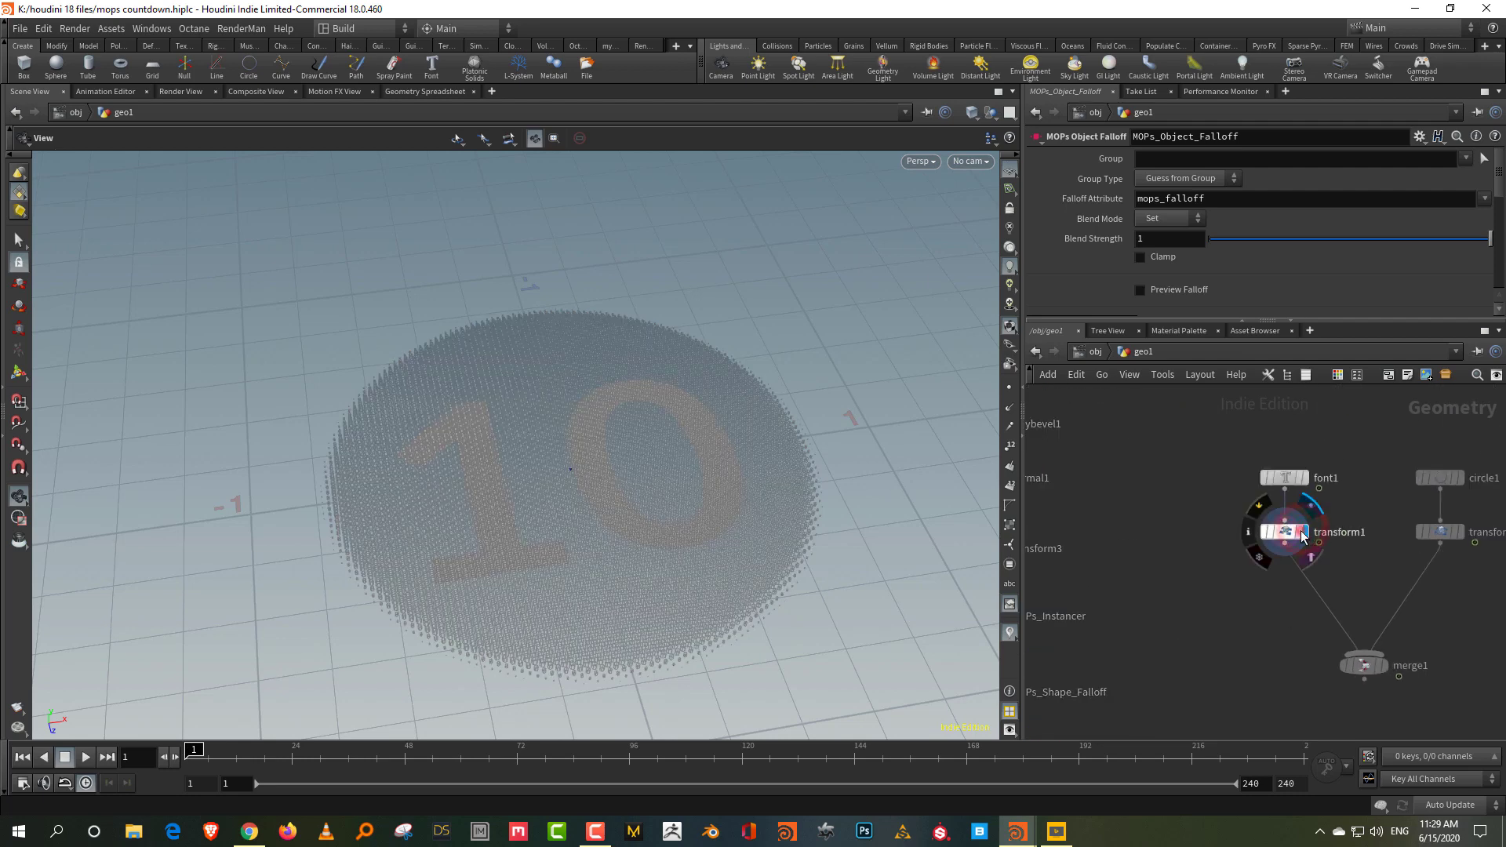
pyautogui.click(1285, 532)
pyautogui.click(1210, 619)
pyautogui.press('Tab')
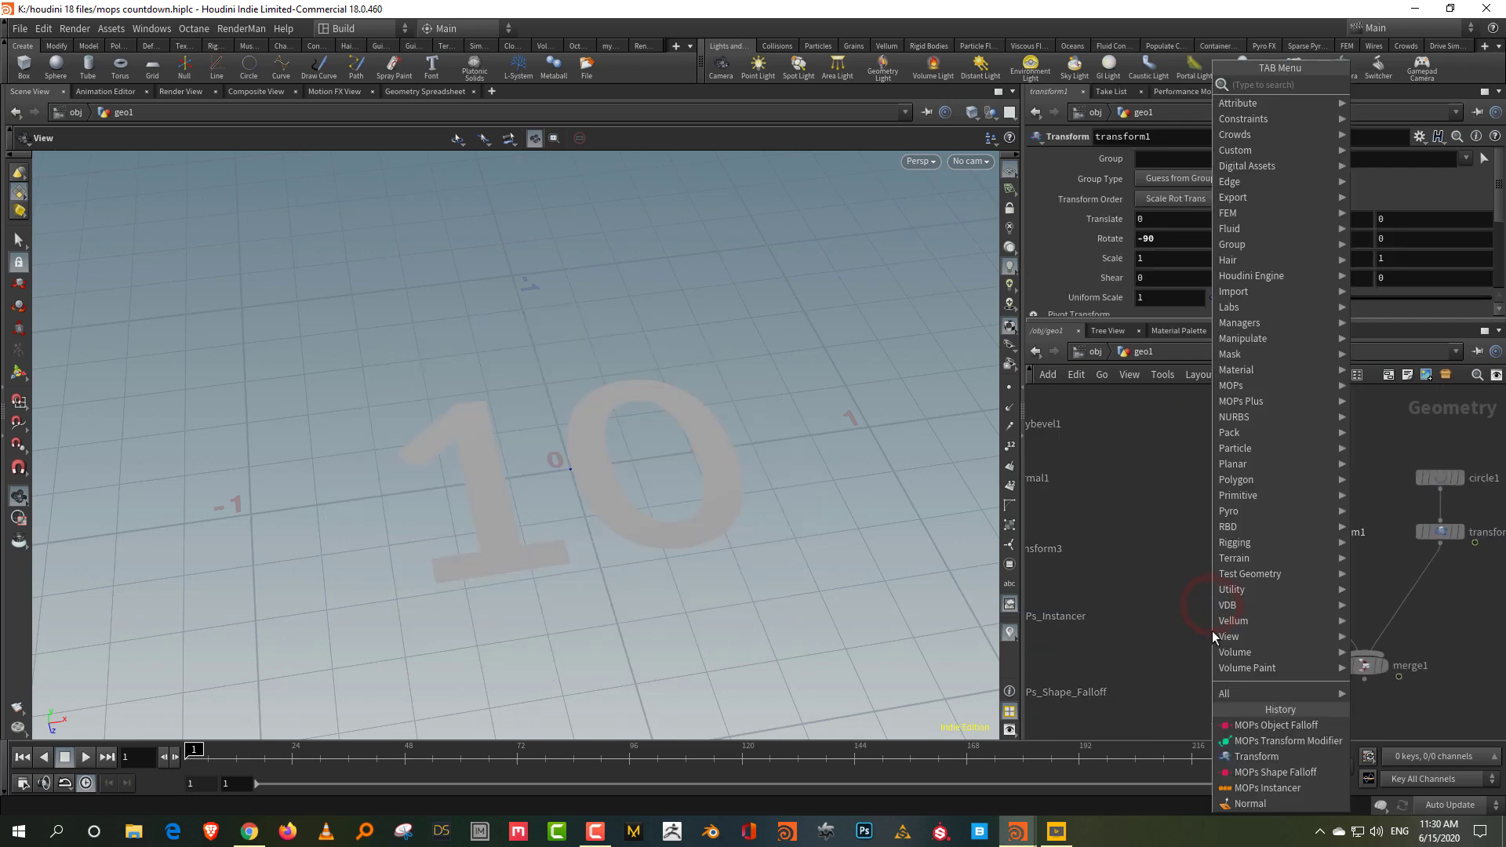
pyautogui.click(1166, 624)
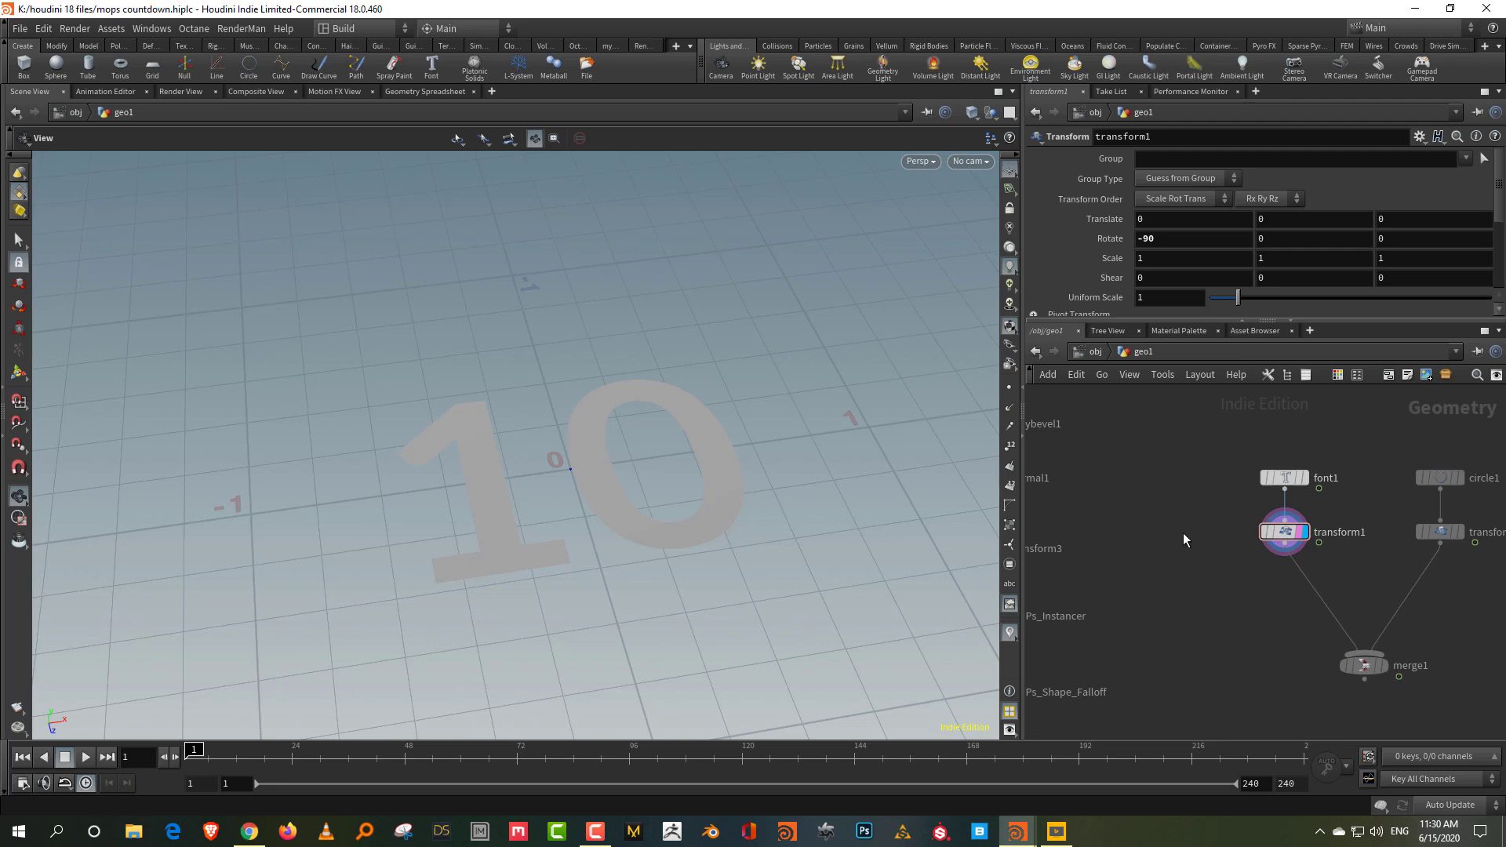
# - Add a Labs Thicken node, wire the output of transform1 into it, and display it
pyautogui.scroll(2, 1251, 605)
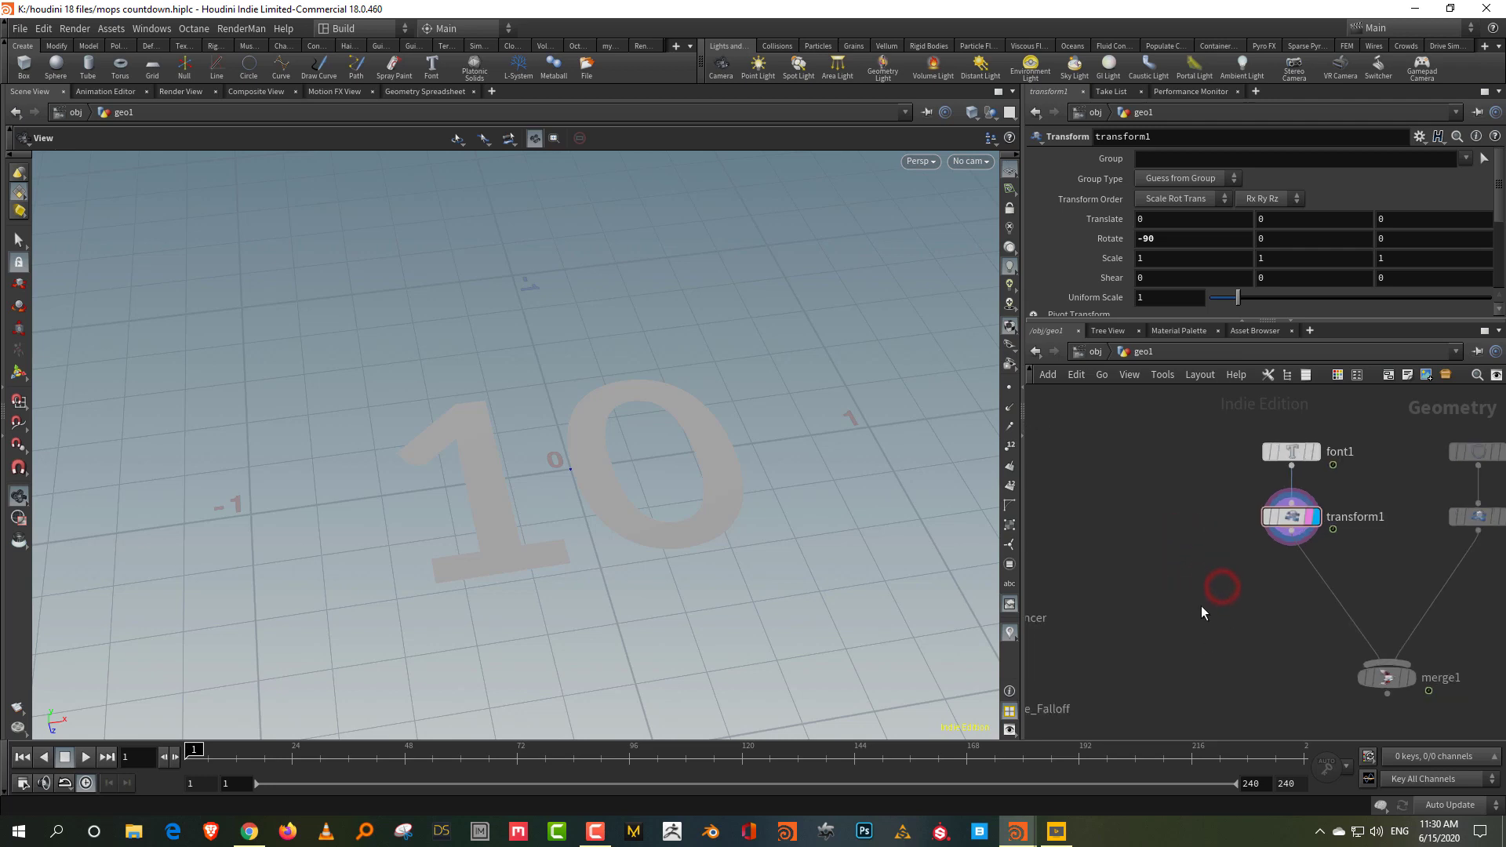
pyautogui.press('Tab')
pyautogui.write('thi')
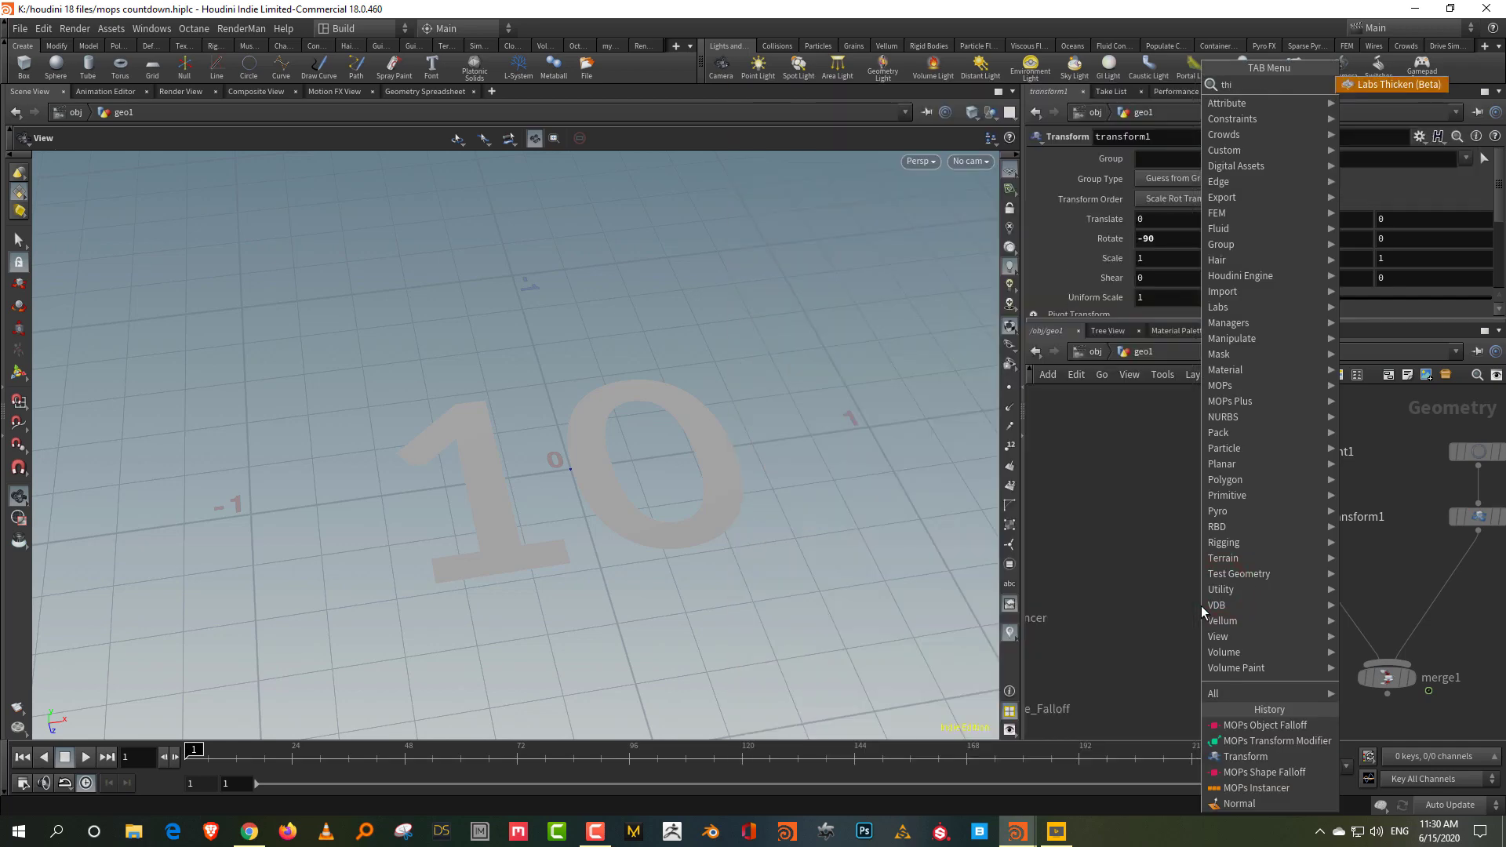
pyautogui.write('ck')
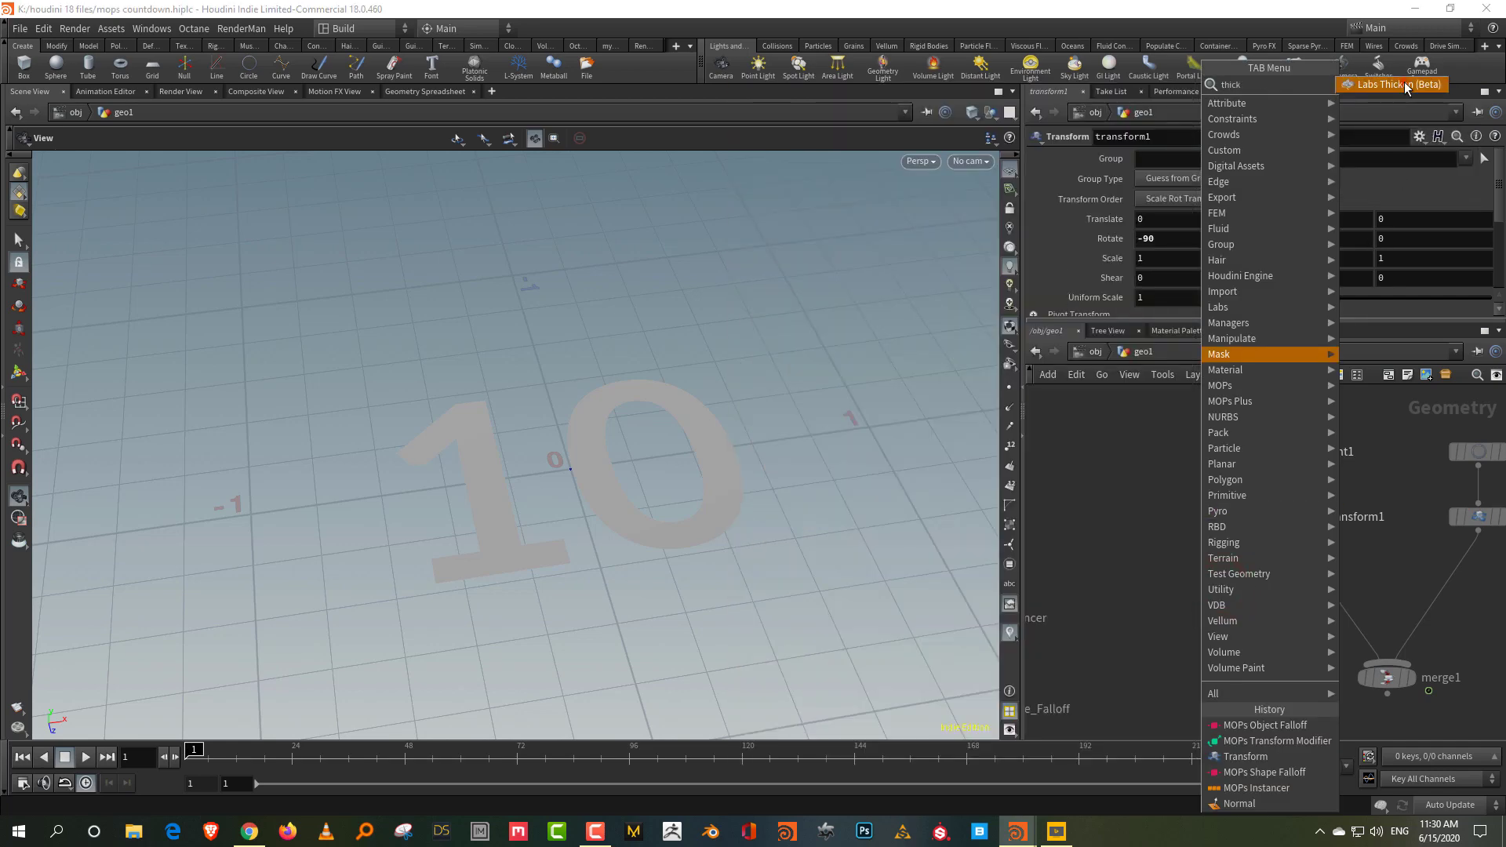
pyautogui.click(1404, 82)
pyautogui.click(1194, 638)
pyautogui.click(1204, 543)
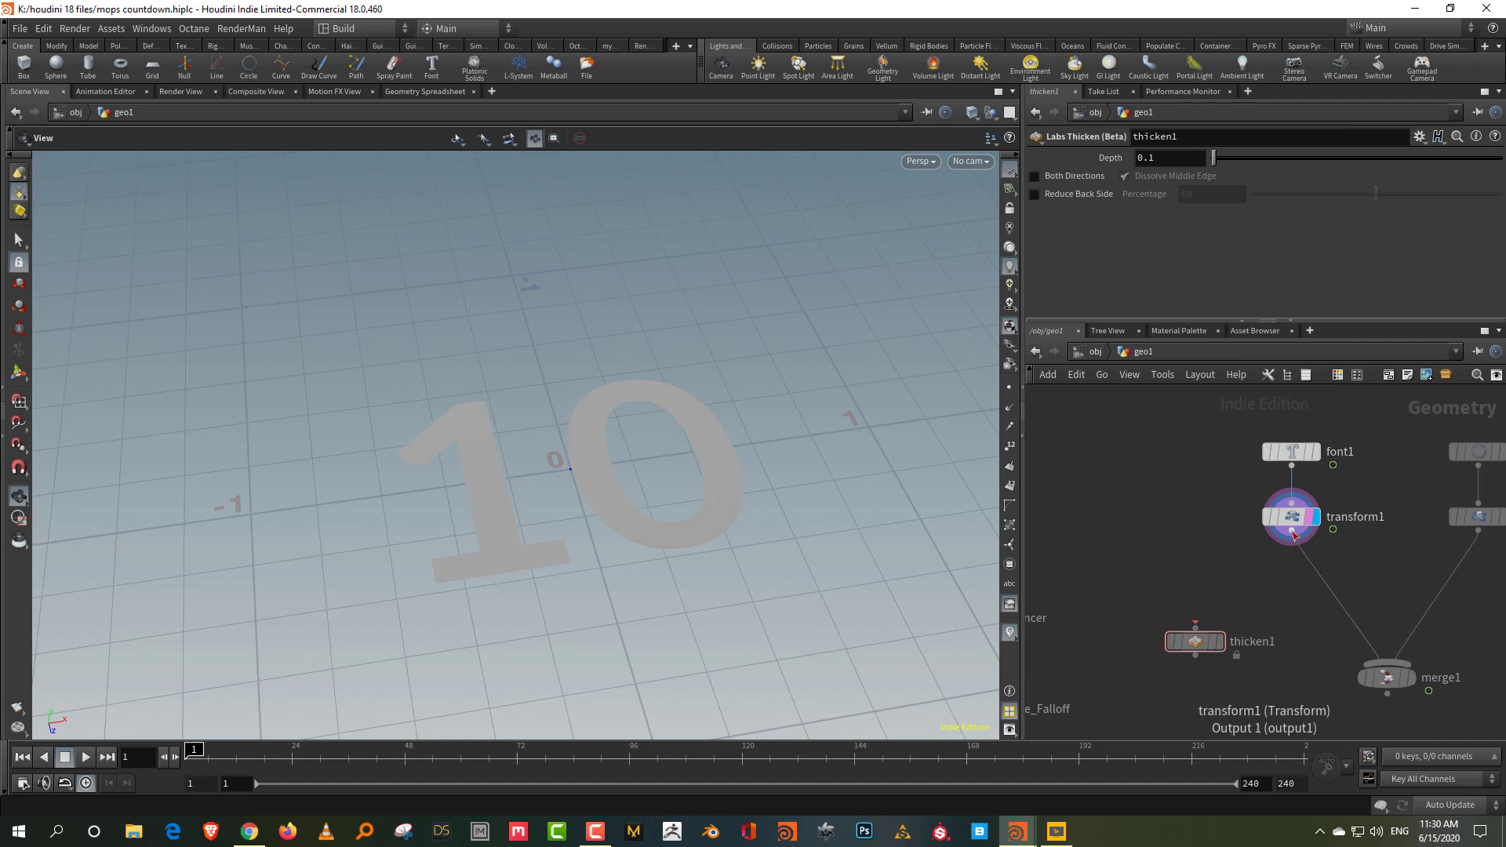
pyautogui.moveTo(1292, 542); pyautogui.dragTo(1218, 644)
pyautogui.click(1221, 644)
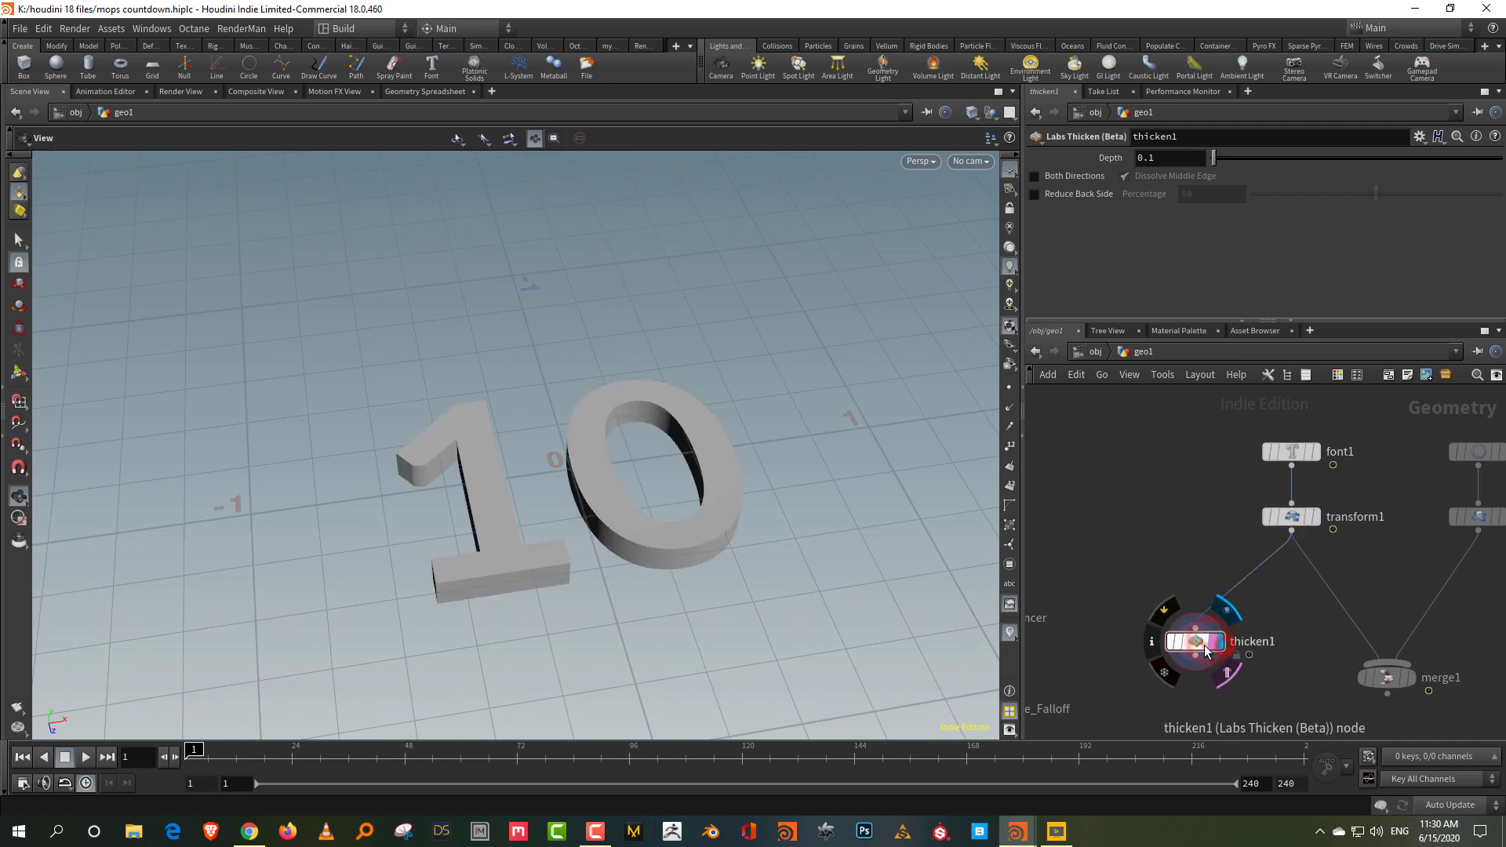
# - Enable Both Directions on thicken1 and inspect the extruded number in wireframe
pyautogui.moveTo(685, 528); pyautogui.dragTo(682, 450)
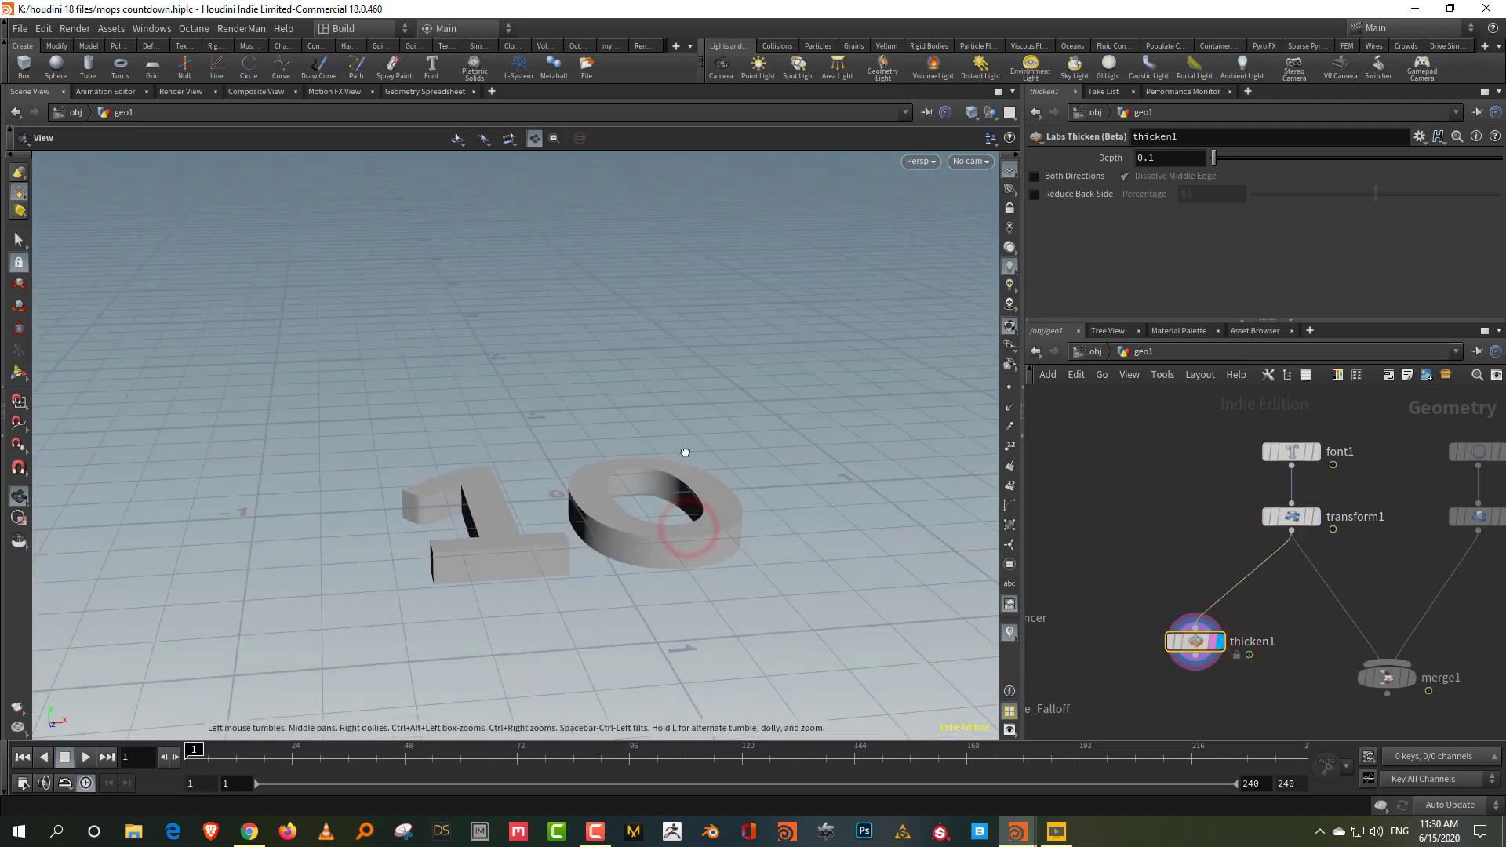
pyautogui.click(1038, 176)
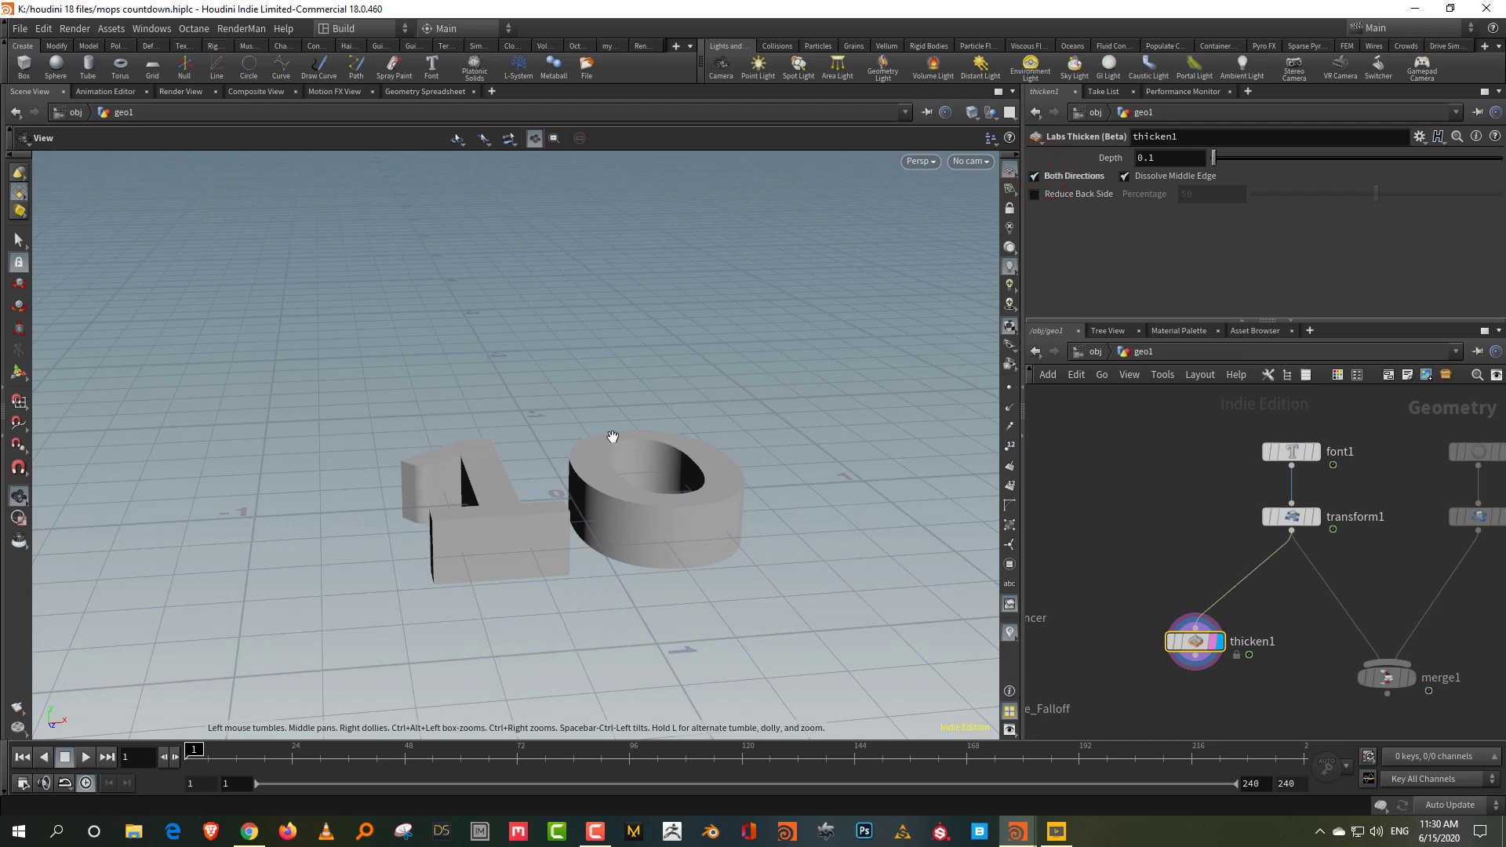
pyautogui.press('w')
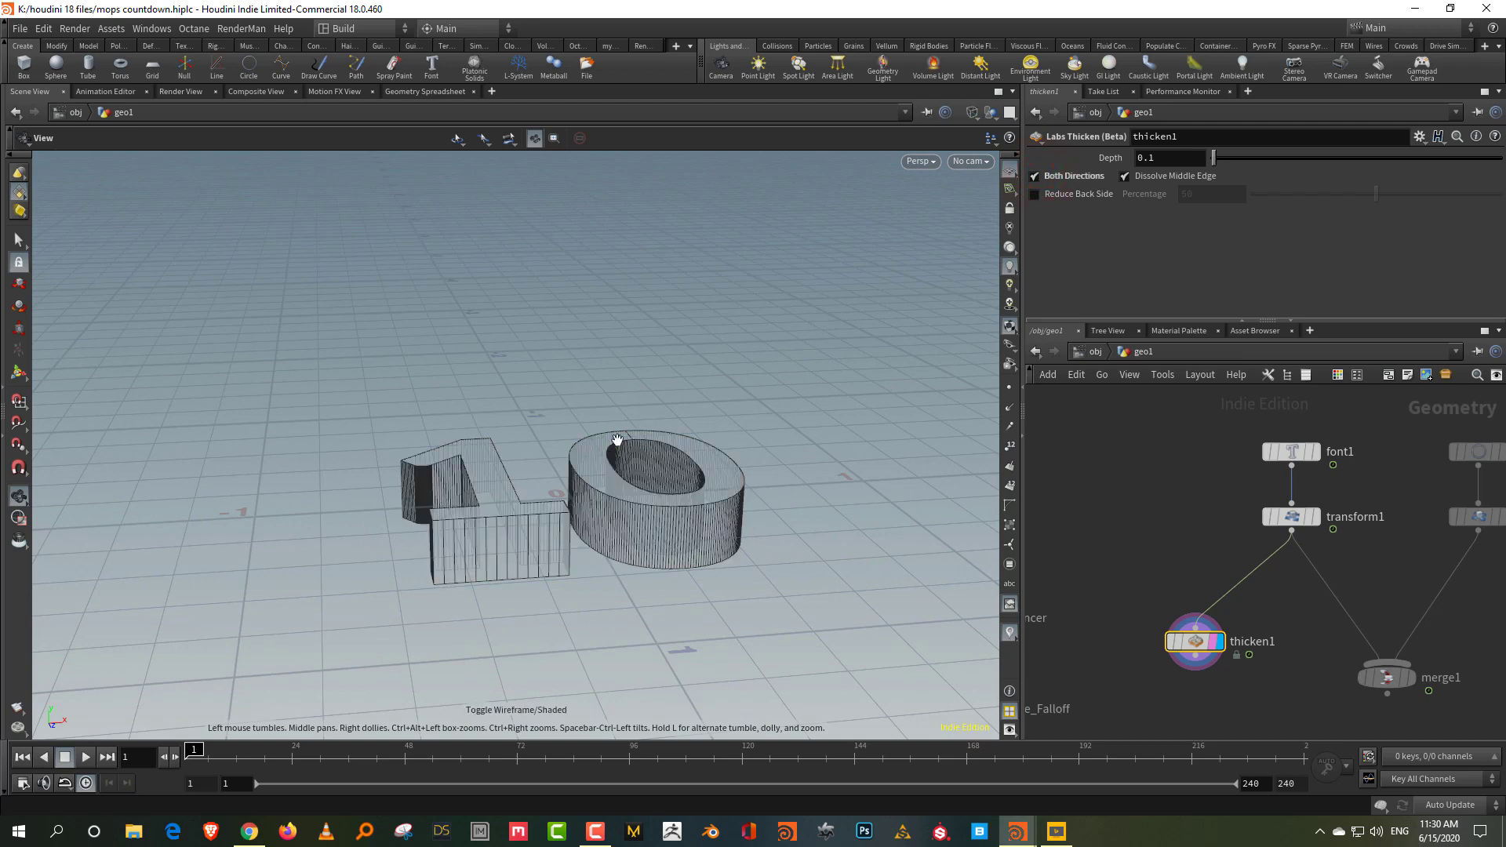
pyautogui.moveTo(617, 440); pyautogui.dragTo(636, 480)
pyautogui.moveTo(1272, 703); pyautogui.dragTo(1345, 600, button='middle')
pyautogui.scroll(-3, 1343, 602)
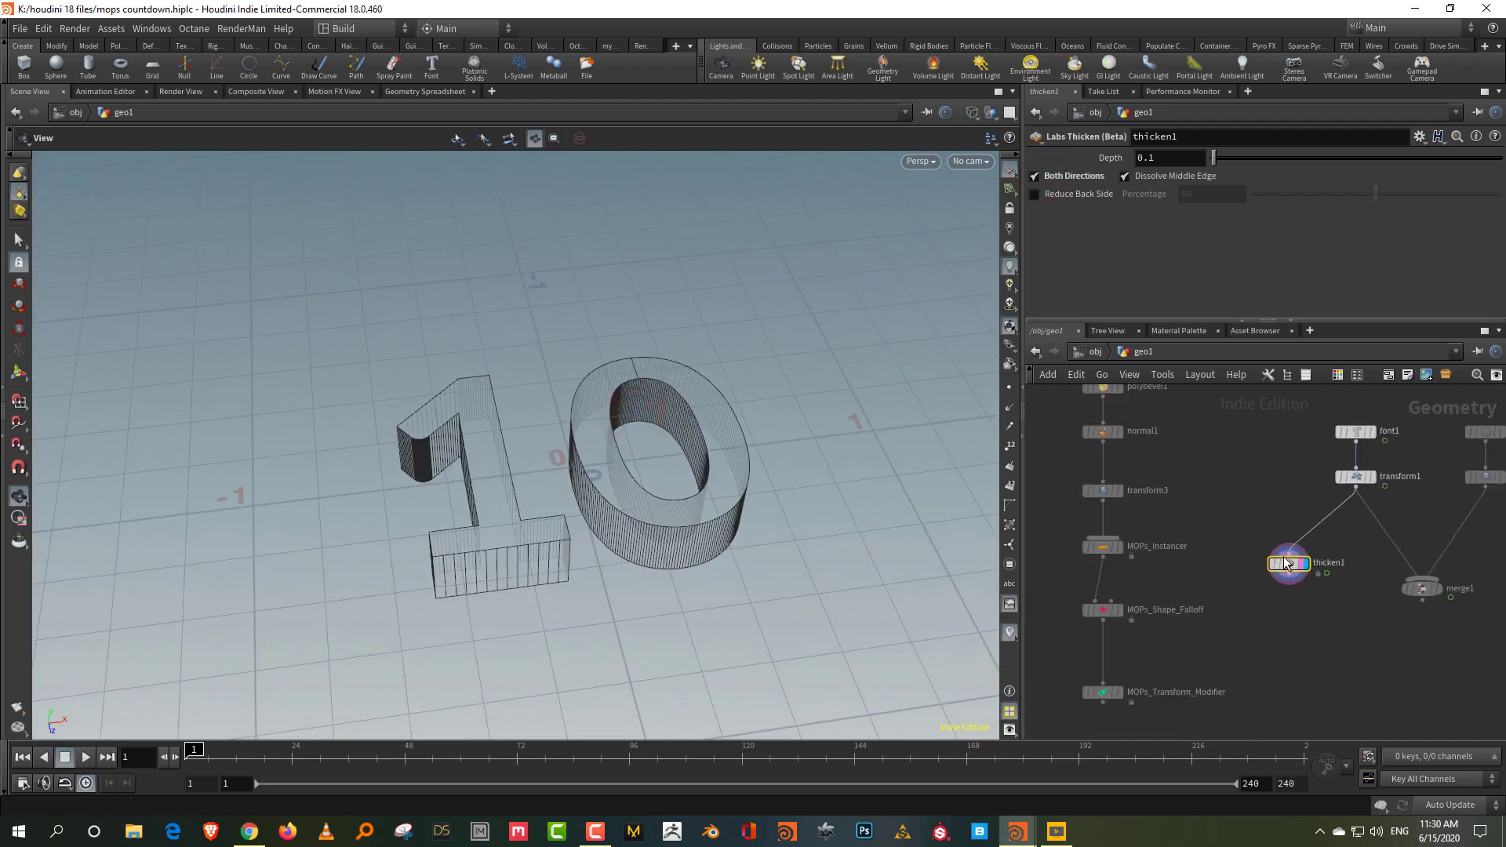
# - Wire MOPs_Transform_Modifier and thicken1 into the first and second inputs of MOPs_Object_Falloff and display the node
pyautogui.moveTo(1285, 563); pyautogui.dragTo(1267, 648)
pyautogui.moveTo(1235, 660); pyautogui.dragTo(1260, 572, button='middle')
pyautogui.scroll(2, 1186, 626)
pyautogui.moveTo(1232, 665); pyautogui.dragTo(1226, 592, button='middle')
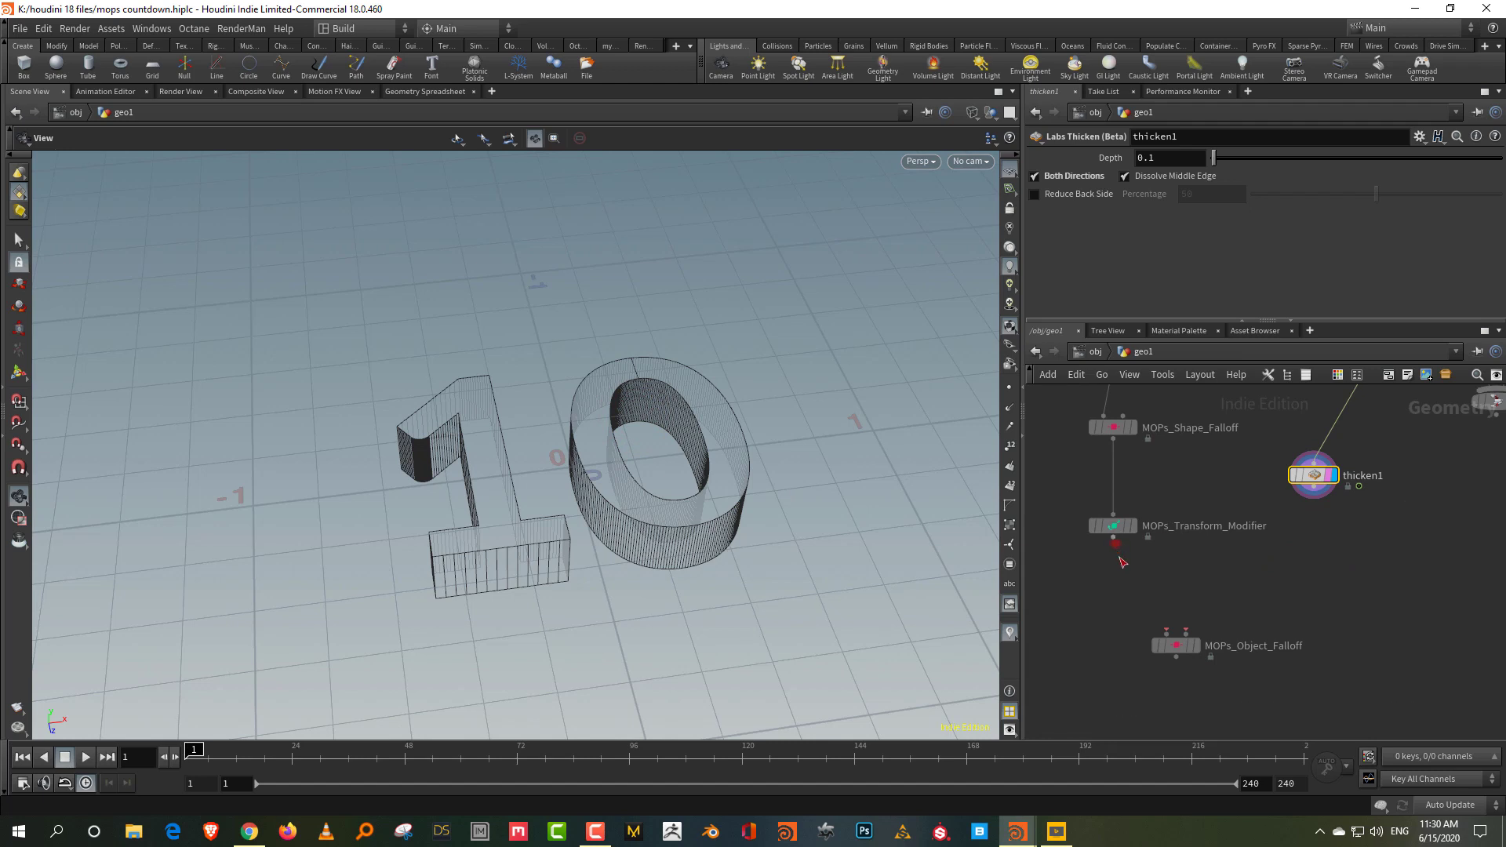
pyautogui.moveTo(1120, 557); pyautogui.dragTo(1166, 632)
pyautogui.click(1195, 644)
pyautogui.click(1191, 645)
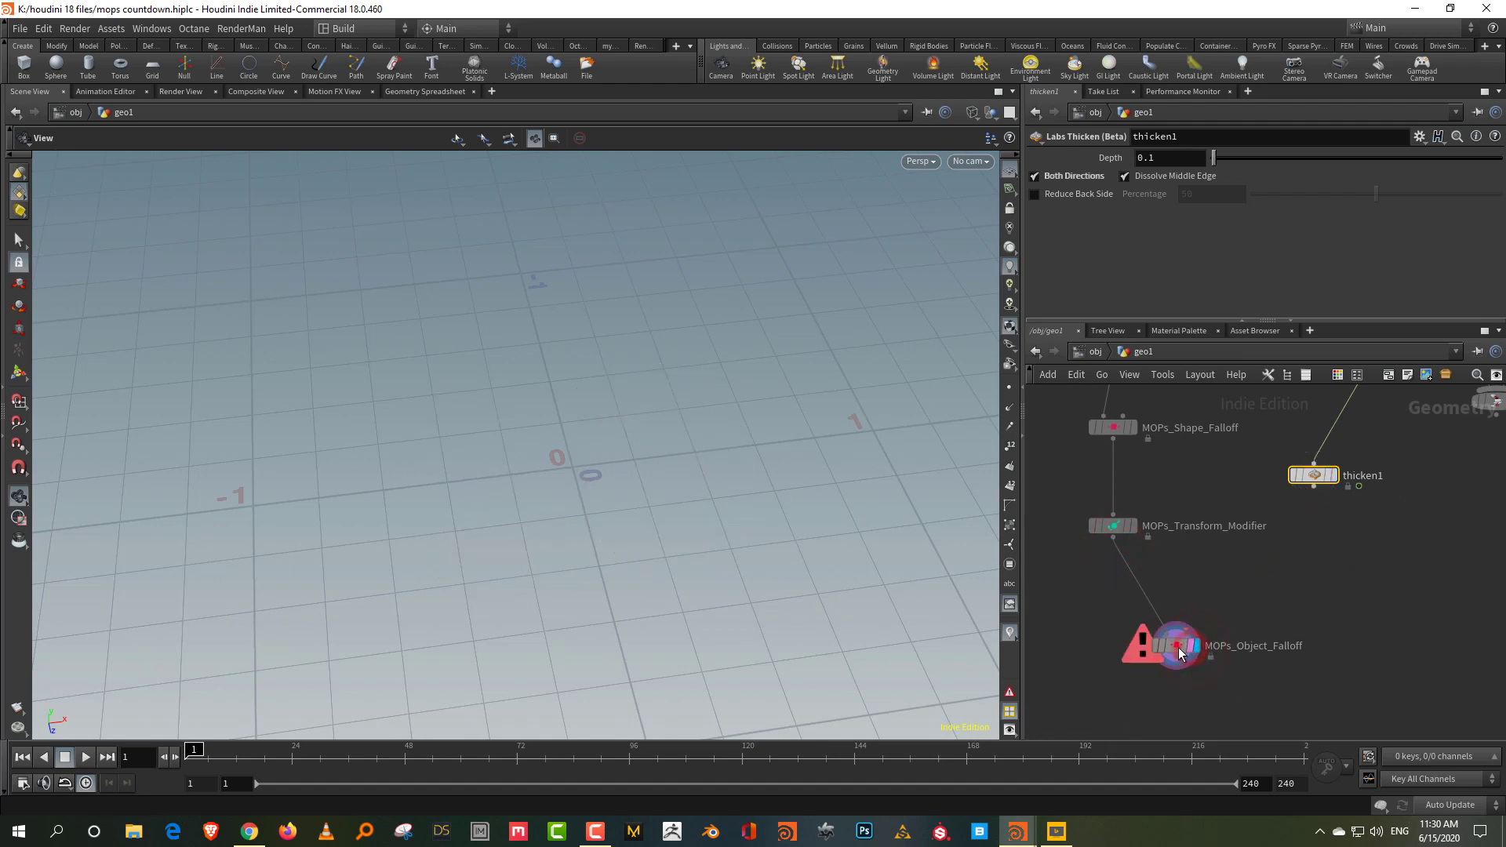
pyautogui.click(1180, 653)
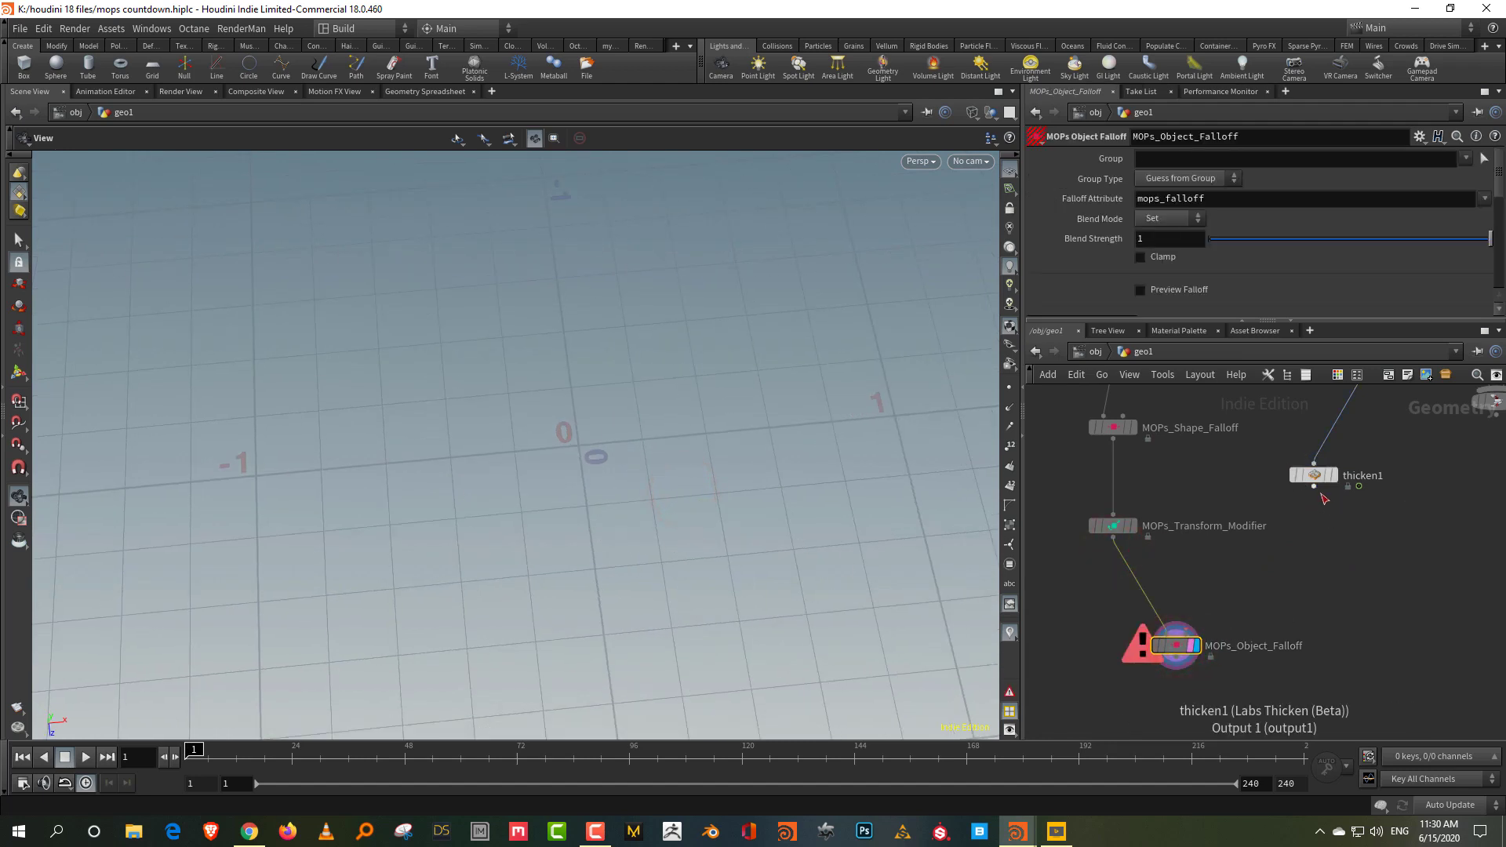
pyautogui.moveTo(1322, 495); pyautogui.dragTo(1292, 609)
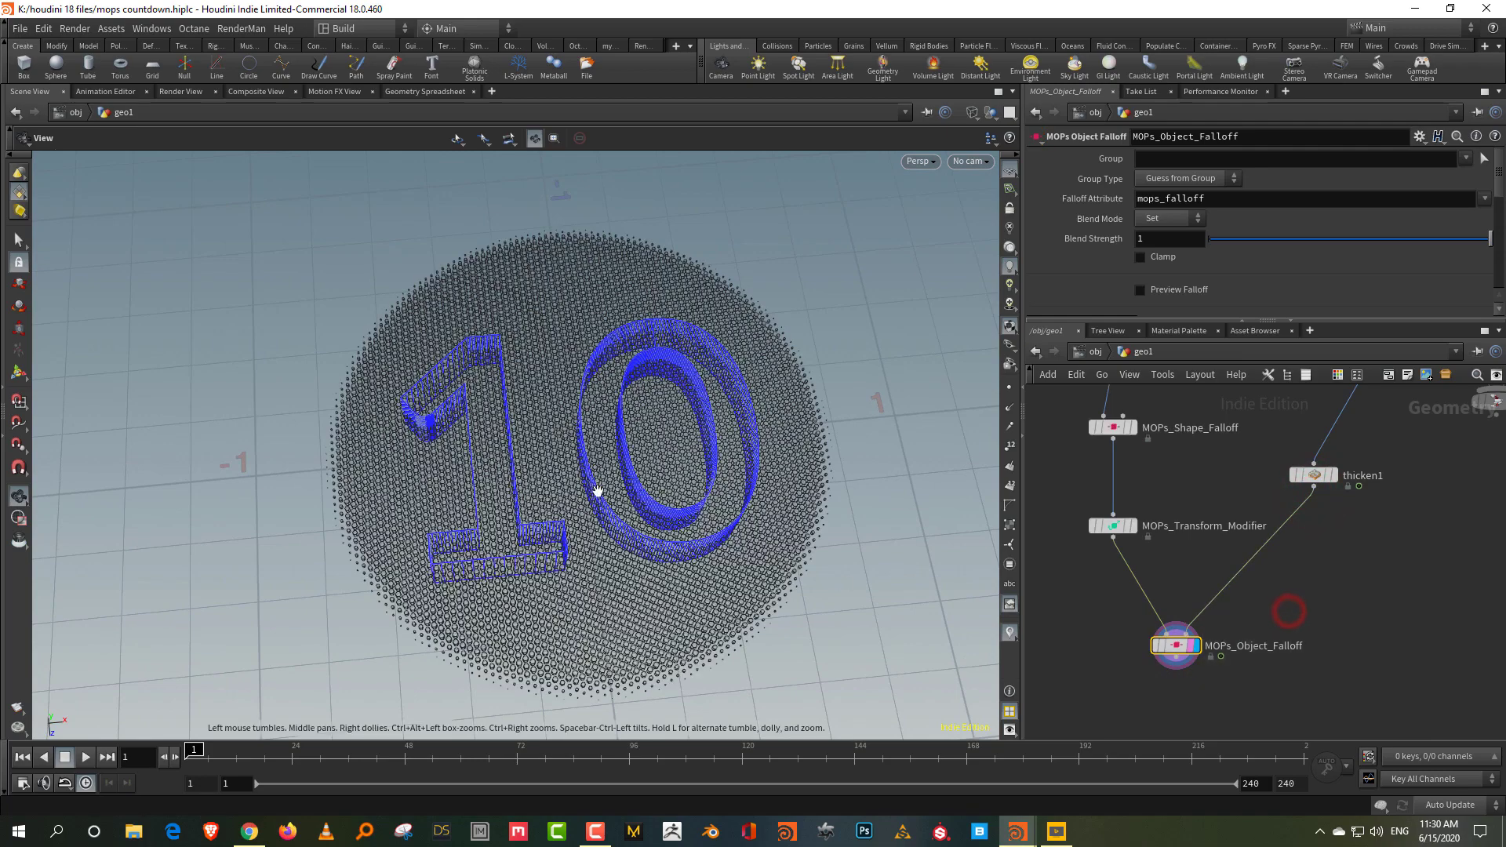
# - Turn on Preview Falloff for MOPs_Object_Falloff and view the number area up close
pyautogui.moveTo(597, 491); pyautogui.dragTo(720, 514)
pyautogui.scroll(10, 721, 514)
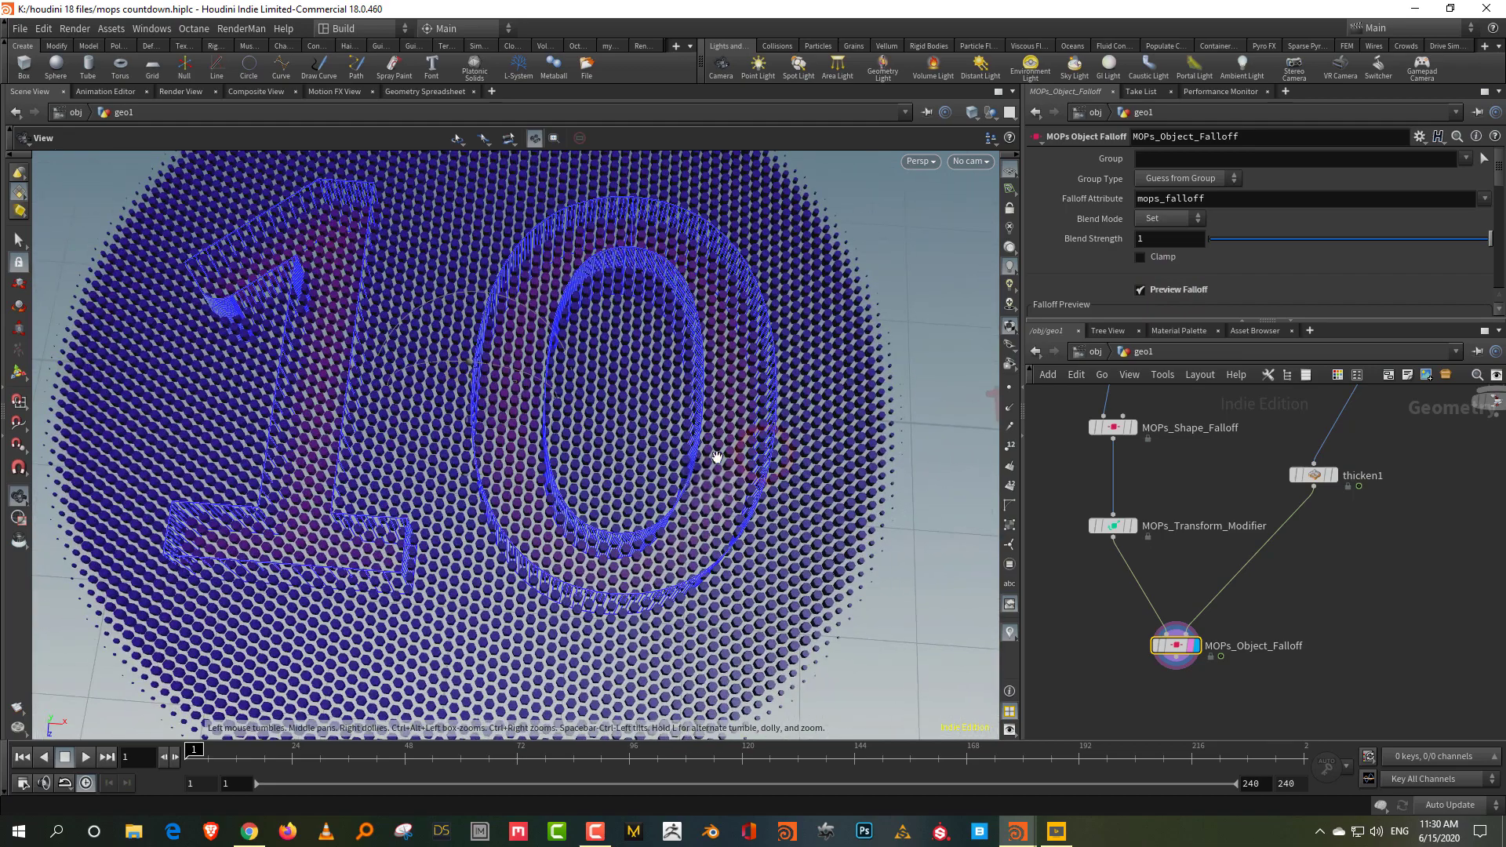
pyautogui.press('Return')
# - Enable Fit in the remap of MOPs_Object_Falloff and set its input maximum to 0.048
pyautogui.moveTo(1190, 320); pyautogui.dragTo(1191, 494)
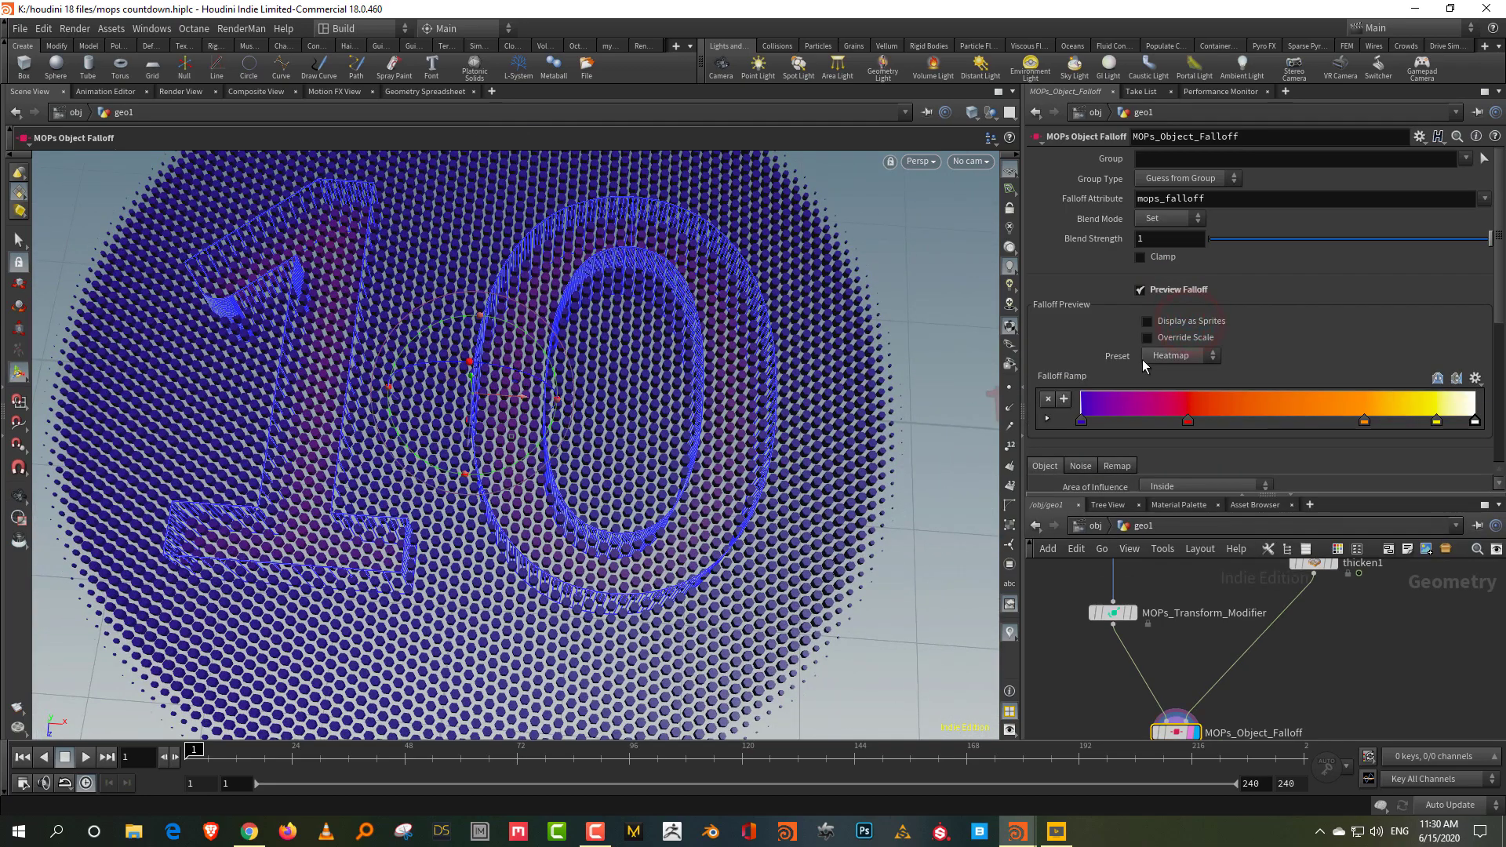
pyautogui.scroll(-3, 1143, 359)
pyautogui.click(1117, 355)
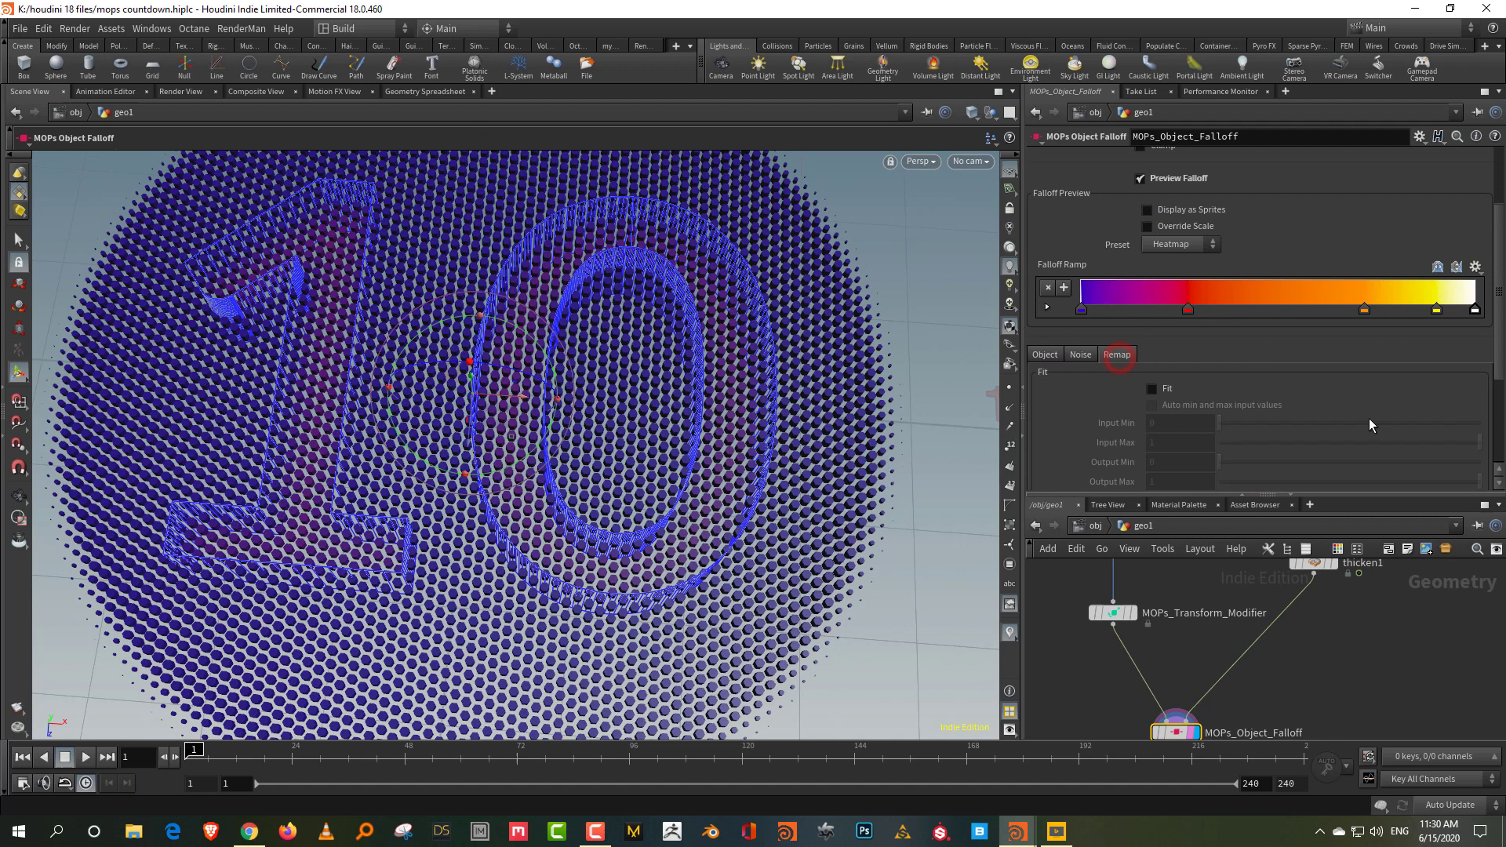
pyautogui.click(1152, 389)
pyautogui.moveTo(1470, 449); pyautogui.dragTo(1214, 318)
# - Add a MOPs Transform Modifier after MOPs_Object_Falloff and display it
pyautogui.moveTo(1220, 690); pyautogui.dragTo(1233, 582, button='middle')
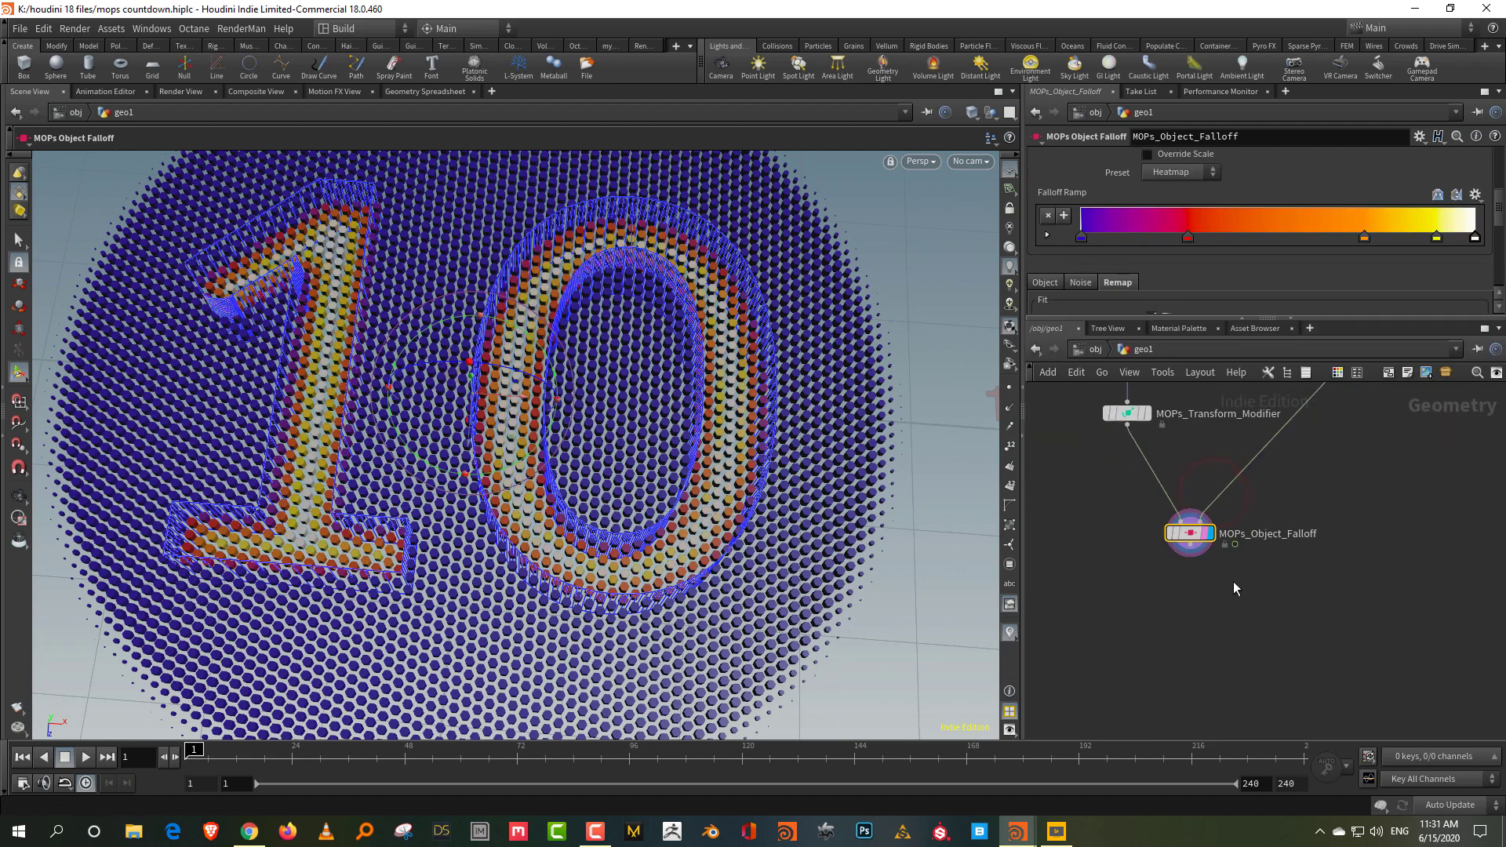
pyautogui.click(1223, 582)
pyautogui.press('Tab')
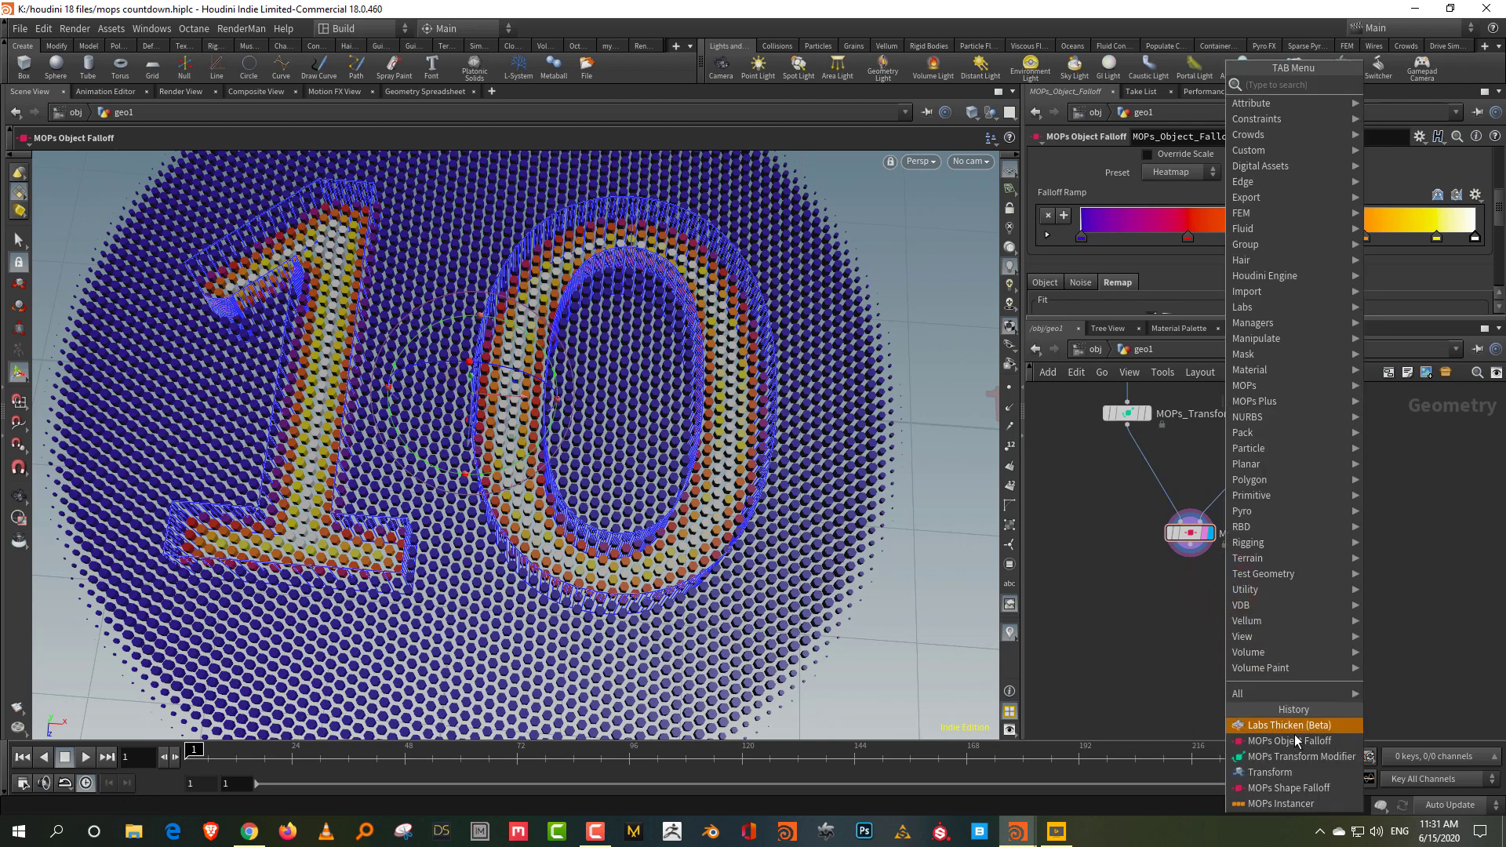
pyautogui.click(1302, 757)
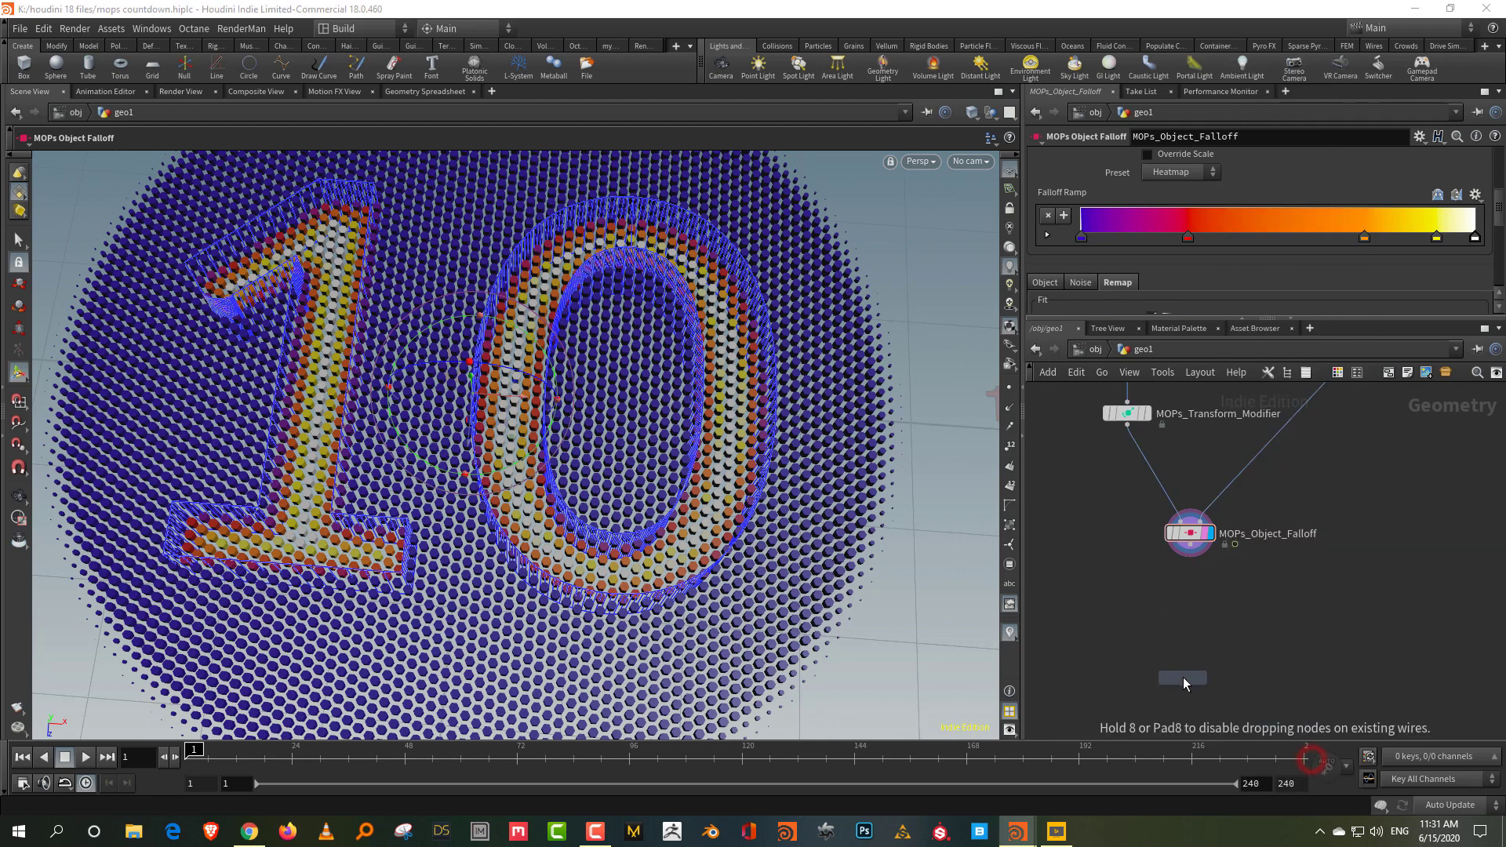
pyautogui.click(1181, 643)
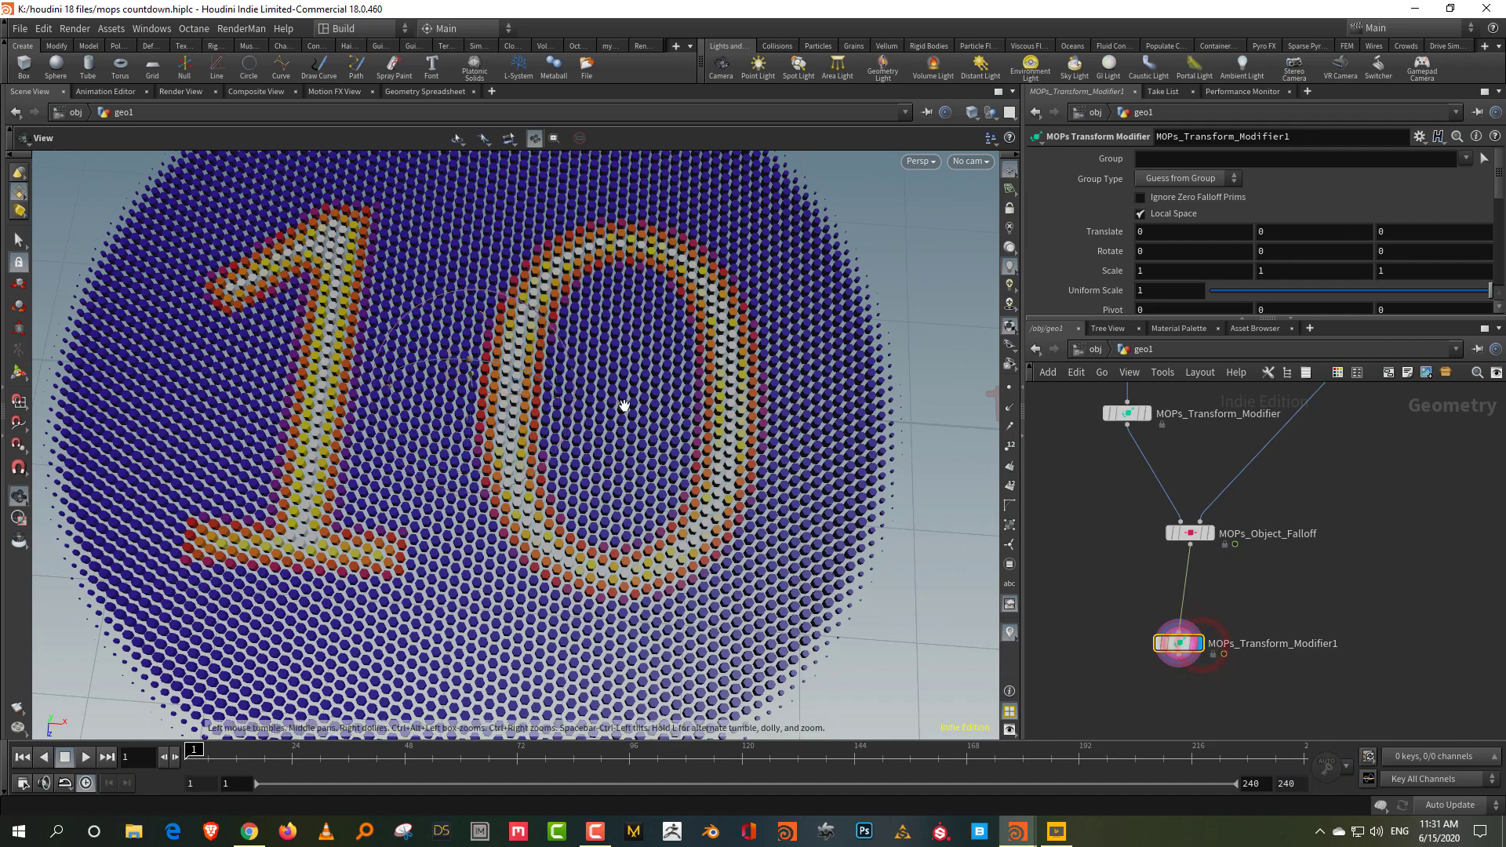
# - Set the Y scale of MOPs_Transform_Modifier1 to 3.4 so the number's tiles rise
pyautogui.keyDown('alt'); pyautogui.moveTo(625, 402); pyautogui.dragTo(659, 356); pyautogui.keyUp('alt')
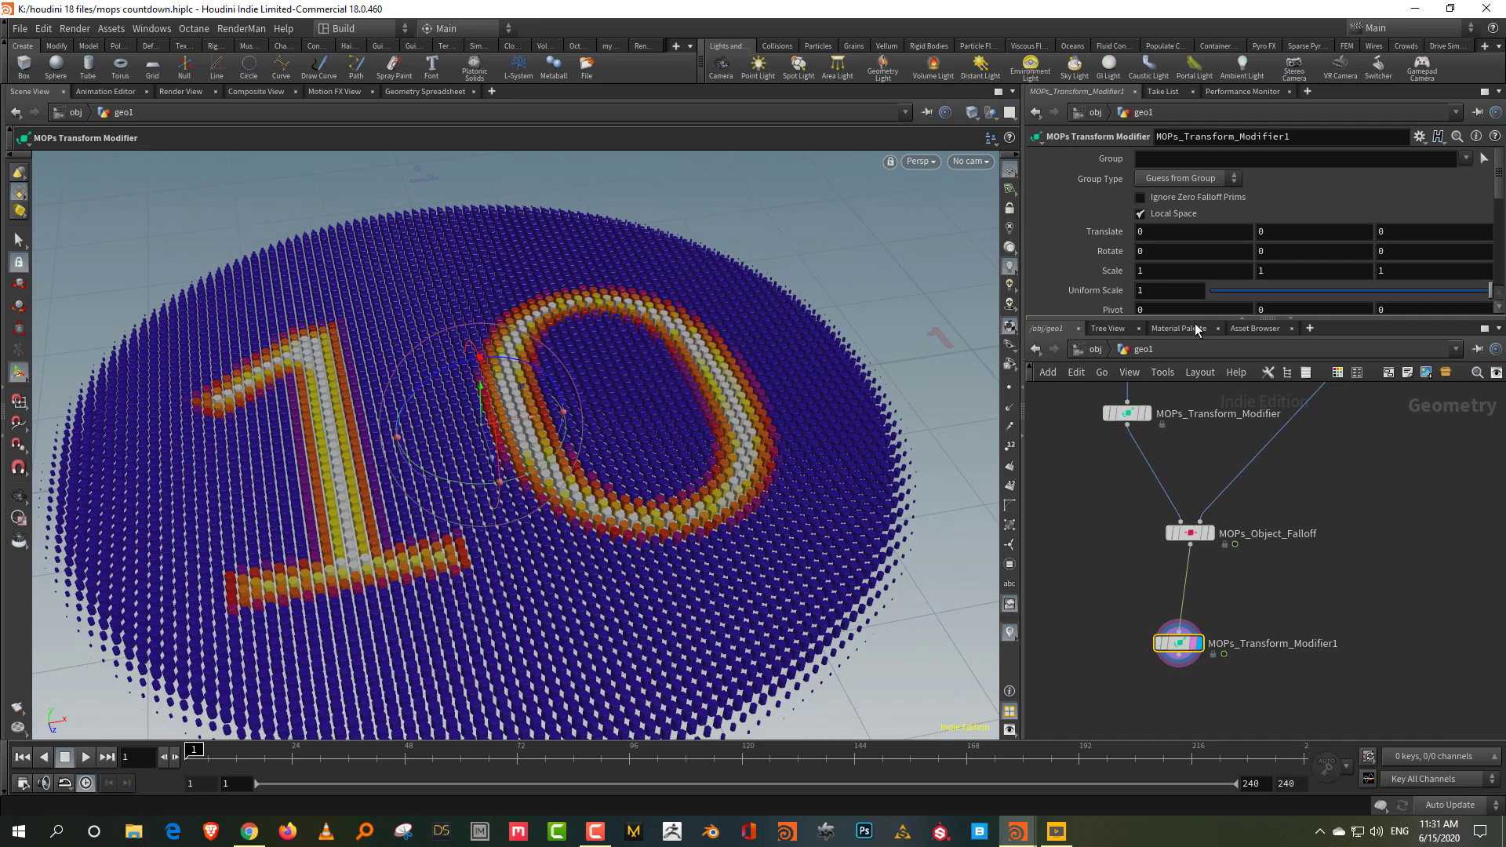
pyautogui.moveTo(1194, 318); pyautogui.dragTo(1194, 396)
pyautogui.moveTo(1281, 272); pyautogui.dragTo(1461, 256, button='middle')
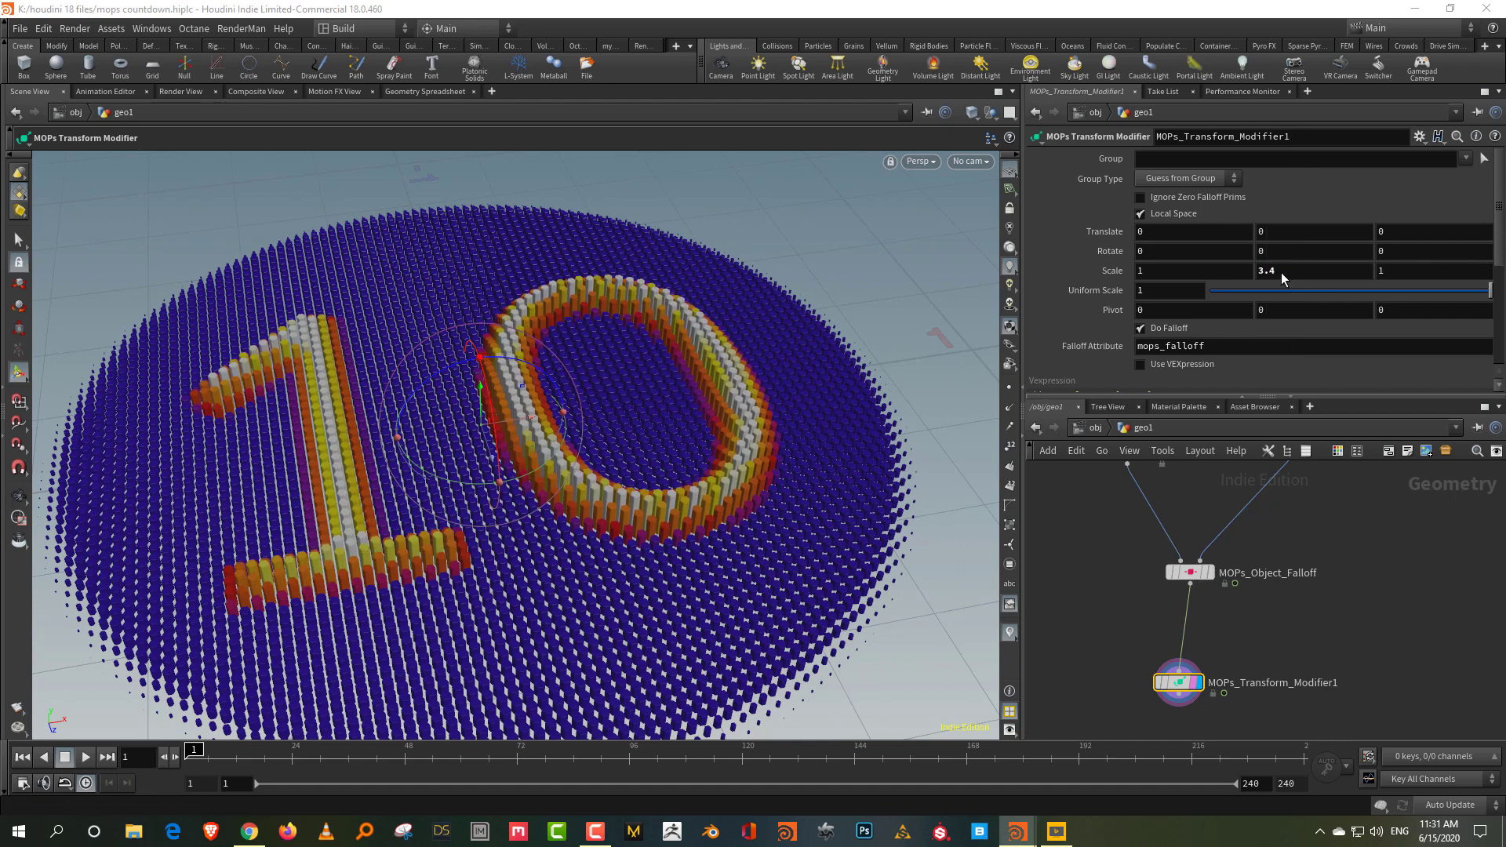
pyautogui.keyDown('alt'); pyautogui.moveTo(710, 377); pyautogui.dragTo(767, 297); pyautogui.keyUp('alt')
# - Add a MOPs Randomize node after MOPs_Transform_Modifier1 and display it
pyautogui.moveTo(1255, 639); pyautogui.dragTo(1241, 541, button='middle')
pyautogui.rightClick(1244, 535)
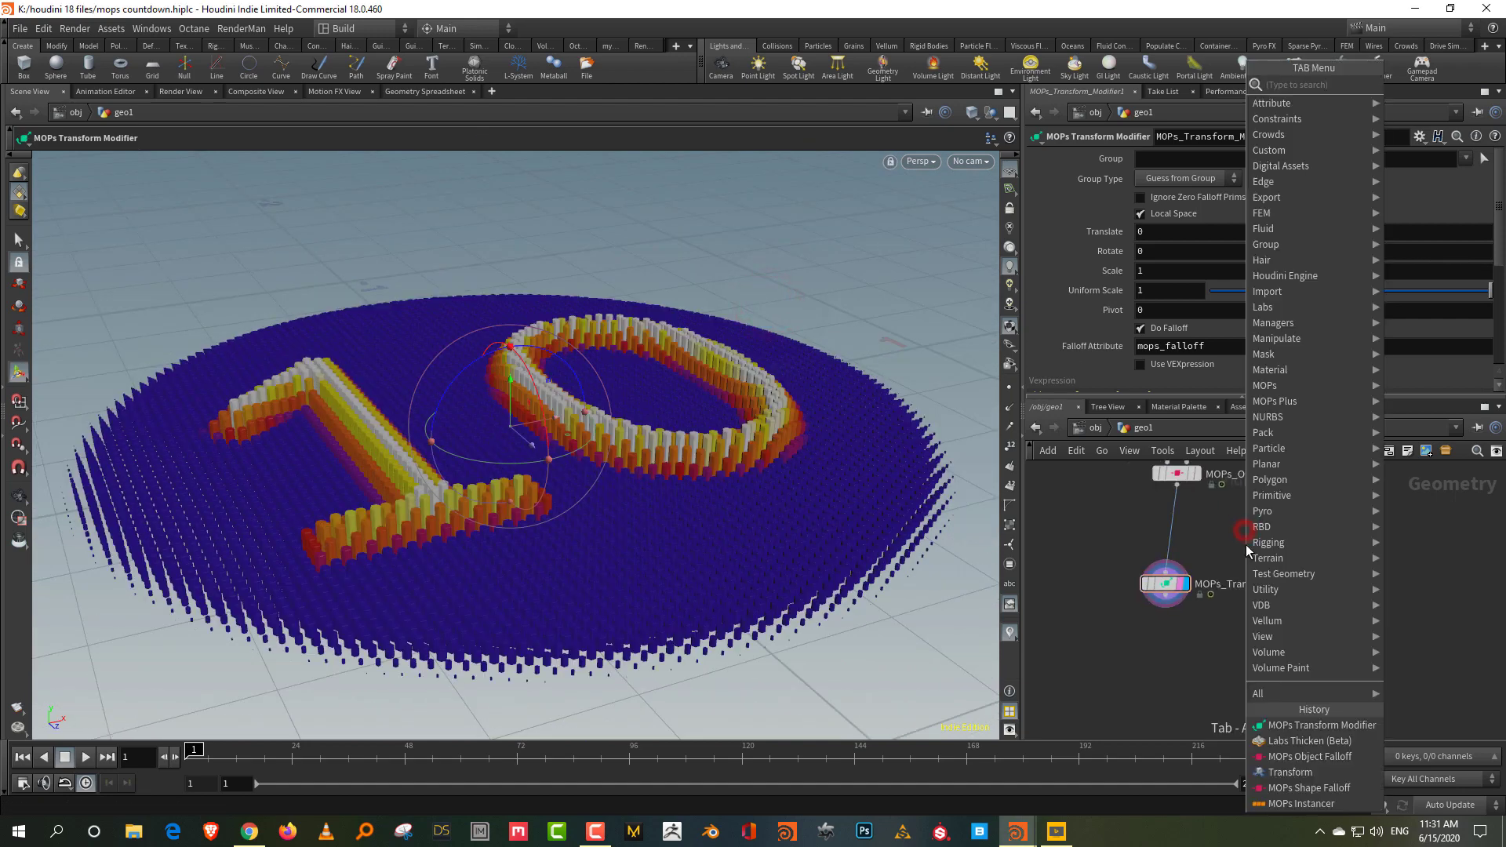
pyautogui.write('random')
pyautogui.click(1427, 98)
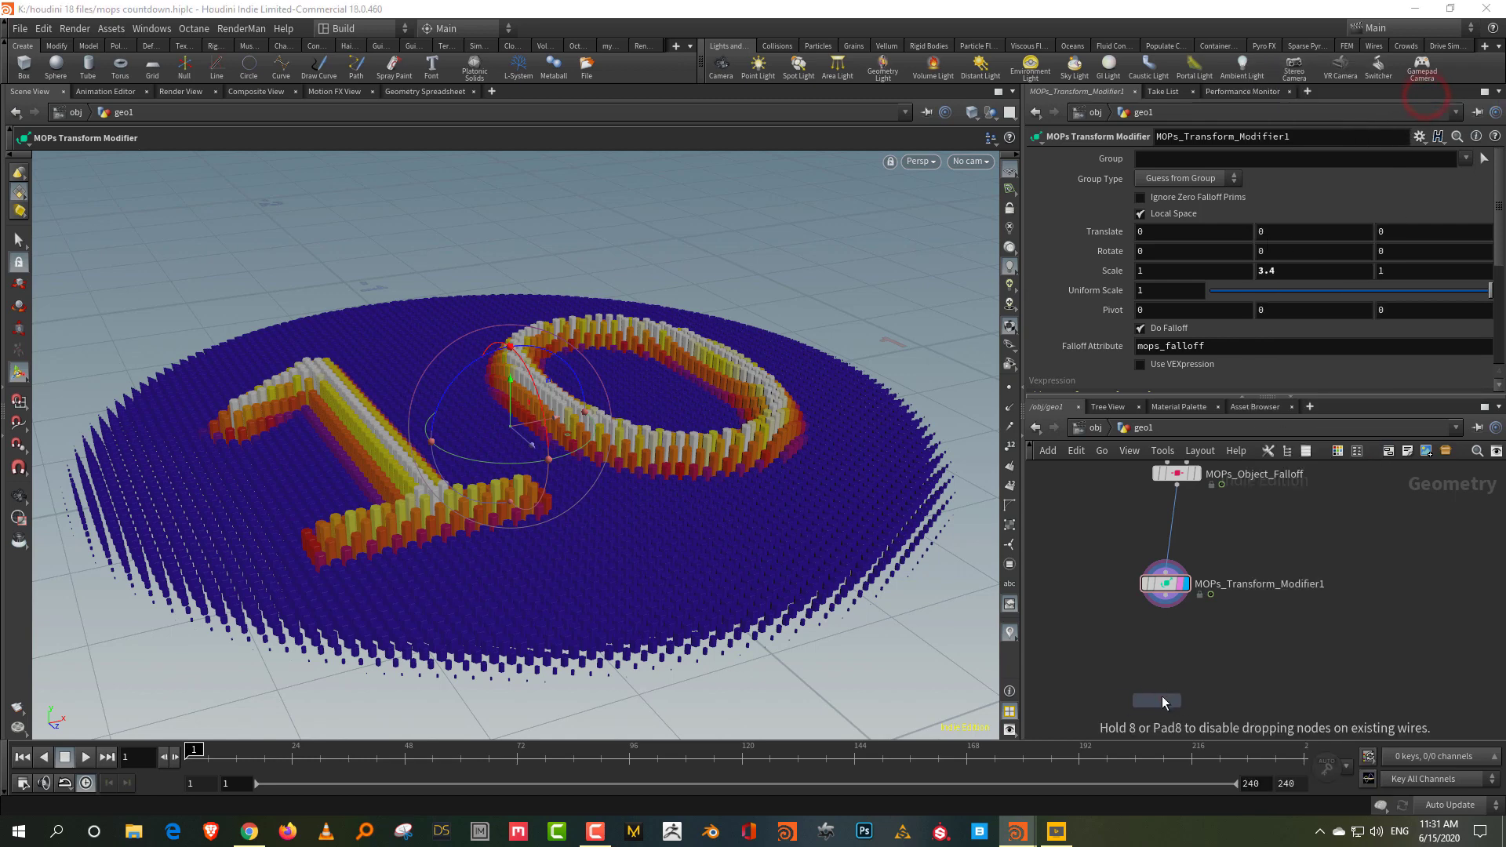
pyautogui.click(1162, 698)
pyautogui.moveTo(1166, 596); pyautogui.dragTo(1166, 684)
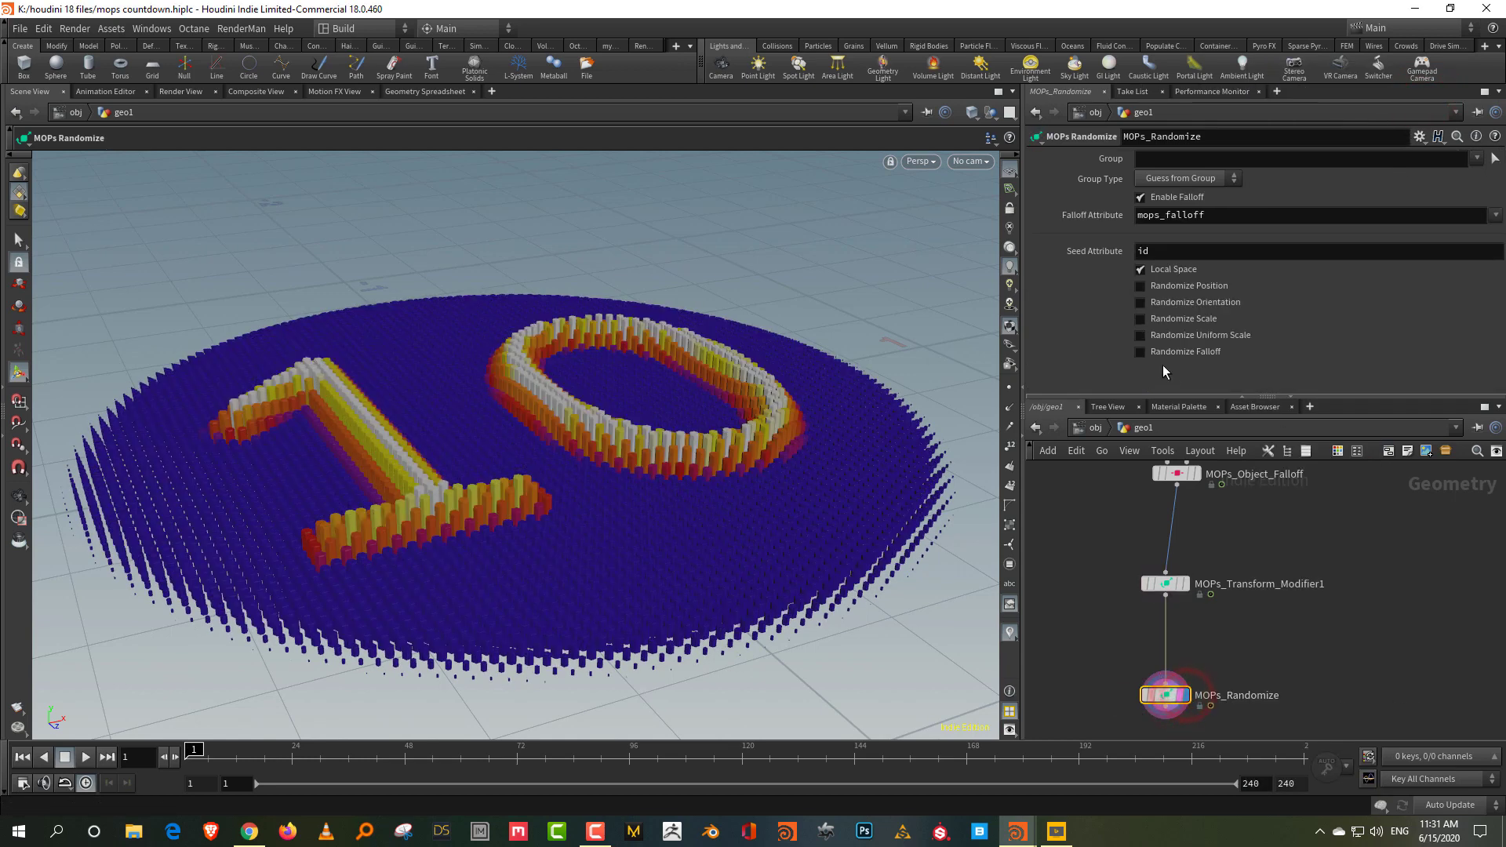
# - Enable Randomize Scale on MOPs_Randomize and inspect the number's tiles
pyautogui.click(1174, 404)
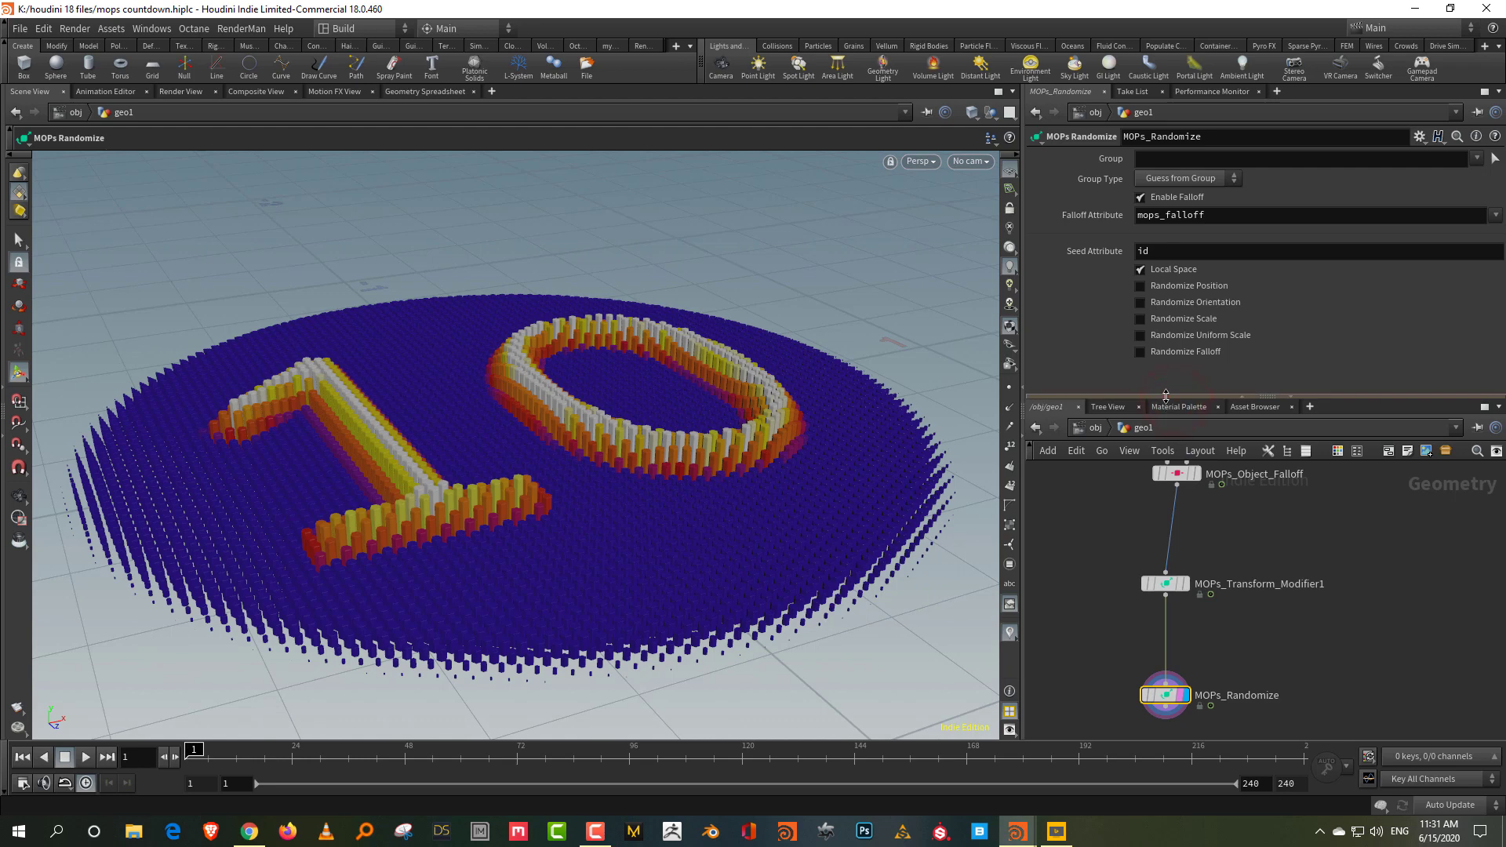
pyautogui.moveTo(1166, 396); pyautogui.dragTo(1166, 468)
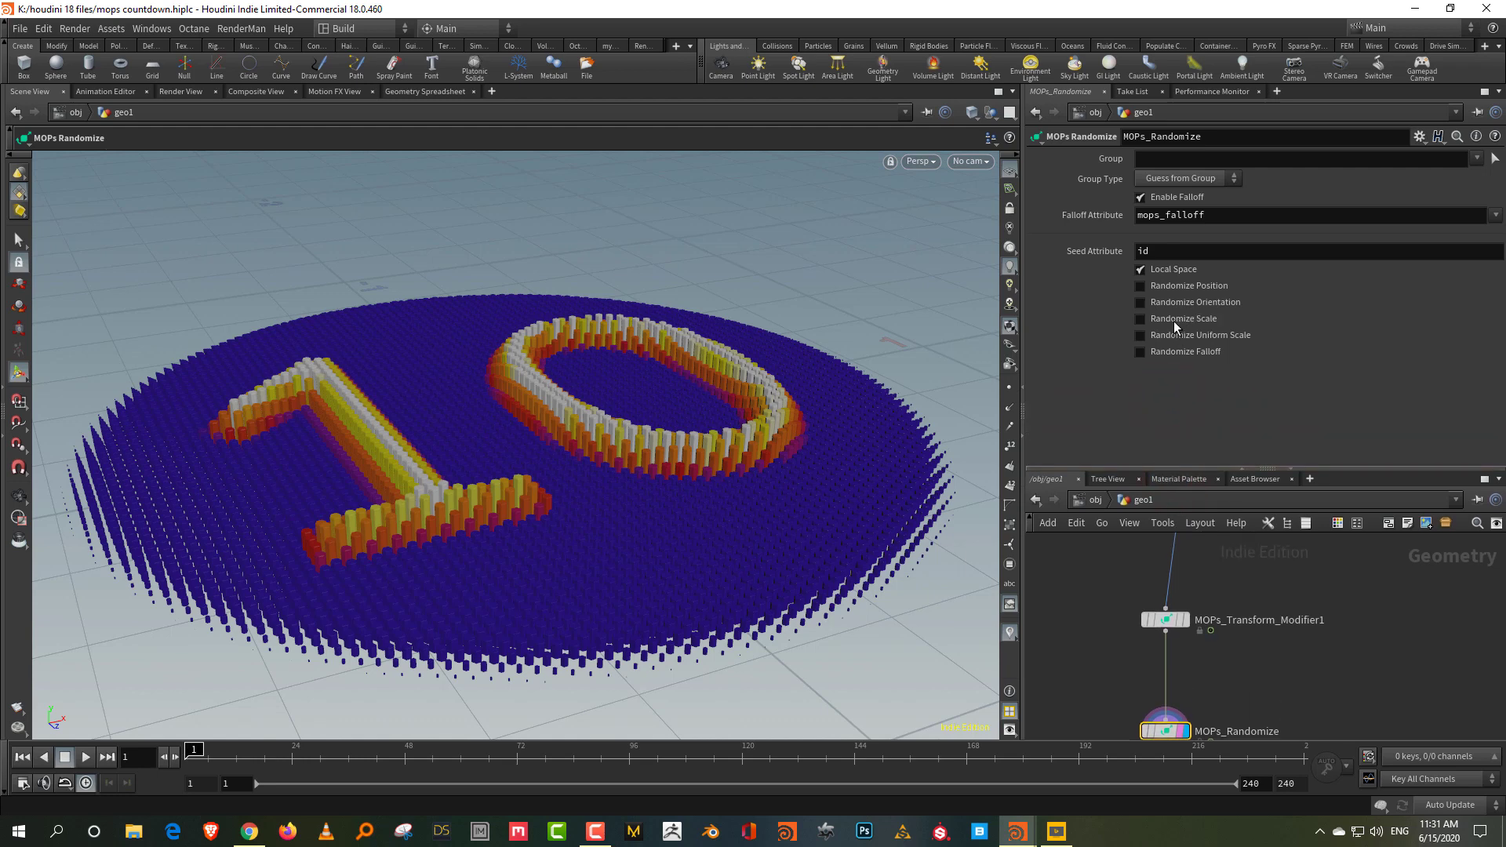
pyautogui.click(1173, 321)
pyautogui.press('Escape')
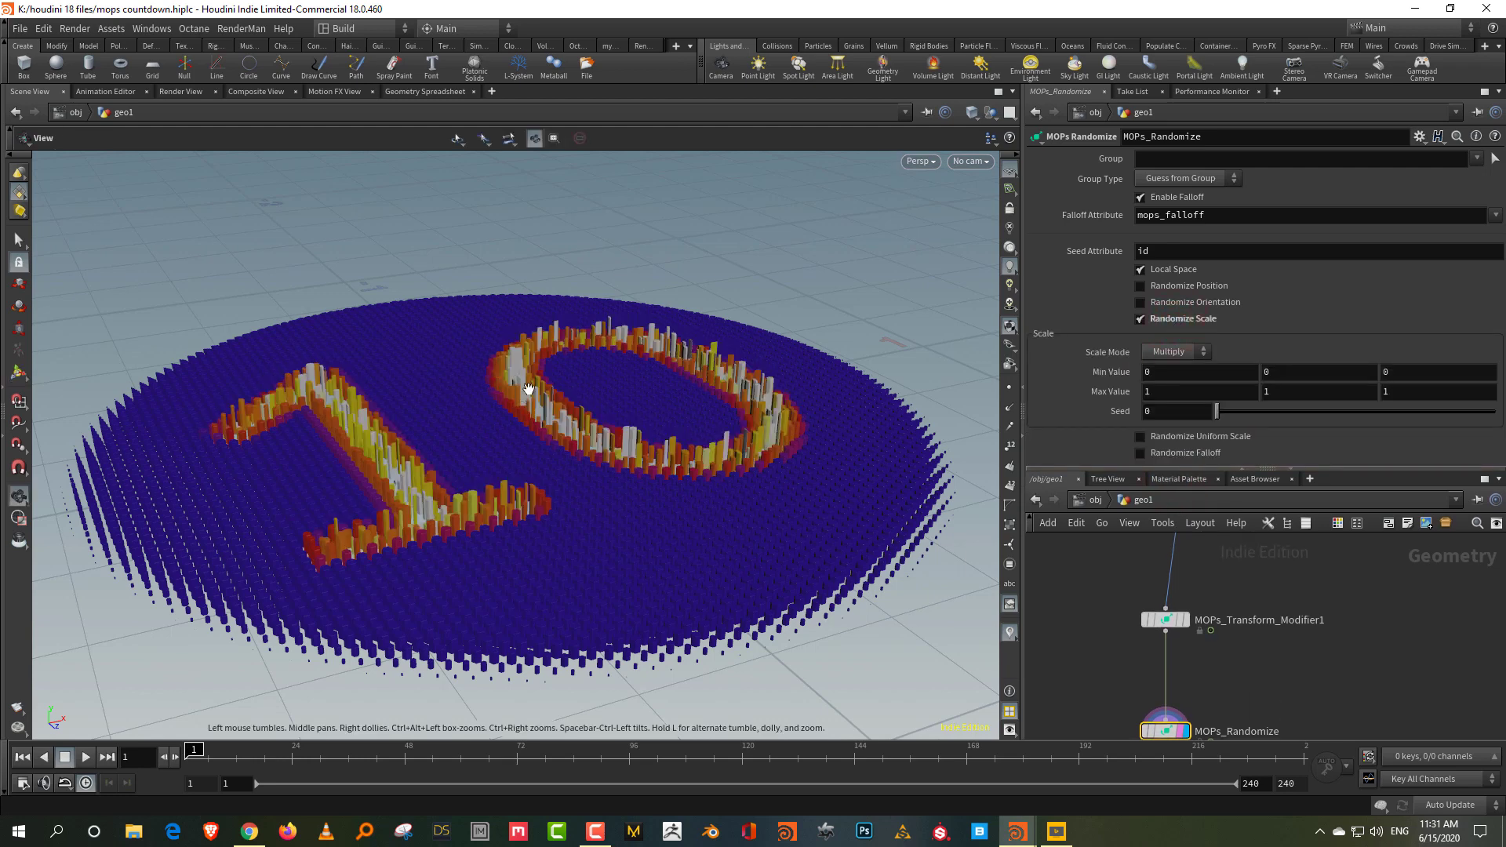
pyautogui.keyDown('alt'); pyautogui.moveTo(529, 390); pyautogui.dragTo(527, 416); pyautogui.keyUp('alt')
# - Set the X and Z minimum values of the randomized scale to 1 and adjust the Y minimum
pyautogui.doubleClick(1164, 373)
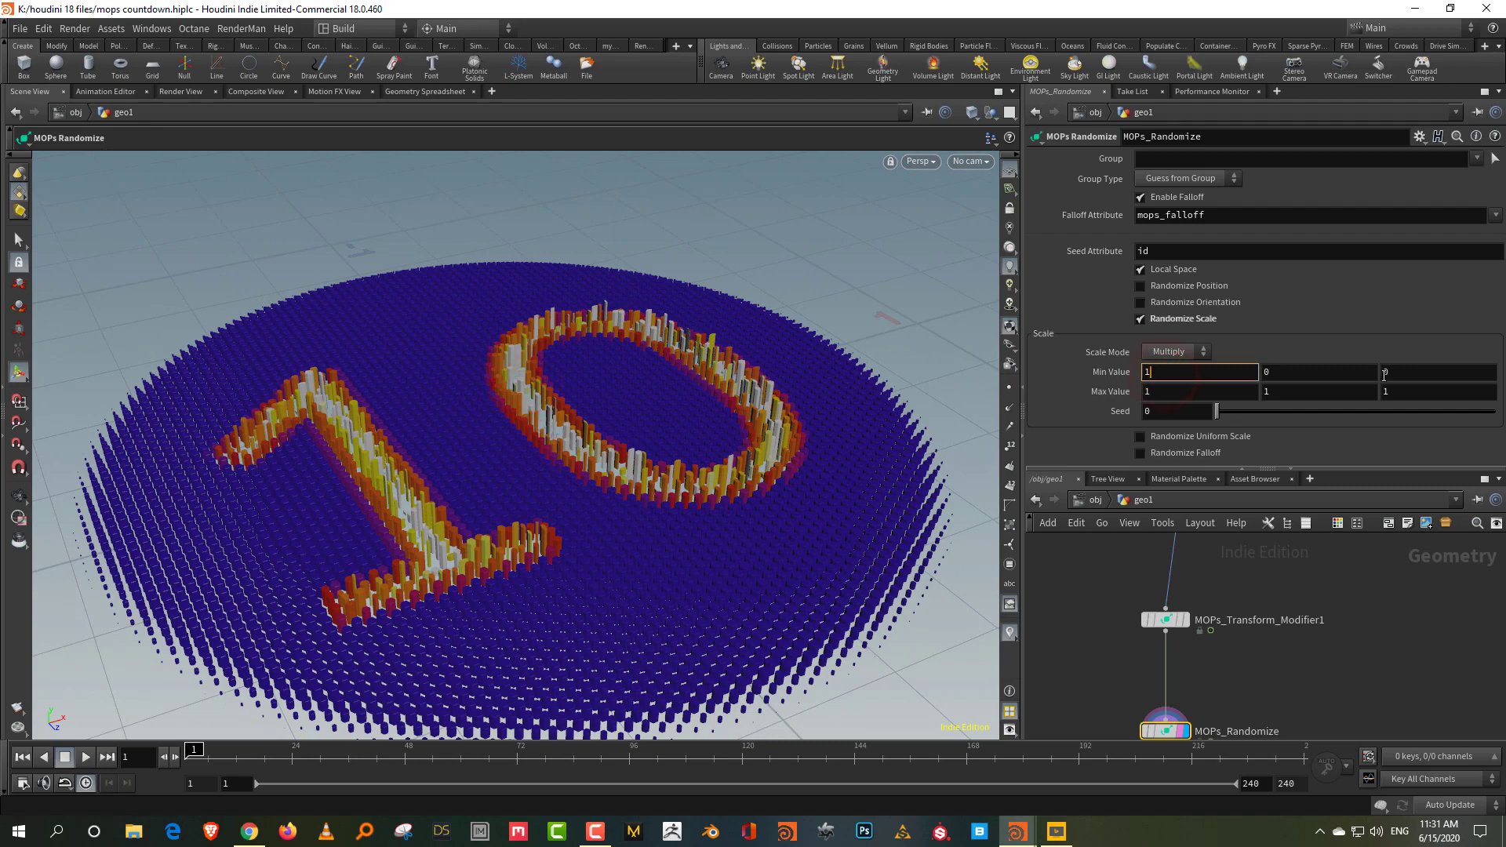
pyautogui.write('1')
pyautogui.doubleClick(1386, 374)
pyautogui.press('Return')
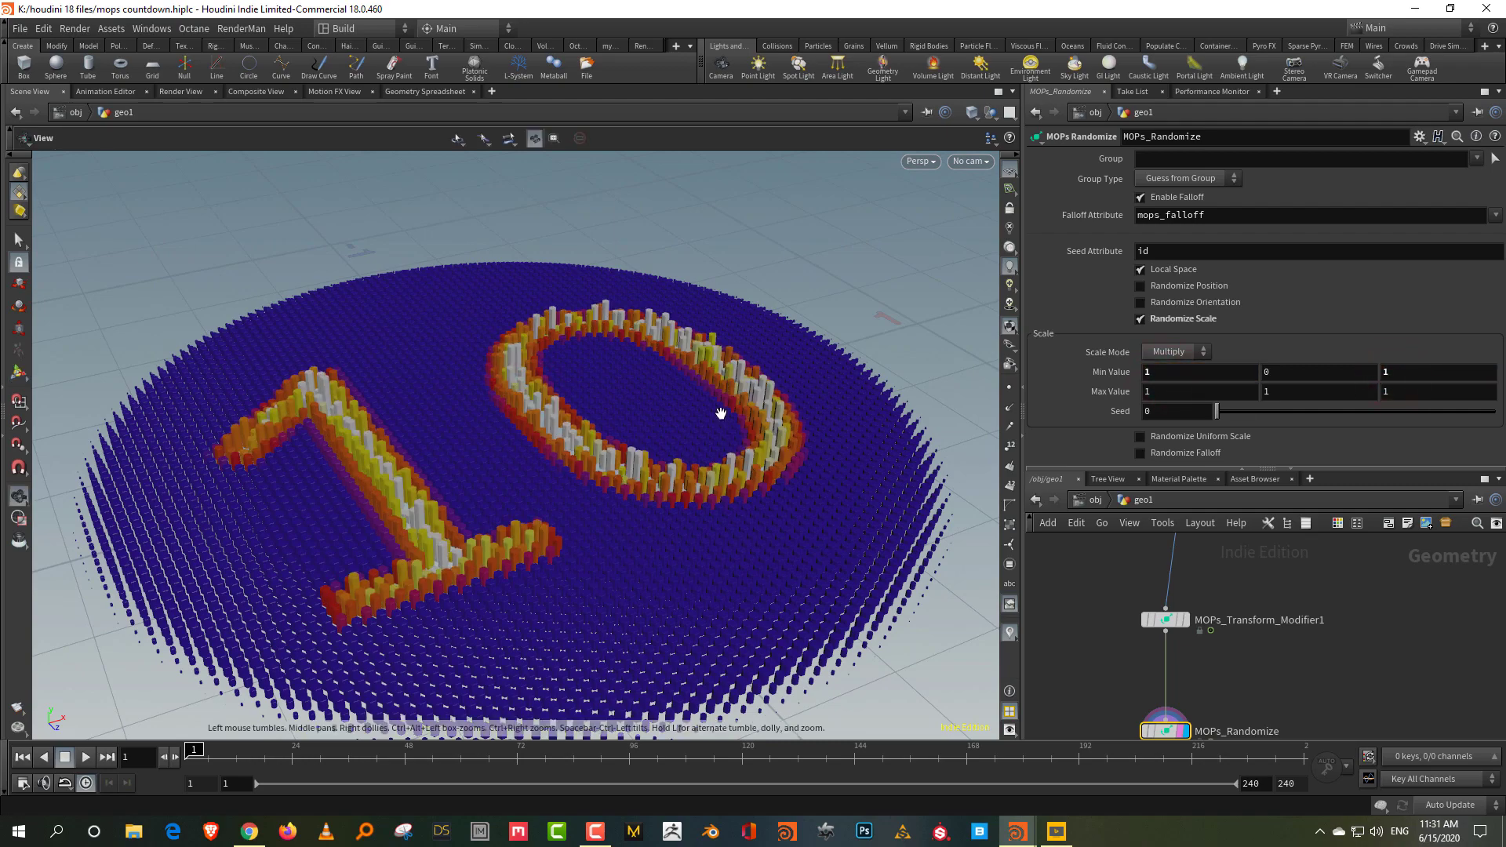
pyautogui.keyDown('alt'); pyautogui.moveTo(718, 420); pyautogui.dragTo(680, 471); pyautogui.keyUp('alt')
pyautogui.moveTo(313, 405); pyautogui.dragTo(814, 329)
pyautogui.press('Return')
pyautogui.moveTo(1295, 377); pyautogui.dragTo(1334, 380, button='middle')
pyautogui.keyDown('alt'); pyautogui.moveTo(599, 442); pyautogui.dragTo(561, 541); pyautogui.keyUp('alt')
# - Return to MOPs_Object_Falloff and turn off its Preview Falloff
pyautogui.press('Up')
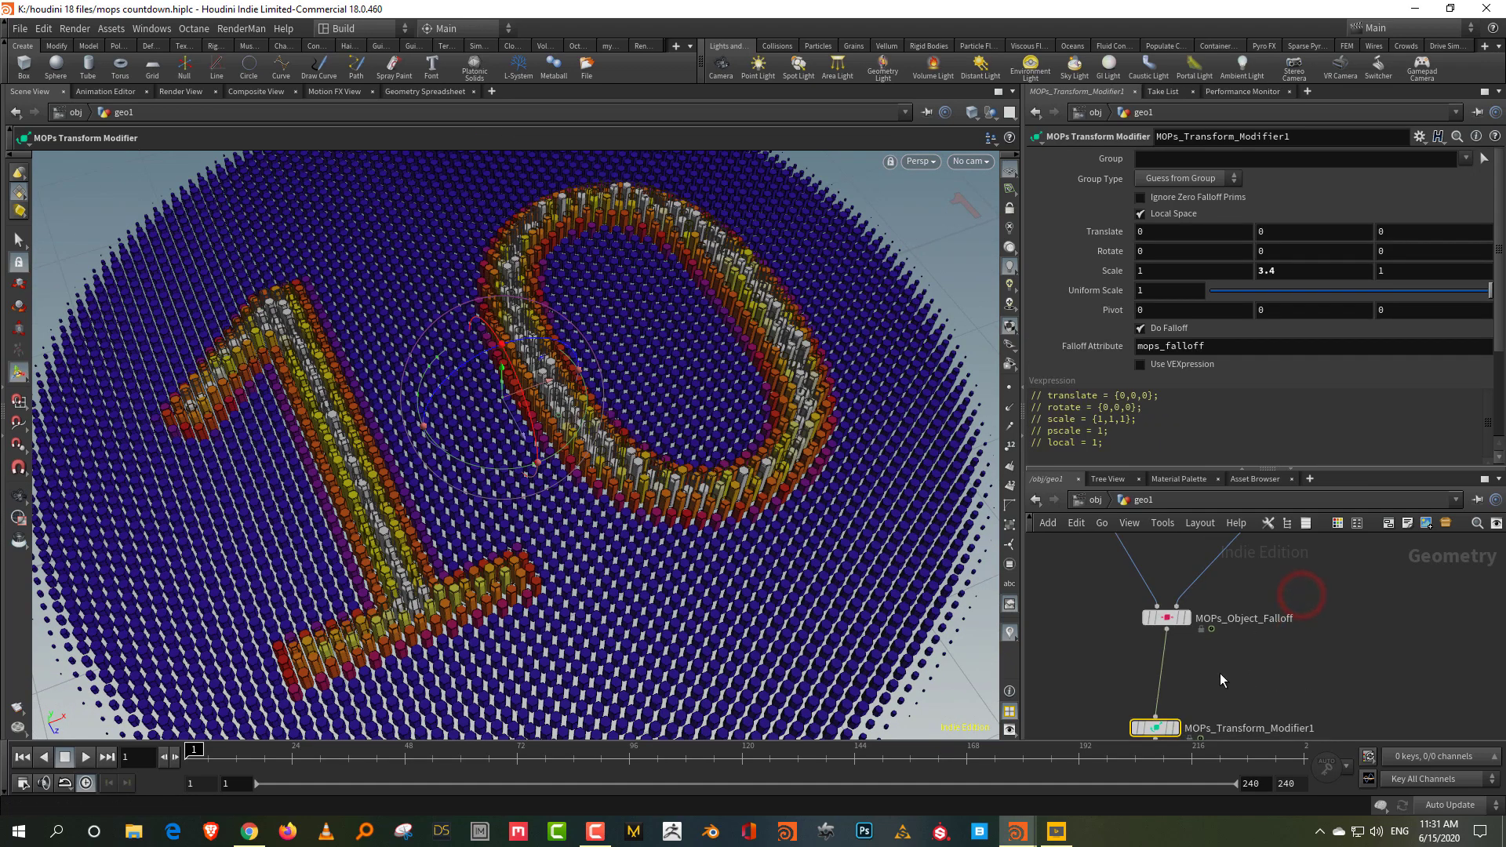
pyautogui.moveTo(1126, 650); pyautogui.dragTo(1301, 586)
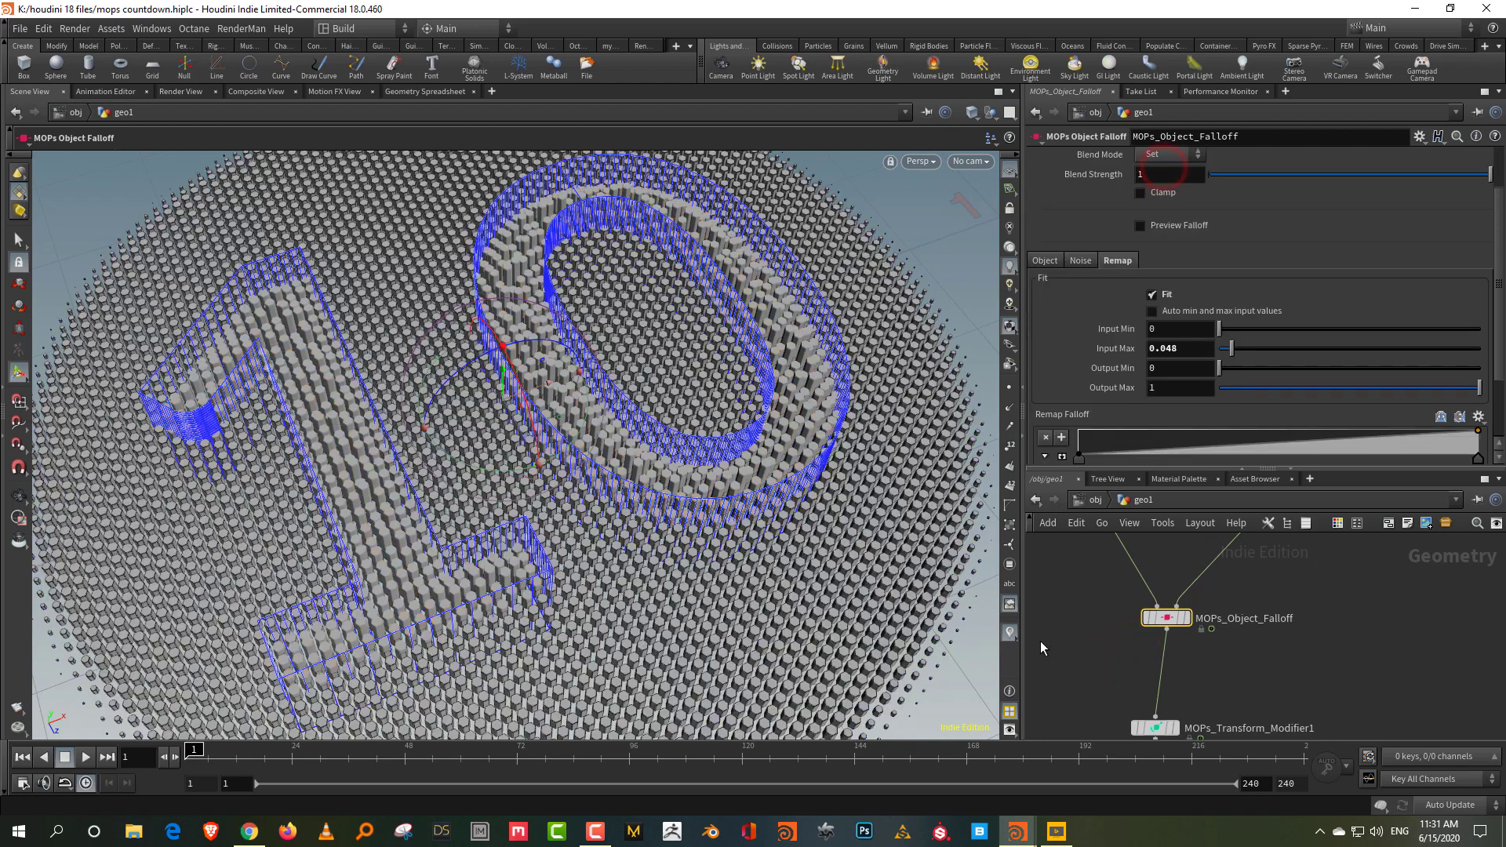
# - Select MOPs_Shape_Falloff and examine the raised 10 on the tiled disc from several angles
pyautogui.click(1288, 636)
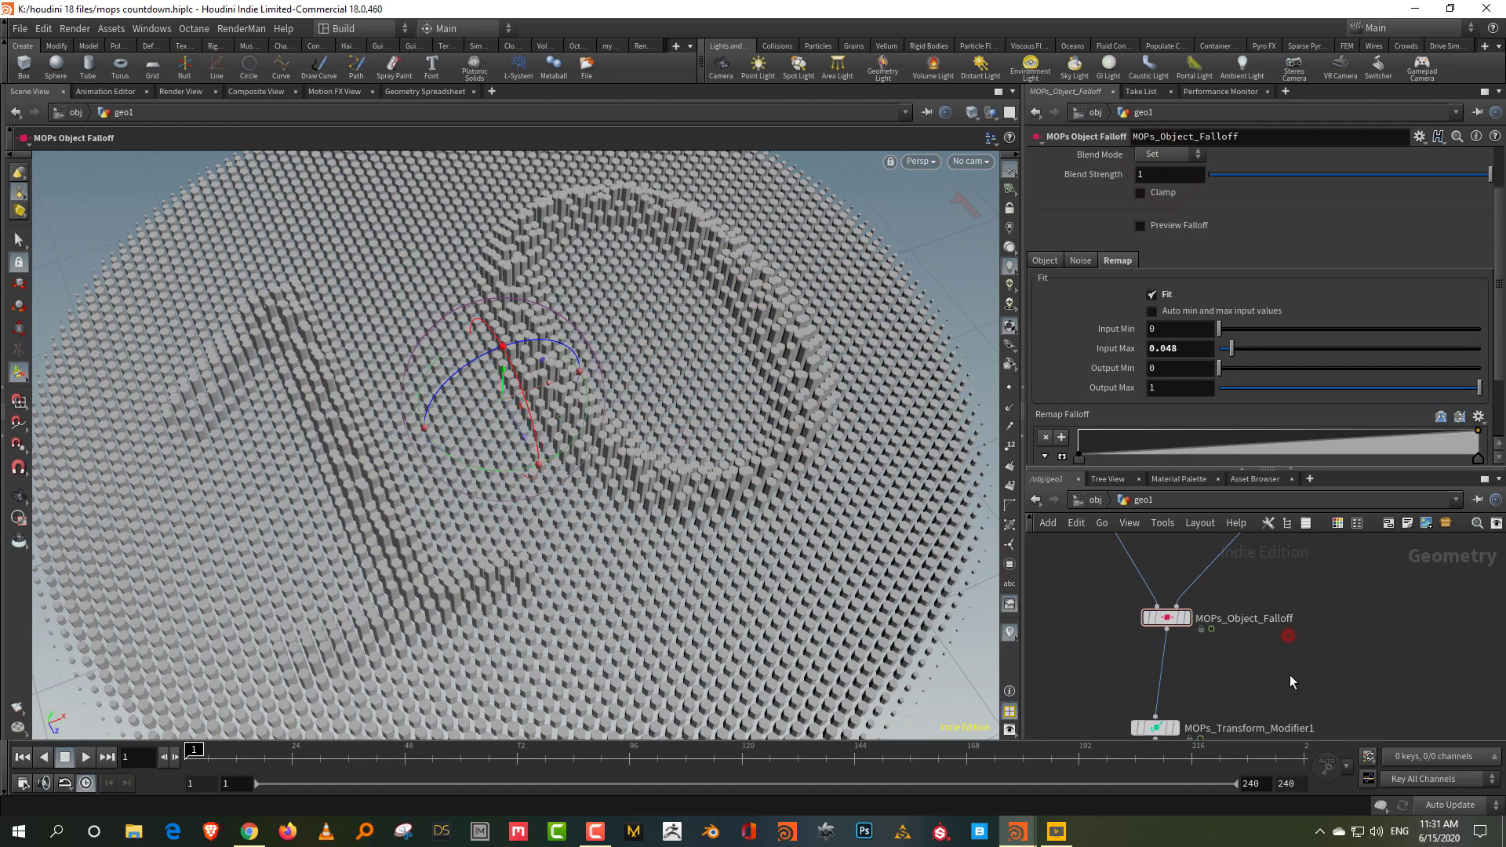
pyautogui.keyDown('alt'); pyautogui.moveTo(667, 554); pyautogui.dragTo(619, 510); pyautogui.keyUp('alt')
pyautogui.moveTo(595, 450); pyautogui.dragTo(706, 612)
pyautogui.moveTo(1339, 550); pyautogui.dragTo(1306, 782, button='middle')
pyautogui.moveTo(1308, 645); pyautogui.dragTo(1446, 572, button='middle')
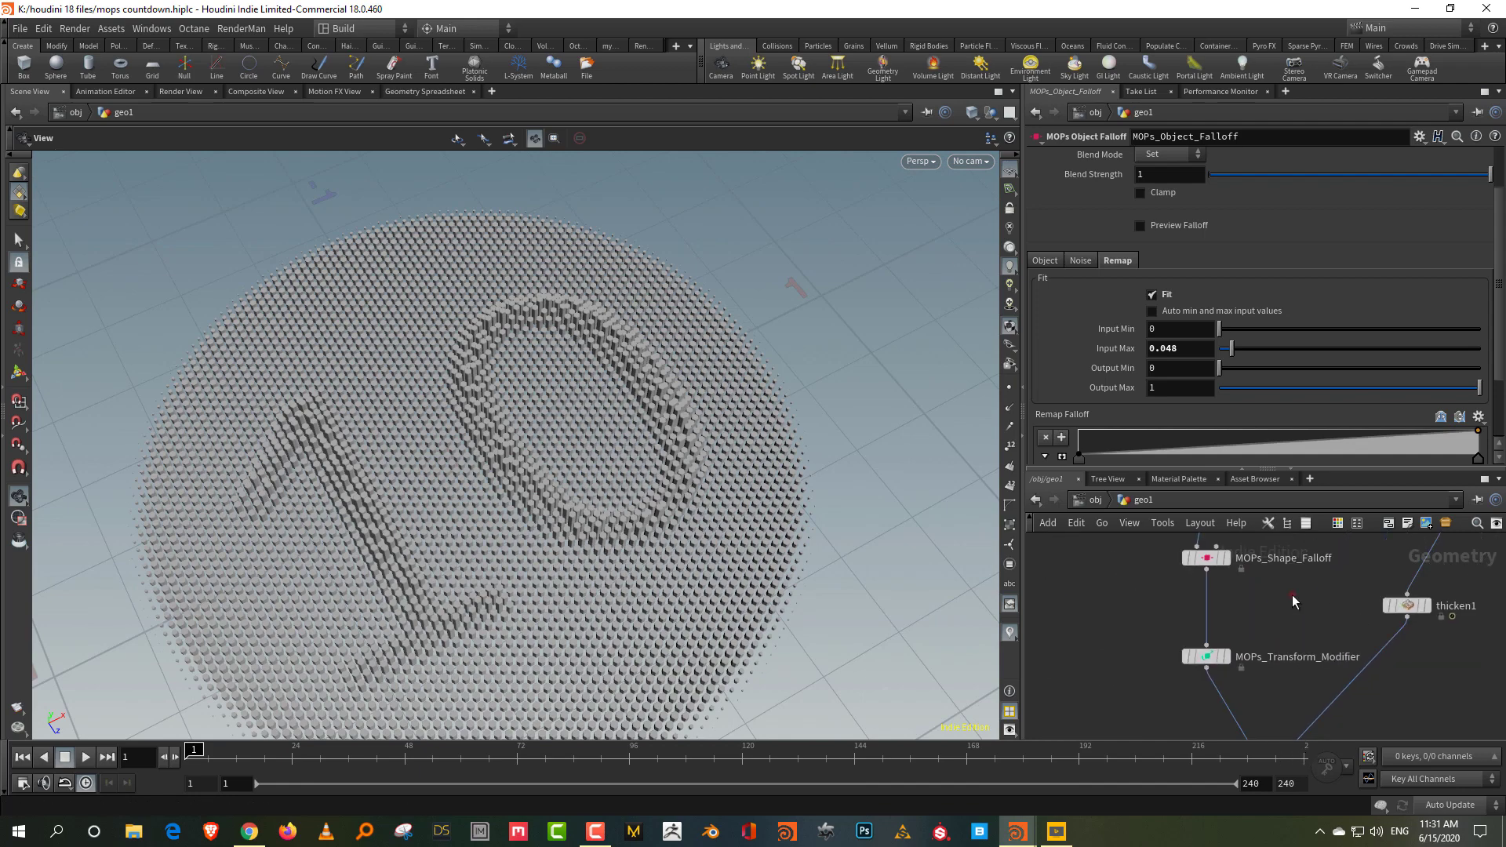
pyautogui.moveTo(1293, 595); pyautogui.dragTo(1155, 547)
pyautogui.moveTo(1247, 394)
pyautogui.mouseDown()
pyautogui.moveTo(1206, 391)
pyautogui.moveTo(1238, 396)
pyautogui.mouseUp()
pyautogui.moveTo(671, 572); pyautogui.dragTo(589, 574)
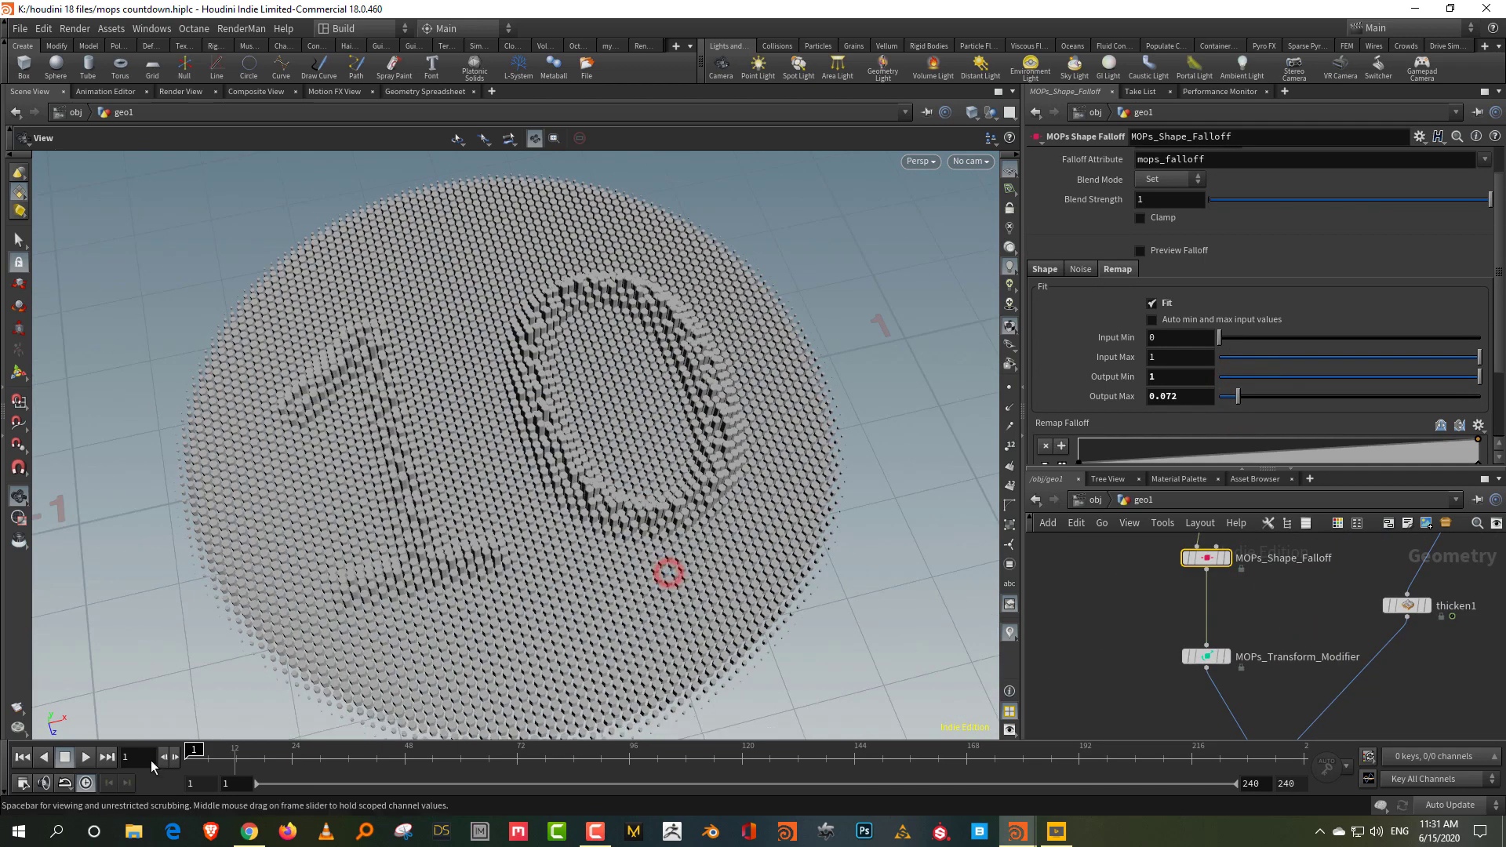
pyautogui.moveTo(235, 755); pyautogui.dragTo(104, 758)
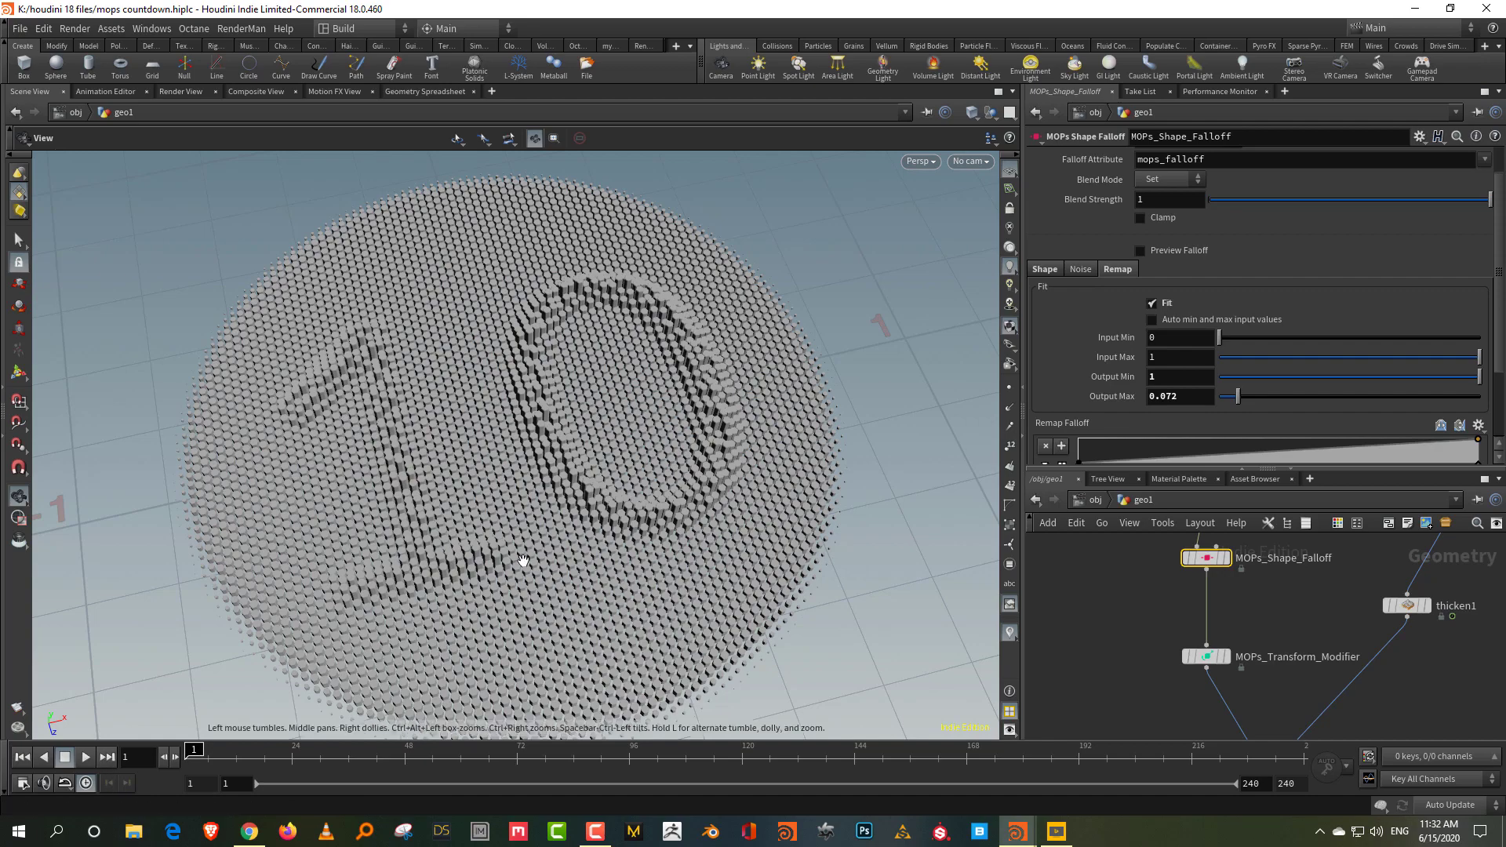
pyautogui.moveTo(523, 560); pyautogui.dragTo(627, 473)
pyautogui.moveTo(521, 563); pyautogui.dragTo(572, 451, button='right')
pyautogui.moveTo(595, 471); pyautogui.dragTo(548, 544)
pyautogui.moveTo(549, 545); pyautogui.dragTo(612, 471, button='right')
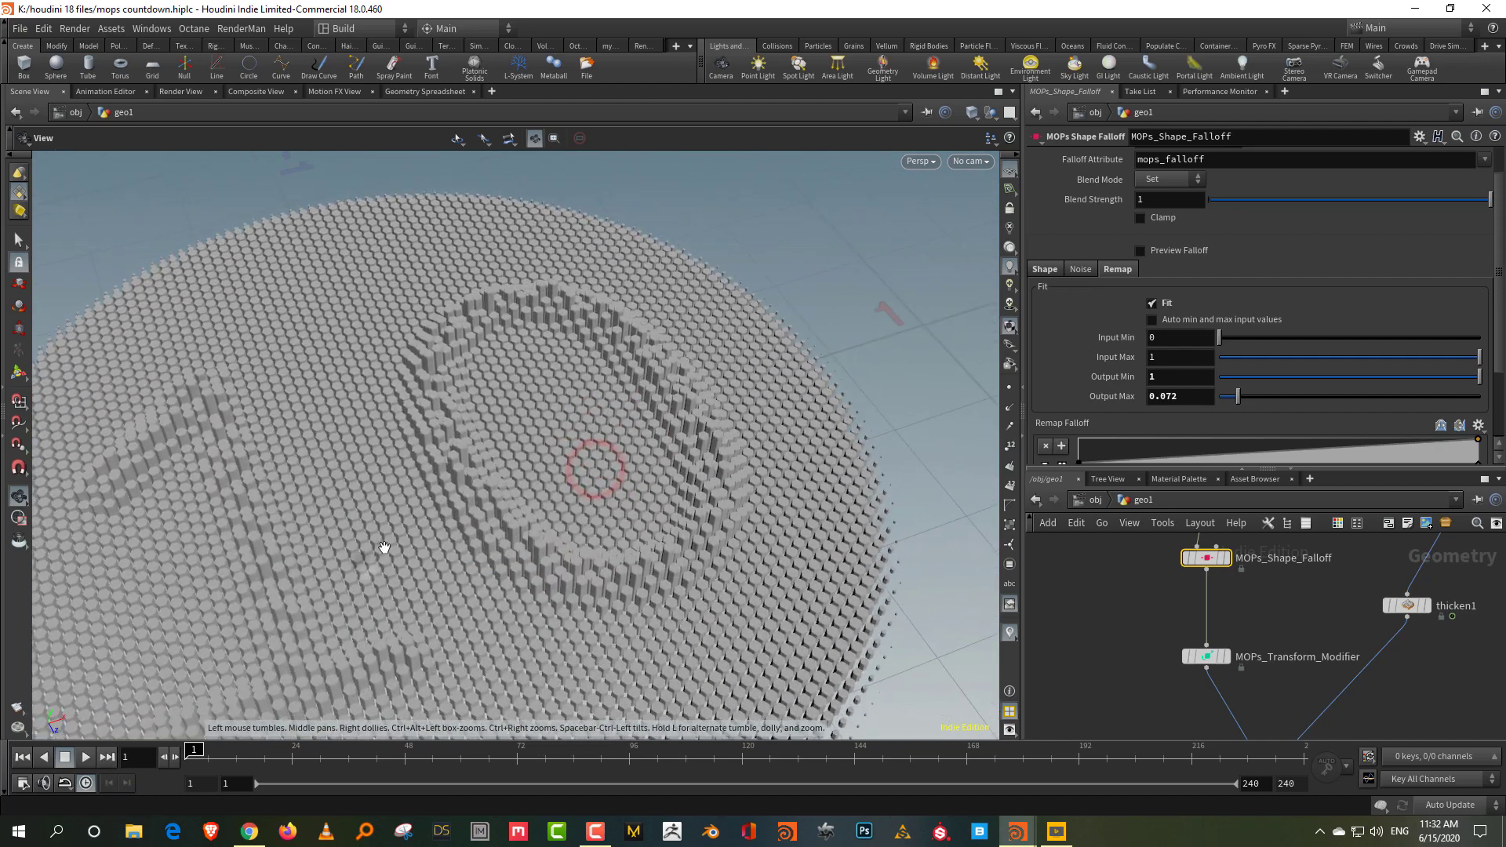
pyautogui.moveTo(362, 569); pyautogui.dragTo(531, 430, button='right')
pyautogui.moveTo(531, 430); pyautogui.dragTo(581, 437)
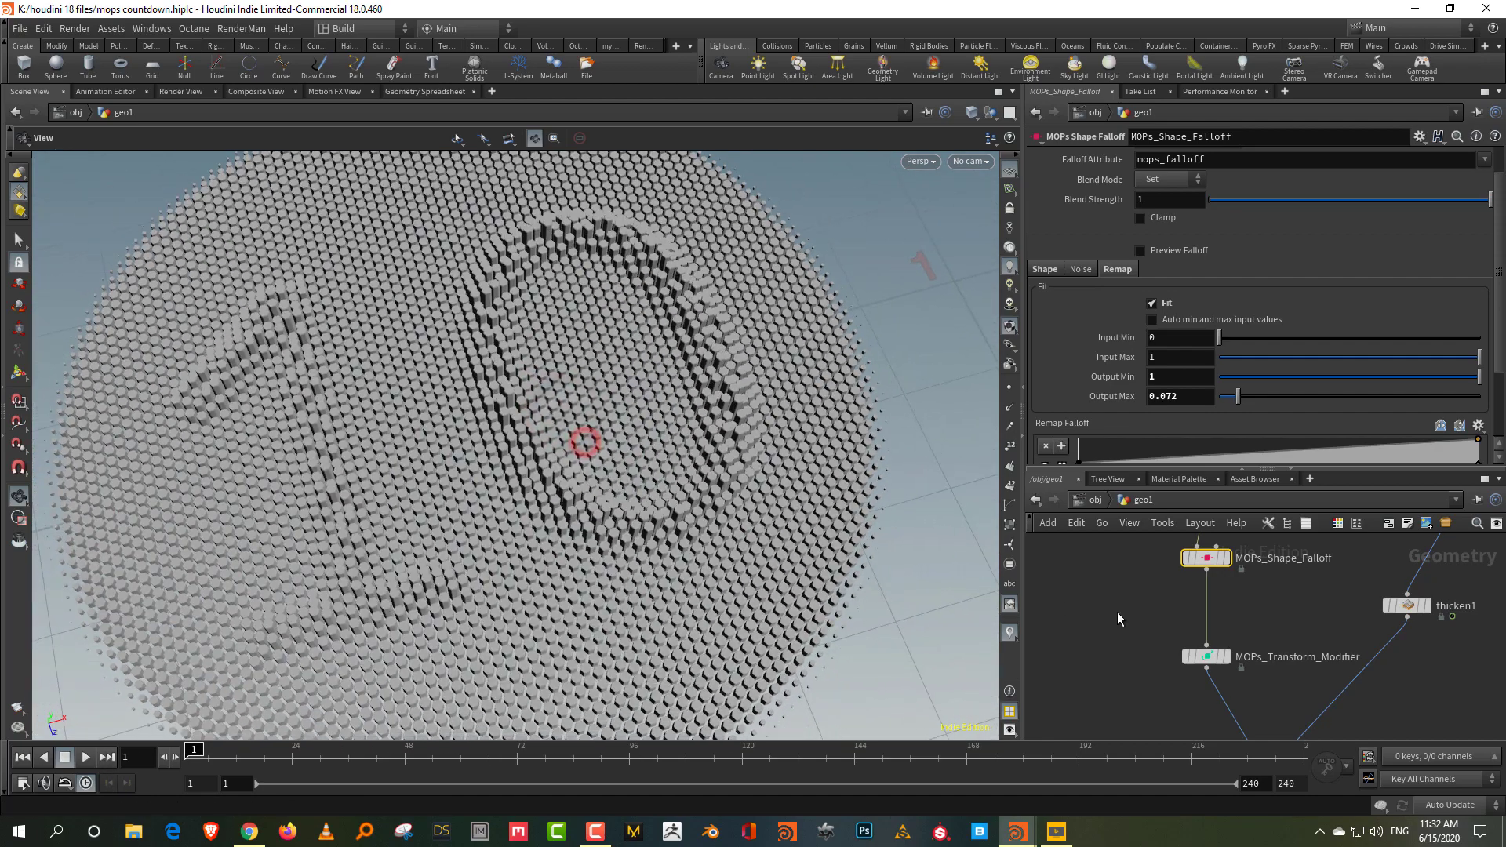
# - Set the honeycomb distribution of MOPs_Instancer to 80 rows and 104 columns with a radius of 0.1
pyautogui.moveTo(1117, 612); pyautogui.dragTo(1109, 730, button='middle')
pyautogui.moveTo(1109, 671); pyautogui.dragTo(1103, 563, button='middle')
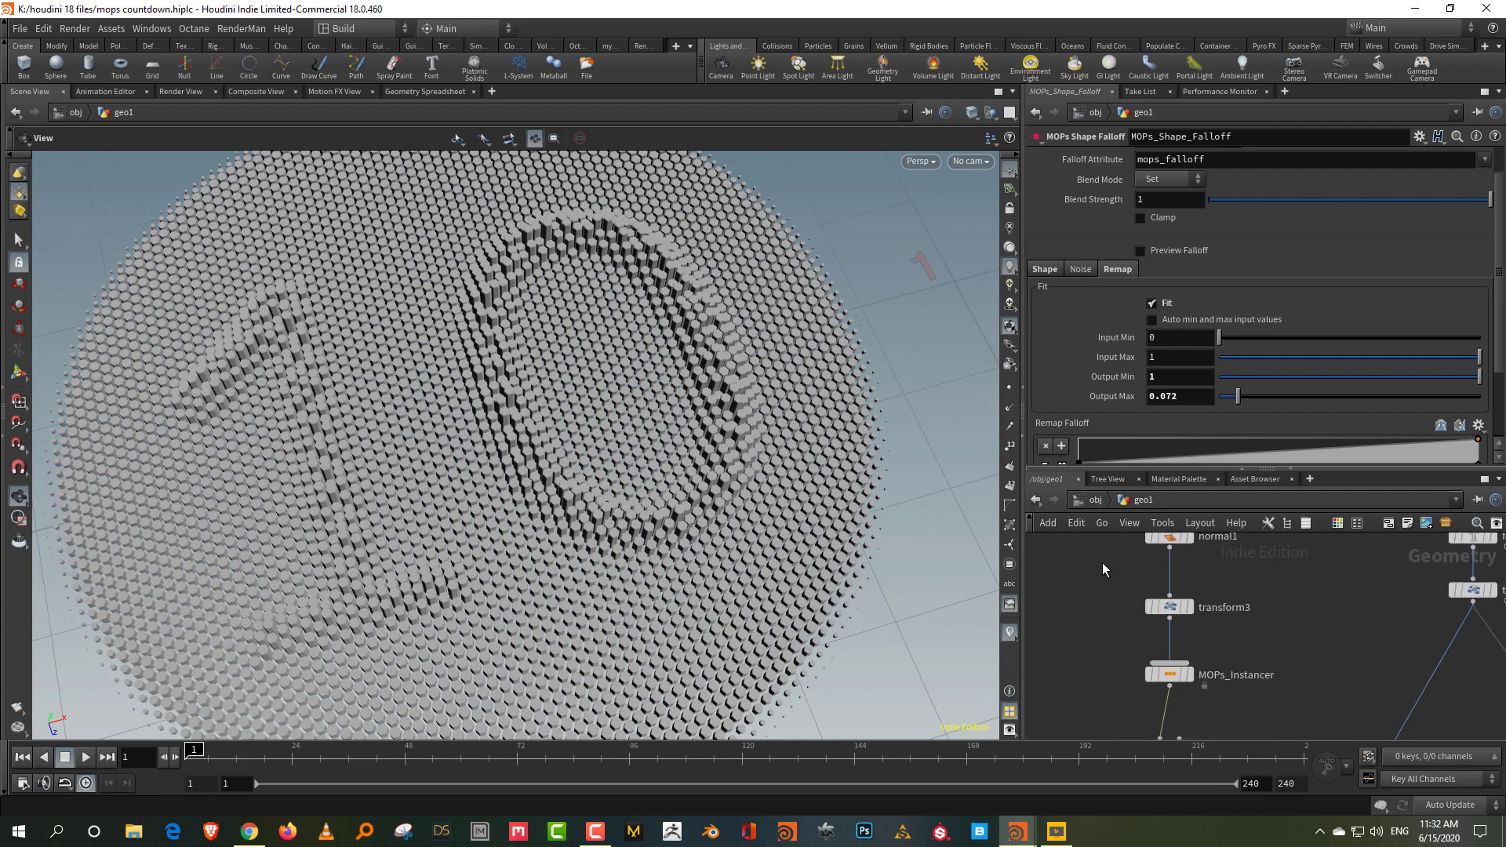
pyautogui.click(1161, 678)
pyautogui.moveTo(1114, 386); pyautogui.dragTo(1084, 411, button='middle')
pyautogui.moveTo(1174, 348); pyautogui.dragTo(1333, 361, button='middle')
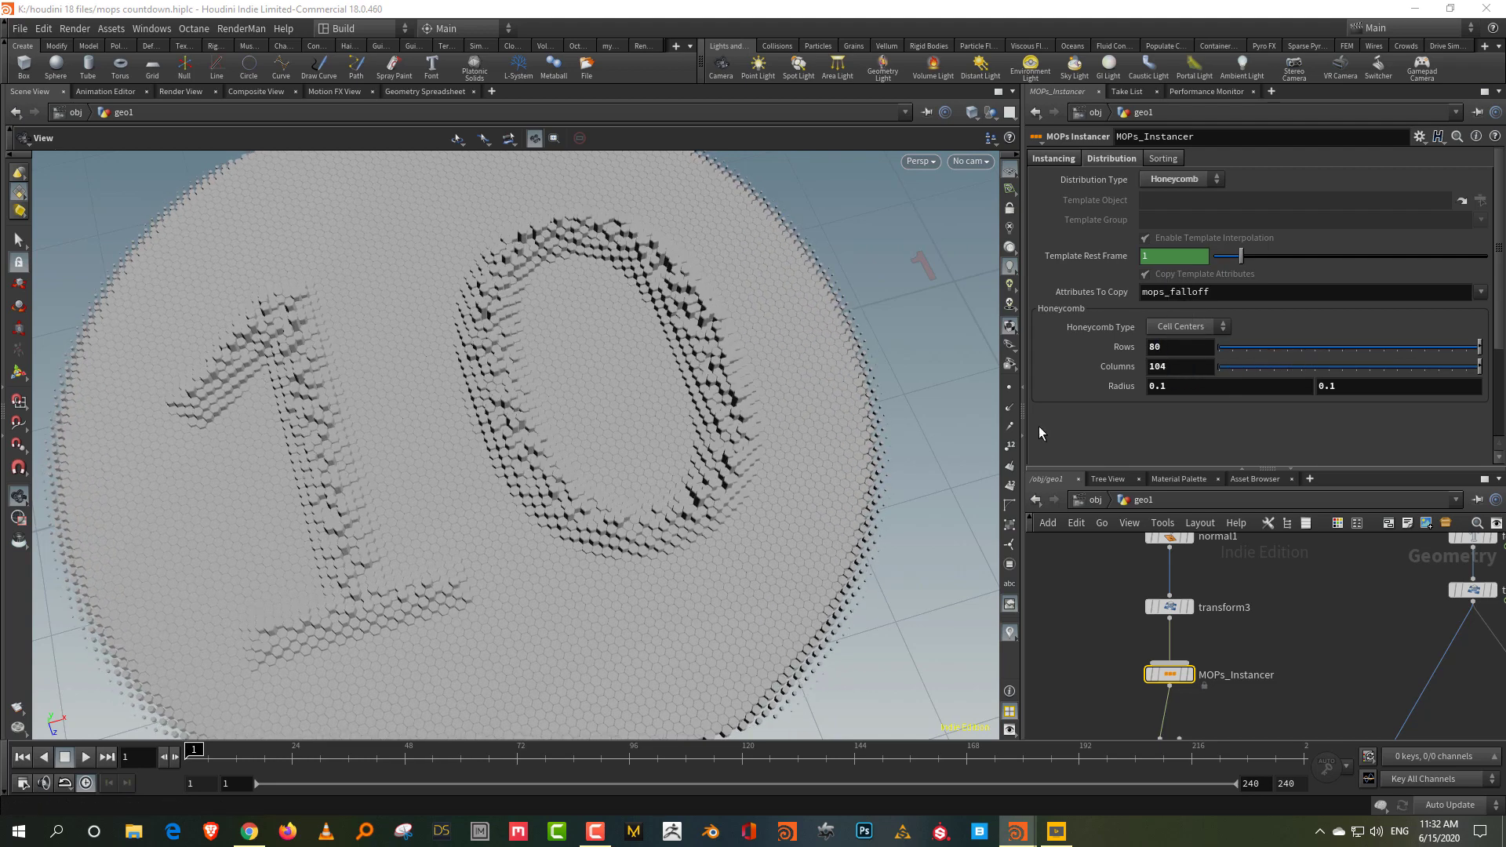
# - Set the remap Input Max of MOPs_Object_Falloff to 0.039
pyautogui.moveTo(645, 463); pyautogui.dragTo(552, 434)
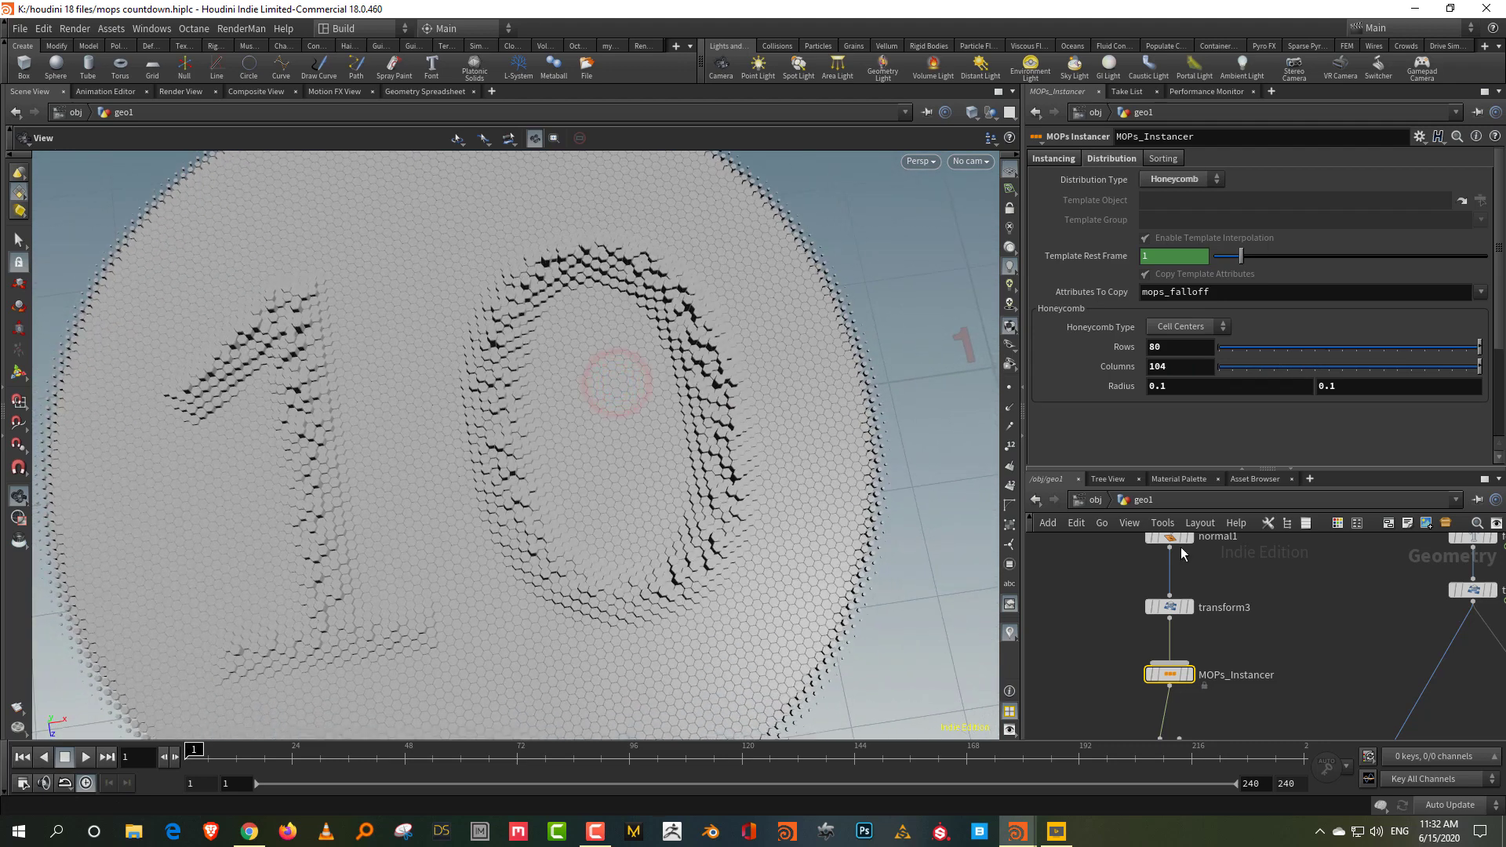
pyautogui.moveTo(1306, 634); pyautogui.dragTo(1292, 550, button='middle')
pyautogui.moveTo(1248, 675); pyautogui.dragTo(1293, 623, button='middle')
pyautogui.moveTo(1333, 709); pyautogui.dragTo(1295, 737, button='middle')
pyautogui.moveTo(1315, 545); pyautogui.dragTo(1312, 672, button='middle')
pyautogui.moveTo(1313, 630); pyautogui.dragTo(1185, 690)
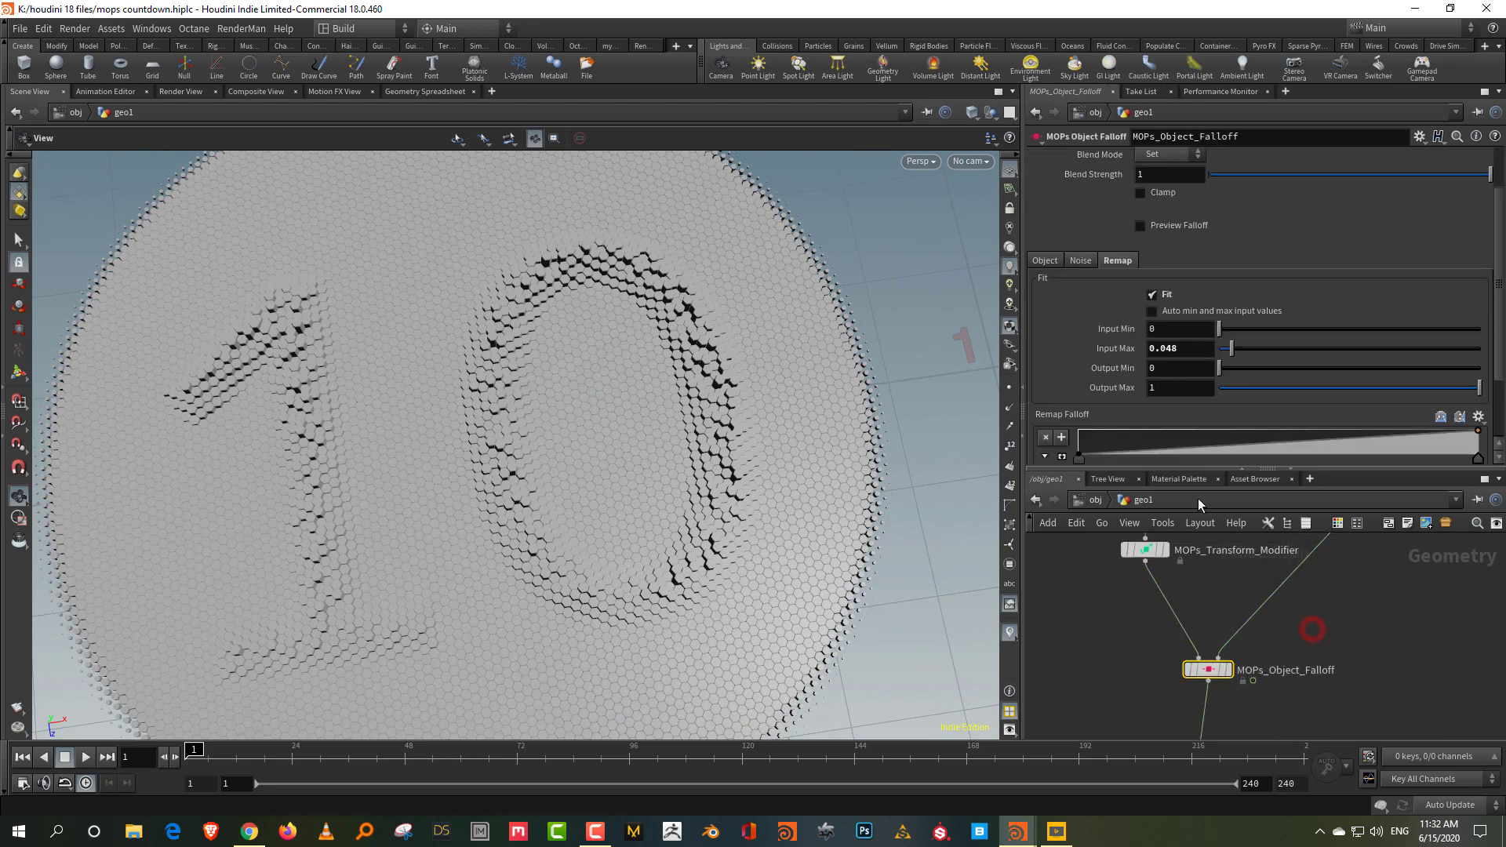
pyautogui.moveTo(1226, 349); pyautogui.dragTo(1231, 350)
# - Set the Uniform Scale of transform3 to 0.3 and check the gaps between the tiles
pyautogui.scroll(-5, 1250, 690)
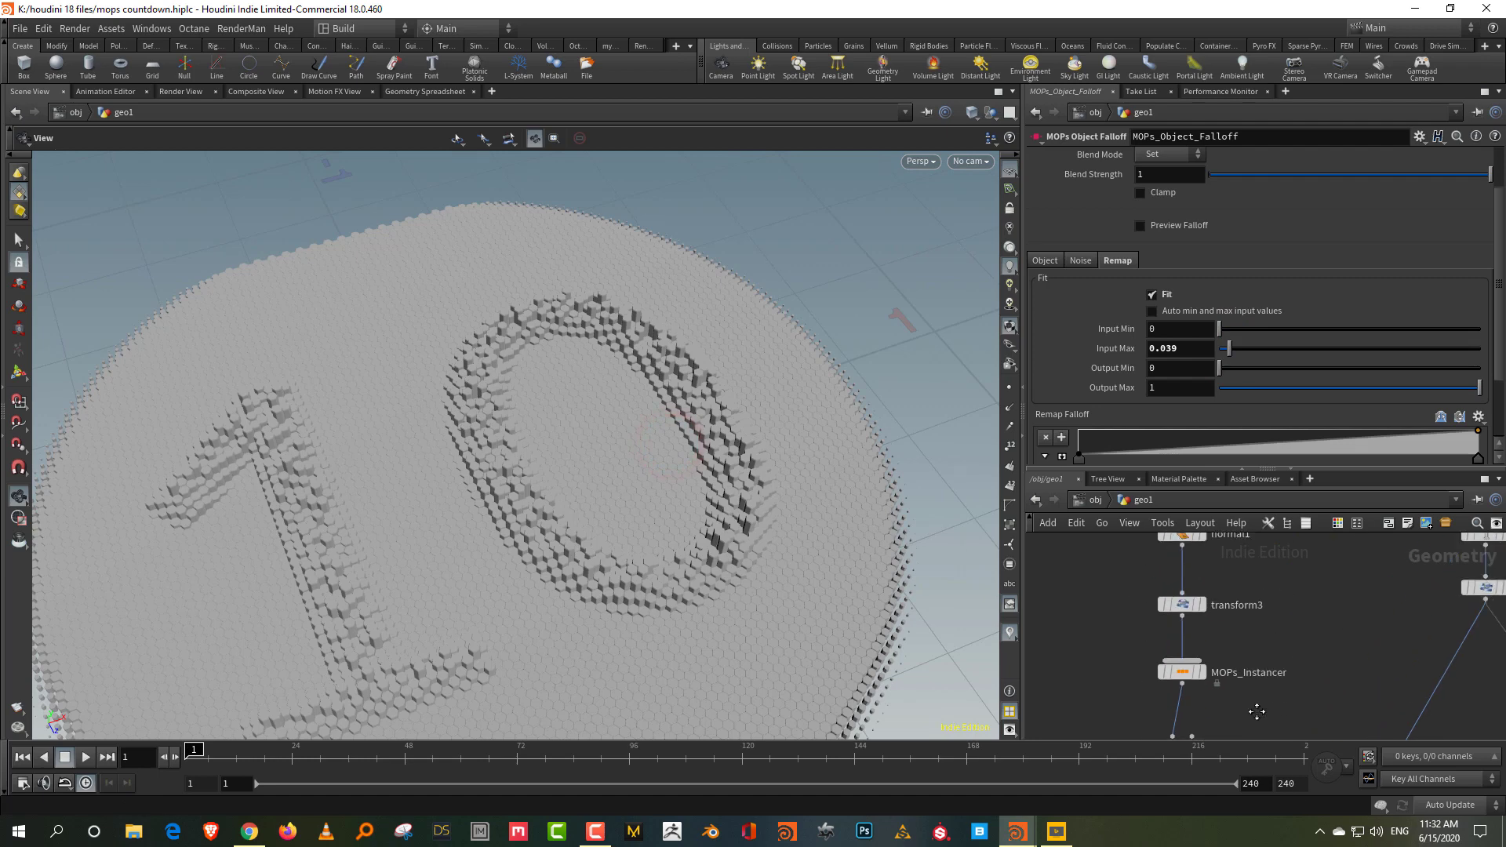
pyautogui.click(1264, 661)
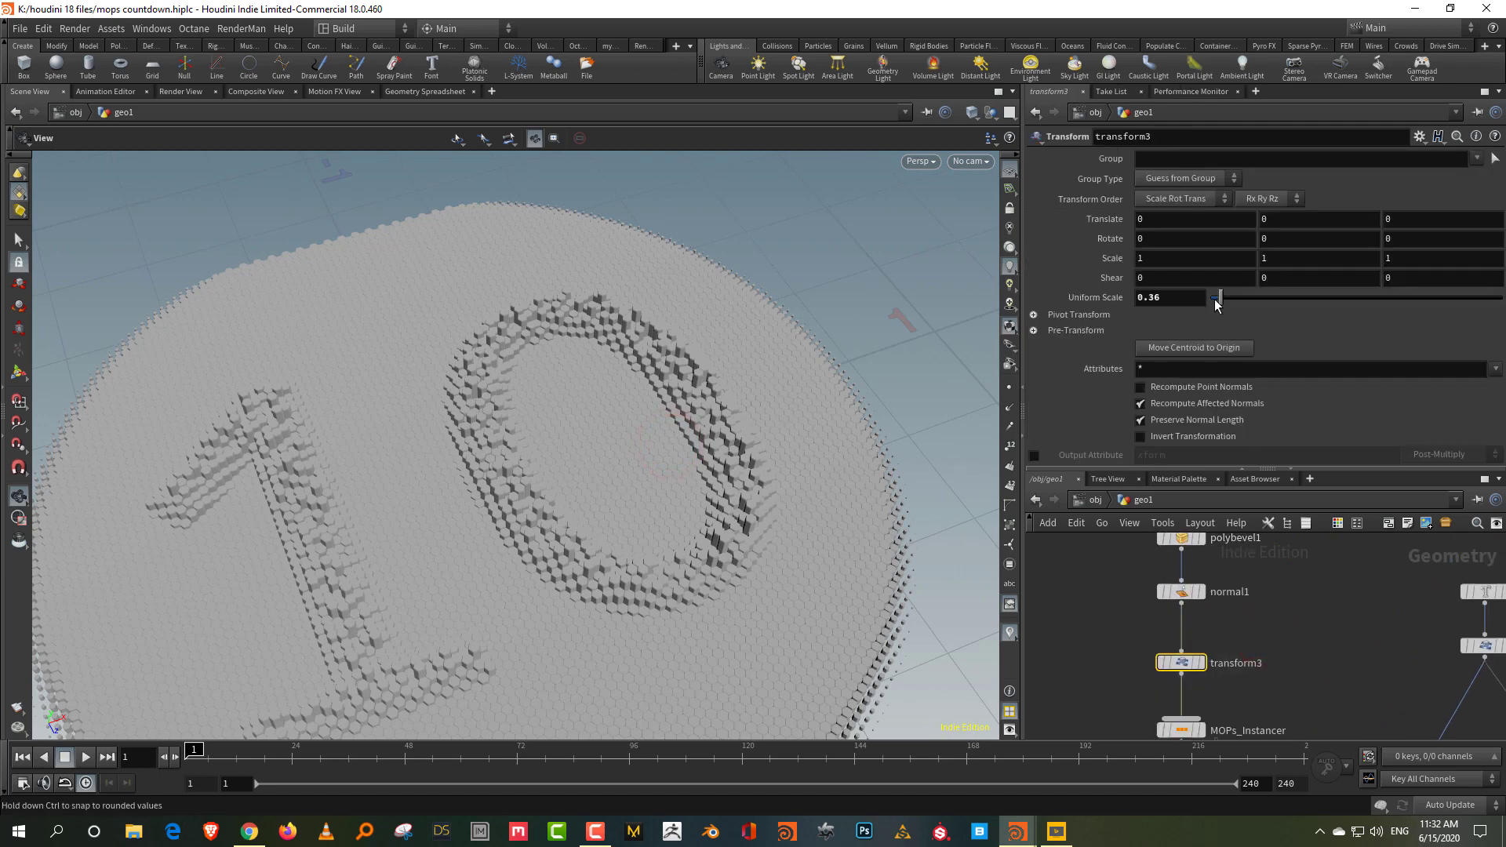
pyautogui.moveTo(1217, 299); pyautogui.dragTo(1222, 299)
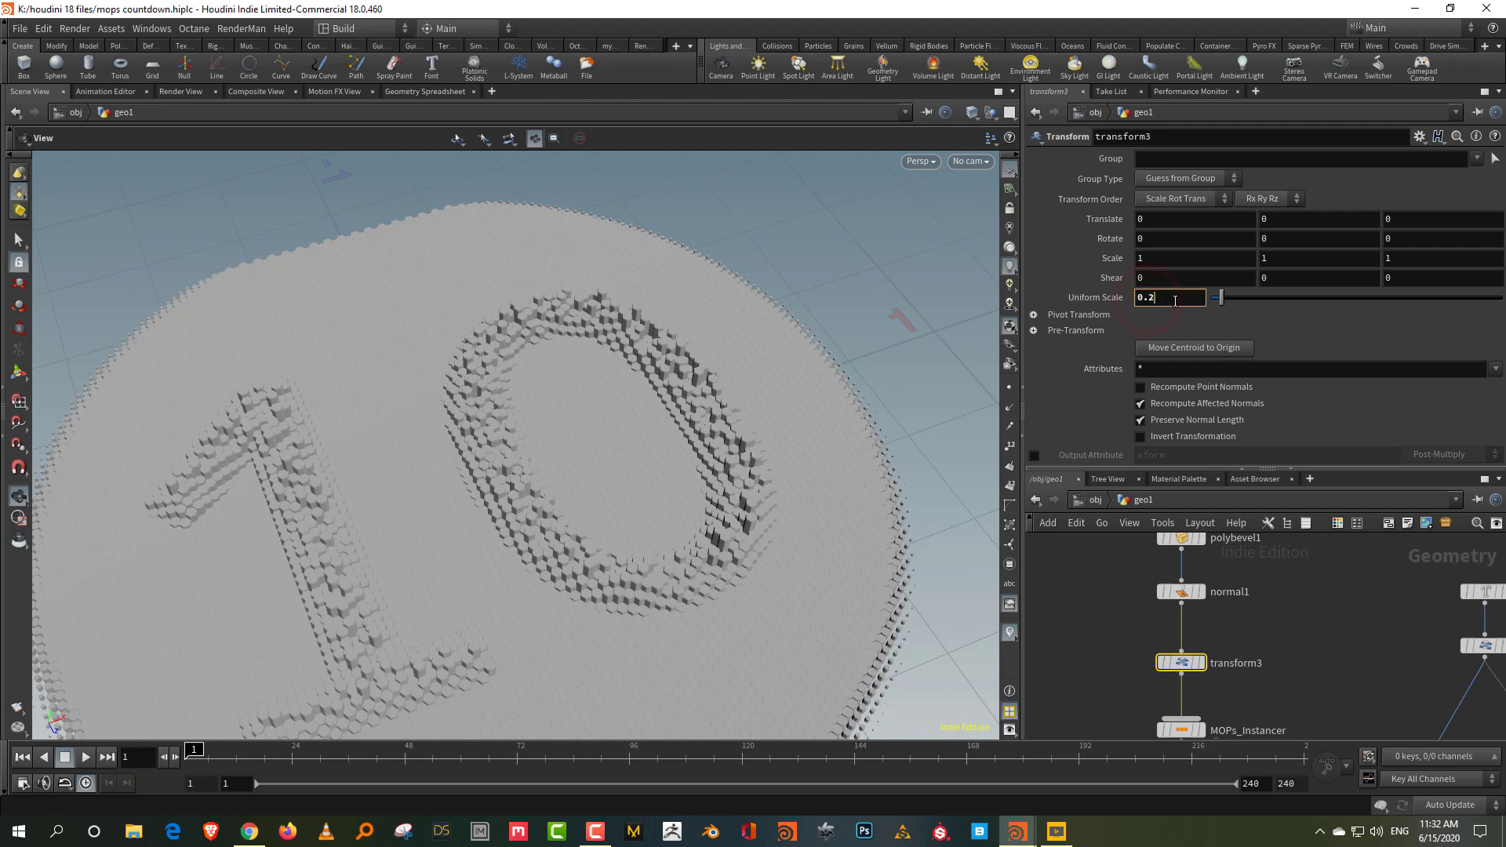
pyautogui.press('Return')
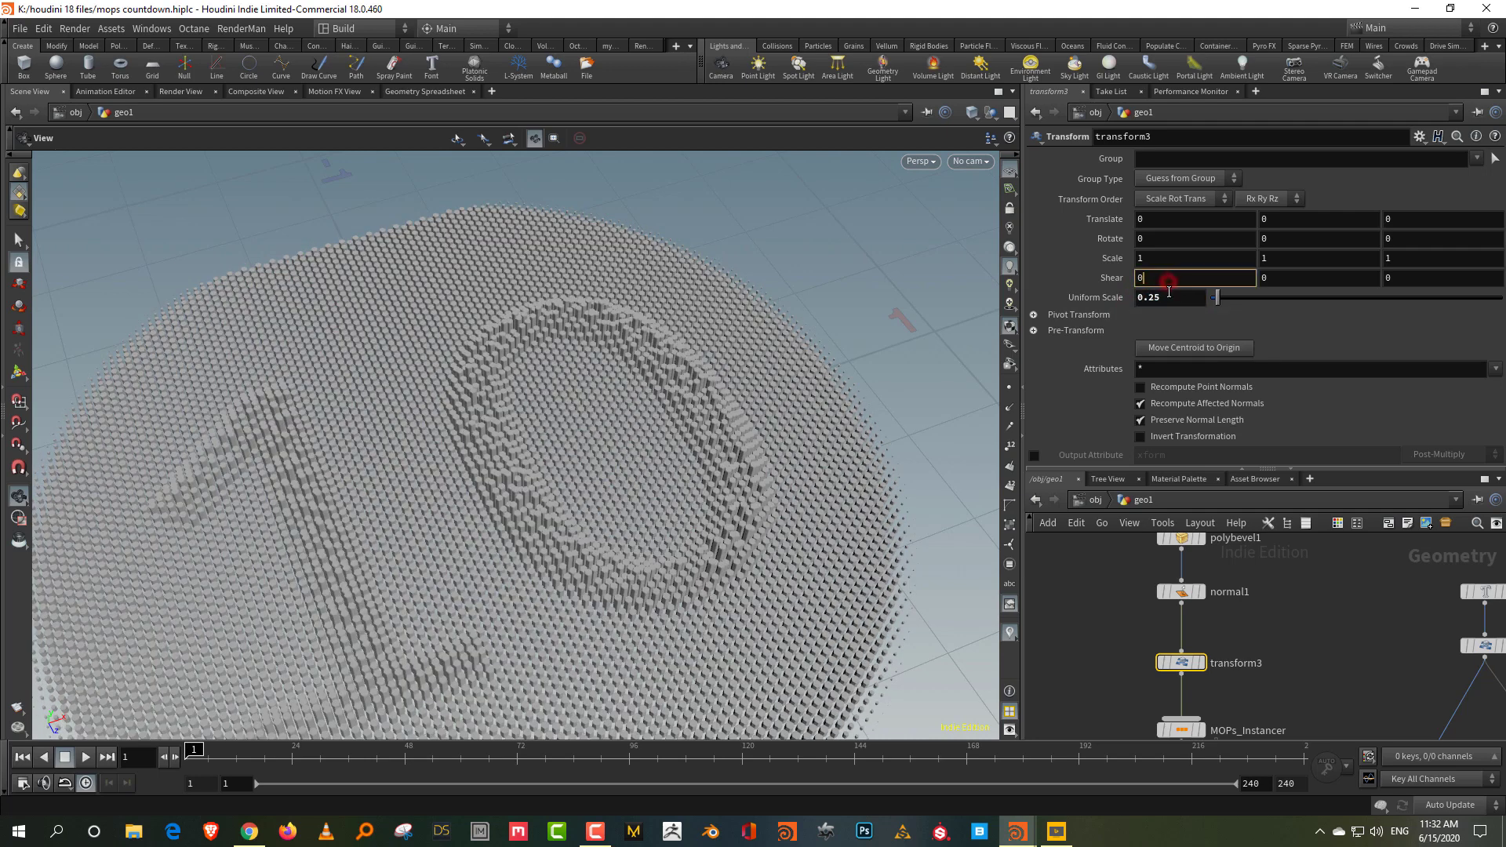
pyautogui.click(1171, 299)
pyautogui.press('Up')
pyautogui.press('Up')
pyautogui.moveTo(577, 469); pyautogui.dragTo(628, 412)
# - Set the honeycomb rows of MOPs_Instancer to 93 to round out the disc
pyautogui.scroll(-2, 575, 471)
pyautogui.moveTo(1264, 650); pyautogui.dragTo(1193, 558, button='middle')
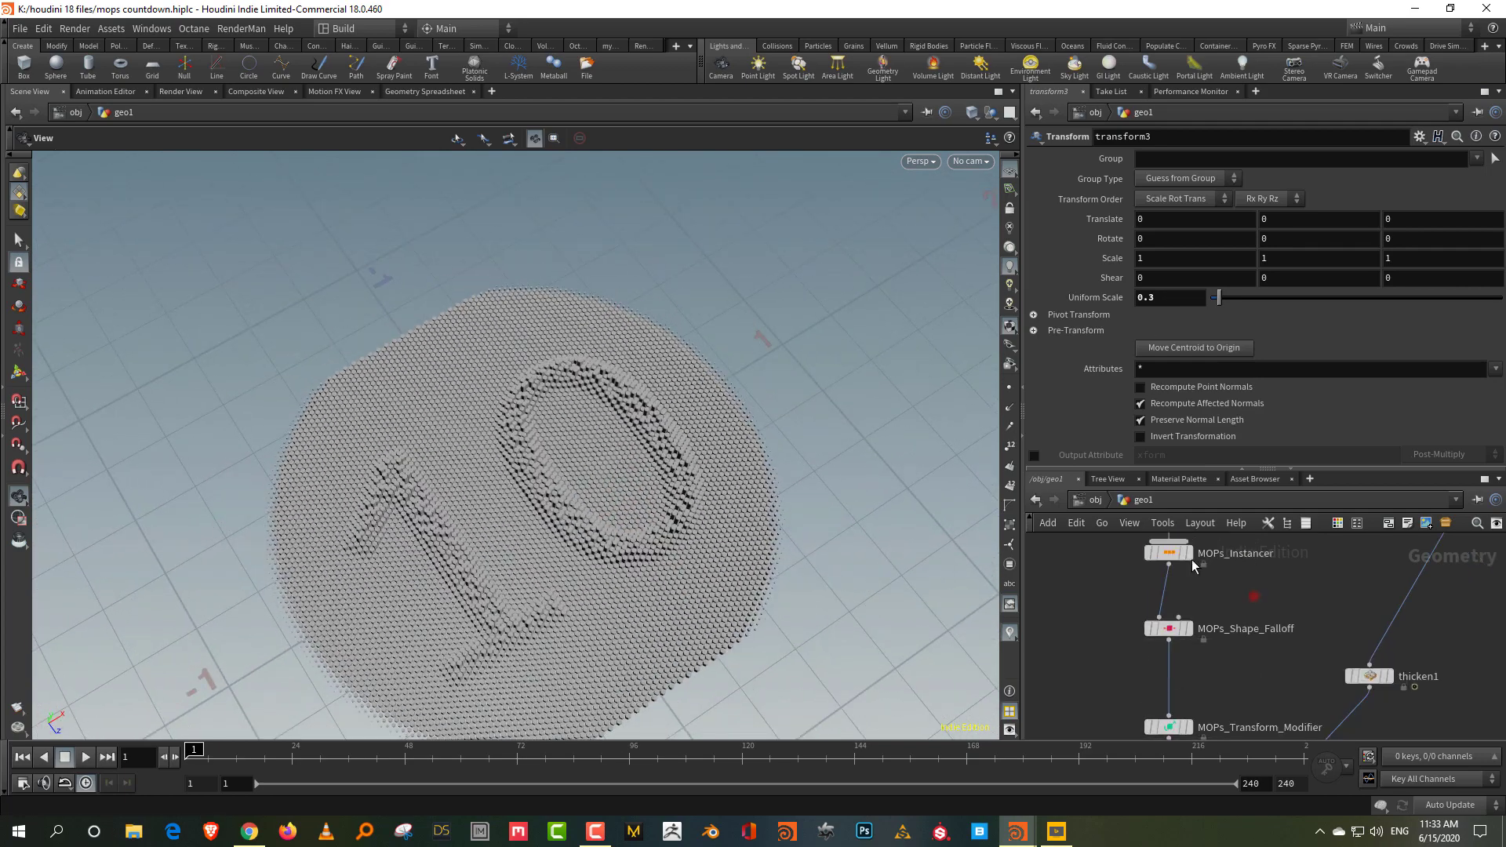
pyautogui.click(1190, 555)
pyautogui.moveTo(1177, 346); pyautogui.dragTo(1255, 348, button='middle')
pyautogui.moveTo(576, 426); pyautogui.dragTo(510, 368)
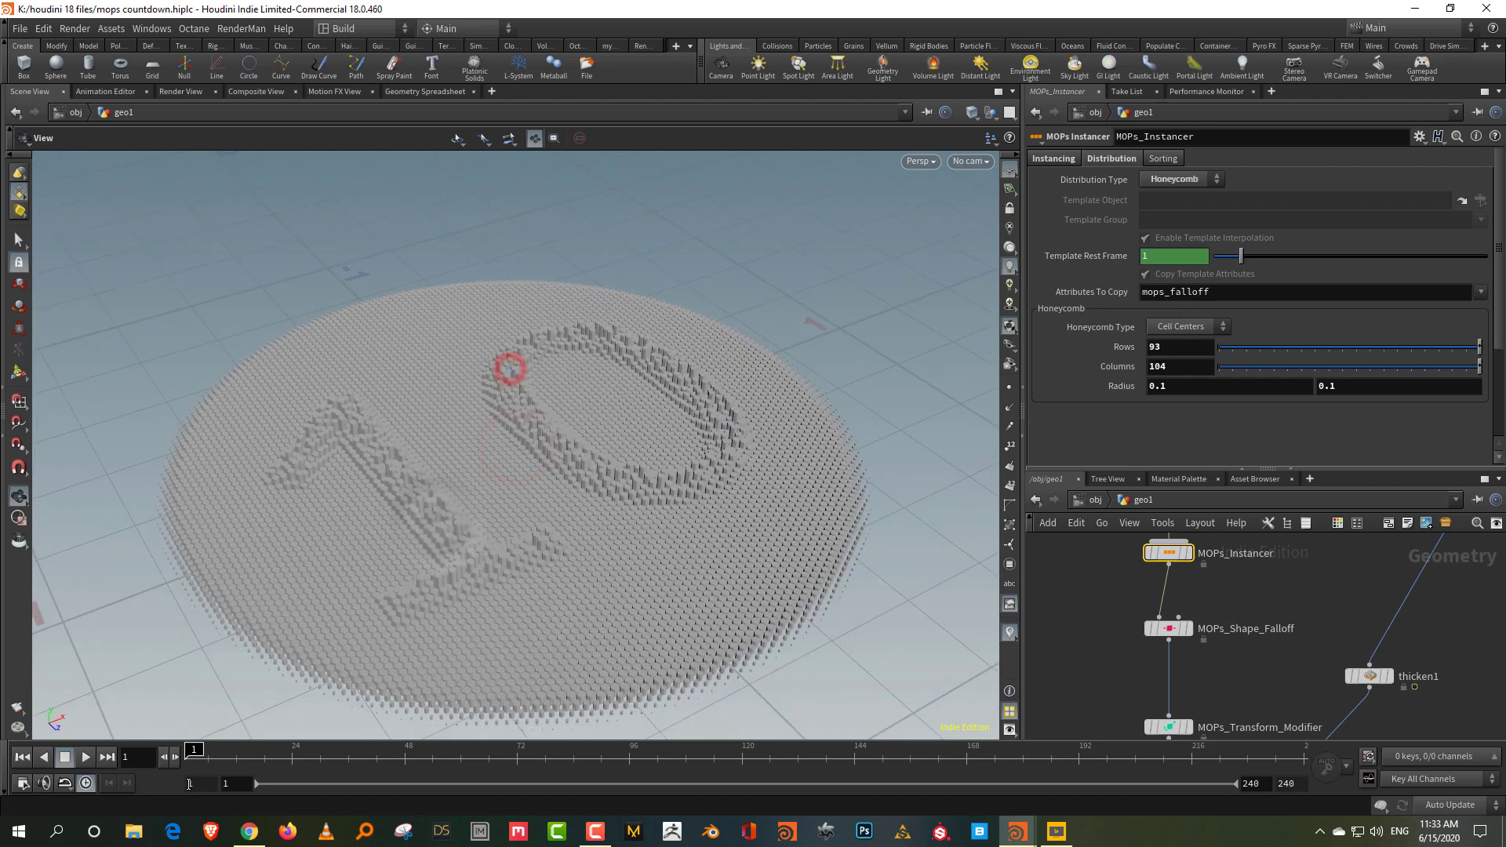
# - Play the countdown animation, stop it at frame 43 and inspect the number 8
pyautogui.click(86, 757)
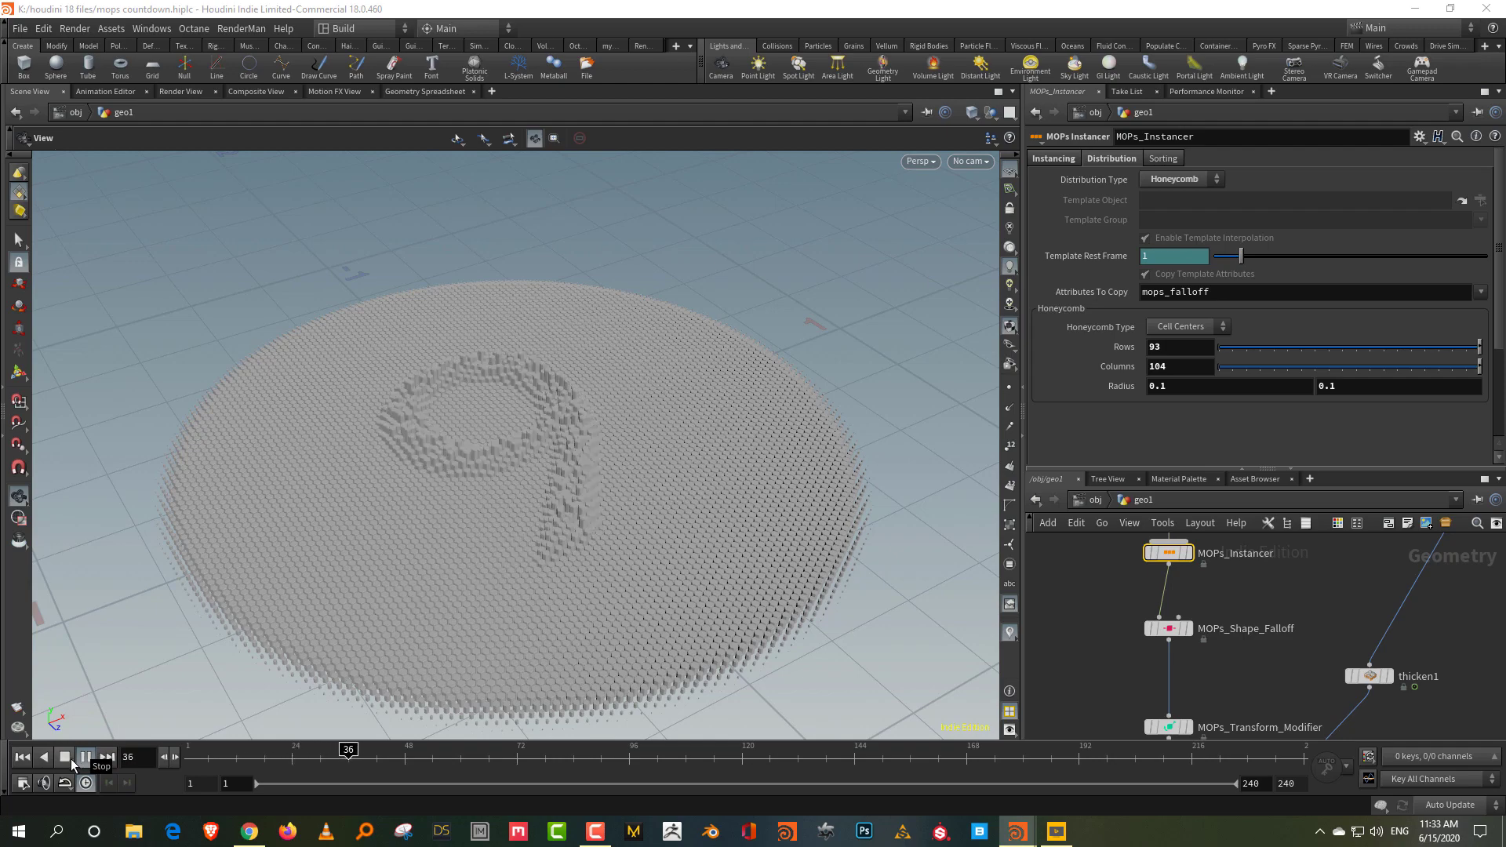
pyautogui.click(66, 758)
pyautogui.moveTo(605, 485); pyautogui.dragTo(573, 558)
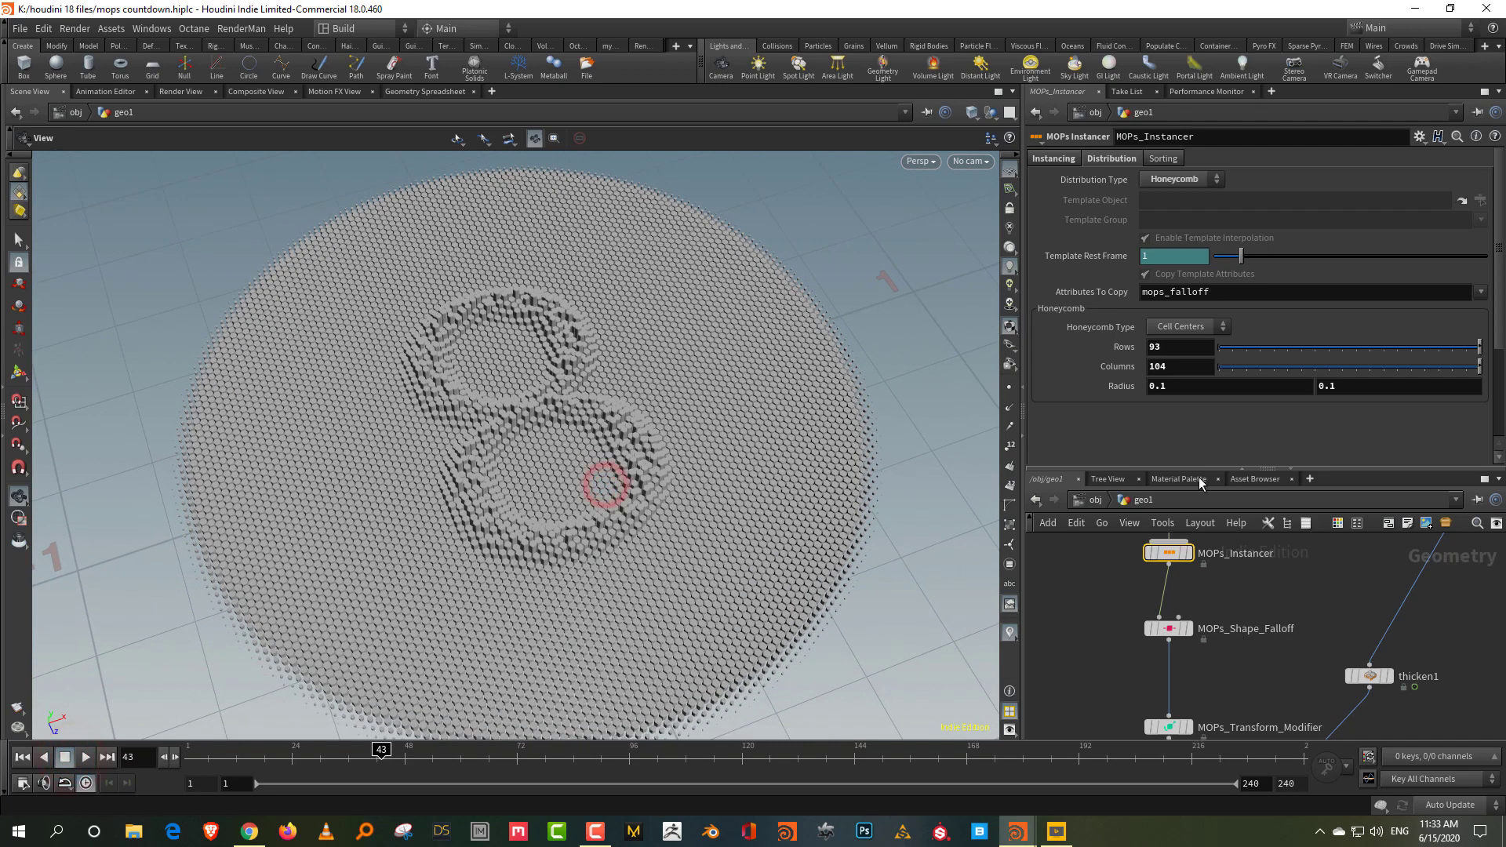
# - Add a Color node after MOPs_Randomize and display it
pyautogui.moveTo(1203, 471); pyautogui.dragTo(1203, 239)
pyautogui.moveTo(1279, 642); pyautogui.dragTo(1277, 516, button='middle')
pyautogui.press('Tab')
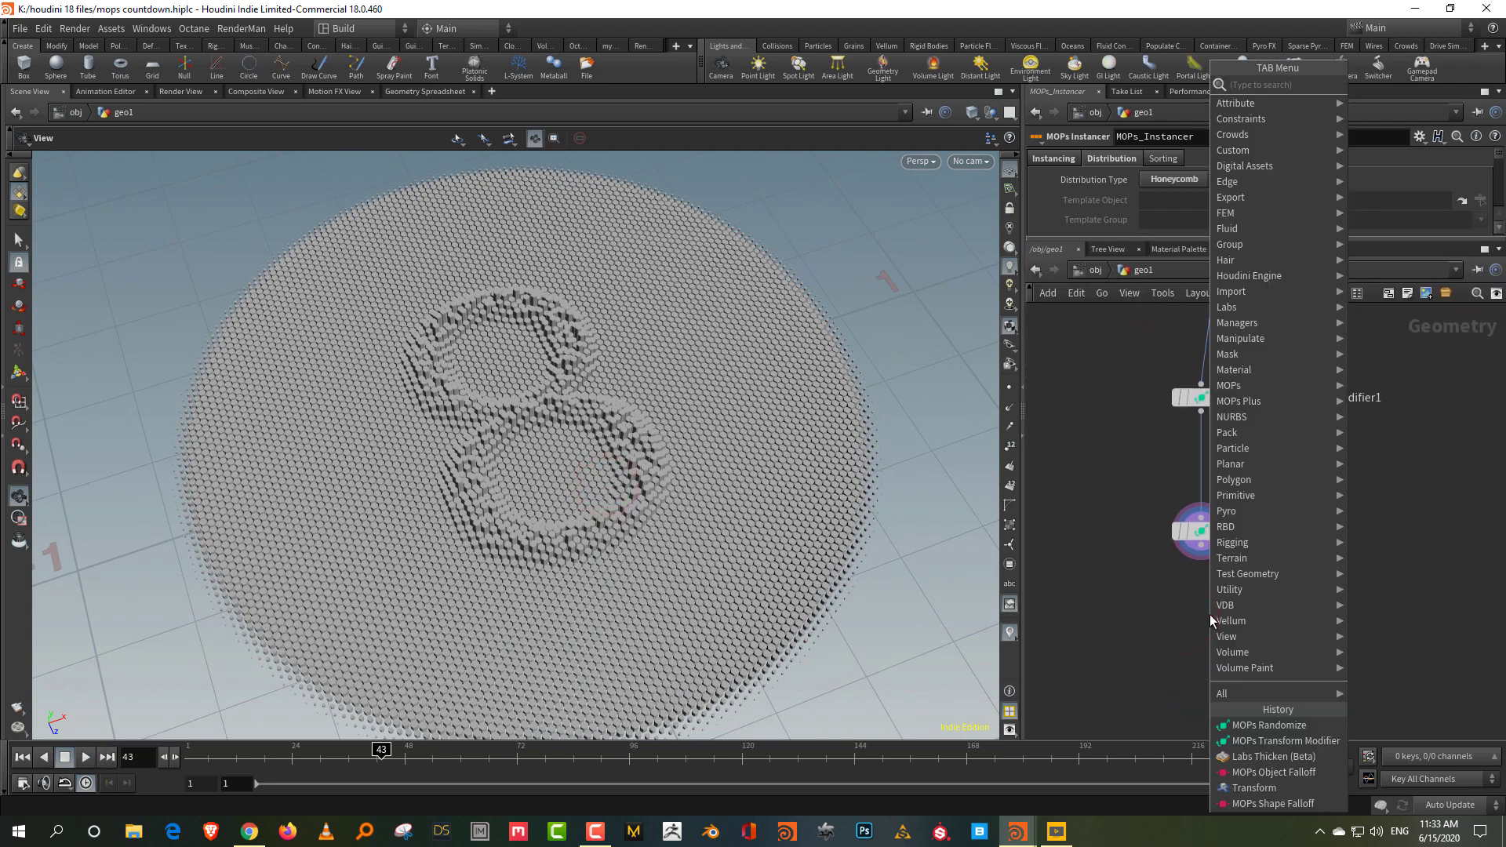
pyautogui.write('colo')
pyautogui.click(1420, 87)
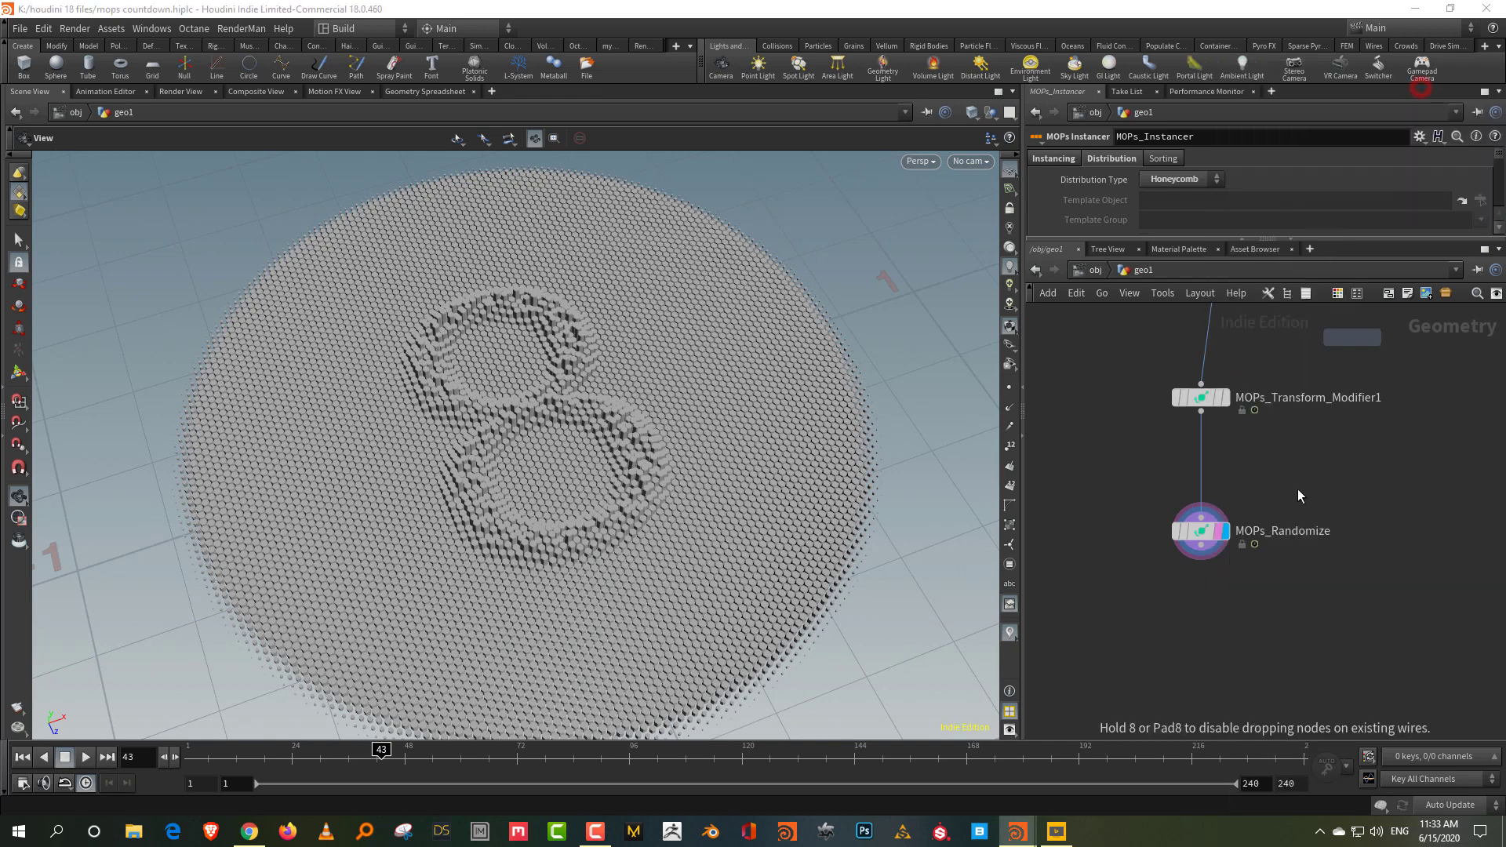
pyautogui.click(1221, 618)
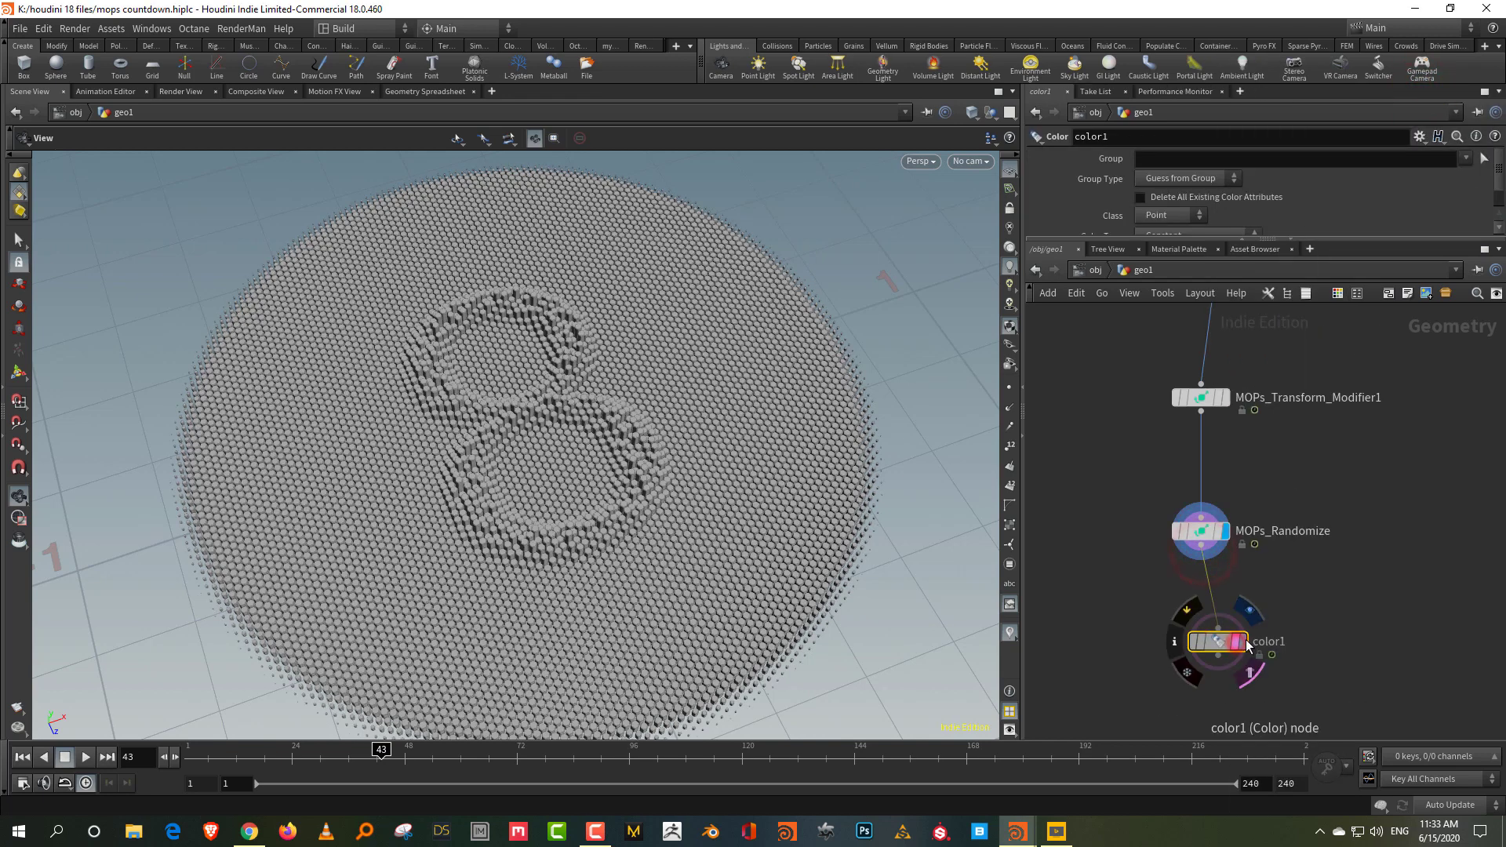
# - Check the node info of MOPs_Randomize for its available point attributes
pyautogui.moveTo(1167, 530)
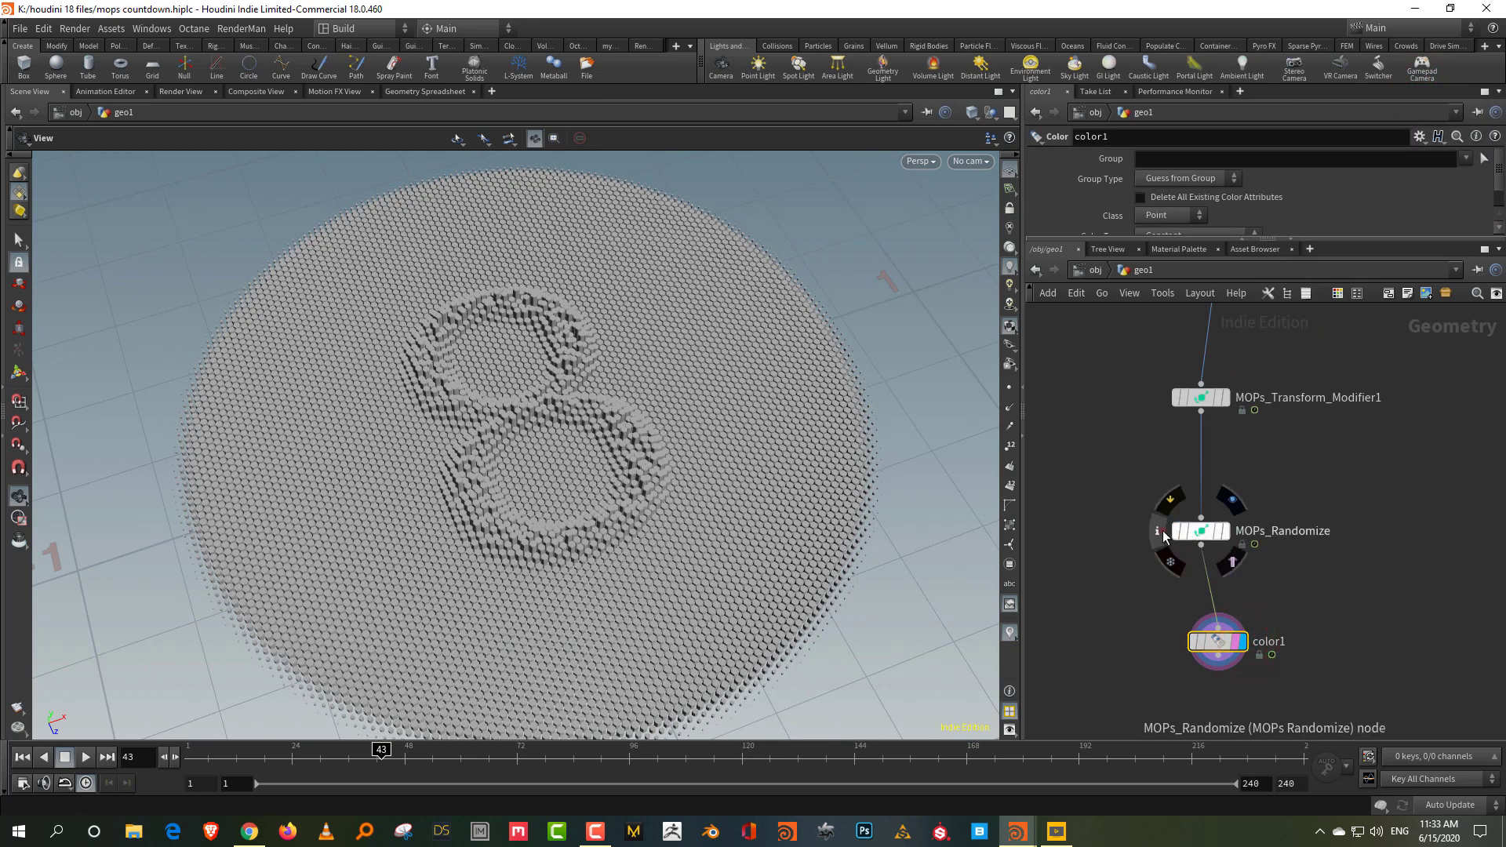
pyautogui.click(1163, 530)
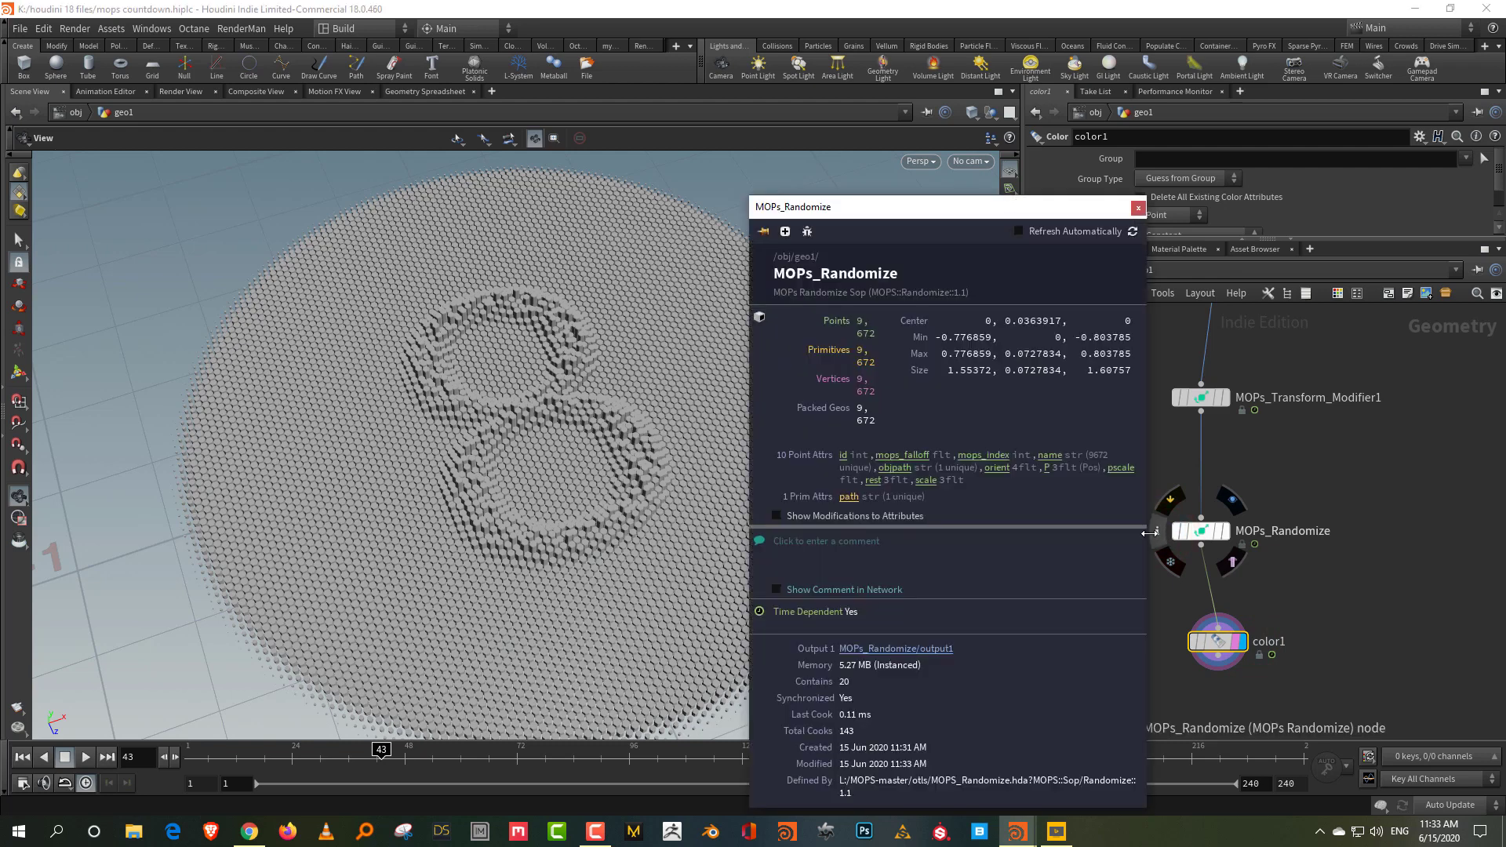
pyautogui.click(1158, 534)
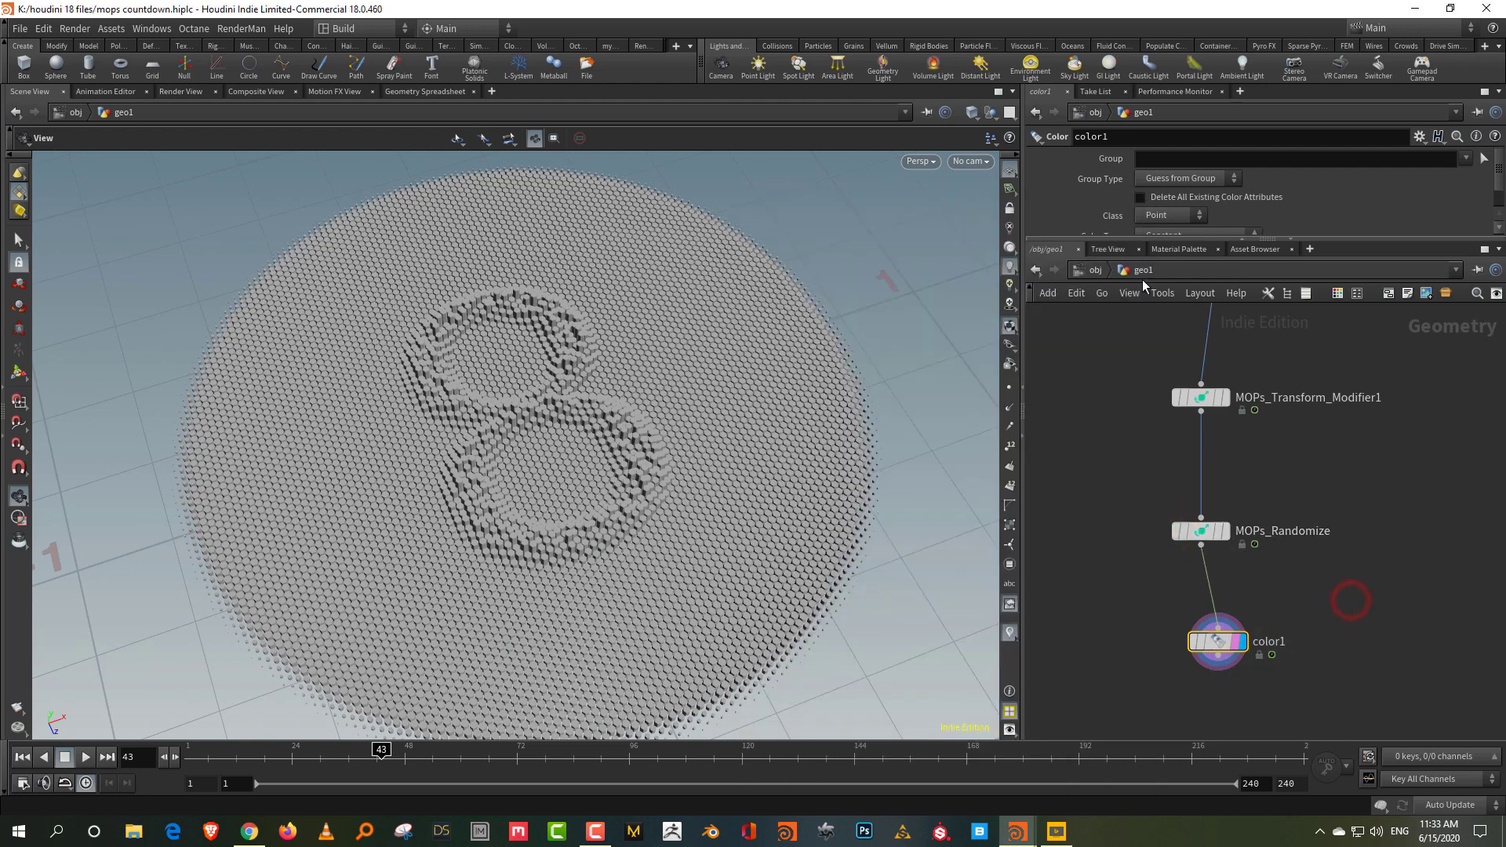
# - Set the Color Type of color1 to Ramp from Attribute and use mops_falloff as its attribute
pyautogui.moveTo(1151, 238); pyautogui.dragTo(1150, 414)
pyautogui.click(1162, 236)
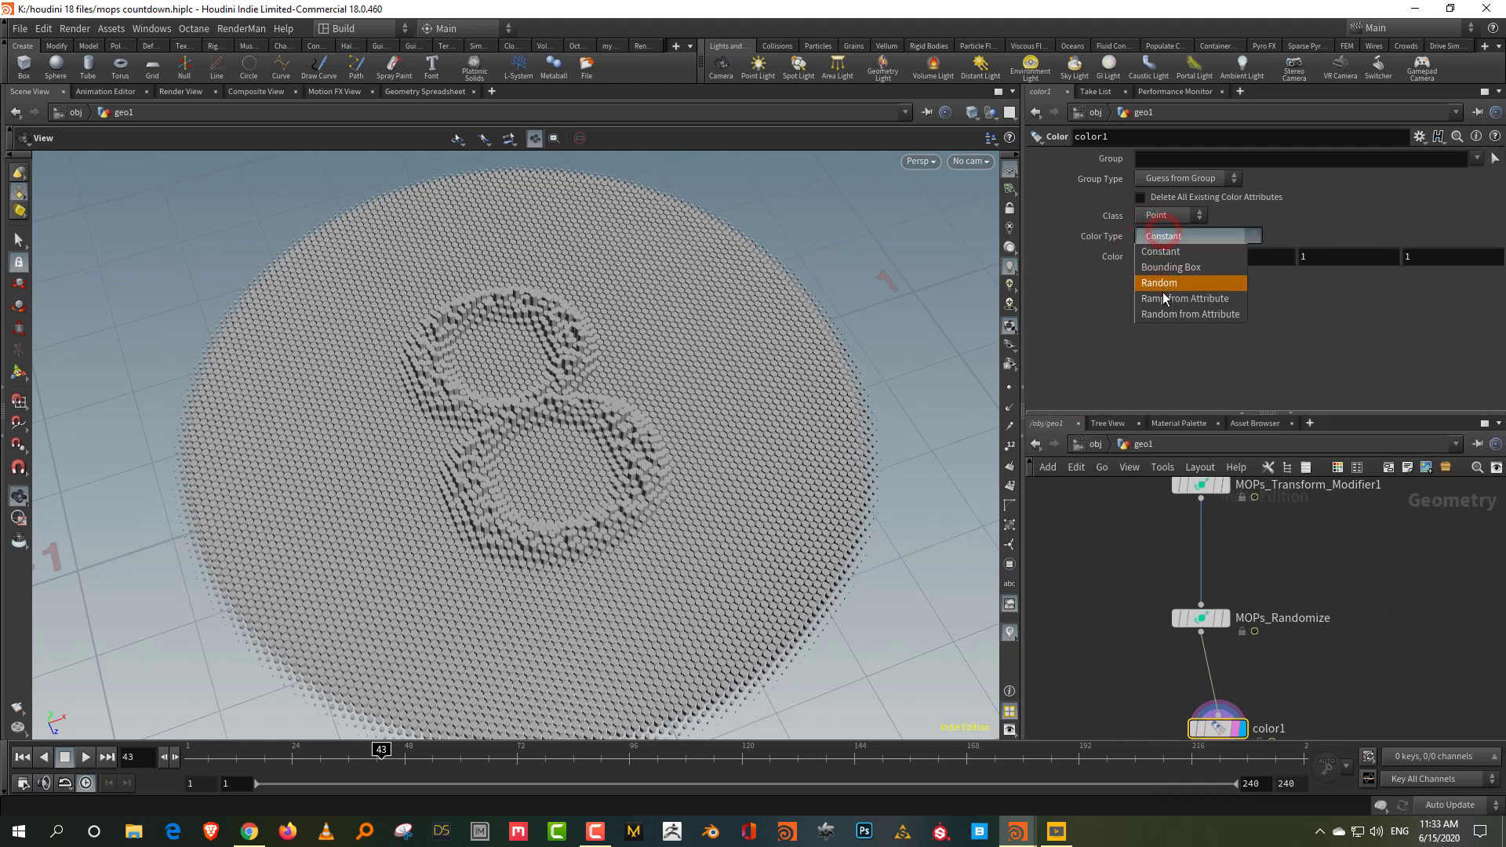
pyautogui.click(1166, 299)
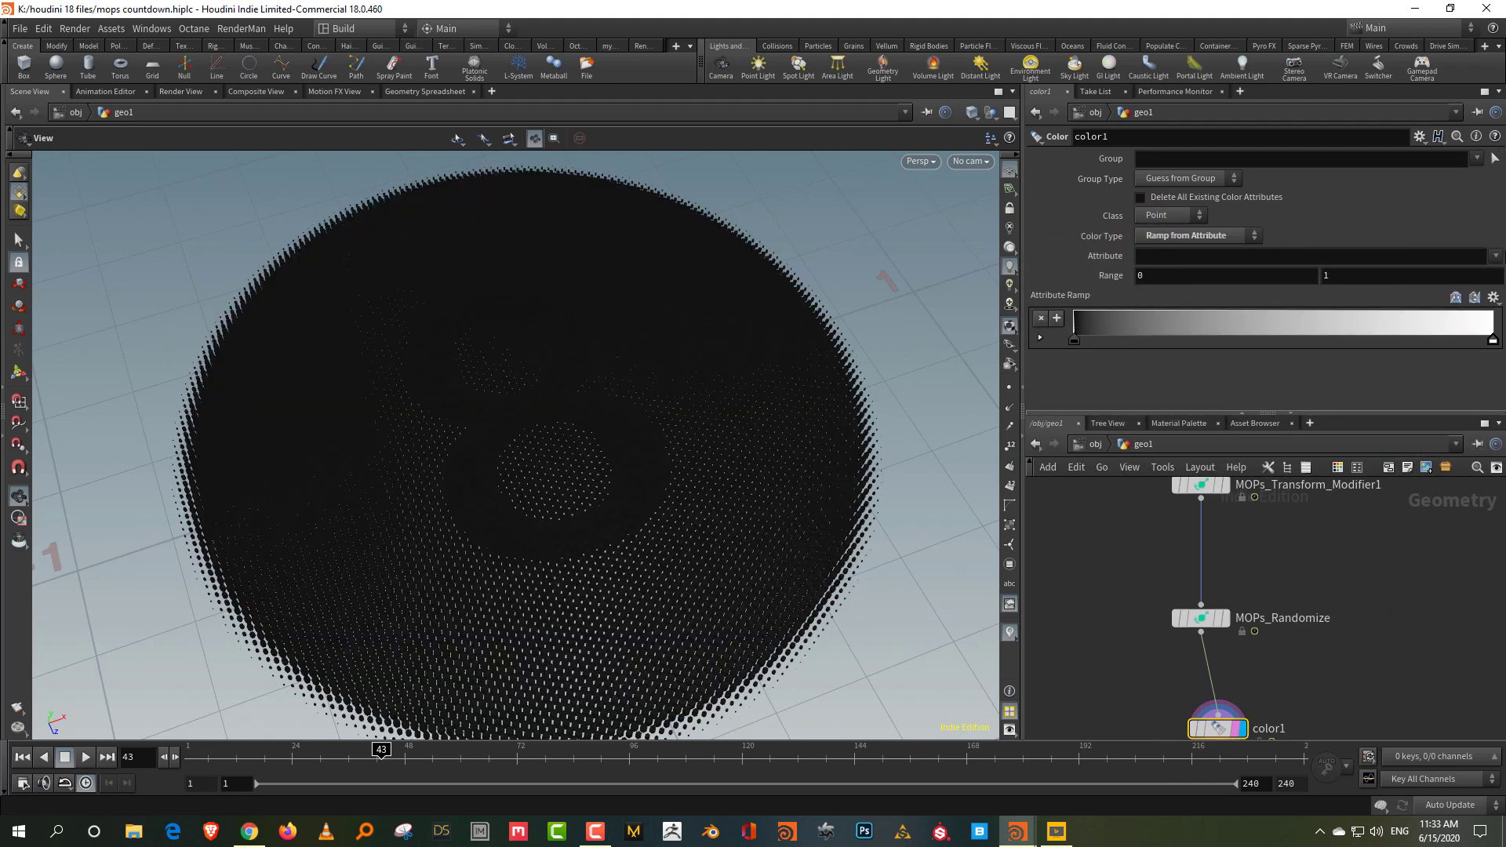
pyautogui.click(1496, 255)
pyautogui.click(1471, 319)
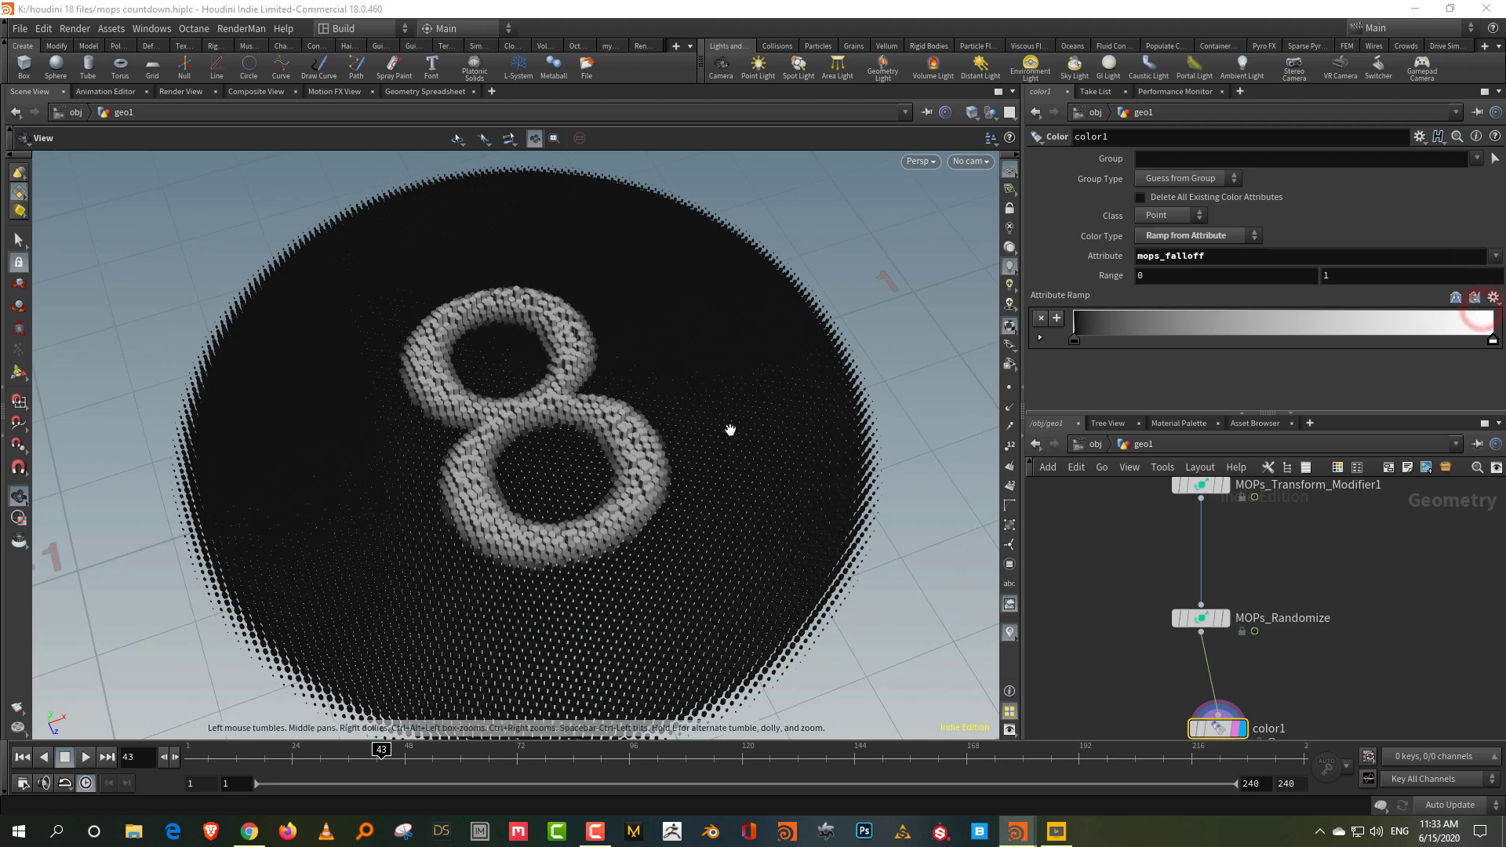
# - Go to frame 37 and color the attribute ramp from dark blue at the start to light blue at the end
pyautogui.moveTo(662, 433); pyautogui.dragTo(657, 477)
pyautogui.moveTo(219, 765); pyautogui.dragTo(354, 758)
pyautogui.doubleClick(1493, 342)
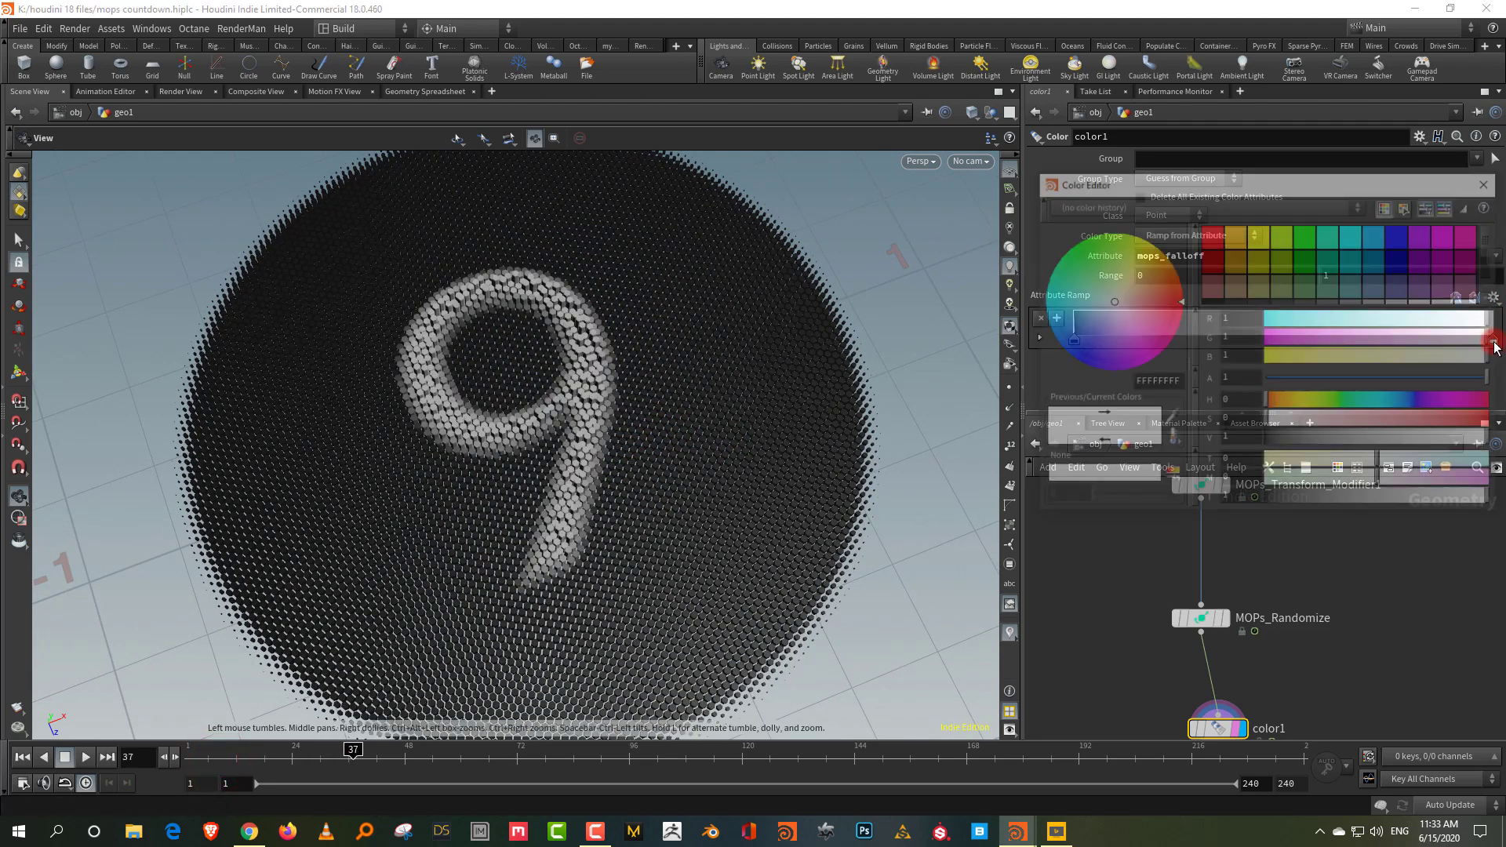
pyautogui.moveTo(1337, 421)
pyautogui.mouseDown()
pyautogui.moveTo(1426, 420)
pyautogui.moveTo(1402, 406)
pyautogui.moveTo(1482, 422)
pyautogui.moveTo(1341, 440)
pyautogui.mouseUp()
pyautogui.click(1490, 182)
pyautogui.doubleClick(1075, 339)
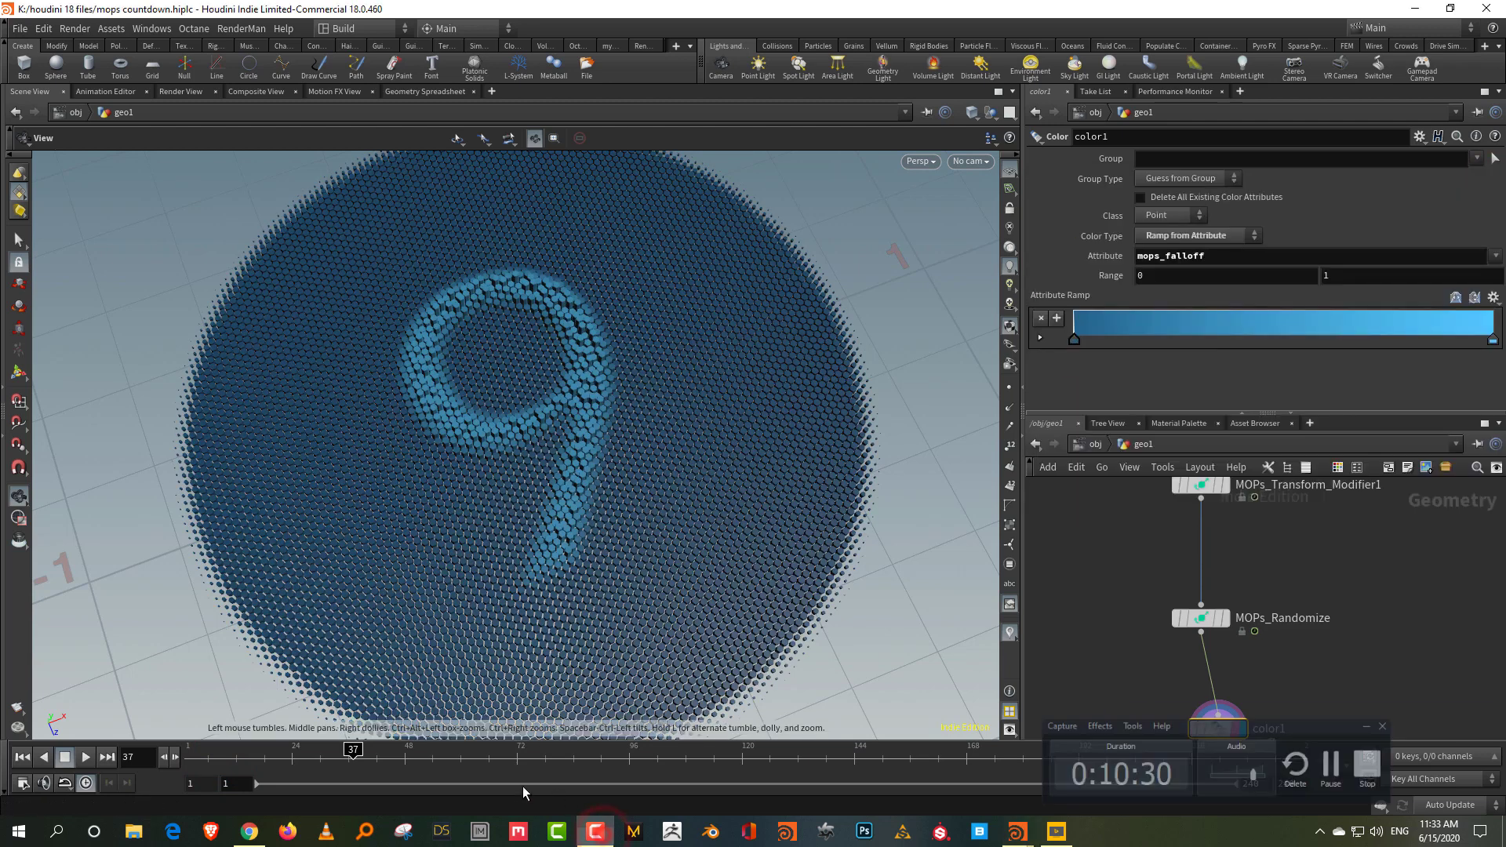
# - Go back to frame 11 and inspect the blue 10 on the disc
pyautogui.moveTo(357, 760); pyautogui.dragTo(147, 775)
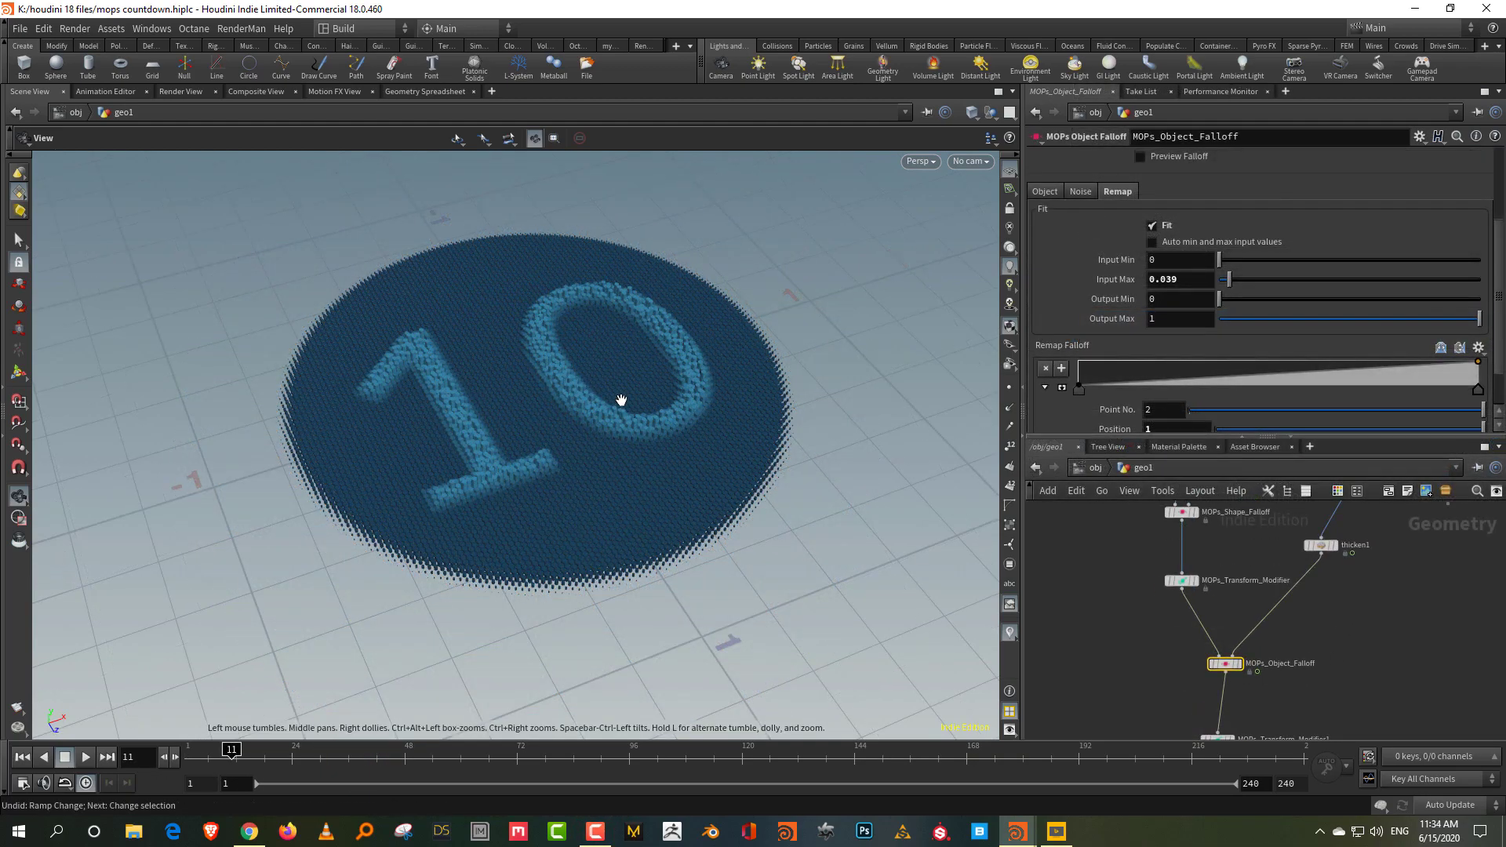
pyautogui.moveTo(621, 400); pyautogui.dragTo(592, 433)
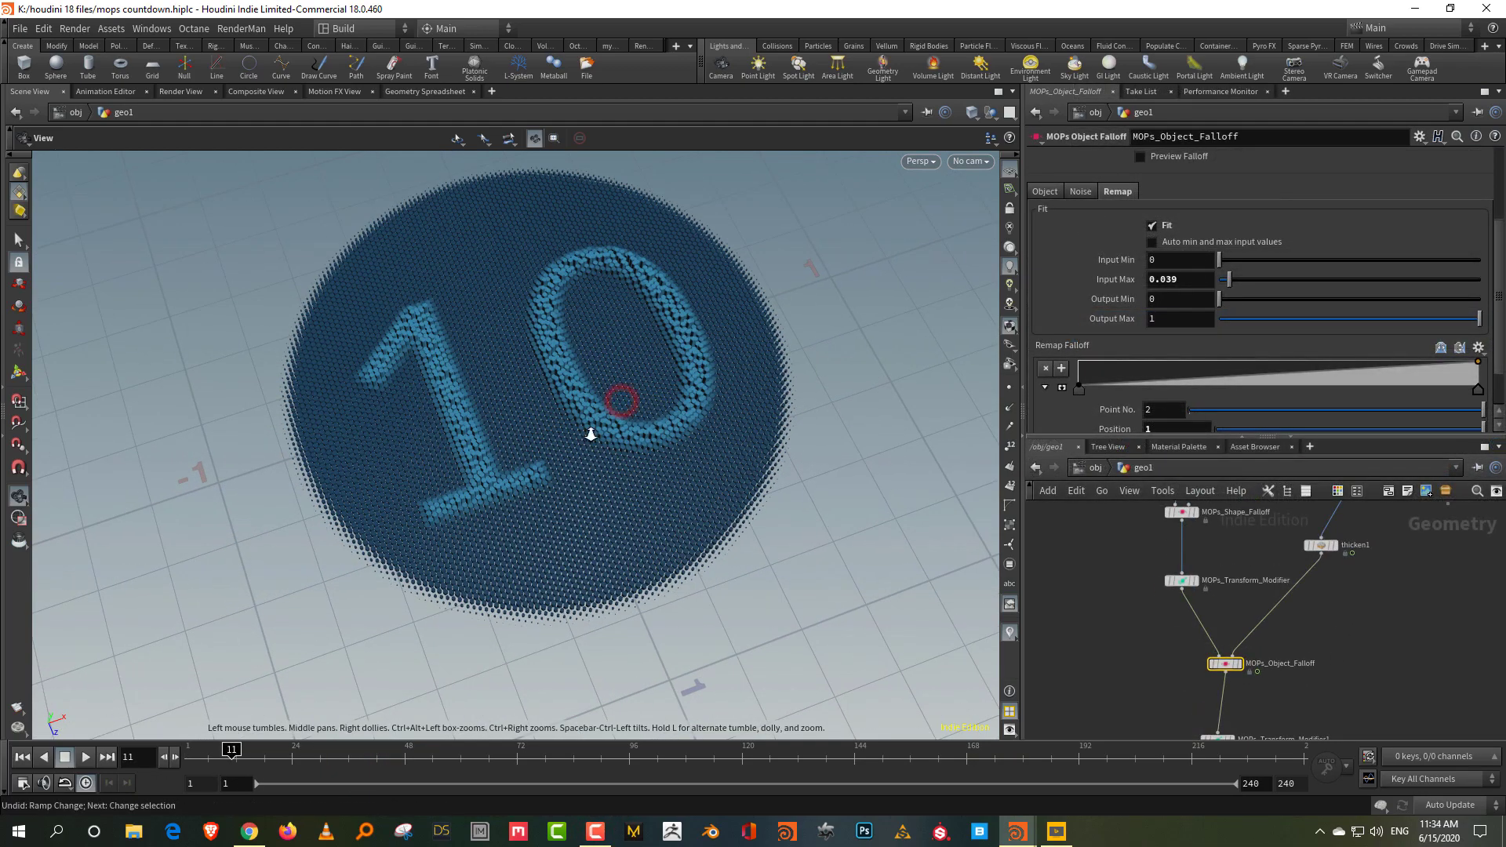
pyautogui.moveTo(592, 433); pyautogui.dragTo(612, 398, button='right')
pyautogui.moveTo(612, 399); pyautogui.dragTo(579, 456, button='middle')
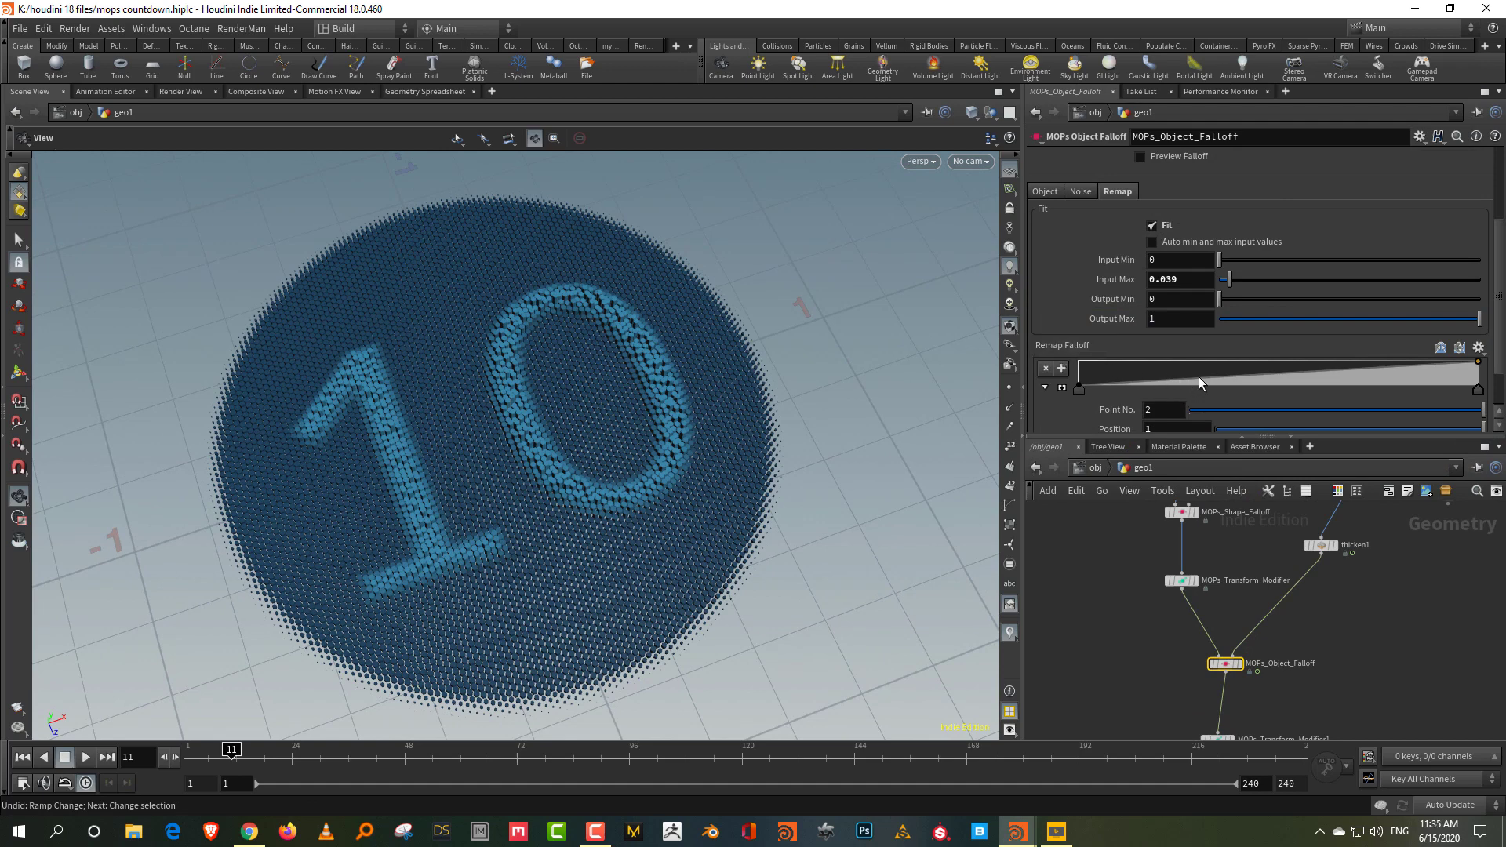
# - Add three points to MOPs_Object_Falloff's Remap Falloff ramp: a peak in the first quarter, a low at the middle and another at position 0.744597
pyautogui.moveTo(1199, 377); pyautogui.dragTo(1172, 368)
pyautogui.moveTo(1293, 370); pyautogui.dragTo(1275, 397)
pyautogui.moveTo(1373, 373)
pyautogui.mouseDown()
pyautogui.moveTo(1364, 352)
pyautogui.moveTo(1382, 401)
pyautogui.mouseUp()
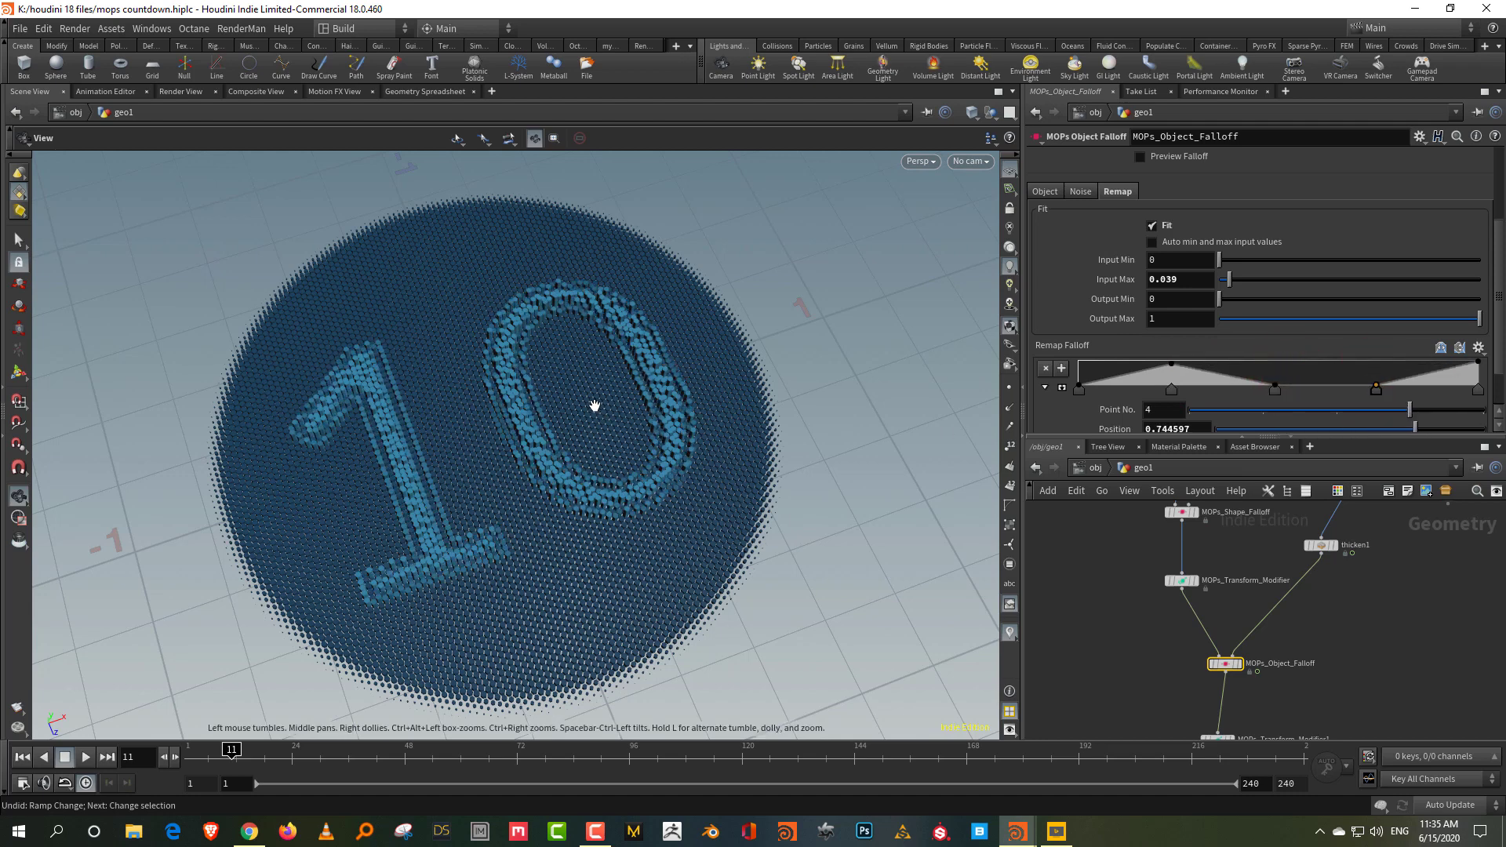
pyautogui.moveTo(592, 407); pyautogui.dragTo(347, 357)
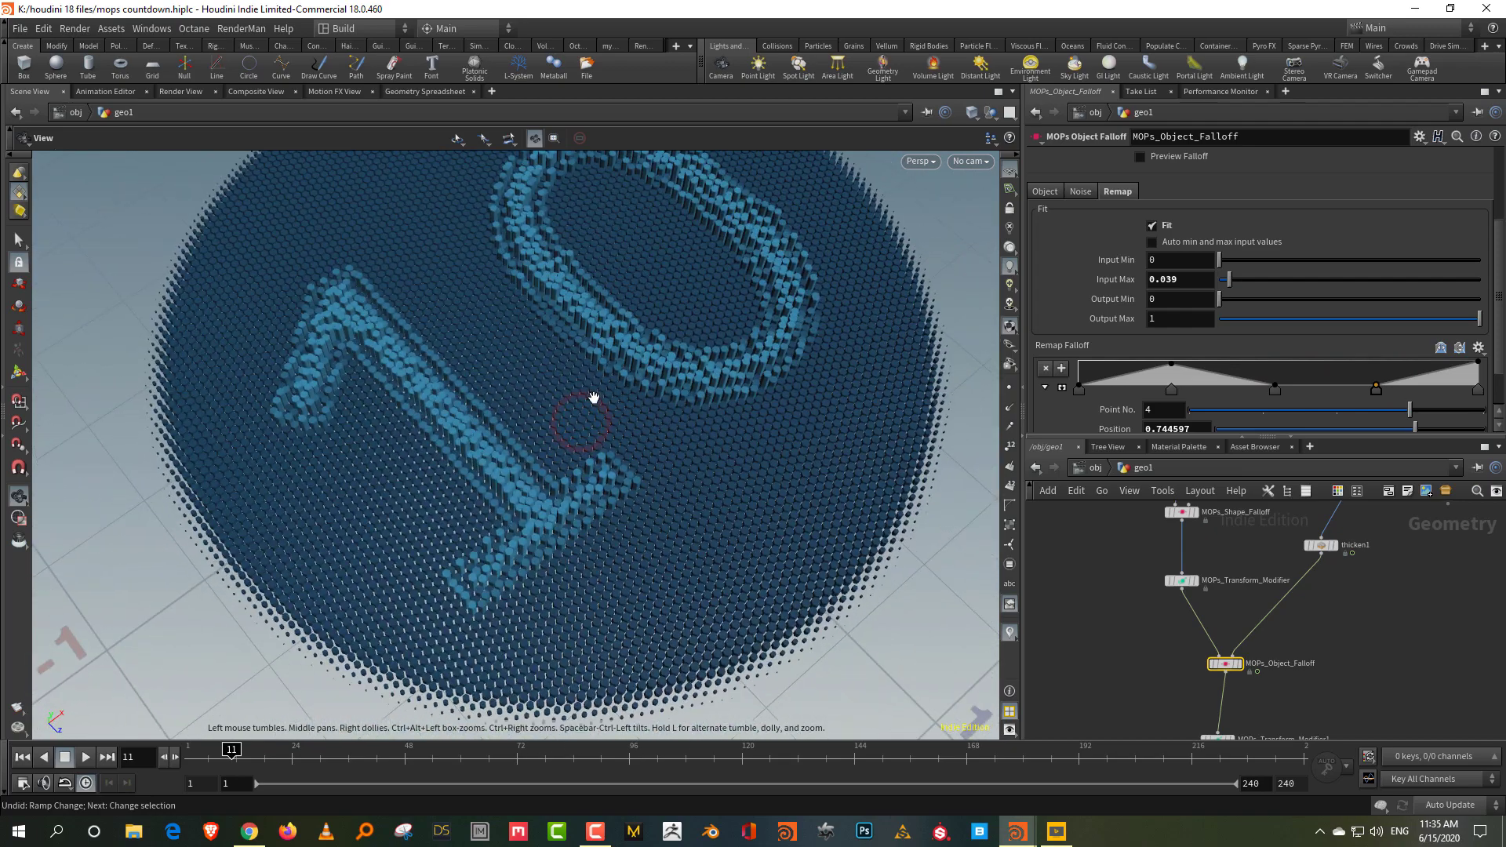
pyautogui.moveTo(657, 355); pyautogui.dragTo(494, 295)
pyautogui.moveTo(624, 365); pyautogui.dragTo(569, 337)
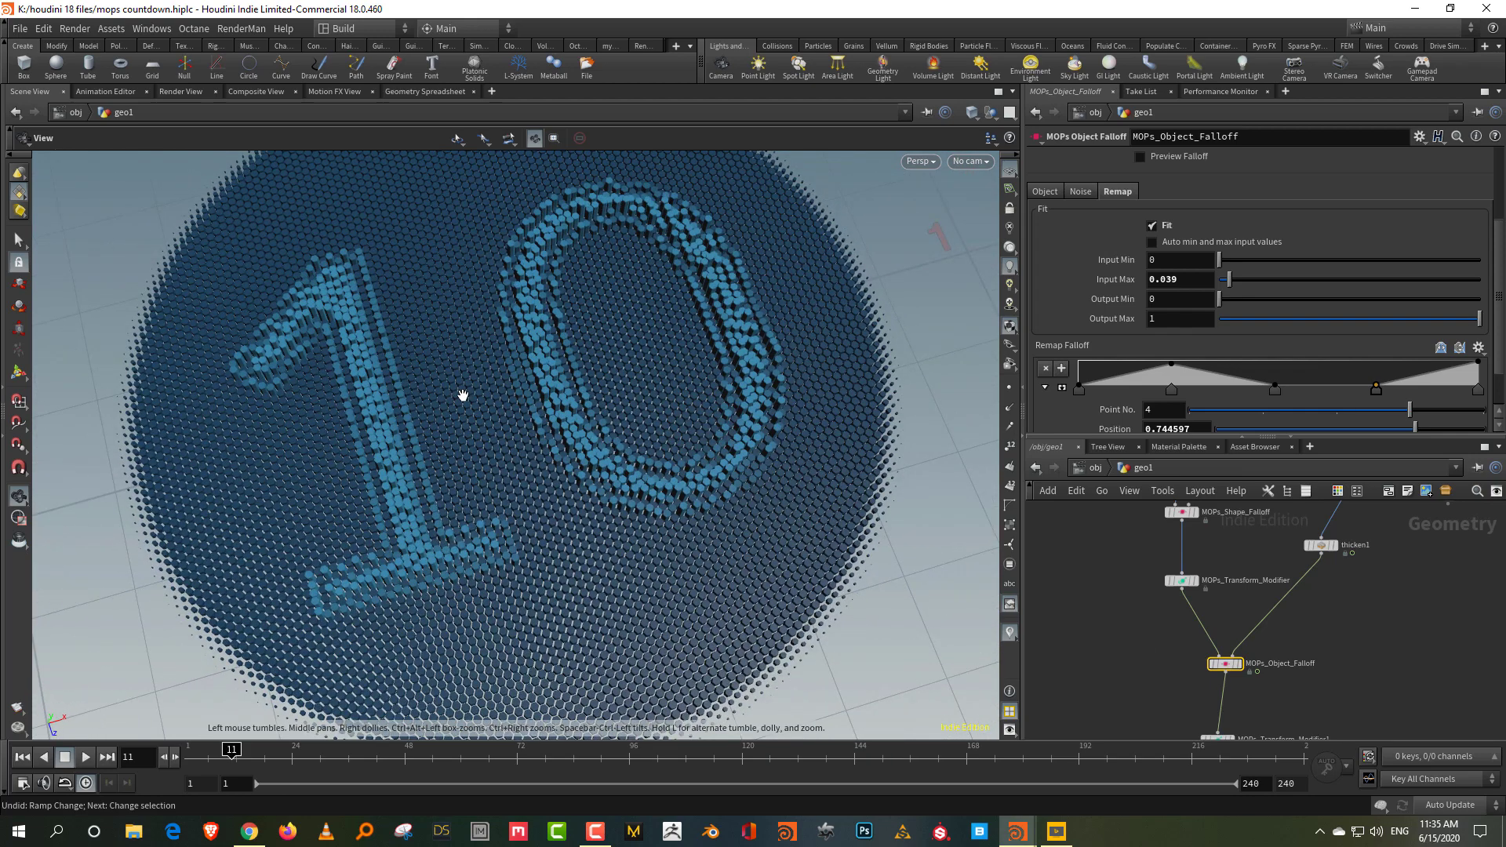
# - Return the timeline to frame 1 and give the node network more vertical space
pyautogui.moveTo(683, 404); pyautogui.dragTo(690, 408)
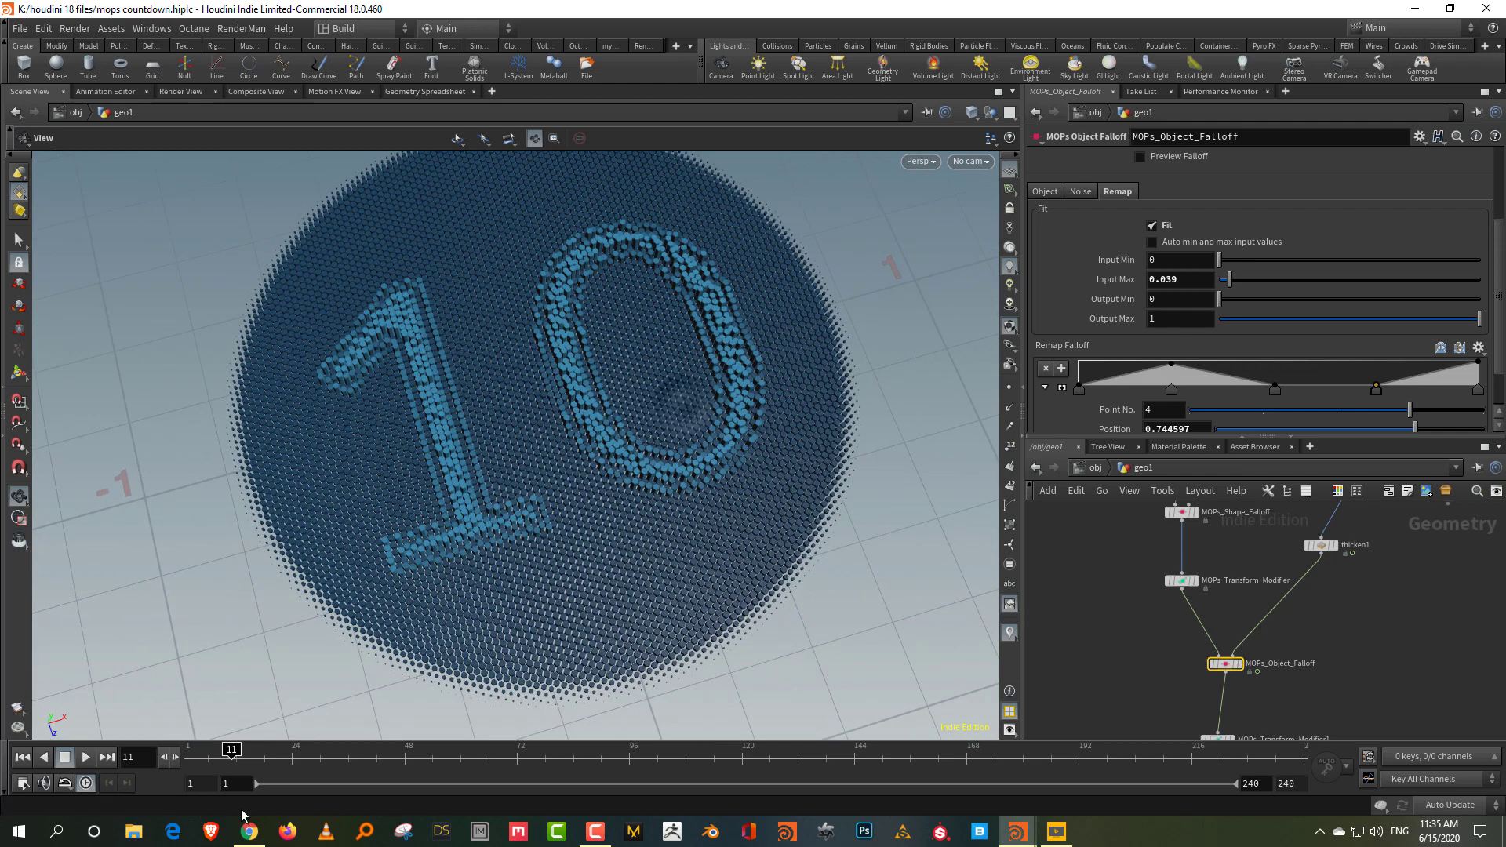
pyautogui.moveTo(237, 758); pyautogui.dragTo(190, 755)
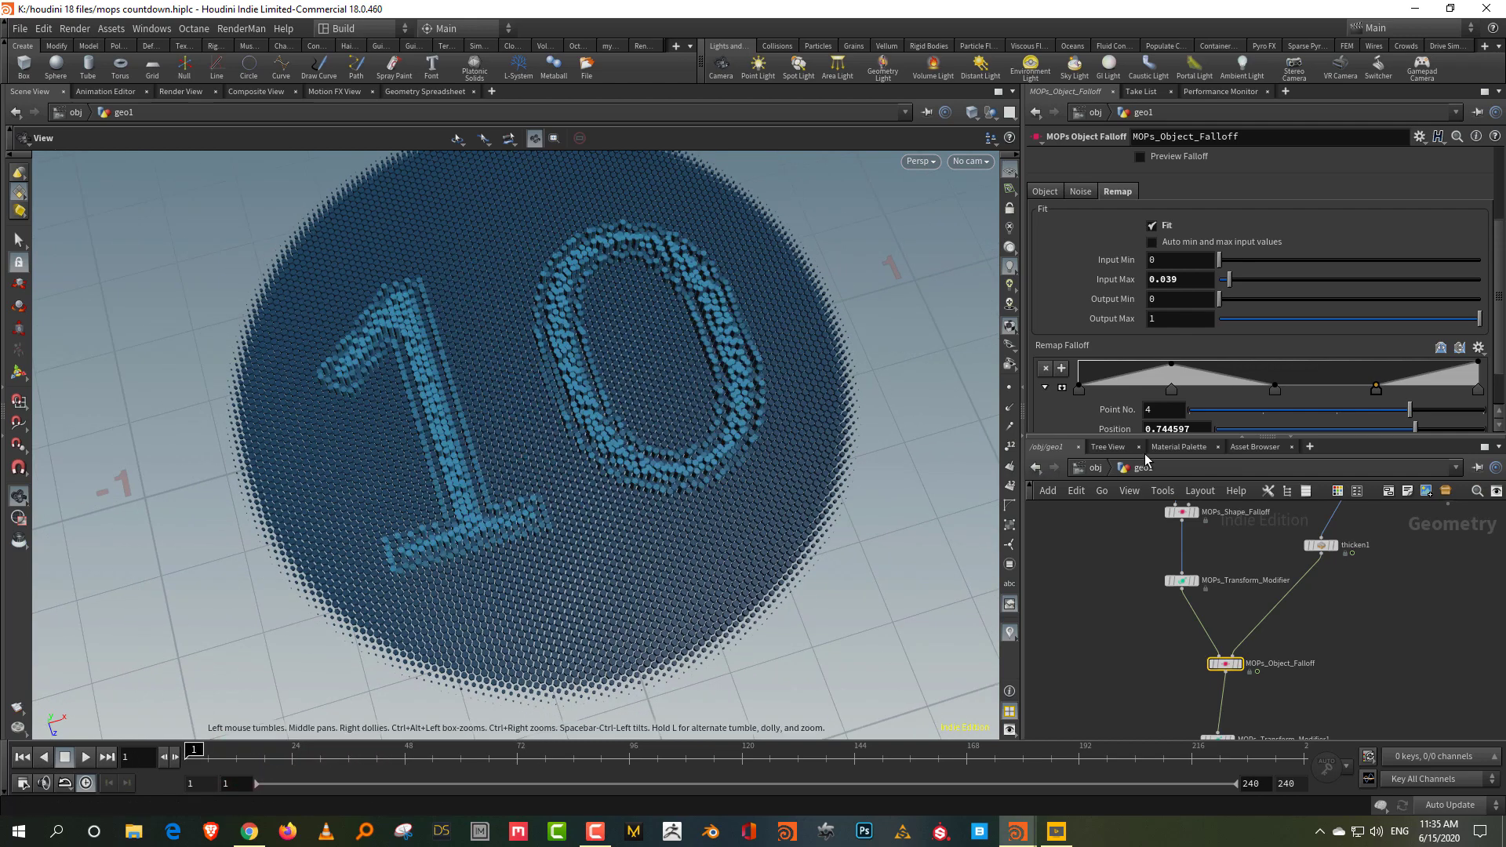
pyautogui.moveTo(1165, 440); pyautogui.dragTo(1165, 308)
pyautogui.scroll(-5, 1292, 558)
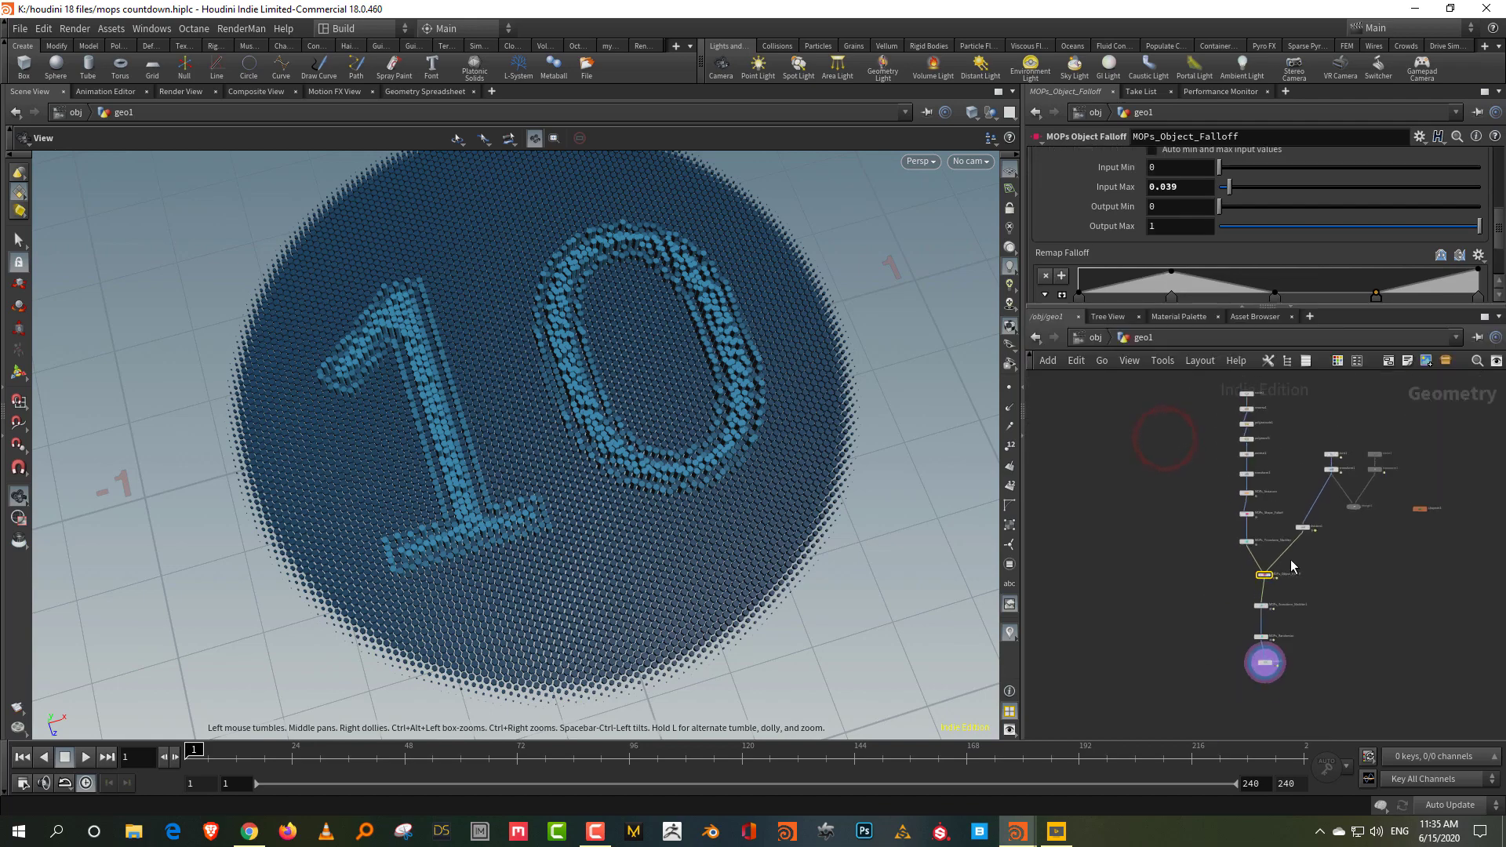
pyautogui.scroll(3, 1287, 561)
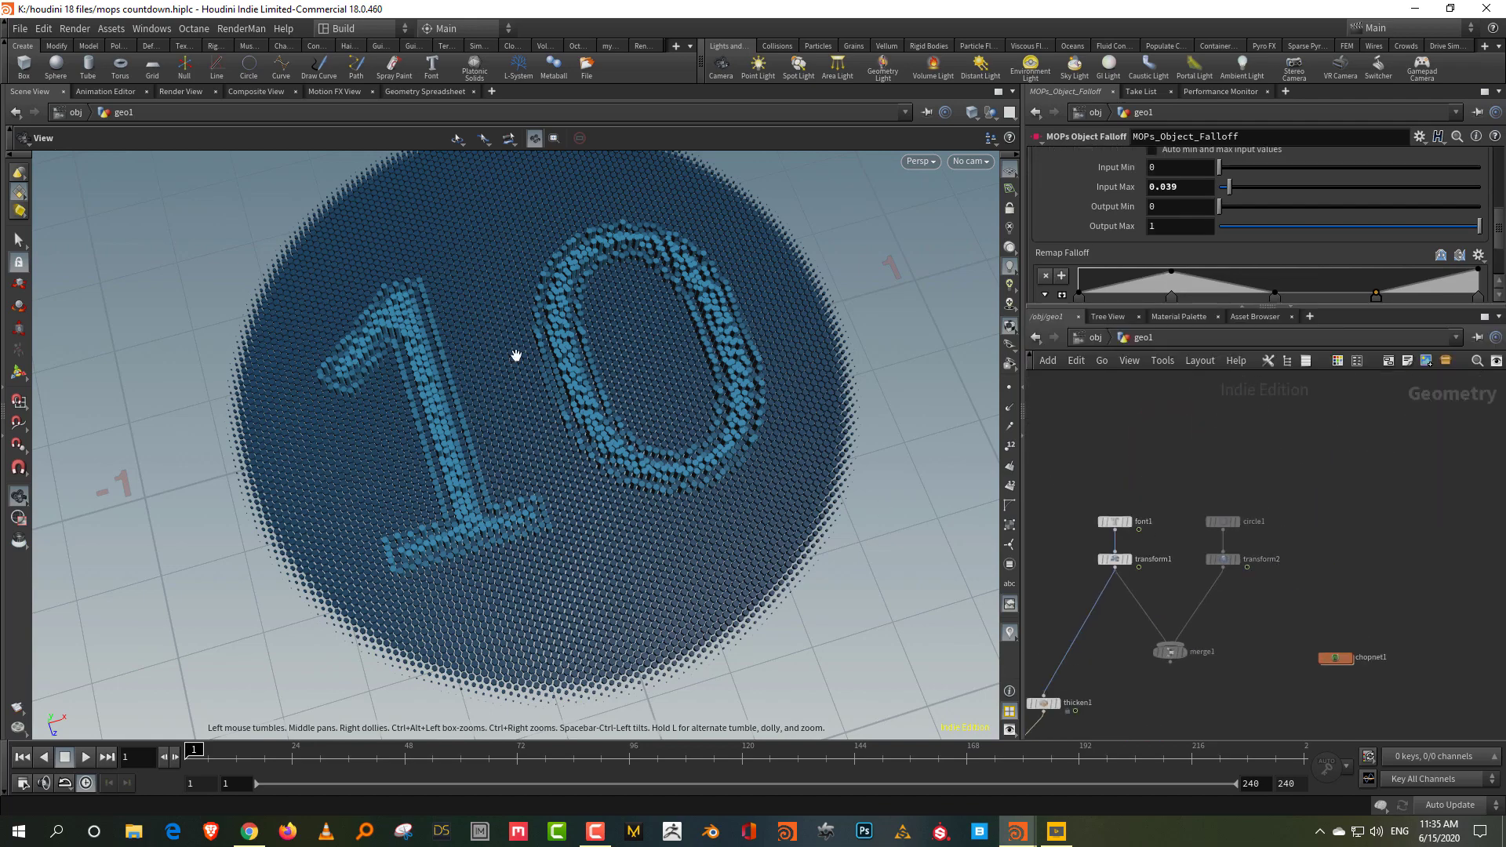
# - Display circle1 and pull transform2 out of the chain between circle1 and merge1
pyautogui.moveTo(516, 355); pyautogui.dragTo(617, 432)
pyautogui.scroll(2, 1226, 547)
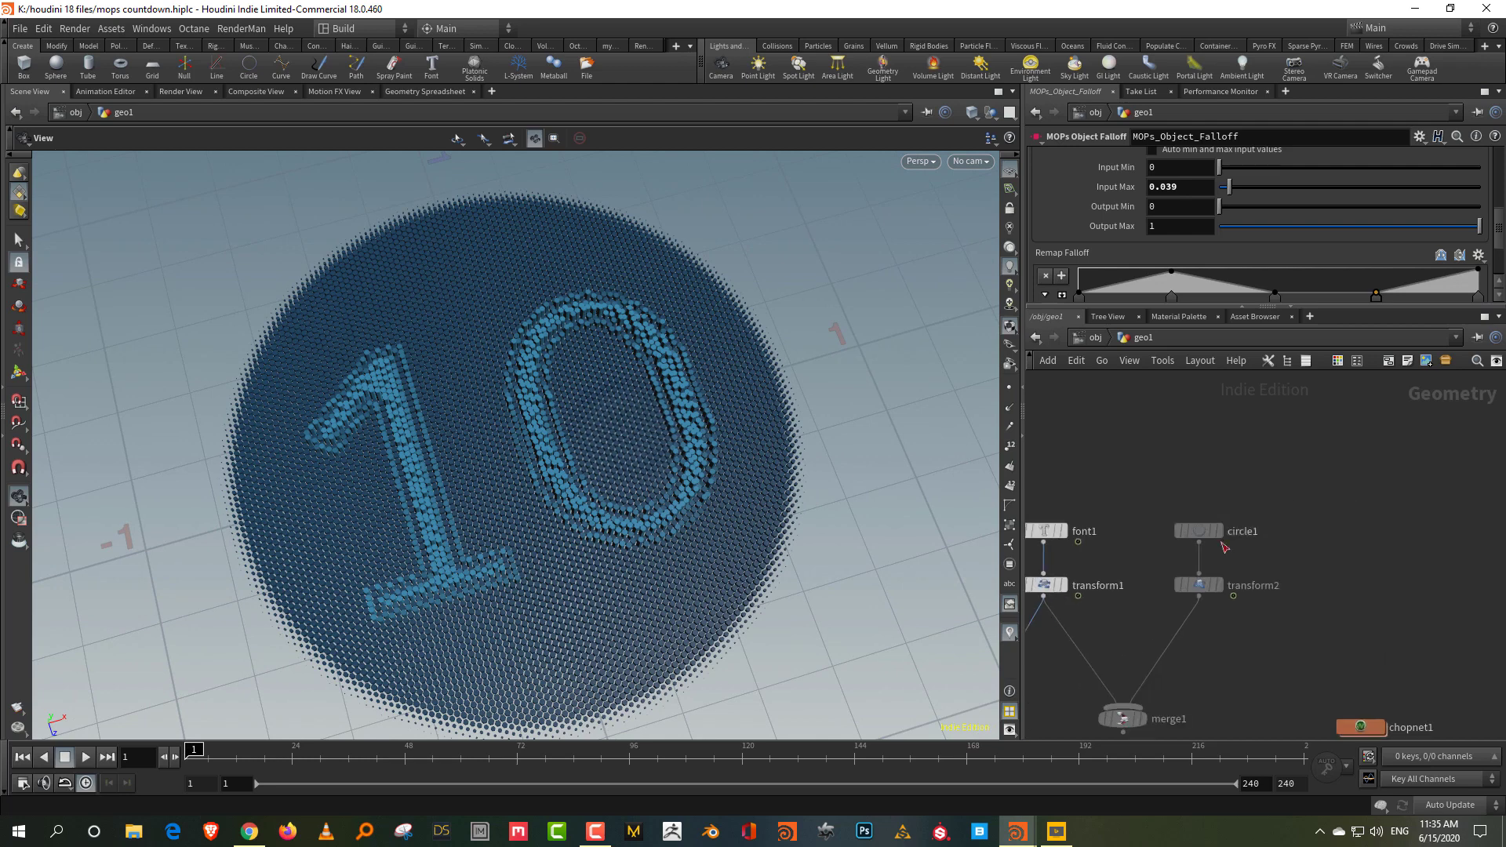
pyautogui.click(1218, 532)
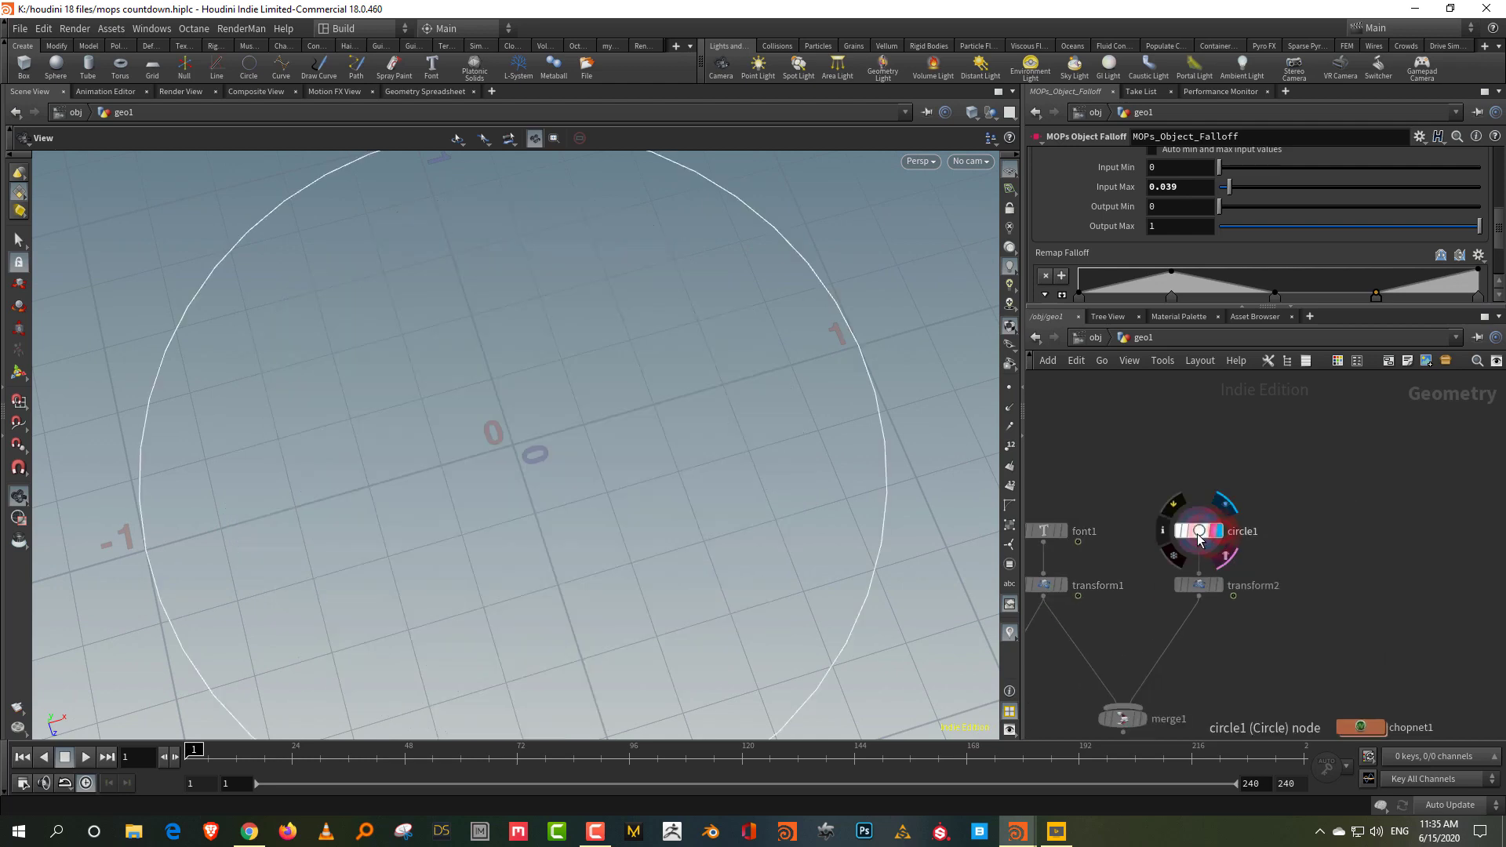
pyautogui.moveTo(1199, 538); pyautogui.dragTo(1216, 514)
pyautogui.moveTo(1199, 585); pyautogui.dragTo(1449, 571)
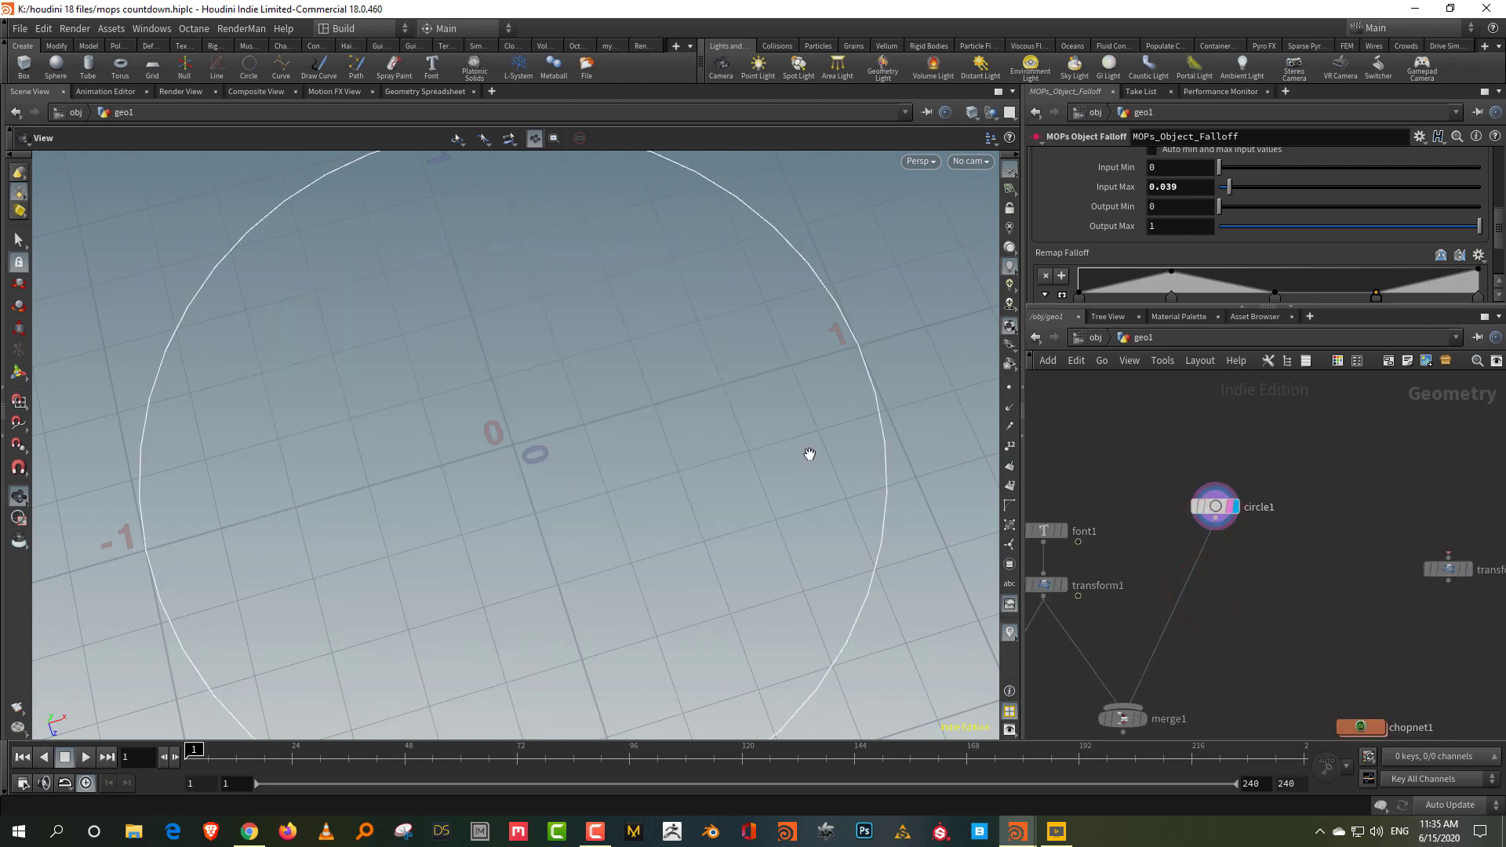
# - Turn on the template flag of color1 so the tile disc shows as a reference around circle1
pyautogui.moveTo(673, 357); pyautogui.dragTo(773, 424, button='right')
pyautogui.moveTo(1201, 573); pyautogui.dragTo(1450, 381, button='middle')
pyautogui.scroll(-2, 1450, 381)
pyautogui.moveTo(1214, 682); pyautogui.dragTo(1215, 547, button='middle')
pyautogui.scroll(-1, 1215, 547)
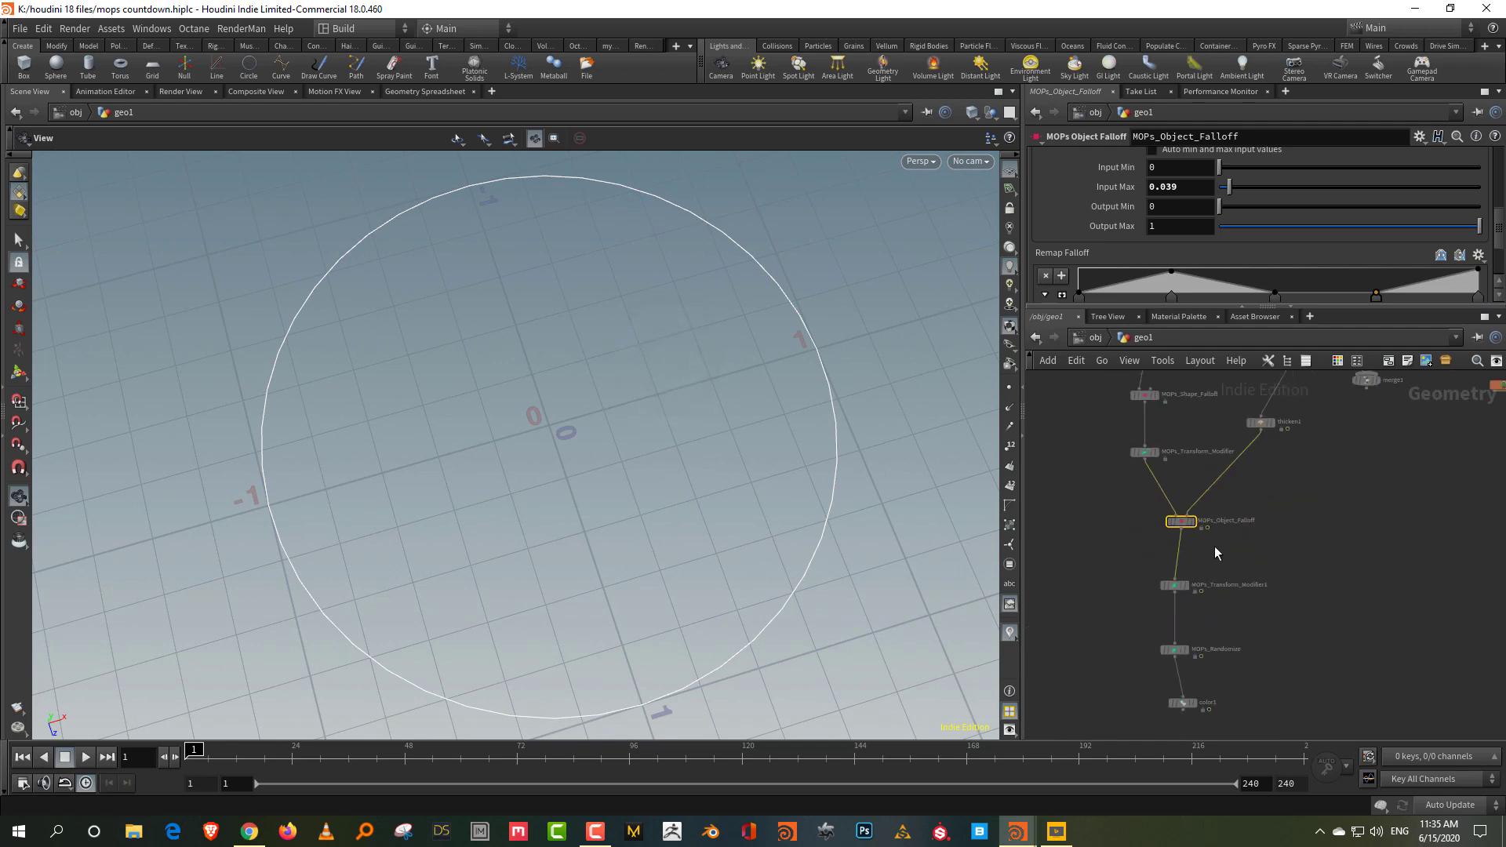
pyautogui.scroll(2, 1214, 546)
pyautogui.moveTo(1236, 626); pyautogui.dragTo(1221, 449, button='middle')
pyautogui.scroll(1, 1221, 449)
pyautogui.click(1169, 598)
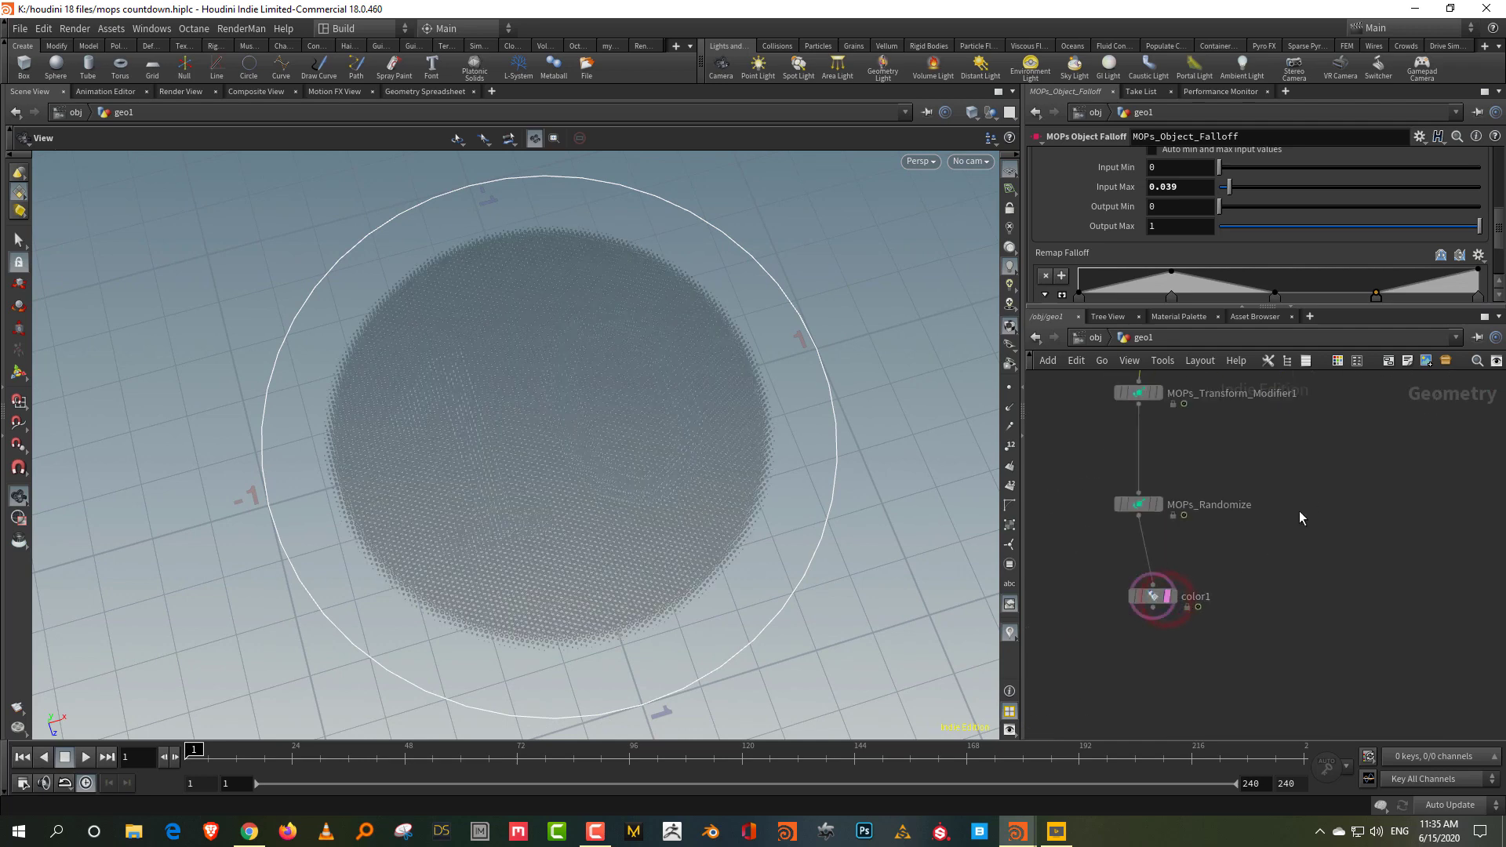
# - Place chopnet1 below the disconnected transform2 and move both nodes aside, away from circle1
pyautogui.moveTo(1299, 517); pyautogui.dragTo(1164, 703, button='middle')
pyautogui.scroll(-3, 1177, 646)
pyautogui.moveTo(1259, 610); pyautogui.dragTo(1134, 844, button='middle')
pyautogui.scroll(1, 1267, 605)
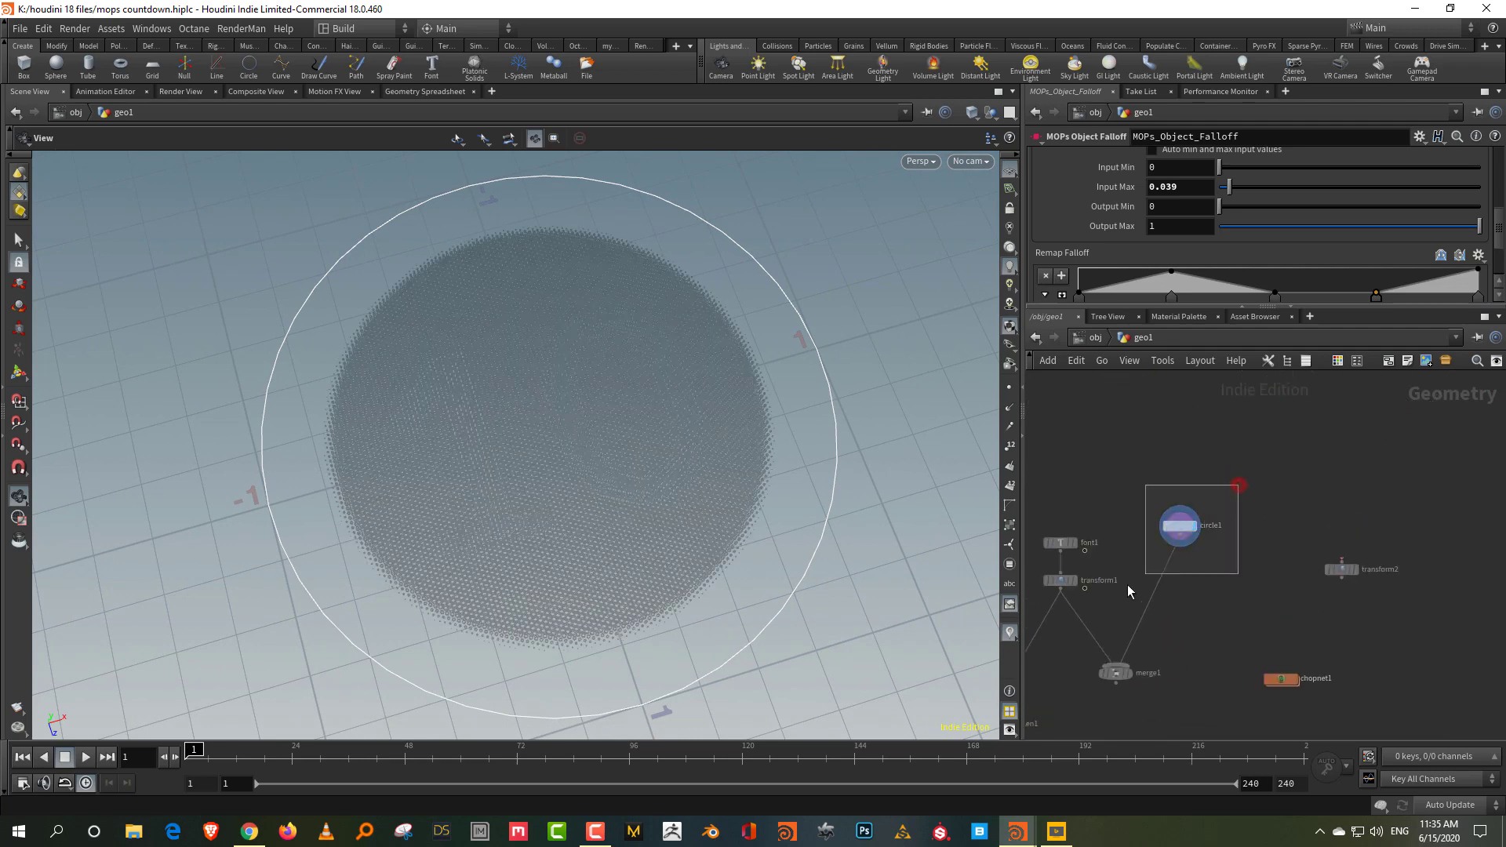
pyautogui.moveTo(1127, 585); pyautogui.dragTo(1130, 587)
pyautogui.moveTo(1293, 684); pyautogui.dragTo(1366, 623)
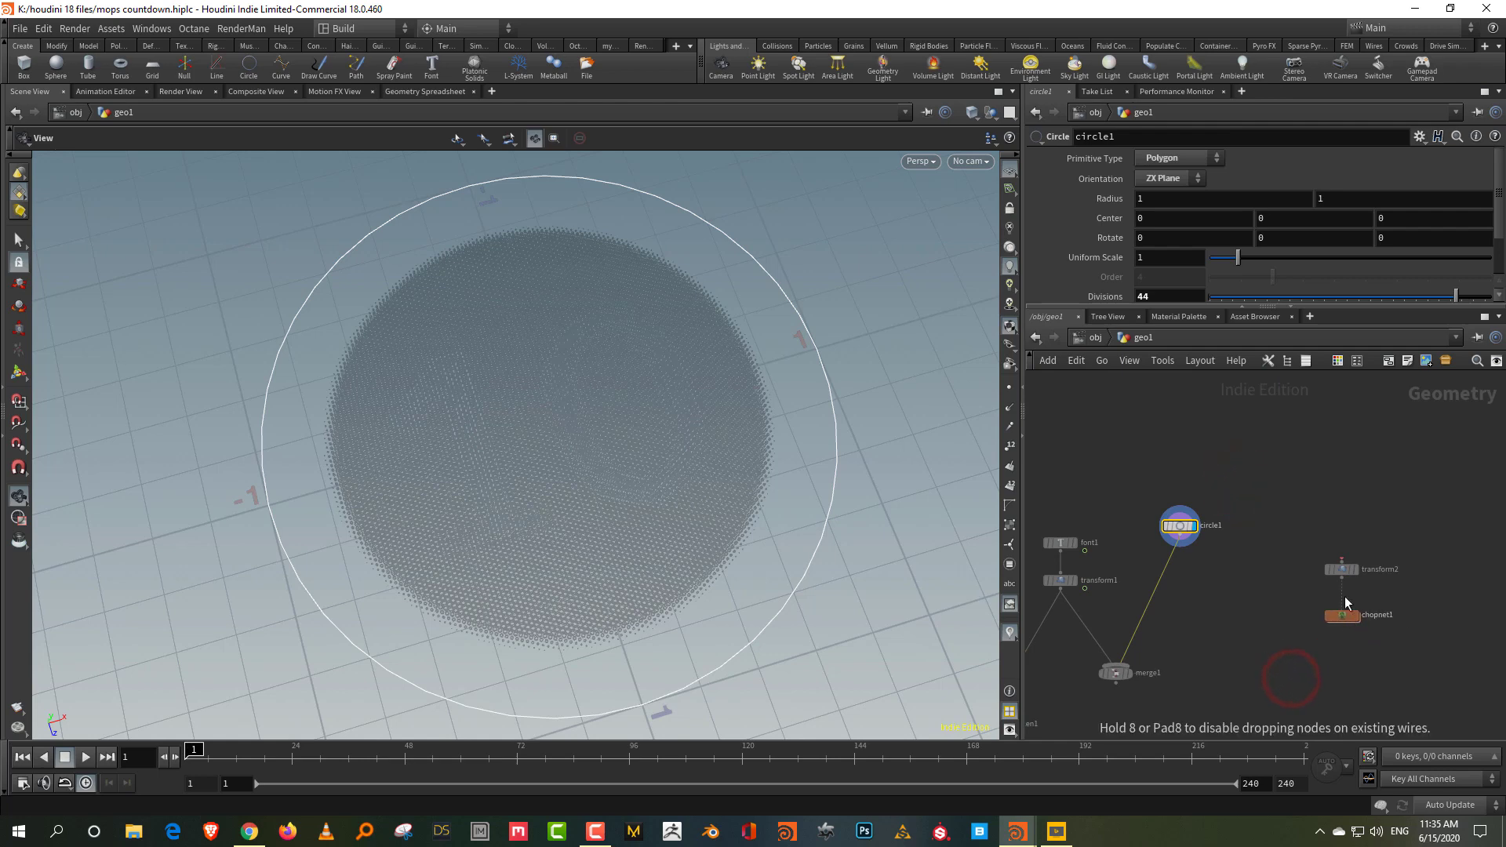
pyautogui.moveTo(1322, 539); pyautogui.dragTo(1360, 655)
pyautogui.moveTo(1341, 615); pyautogui.dragTo(1416, 580)
pyautogui.moveTo(1297, 590); pyautogui.dragTo(1243, 584, button='middle')
pyautogui.moveTo(1243, 582); pyautogui.dragTo(1243, 614)
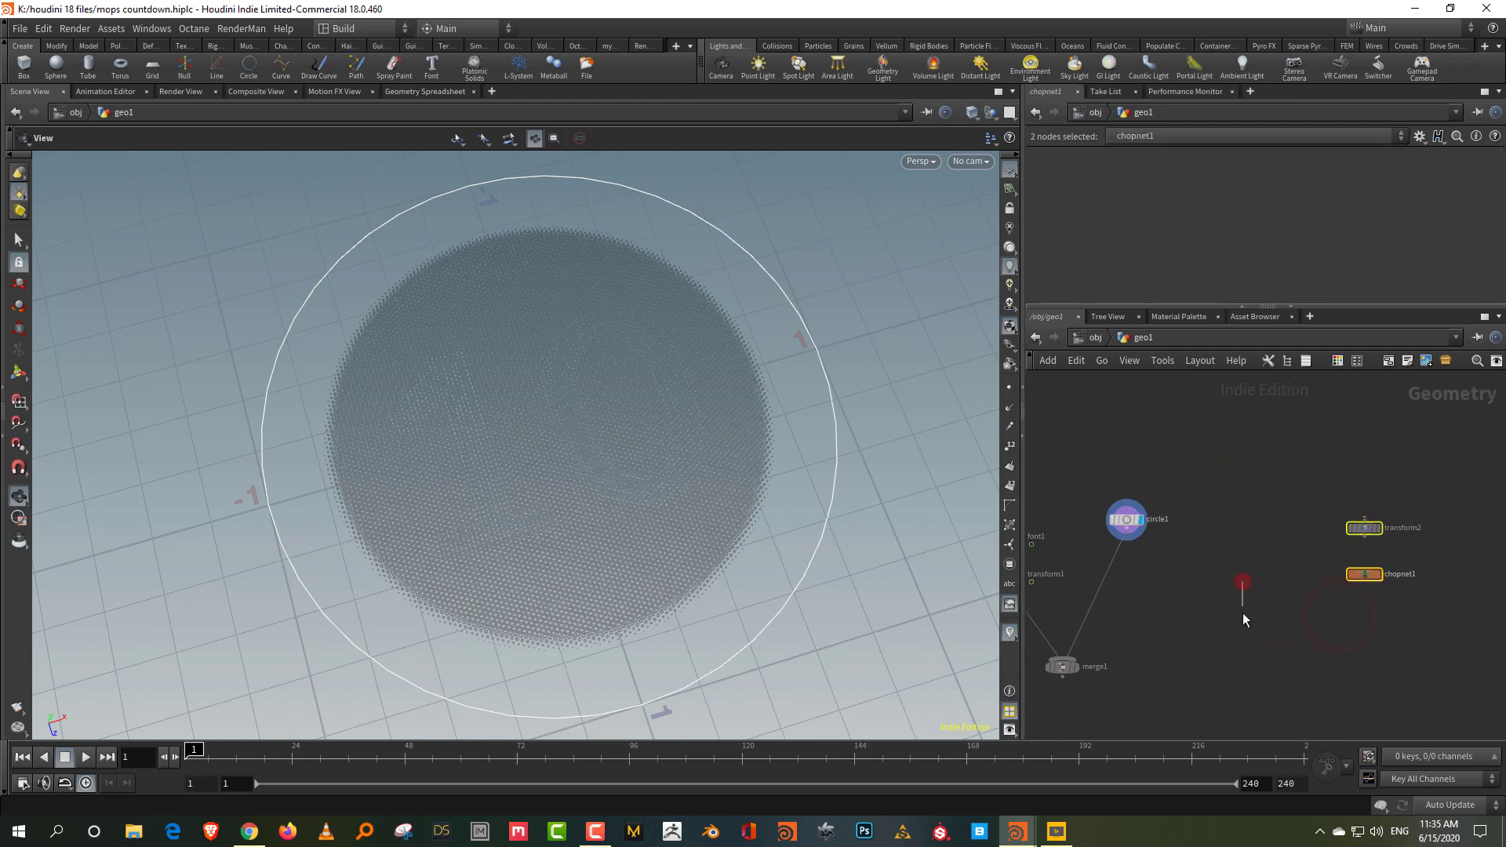
# - Add a Box node beside circle1 and display it
pyautogui.click(1244, 614)
pyautogui.scroll(2, 1193, 562)
pyautogui.click(1191, 586)
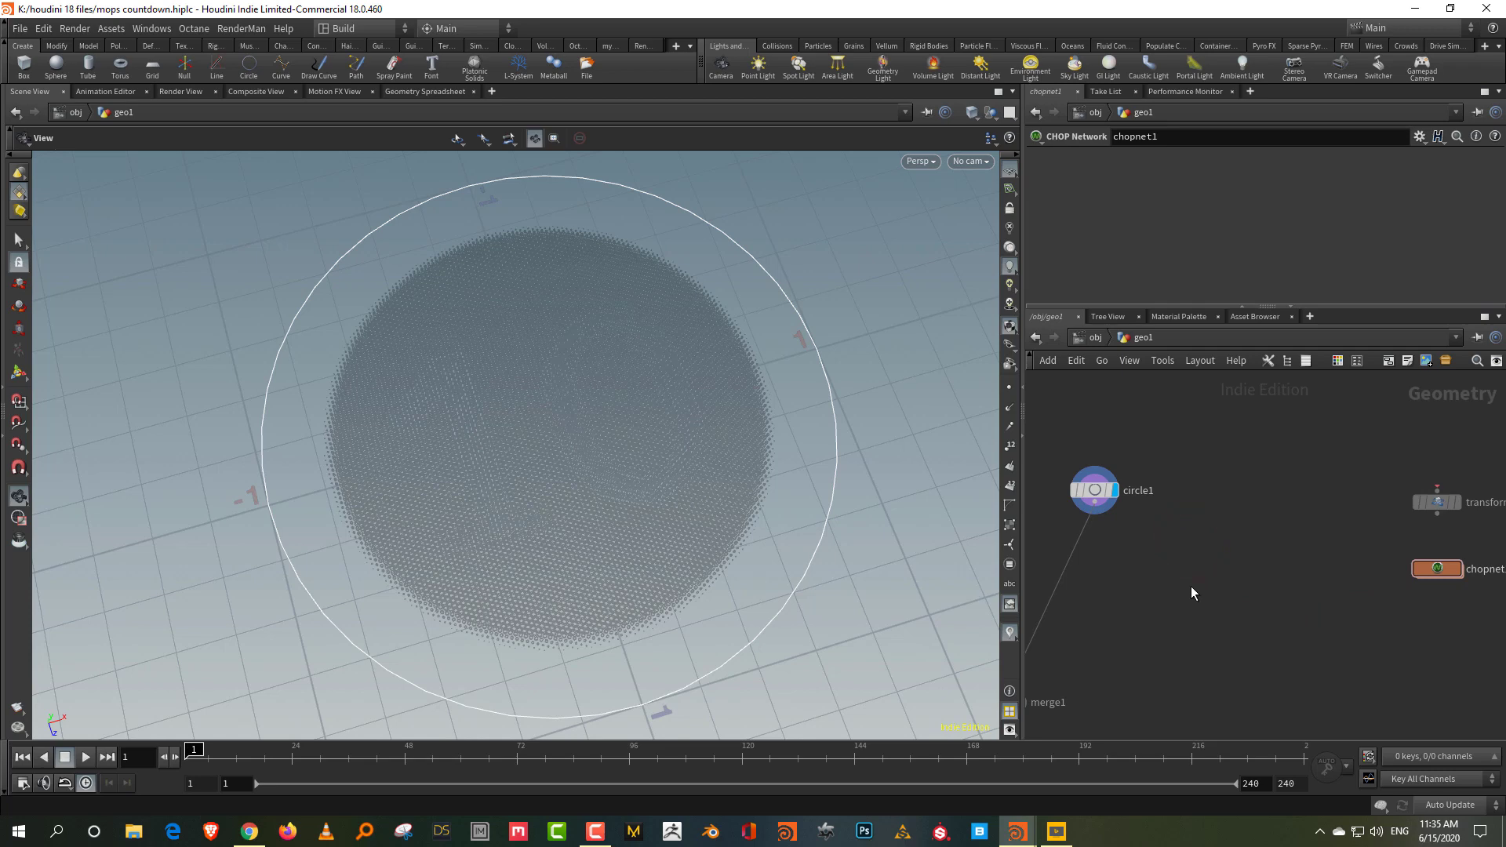
pyautogui.press('Tab')
pyautogui.write('bo')
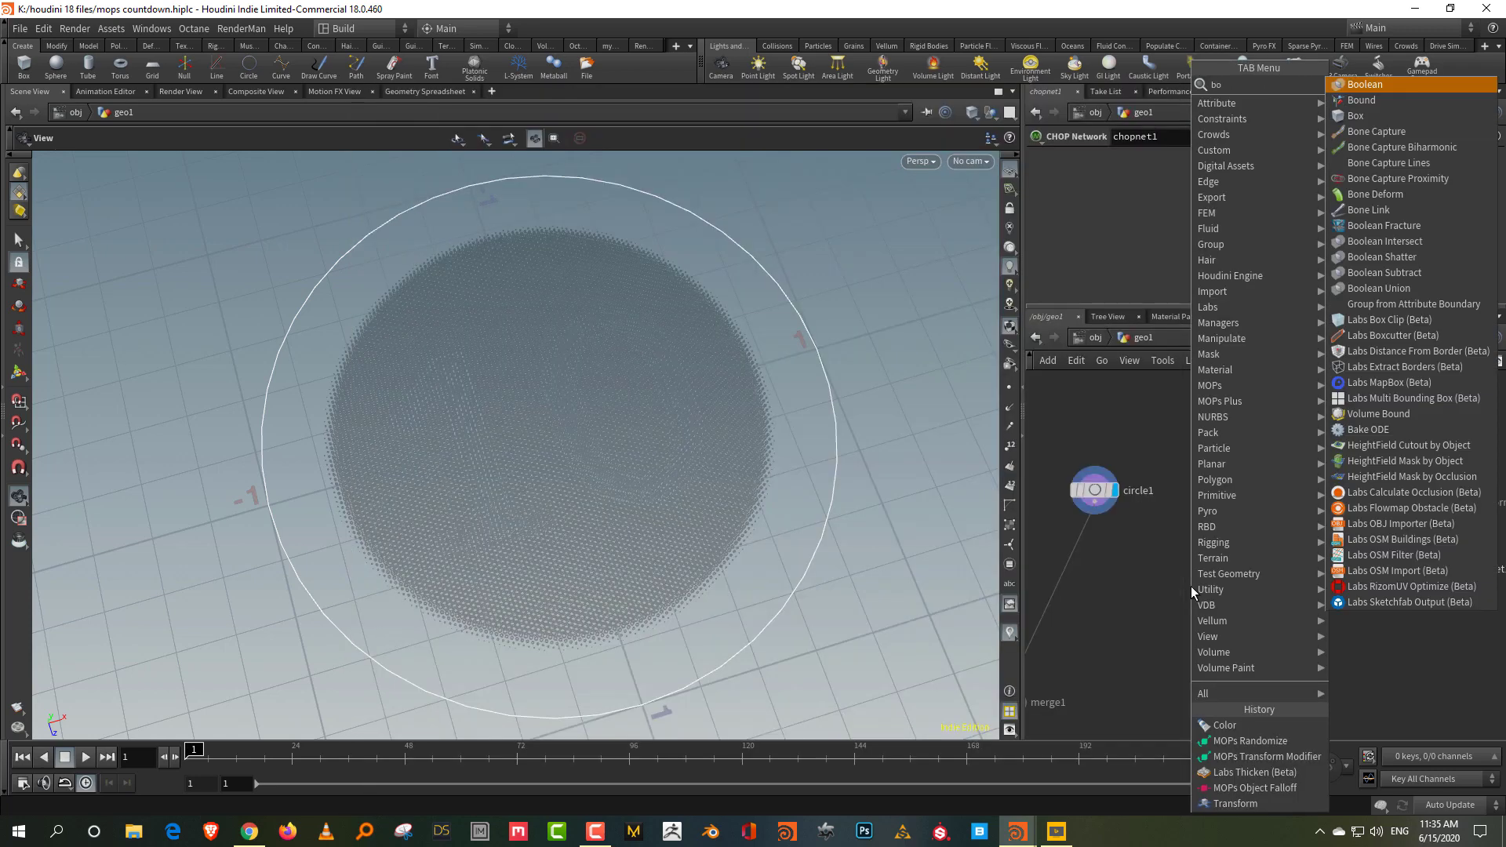
pyautogui.write('x')
pyautogui.click(1379, 84)
pyautogui.click(1239, 485)
pyautogui.scroll(2, 1246, 489)
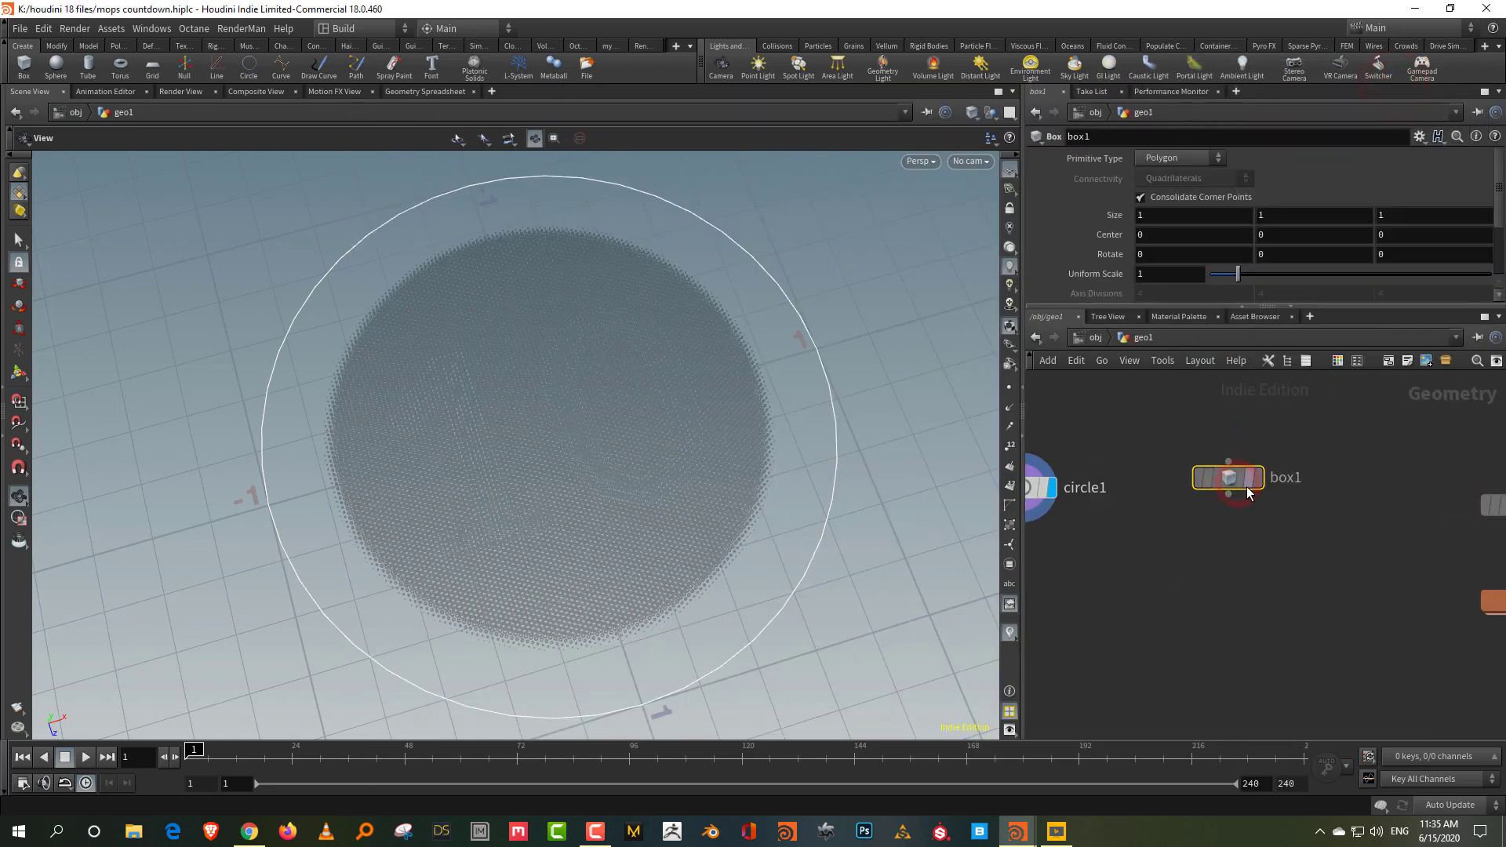
pyautogui.click(1258, 480)
# - Link box1's Center Z to half its Z size with ch("sizez")/2 and set its size to 0.1 on all three axes
pyautogui.moveTo(620, 484); pyautogui.dragTo(541, 549)
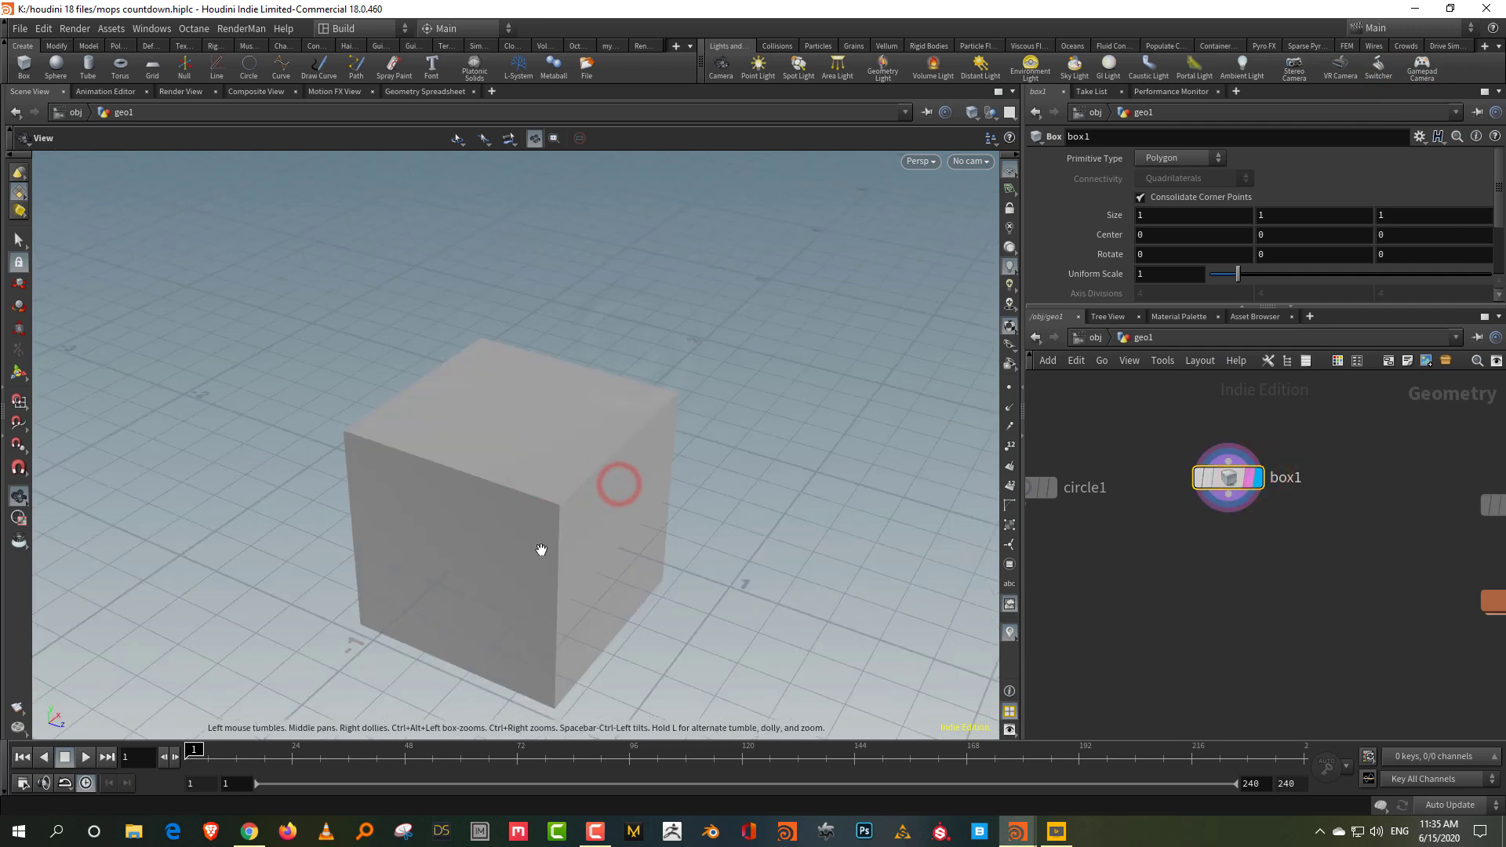
pyautogui.moveTo(596, 489); pyautogui.dragTo(597, 494)
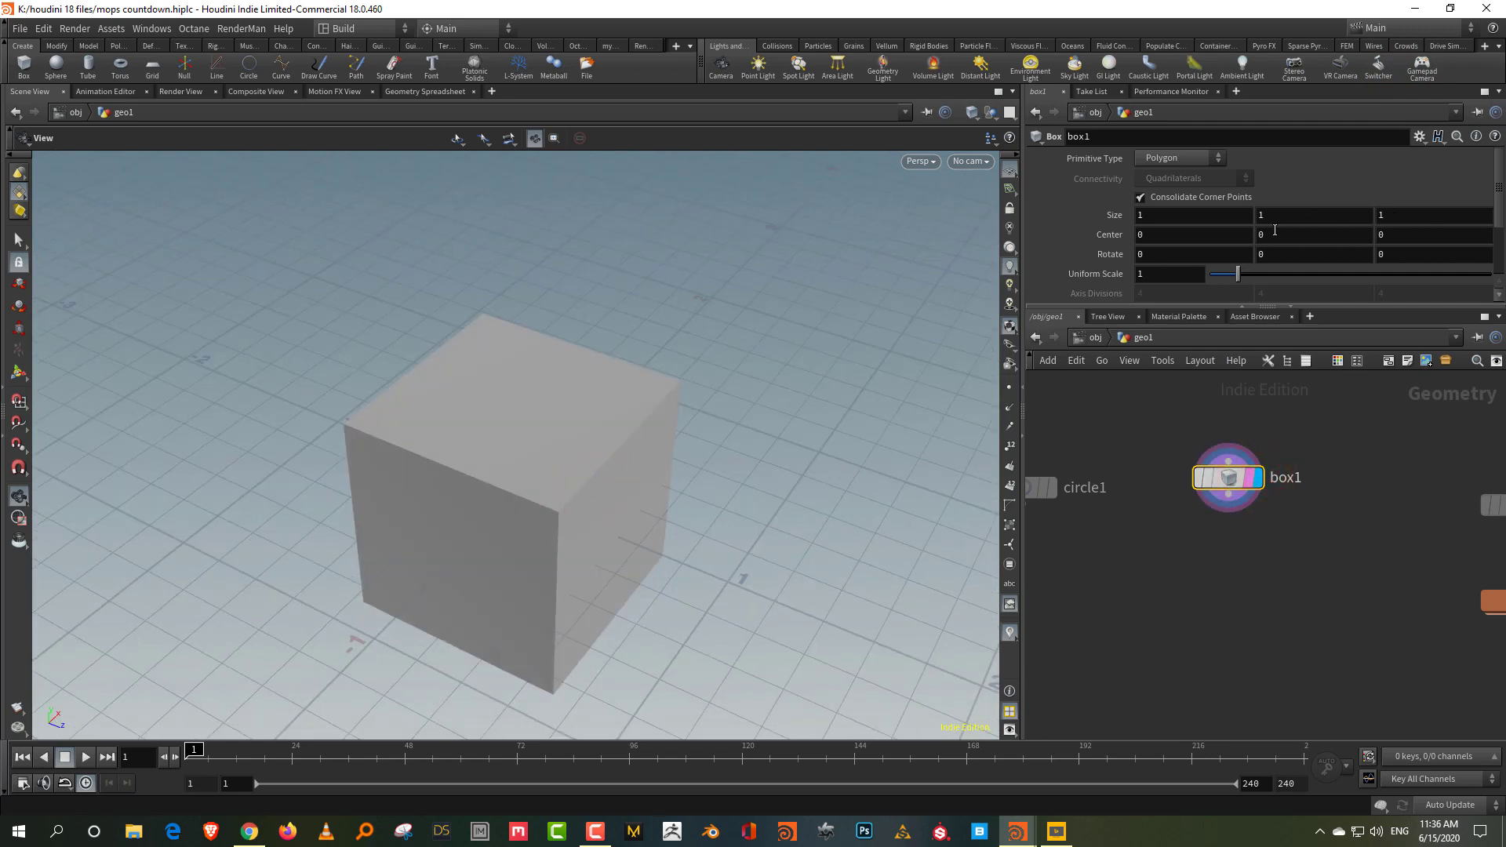
pyautogui.rightClick(1392, 216)
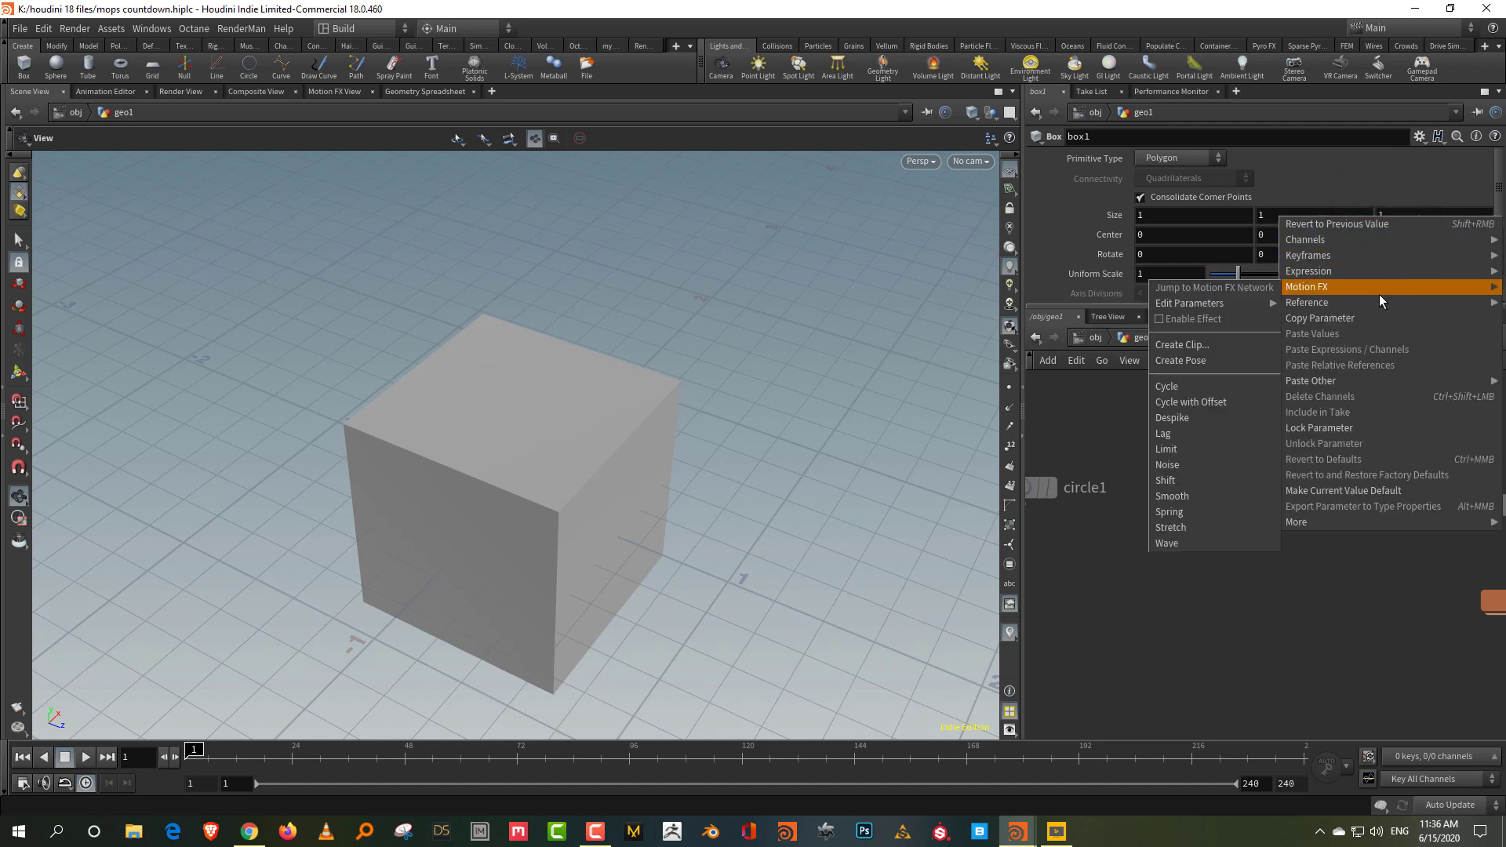
pyautogui.moveTo(1376, 271)
pyautogui.click(1369, 318)
pyautogui.rightClick(1406, 236)
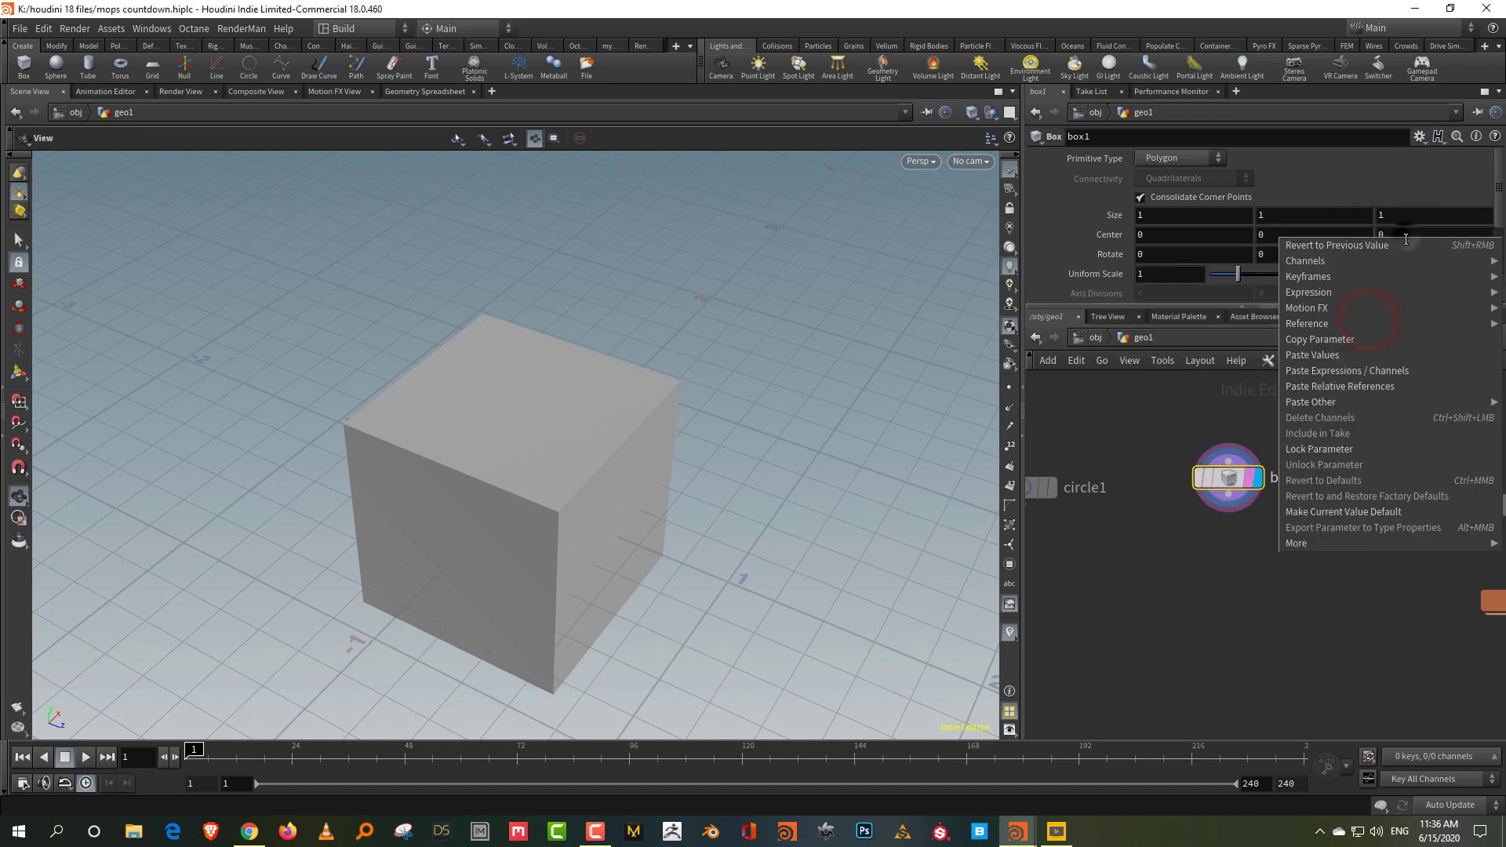
pyautogui.click(1401, 385)
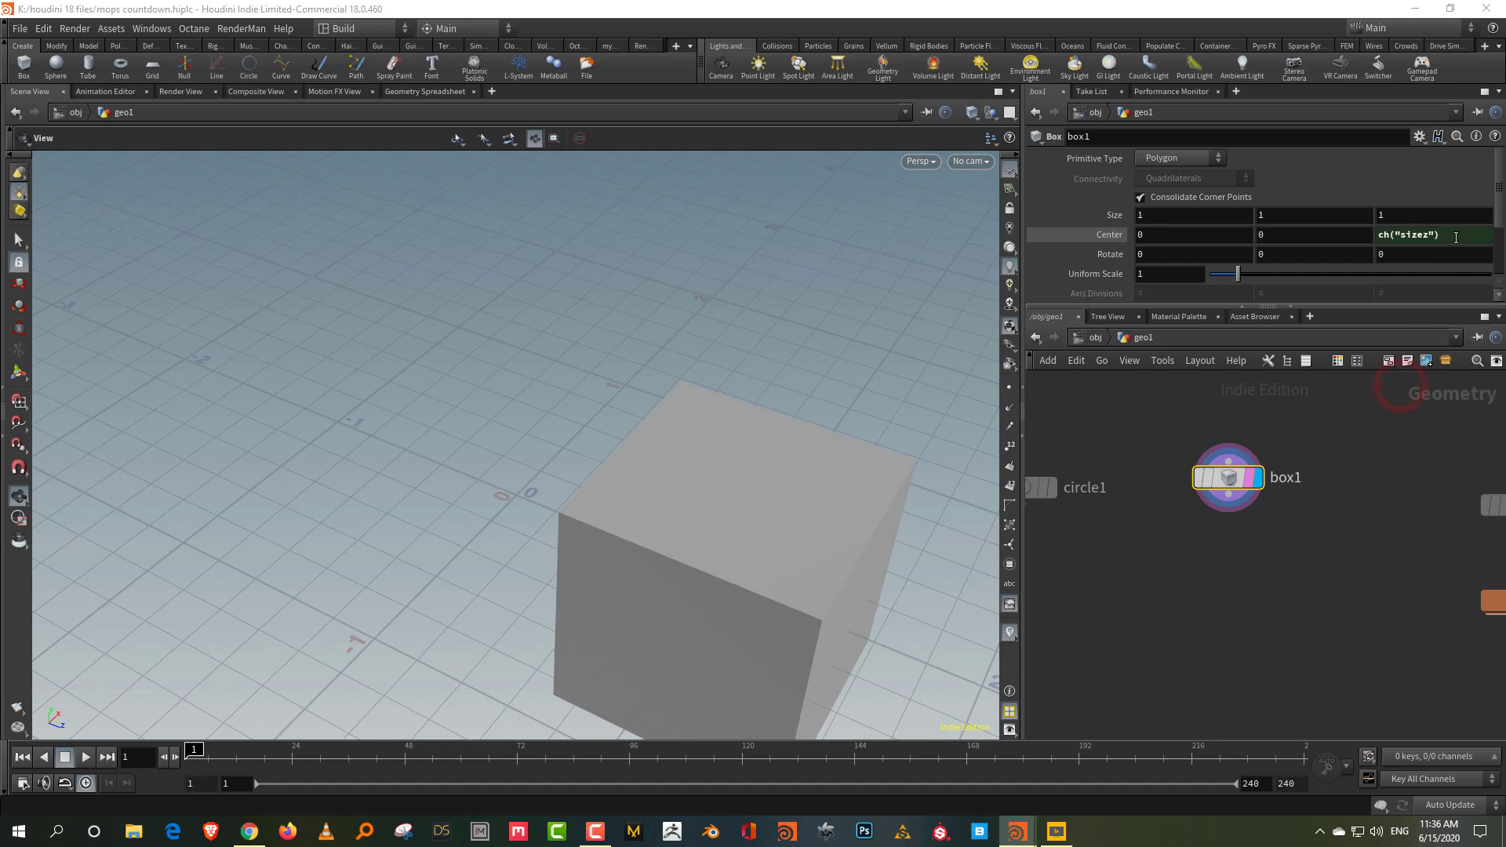
pyautogui.click(1456, 237)
pyautogui.write('/2')
pyautogui.press('Return')
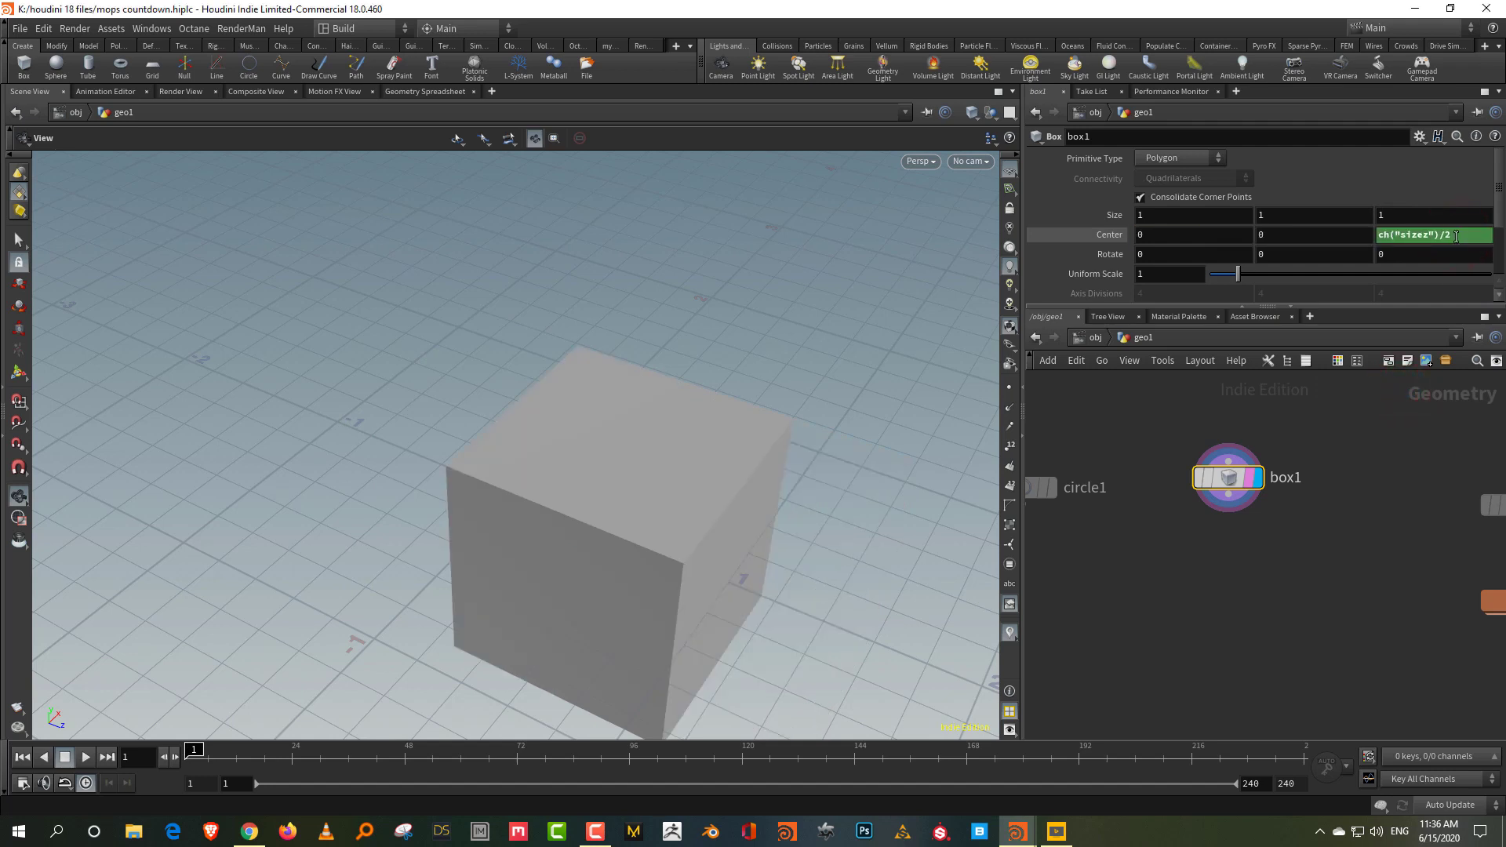
pyautogui.moveTo(1131, 222); pyautogui.dragTo(1048, 223, button='middle')
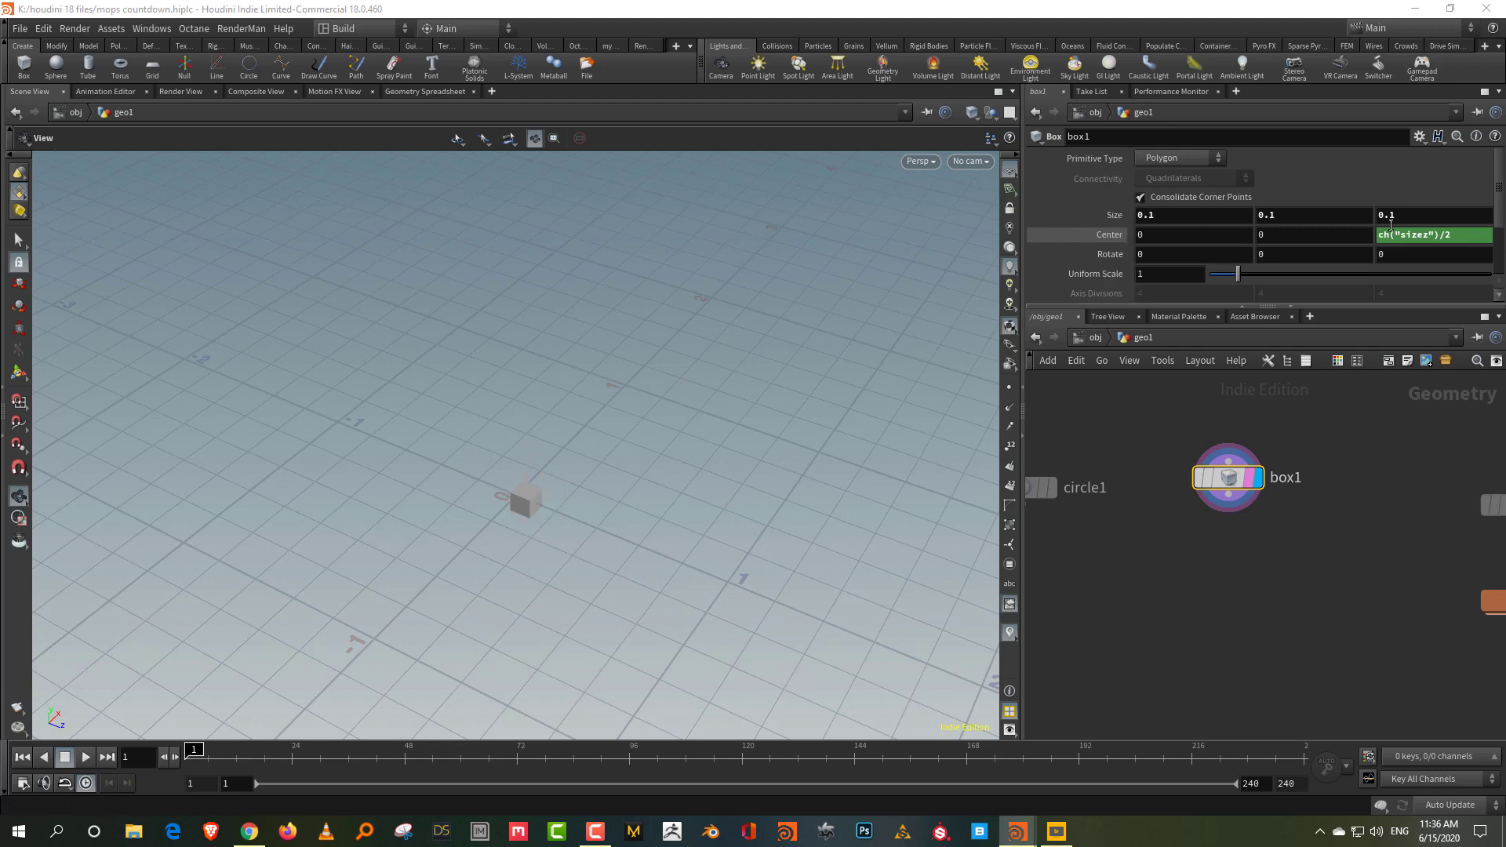
# - Try lengthening box1 by raising only its Z size, and undo the change
pyautogui.moveTo(1398, 216); pyautogui.dragTo(1421, 215, button='middle')
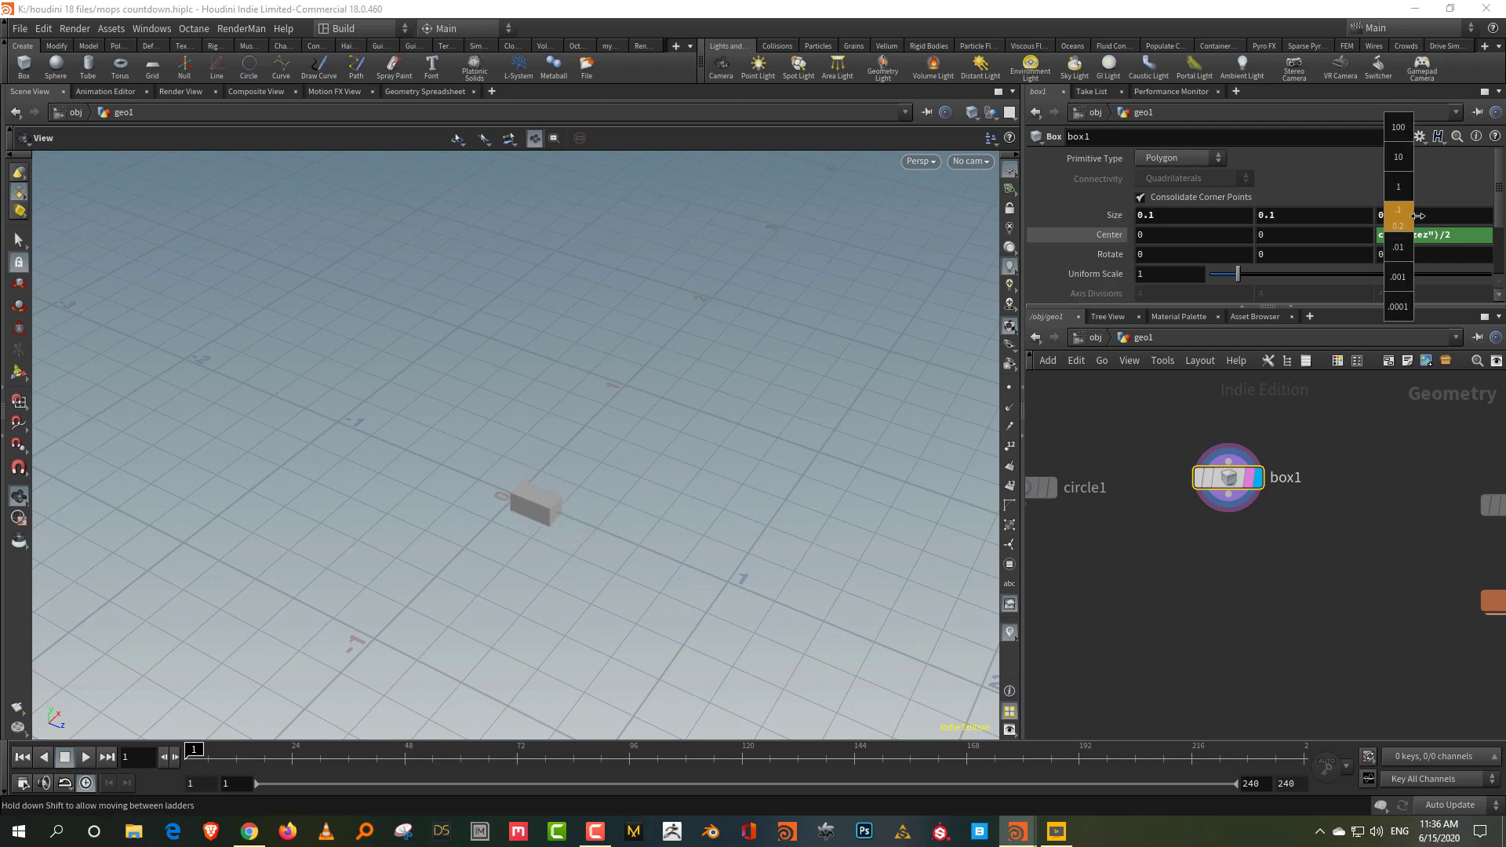
pyautogui.moveTo(1418, 216); pyautogui.dragTo(1419, 216, button='middle')
pyautogui.moveTo(541, 430); pyautogui.dragTo(510, 404)
pyautogui.hotkey('ctrl', 'z')
pyautogui.moveTo(717, 447); pyautogui.dragTo(636, 460)
pyautogui.moveTo(608, 490); pyautogui.dragTo(620, 408, button='right')
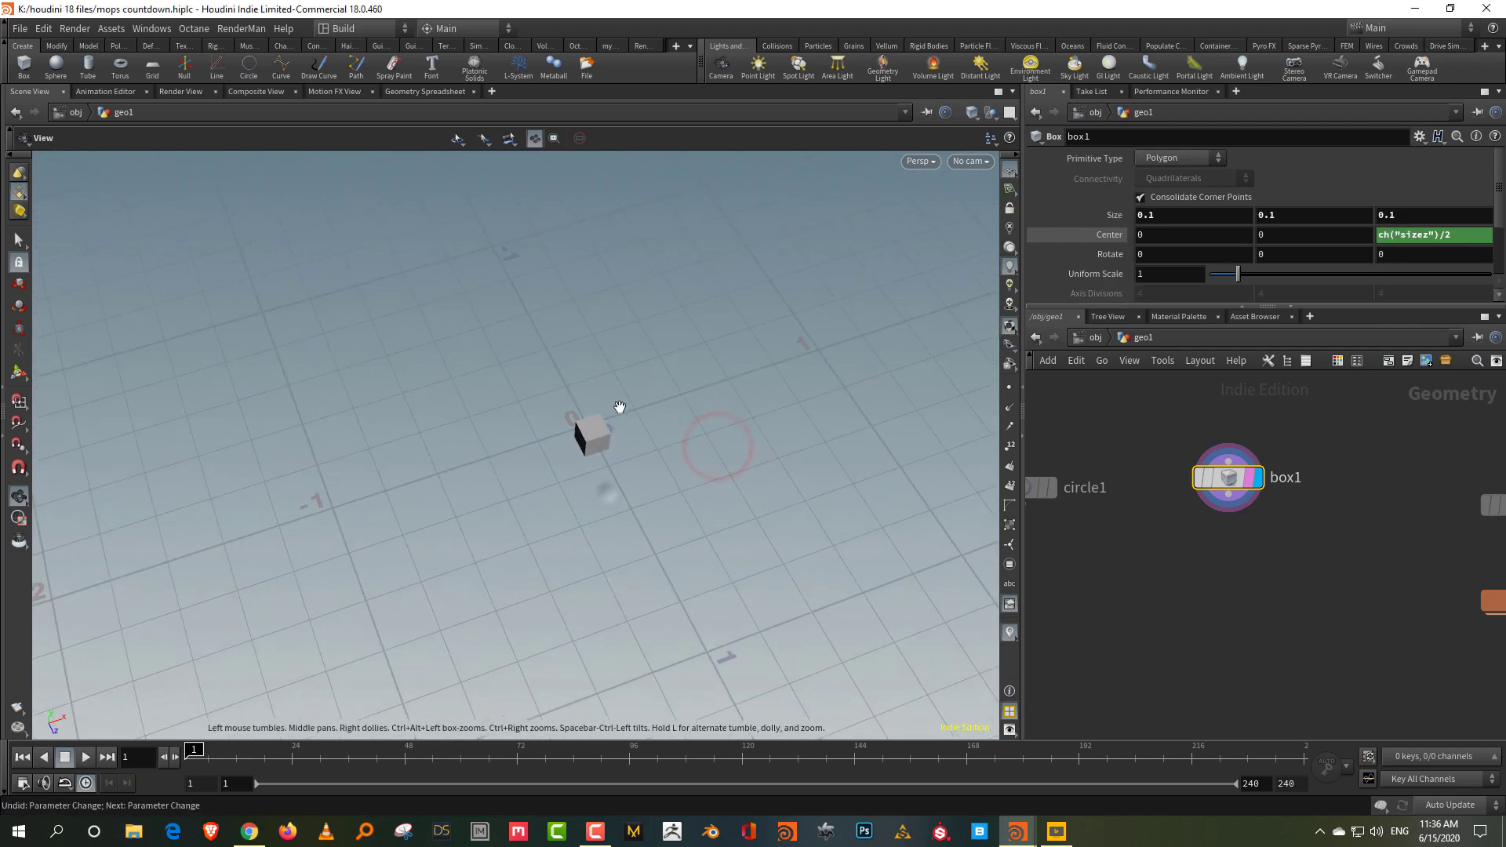
pyautogui.moveTo(620, 406); pyautogui.dragTo(627, 408)
# - Duplicate the polybevel1 node from the hexagon tile chain
pyautogui.press('Tab')
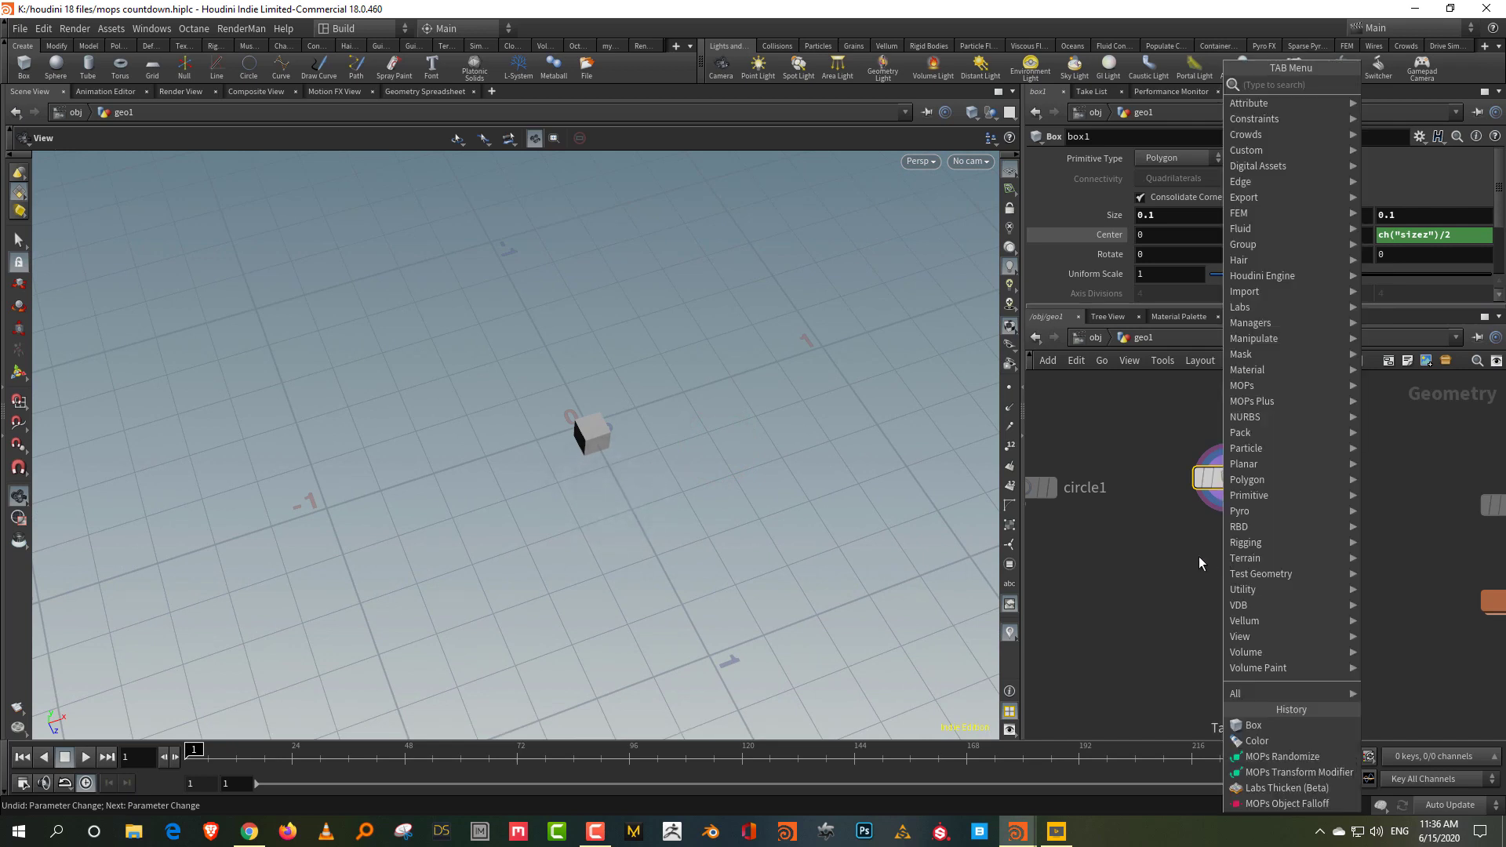
pyautogui.click(1126, 573)
pyautogui.scroll(-4, 1306, 597)
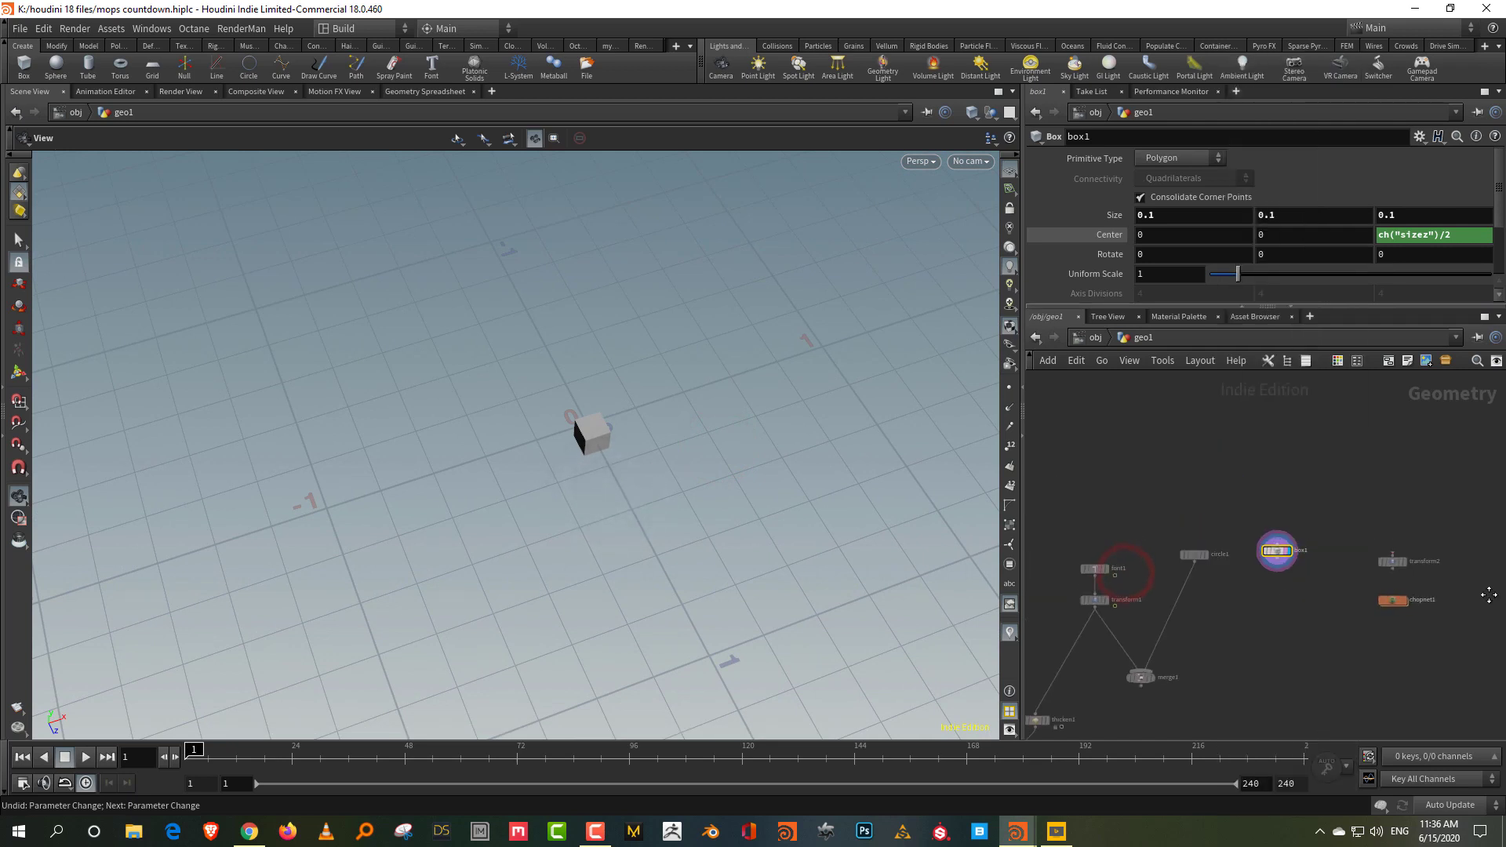
pyautogui.moveTo(1096, 505); pyautogui.dragTo(1349, 501, button='middle')
pyautogui.scroll(3, 1224, 508)
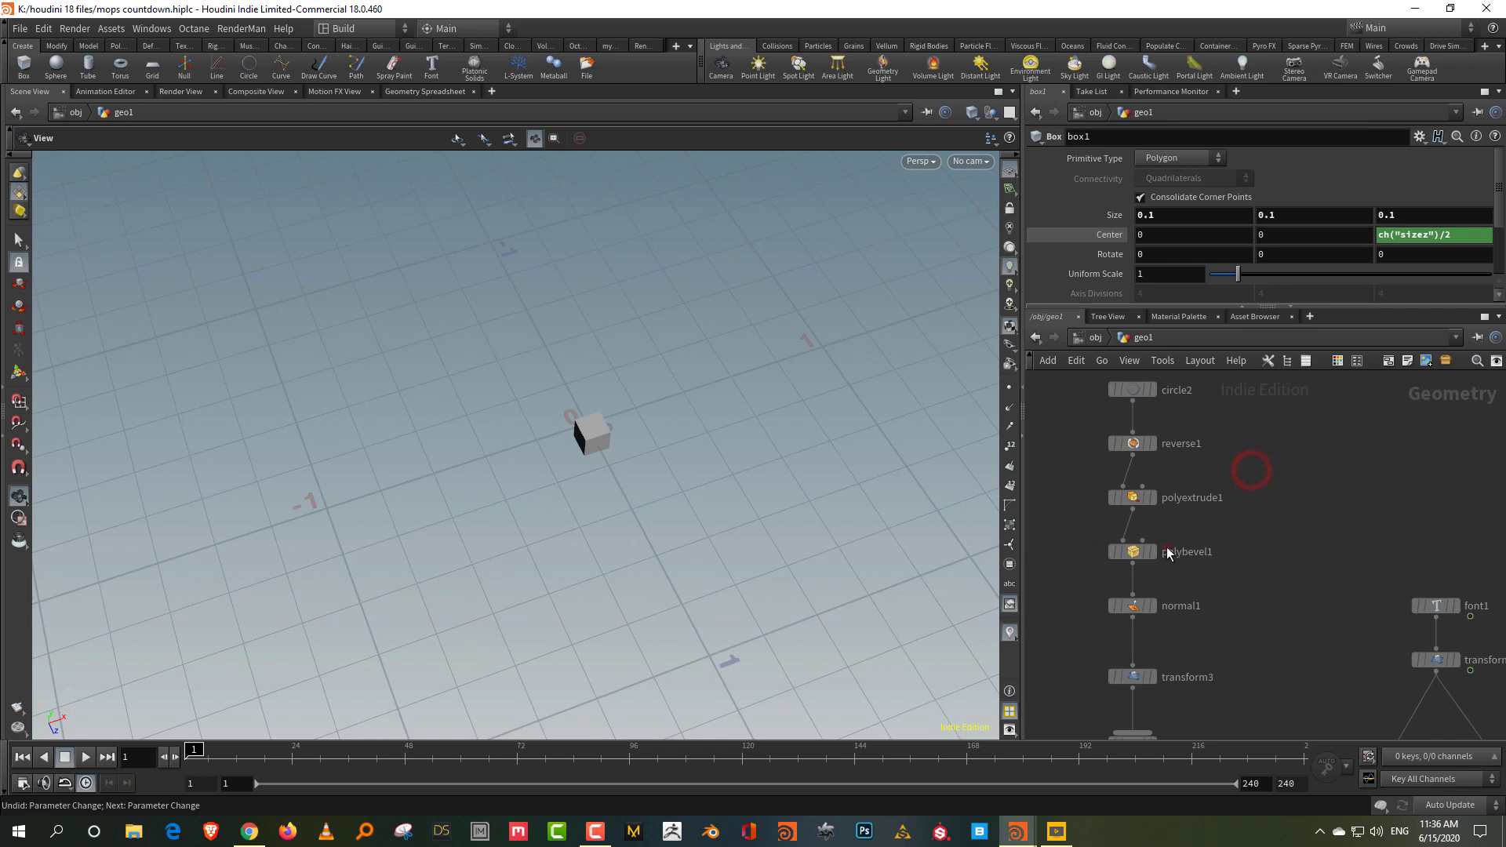
pyautogui.click(1133, 552)
pyautogui.hotkey('ctrl', 'c')
pyautogui.hotkey('ctrl', 'v')
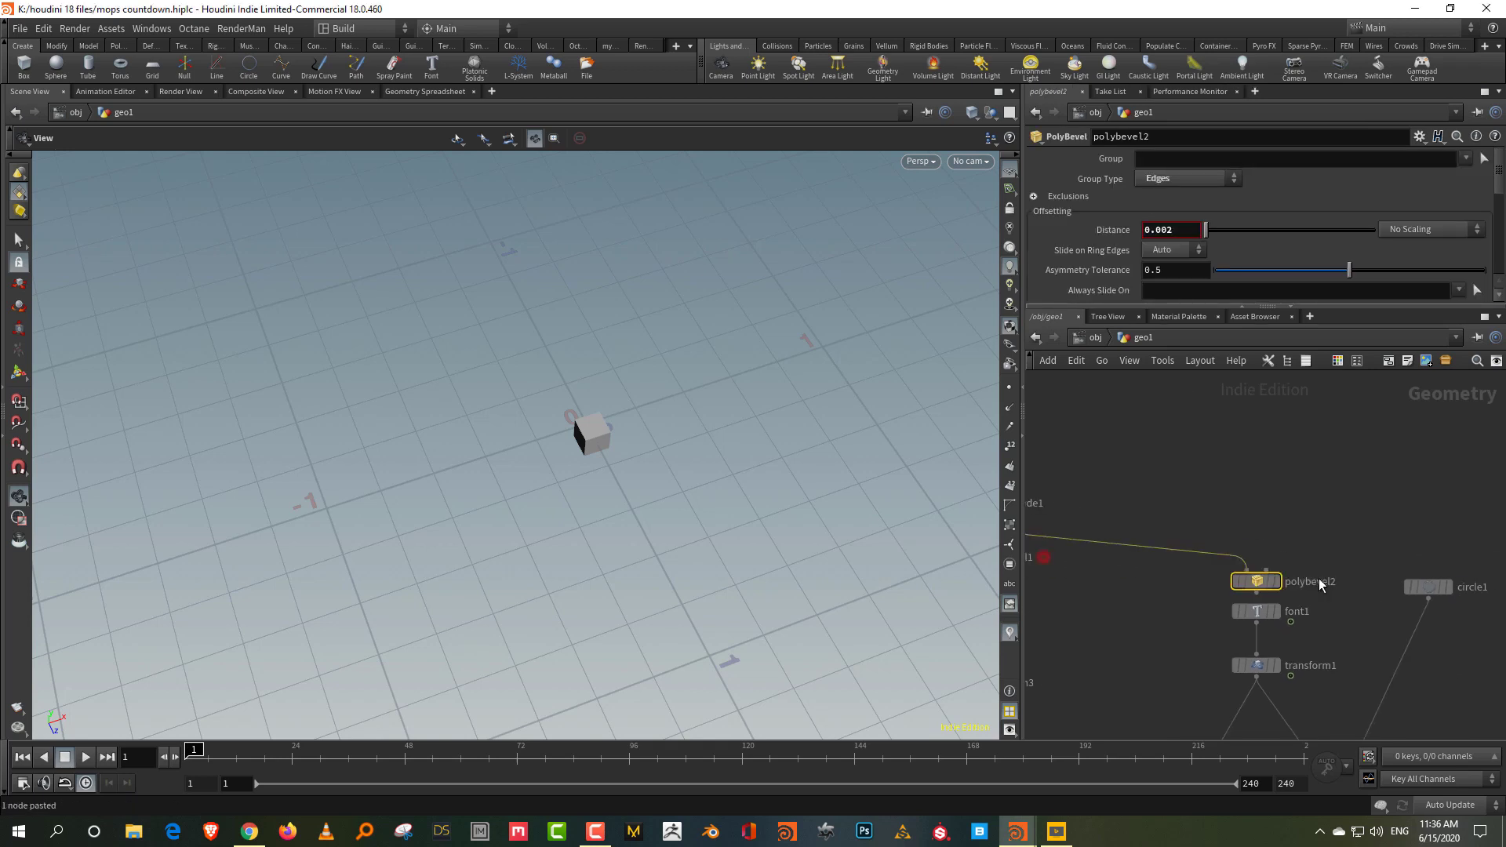
# - Wire the duplicated PolyBevel after box1, display it and check the box's bevelled edges
pyautogui.moveTo(1344, 525); pyautogui.dragTo(1305, 591)
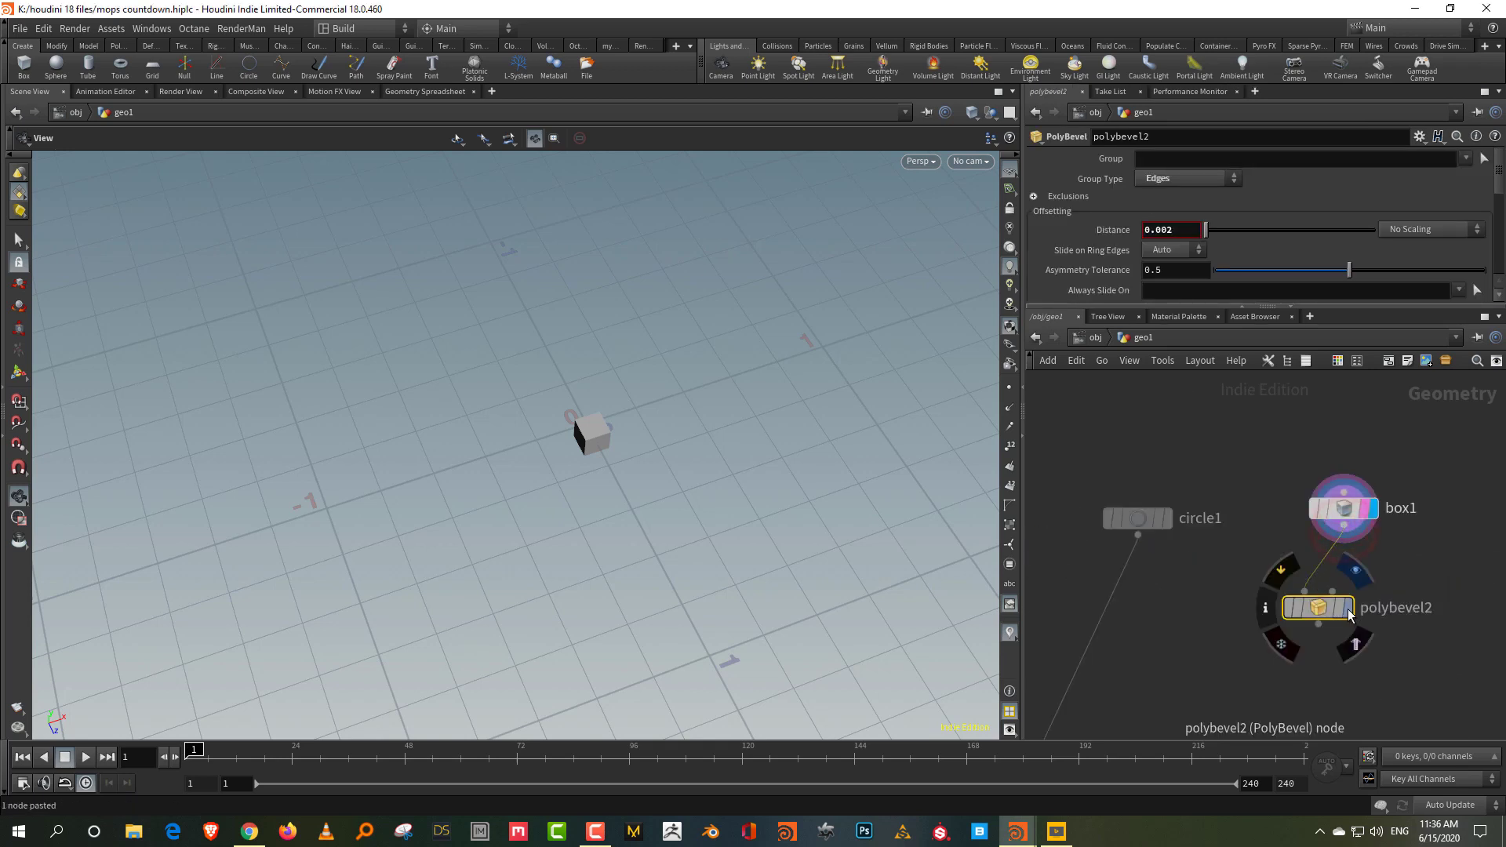
pyautogui.click(1349, 609)
pyautogui.scroll(4, 571, 422)
pyautogui.moveTo(572, 421); pyautogui.dragTo(653, 346)
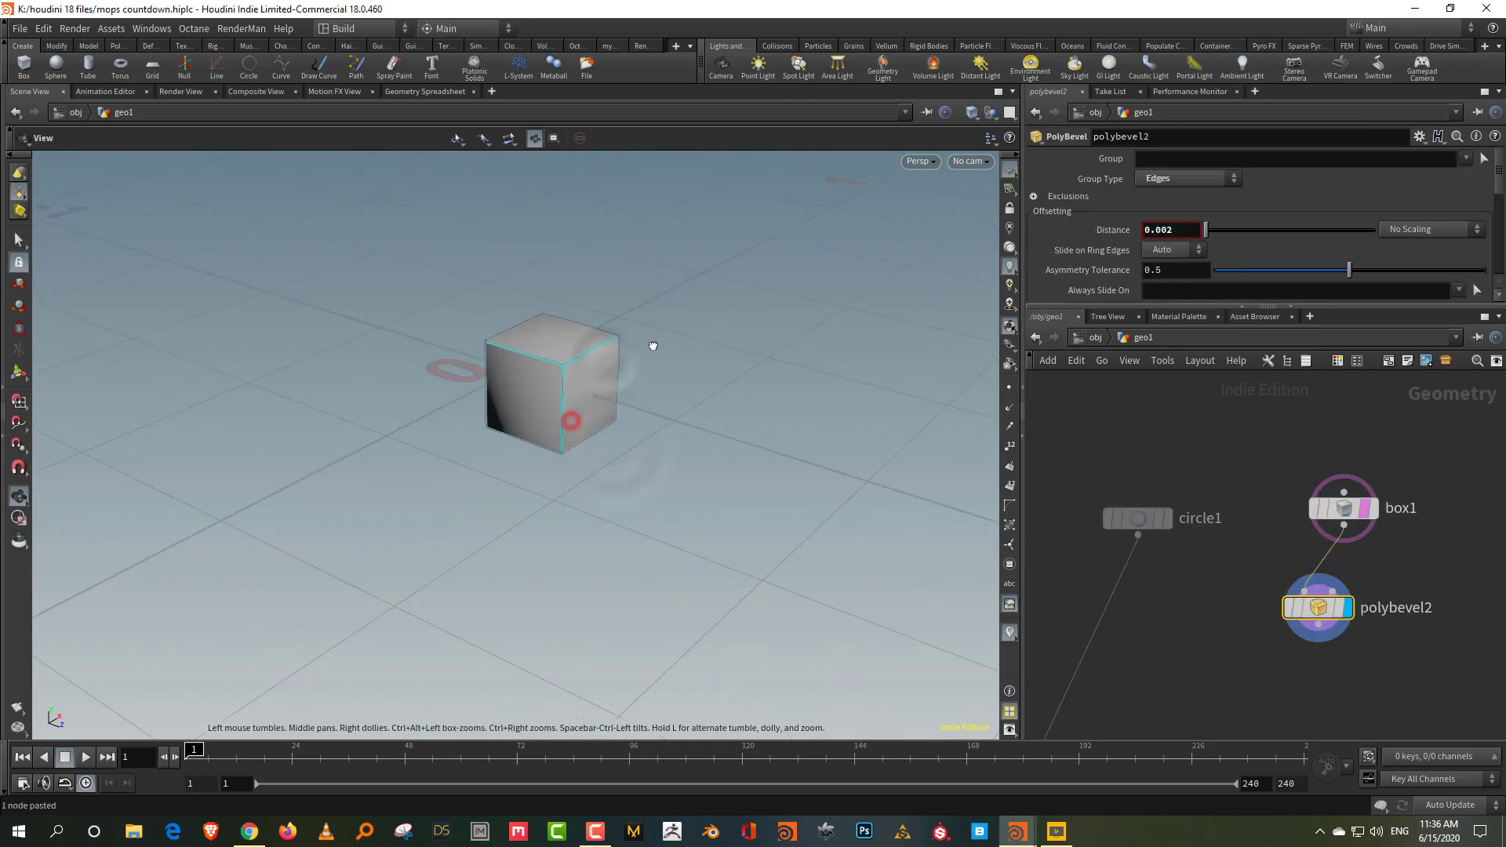
# - Try shrinking box1 through its Uniform Scale, down to 0.61, and undo it
pyautogui.moveTo(1497, 454); pyautogui.dragTo(1122, 561)
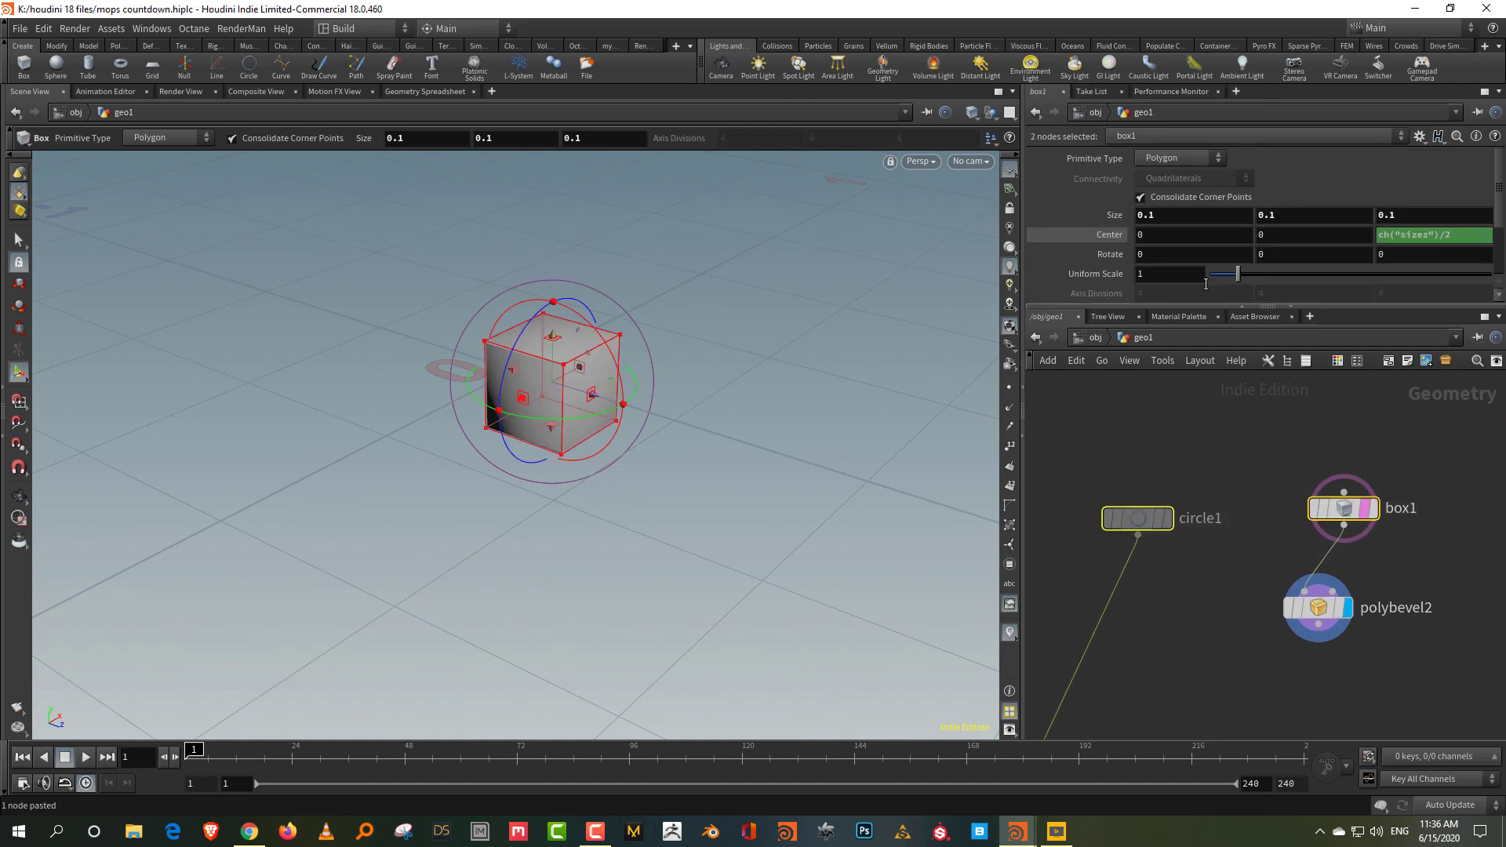
pyautogui.moveTo(1238, 274); pyautogui.dragTo(1221, 284)
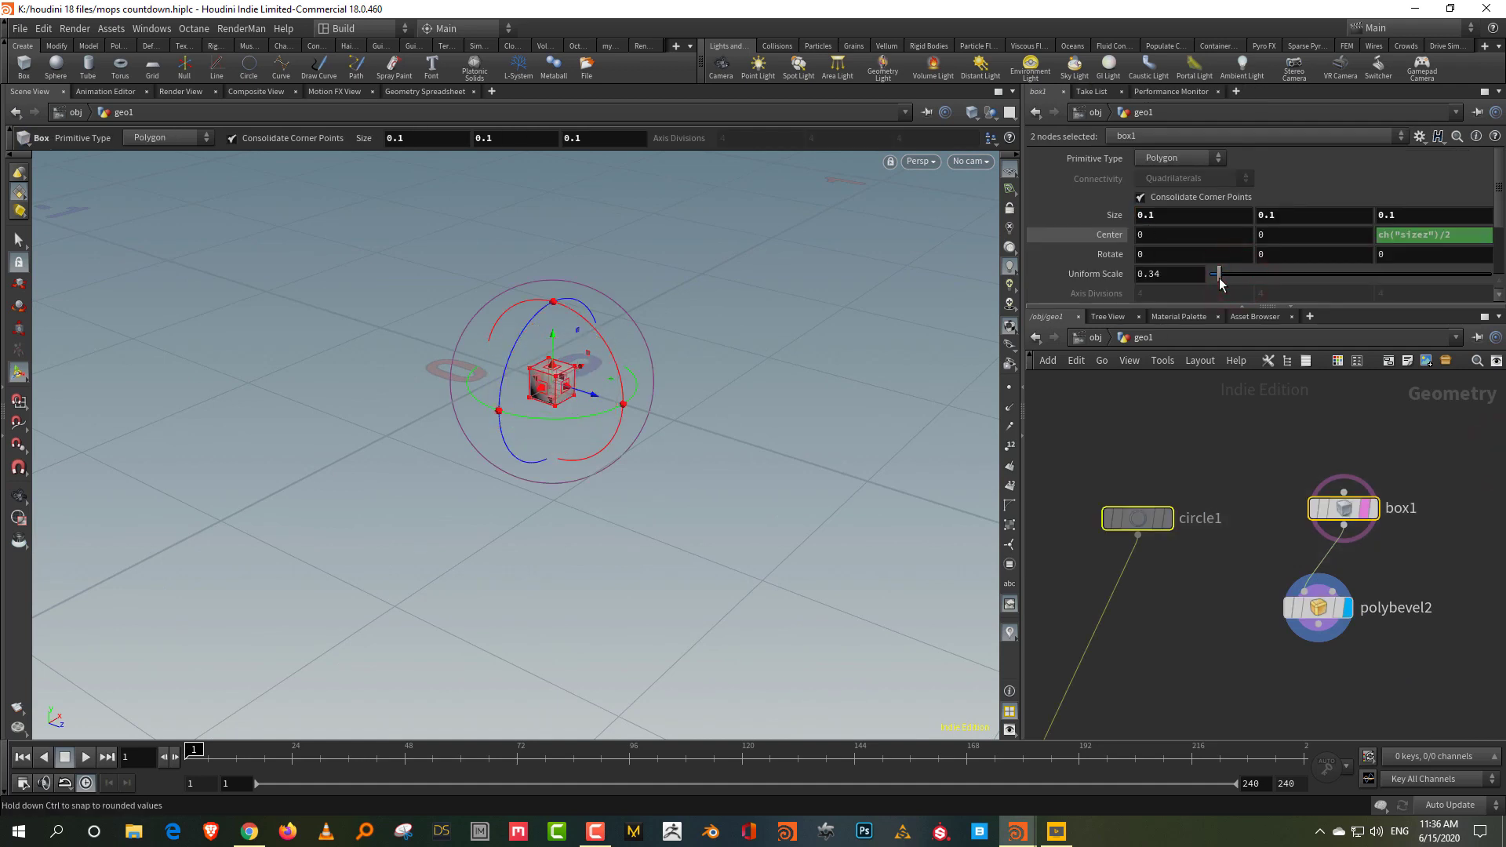
pyautogui.hotkey('ctrl', 'z')
pyautogui.keyDown('alt'); pyautogui.moveTo(594, 410); pyautogui.dragTo(892, 388); pyautogui.keyUp('alt')
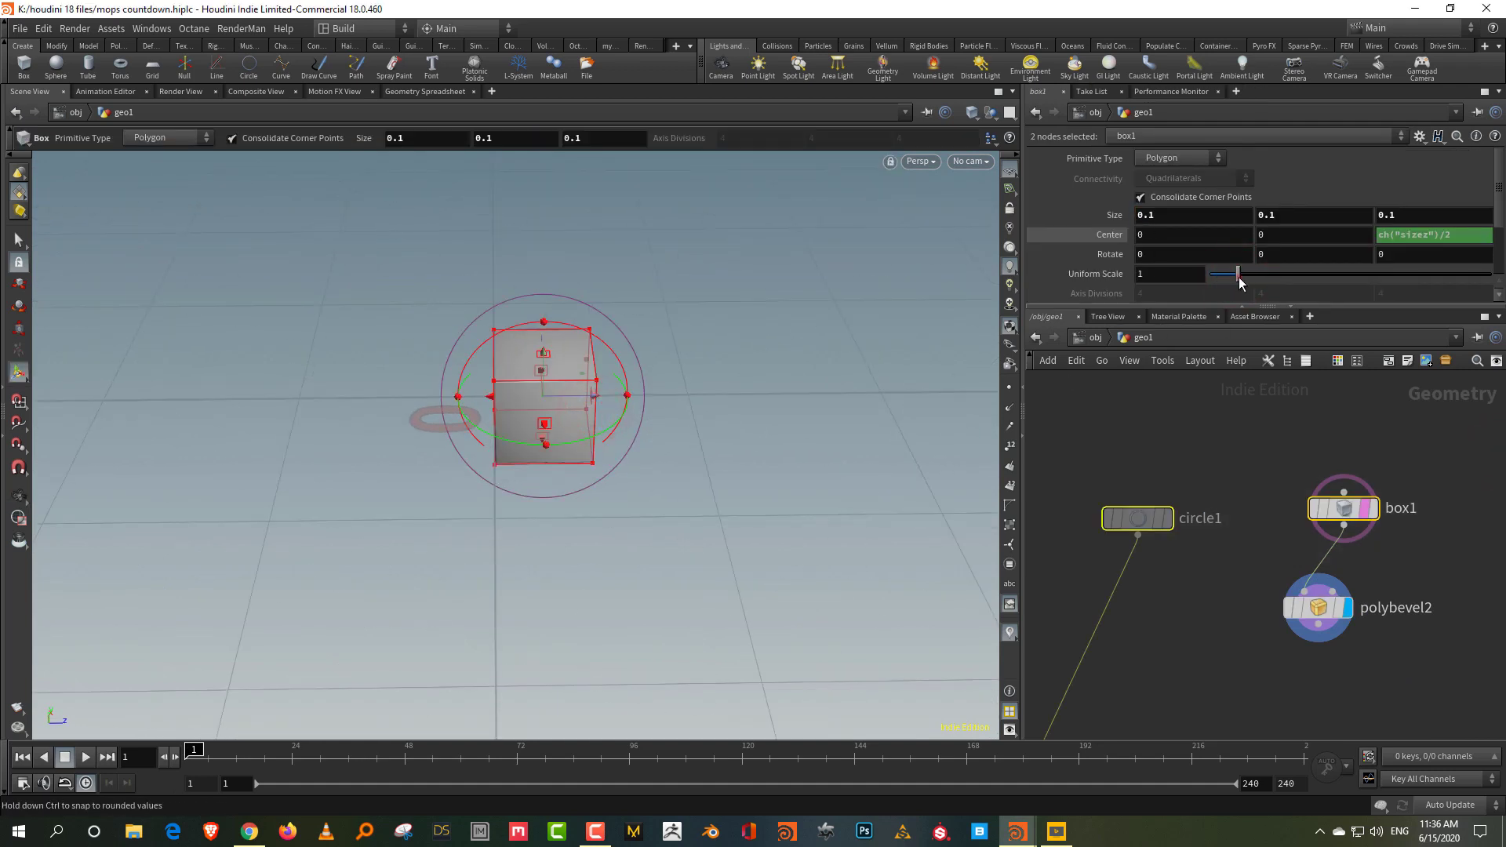
pyautogui.moveTo(1240, 283); pyautogui.dragTo(1227, 280)
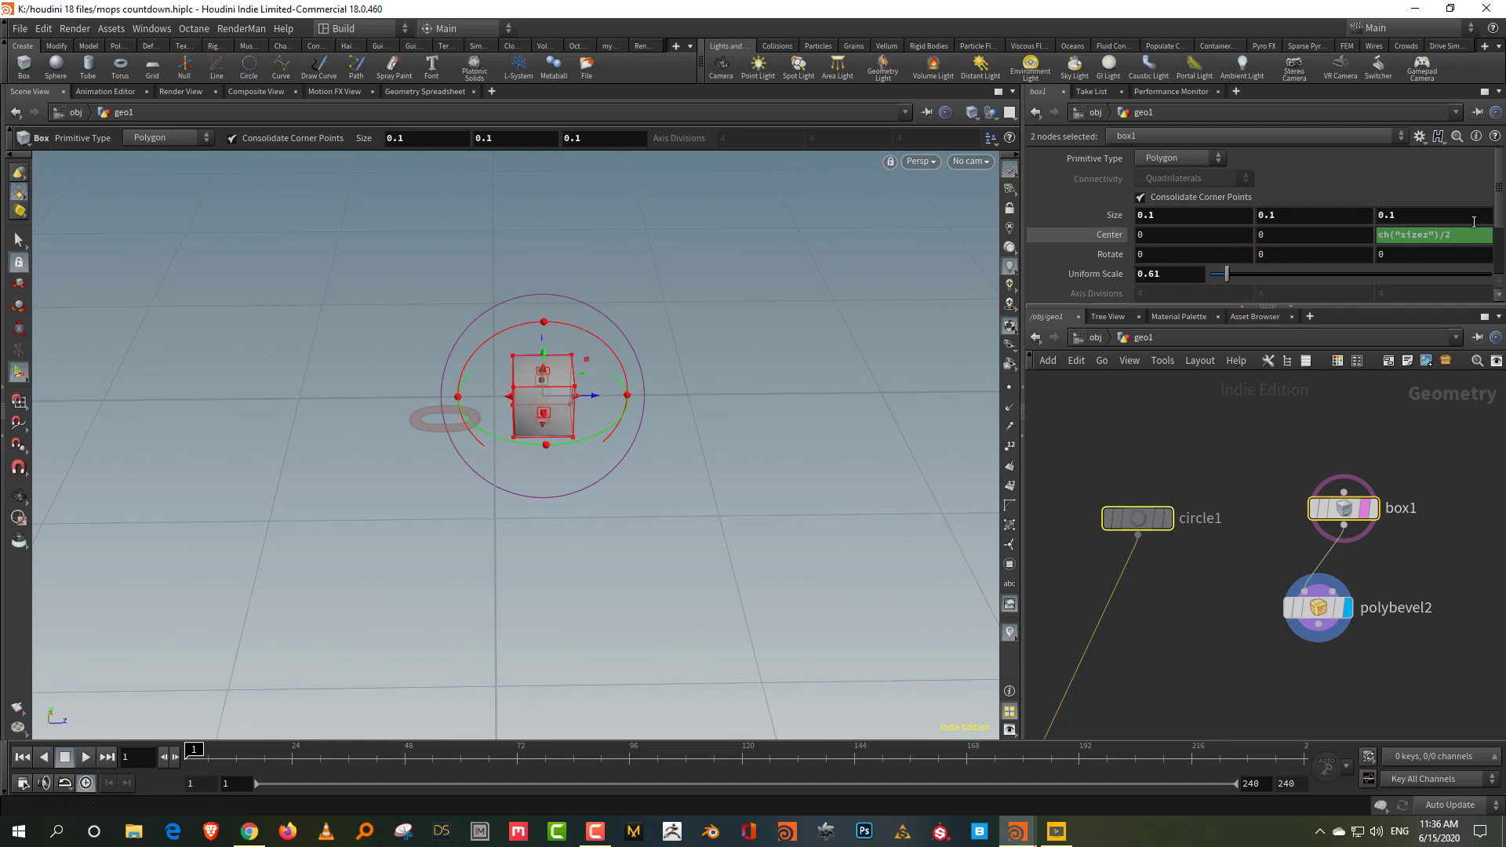
pyautogui.hotkey('ctrl', 'z')
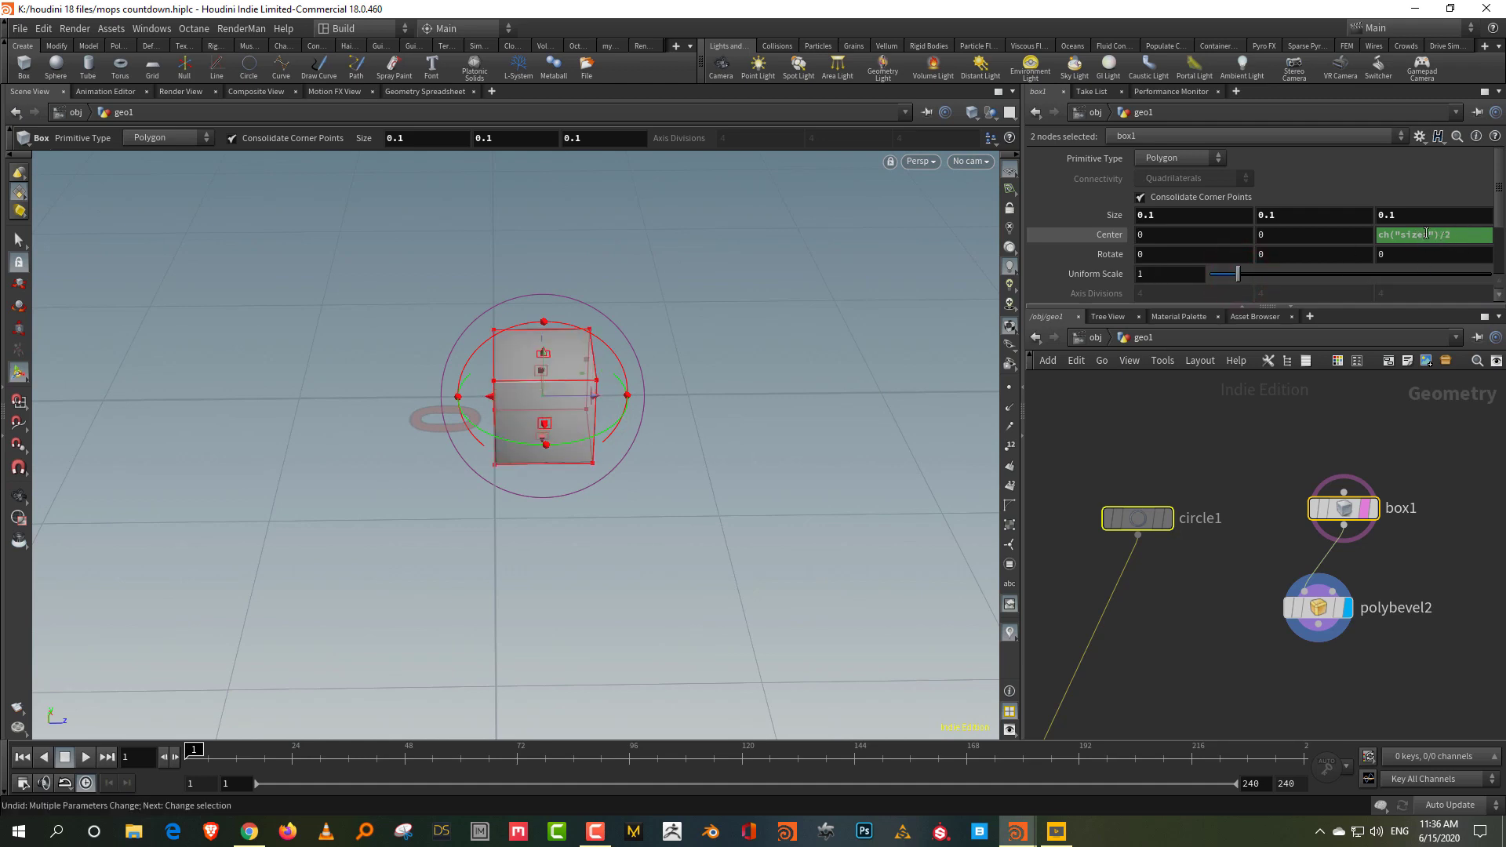
# - Insert a Transform node between box1 and polybevel2 and set its Uniform Scale to 0.5
pyautogui.click(1241, 450)
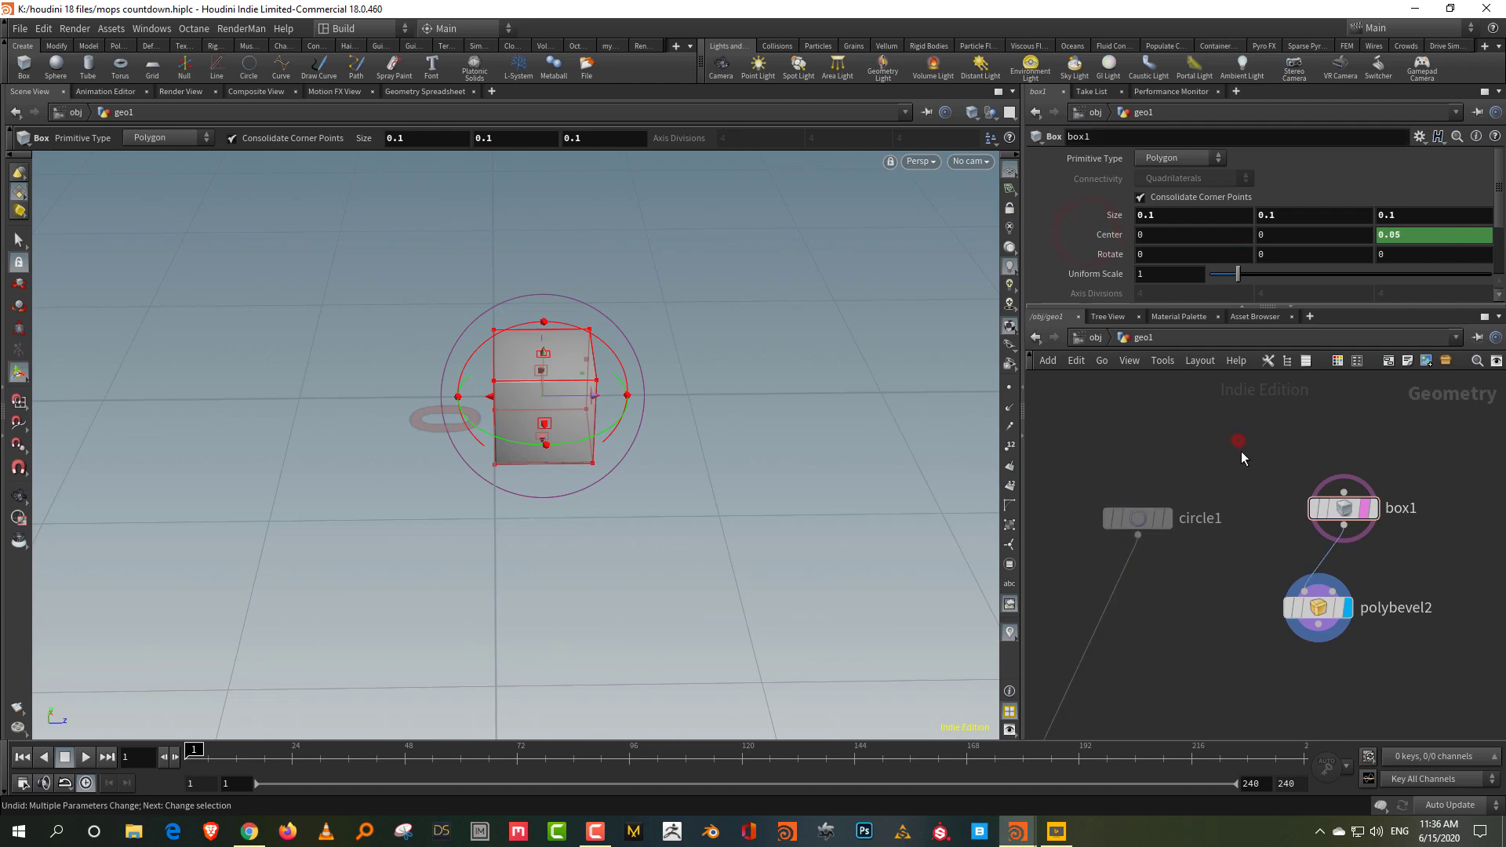
pyautogui.press('Tab')
pyautogui.write('tr')
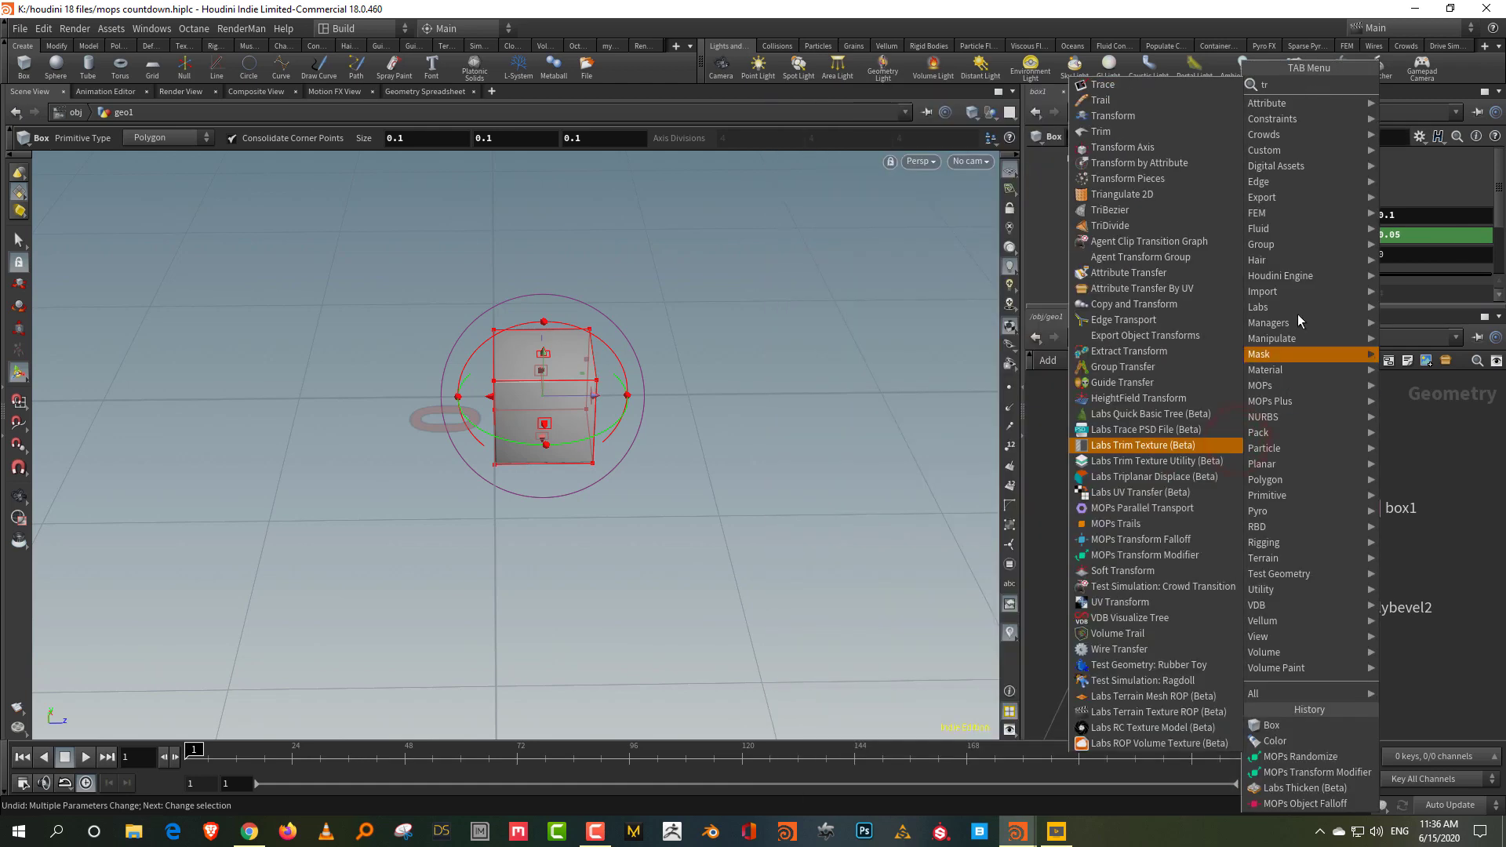
pyautogui.click(1165, 115)
pyautogui.click(1319, 689)
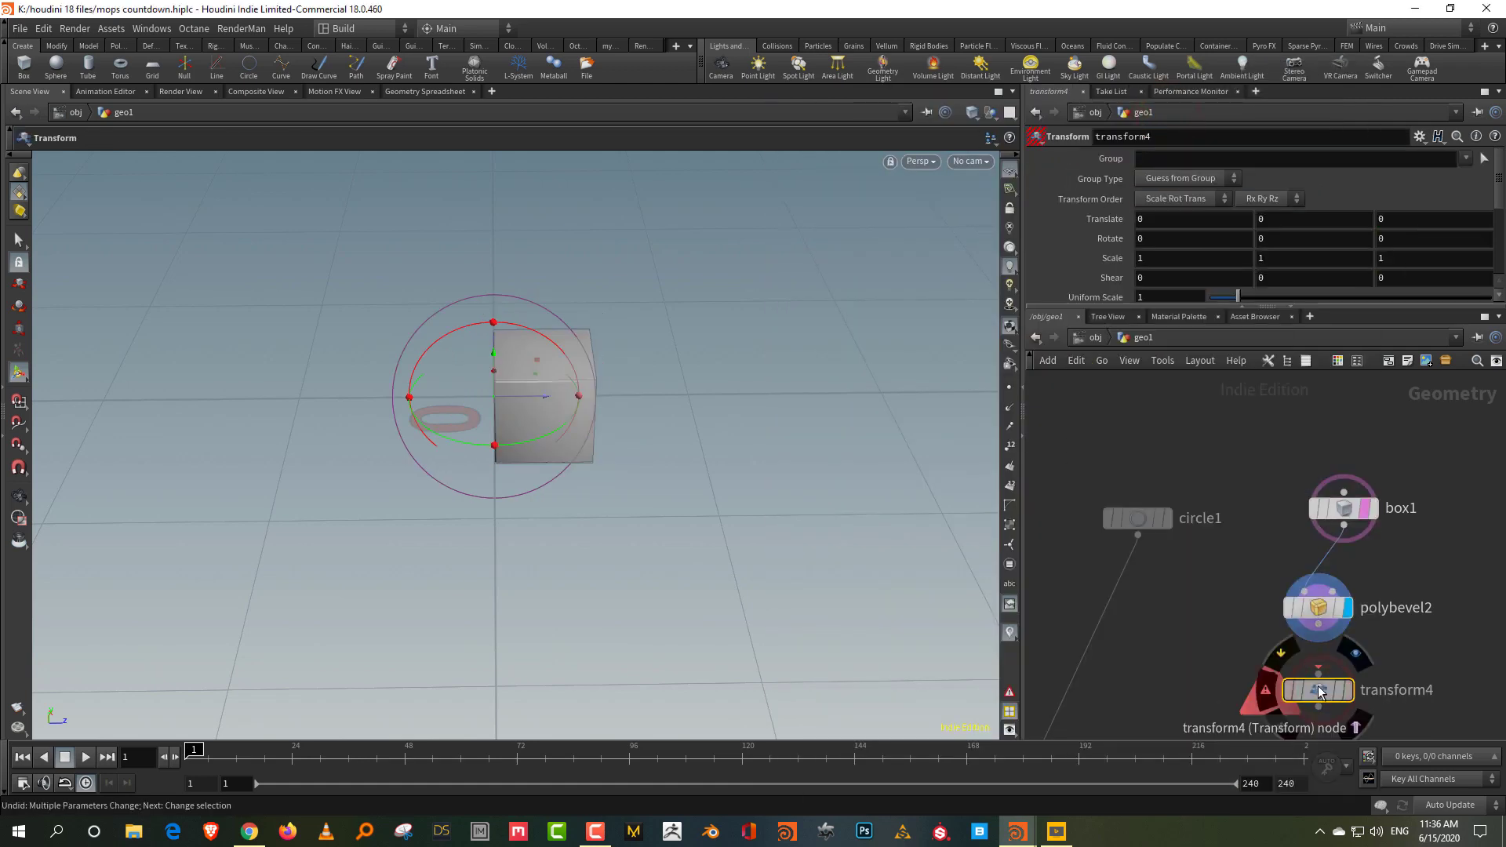
pyautogui.moveTo(1318, 689); pyautogui.dragTo(1326, 577)
pyautogui.moveTo(1250, 300); pyautogui.dragTo(1226, 303)
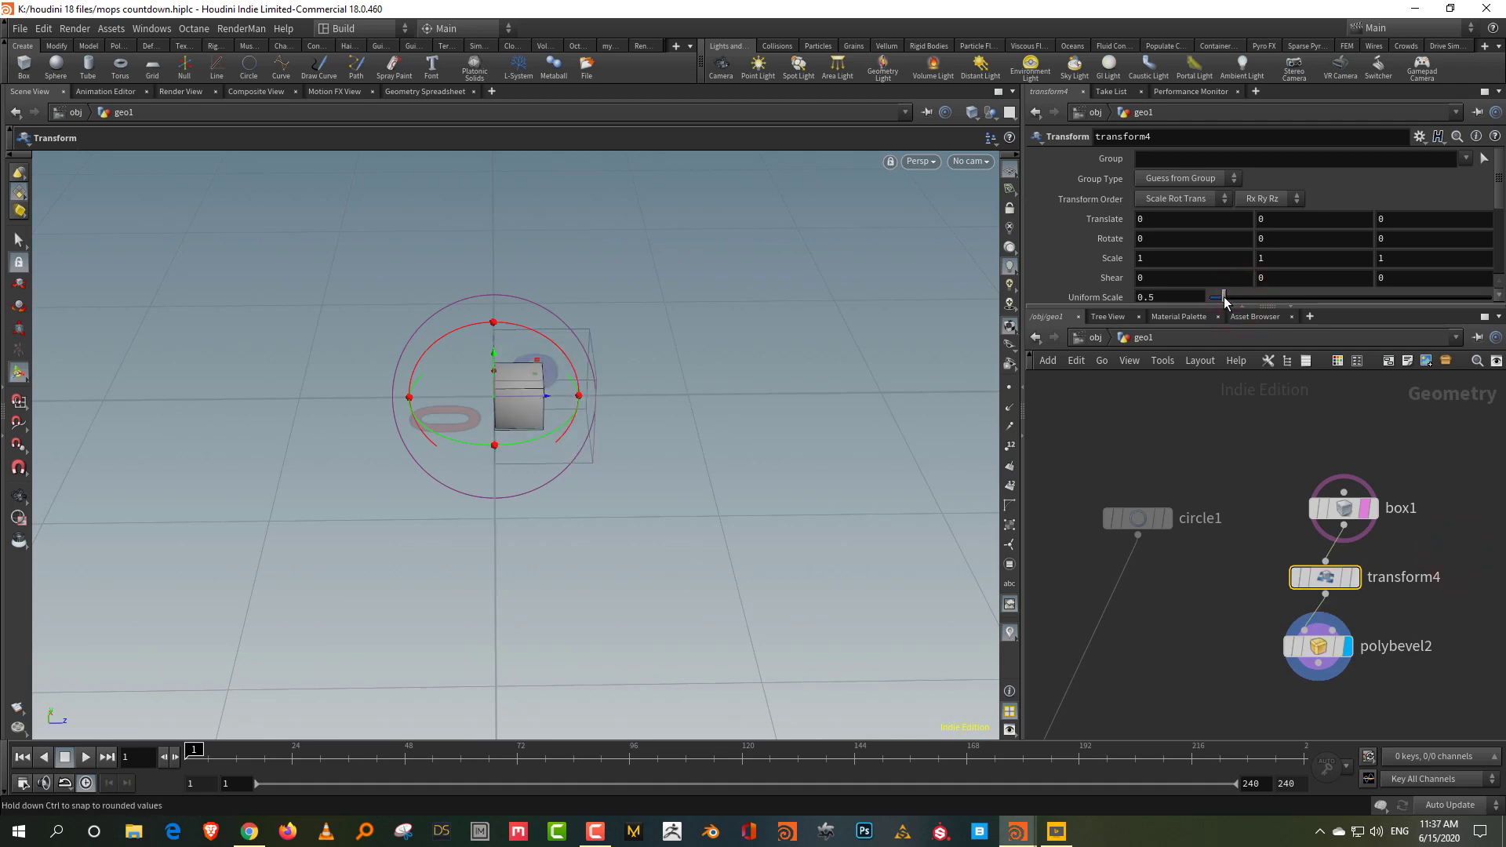
pyautogui.click(1251, 477)
# - Add a MOPs Instancer, wire it after polybevel2 and display its result
pyautogui.click(1325, 648)
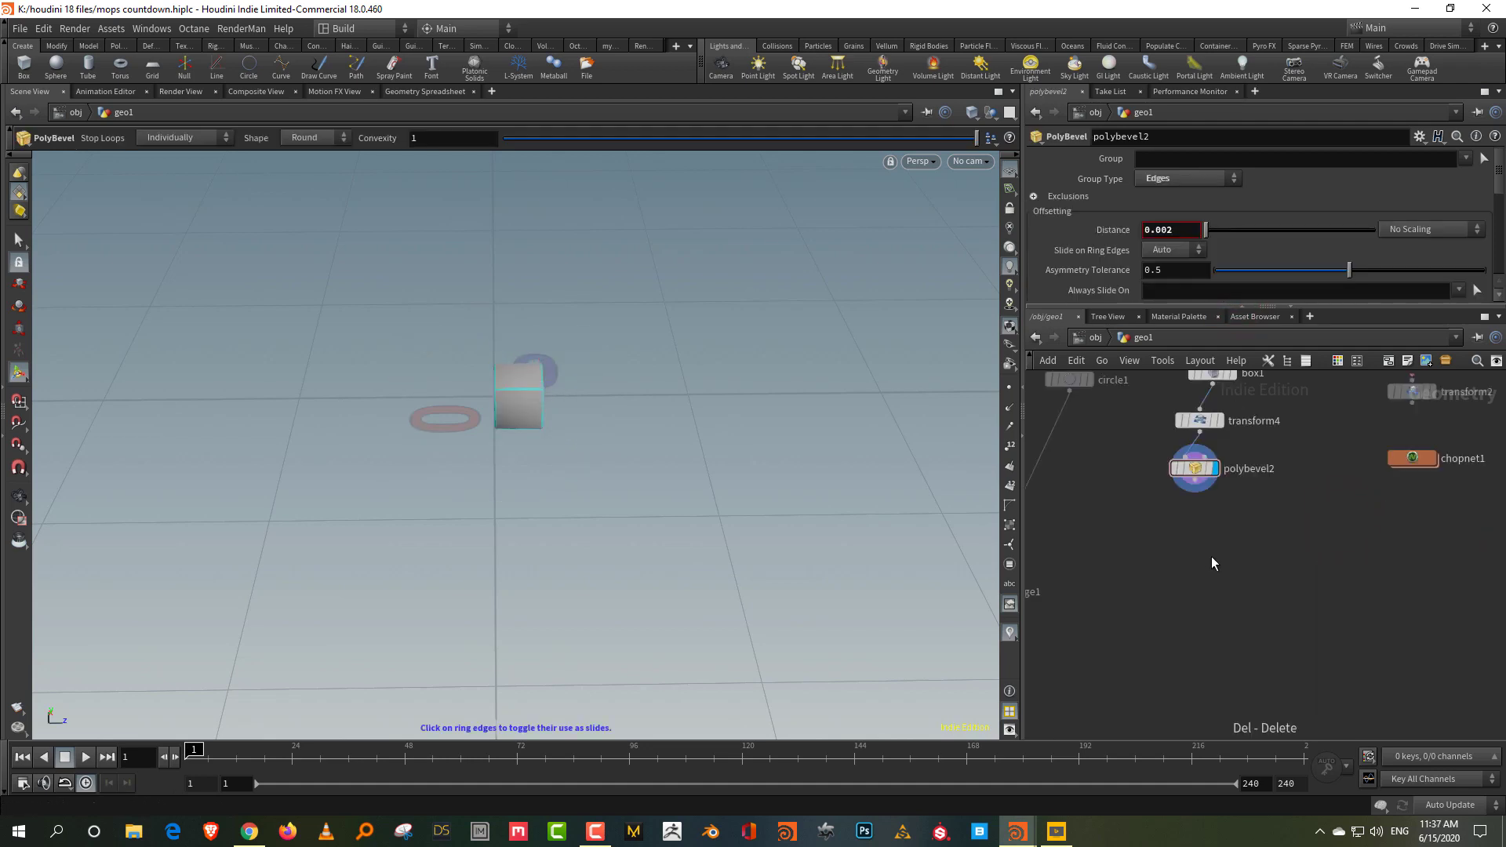
pyautogui.click(1213, 556)
pyautogui.press('Tab')
pyautogui.click(1268, 723)
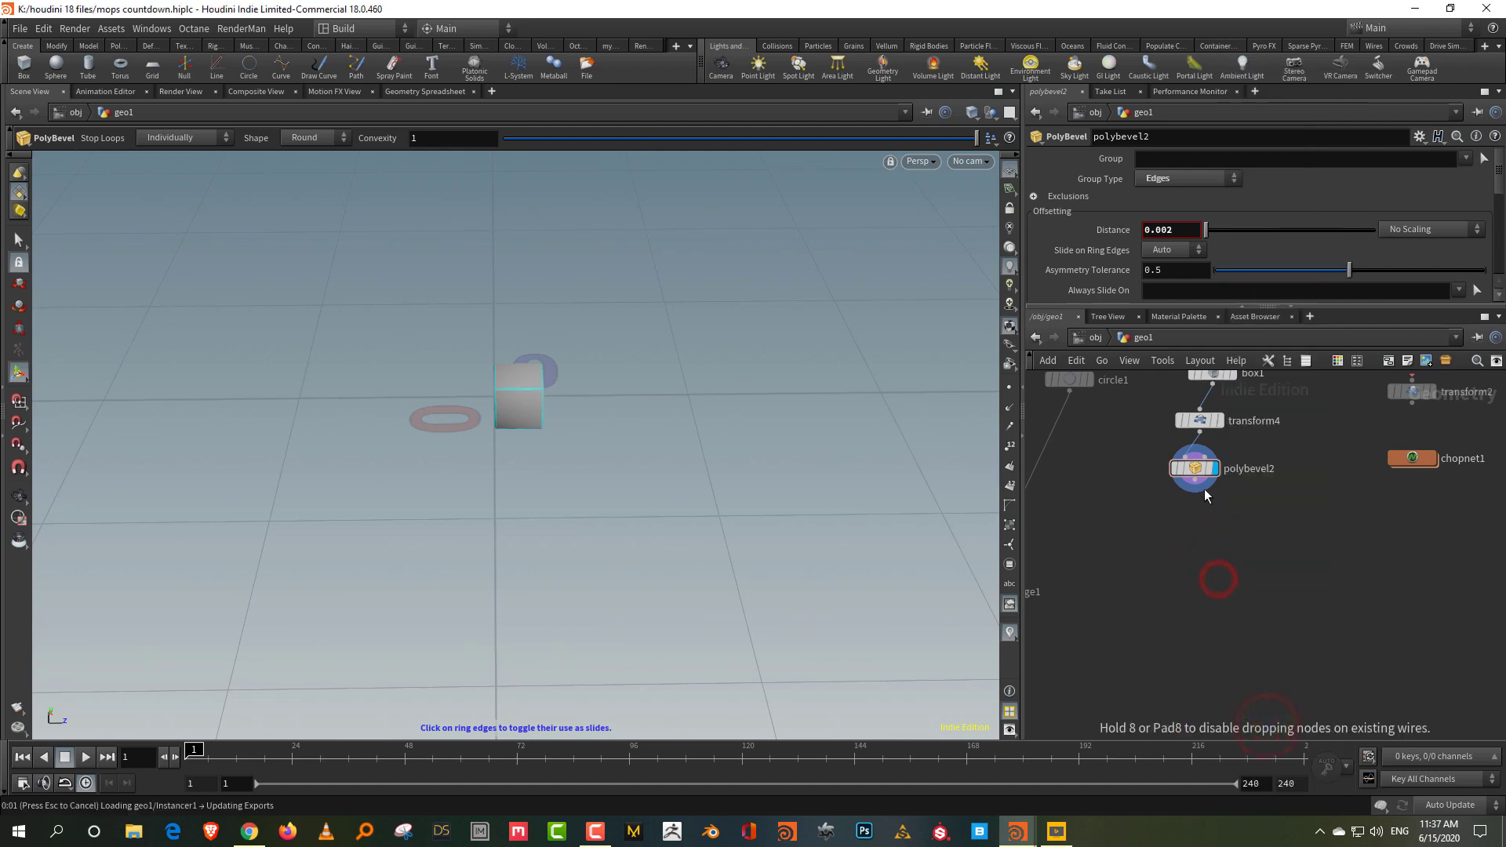
pyautogui.click(1195, 480)
pyautogui.click(1228, 579)
pyautogui.click(1237, 580)
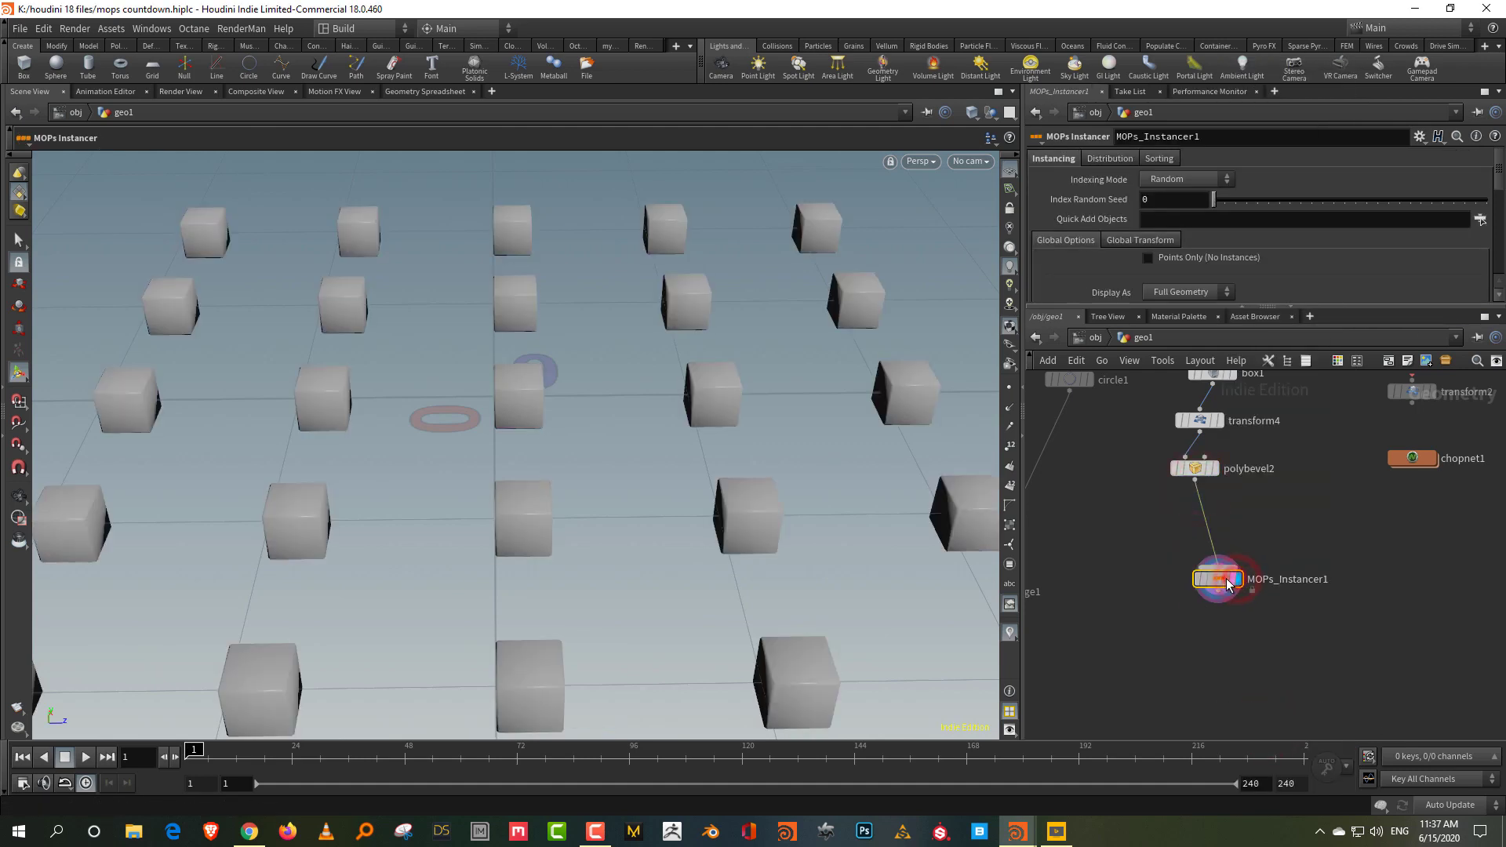
pyautogui.scroll(-4, 578, 595)
pyautogui.keyDown('alt'); pyautogui.moveTo(754, 494); pyautogui.dragTo(689, 528); pyautogui.keyUp('alt')
pyautogui.keyDown('alt'); pyautogui.moveTo(689, 528); pyautogui.dragTo(629, 585, button='middle'); pyautogui.keyUp('alt')
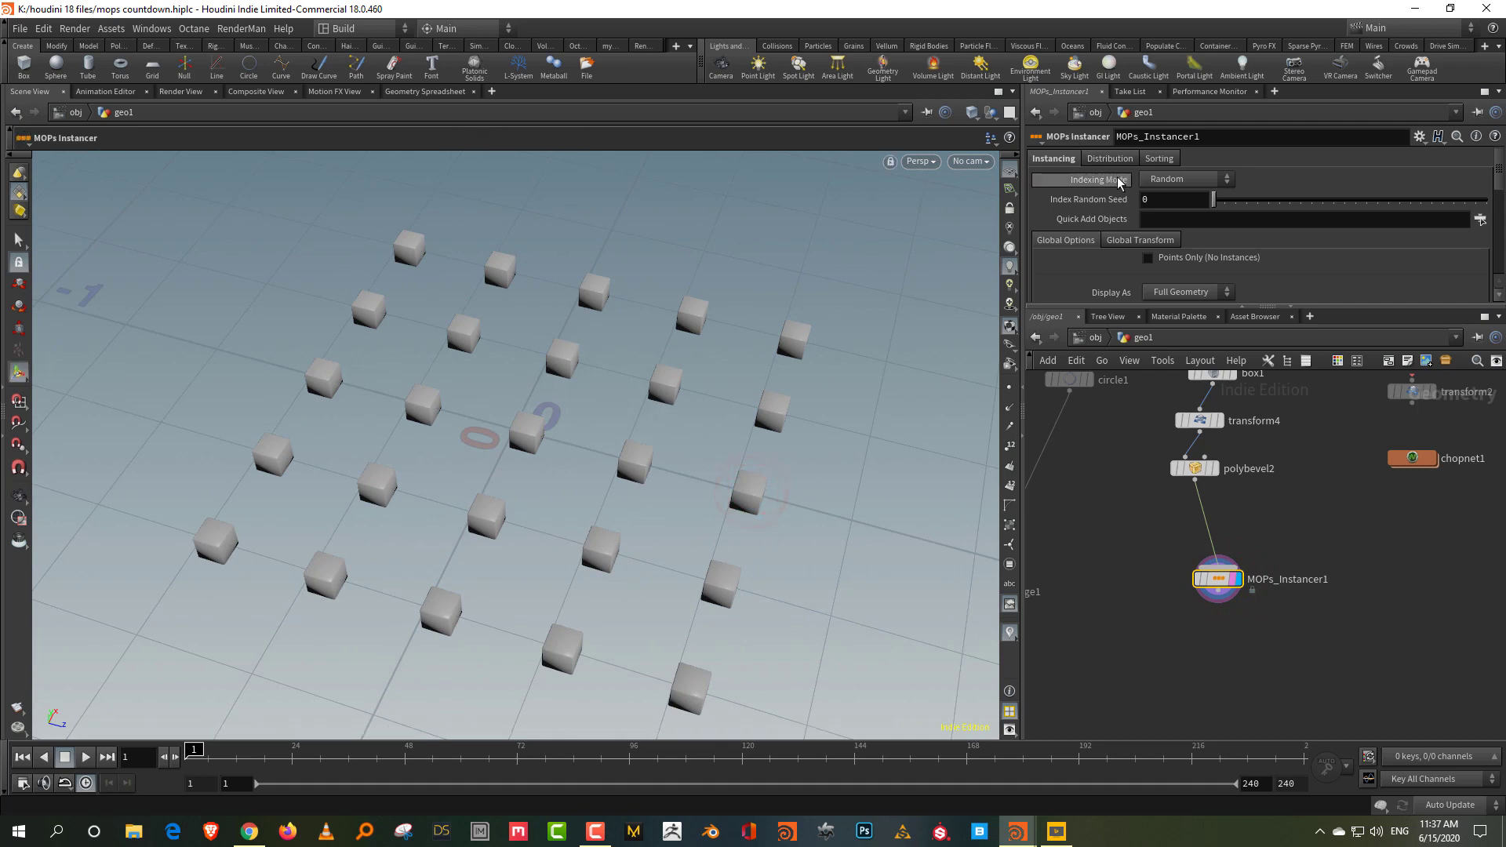
# - Set the MOPs Instancer's Distribution Type to Radial and check the ring of boxes
pyautogui.click(1113, 159)
pyautogui.click(1167, 180)
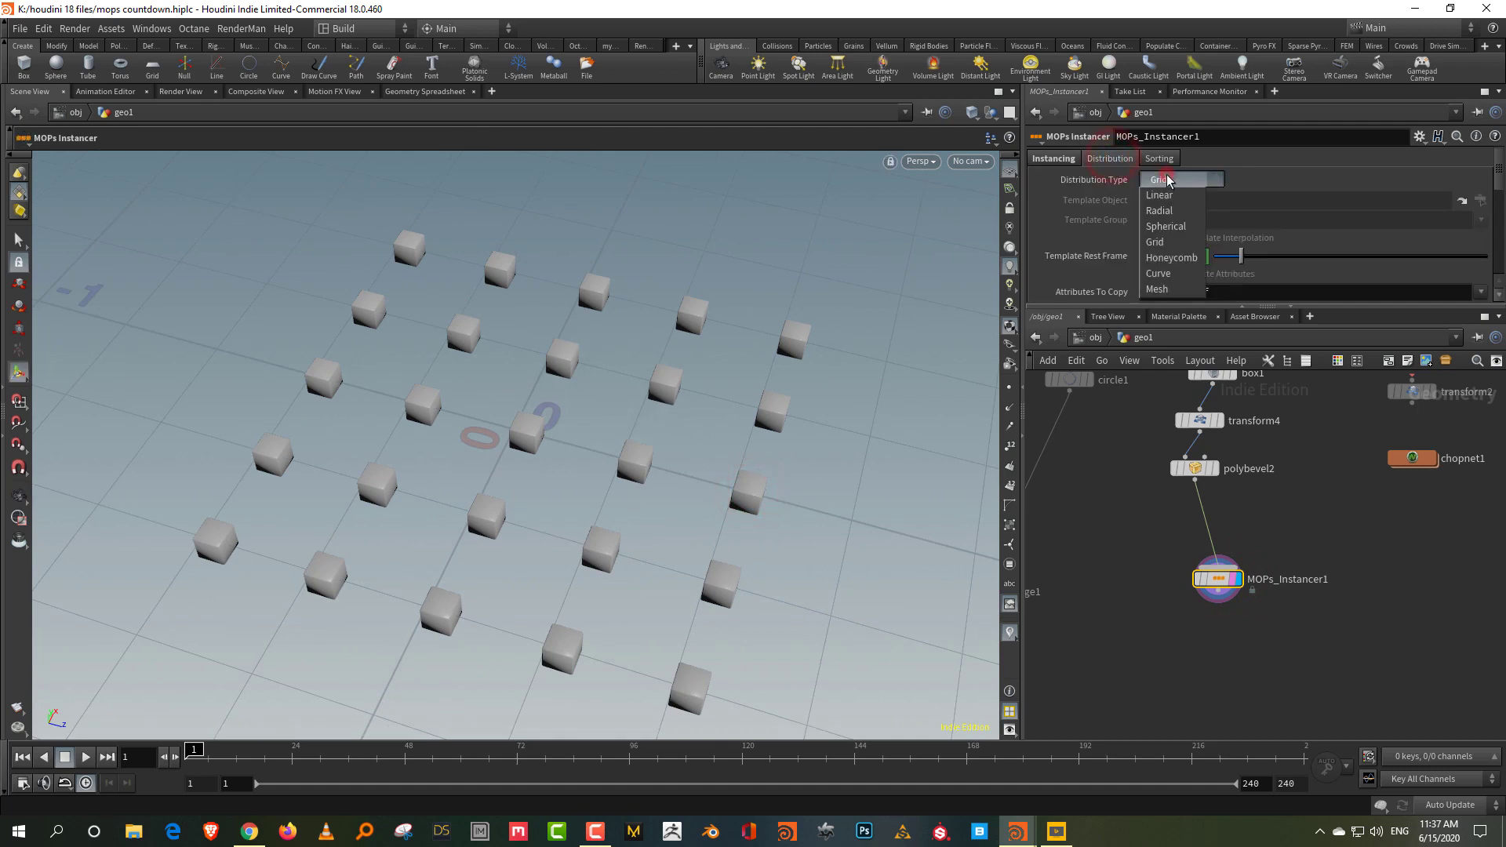
pyautogui.click(1169, 213)
pyautogui.keyDown('alt'); pyautogui.moveTo(764, 406); pyautogui.dragTo(672, 487); pyautogui.keyUp('alt')
pyautogui.keyDown('alt'); pyautogui.moveTo(696, 346); pyautogui.dragTo(711, 446, button='right'); pyautogui.keyUp('alt')
pyautogui.keyDown('alt'); pyautogui.moveTo(711, 446); pyautogui.dragTo(693, 464); pyautogui.keyUp('alt')
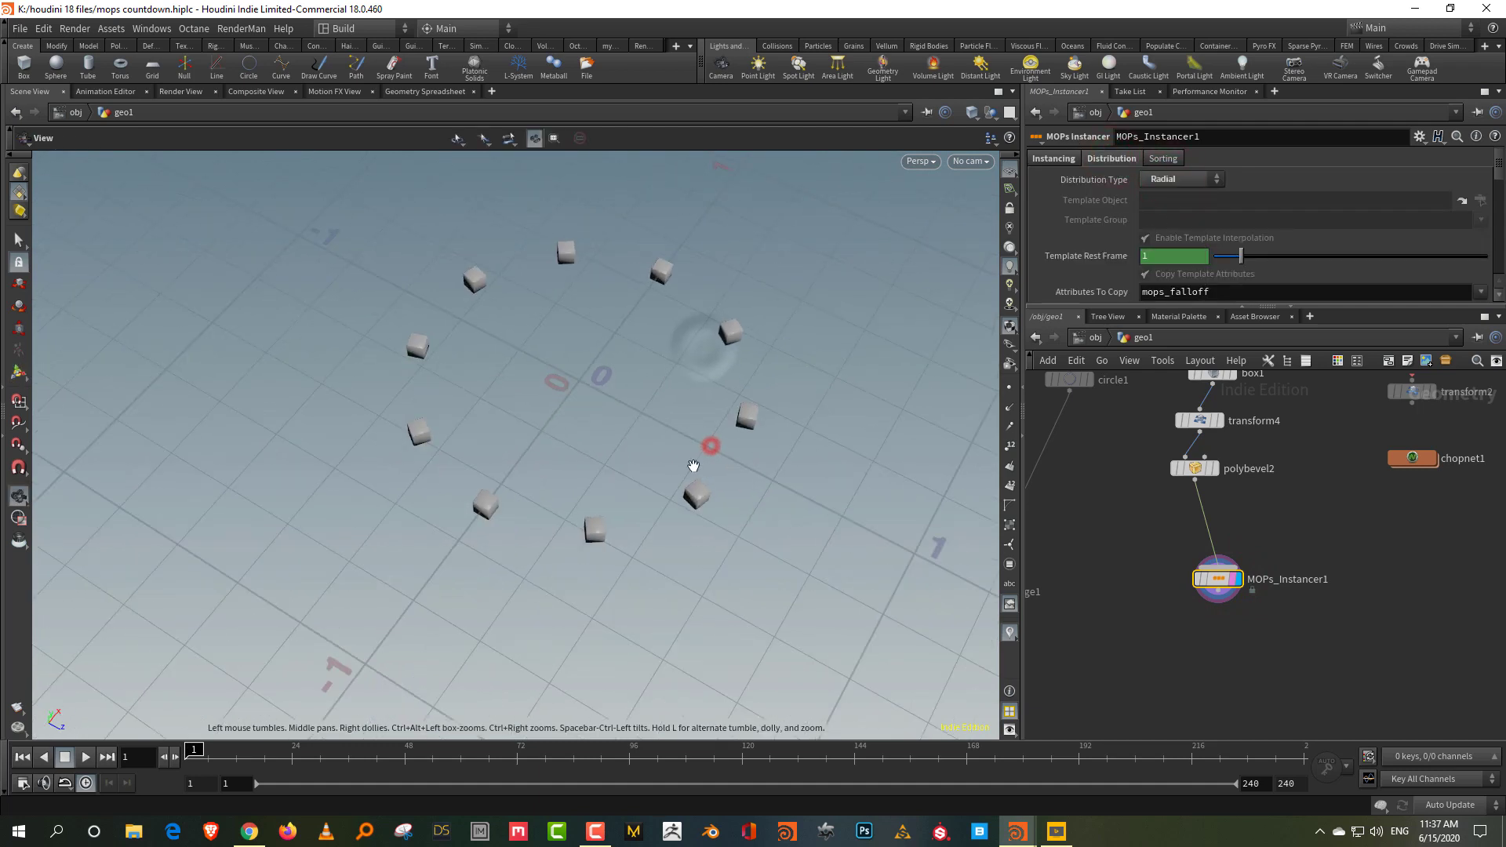
# - Show the MOPs_Object_Falloff node as a template so the tile disc serves as reference for the box ring
pyautogui.moveTo(1344, 569); pyautogui.dragTo(1437, 589, button='middle')
pyautogui.scroll(-3, 1439, 588)
pyautogui.moveTo(1261, 680); pyautogui.dragTo(1447, 421, button='middle')
pyautogui.scroll(1, 1259, 550)
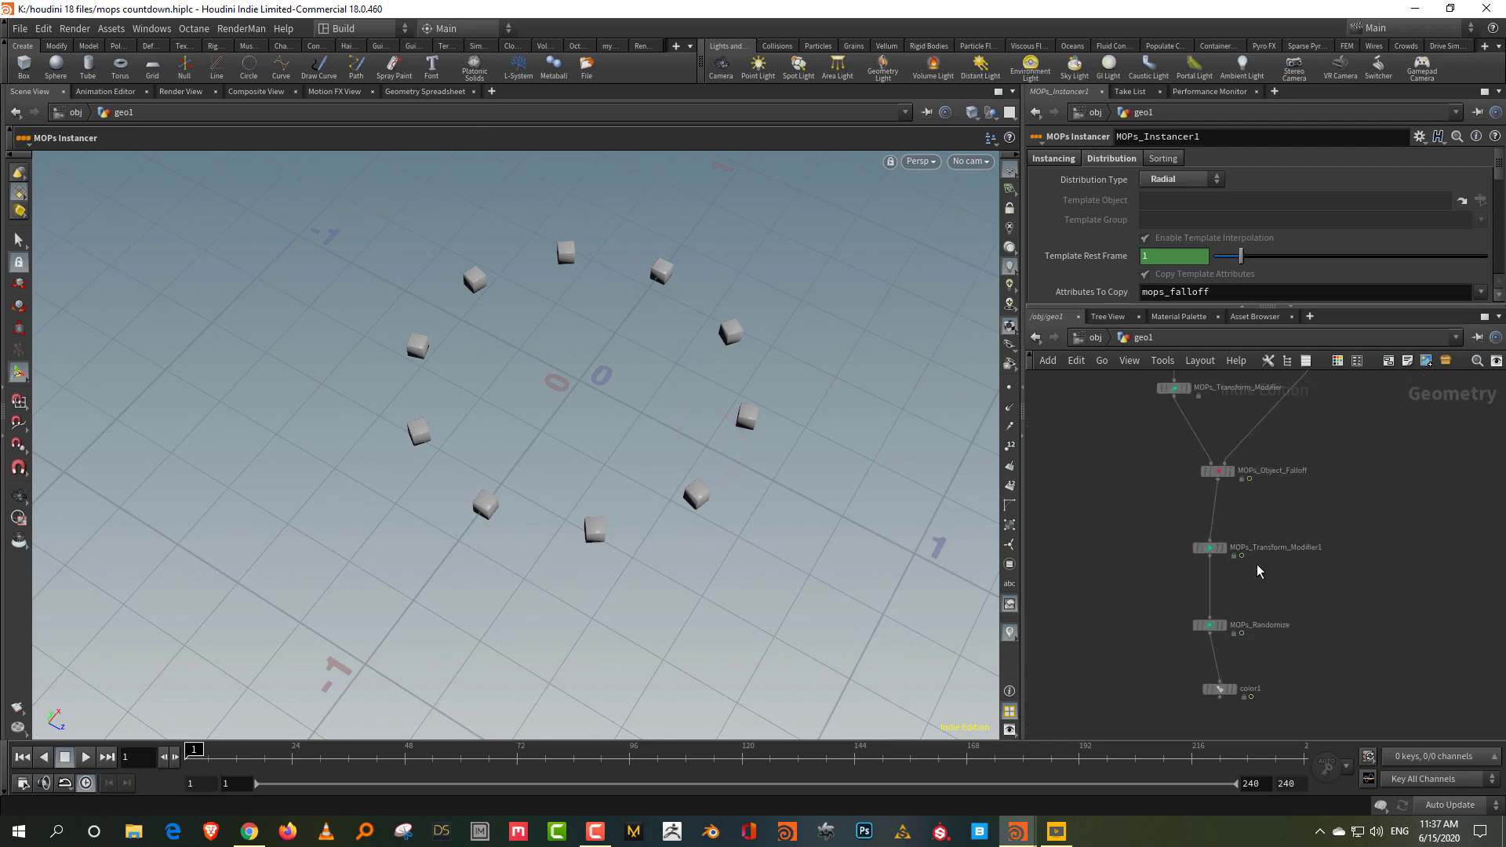
pyautogui.click(1229, 470)
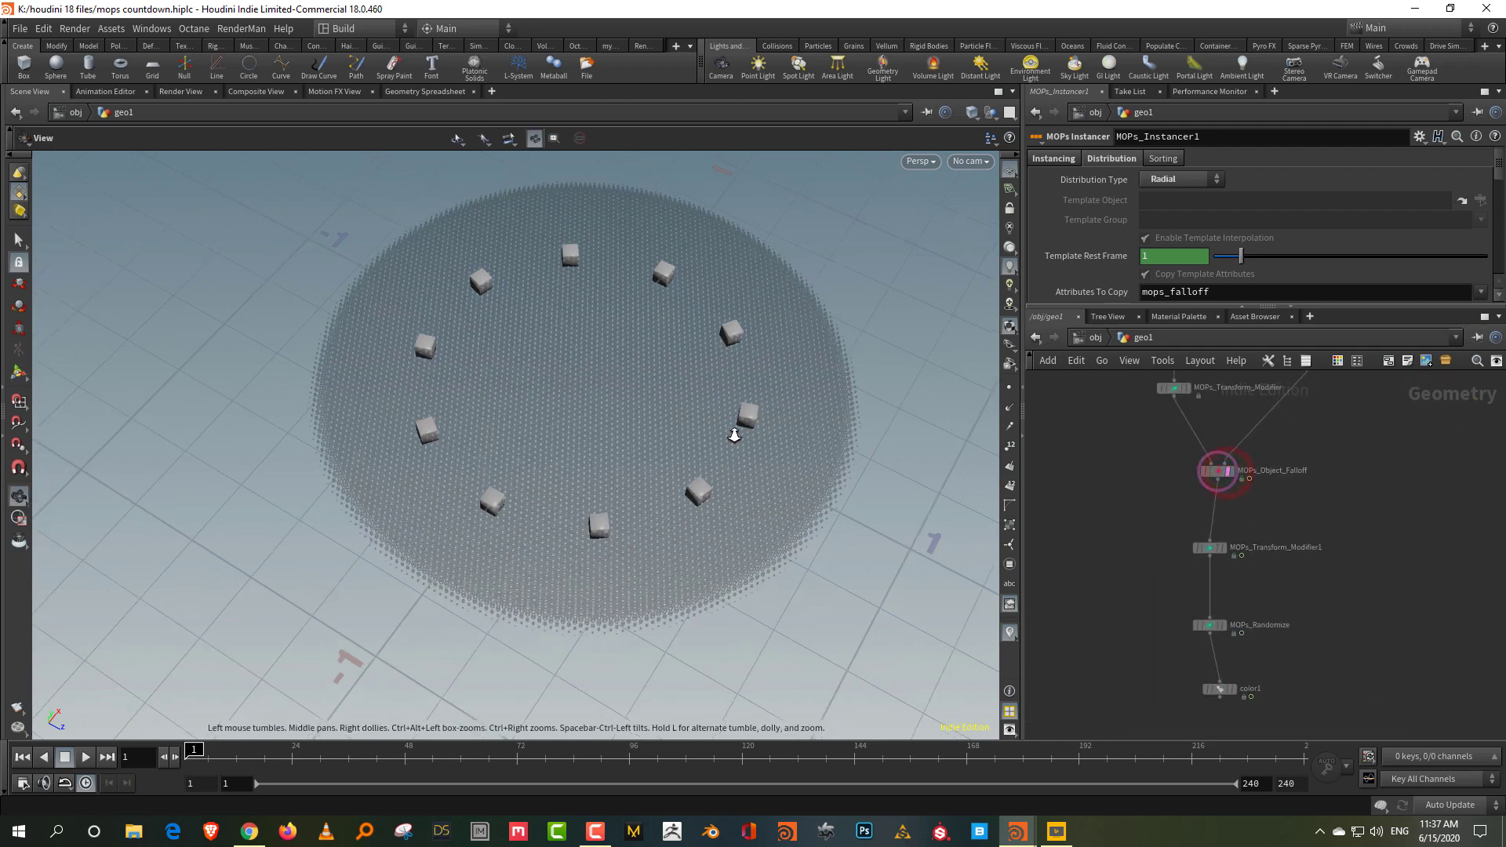
pyautogui.moveTo(1326, 657); pyautogui.dragTo(1315, 670, button='middle')
pyautogui.scroll(1, 1315, 668)
pyautogui.click(1296, 672)
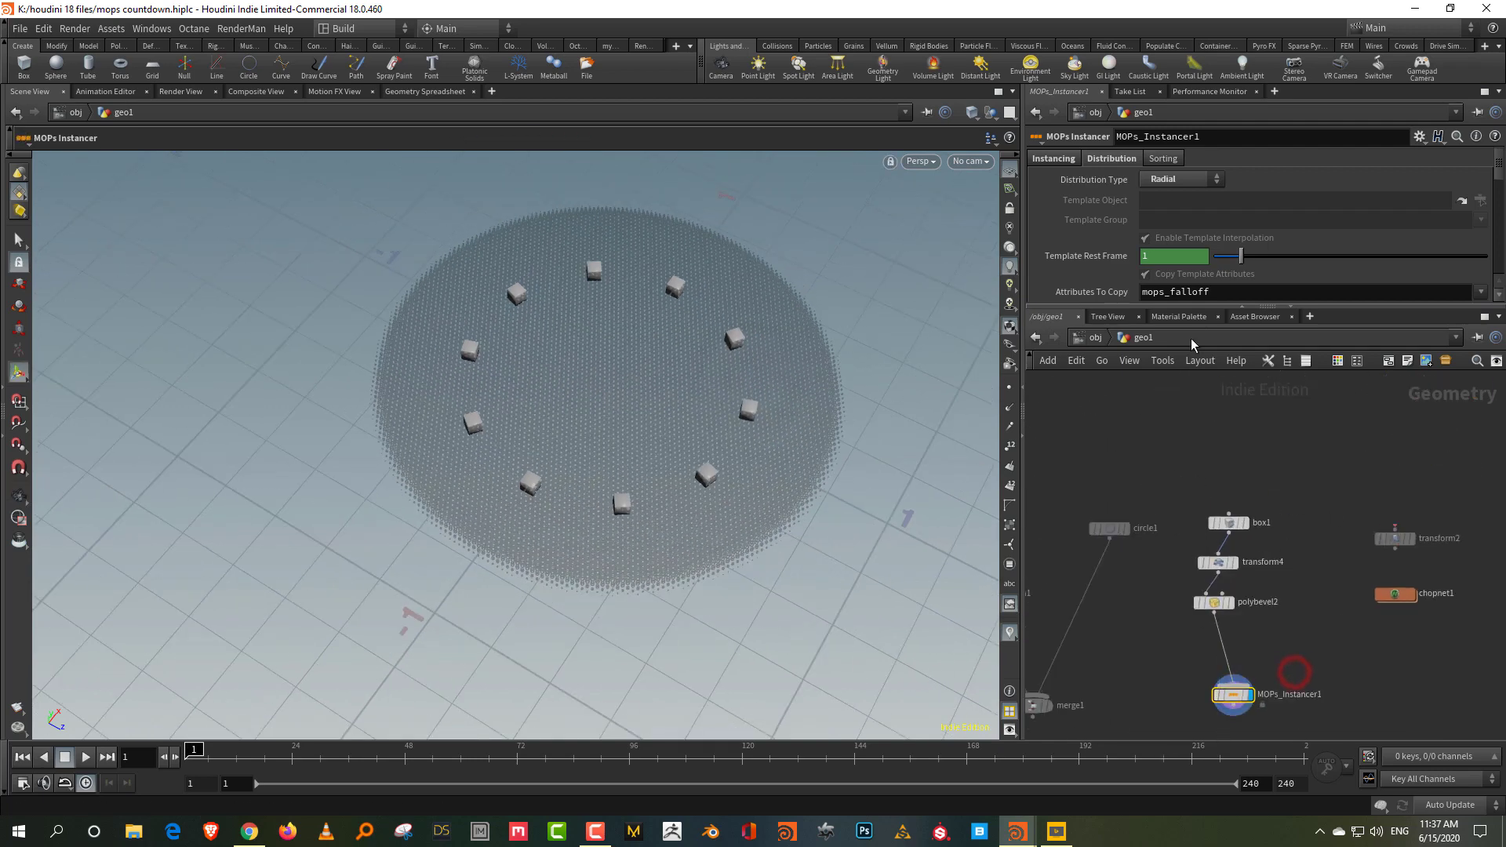
# - Try enlarging the box ring through the radial Uniform Scale, up to 1.85, and undo it
pyautogui.click(1198, 308)
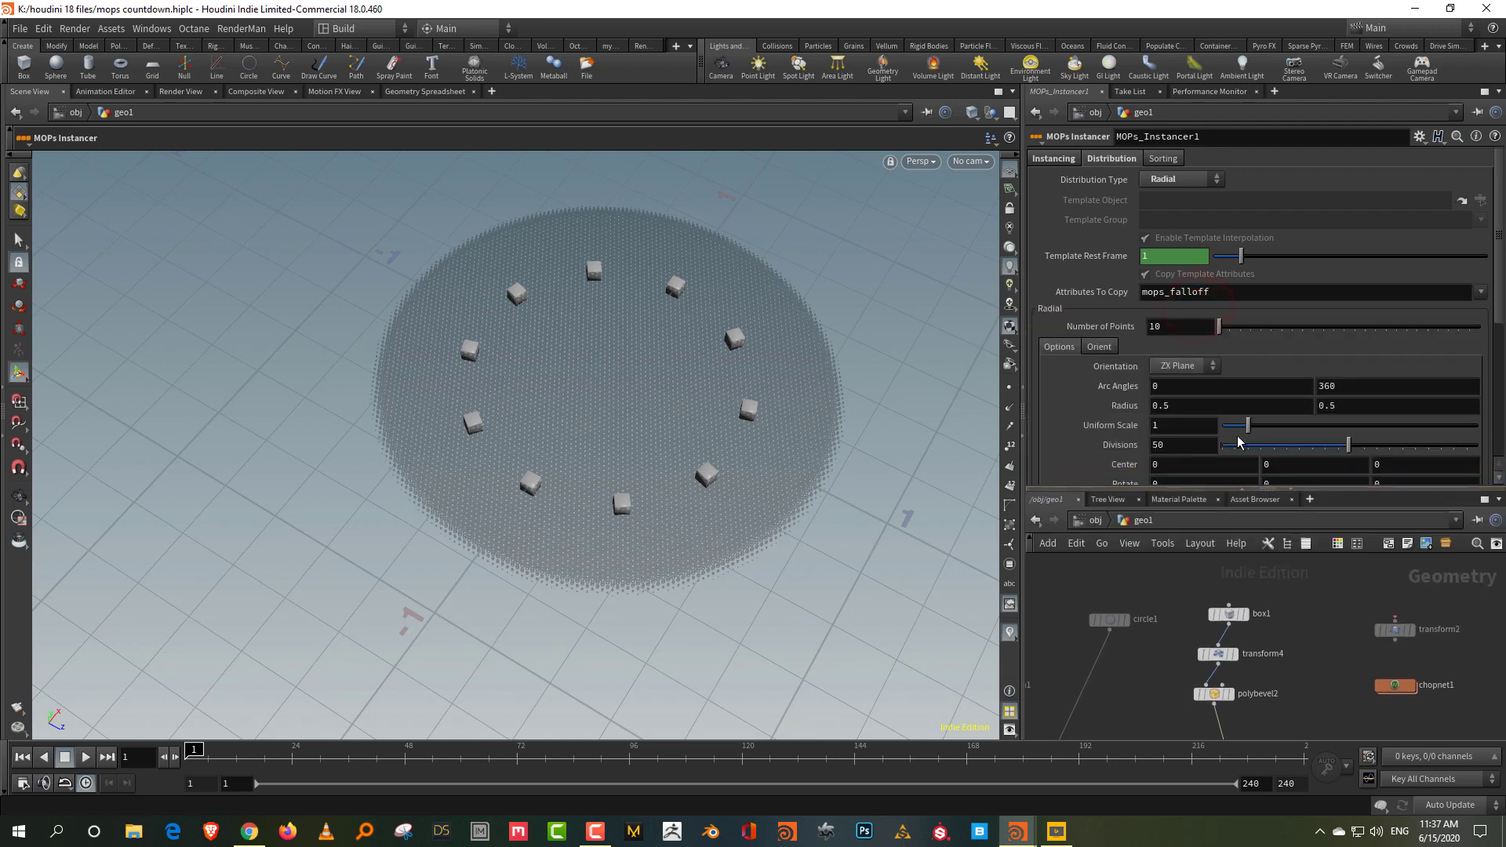
pyautogui.scroll(-2, 1238, 442)
pyautogui.scroll(1, 1067, 313)
pyautogui.moveTo(1248, 406); pyautogui.dragTo(1271, 409)
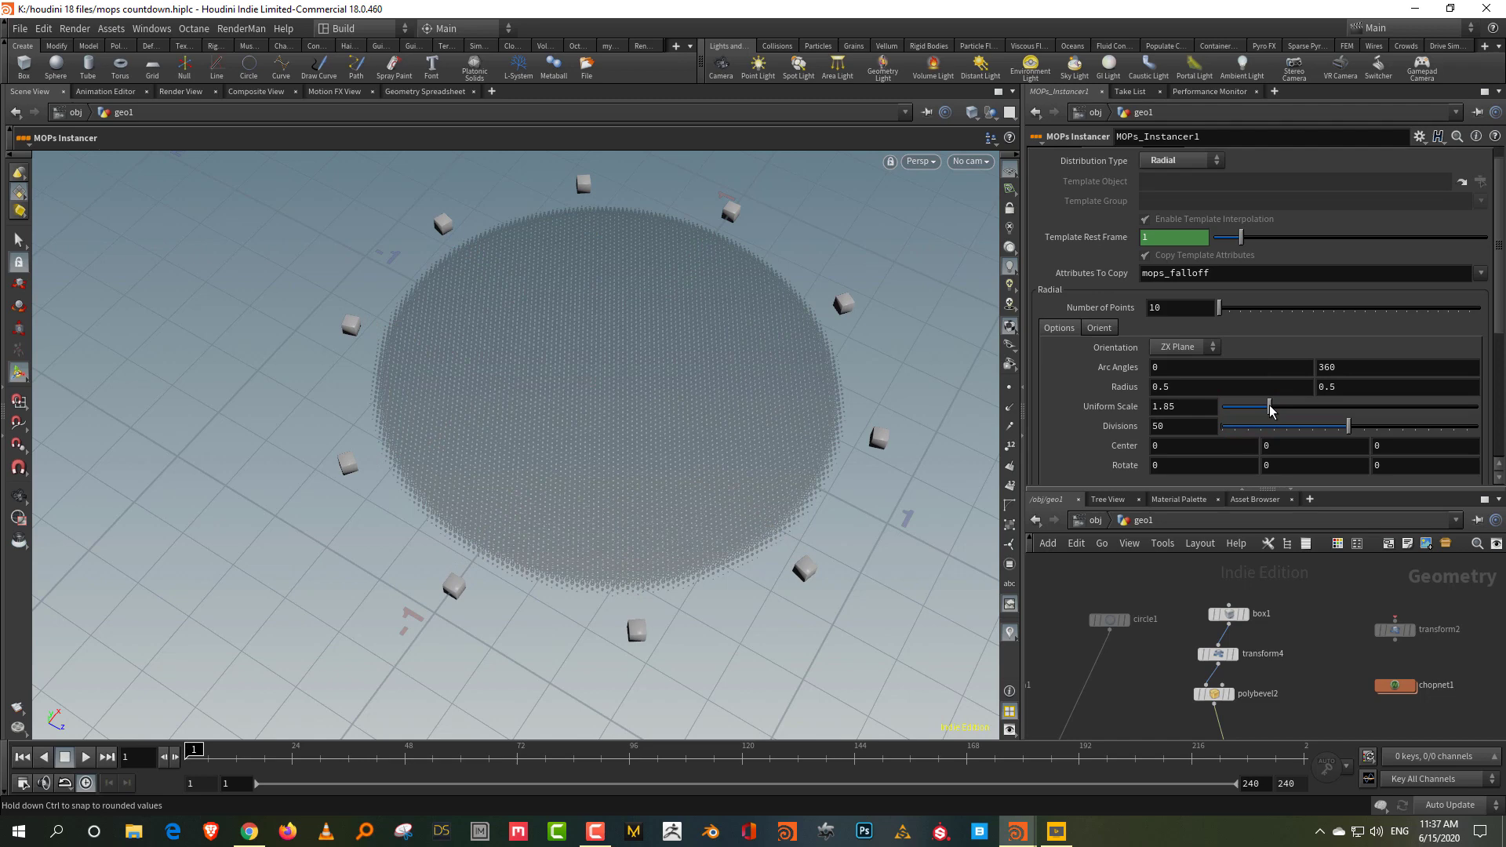
pyautogui.hotkey('ctrl', 'z')
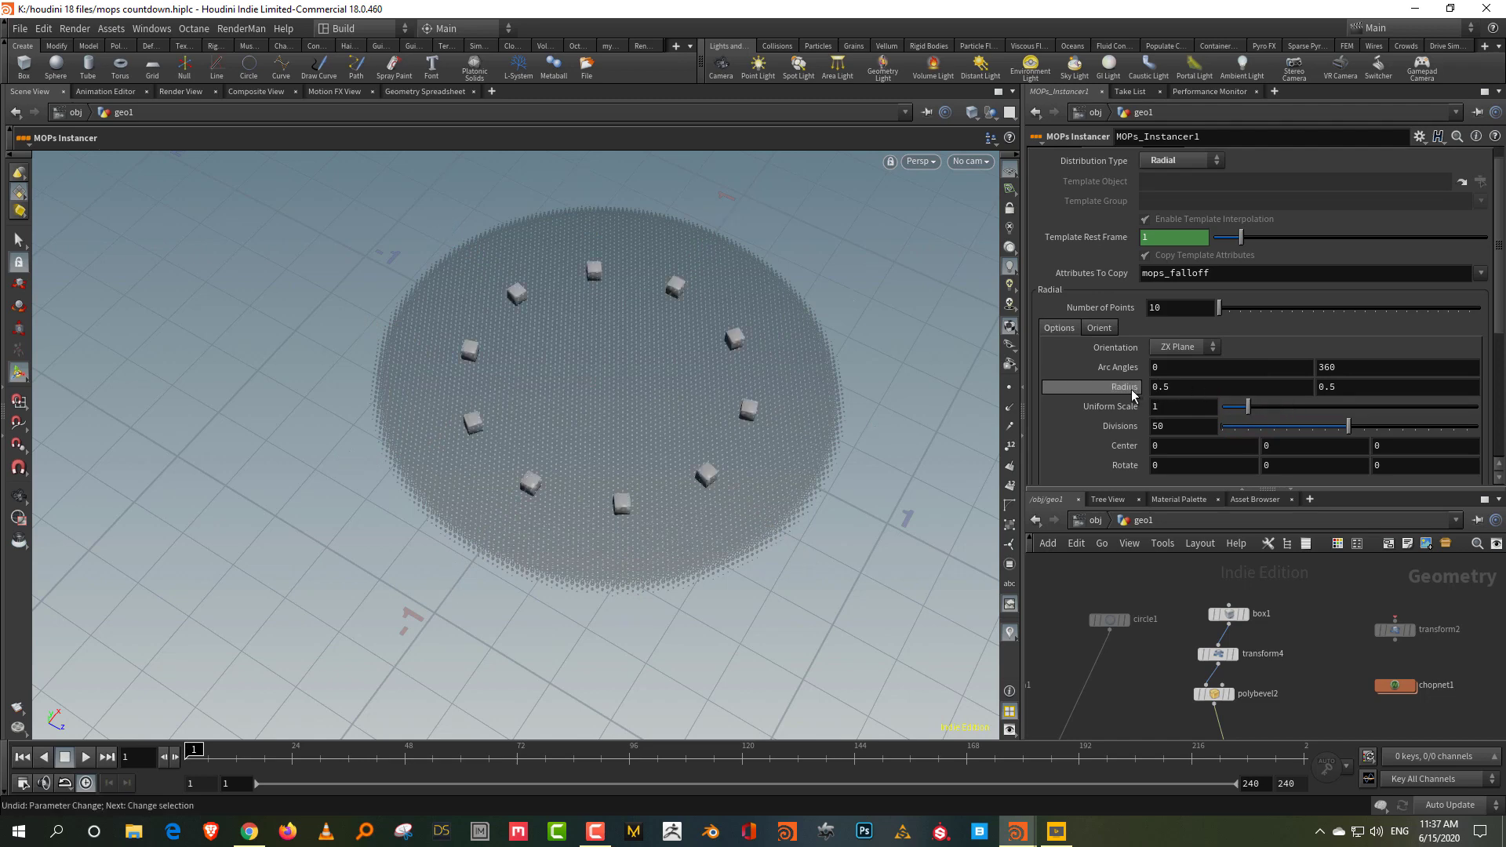
# - Set both radii of the radial distribution to 0.92 and its Number of Points to 100
pyautogui.moveTo(1137, 390); pyautogui.dragTo(1186, 390, button='middle')
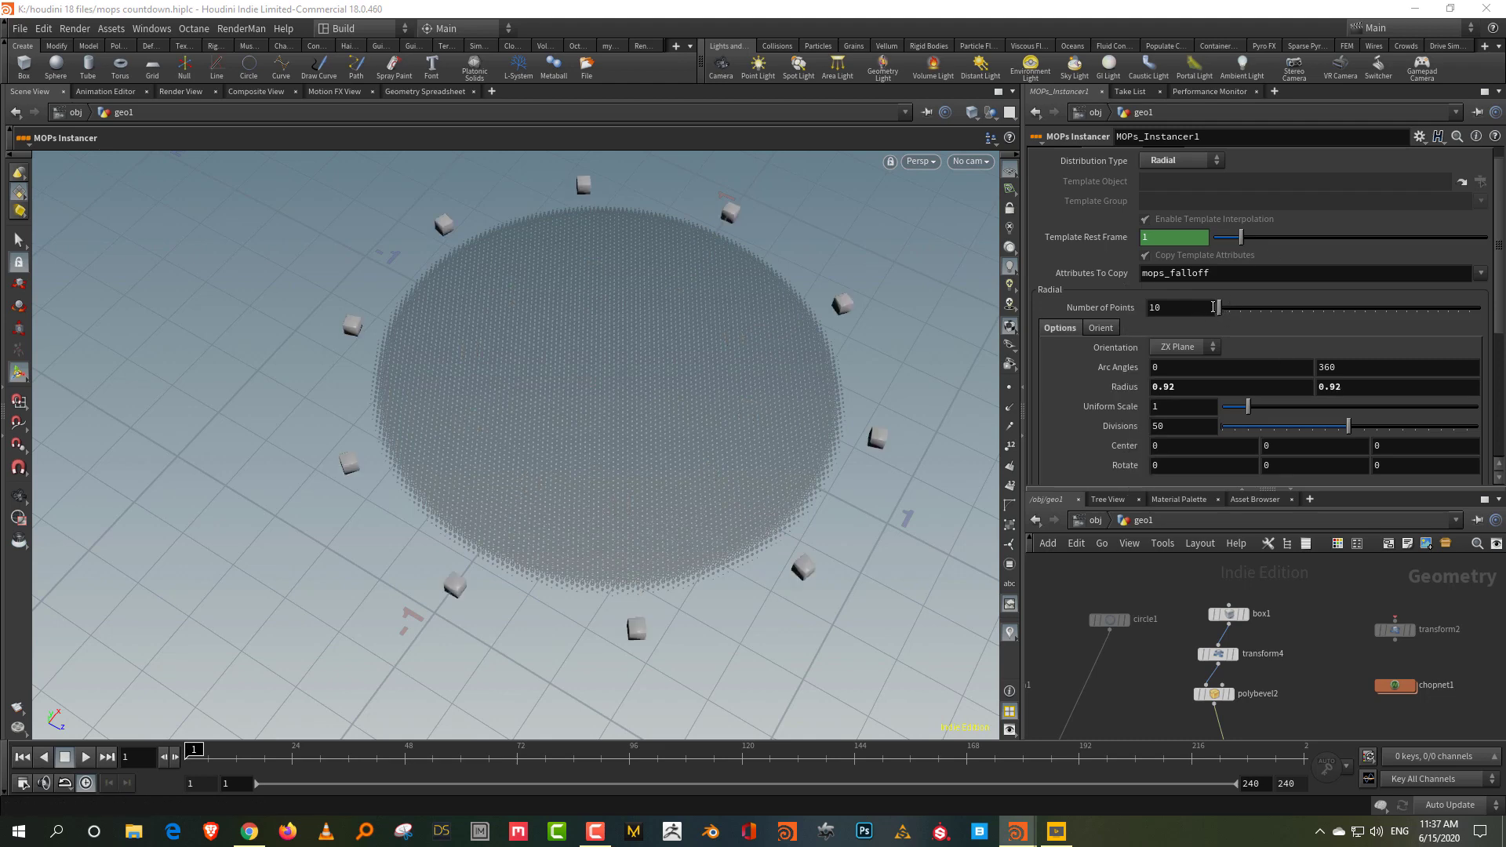
pyautogui.moveTo(1197, 309)
pyautogui.mouseDown(button='middle')
pyautogui.moveTo(1283, 310)
pyautogui.moveTo(1185, 314)
pyautogui.mouseUp(button='middle')
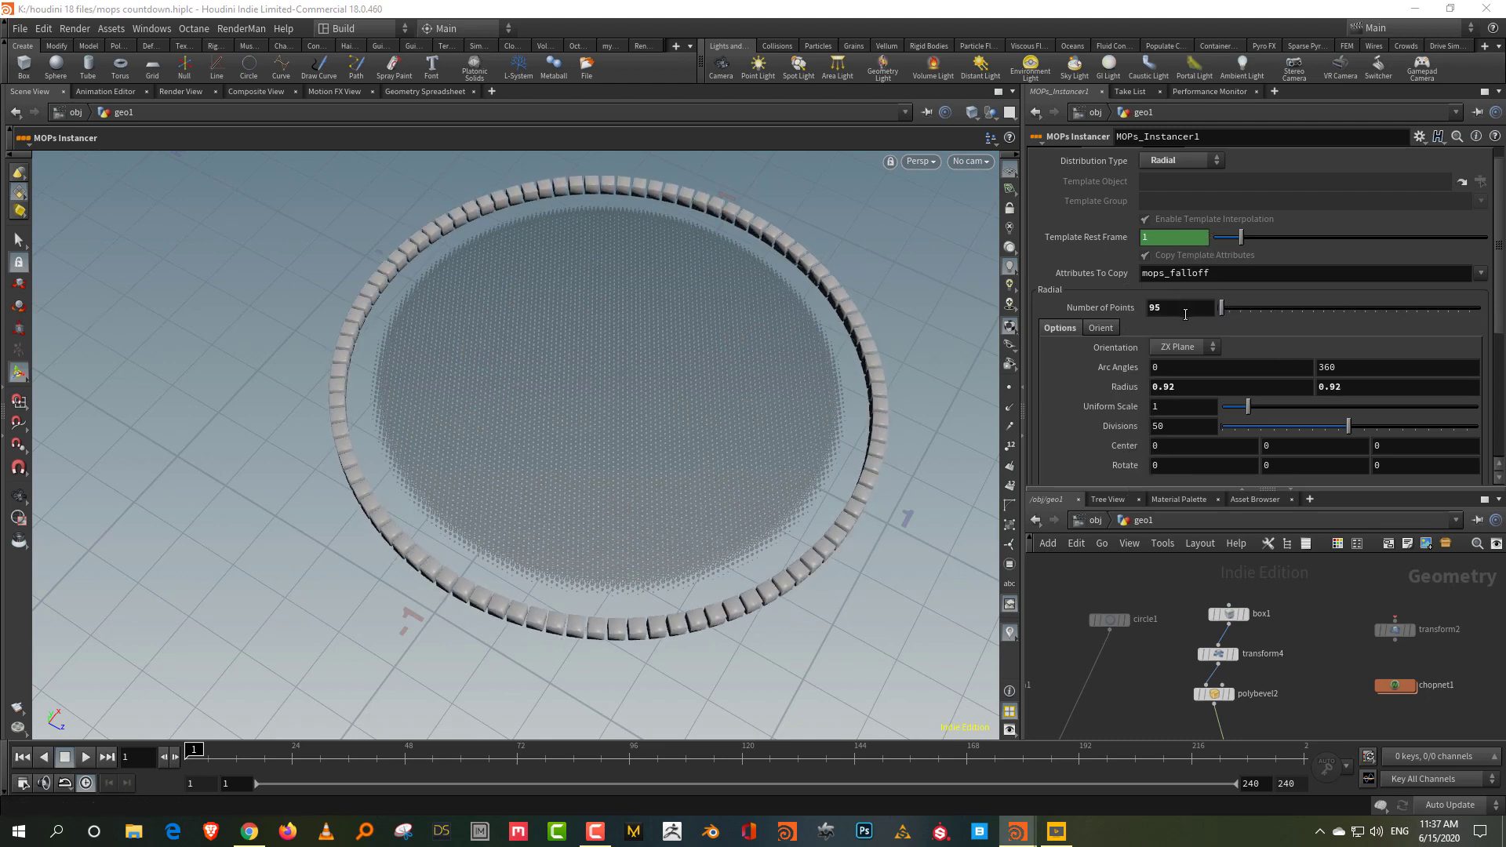
pyautogui.click(1185, 315)
pyautogui.press('Return')
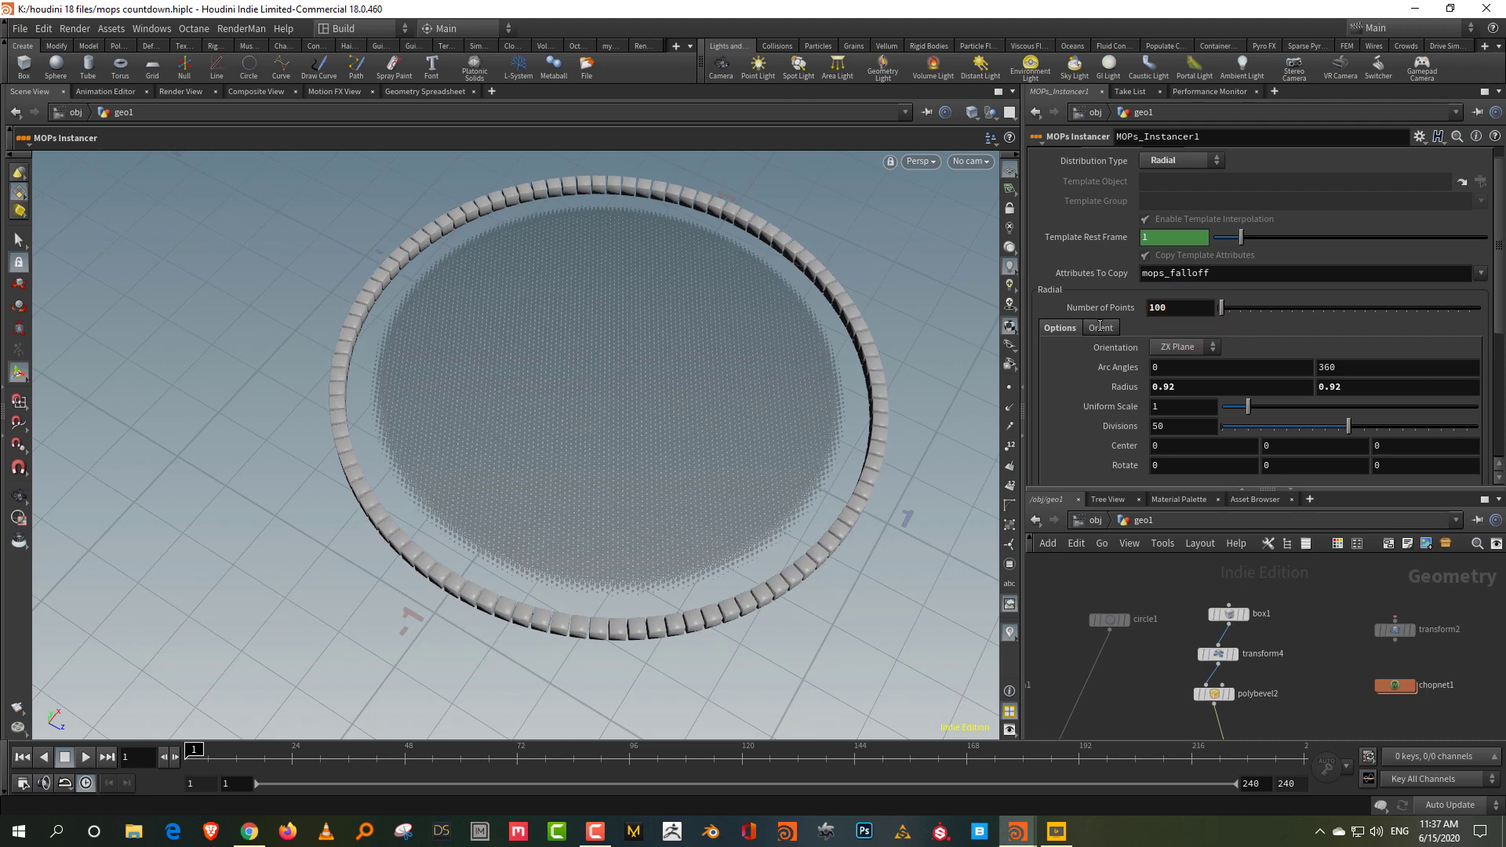
# - Raise the ring's Number of Points to 200
pyautogui.click(1177, 309)
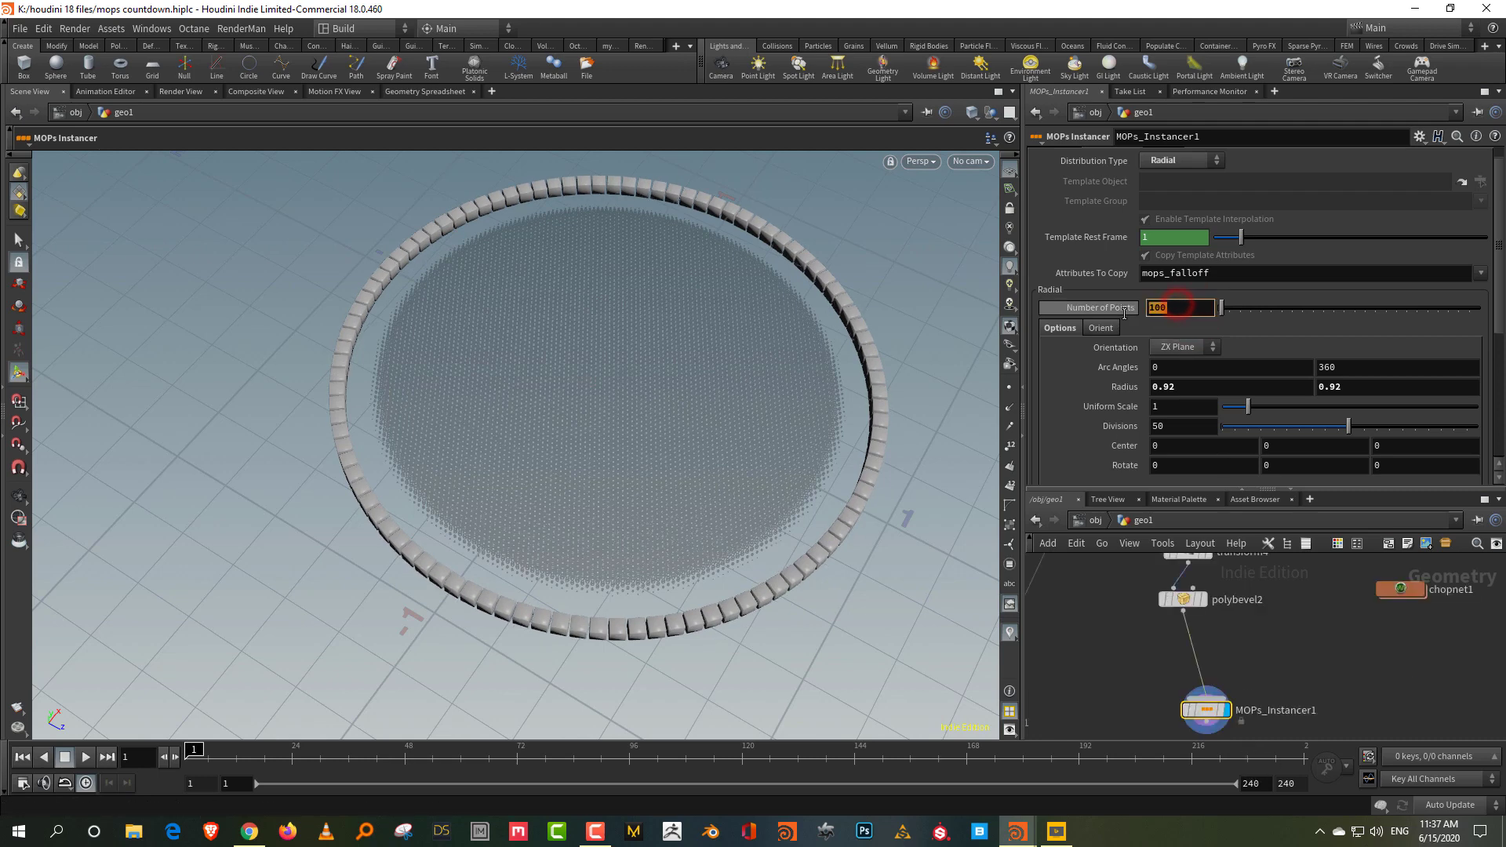
pyautogui.write('200')
pyautogui.press('Return')
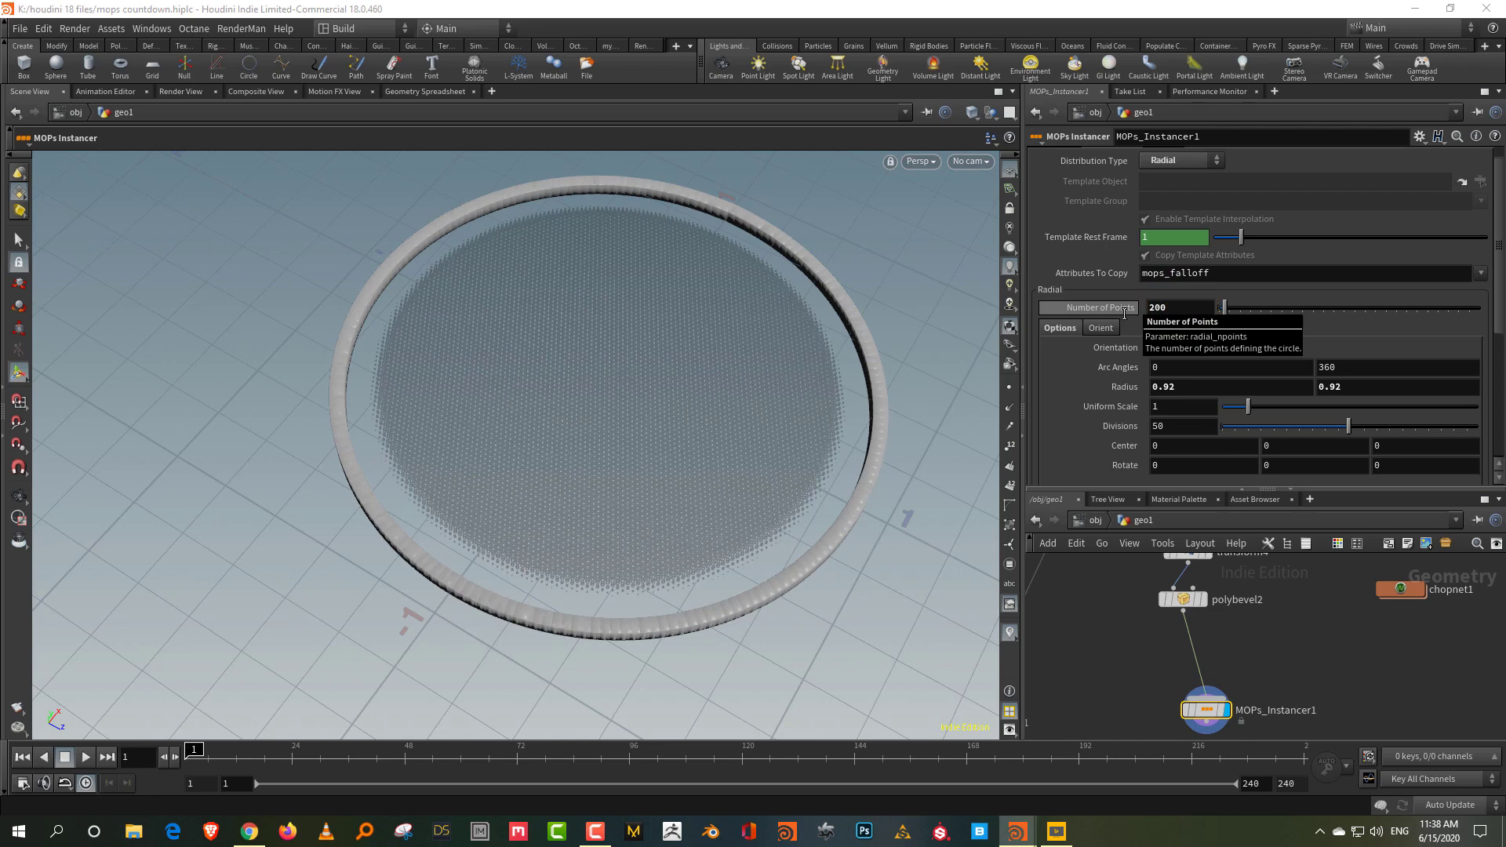
# - Select transform4 and reduce its Uniform Scale to 0.27 to shrink the ring's boxes
pyautogui.moveTo(1232, 604); pyautogui.dragTo(1234, 689, button='middle')
pyautogui.moveTo(1142, 640); pyautogui.dragTo(1194, 626)
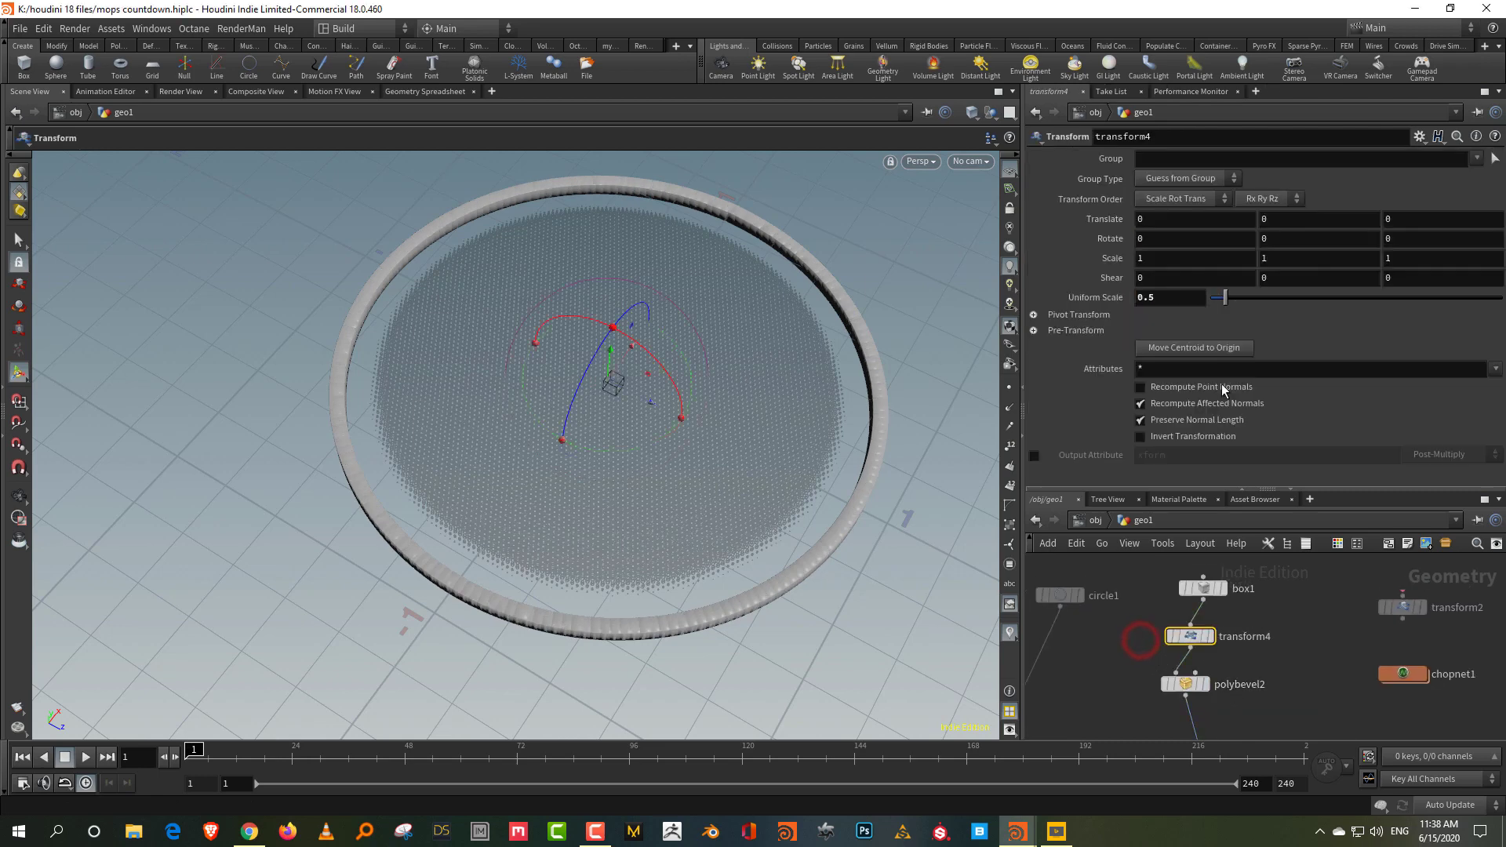
pyautogui.moveTo(1226, 297); pyautogui.dragTo(1218, 298)
# - Insert a Normal node between polybevel2 and MOPs_Instancer1
pyautogui.moveTo(1299, 677); pyautogui.dragTo(1317, 611, button='middle')
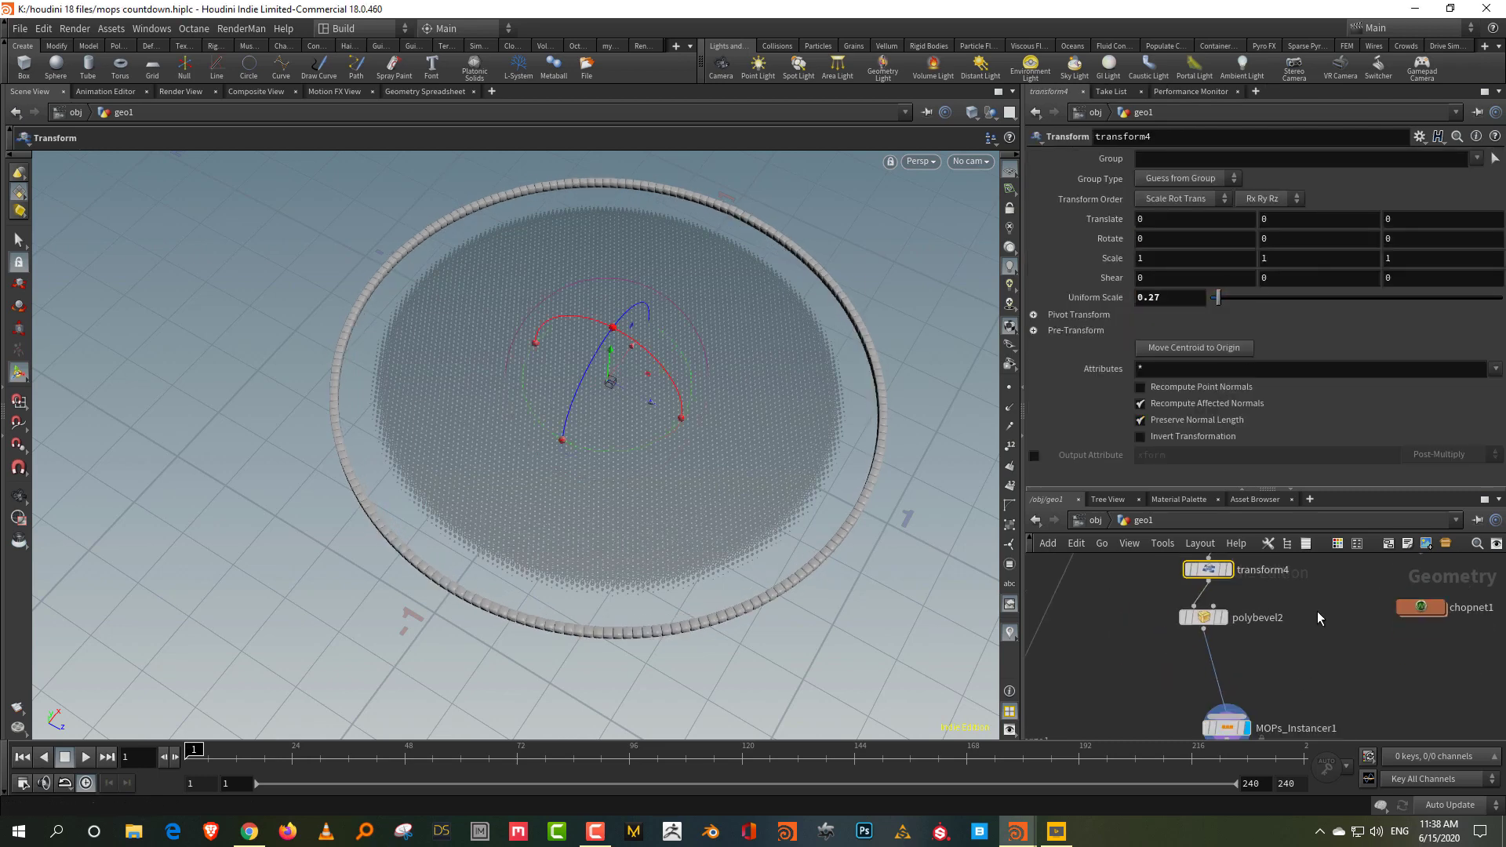
pyautogui.press('Tab')
pyautogui.write('nor')
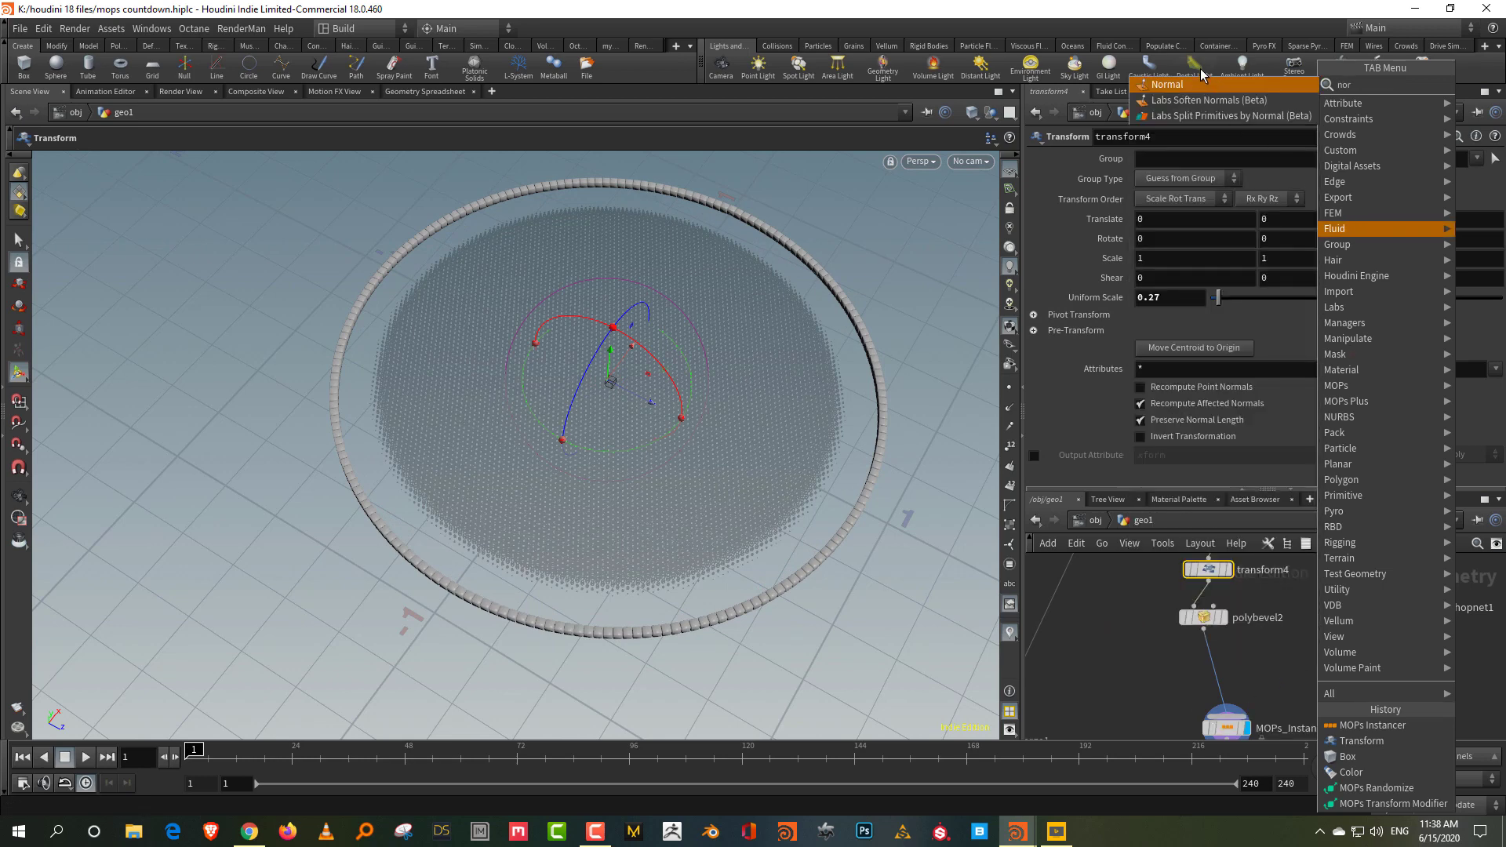
pyautogui.click(1200, 82)
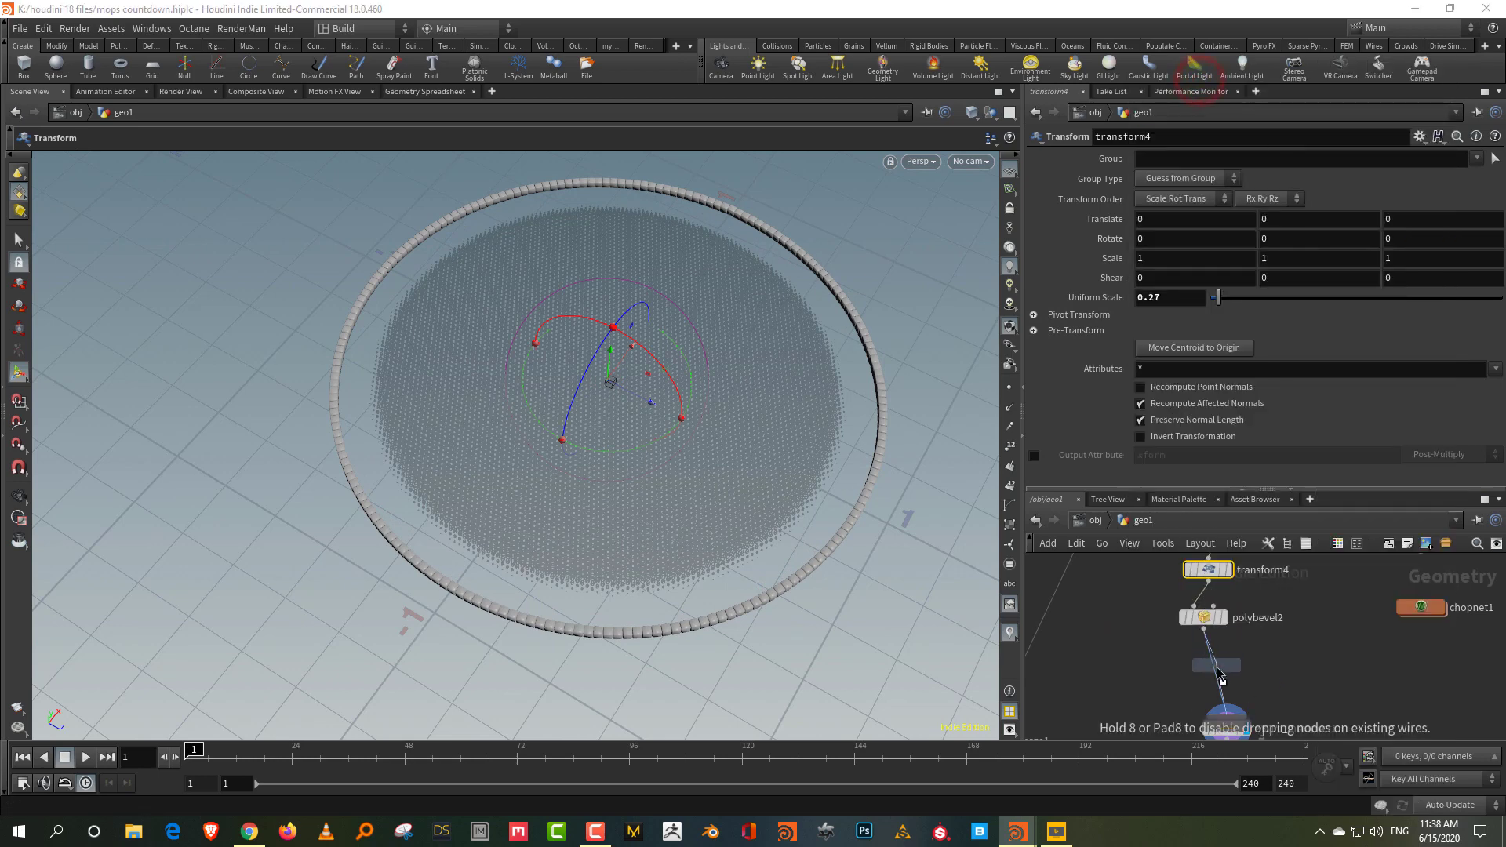
pyautogui.click(1216, 667)
# - Set the Normal node's Weighting Method to By Face Area and its Cusp Angle to 16.3
pyautogui.click(1186, 290)
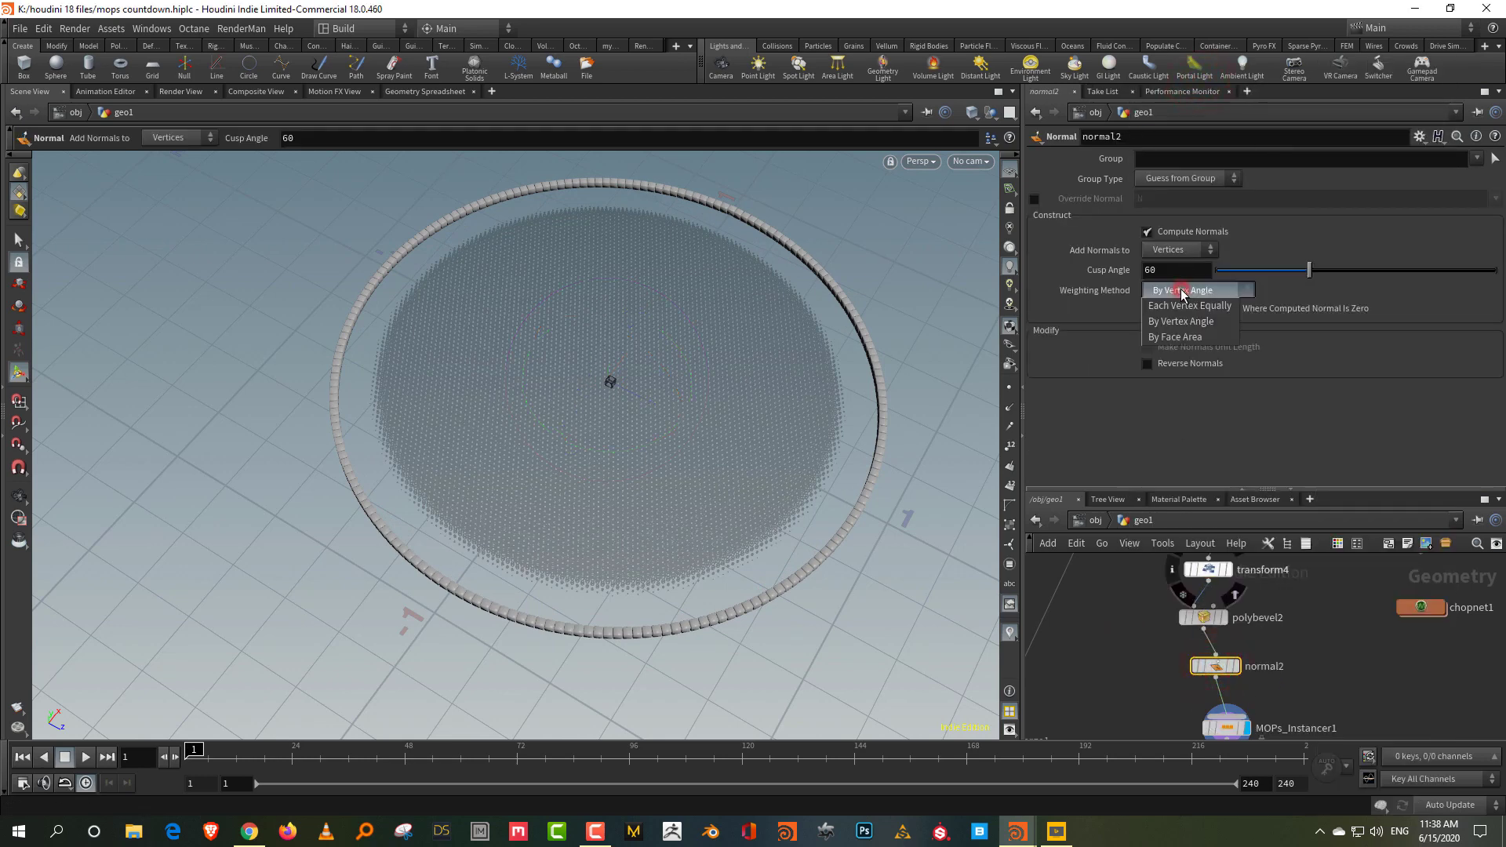
pyautogui.click(1189, 336)
pyautogui.moveTo(1291, 268); pyautogui.dragTo(1243, 276)
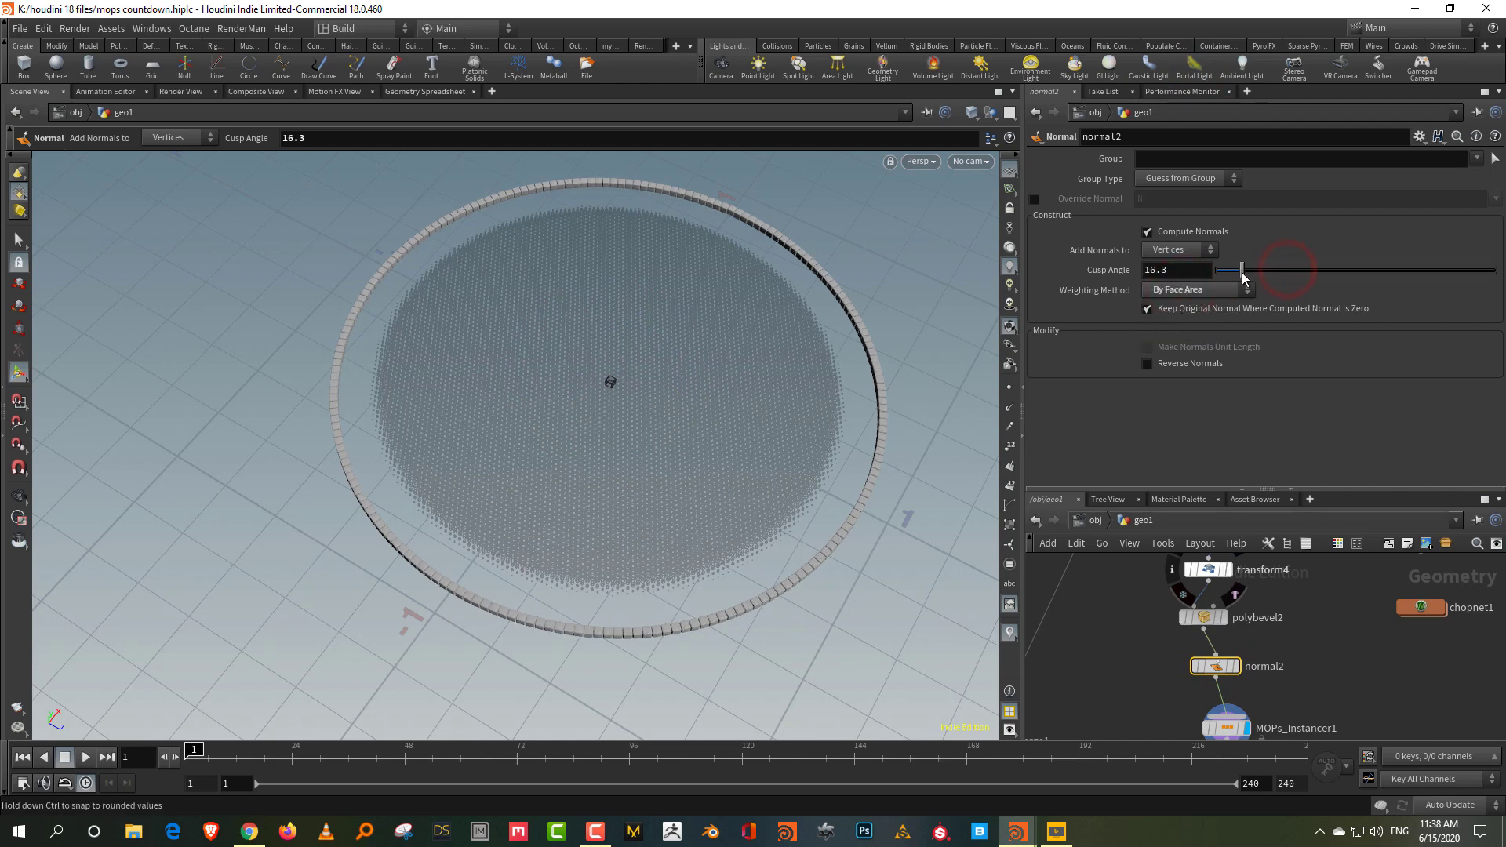
# - Select MOPs_Instancer1 and reduce both radii of its radial distribution to 0.84
pyautogui.moveTo(1313, 719); pyautogui.dragTo(1318, 647, button='middle')
pyautogui.moveTo(1319, 645); pyautogui.dragTo(1162, 702)
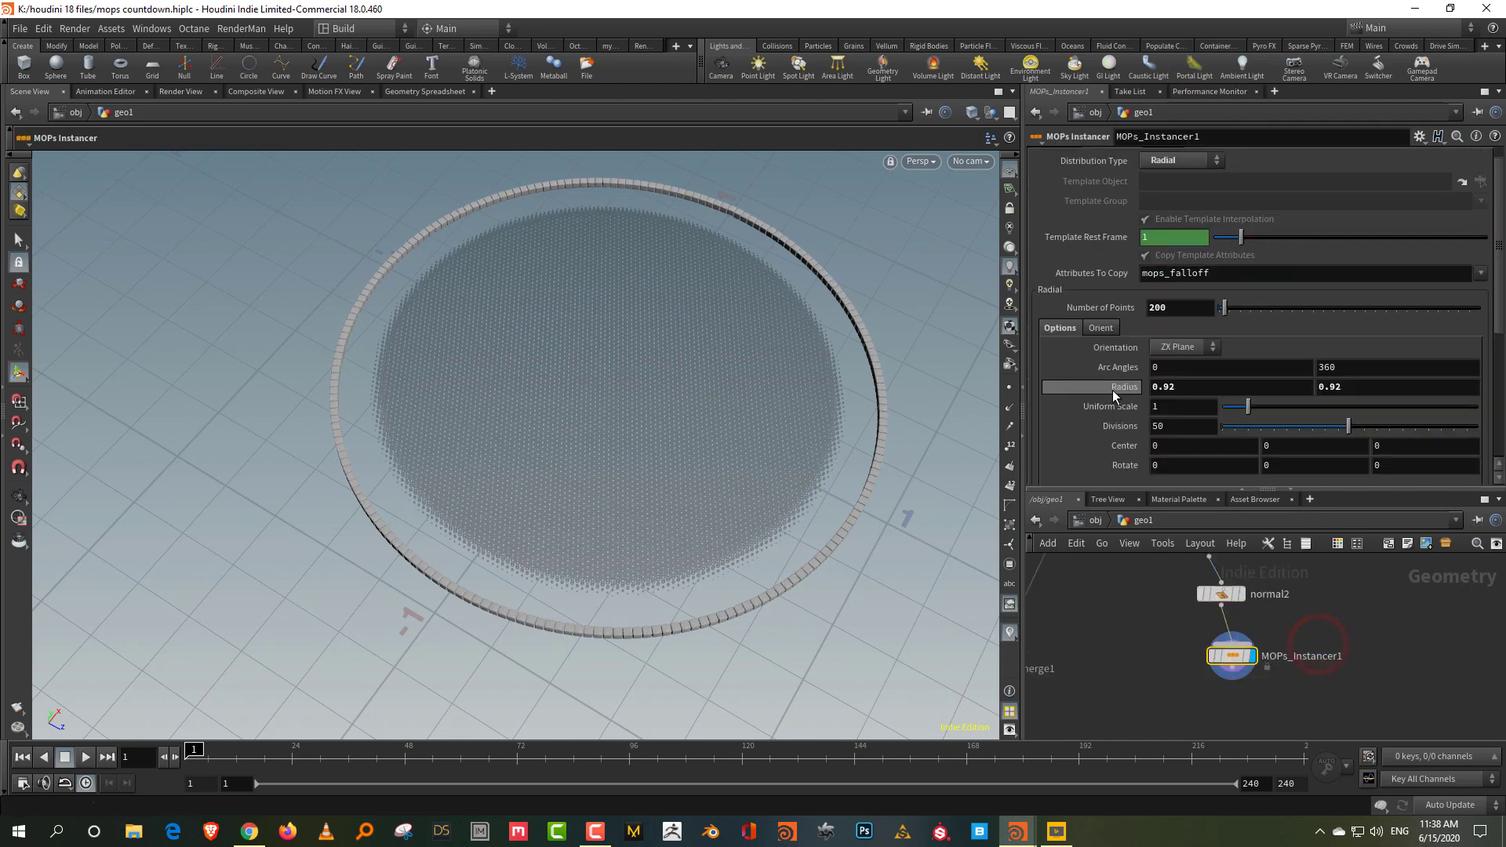
pyautogui.moveTo(1117, 391); pyautogui.dragTo(1057, 416, button='middle')
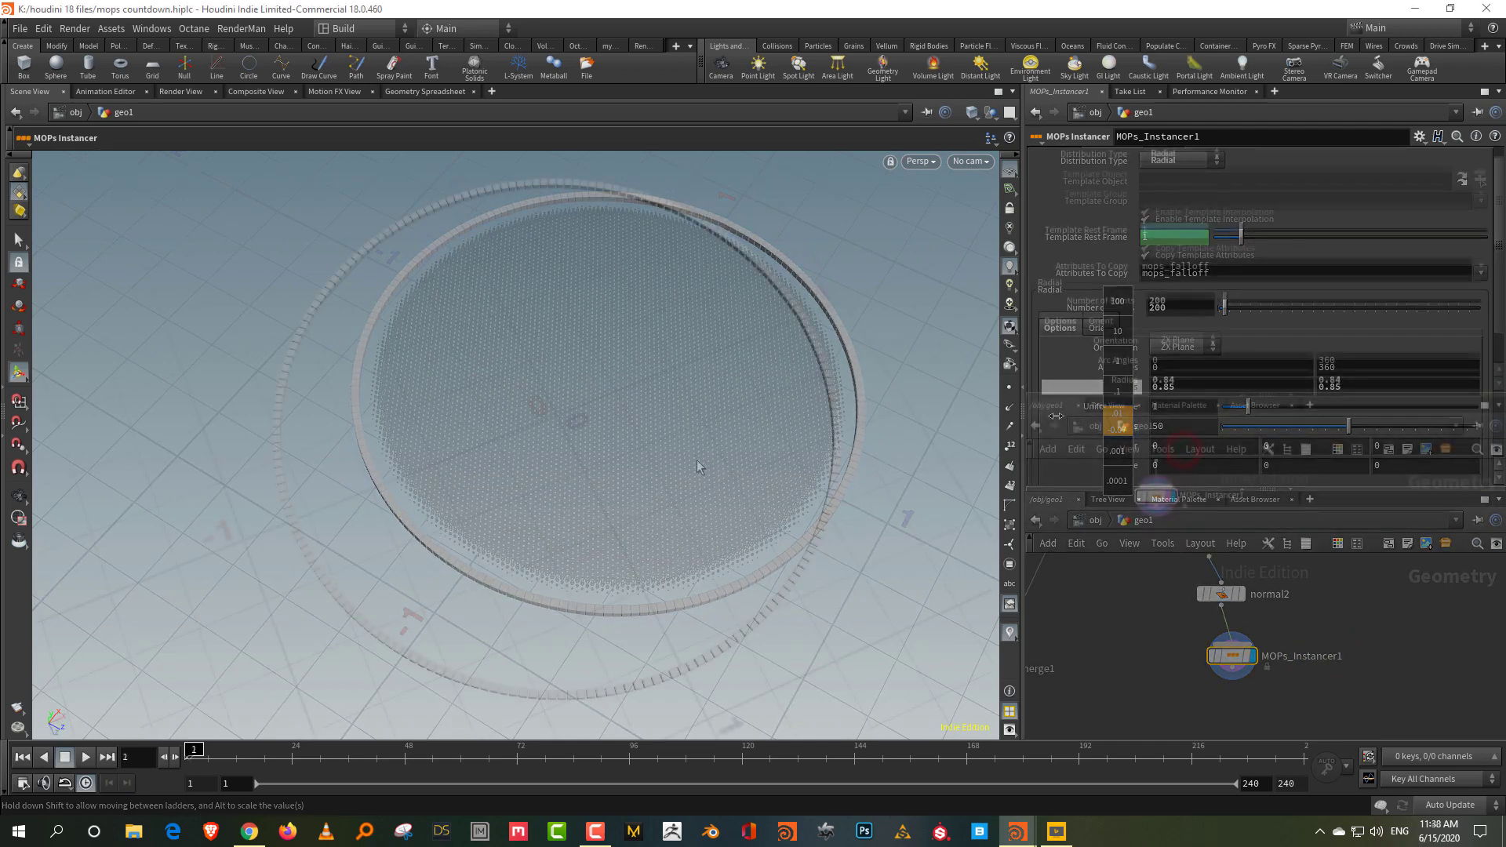
pyautogui.click(656, 471)
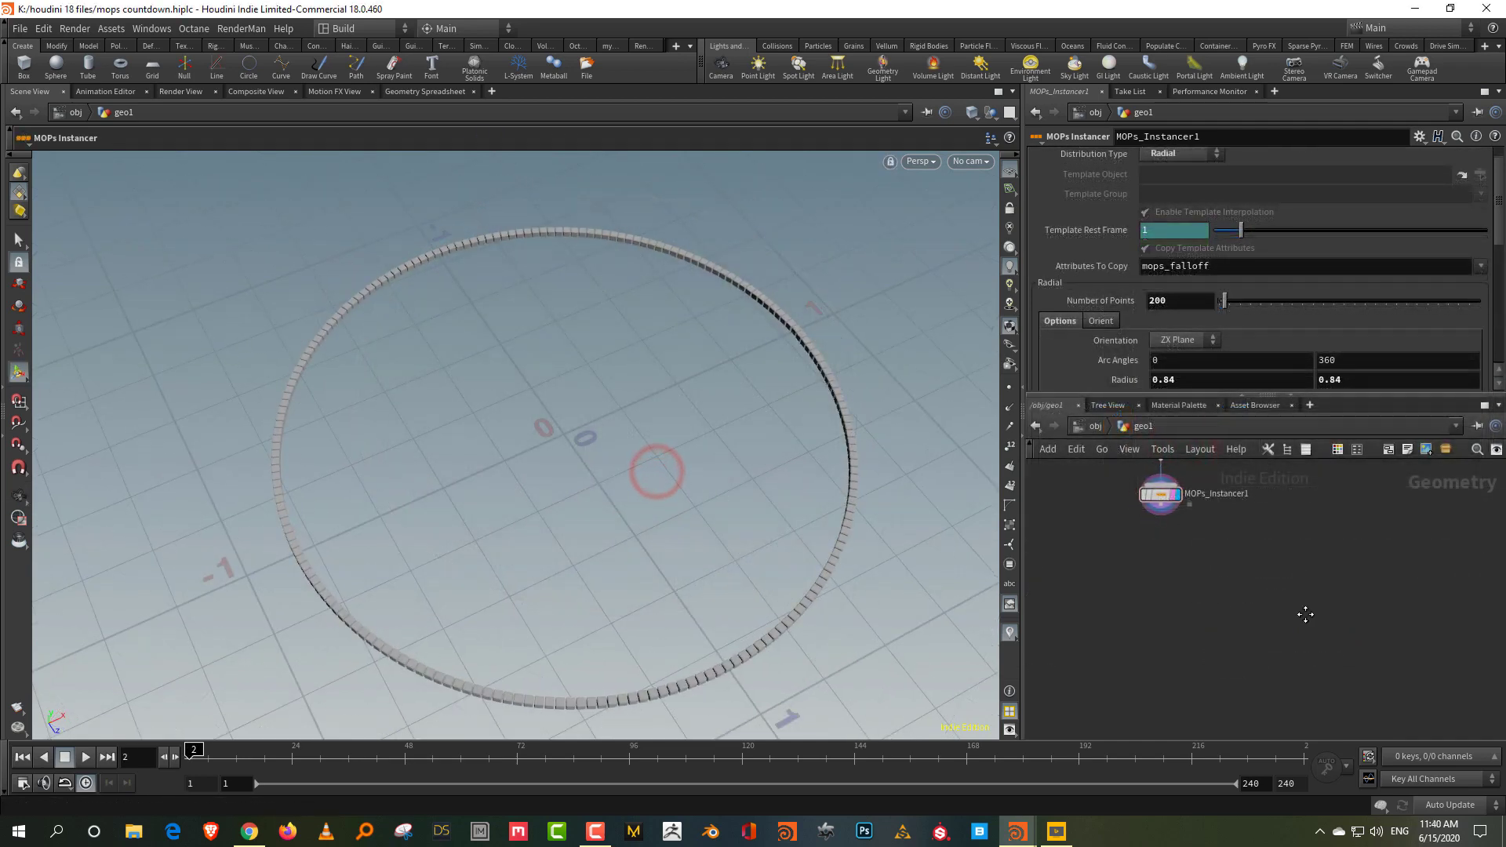
# - Show the color1 node at the end of the tile chain as a template and return to MOPs_Instancer1
pyautogui.scroll(-3, 1315, 607)
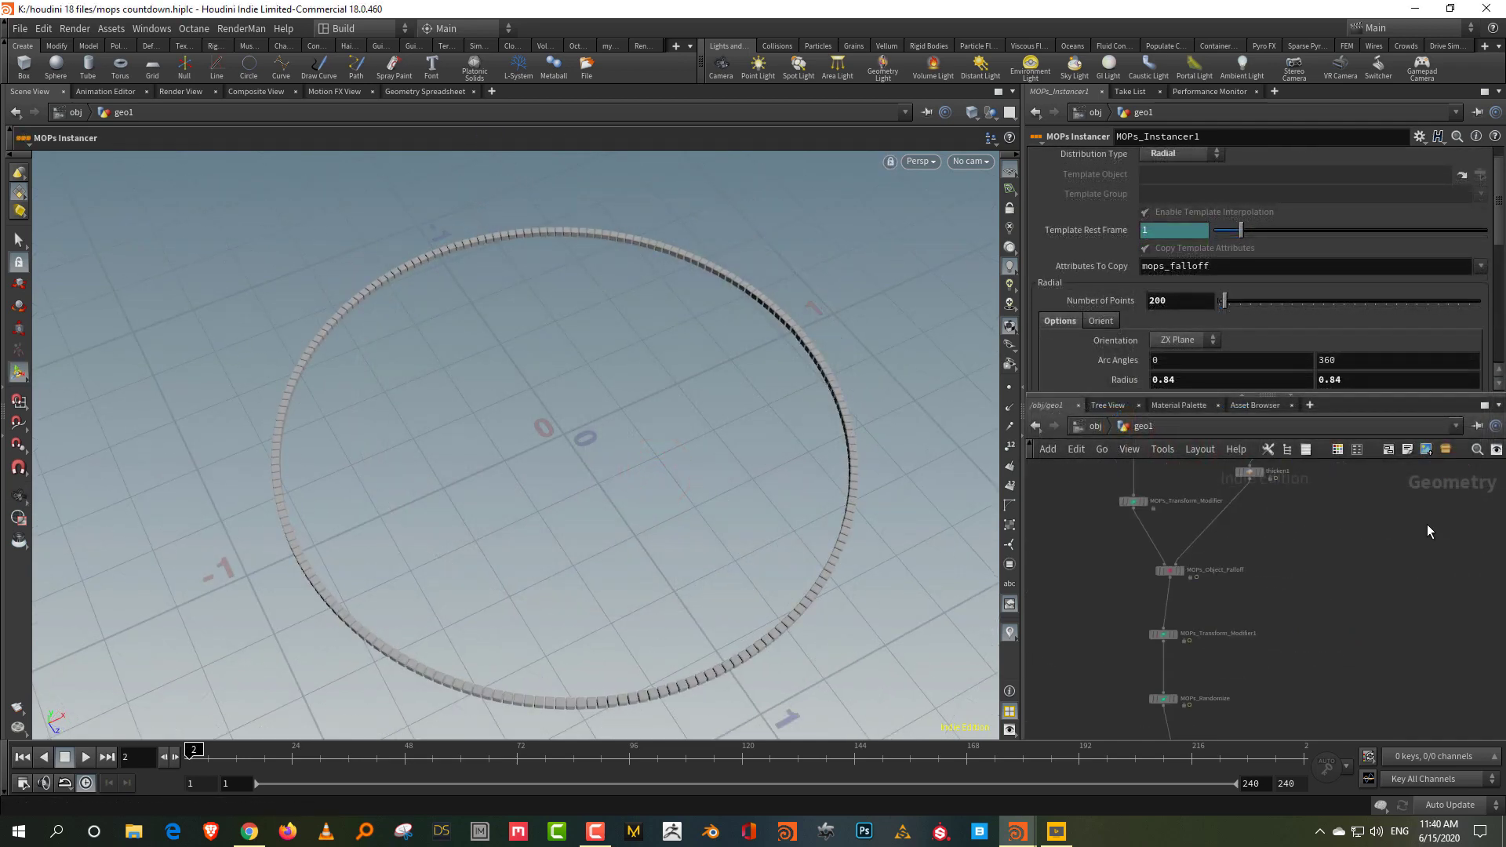
pyautogui.scroll(2, 1278, 671)
pyautogui.moveTo(1279, 675); pyautogui.dragTo(1247, 525, button='middle')
pyautogui.scroll(1, 1107, 651)
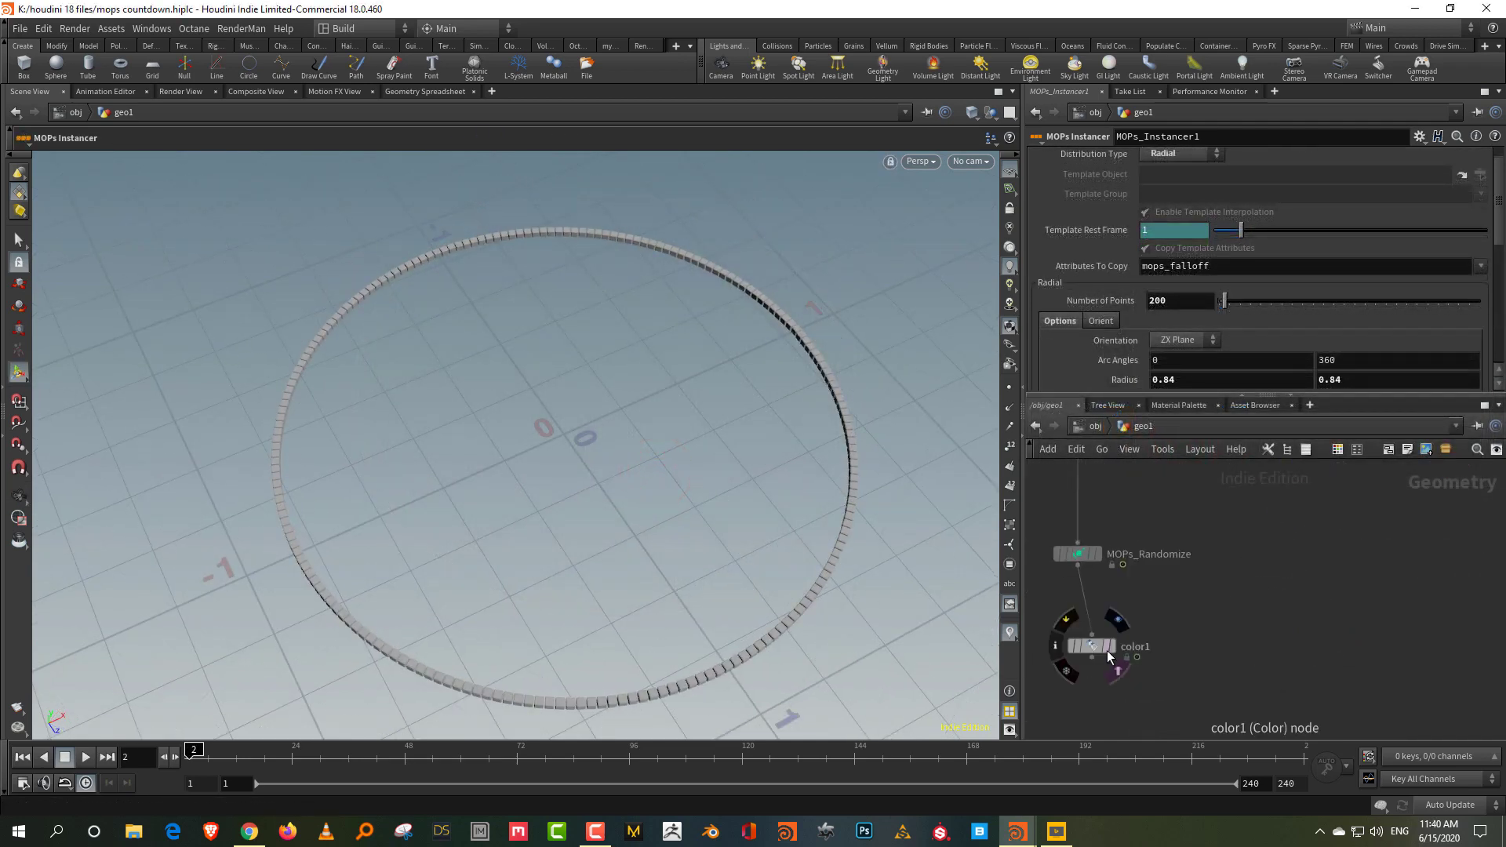
pyautogui.click(1106, 652)
pyautogui.moveTo(1388, 541); pyautogui.dragTo(1321, 572, button='middle')
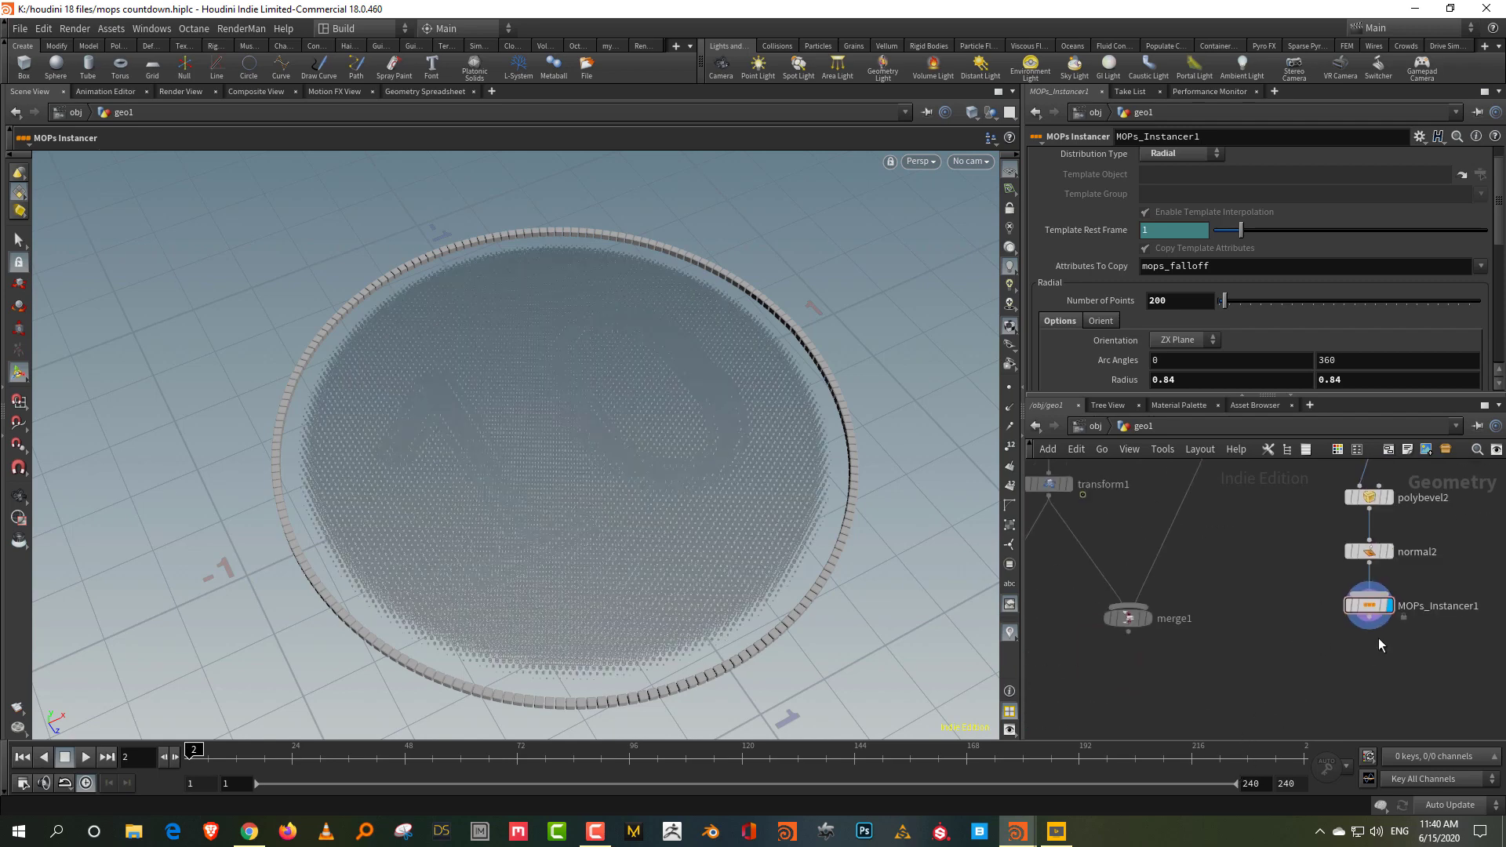
pyautogui.moveTo(1444, 562); pyautogui.dragTo(1390, 629, button='middle')
pyautogui.scroll(1, 1390, 624)
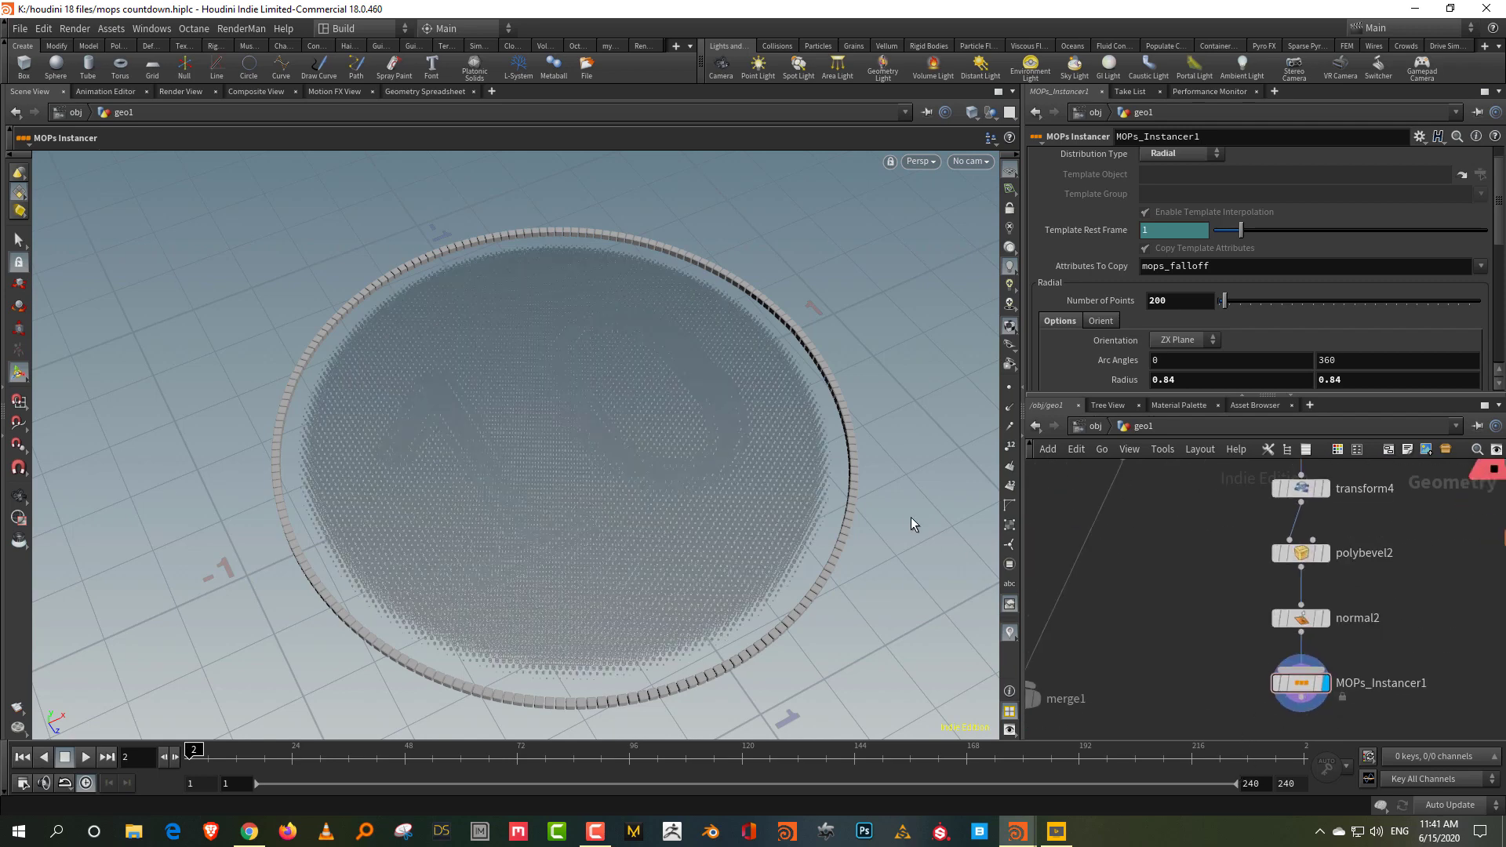
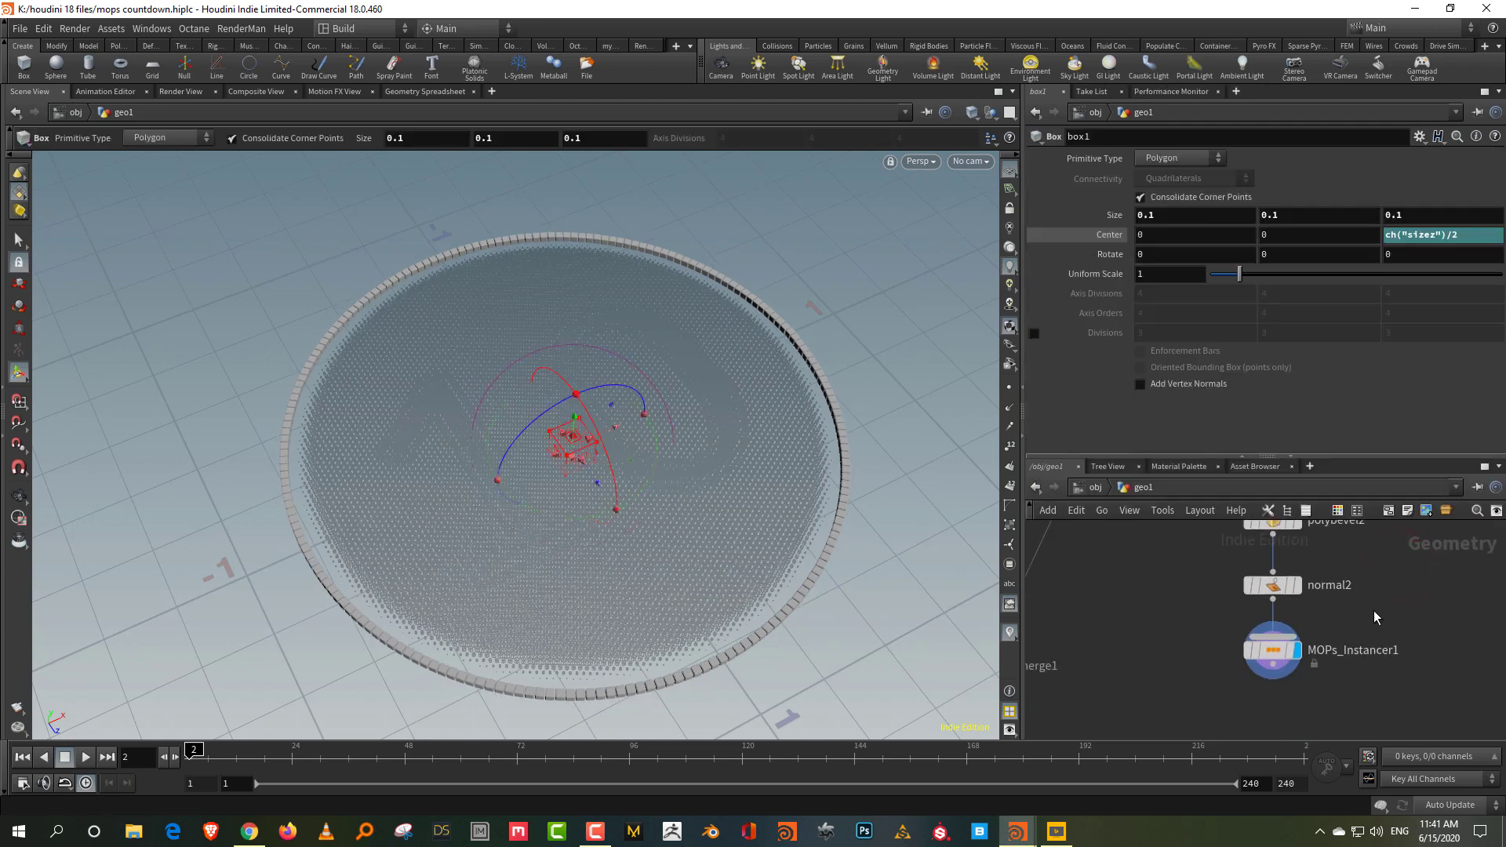
# - Change box1's Z center expression to ch("sizez")/-2 and try varying its Z size to check the growth direction
pyautogui.moveTo(1373, 610); pyautogui.dragTo(1260, 677)
pyautogui.moveTo(1373, 629); pyautogui.dragTo(1356, 737, button='middle')
pyautogui.moveTo(1360, 597); pyautogui.dragTo(1334, 740, button='middle')
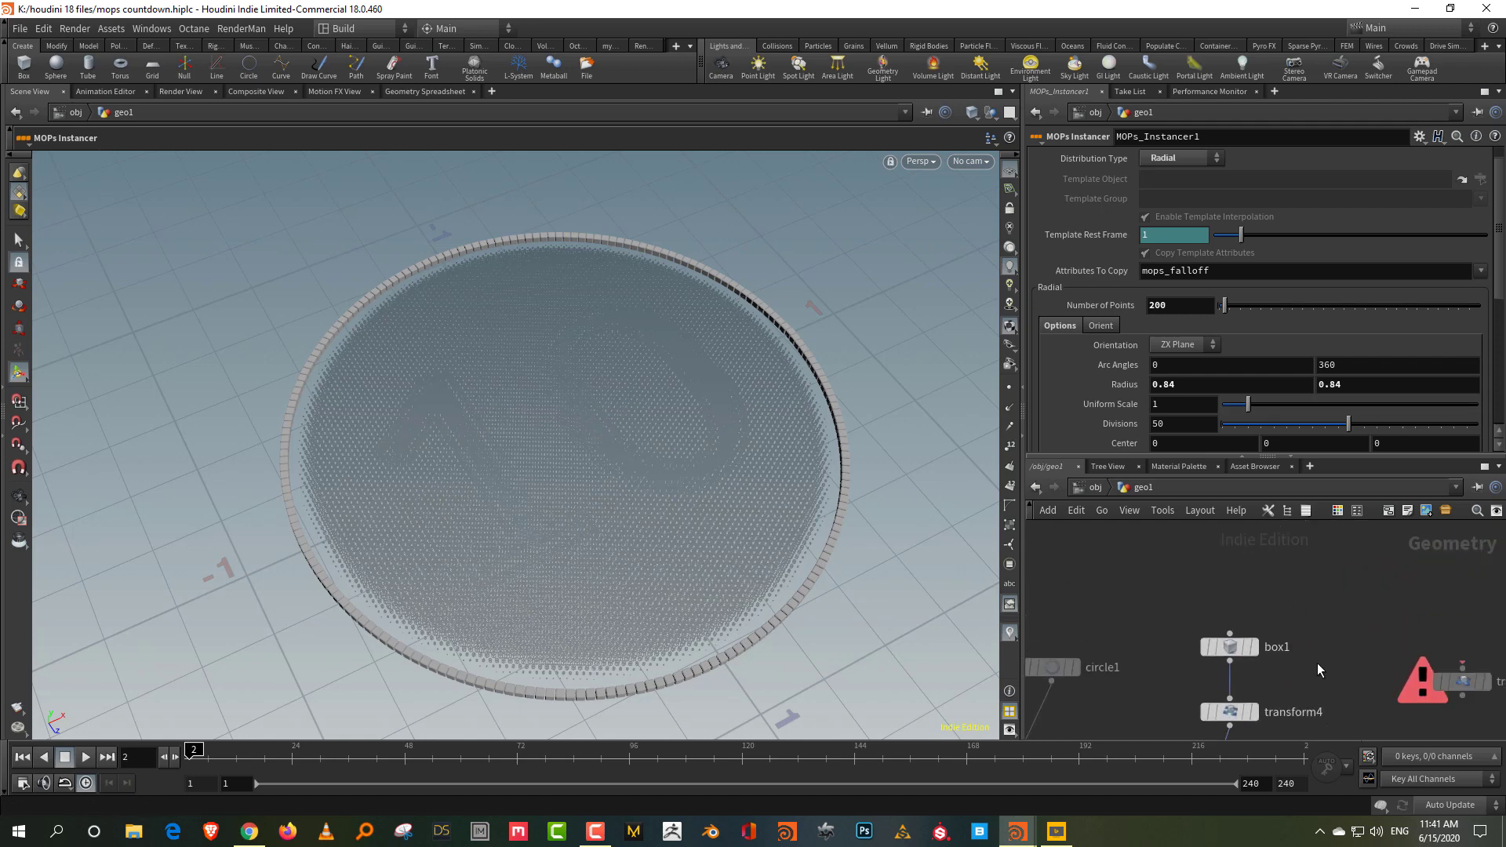
pyautogui.click(1273, 649)
pyautogui.click(1310, 607)
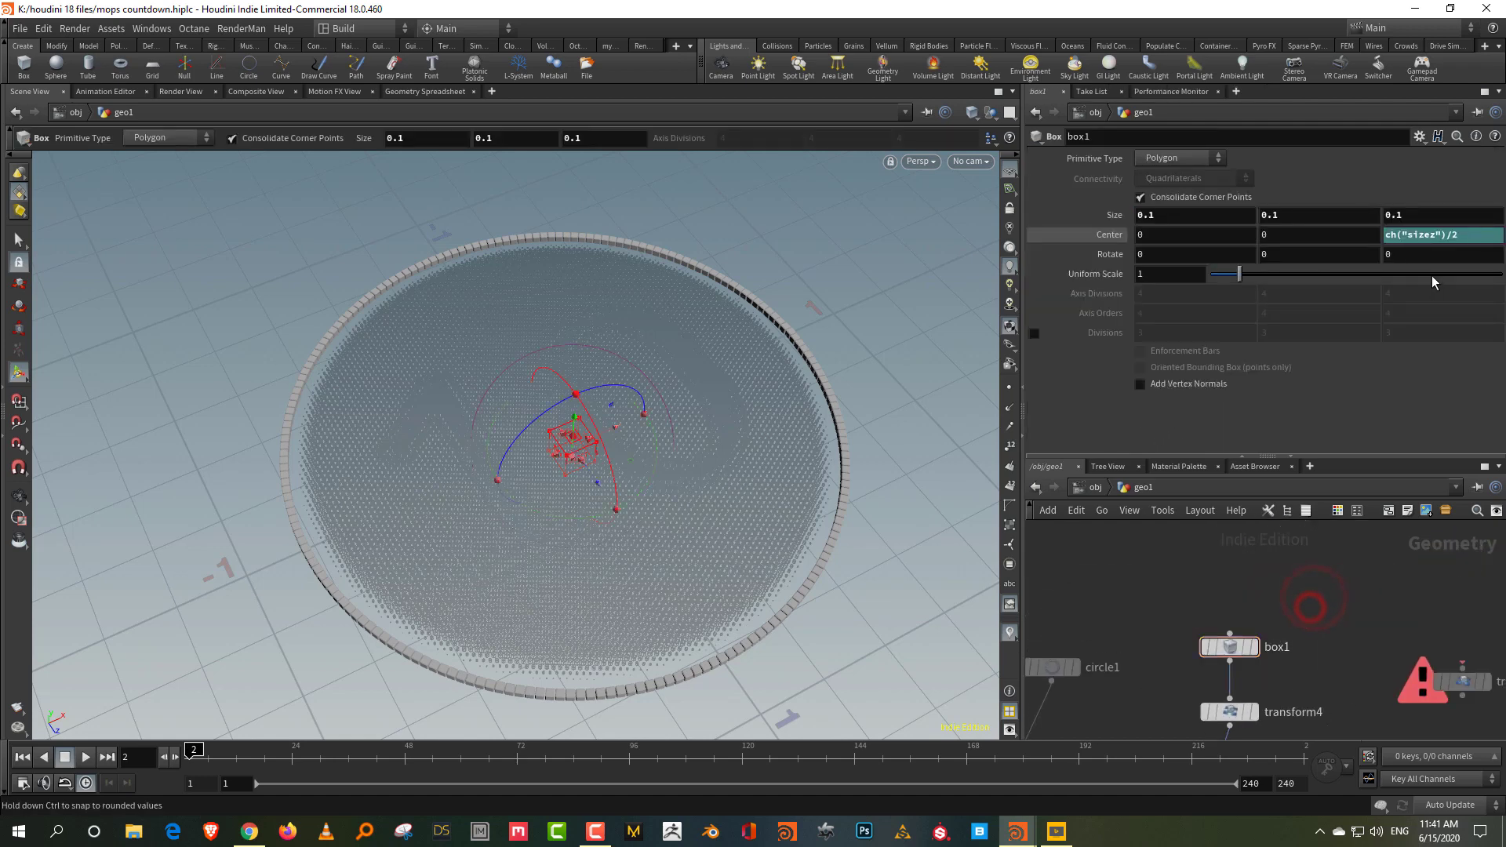
pyautogui.moveTo(1425, 215); pyautogui.dragTo(1442, 241, button='middle')
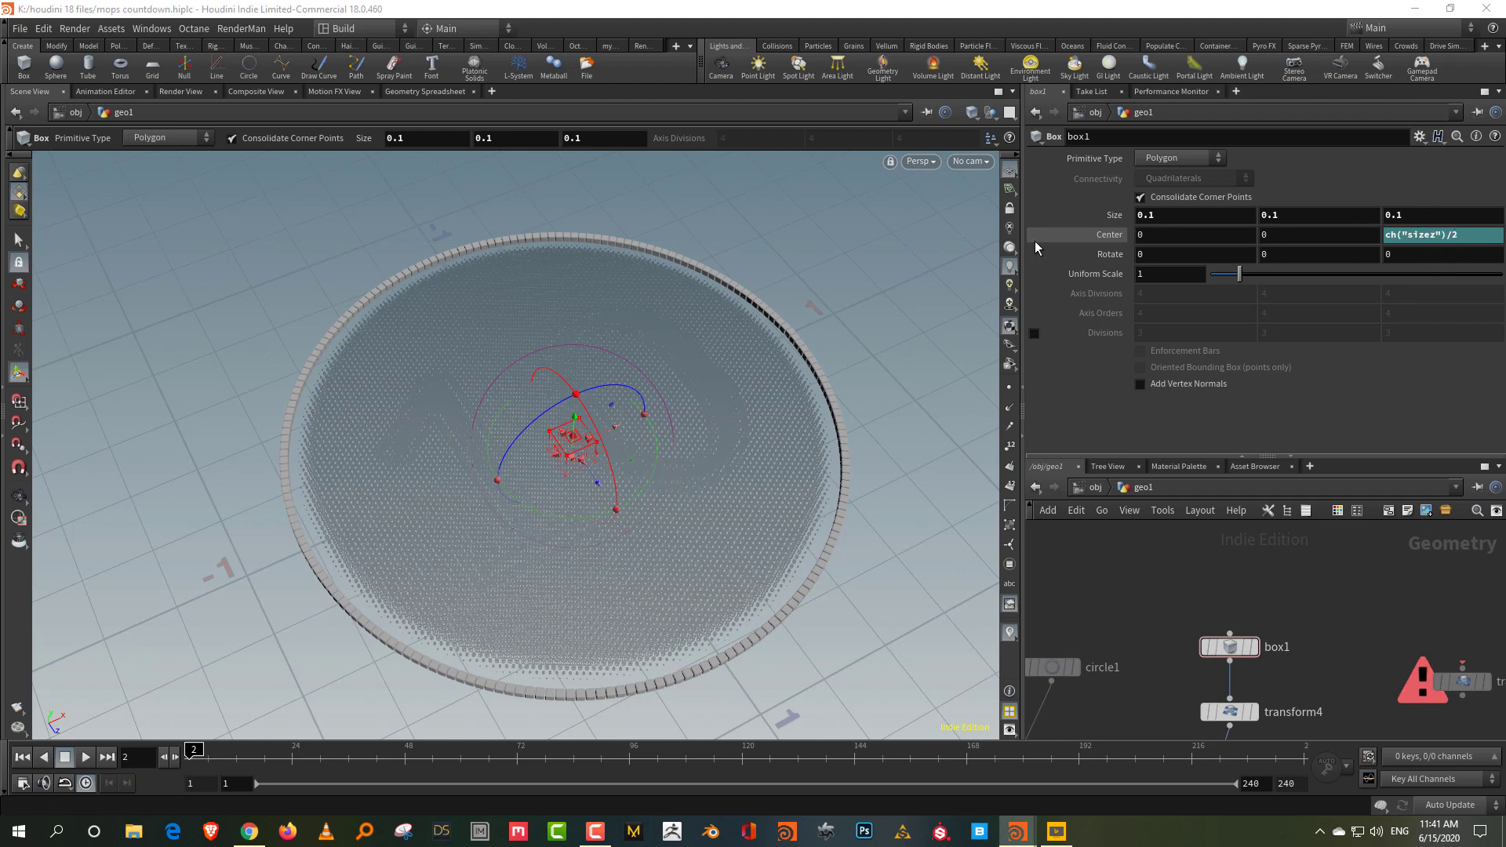
pyautogui.click(1451, 235)
pyautogui.press('Return')
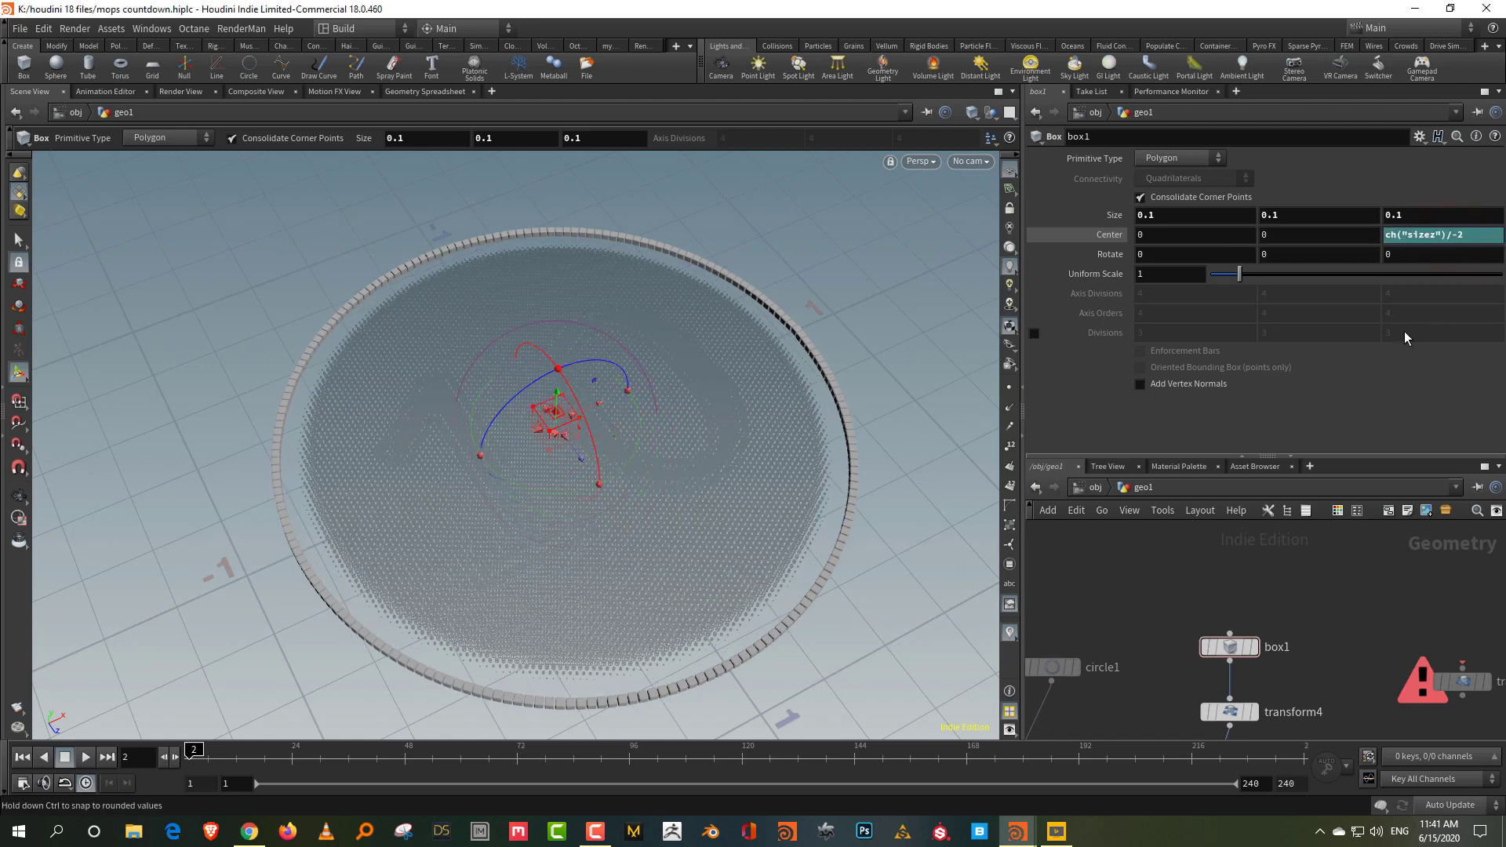
pyautogui.moveTo(1412, 214)
pyautogui.mouseDown(button='middle')
pyautogui.moveTo(1451, 216)
pyautogui.moveTo(1430, 216)
pyautogui.mouseUp(button='middle')
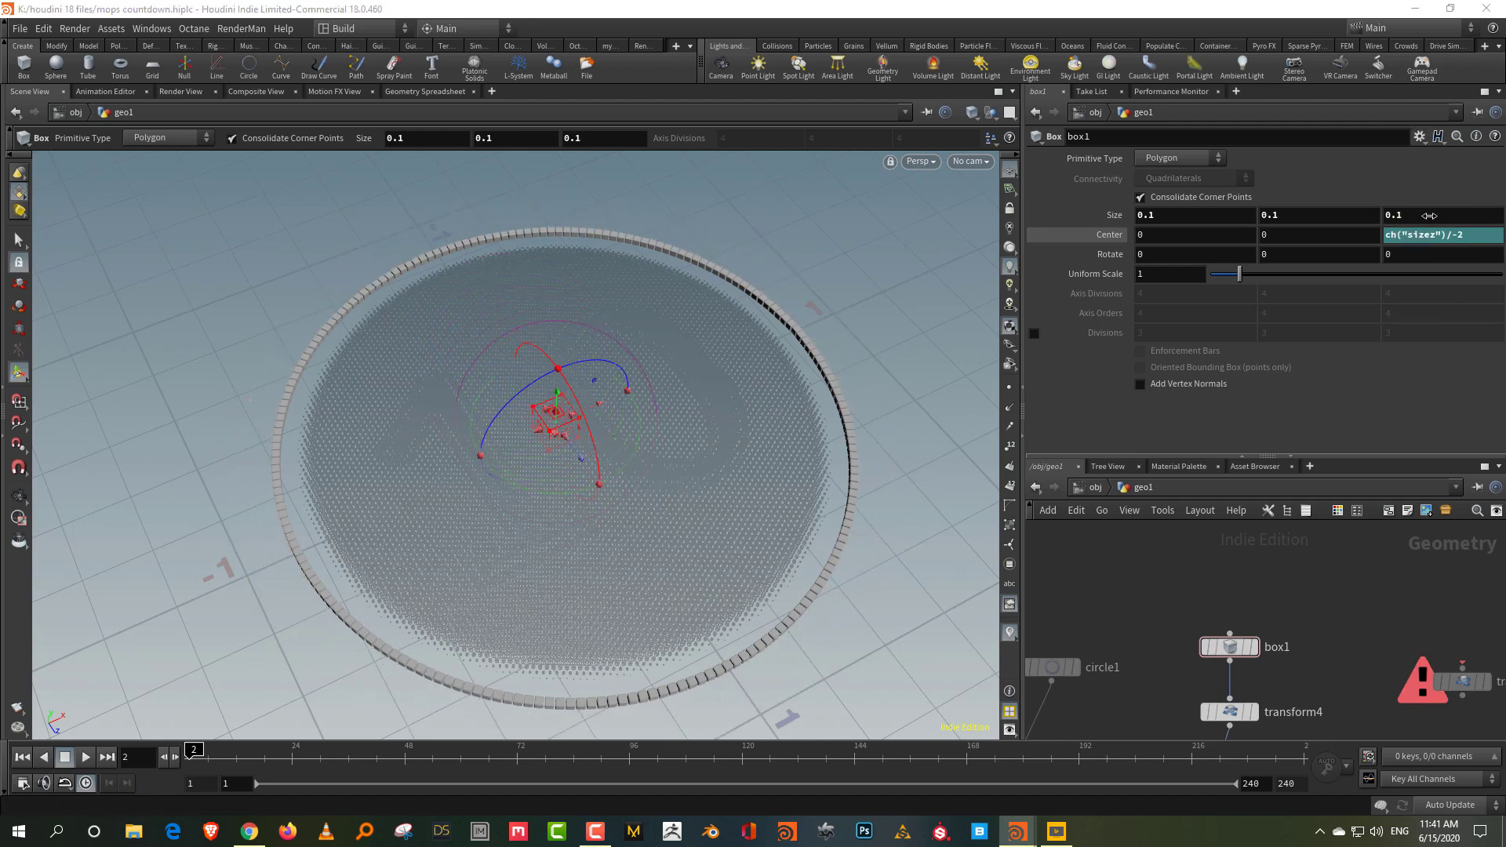
# - Add a MOPs Shape Falloff node fed by MOPs_Instancer1 and display it
pyautogui.moveTo(1328, 736); pyautogui.dragTo(1322, 522, button='middle')
pyautogui.moveTo(1346, 735); pyautogui.dragTo(1367, 614, button='middle')
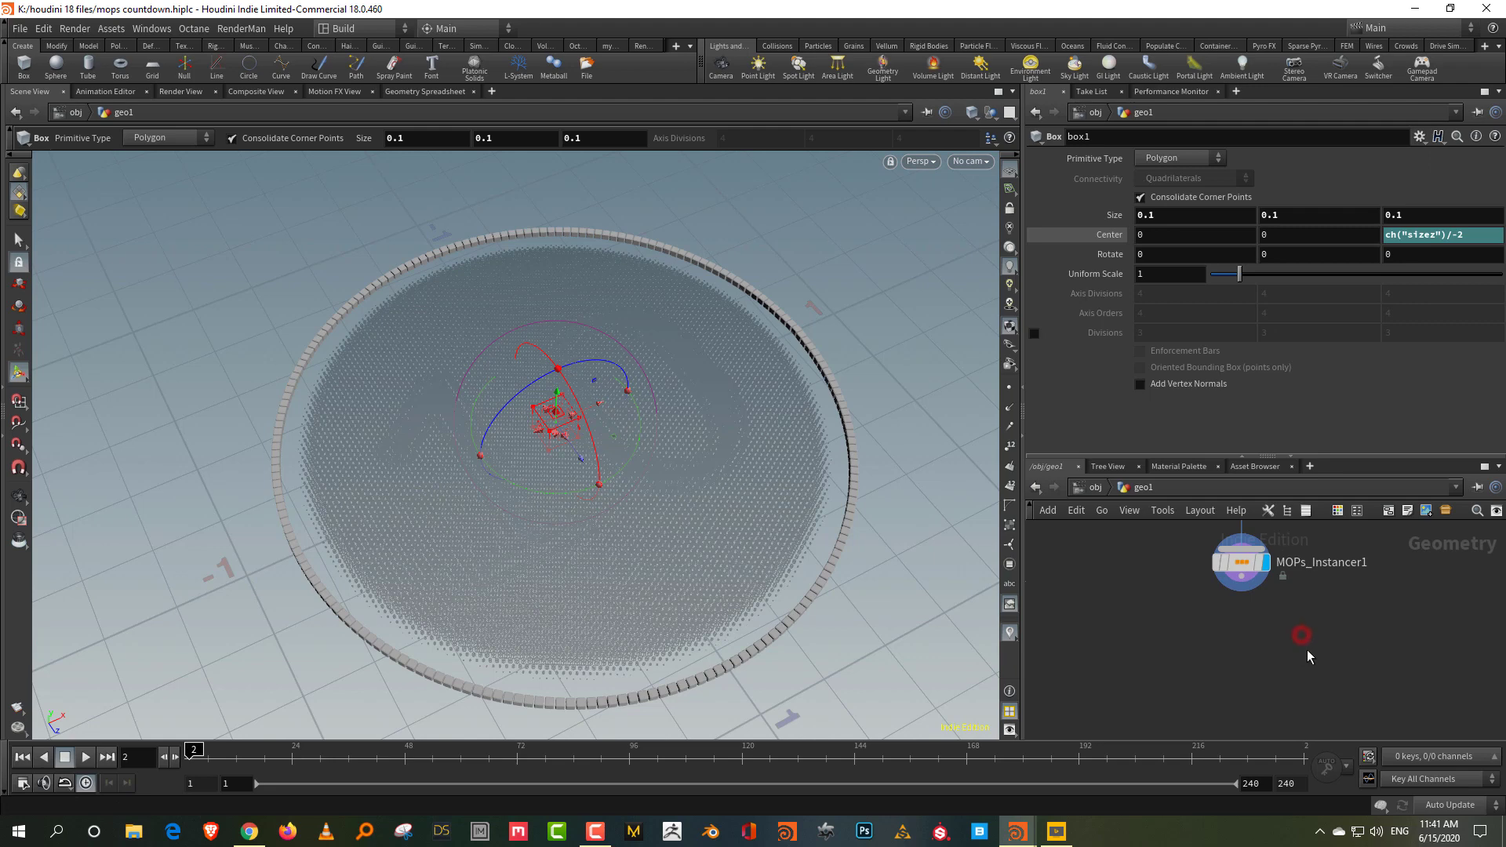
pyautogui.press('Tab')
pyautogui.write('sha')
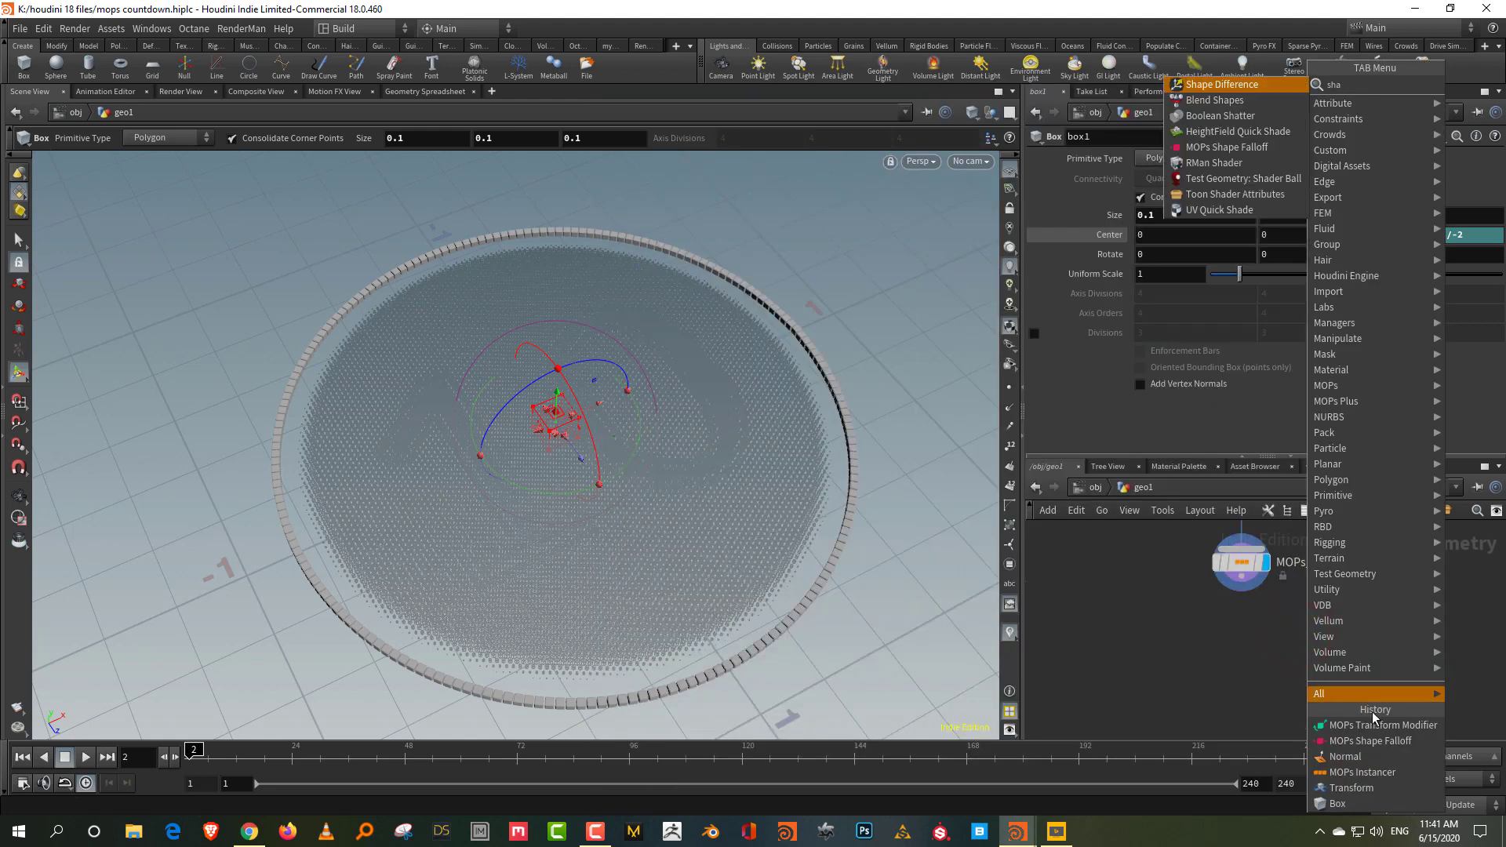
pyautogui.click(1370, 741)
pyautogui.click(1234, 677)
pyautogui.moveTo(1241, 577); pyautogui.dragTo(1226, 663)
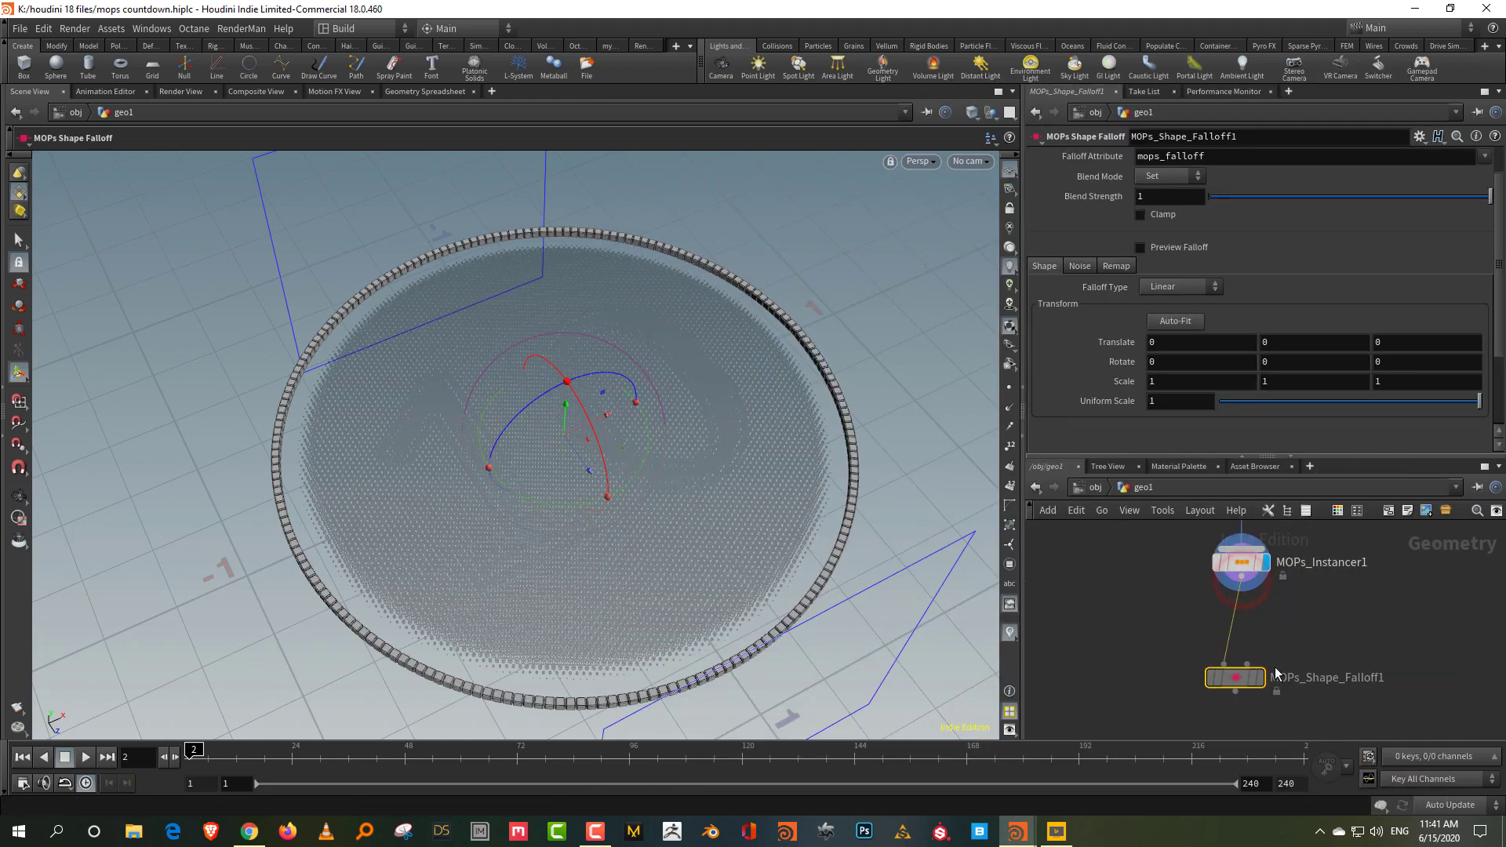
pyautogui.click(1259, 676)
# - Copy the expression chop("../chopnet1/OUT_wave/wave") from the Uniform Scale of transform2
pyautogui.moveTo(1344, 582); pyautogui.dragTo(1230, 792, button='middle')
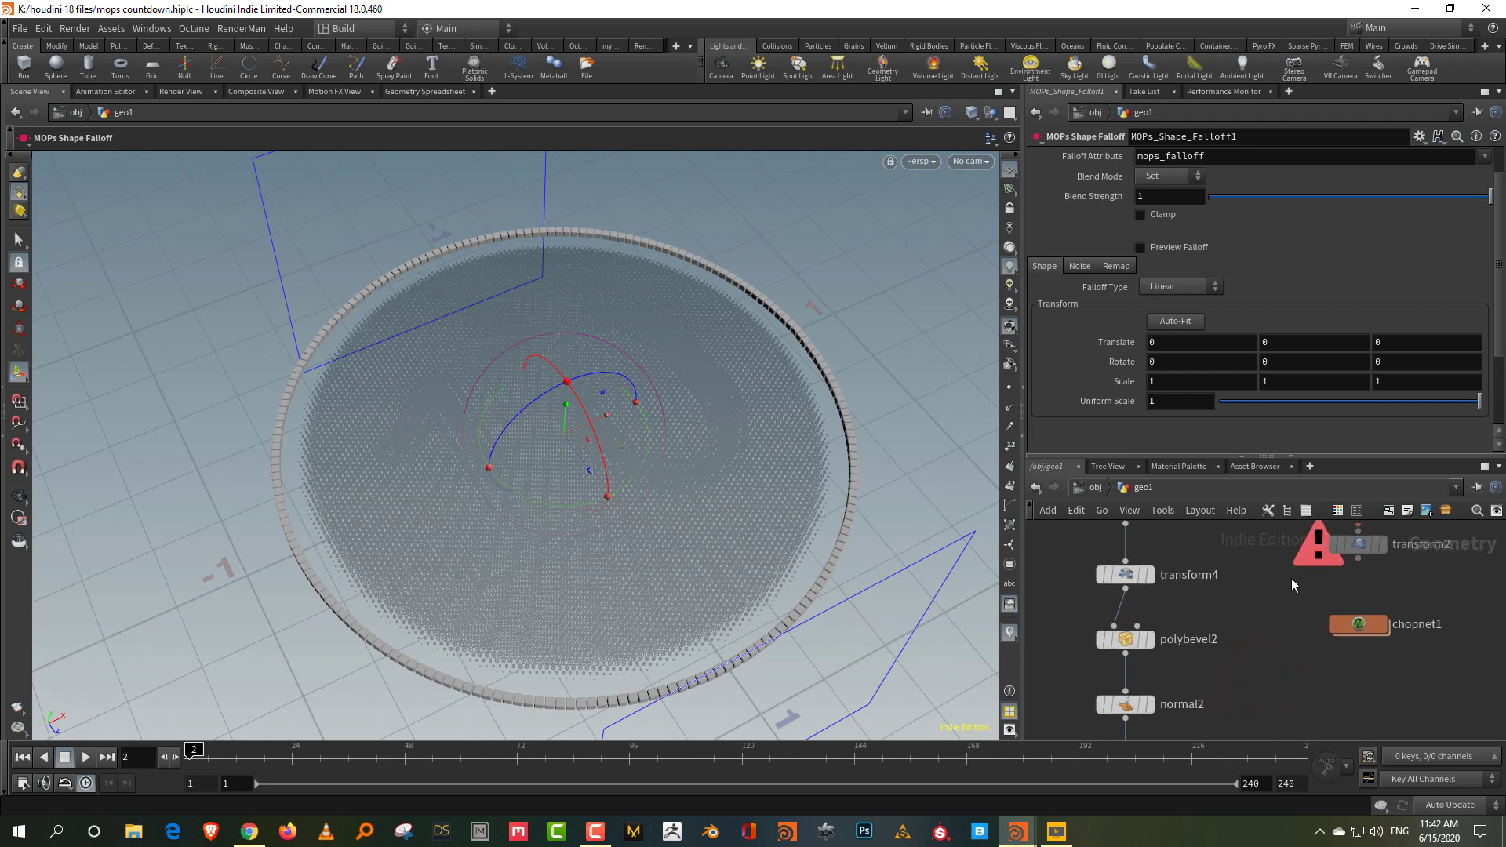
pyautogui.moveTo(1265, 592); pyautogui.dragTo(1448, 522)
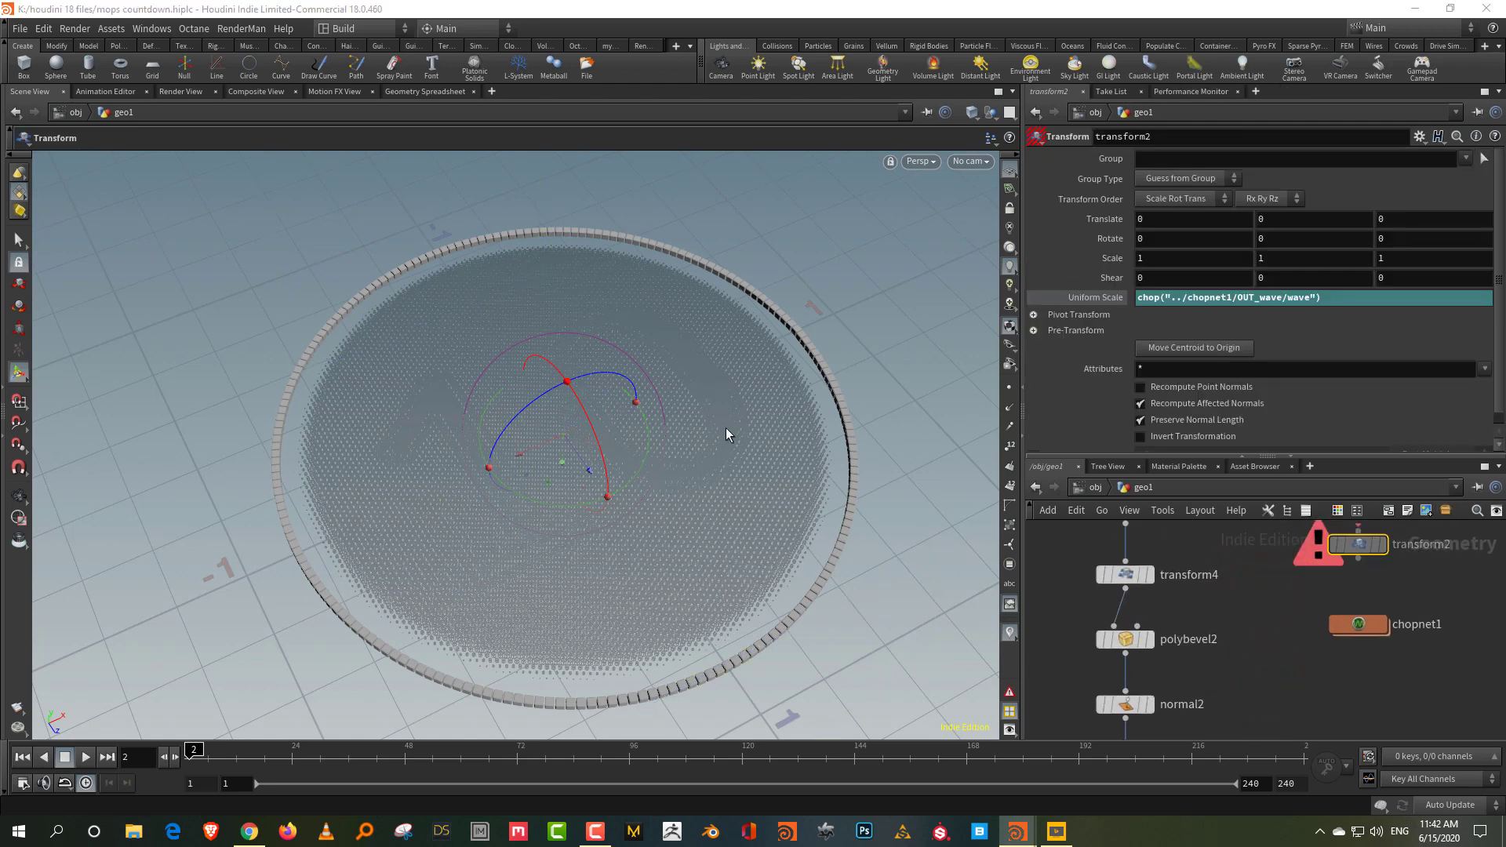
pyautogui.keyDown('alt'); pyautogui.moveTo(725, 427); pyautogui.dragTo(755, 378); pyautogui.keyUp('alt')
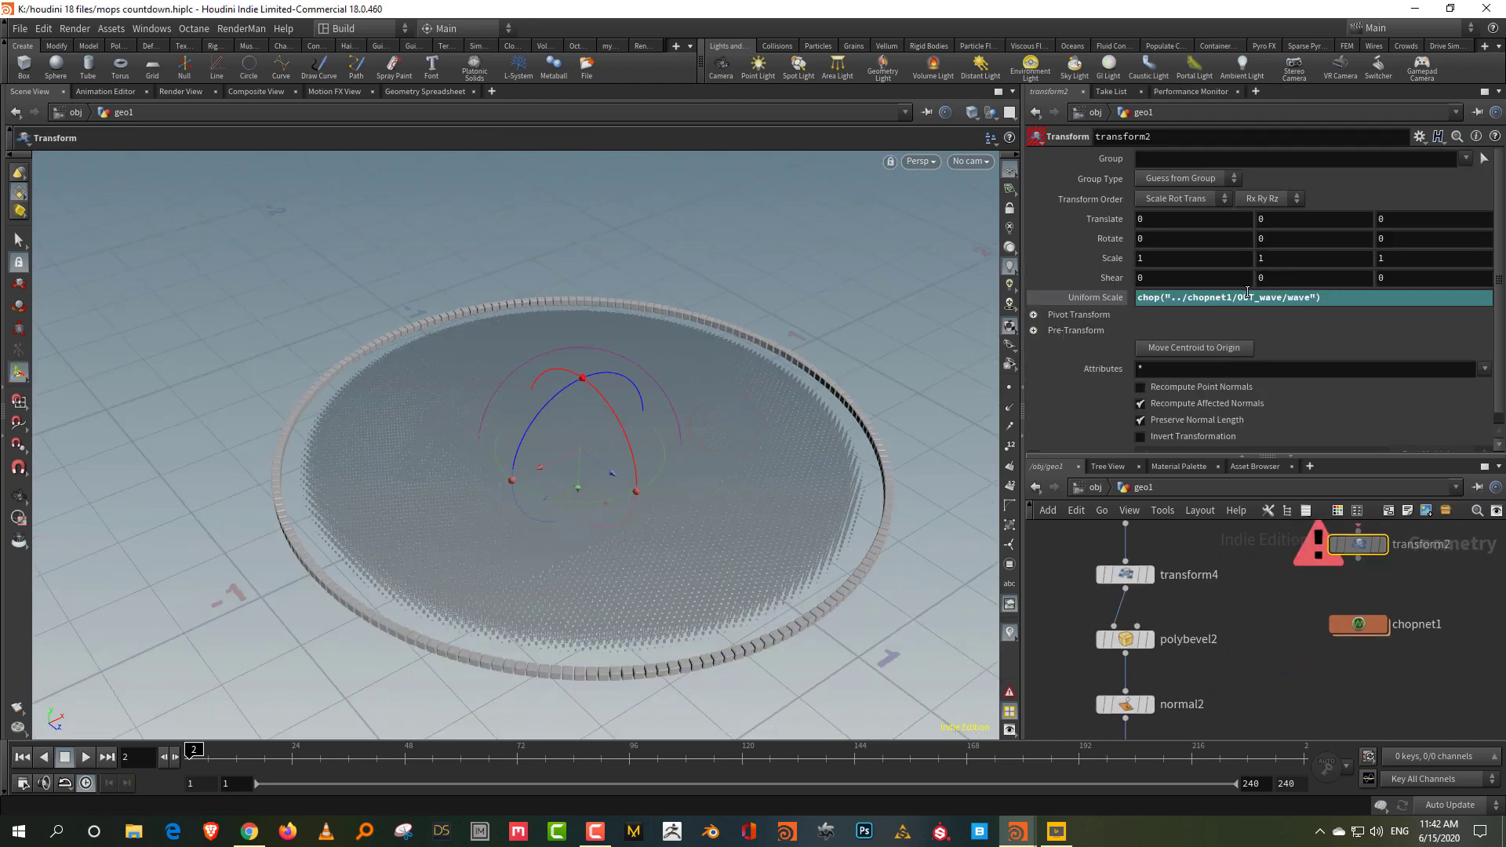
pyautogui.moveTo(1273, 299); pyautogui.dragTo(1137, 301)
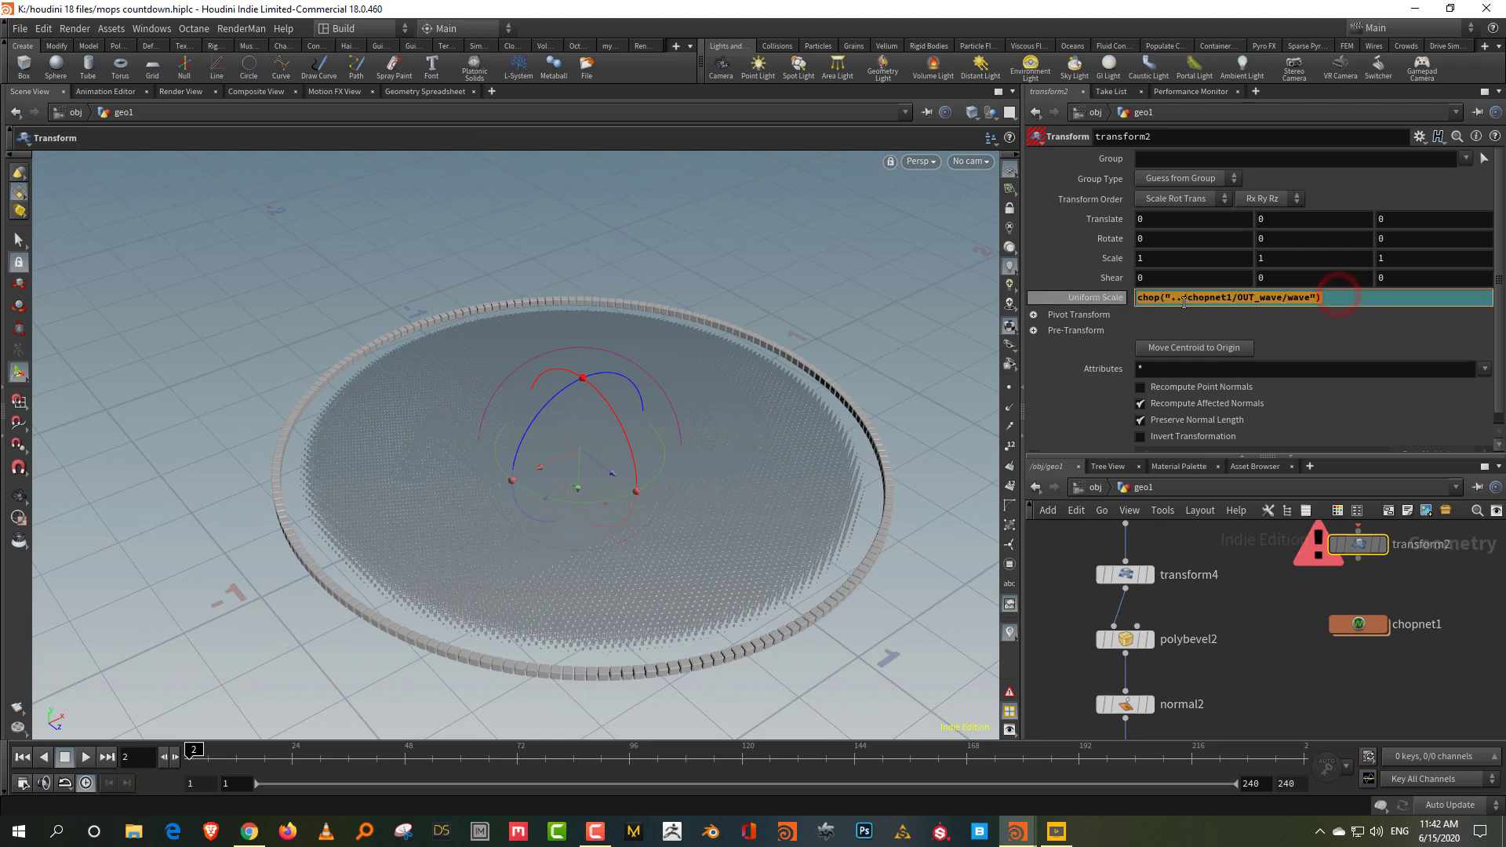
# - Set MOPs_Shape_Falloff1 to the Spherical falloff type with an inner radius of 0.75
pyautogui.moveTo(1269, 684); pyautogui.dragTo(1287, 546, button='middle')
pyautogui.moveTo(1285, 571); pyautogui.dragTo(1138, 627)
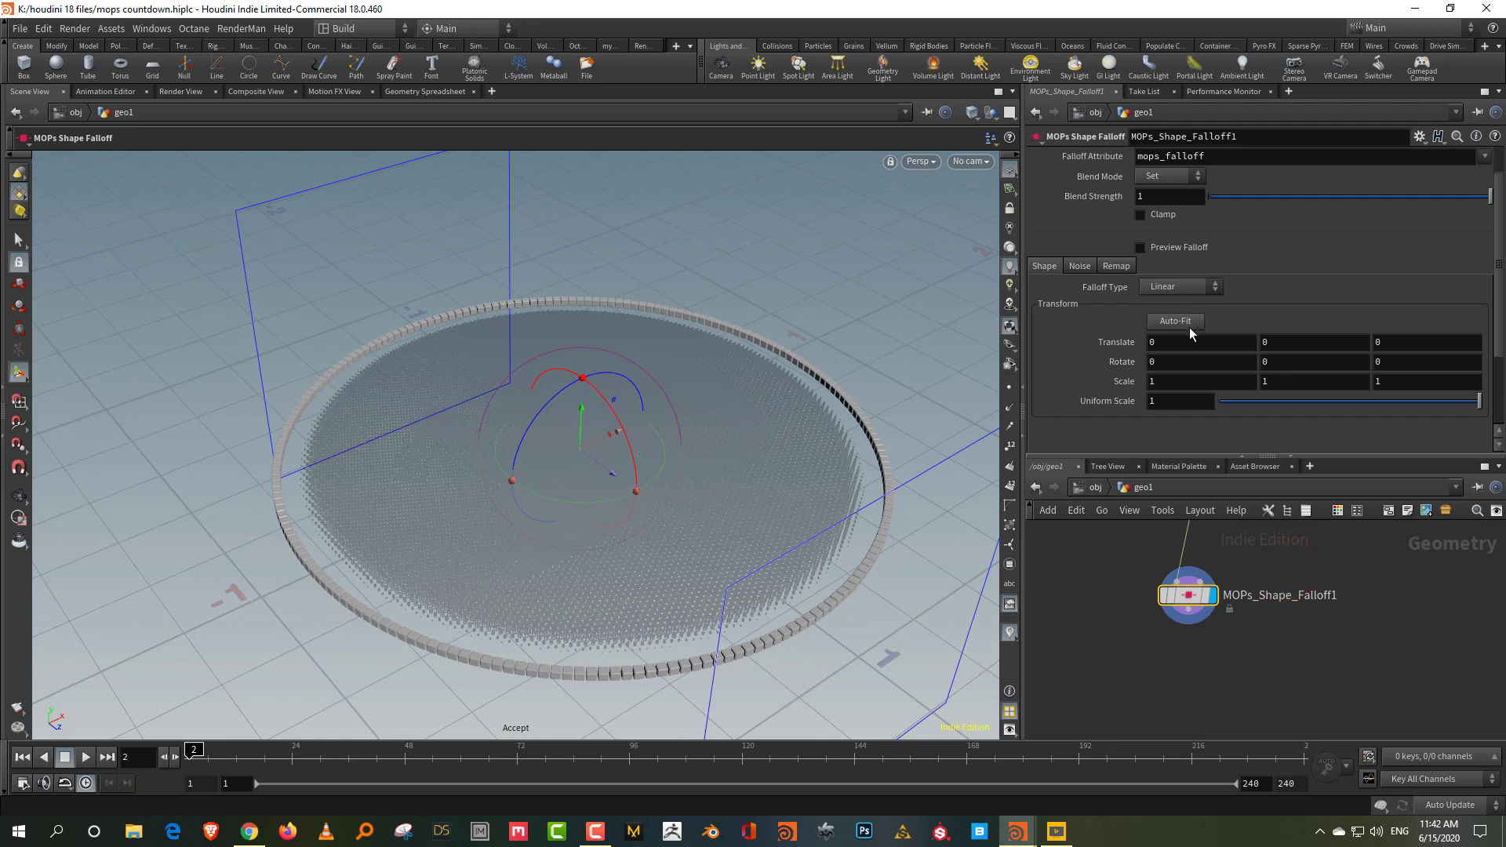
pyautogui.click(1188, 287)
pyautogui.click(1184, 303)
pyautogui.keyDown('alt'); pyautogui.moveTo(744, 417); pyautogui.dragTo(699, 390); pyautogui.keyUp('alt')
pyautogui.press('Return')
pyautogui.moveTo(1187, 322); pyautogui.dragTo(1236, 324, button='middle')
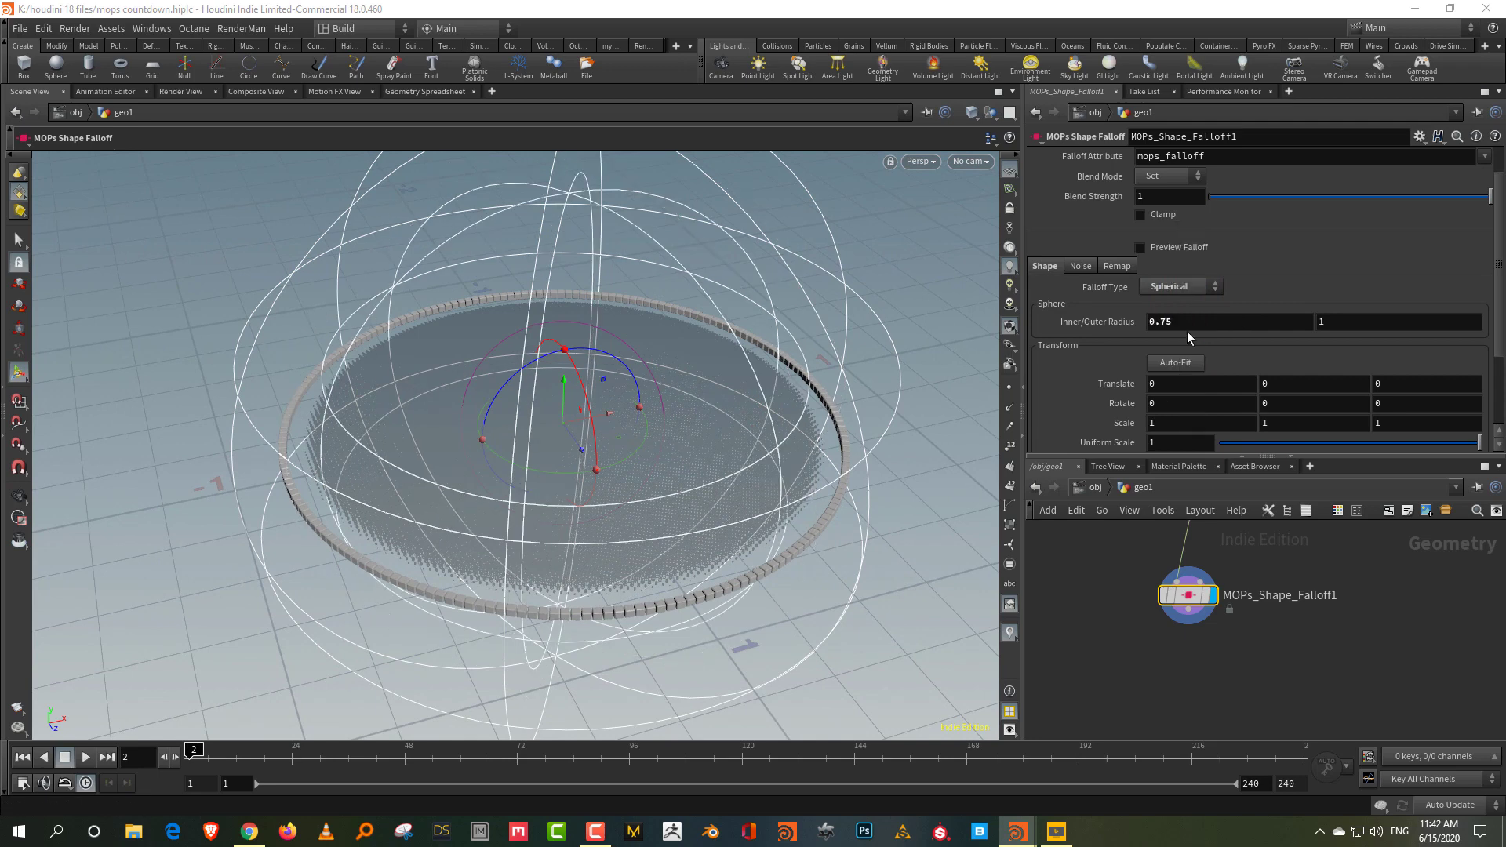
# - Paste the copied CHOP expression into the falloff's Y translation and scrub the timeline to check the sphere's motion
pyautogui.click(1294, 382)
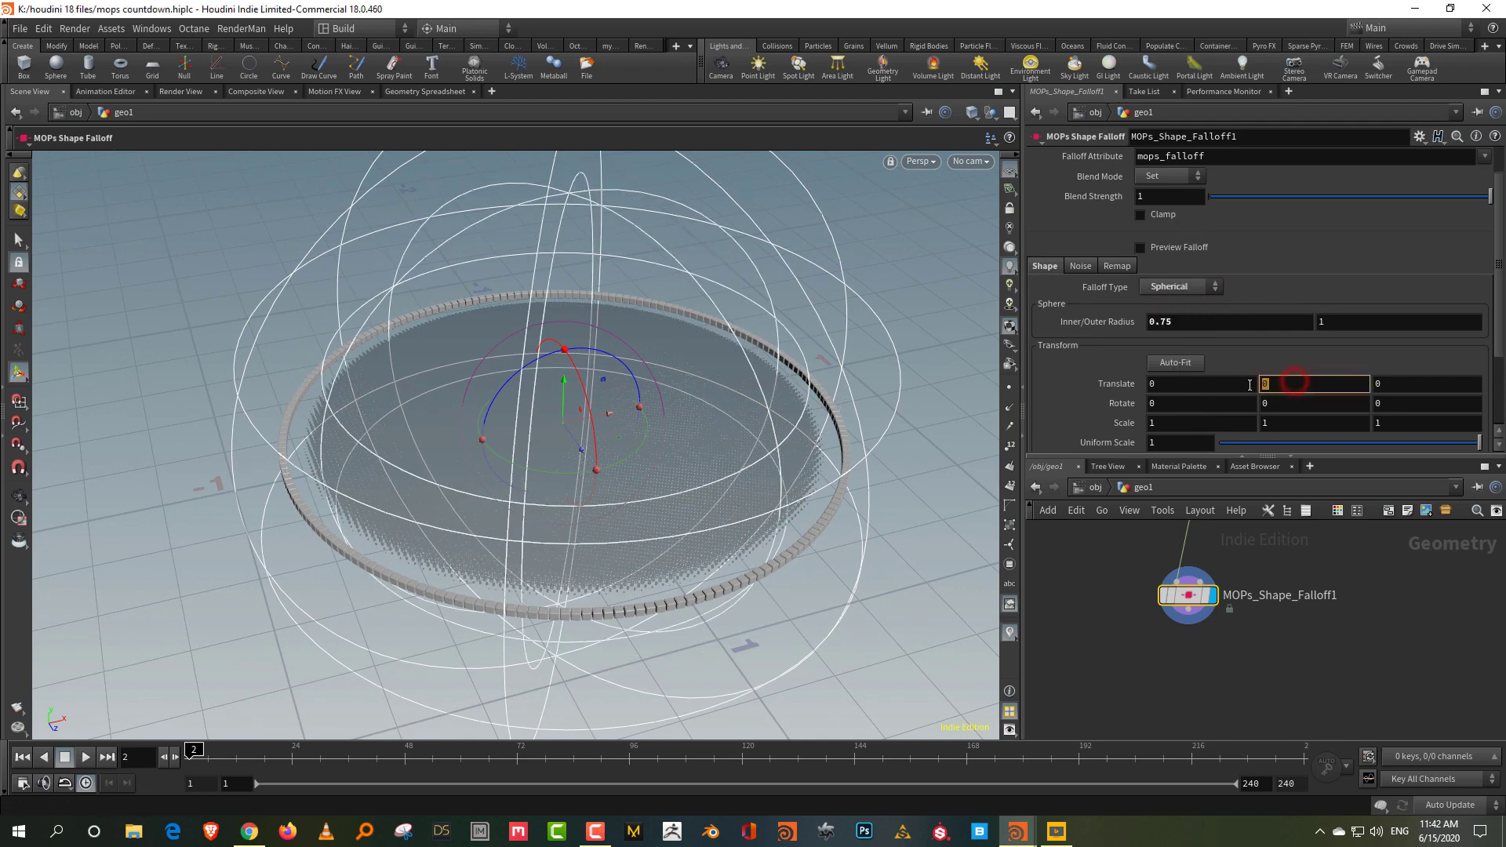
pyautogui.hotkey('ctrl', 'v')
pyautogui.press('Return')
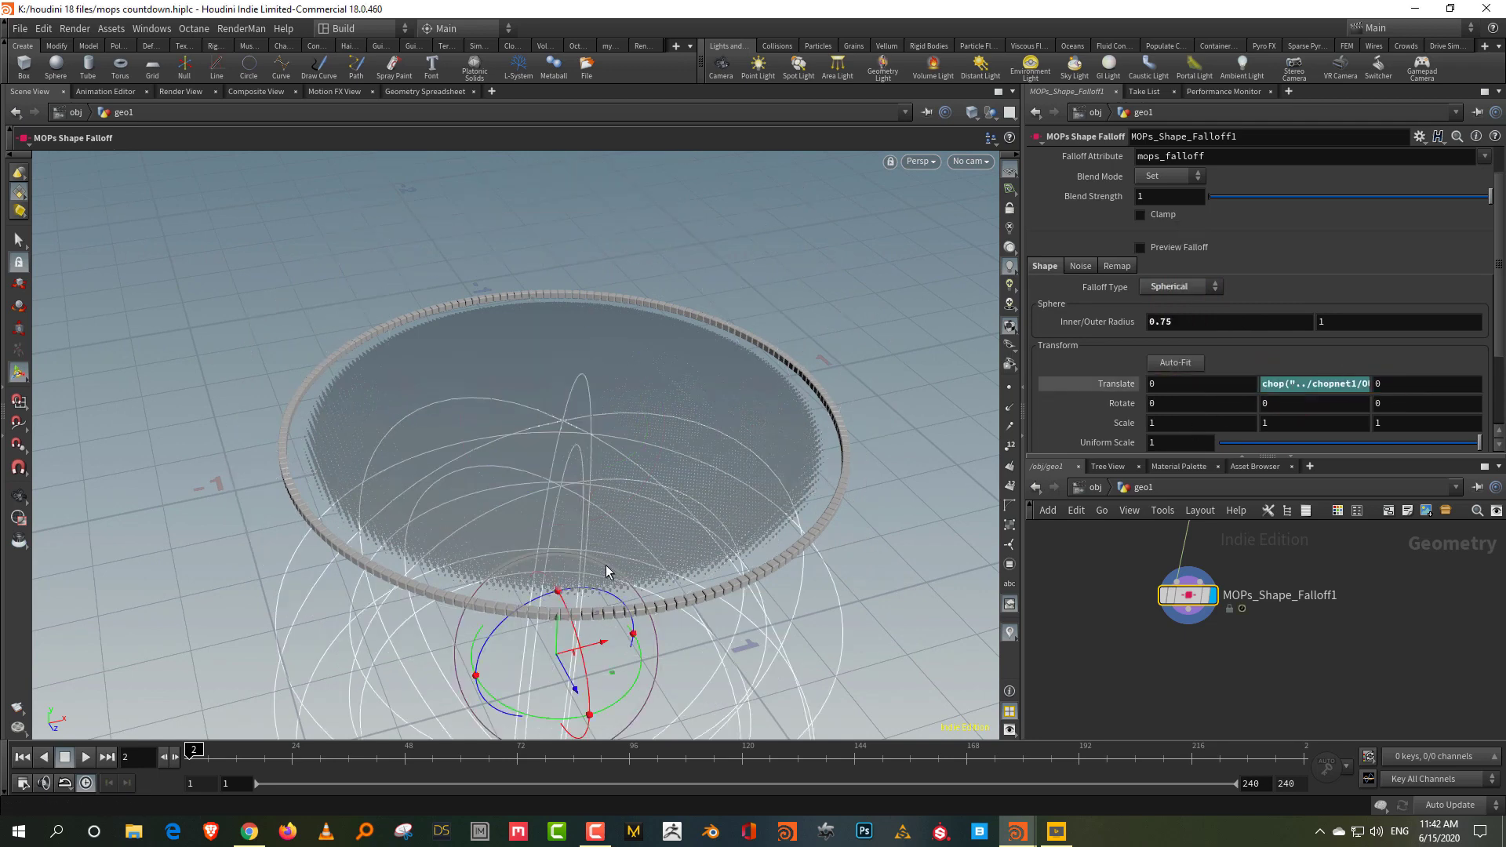
pyautogui.moveTo(204, 749); pyautogui.dragTo(478, 746)
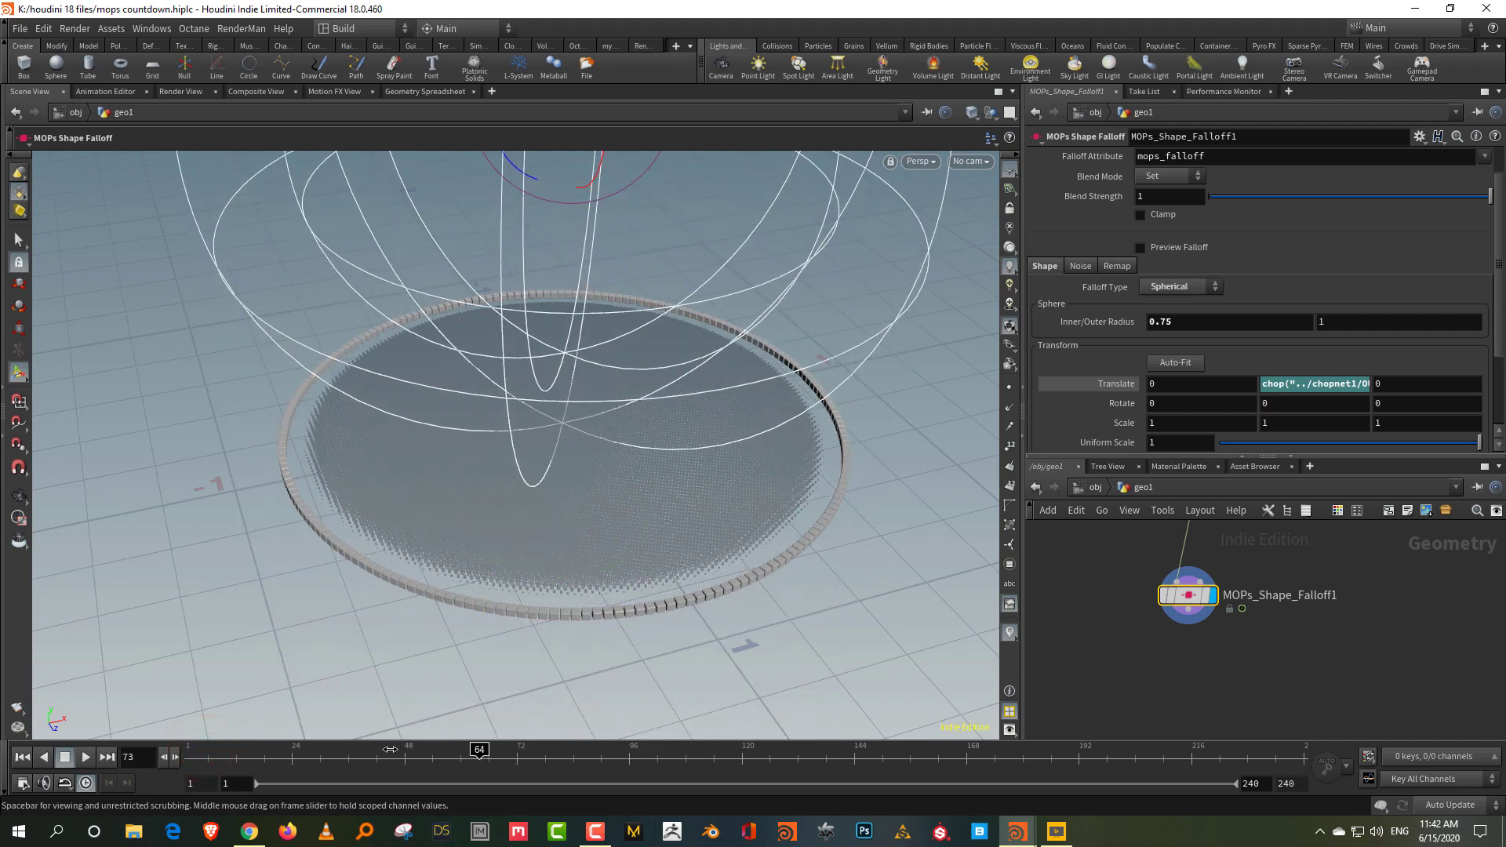
pyautogui.moveTo(576, 490); pyautogui.dragTo(639, 491, button='right')
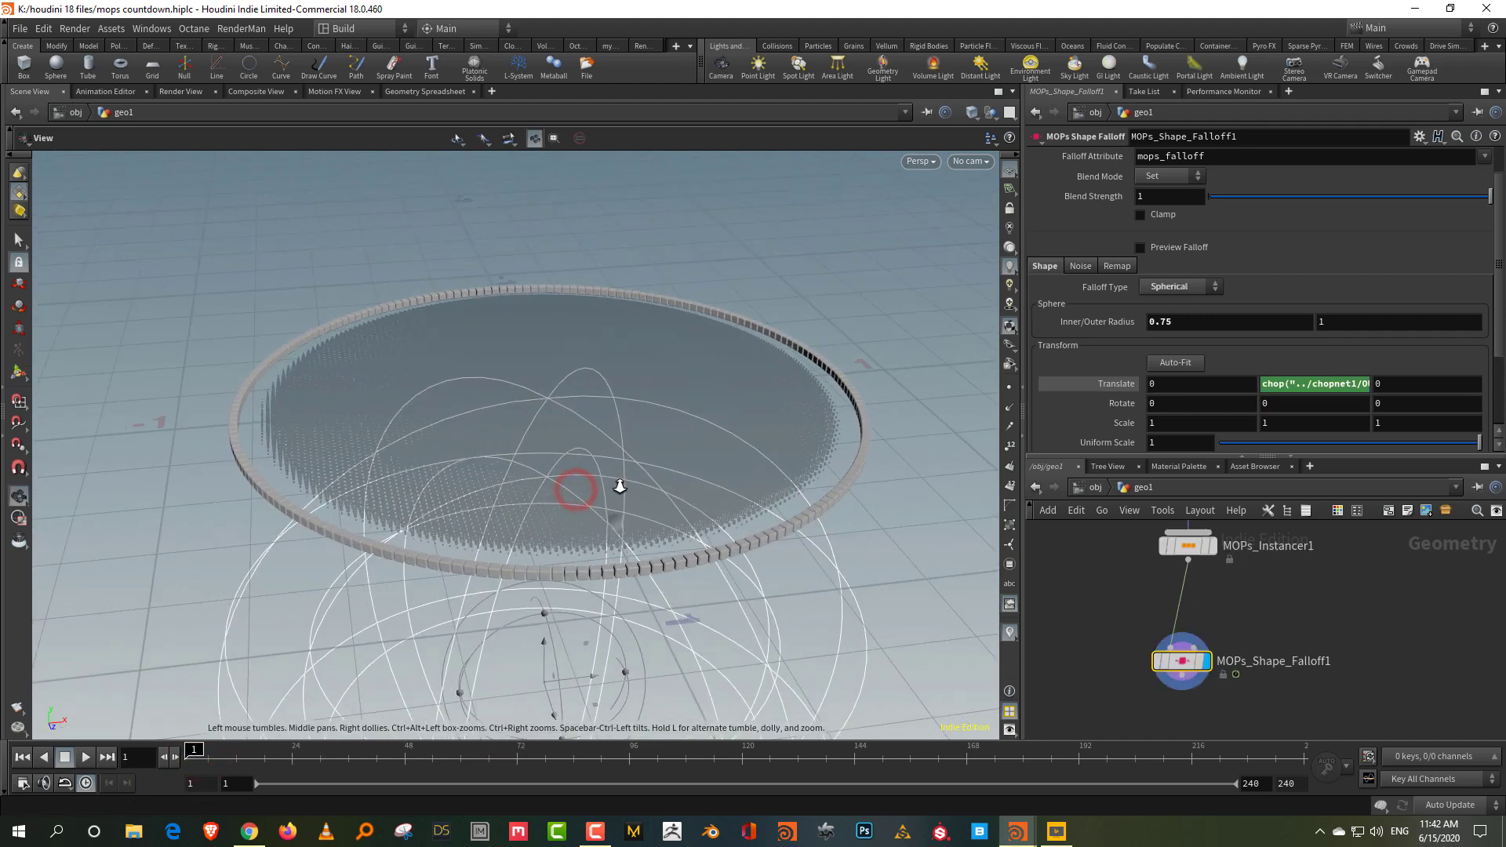
pyautogui.moveTo(639, 491); pyautogui.dragTo(651, 447)
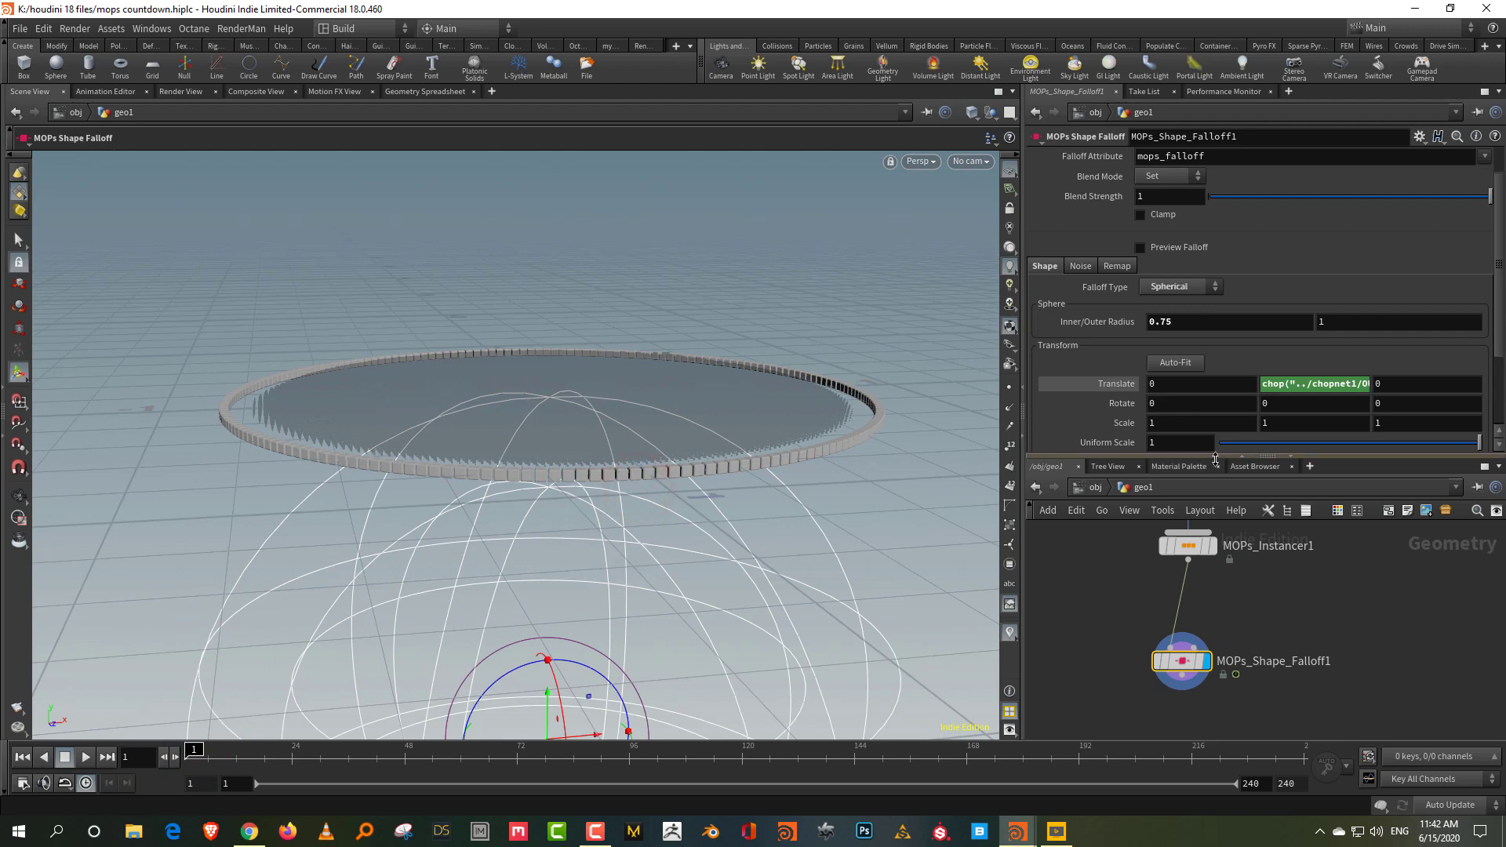
# - Add a MOPs Transform Modifier node and connect MOPs_Shape_Falloff1 to its input
pyautogui.moveTo(1215, 458); pyautogui.dragTo(1226, 363)
pyautogui.press('Tab')
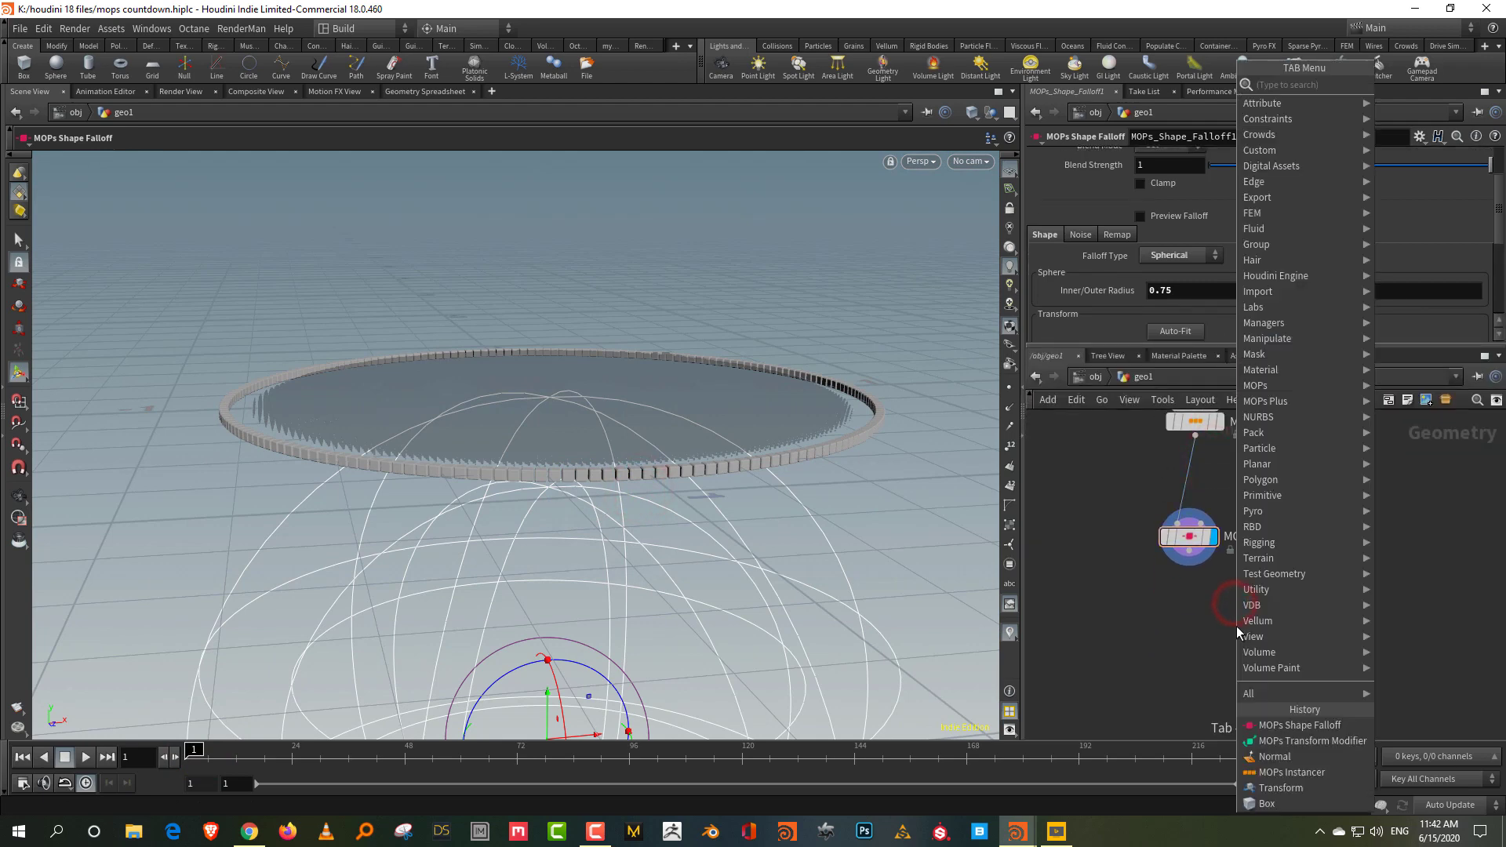
pyautogui.write('tra')
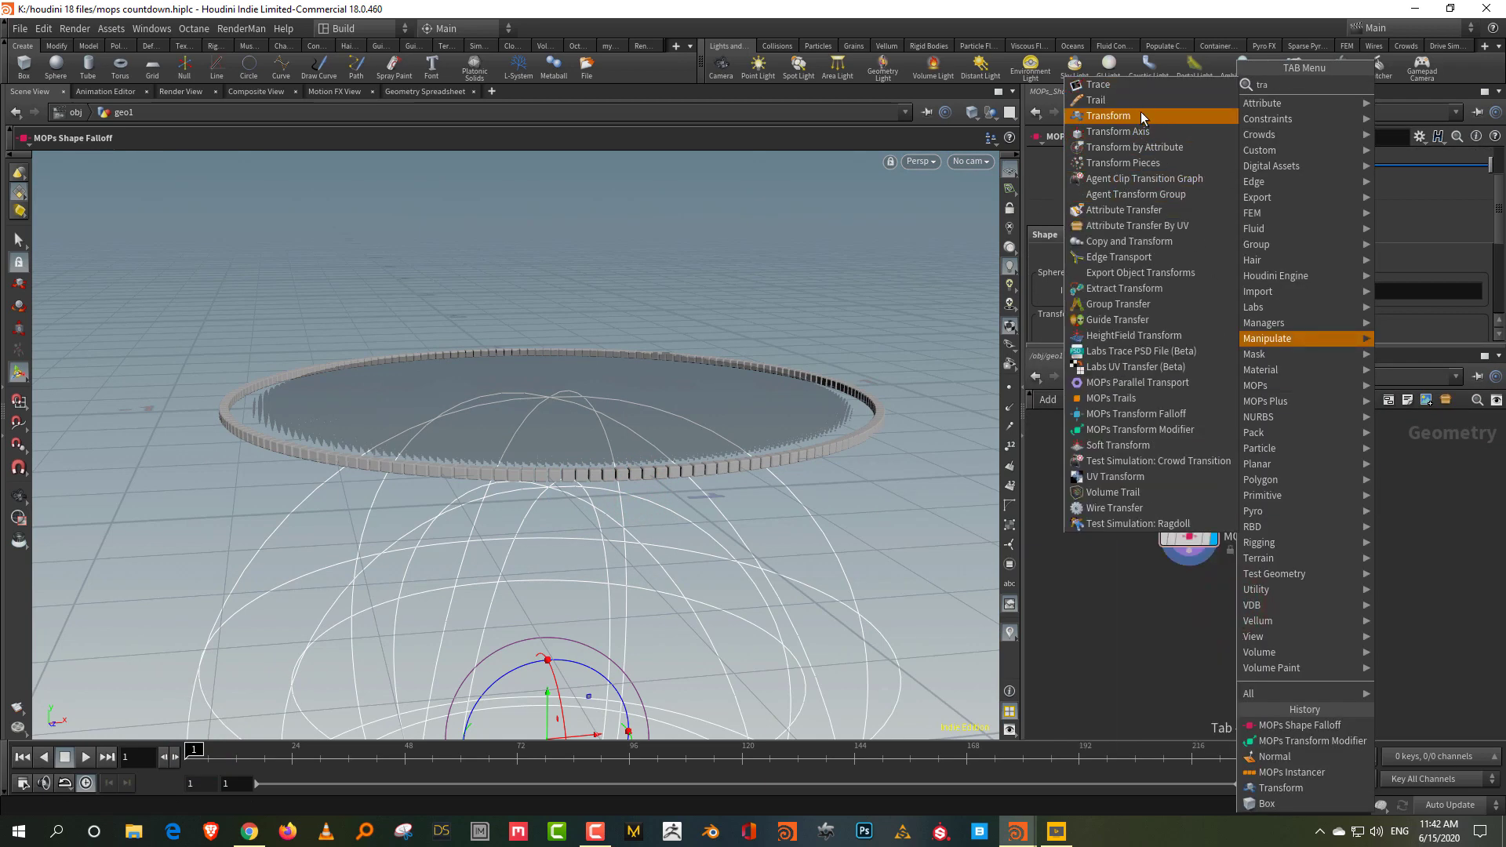
pyautogui.click(1342, 741)
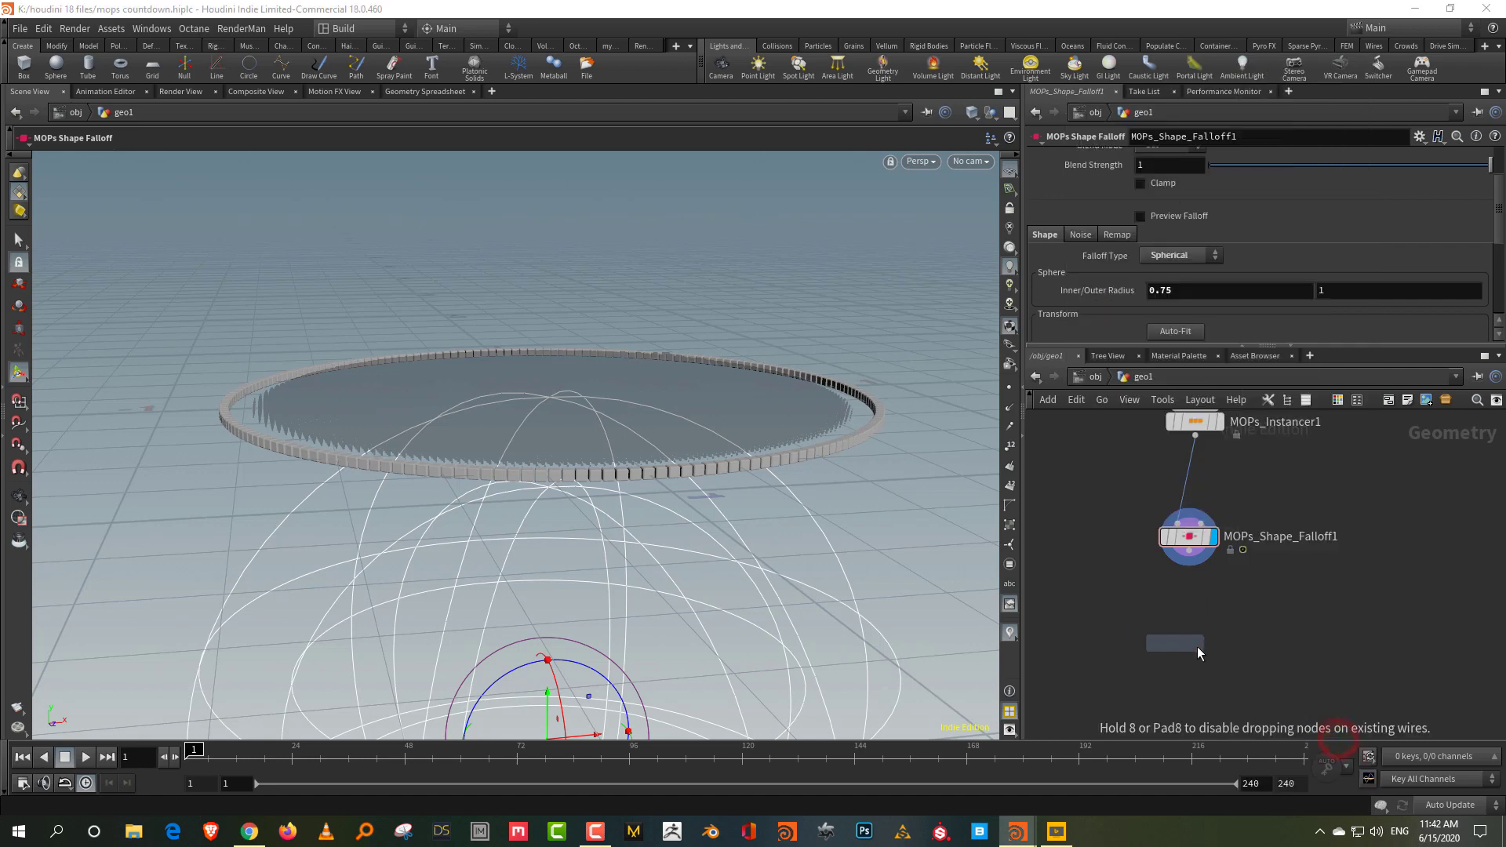
pyautogui.click(1199, 646)
pyautogui.moveTo(1190, 550); pyautogui.dragTo(1195, 632)
# - Set the new transform modifier's Z scale to 5, after trying 2.2 on the ring
pyautogui.keyDown('alt'); pyautogui.moveTo(697, 291); pyautogui.dragTo(709, 405); pyautogui.keyUp('alt')
pyautogui.moveTo(1398, 271); pyautogui.dragTo(1406, 275, button='middle')
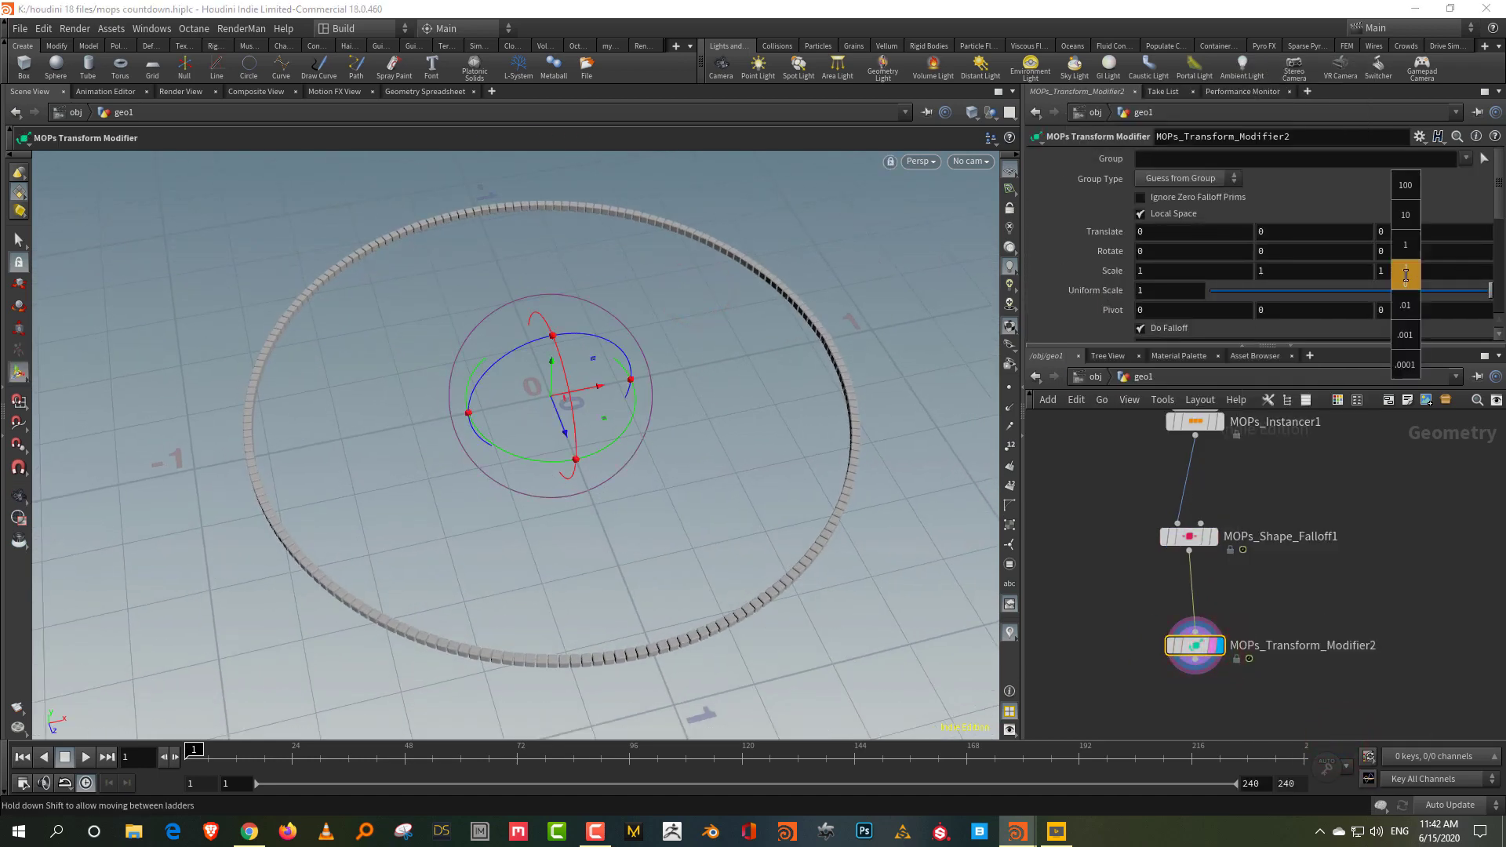
pyautogui.moveTo(1497, 276); pyautogui.dragTo(1496, 276, button='middle')
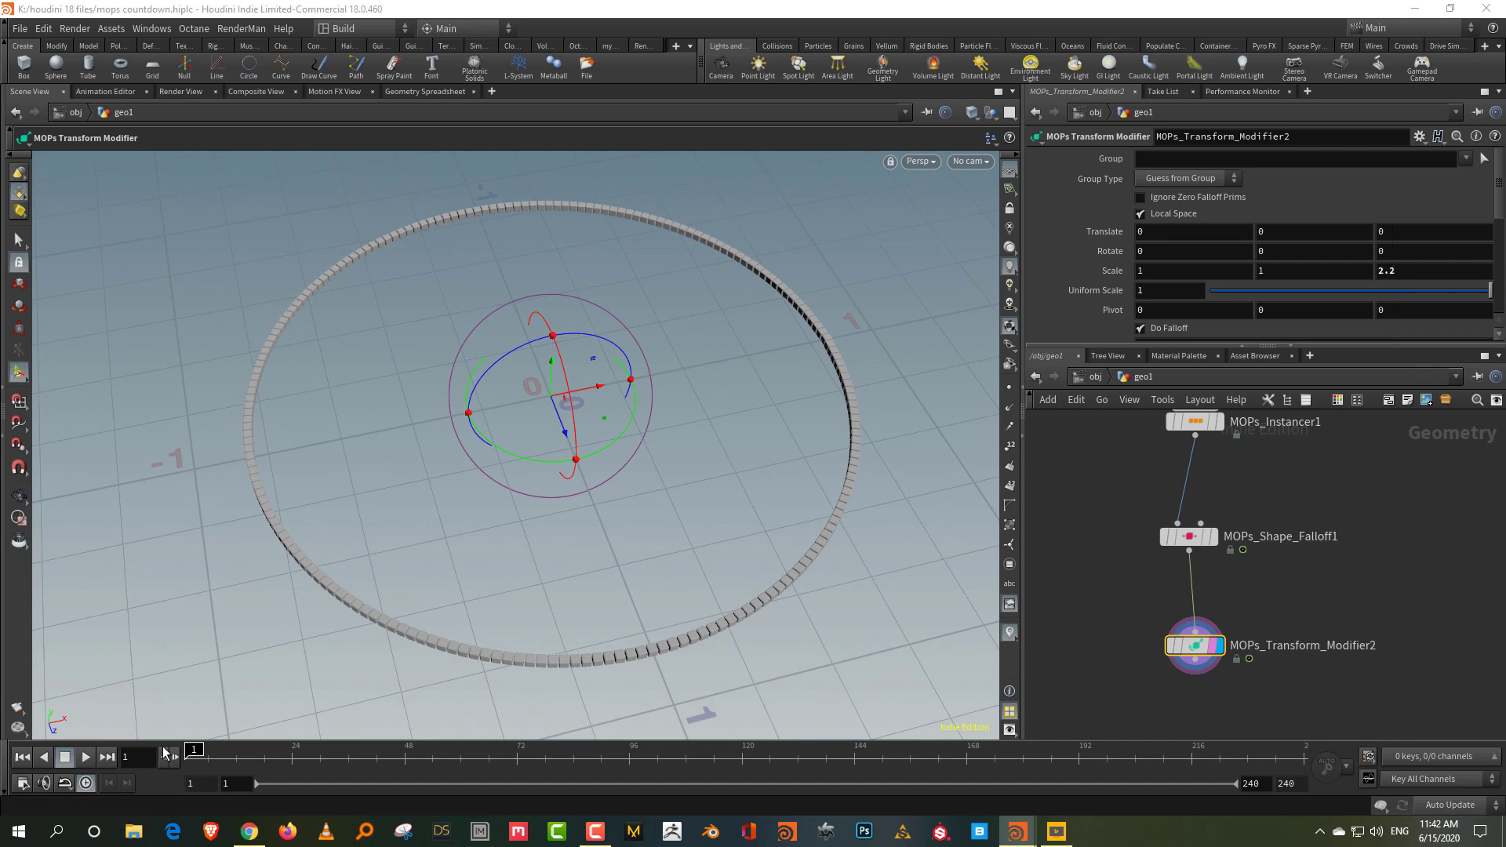
pyautogui.moveTo(191, 751)
pyautogui.mouseDown()
pyautogui.moveTo(473, 748)
pyautogui.moveTo(176, 749)
pyautogui.mouseUp()
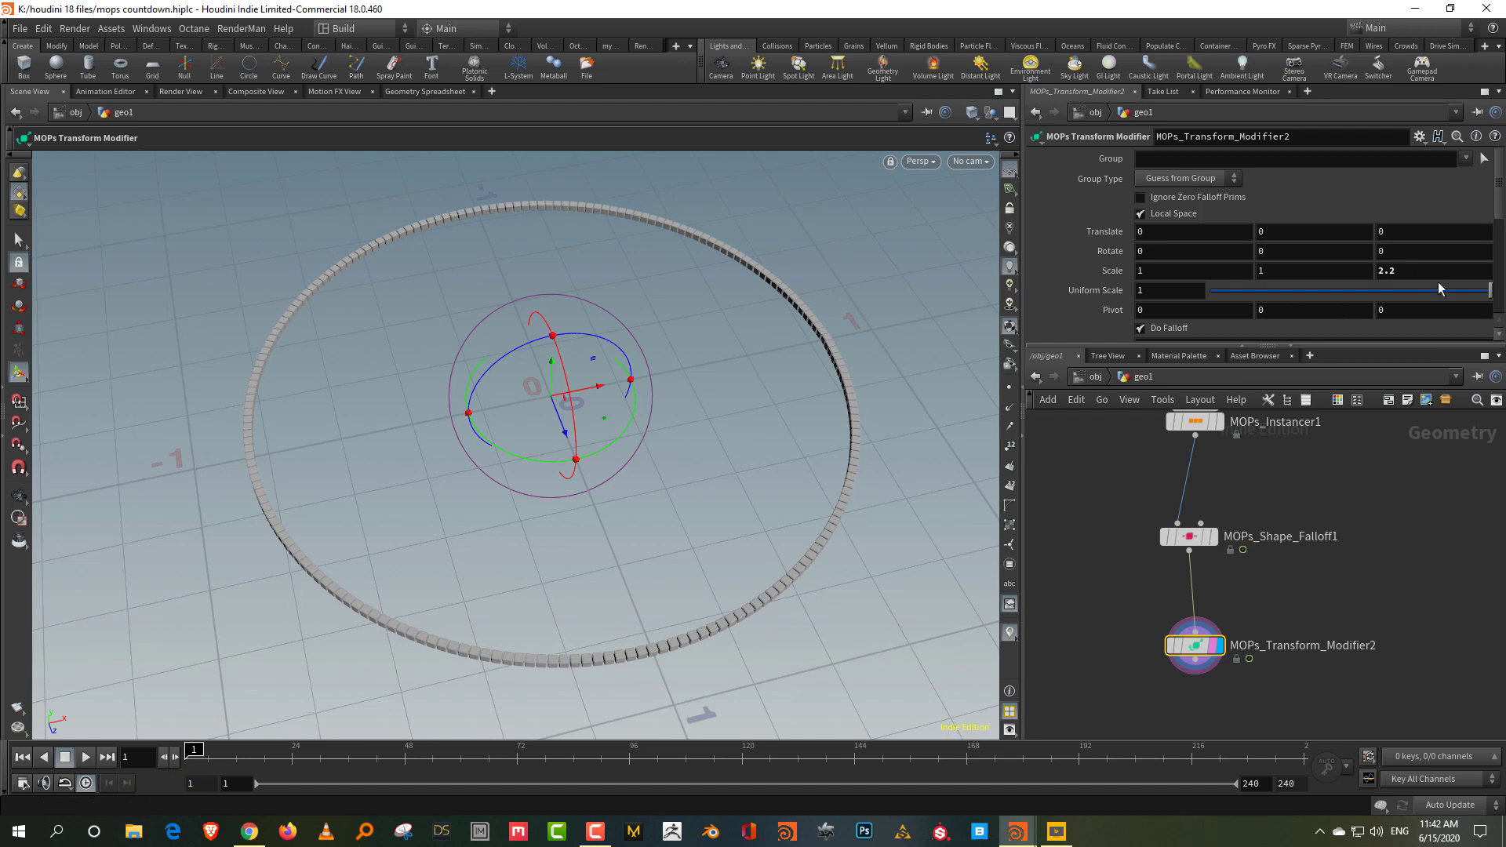
pyautogui.write('5')
pyautogui.press('Return')
# - Move the ring's node chain near the tile chain and merge color1 with MOPs_Transform_Modifier2, displaying the merge
pyautogui.scroll(-4, 1345, 573)
pyautogui.moveTo(1153, 656); pyautogui.dragTo(1257, 567, button='middle')
pyautogui.scroll(2, 1167, 650)
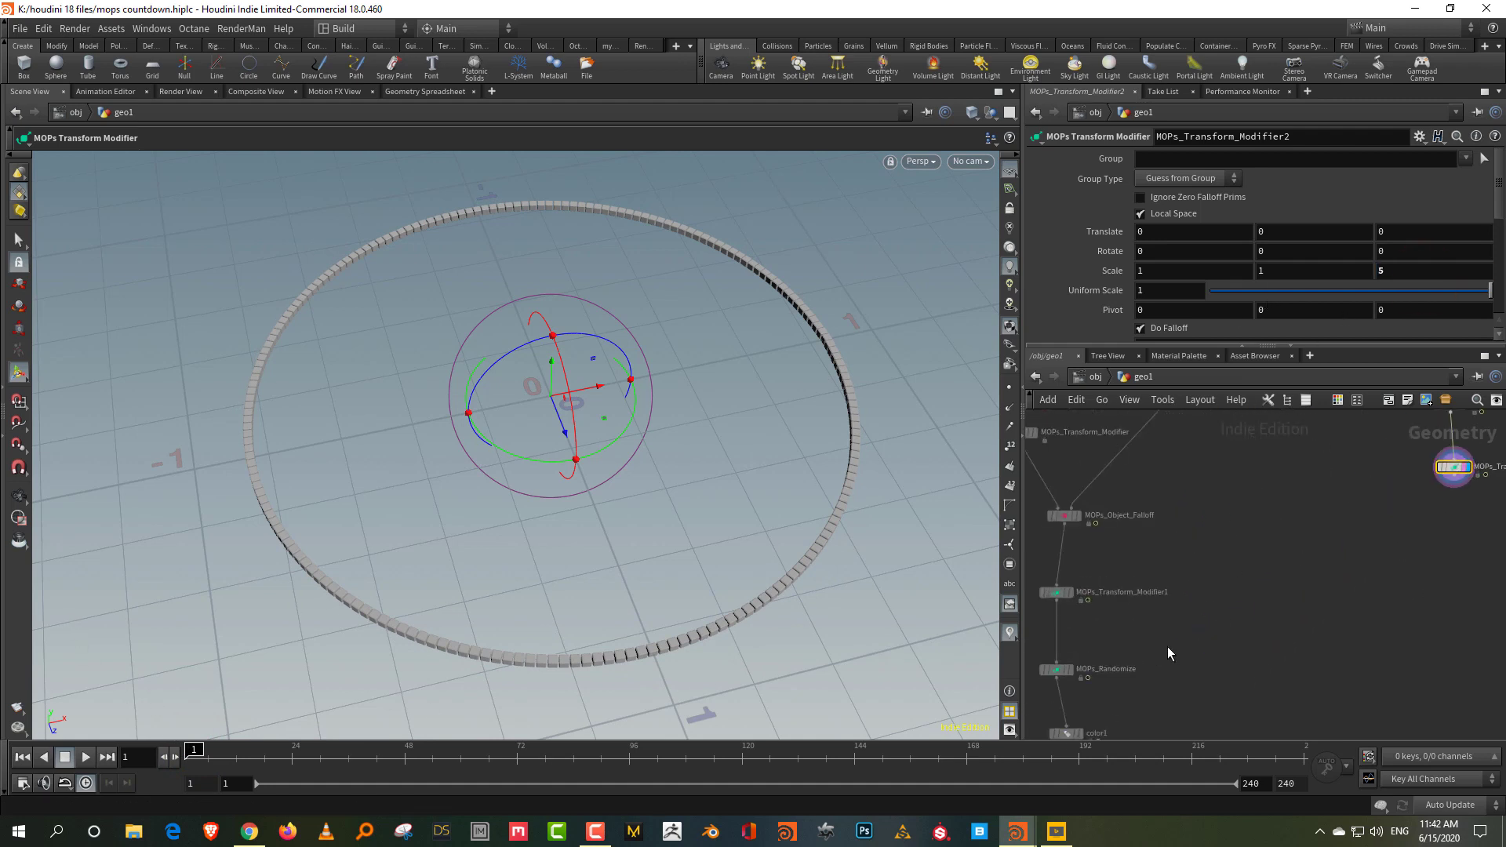
pyautogui.moveTo(1217, 671); pyautogui.dragTo(1202, 613, button='middle')
pyautogui.scroll(-3, 1202, 612)
pyautogui.moveTo(1304, 486); pyautogui.dragTo(1236, 664, button='middle')
pyautogui.moveTo(1251, 474); pyautogui.dragTo(1307, 699)
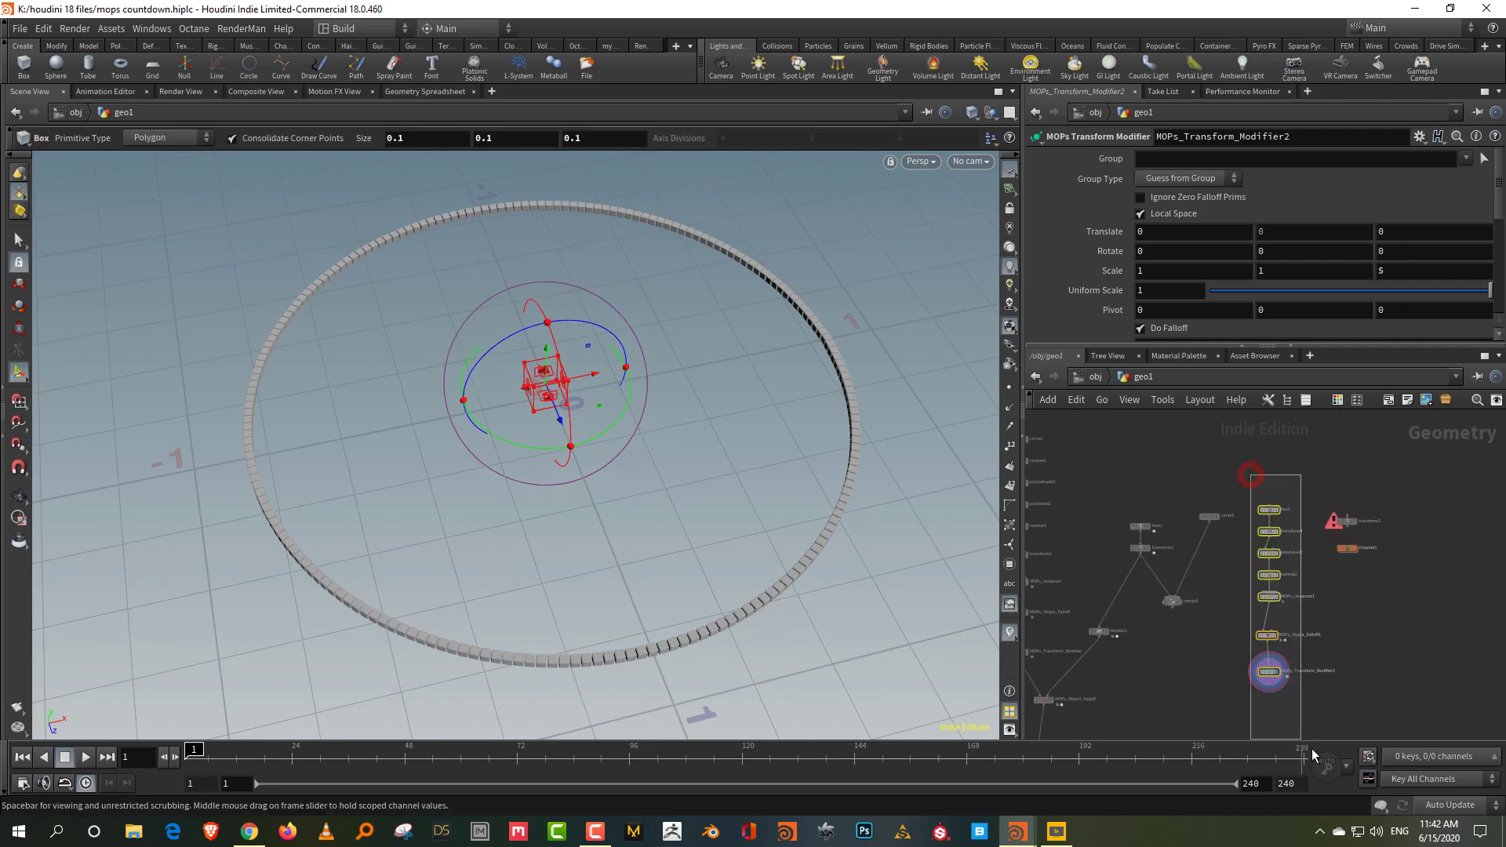
pyautogui.moveTo(1307, 694); pyautogui.dragTo(1288, 541, button='middle')
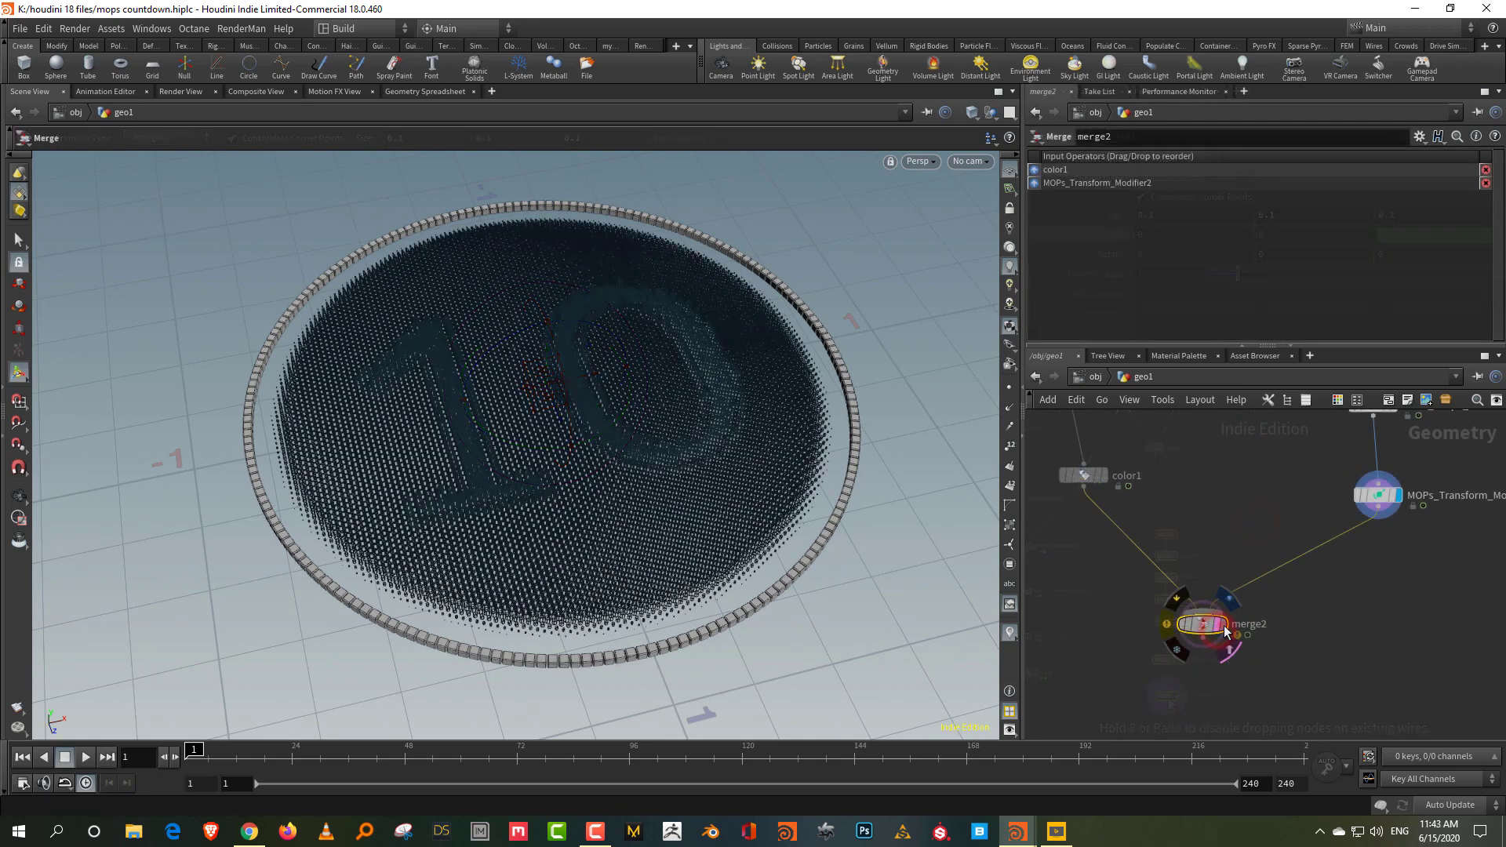
# - Play the merged countdown animation, stop it at frame 45 and inspect the ring around the number
pyautogui.keyDown('alt'); pyautogui.moveTo(574, 448); pyautogui.dragTo(553, 499); pyautogui.keyUp('alt')
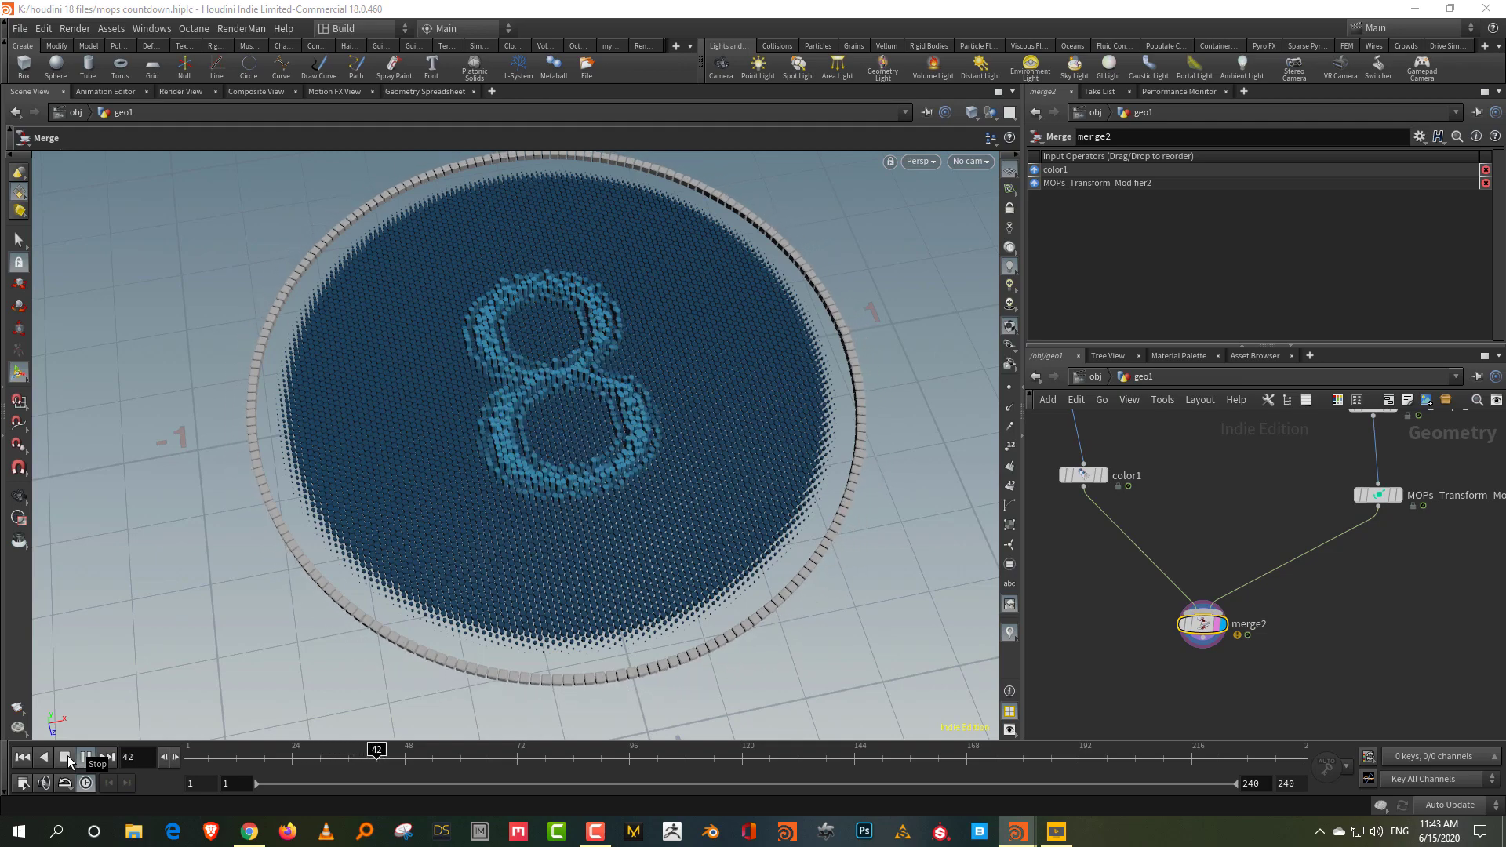
pyautogui.click(68, 756)
pyautogui.keyDown('alt'); pyautogui.moveTo(743, 438); pyautogui.dragTo(741, 477); pyautogui.keyUp('alt')
pyautogui.keyDown('alt'); pyautogui.moveTo(666, 487); pyautogui.dragTo(693, 403, button='right'); pyautogui.keyUp('alt')
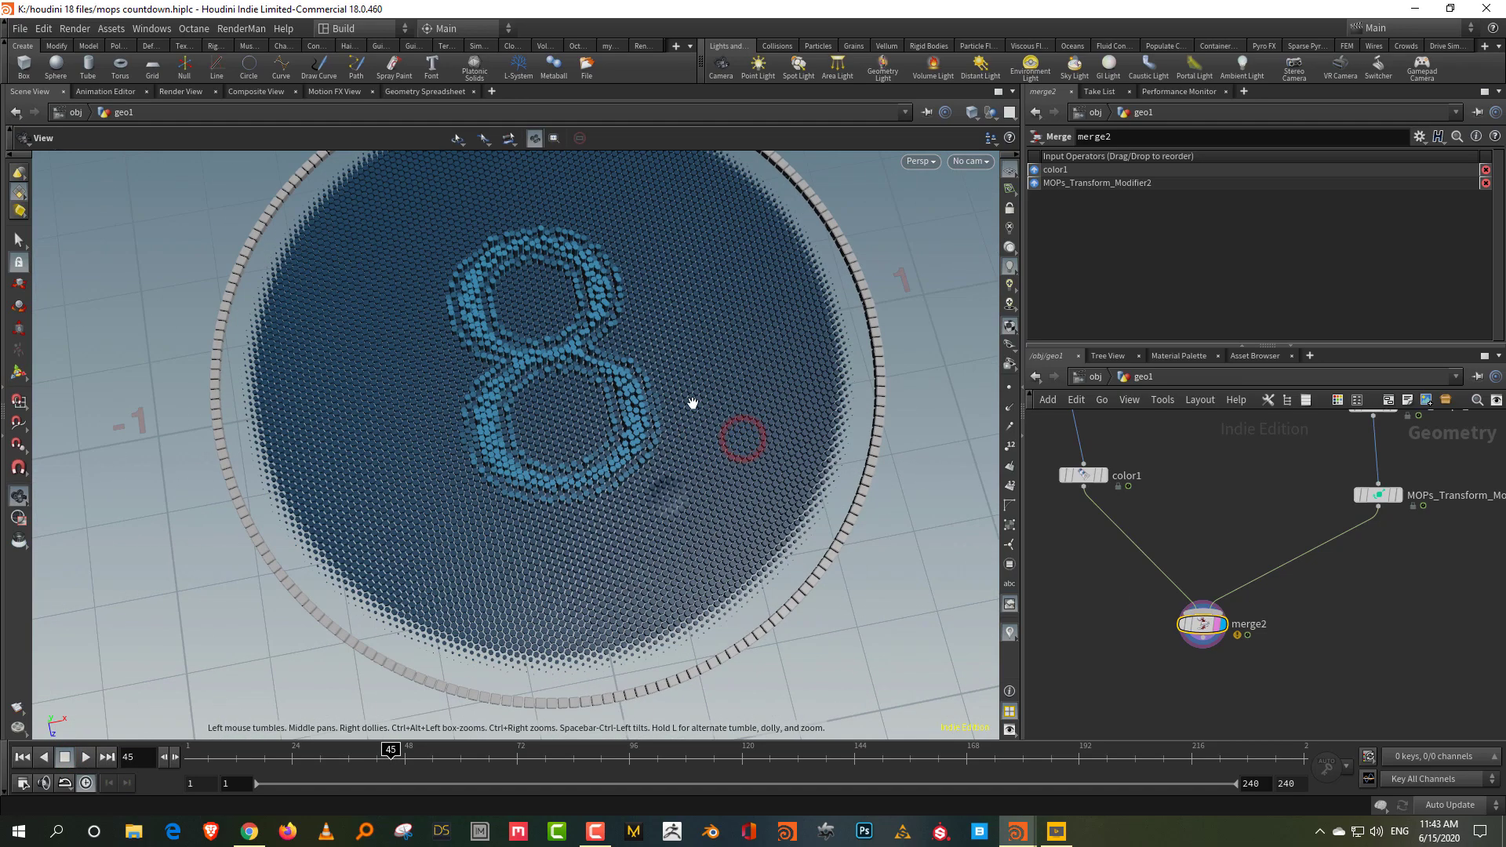
pyautogui.keyDown('alt'); pyautogui.moveTo(680, 521); pyautogui.dragTo(673, 558, button='middle'); pyautogui.keyUp('alt')
# - Move MOPs_Shape_Falloff1 out of line to make room beside it in the ring's chain and display it
pyautogui.moveTo(1341, 607); pyautogui.dragTo(1318, 680, button='middle')
pyautogui.moveTo(1291, 530); pyautogui.dragTo(1242, 619, button='middle')
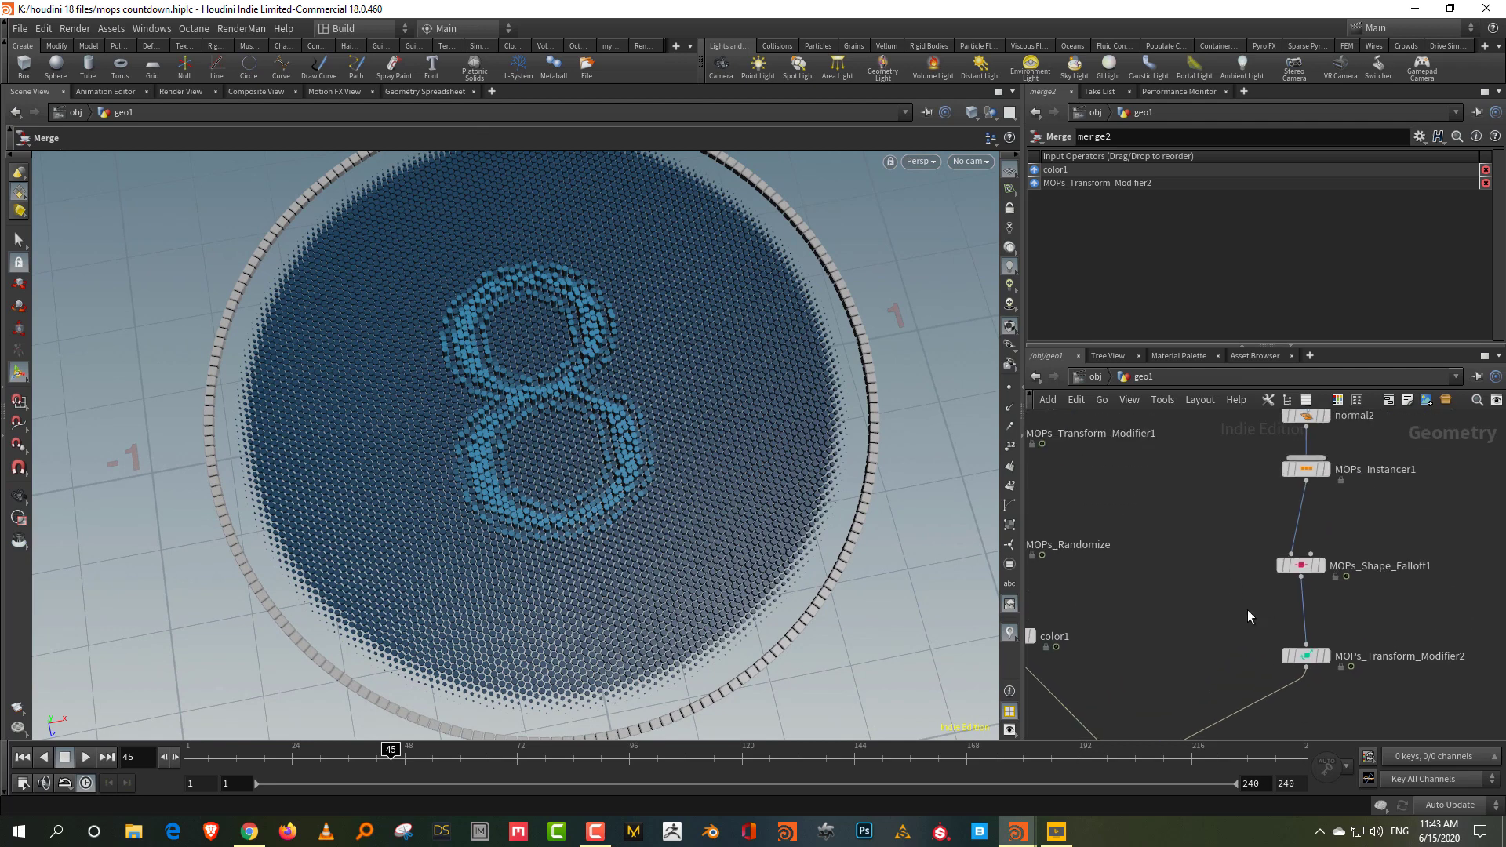
pyautogui.scroll(2, 1344, 639)
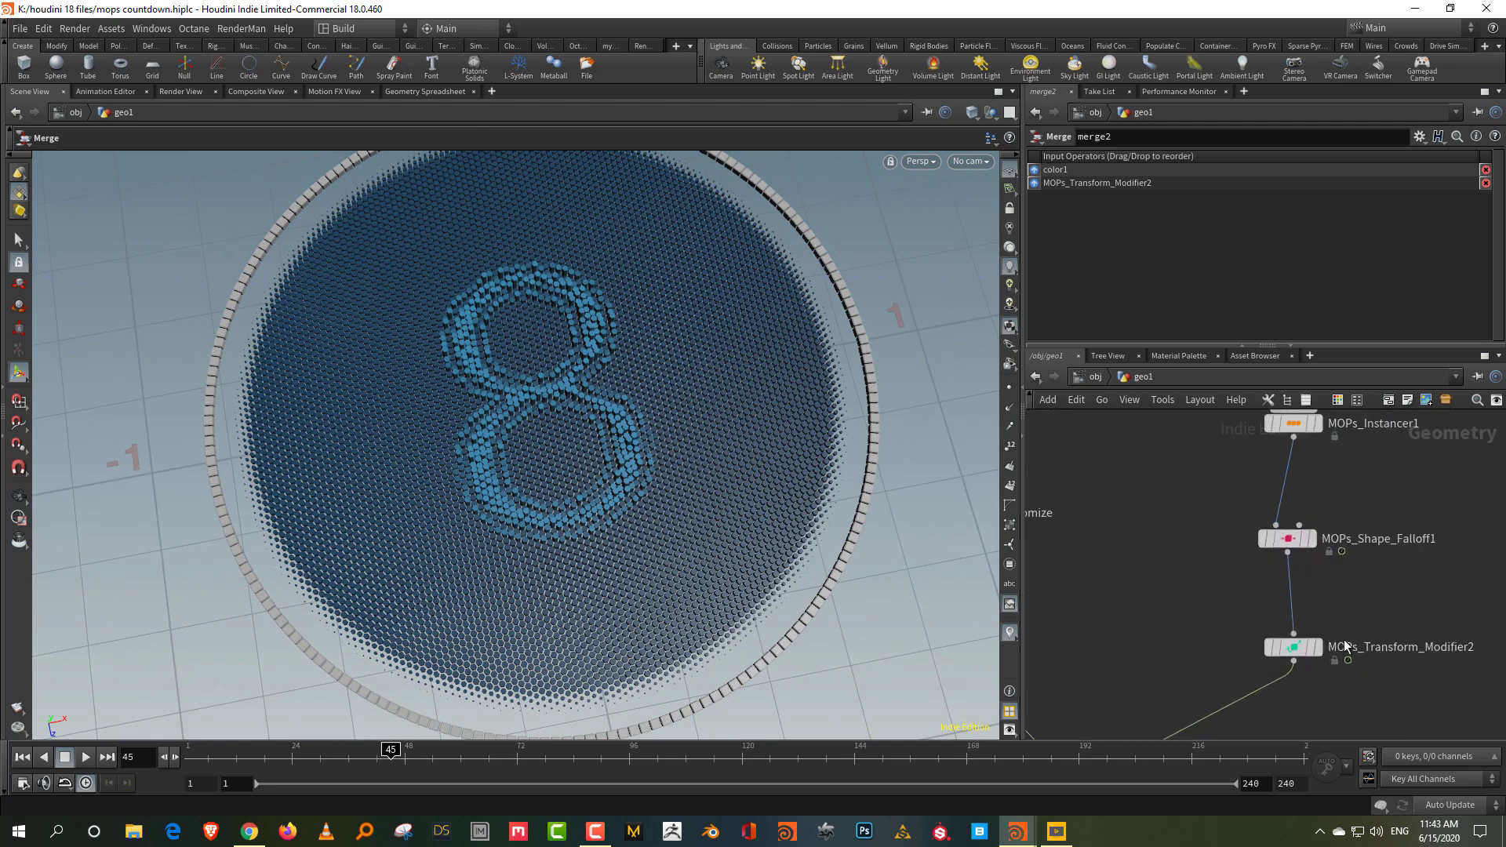
pyautogui.click(1309, 539)
pyautogui.moveTo(1289, 541); pyautogui.dragTo(1230, 547)
pyautogui.click(1358, 504)
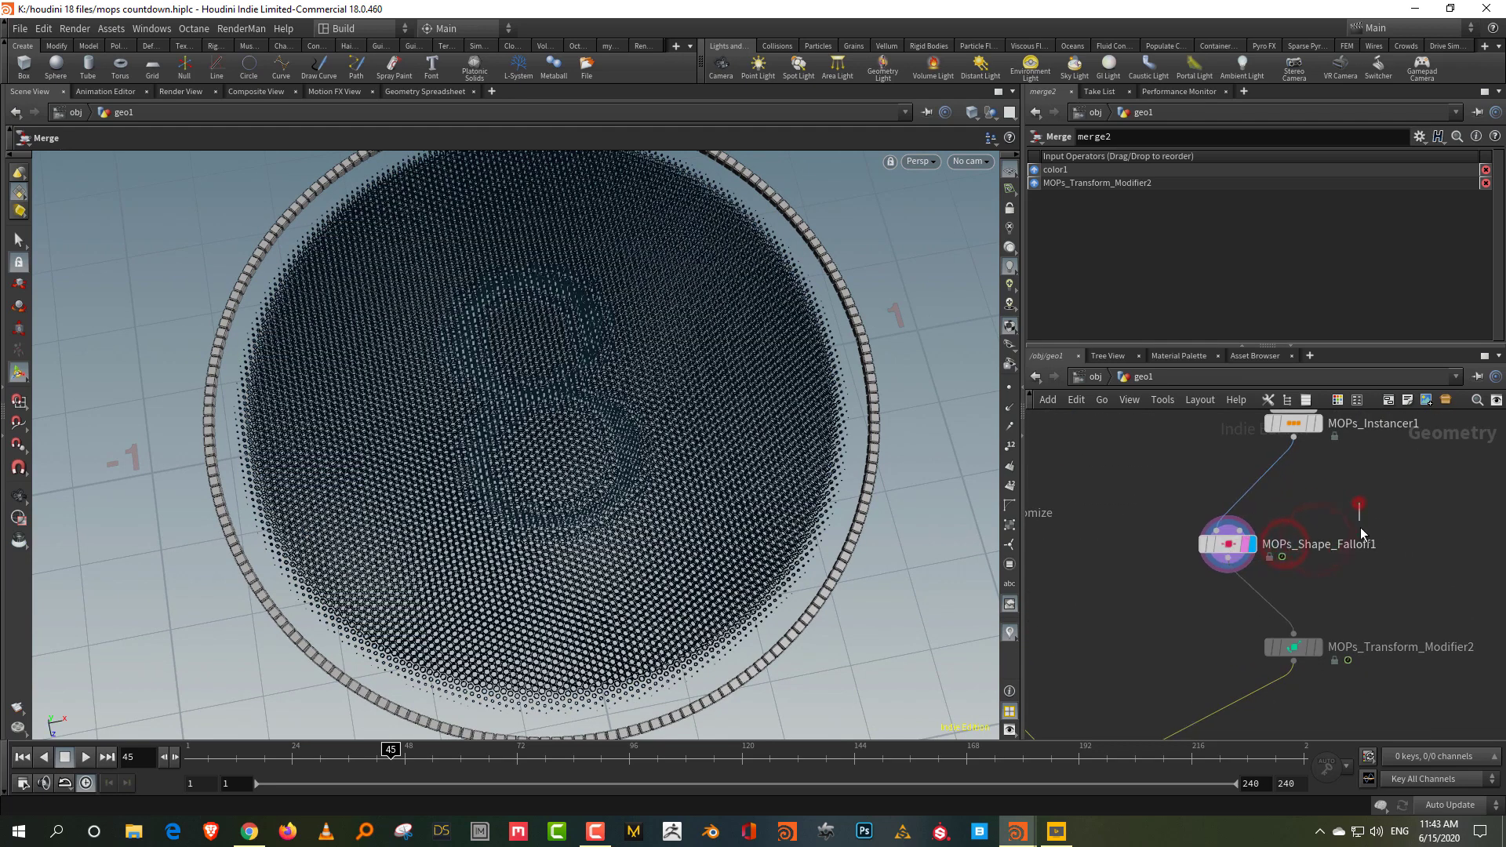
# - Add a MOPs Noise Falloff node, wire it between MOPs_Instancer1 and MOPs_Transform_Modifier2, and display it
pyautogui.press('Tab')
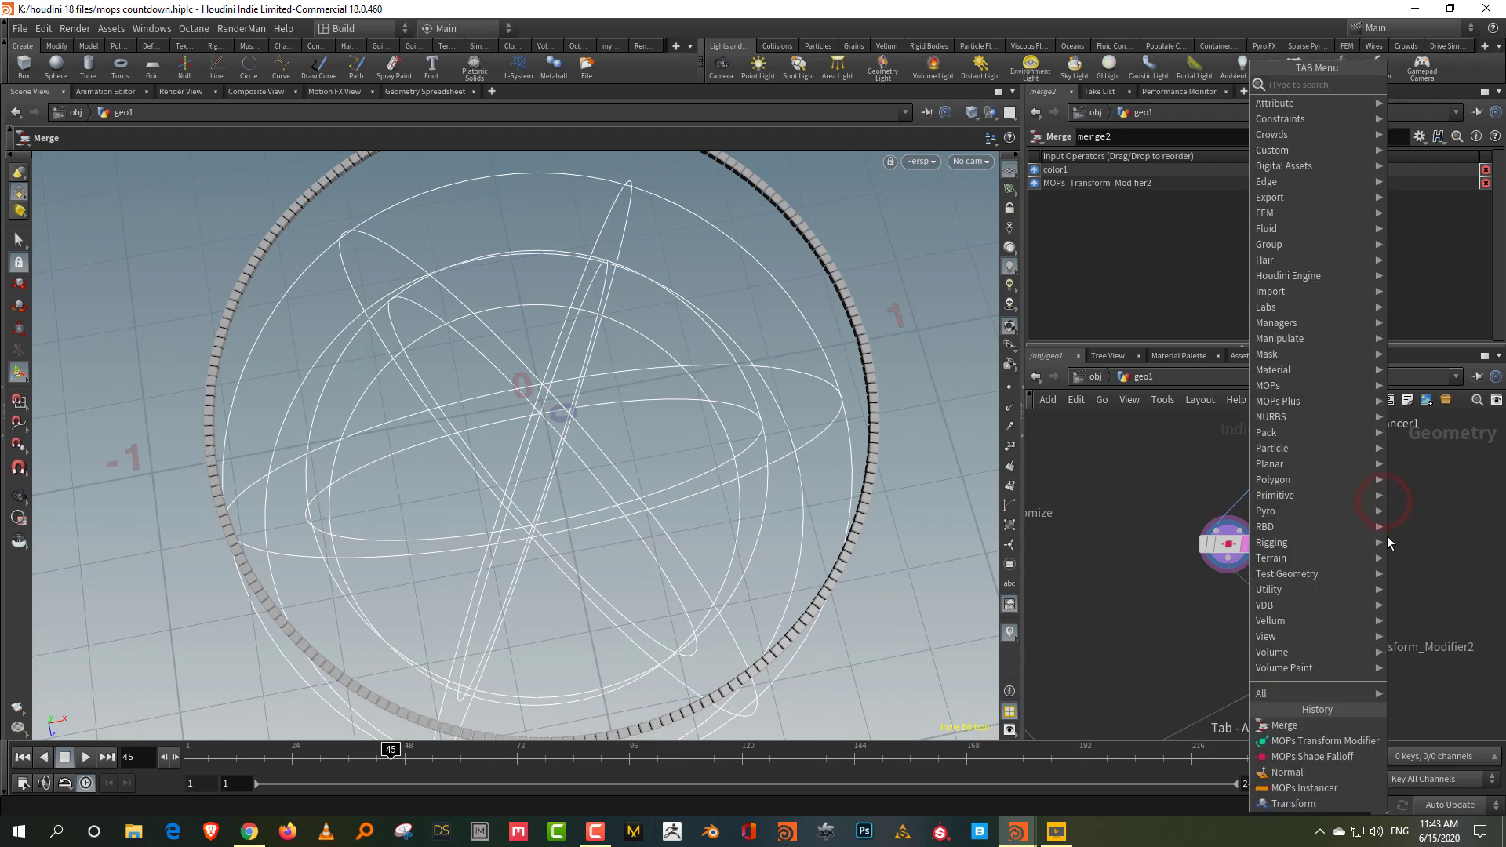
pyautogui.write('noise')
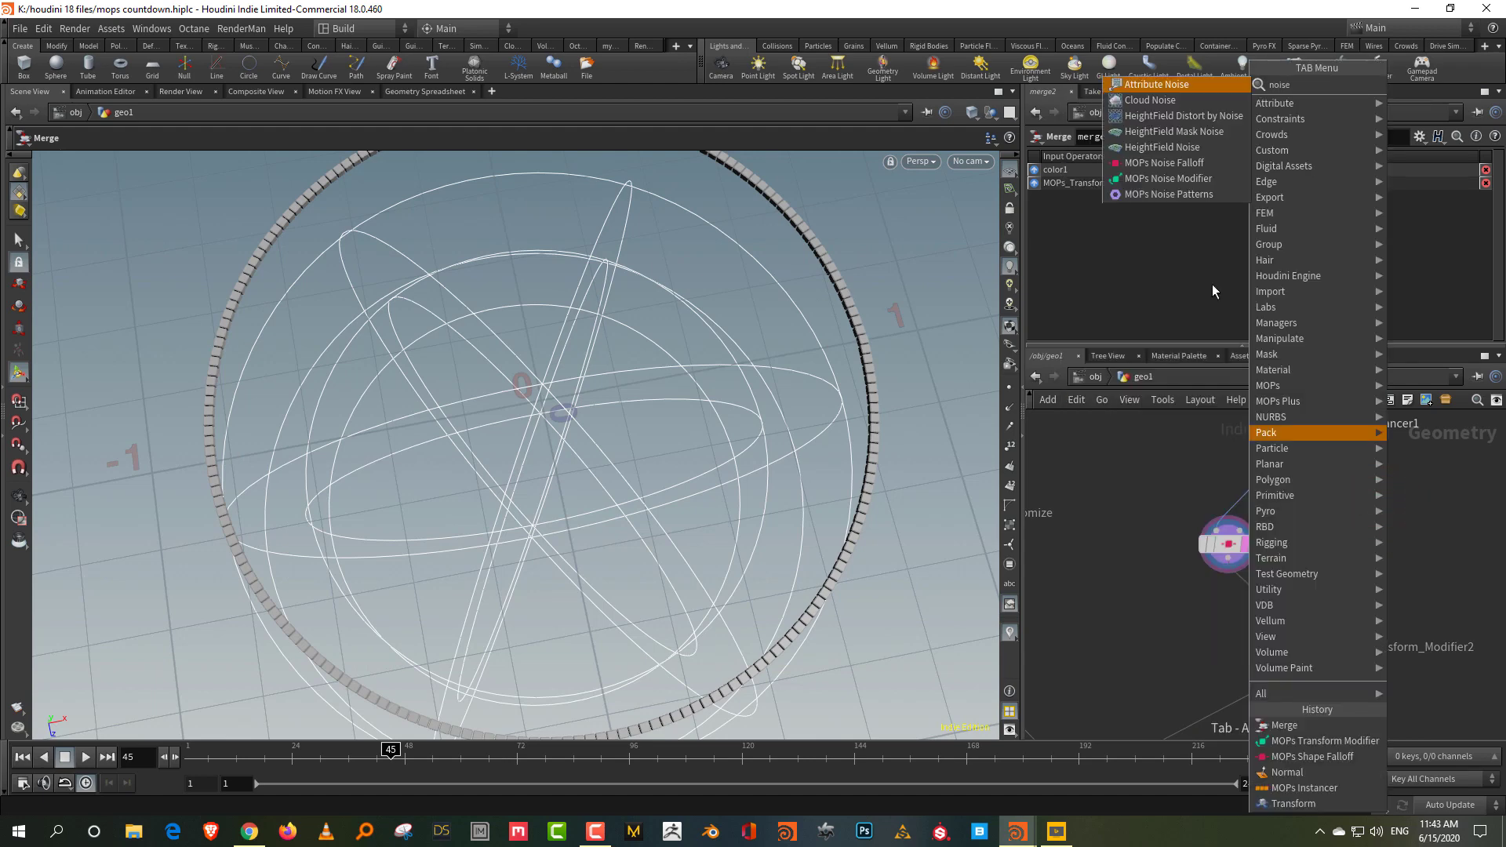
pyautogui.click(1165, 163)
pyautogui.click(1418, 558)
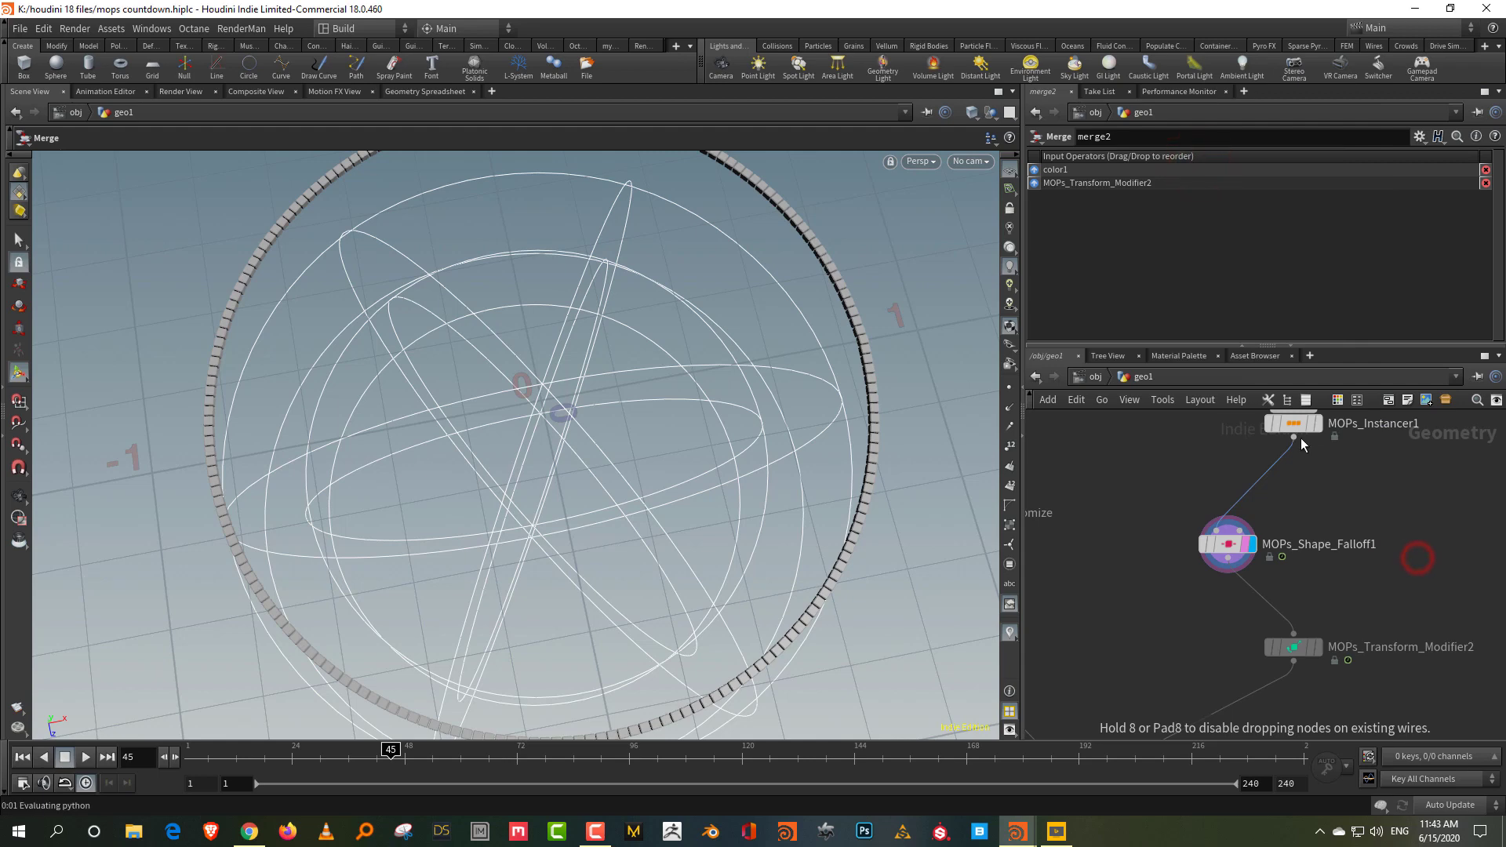
pyautogui.moveTo(1294, 438); pyautogui.dragTo(1294, 633)
pyautogui.click(1440, 562)
pyautogui.click(1475, 605)
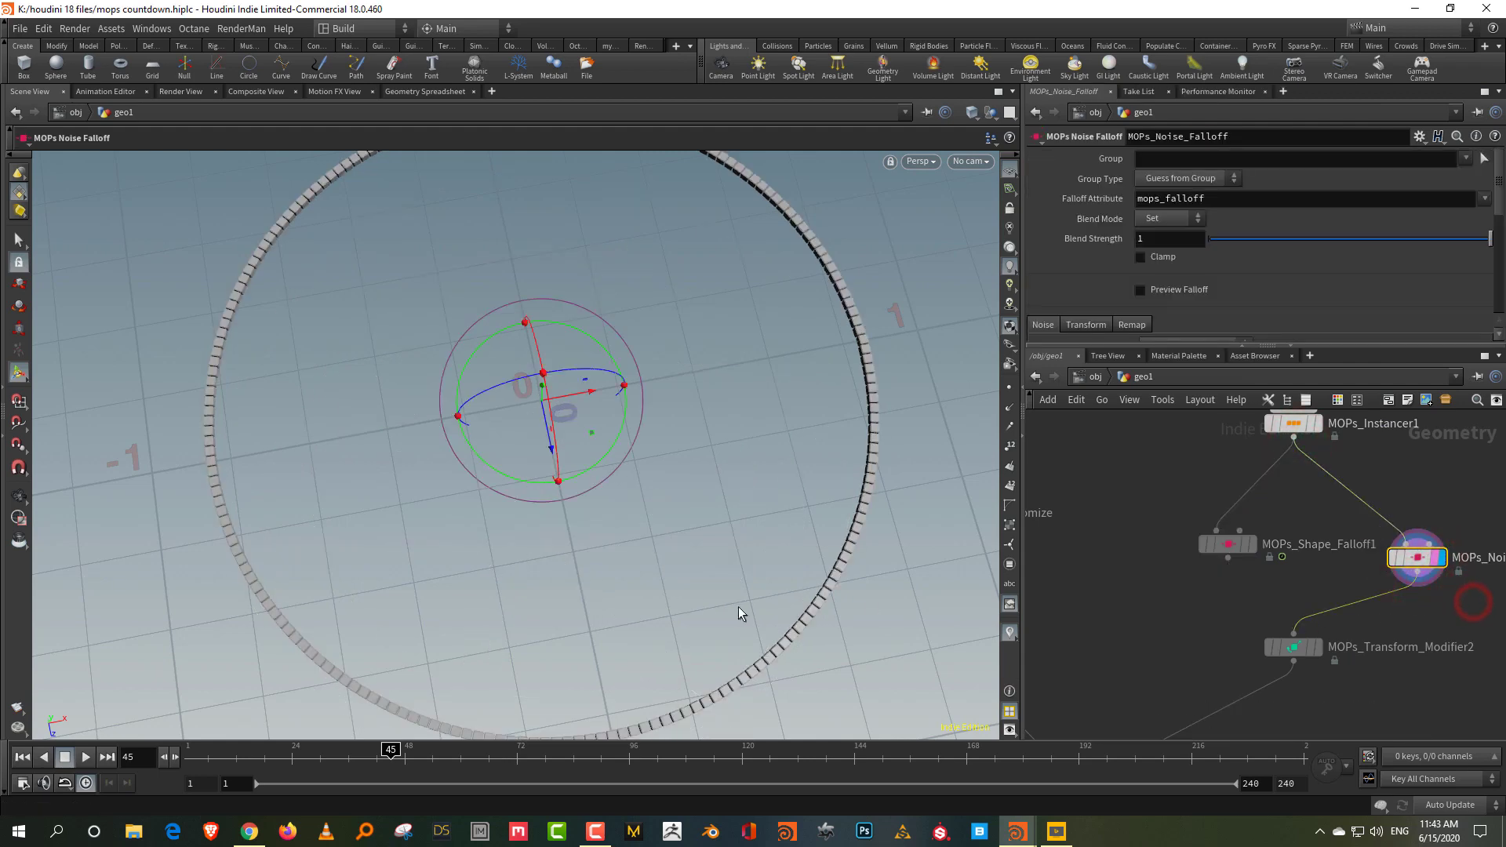
# - Set the noise falloff's amplitude to 3.2 on all components and display MOPs_Transform_Modifier2
pyautogui.click(1179, 343)
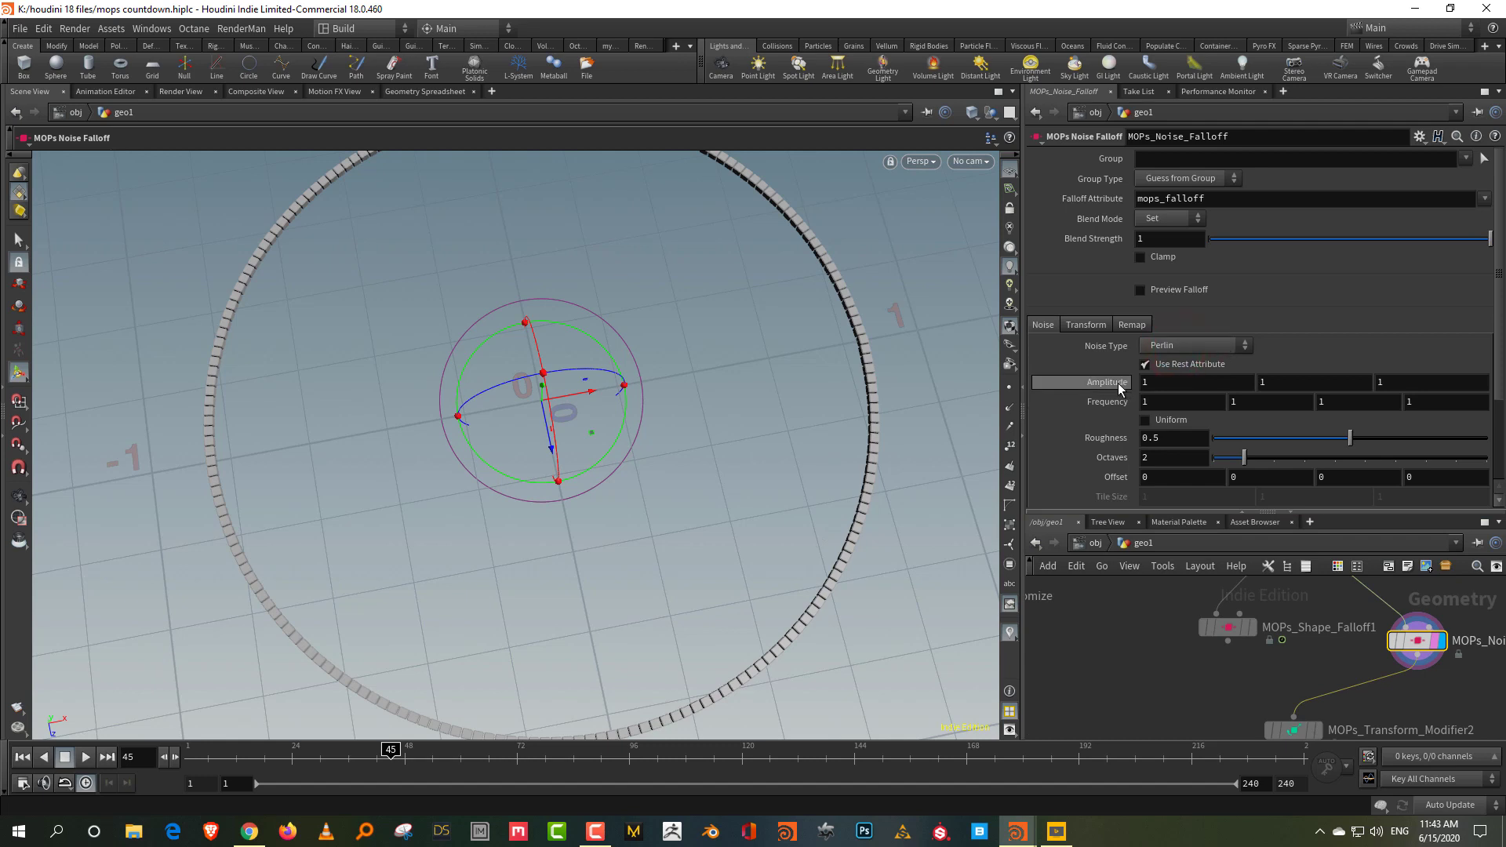
pyautogui.moveTo(1118, 385); pyautogui.dragTo(1278, 379, button='middle')
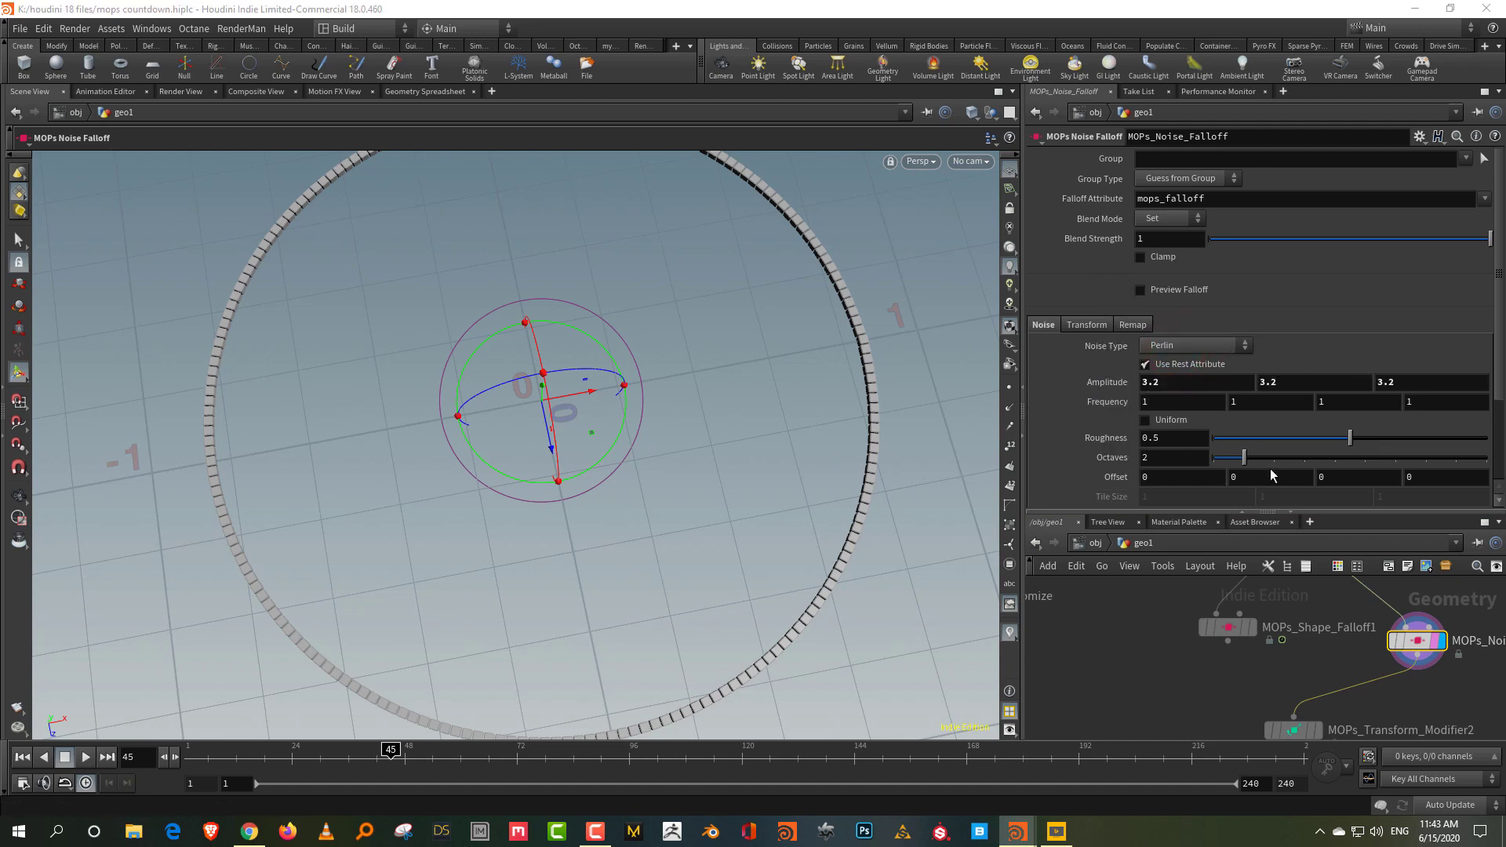
pyautogui.click(1316, 732)
pyautogui.moveTo(1354, 699); pyautogui.dragTo(1324, 678, button='middle')
pyautogui.click(1334, 702)
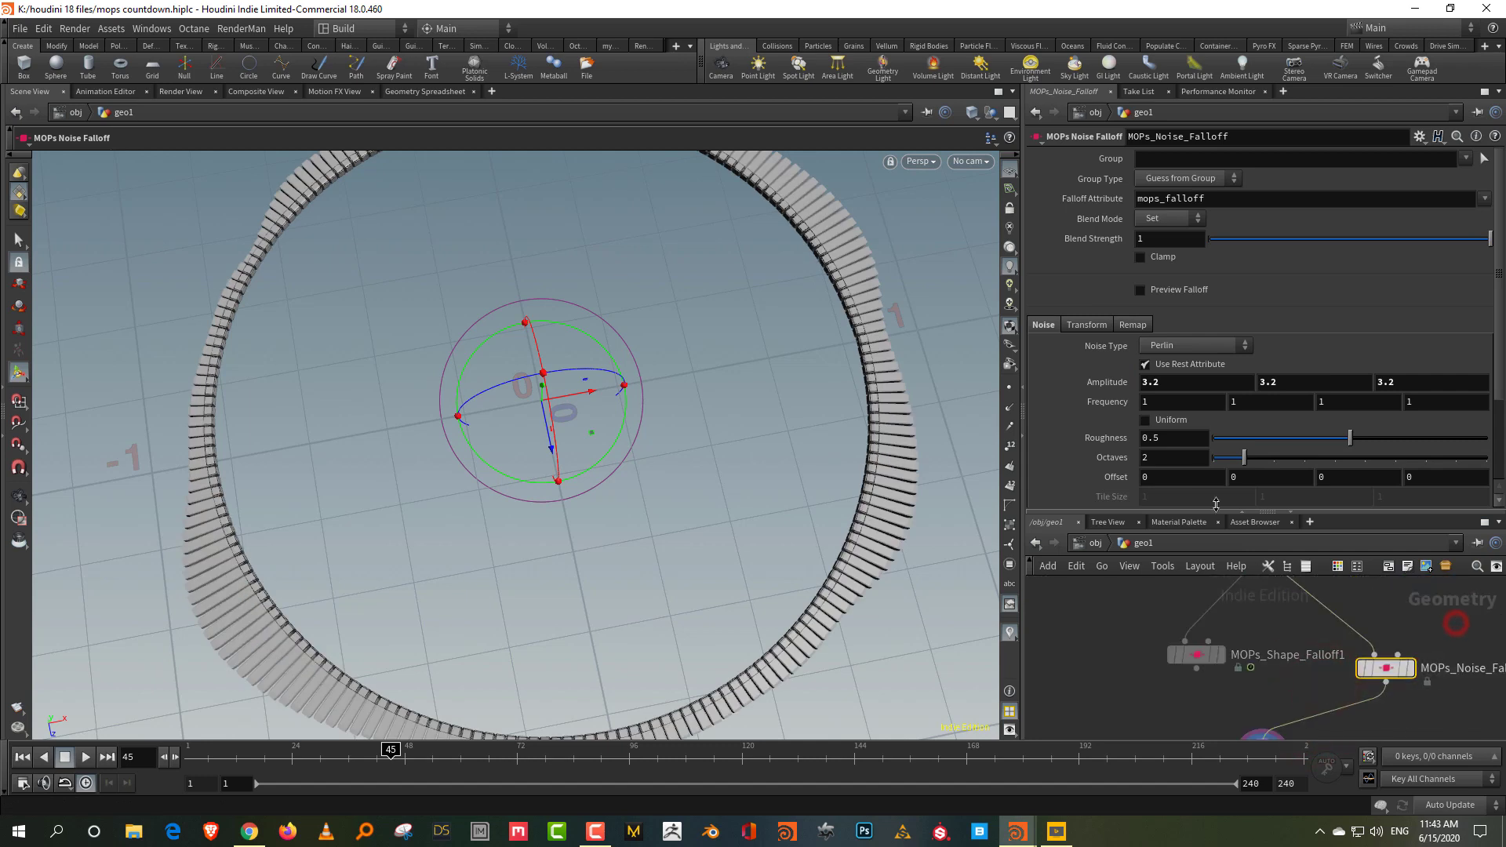
# - Set the noise falloff's frequency to 3.8 on all components and its roughness to 0.925
pyautogui.moveTo(1107, 385); pyautogui.dragTo(1321, 402, button='middle')
pyautogui.moveTo(1378, 437); pyautogui.dragTo(1484, 449)
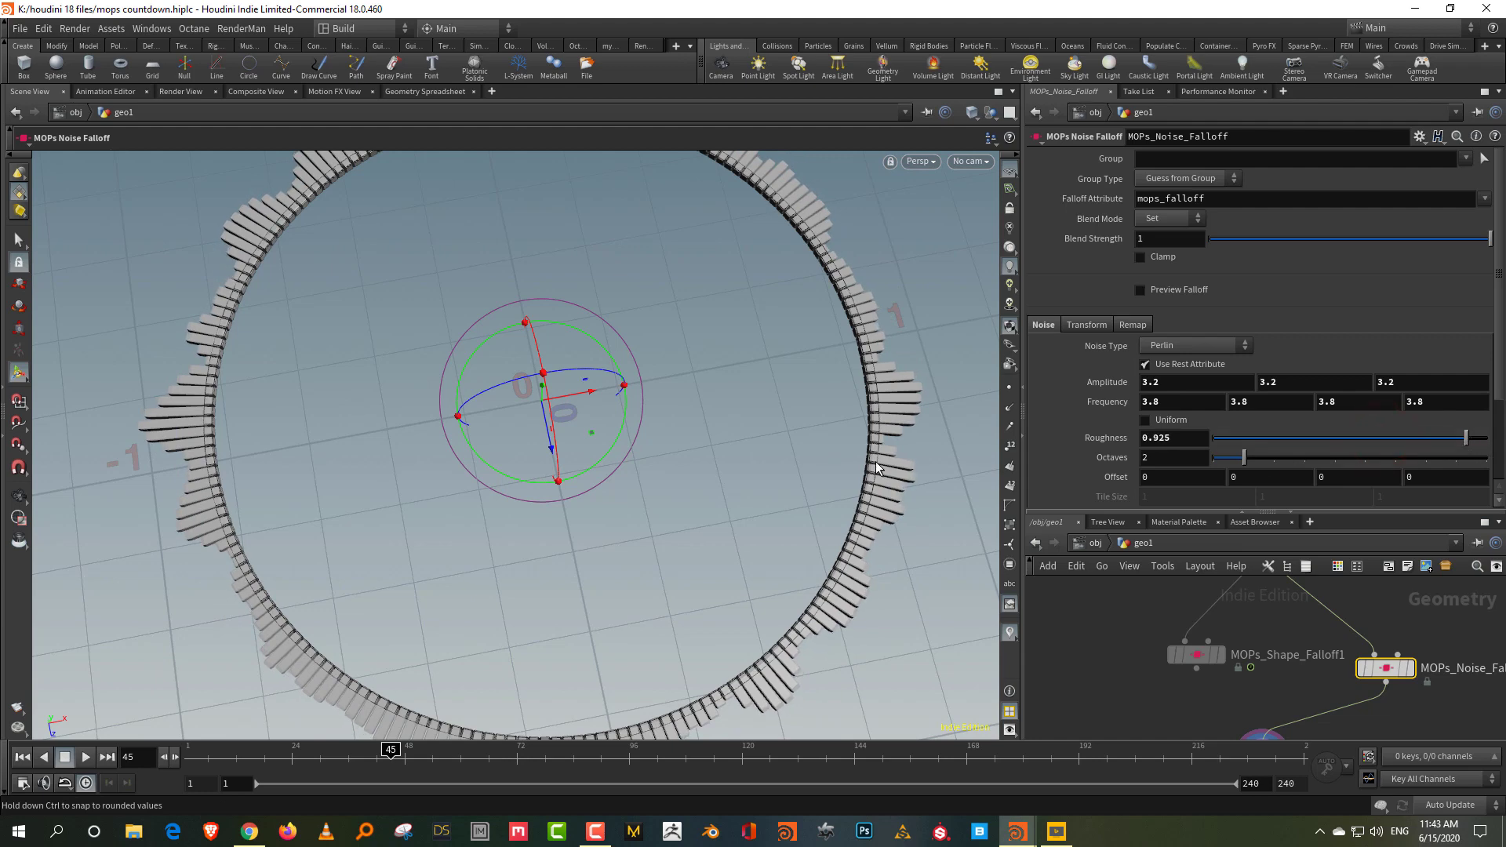
pyautogui.keyDown('alt'); pyautogui.moveTo(876, 468); pyautogui.dragTo(609, 431, button='right'); pyautogui.keyUp('alt')
pyautogui.keyDown('alt'); pyautogui.moveTo(586, 543); pyautogui.dragTo(699, 497); pyautogui.keyUp('alt')
pyautogui.scroll(-1, 1093, 400)
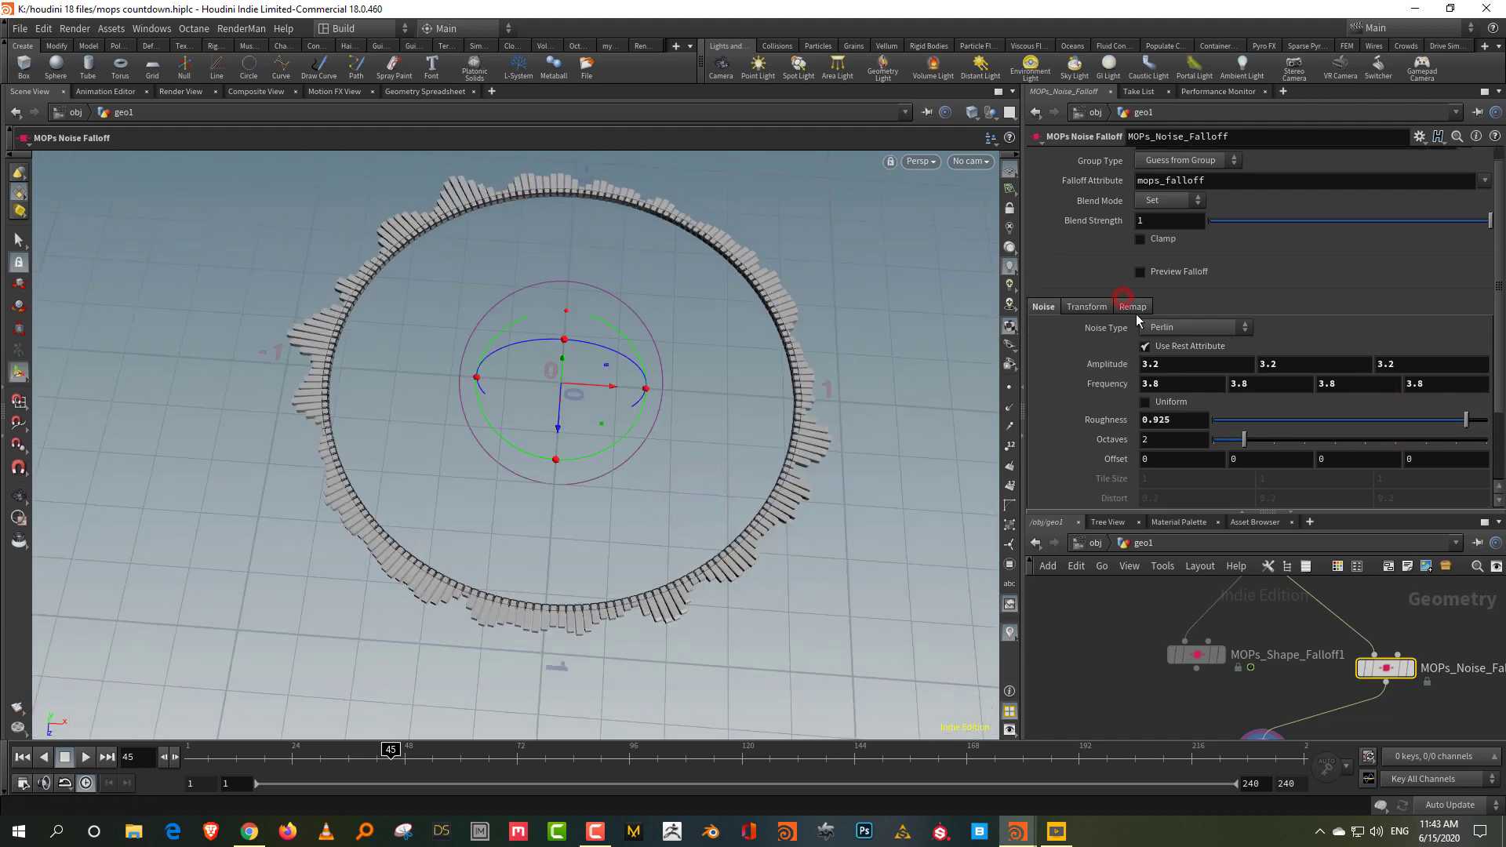
# - Enable Fit in the noise falloff's remapping, with Input Max 0.943 and Input Min 0.238
pyautogui.click(1132, 307)
pyautogui.click(1152, 341)
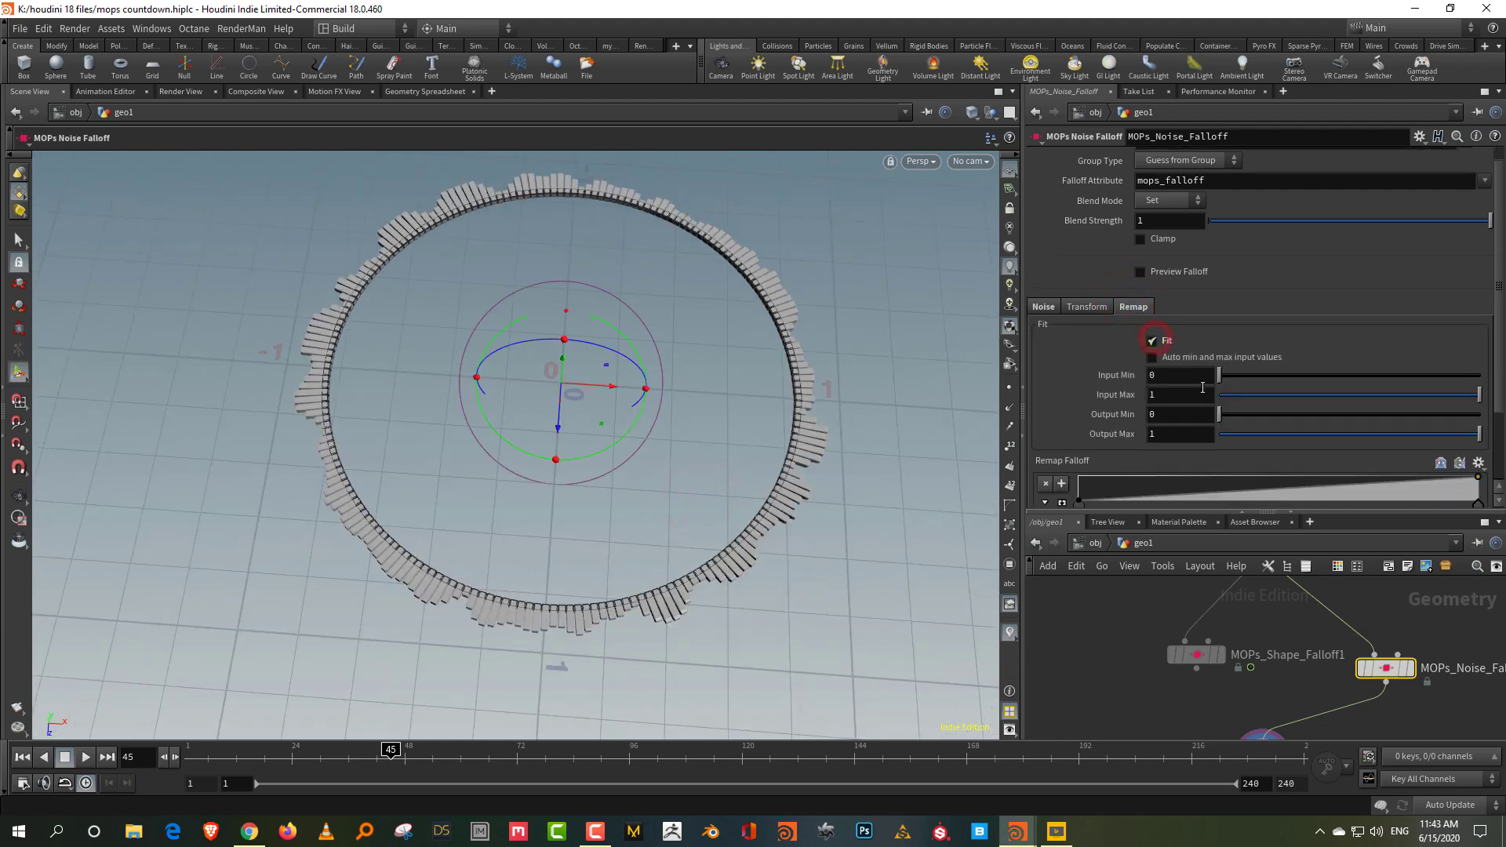
pyautogui.moveTo(1466, 402)
pyautogui.mouseDown()
pyautogui.moveTo(1335, 396)
pyautogui.moveTo(1464, 400)
pyautogui.mouseUp()
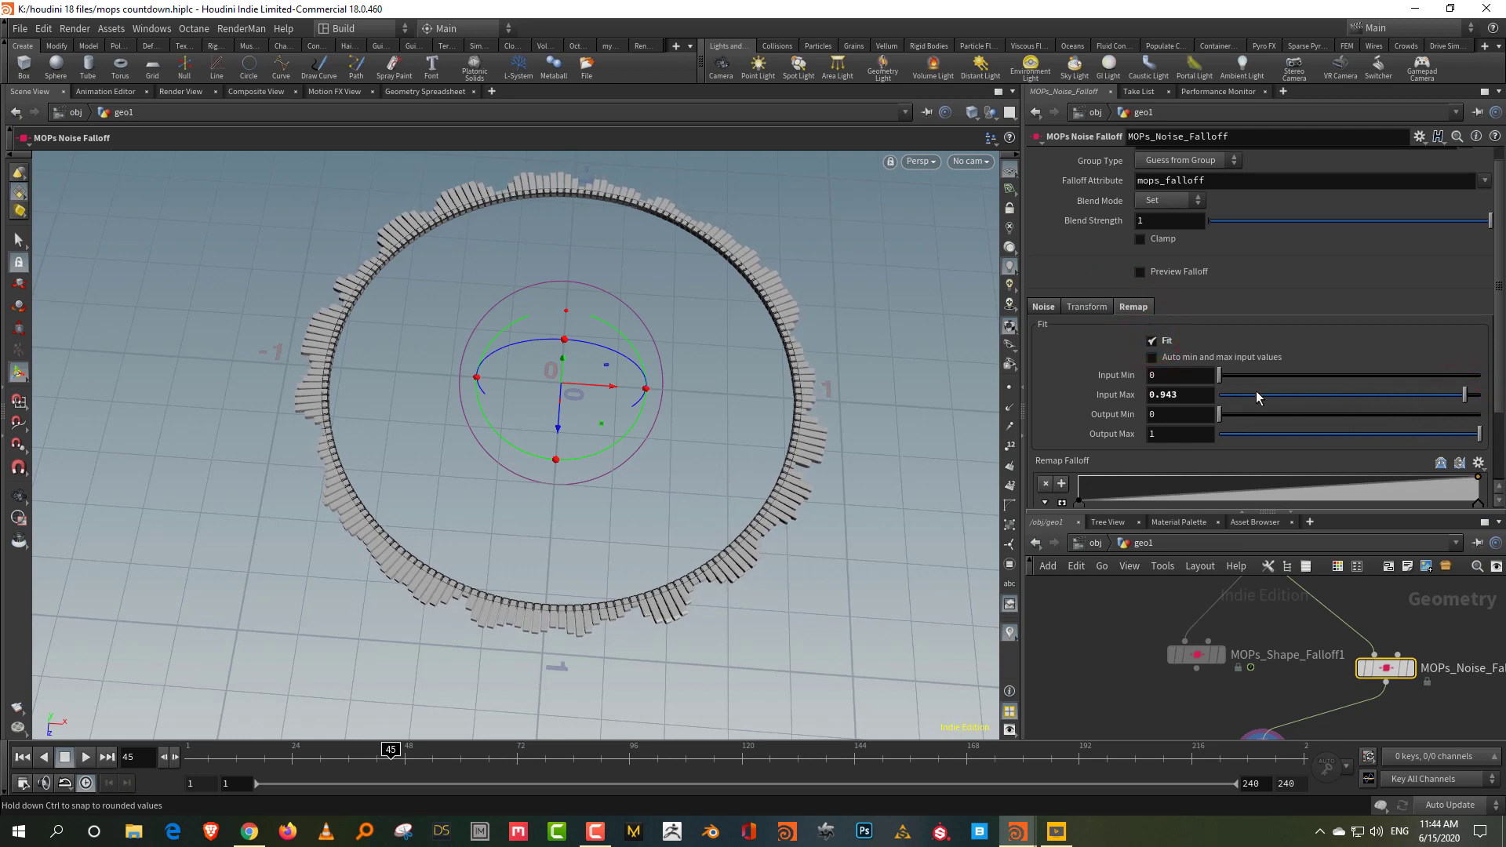
pyautogui.moveTo(1221, 375); pyautogui.dragTo(1293, 383)
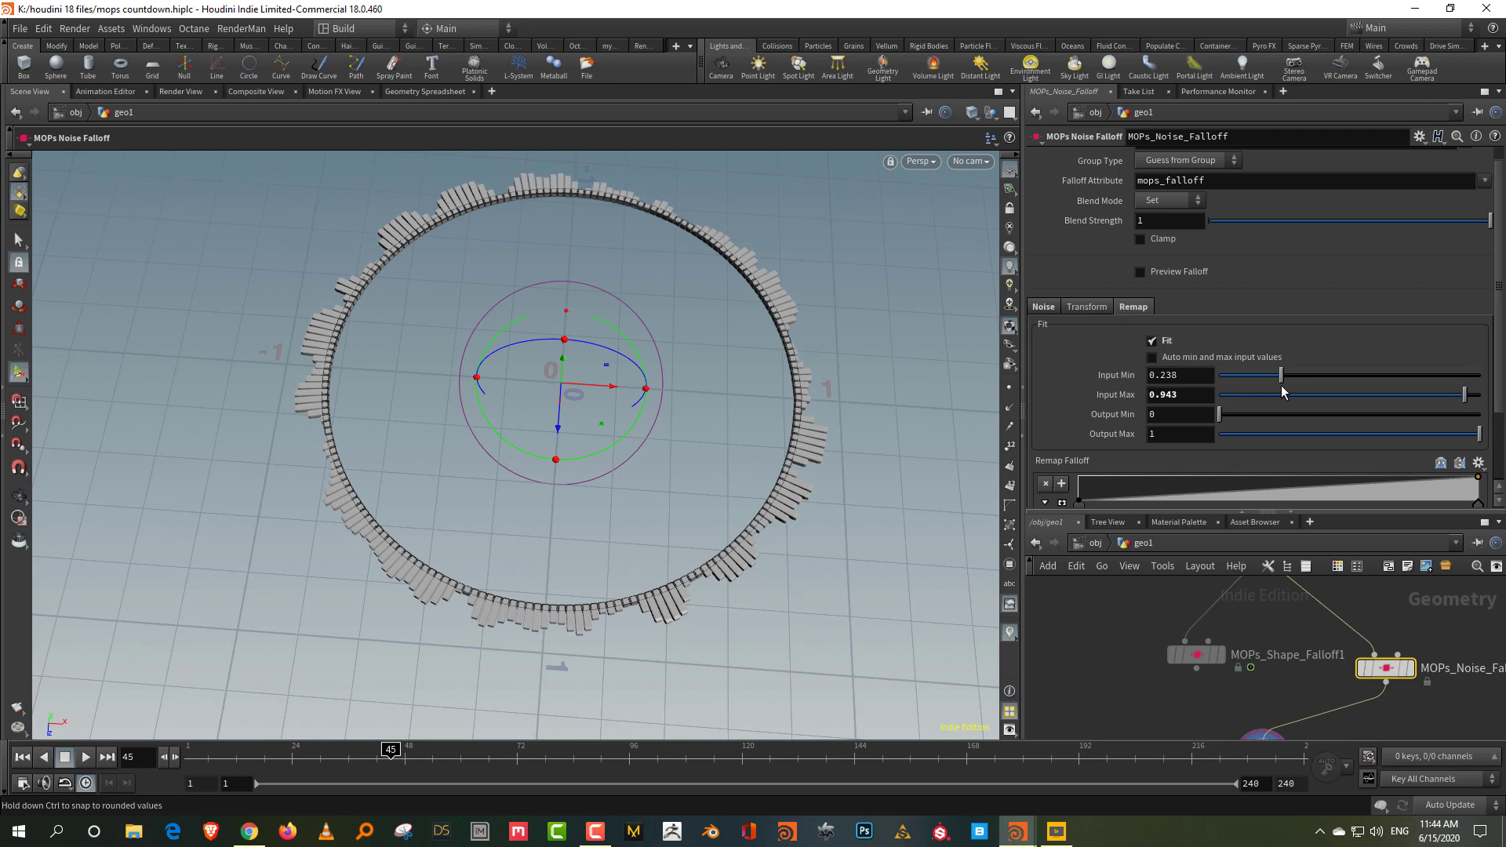
# - Make the noise falloff time varying with a time scale of 3 and play the ring animation, stopping at frame 83
pyautogui.click(1043, 307)
pyautogui.scroll(-3, 1085, 434)
pyautogui.moveTo(230, 757); pyautogui.dragTo(163, 767)
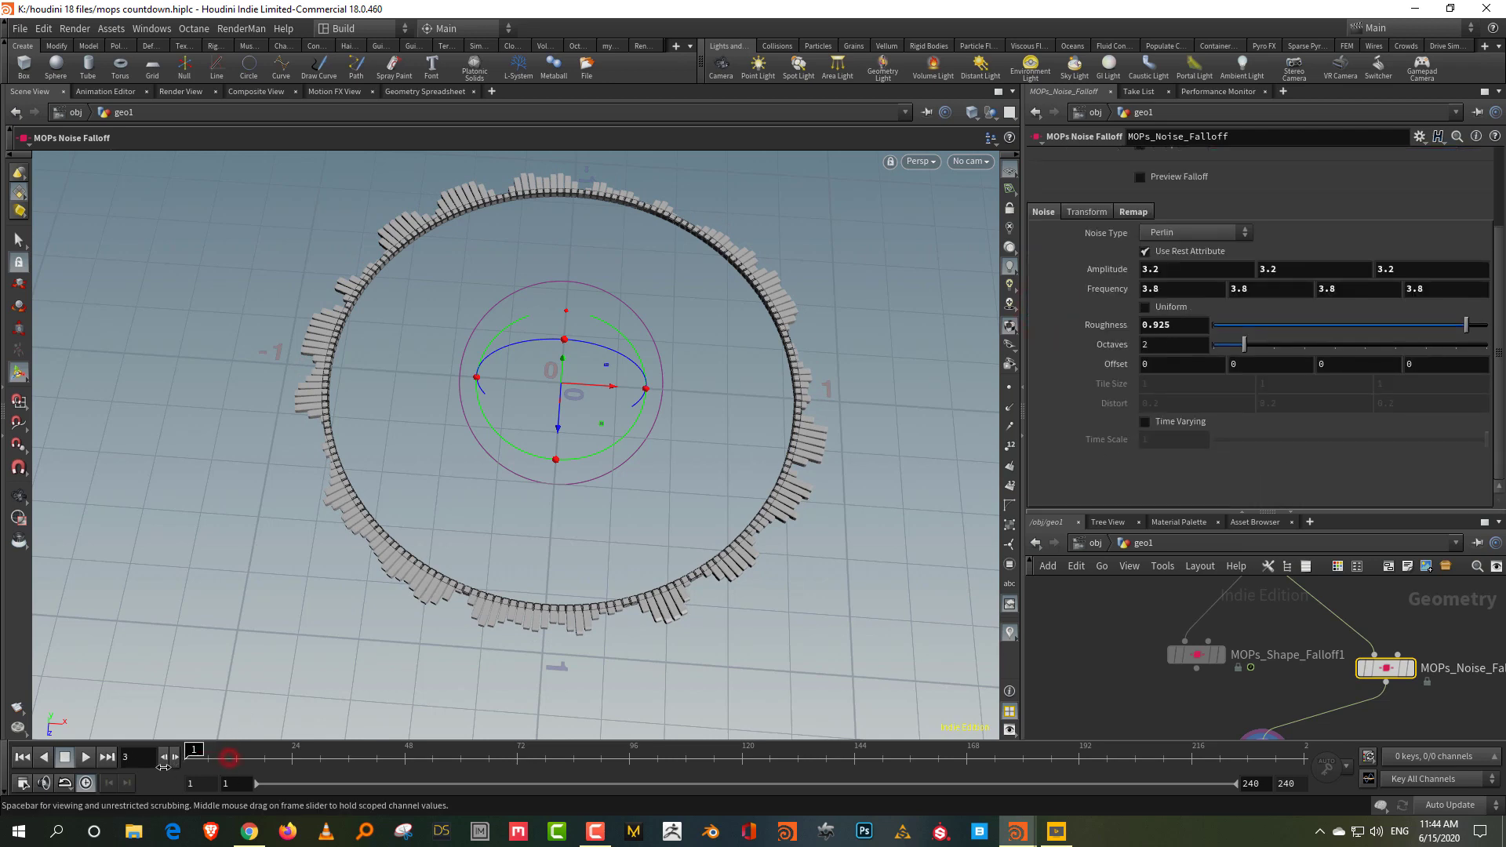
pyautogui.moveTo(423, 759); pyautogui.dragTo(188, 759)
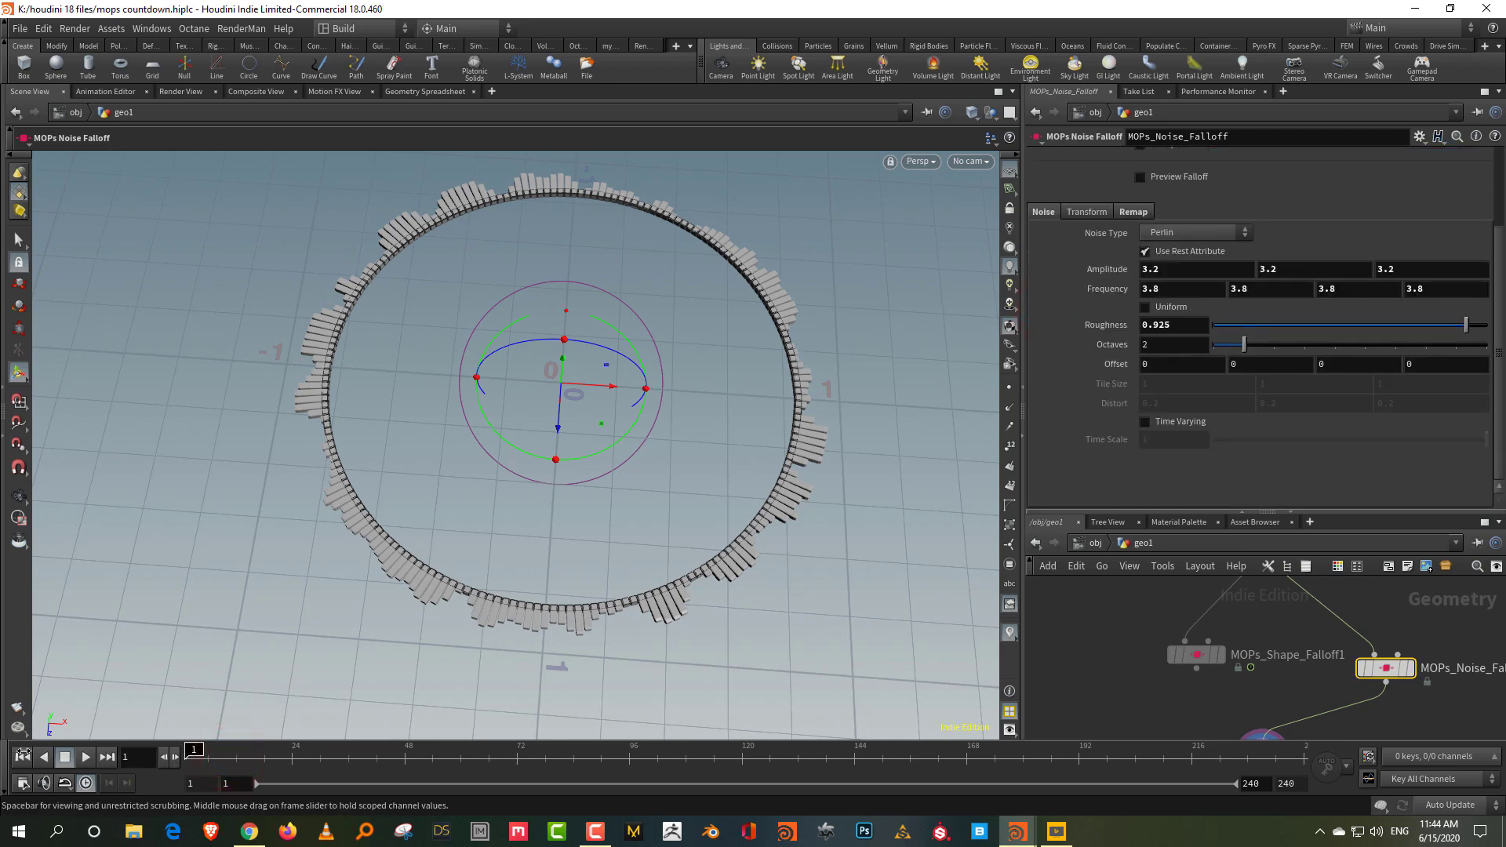
pyautogui.click(1168, 424)
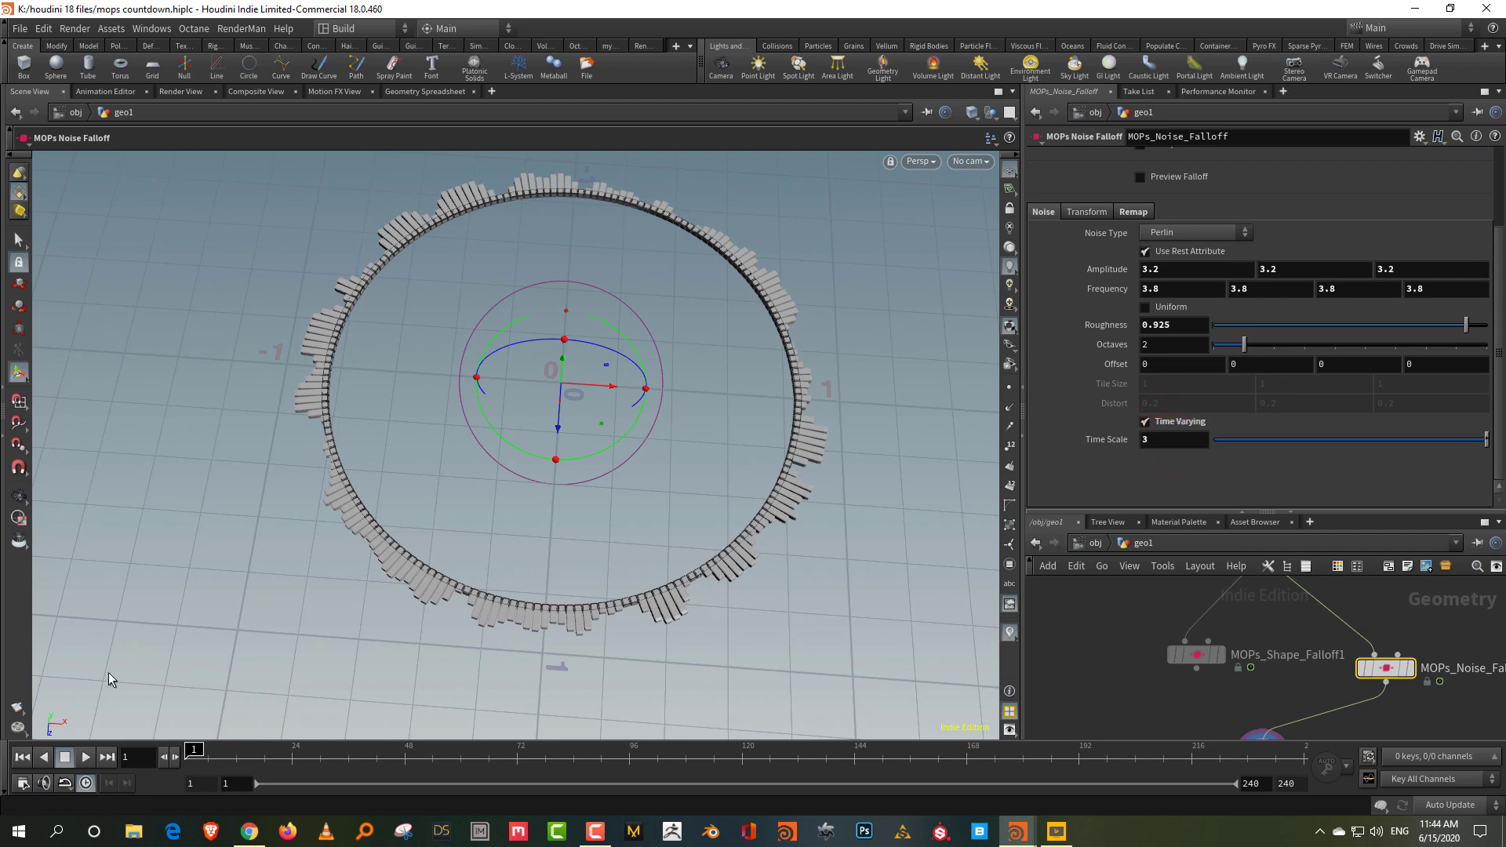
pyautogui.click(86, 757)
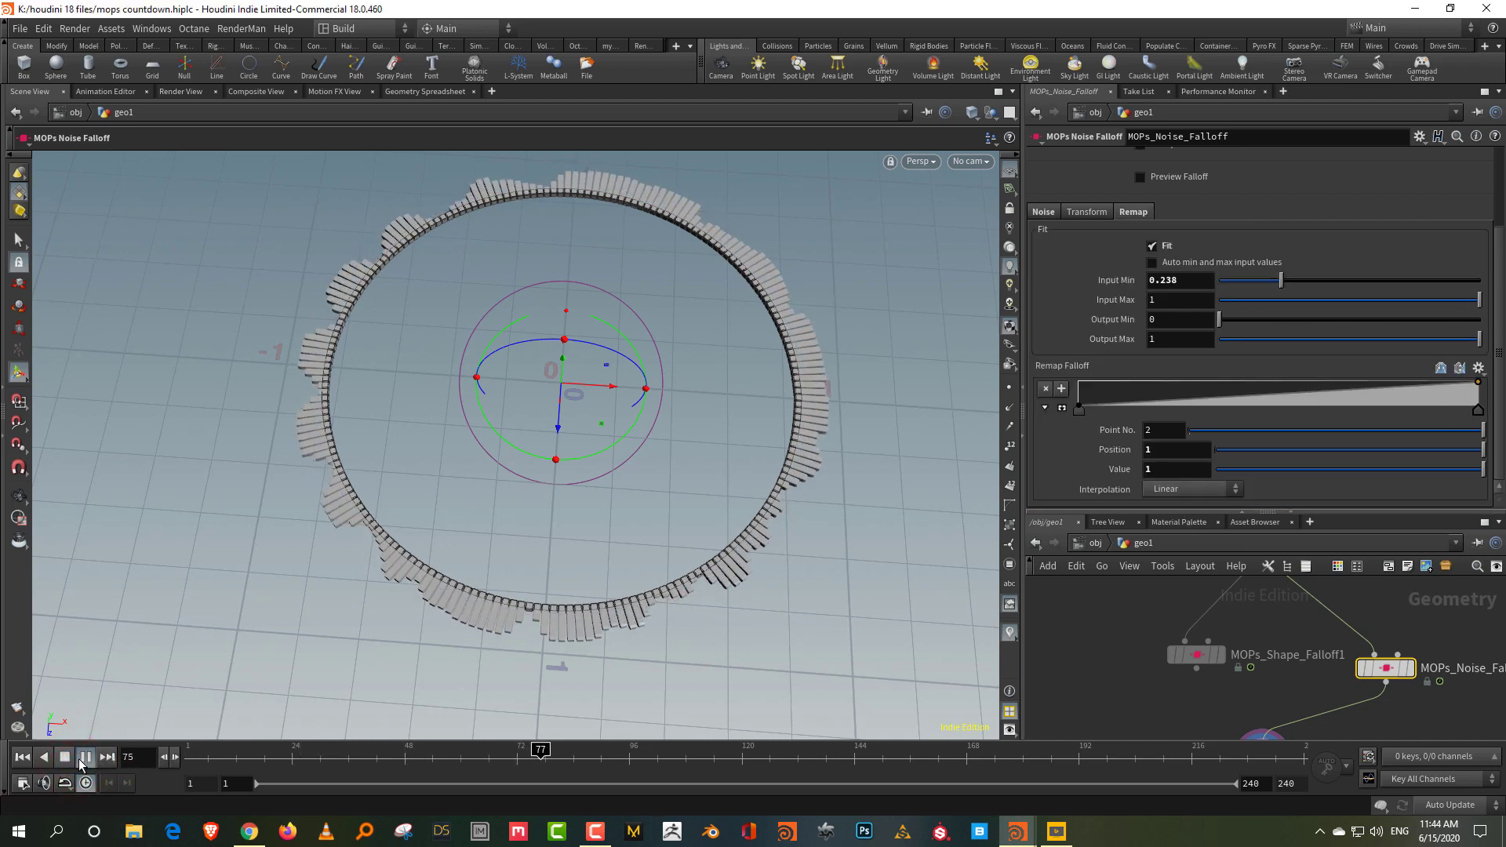
pyautogui.click(65, 757)
# - Move MOPs_Transform_Modifier2 lower and add a MOPs Combine Falloffs node above it
pyautogui.moveTo(1132, 518); pyautogui.dragTo(1133, 279)
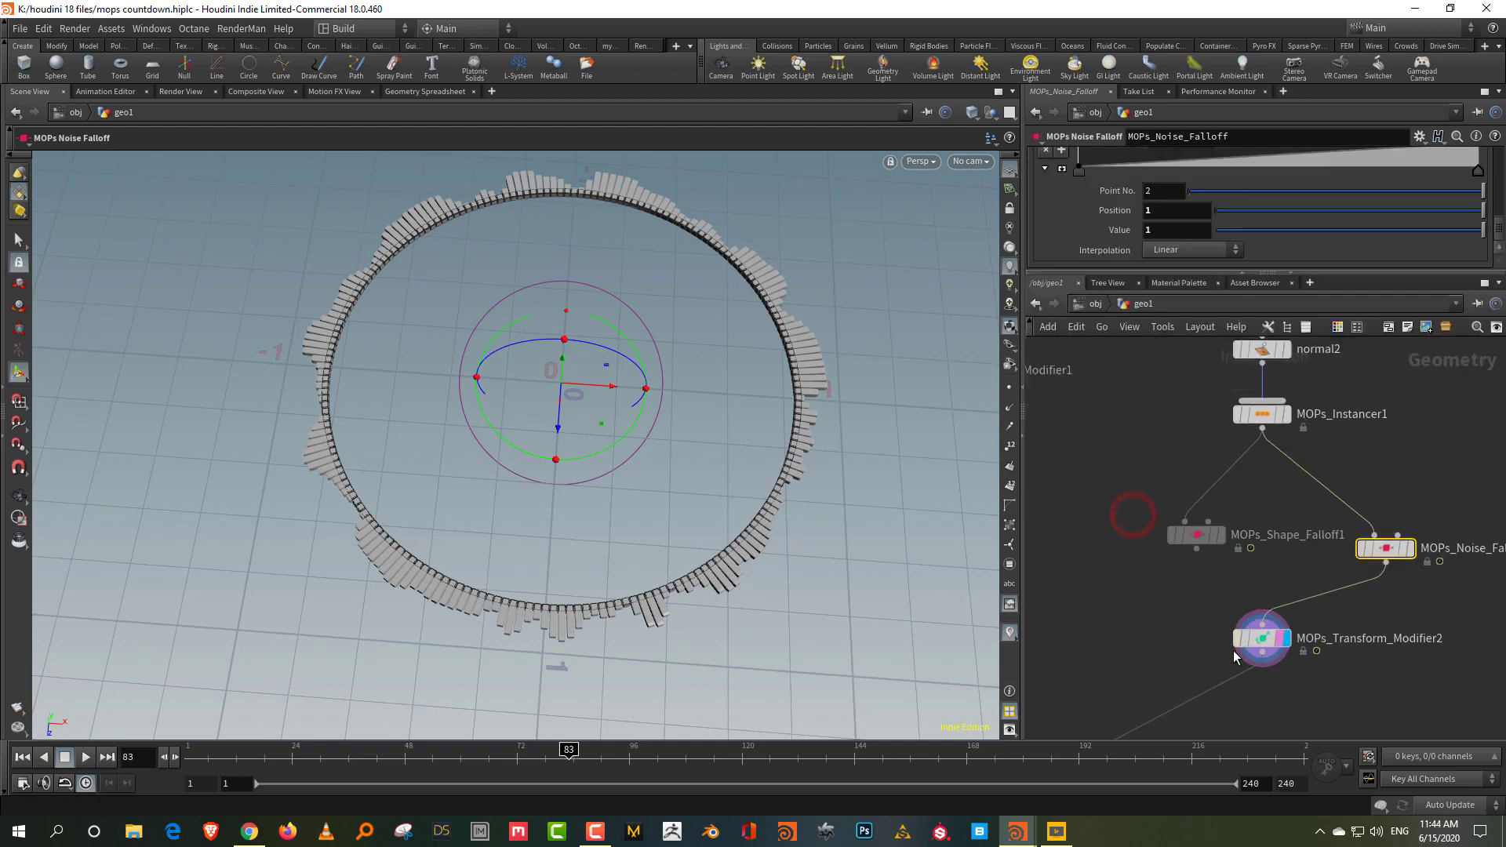
pyautogui.click(1262, 665)
pyautogui.click(1260, 632)
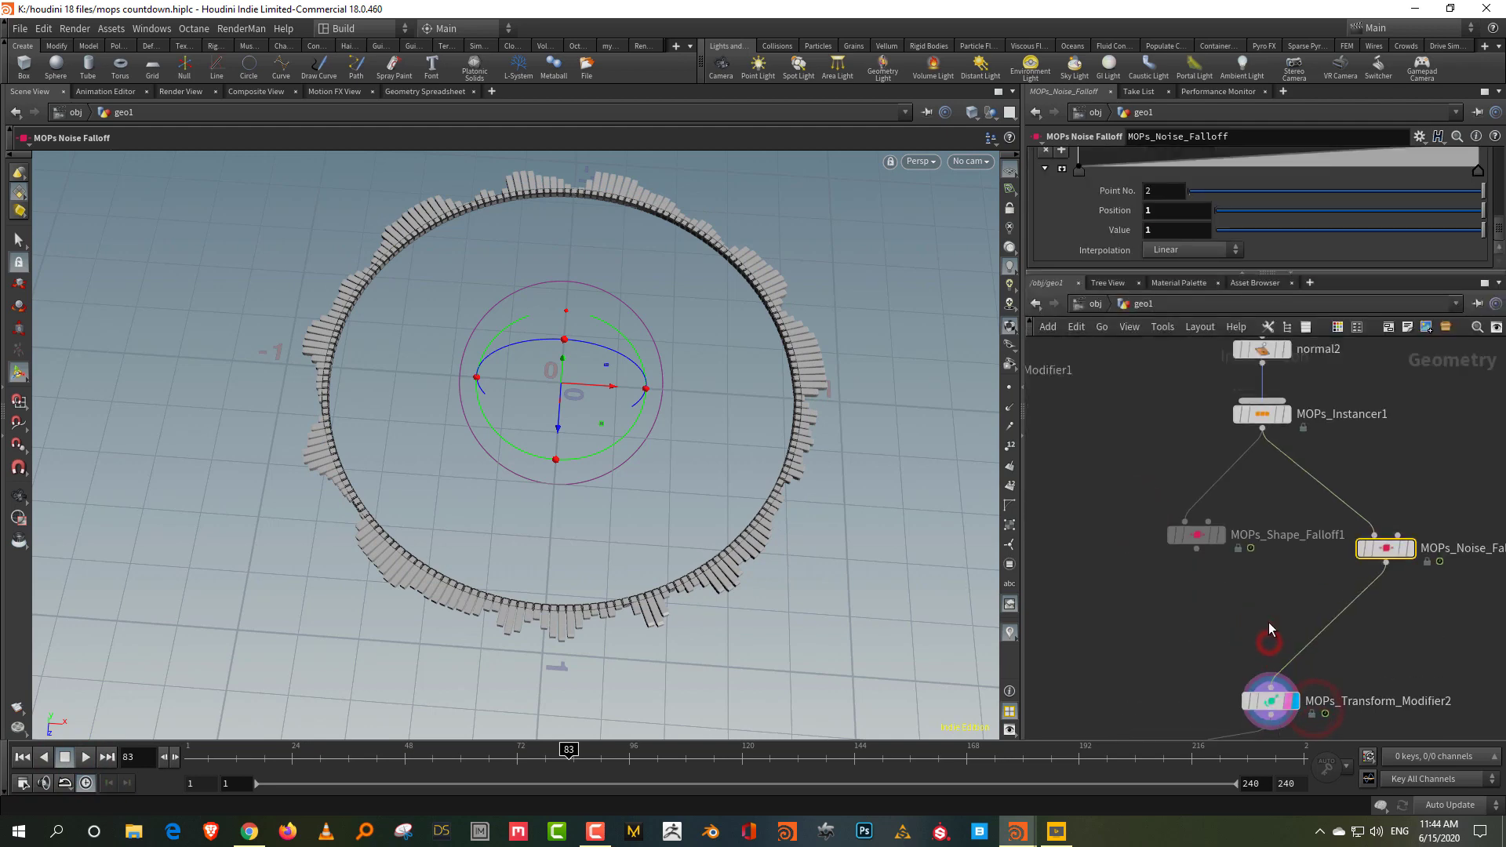
pyautogui.write('combine')
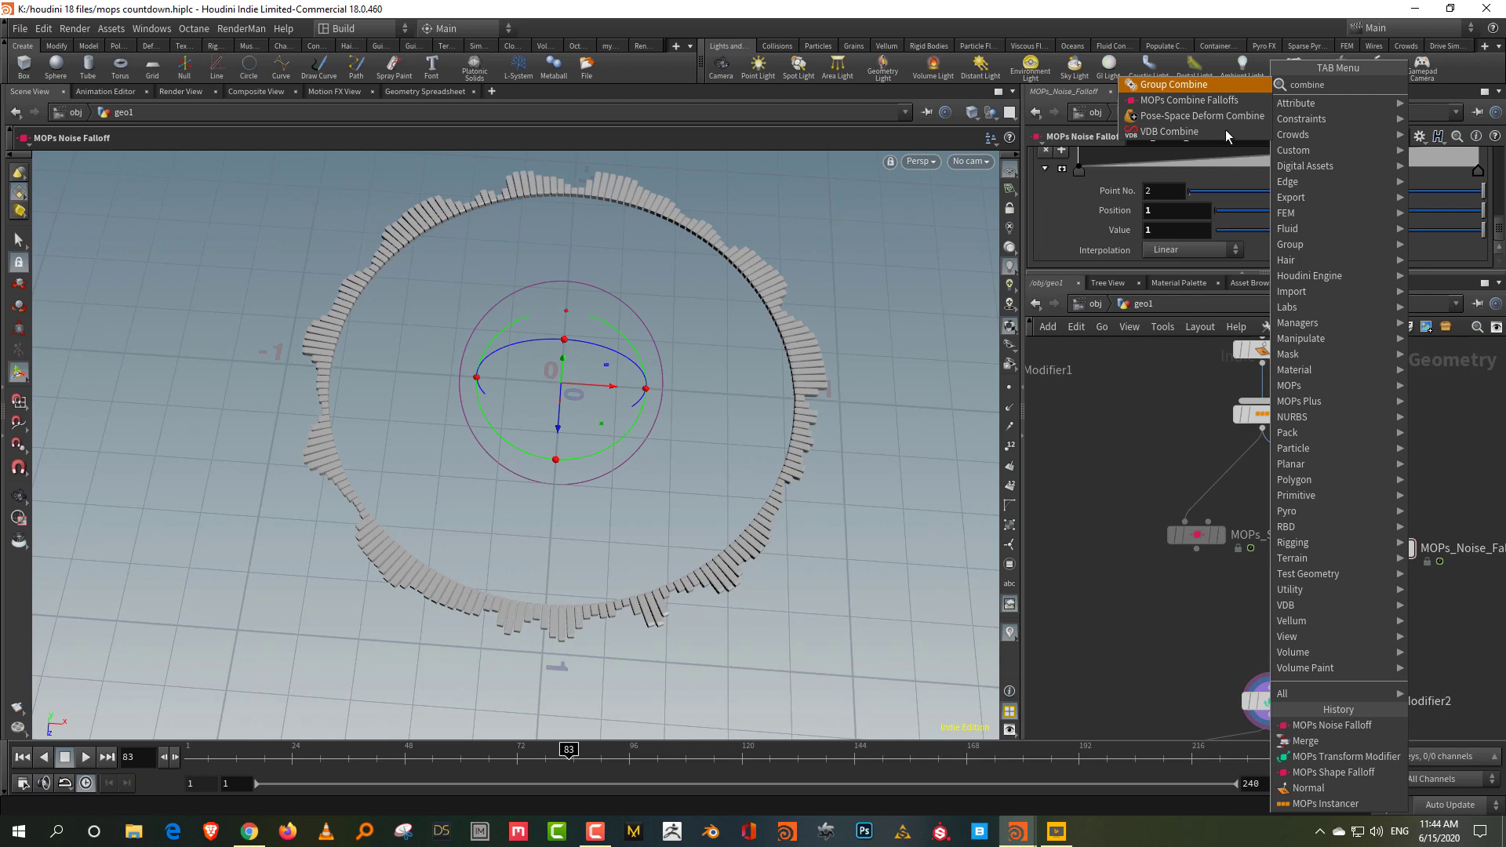
pyautogui.click(1189, 100)
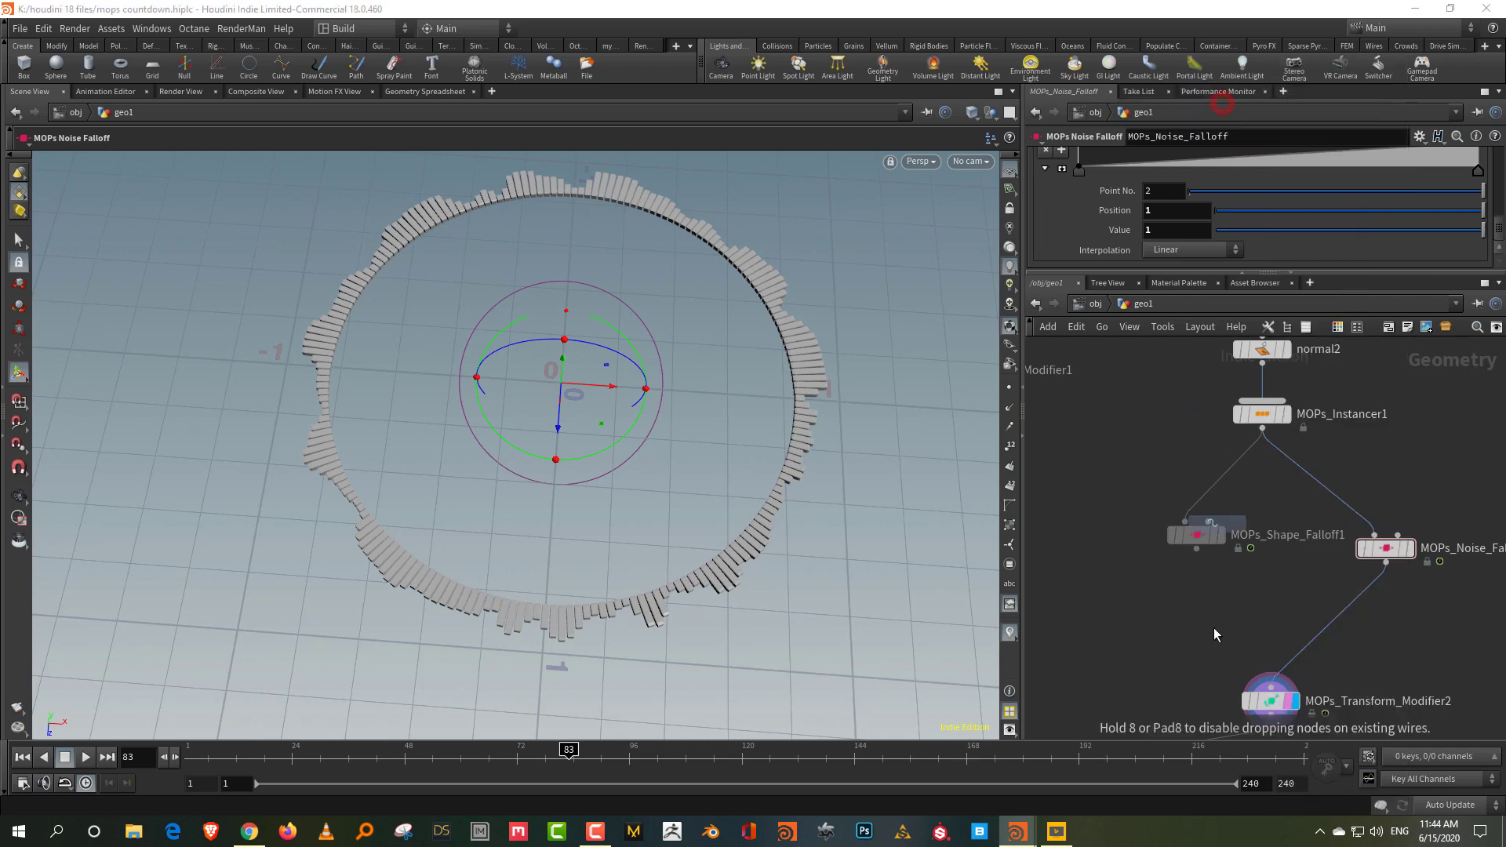
pyautogui.click(1230, 643)
# - Wire MOPs_Shape_Falloff1 and the noise falloff into MOPs_Combine_Falloffs, and its output into MOPs_Transform_Modifier2
pyautogui.click(1196, 547)
pyautogui.click(1219, 631)
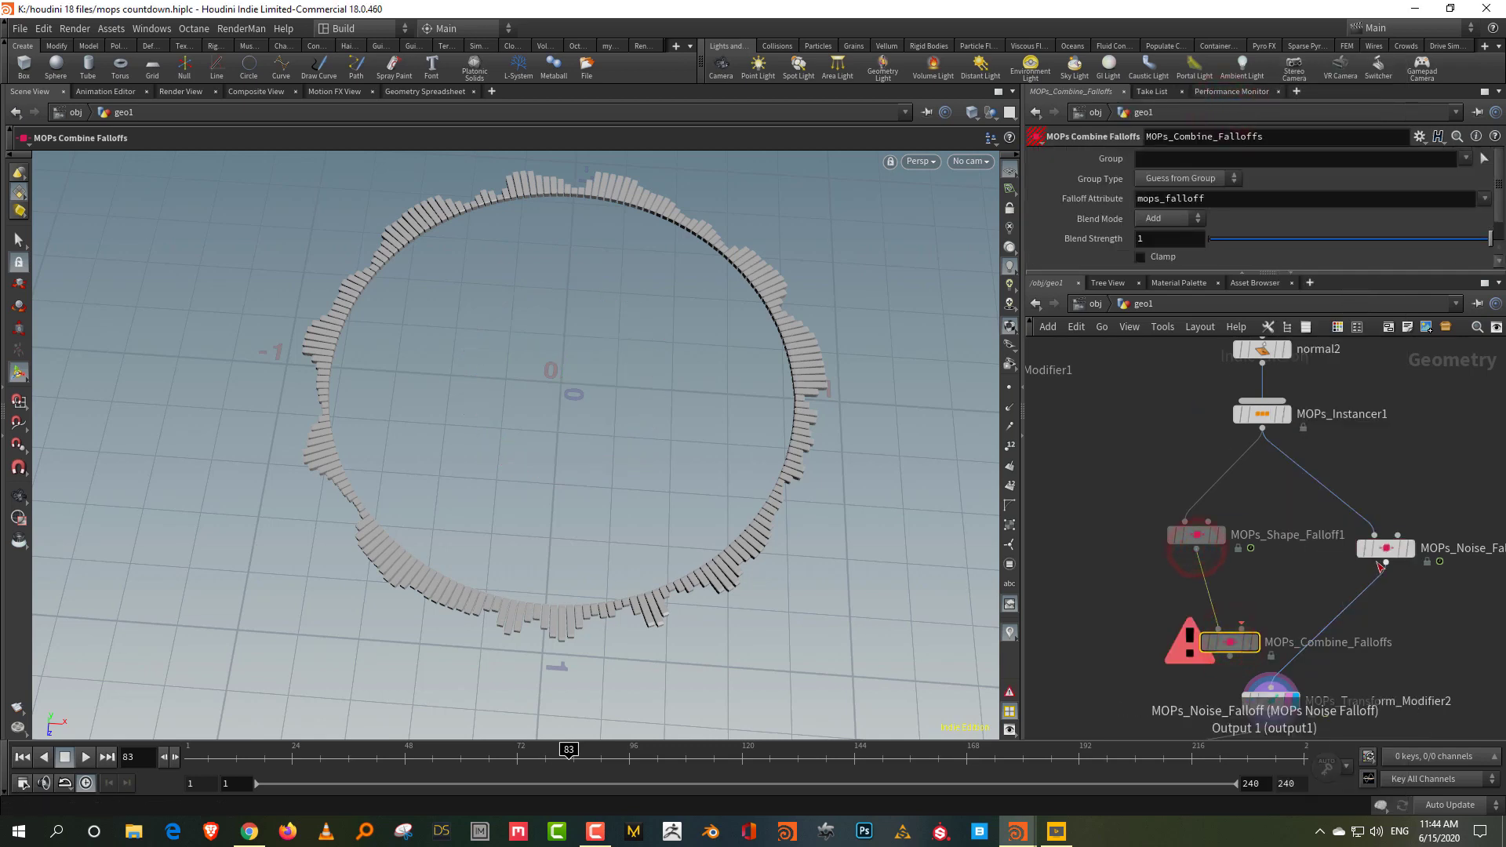
pyautogui.click(1387, 562)
pyautogui.click(1242, 631)
pyautogui.click(1230, 657)
pyautogui.click(1271, 681)
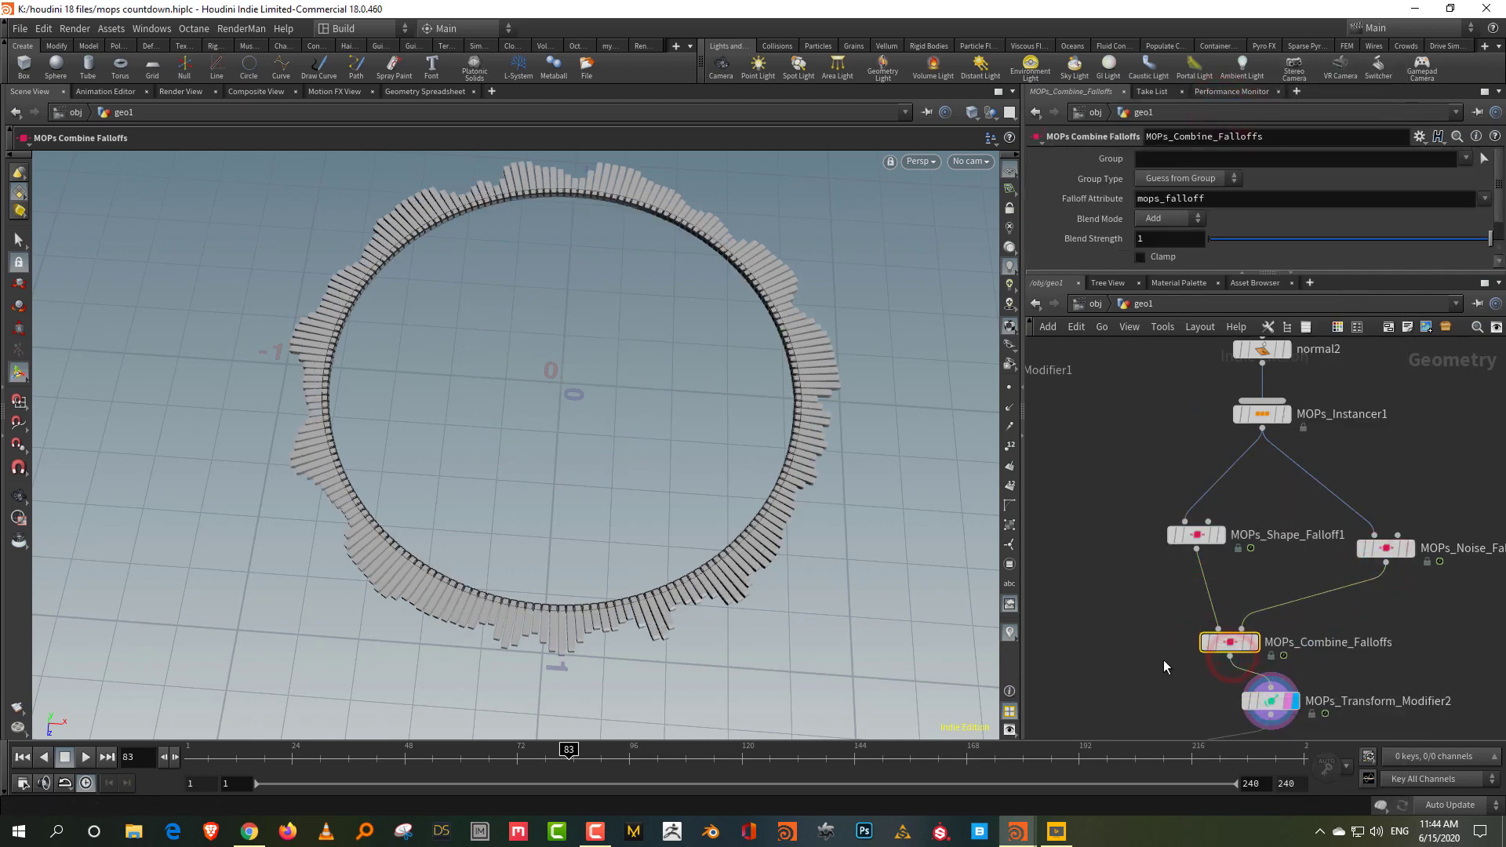
# - Set the combined falloffs' blend mode to Multiply and play the ring animation, stopping at frame 106
pyautogui.click(1177, 216)
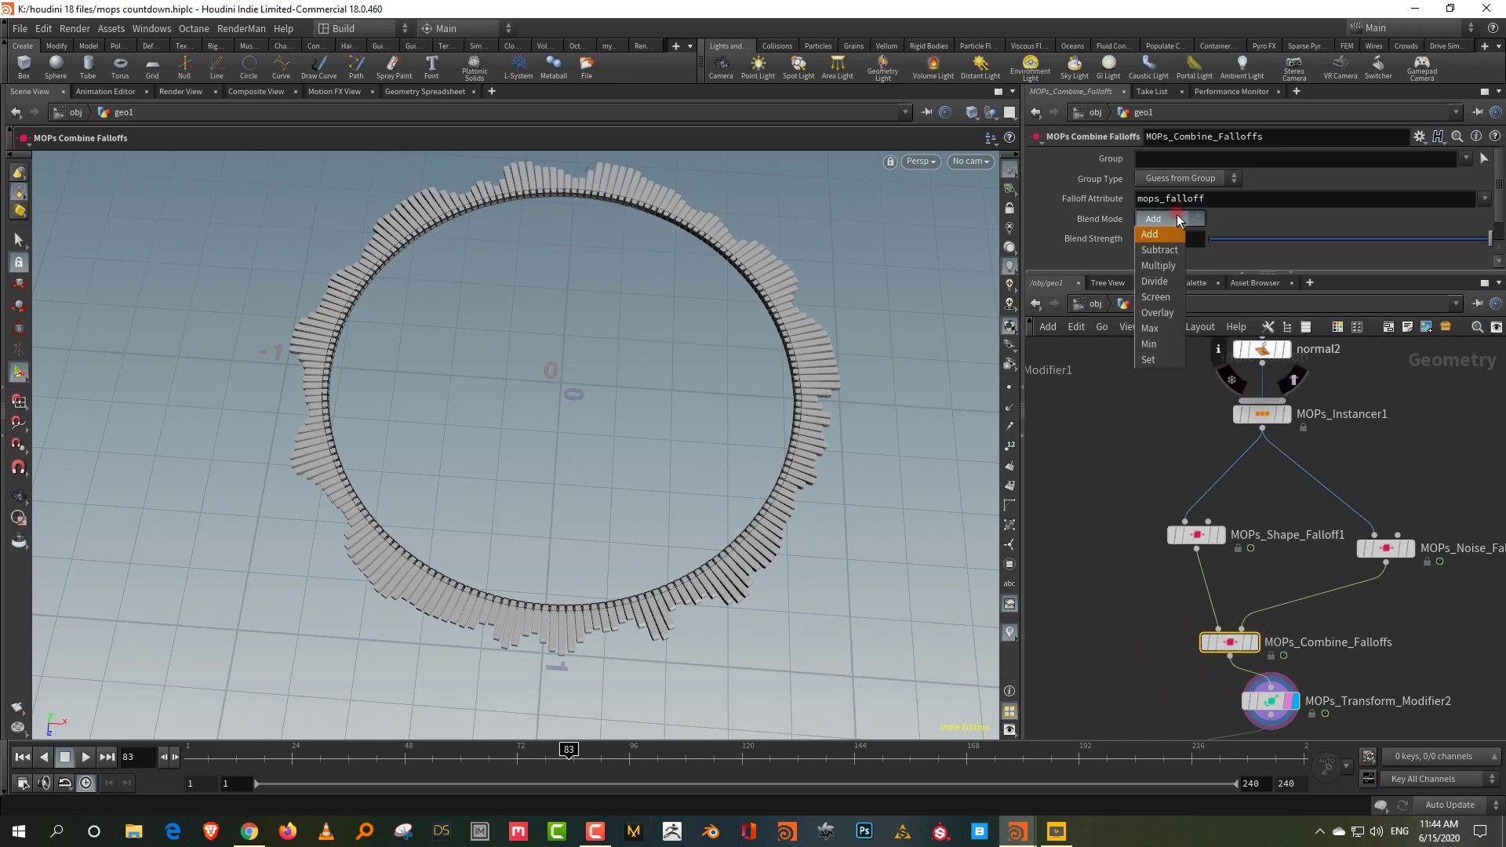
pyautogui.click(1166, 260)
pyautogui.click(1106, 464)
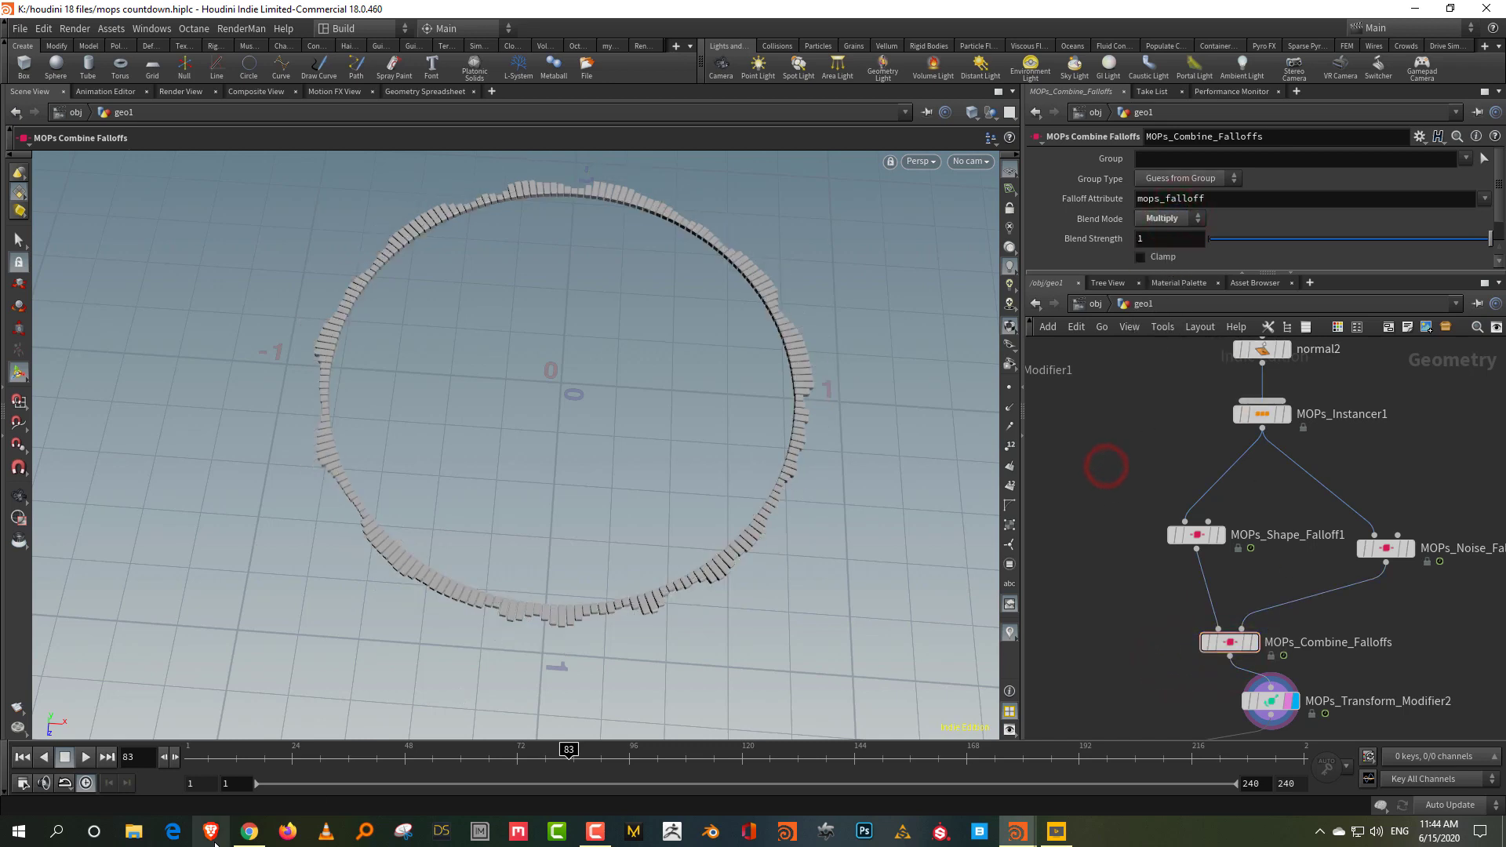
pyautogui.moveTo(233, 760); pyautogui.dragTo(91, 760)
pyautogui.click(81, 758)
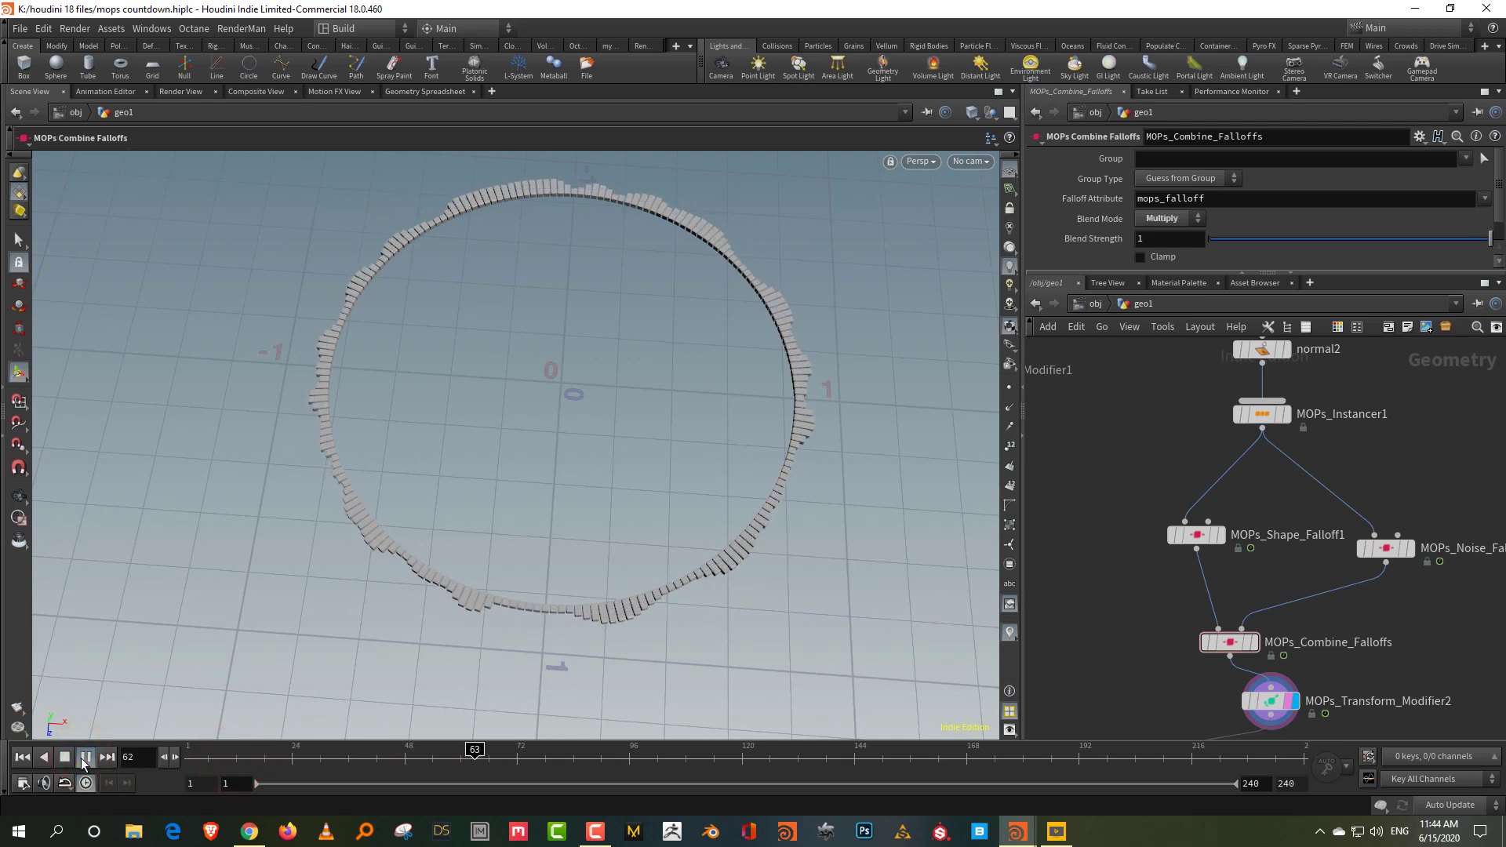
pyautogui.click(85, 758)
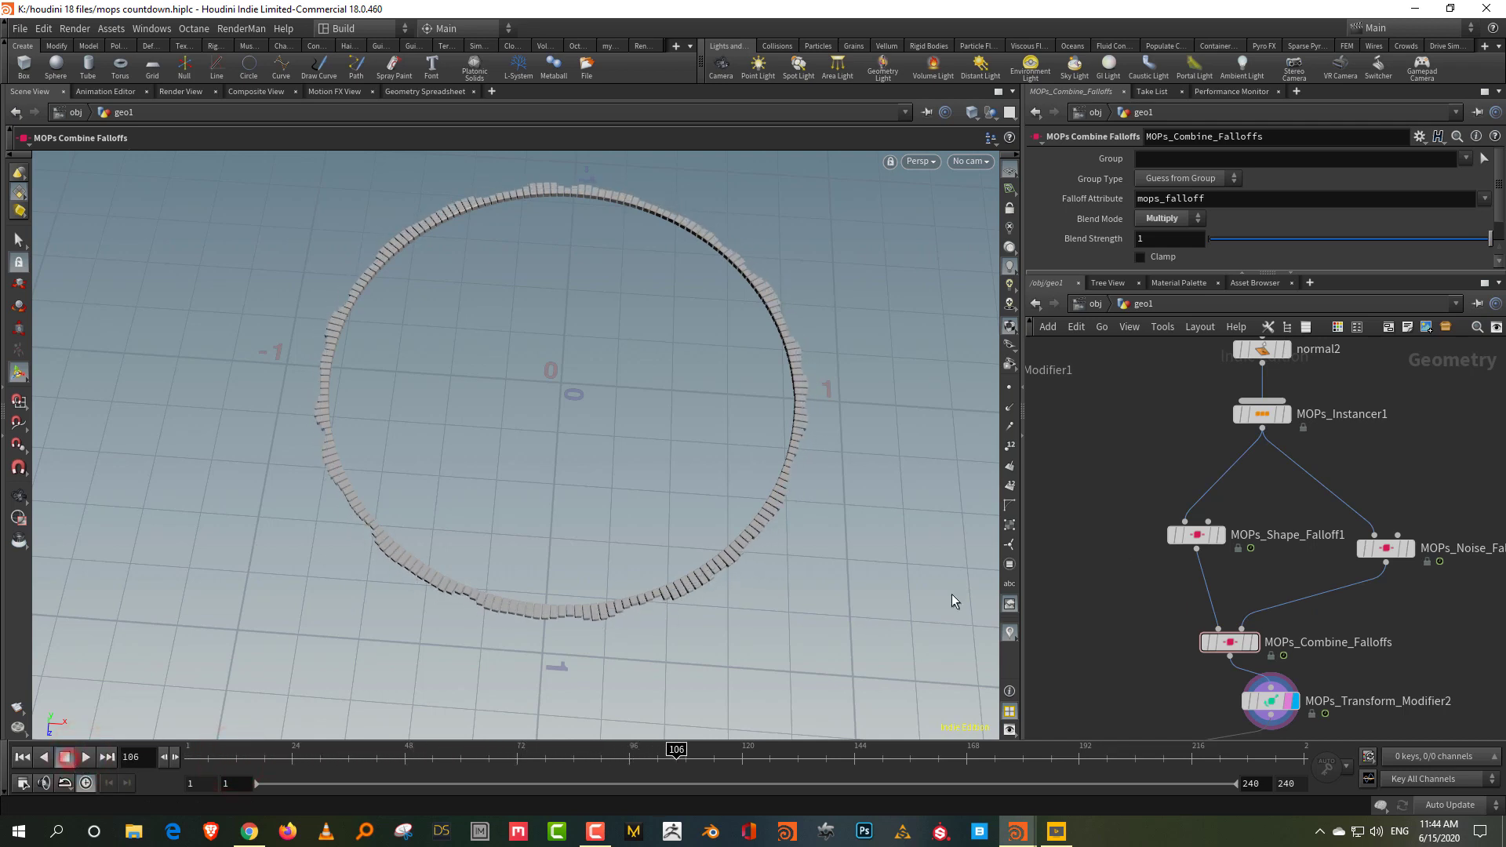
# - Set the Z scale of MOPs_Transform_Modifier2 to 10 and replay the ring animation, stopping at frame 88
pyautogui.moveTo(1131, 579); pyautogui.dragTo(1262, 434)
pyautogui.scroll(5, 1307, 212)
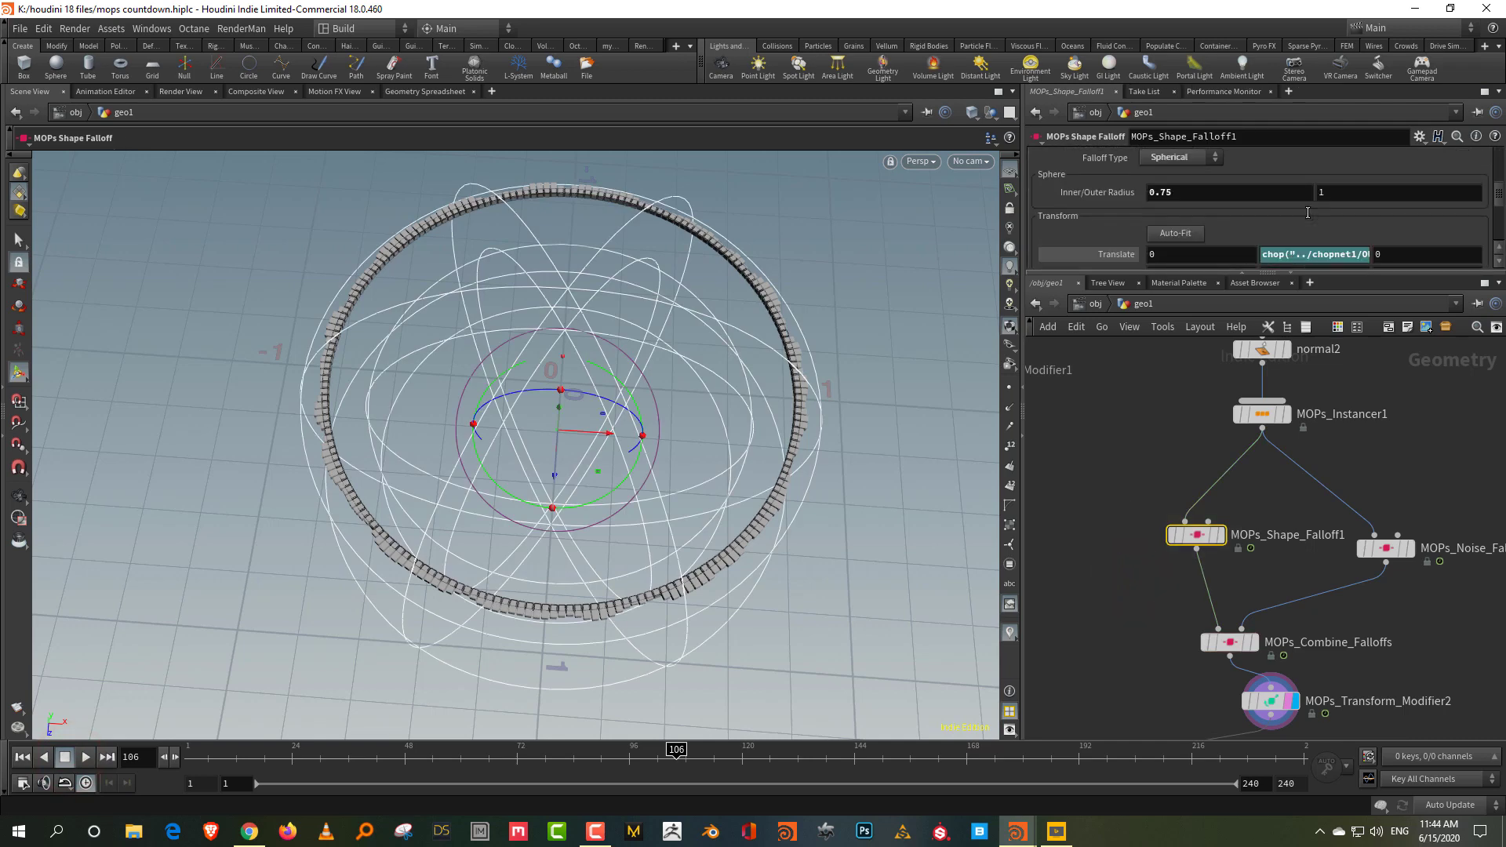
pyautogui.scroll(2, 1241, 261)
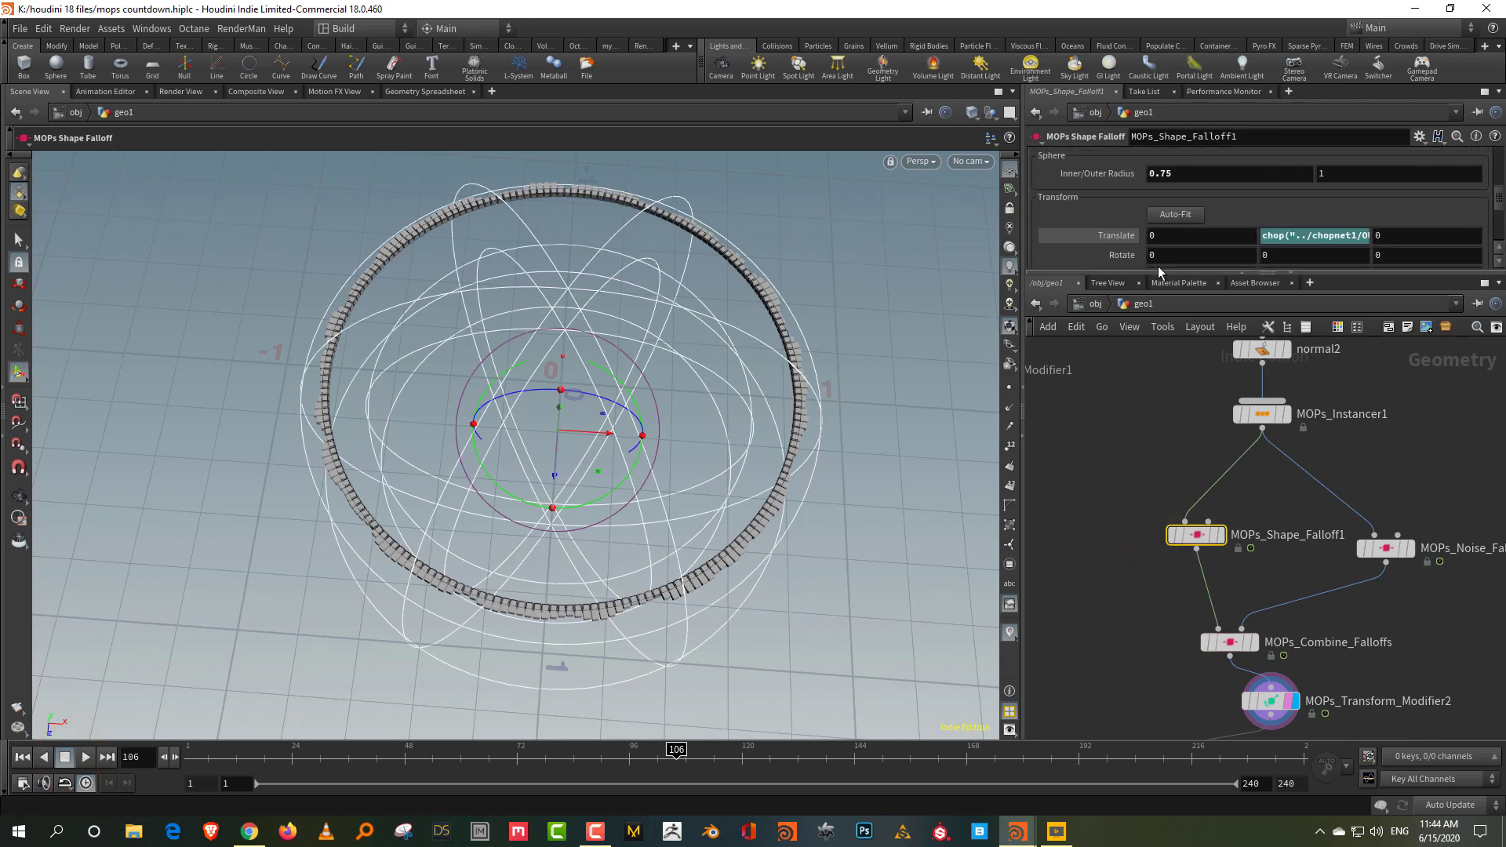
pyautogui.click(1269, 700)
pyautogui.scroll(-3, 1326, 215)
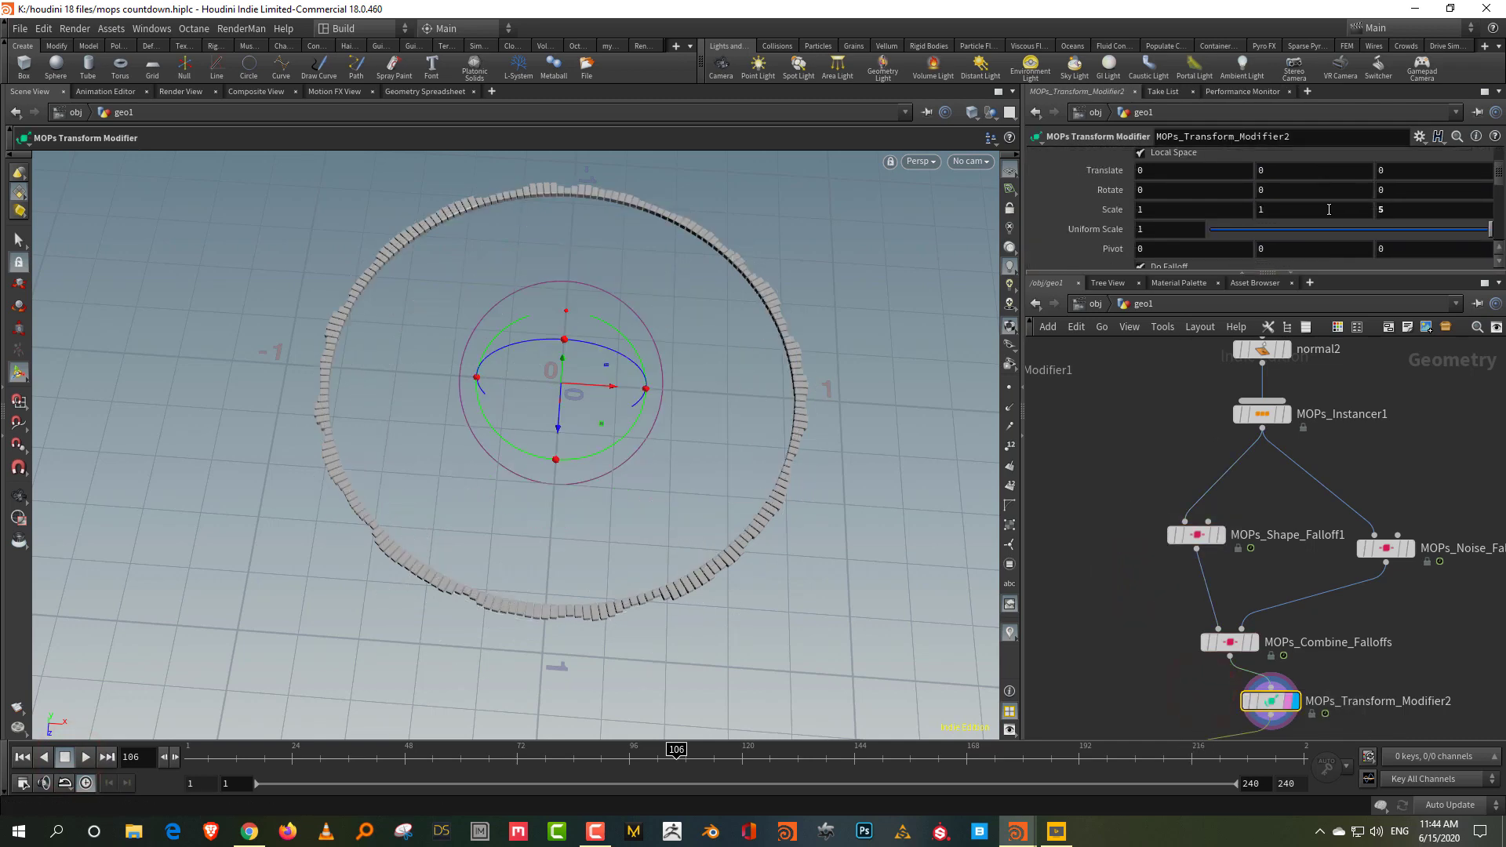
pyautogui.write('0')
pyautogui.press('Return')
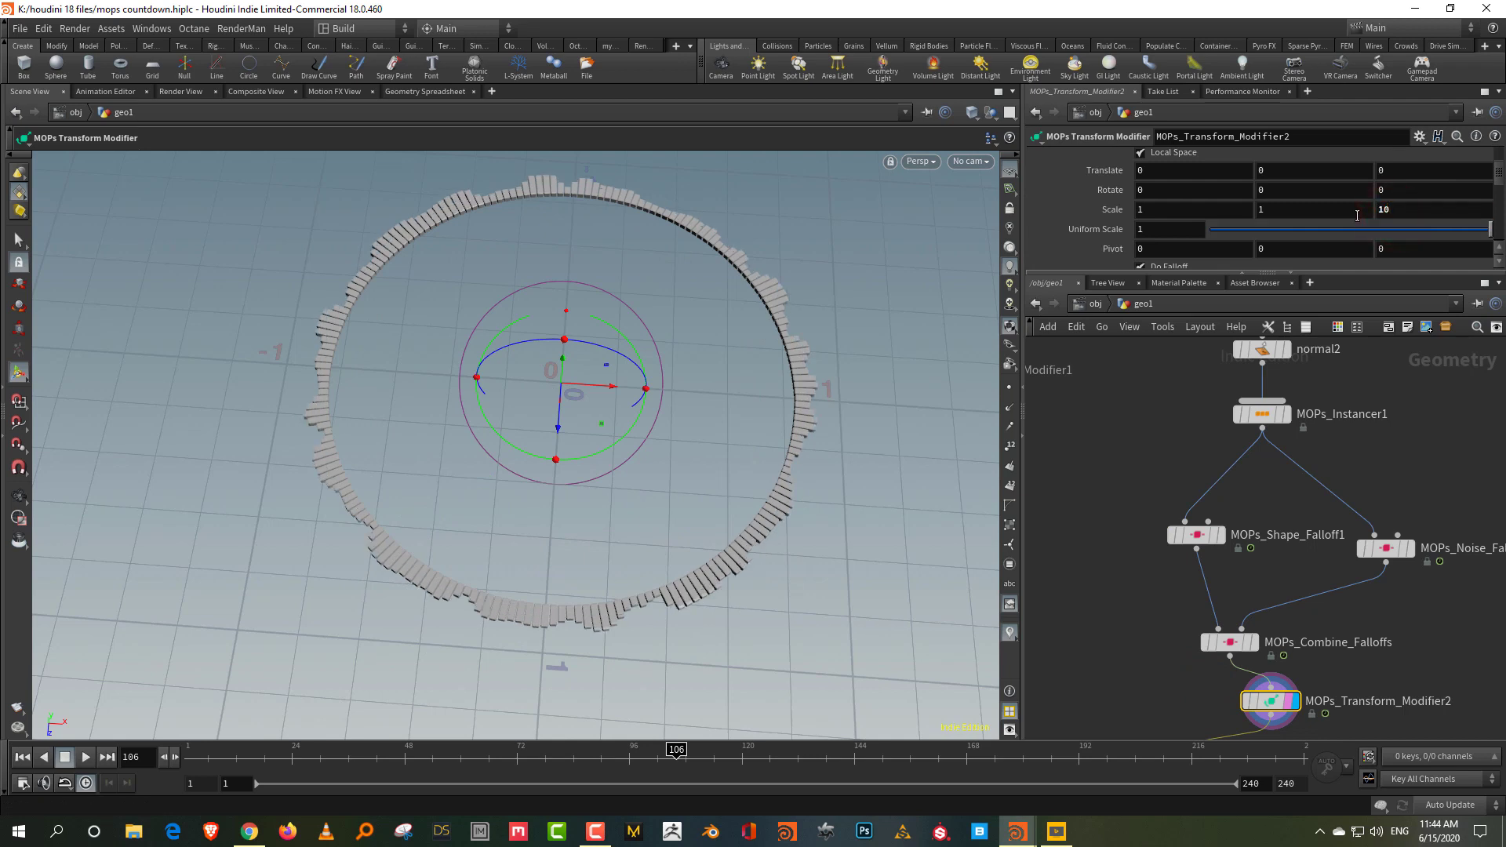
pyautogui.moveTo(275, 762); pyautogui.dragTo(107, 763)
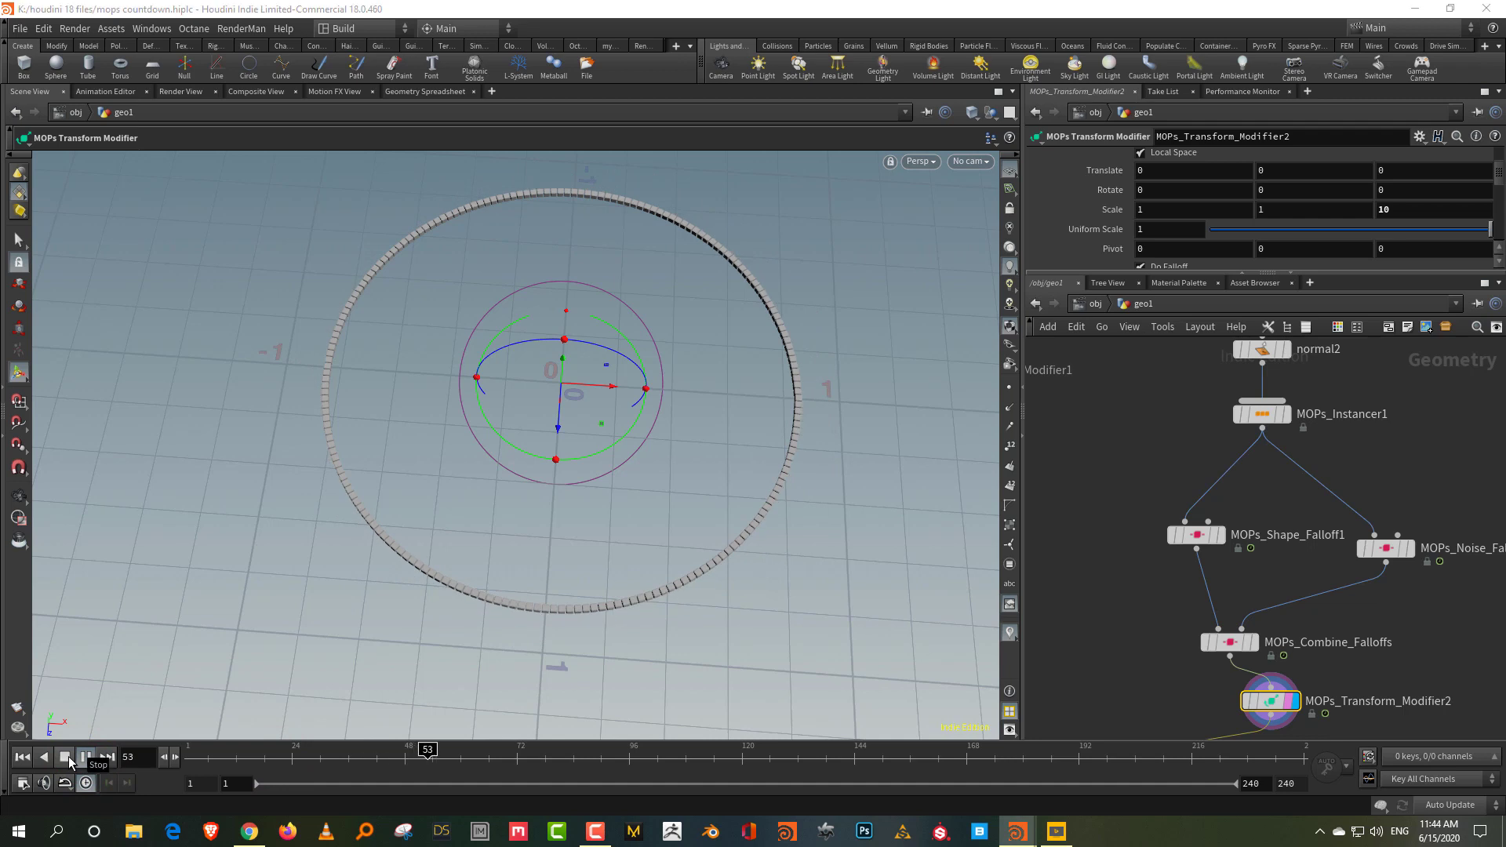
pyautogui.click(70, 758)
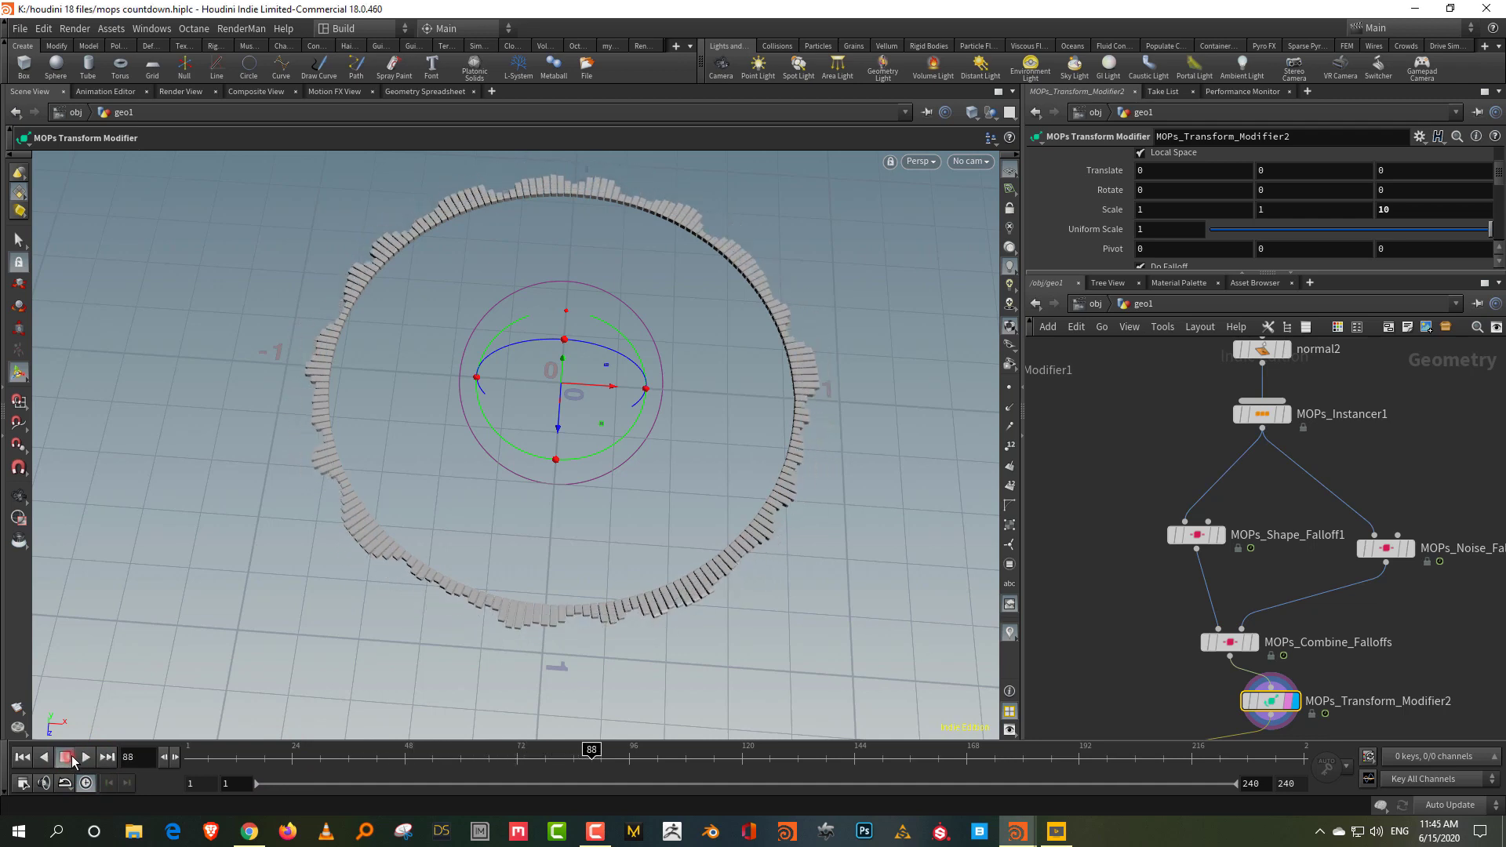
# - Try raising the remap Input Min of MOPs_Noise_Falloff to about 0.512
pyautogui.click(1442, 567)
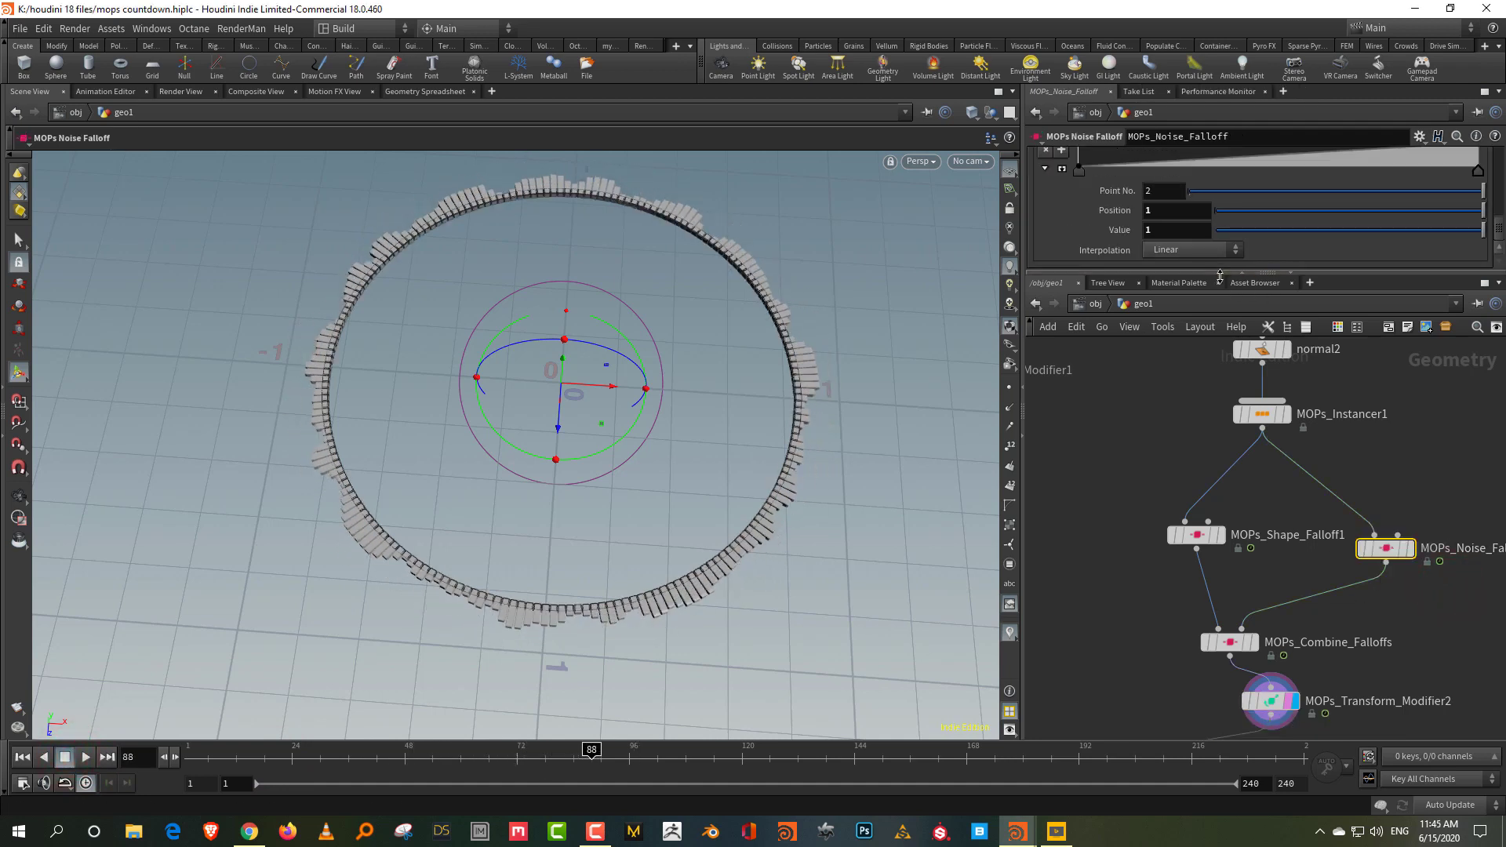
pyautogui.moveTo(1220, 272); pyautogui.dragTo(1220, 506)
pyautogui.scroll(3, 1190, 381)
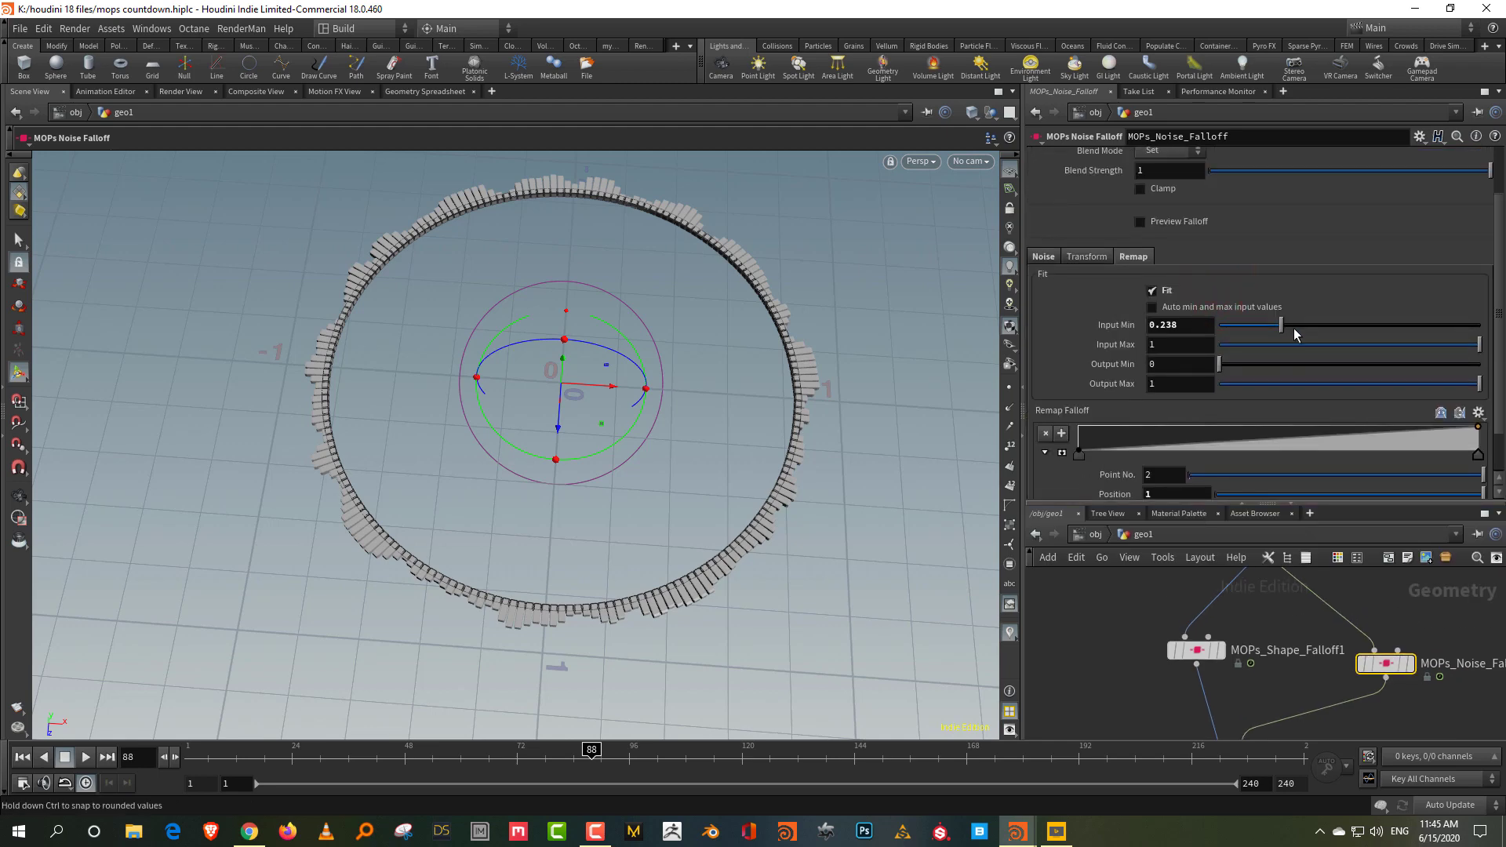
pyautogui.moveTo(1307, 328); pyautogui.dragTo(1355, 332)
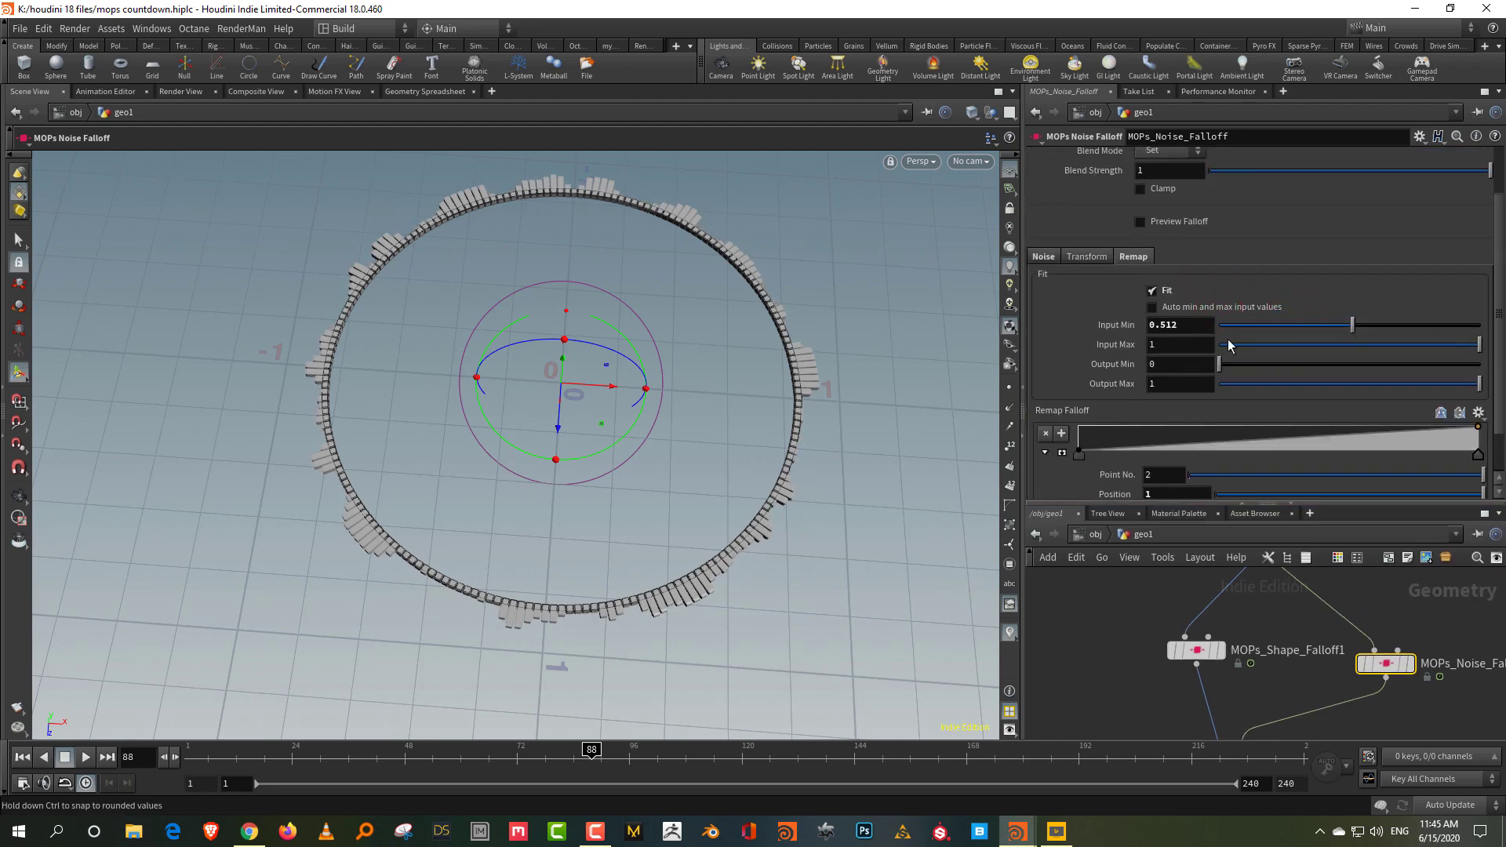
# - Set the noise octaves of MOPs_Noise_Falloff to 4 and scrub the ring animation to frame 85
pyautogui.click(1045, 256)
pyautogui.scroll(-1, 1105, 360)
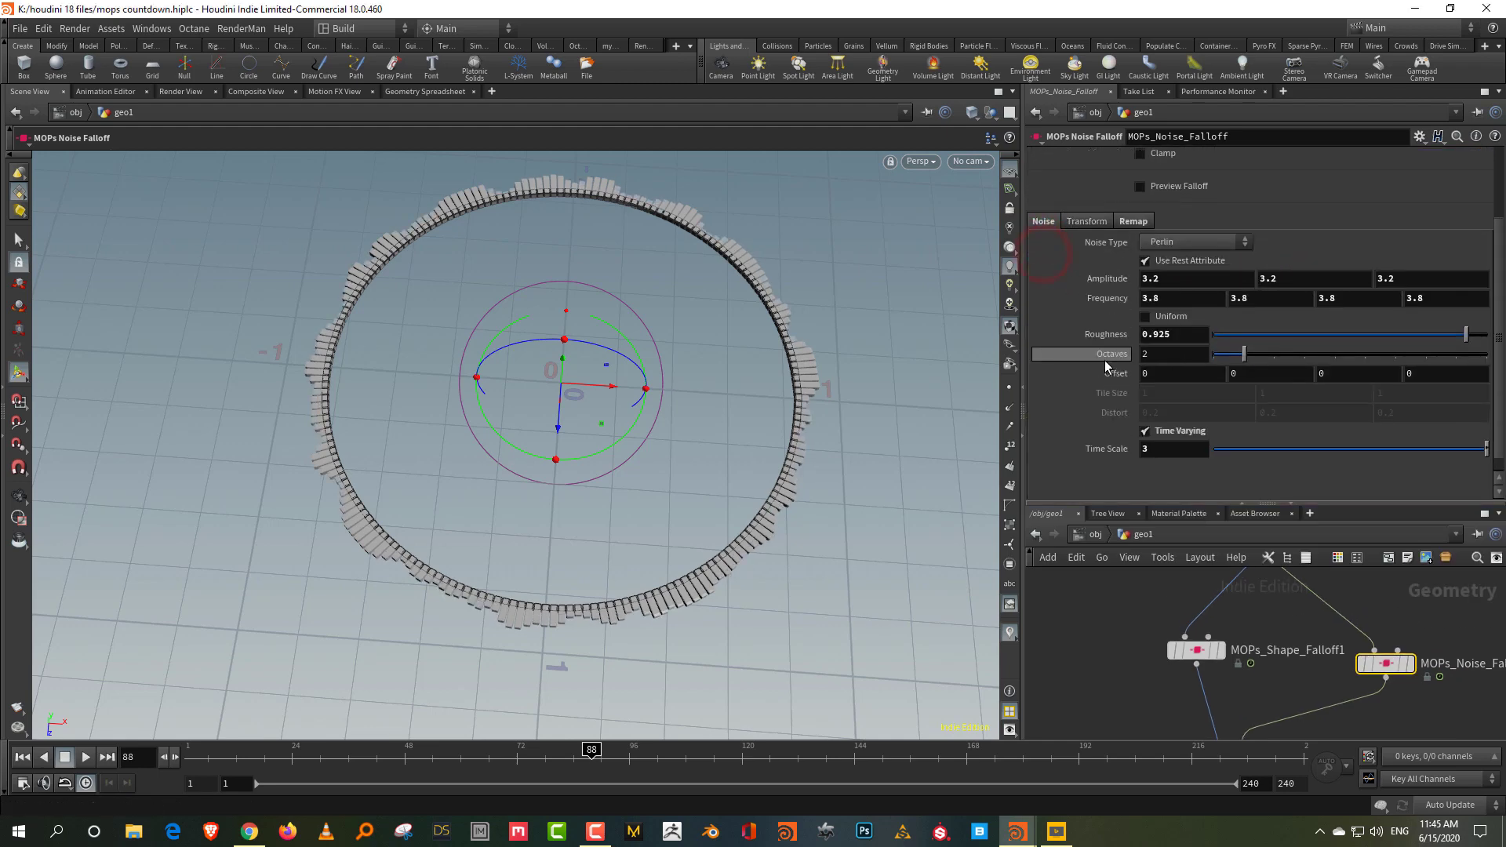
pyautogui.moveTo(1259, 352); pyautogui.dragTo(1309, 351)
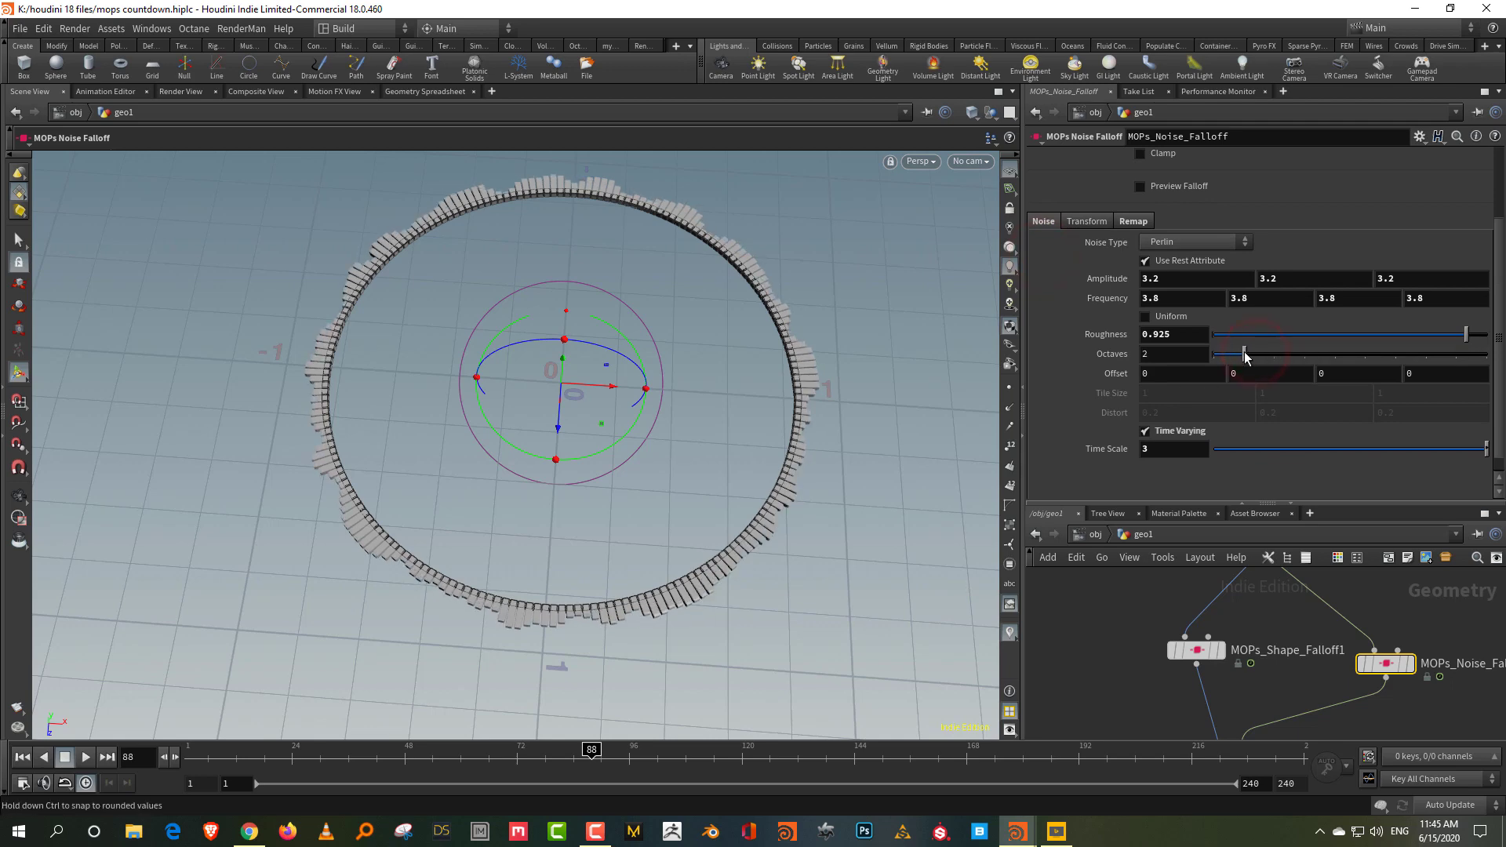
pyautogui.click(486, 756)
pyautogui.moveTo(487, 756); pyautogui.dragTo(579, 756)
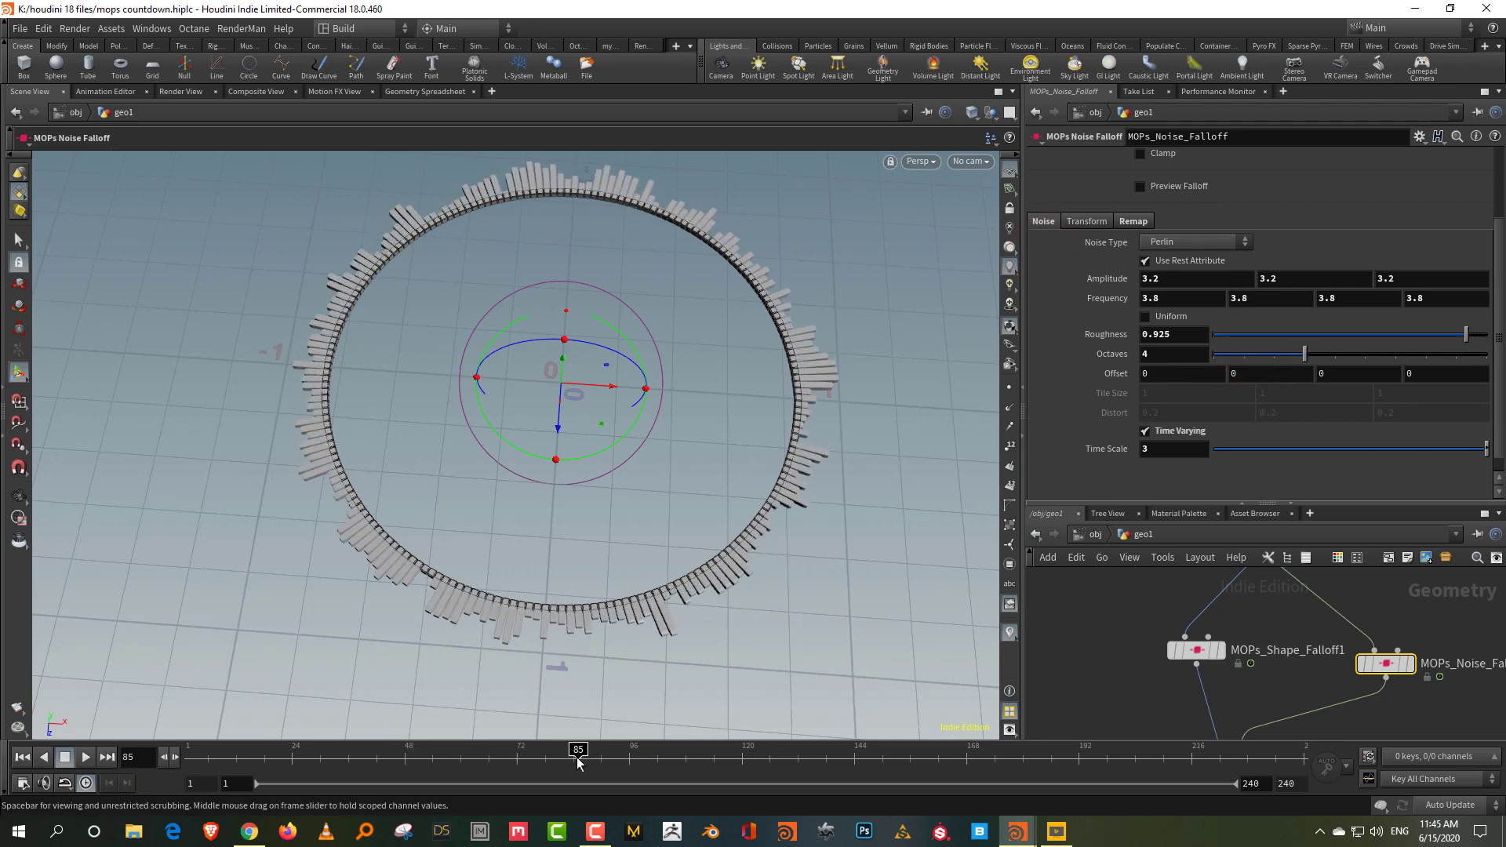
# - Copy the color1 node, insert the duplicate between MOPs_Transform_Modifier2 and merge2, and display its result
pyautogui.moveTo(1191, 424); pyautogui.dragTo(1190, 287)
pyautogui.scroll(-2, 1239, 484)
pyautogui.moveTo(1136, 621); pyautogui.dragTo(1207, 524, button='middle')
pyautogui.moveTo(1181, 484); pyautogui.dragTo(1084, 545)
pyautogui.hotkey('ctrl', 'c')
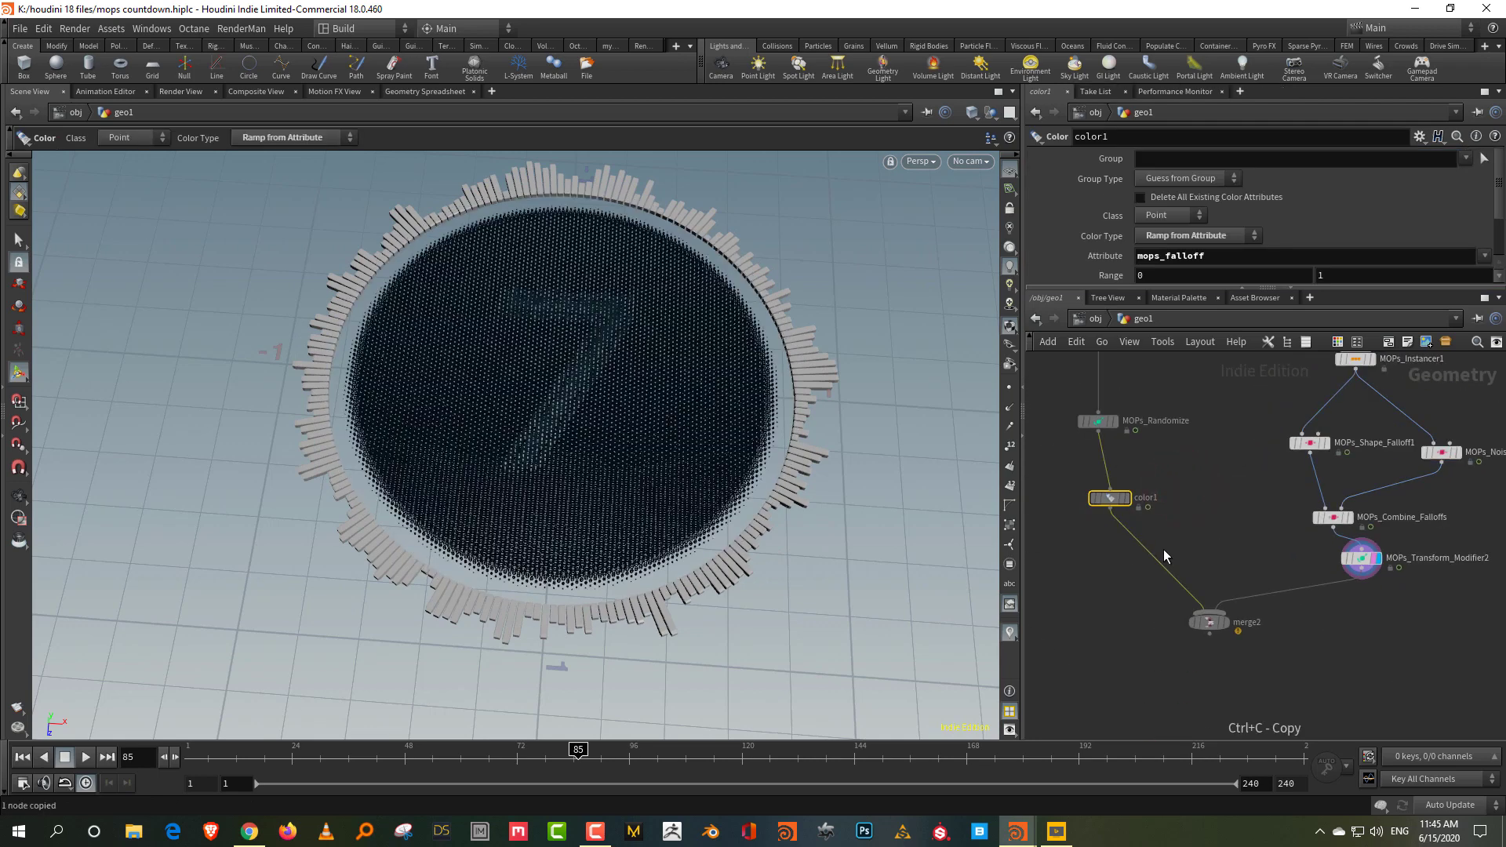
pyautogui.hotkey('ctrl', 'v')
pyautogui.click(1234, 582)
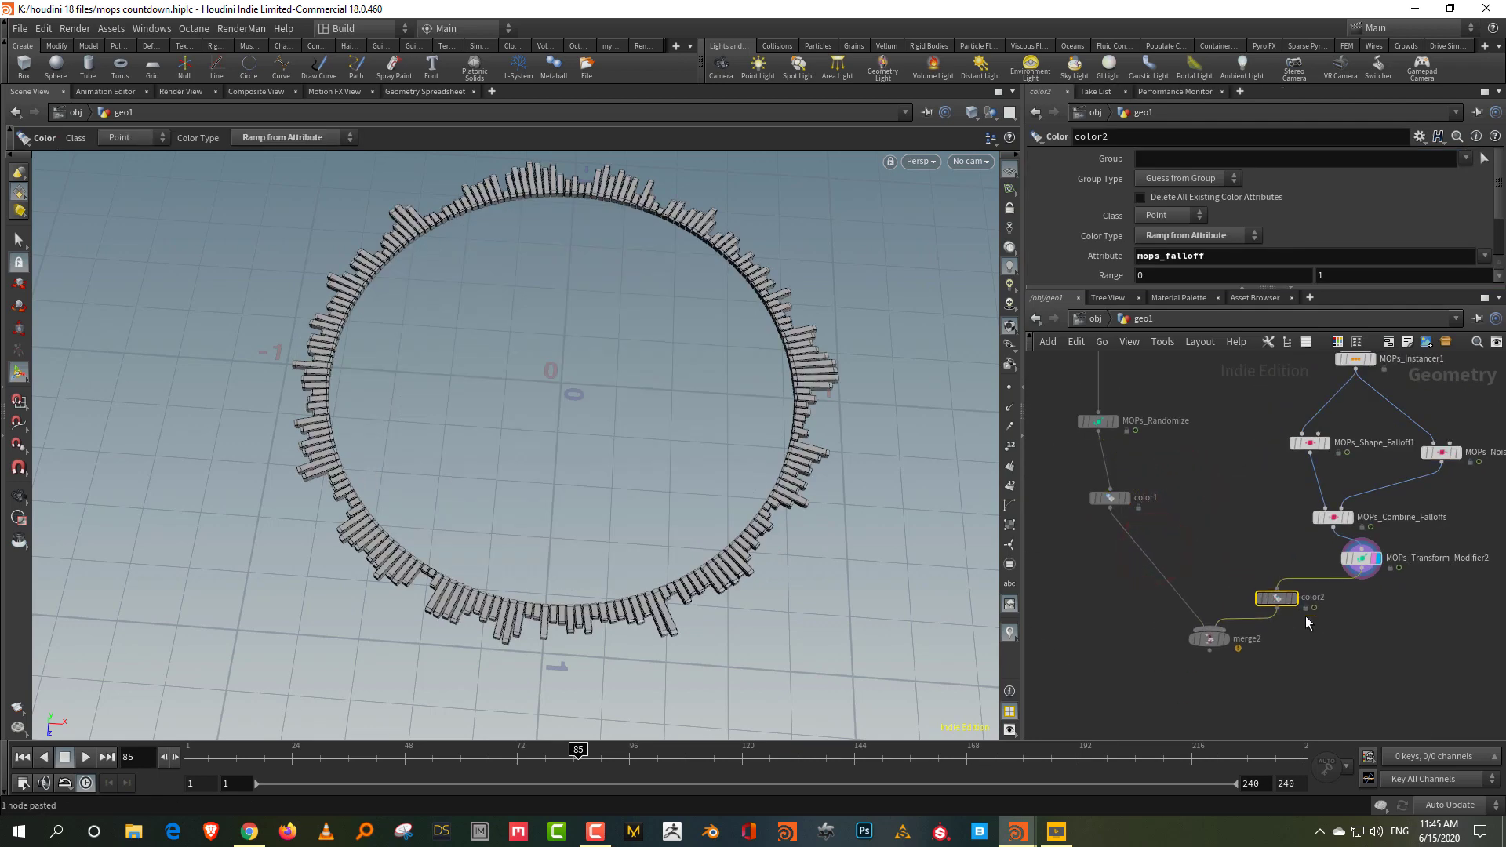
pyautogui.scroll(2, 1305, 615)
pyautogui.click(1288, 589)
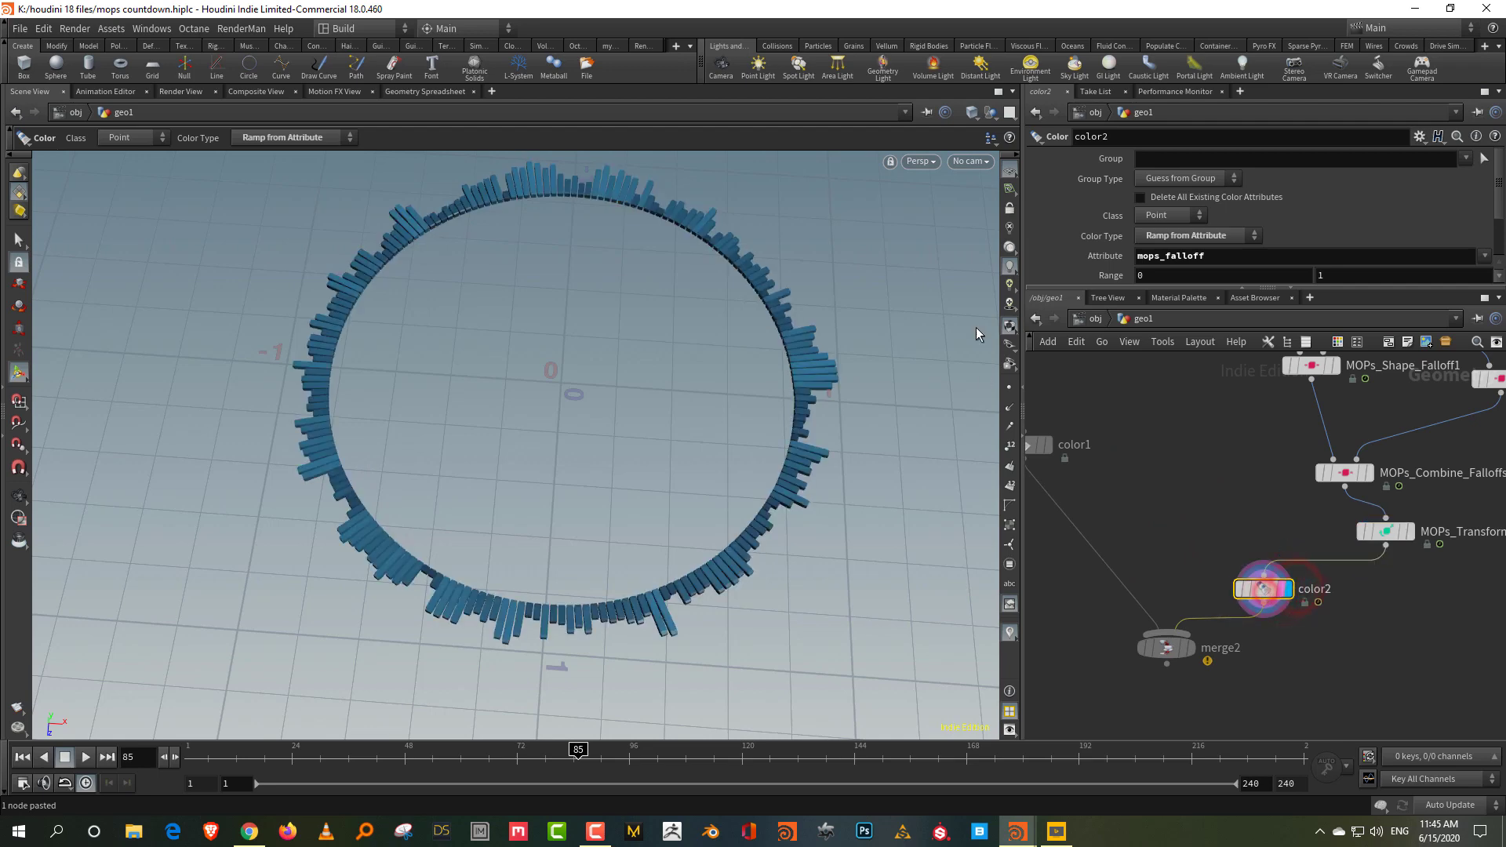
# - Change the end colour of color2's attribute ramp to magenta with a hue of 300
pyautogui.moveTo(1113, 285); pyautogui.dragTo(1113, 471)
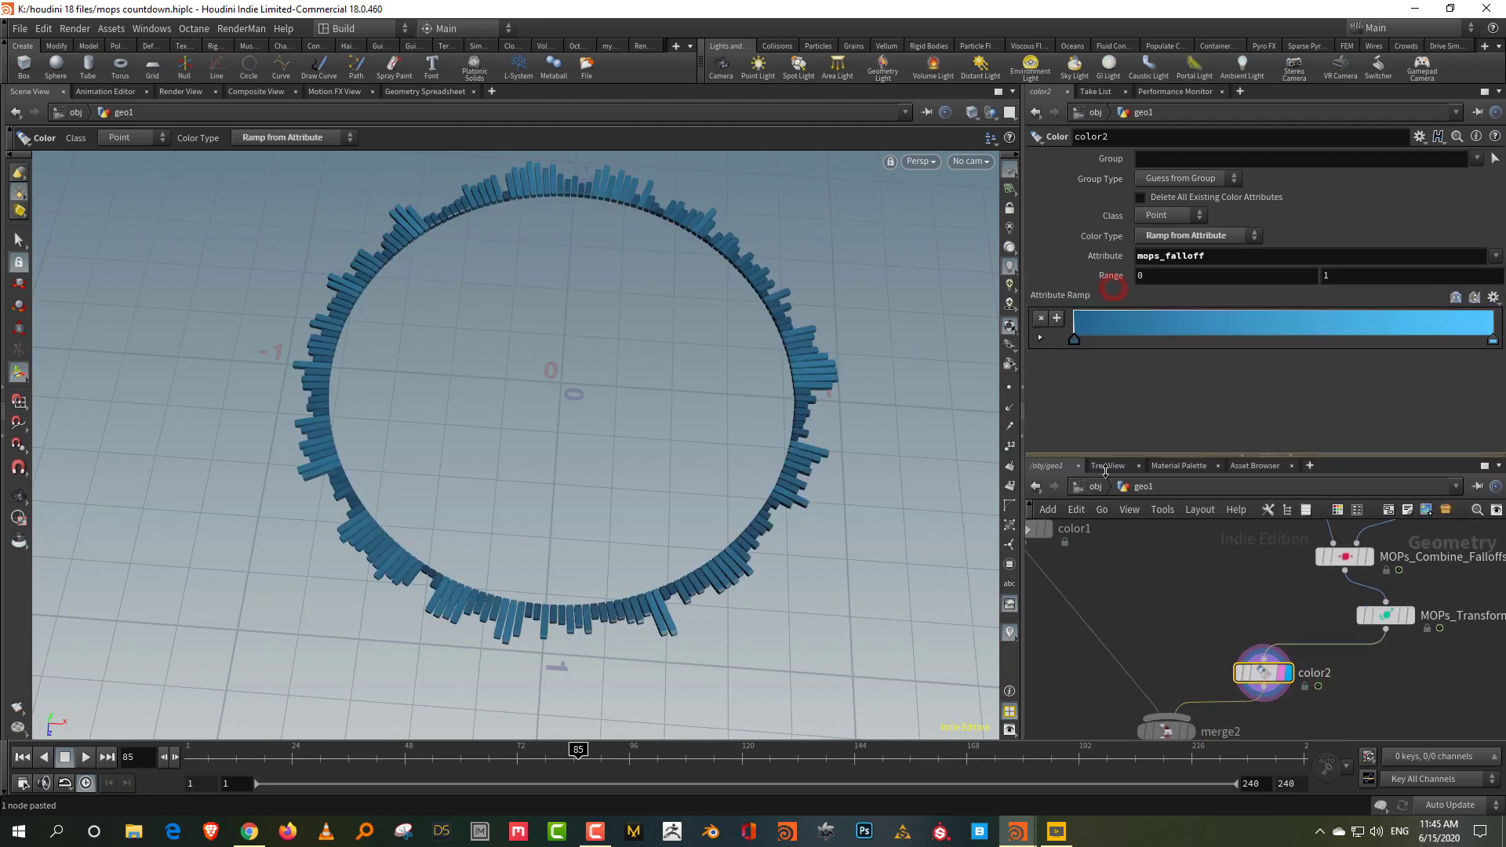
pyautogui.doubleClick(1492, 343)
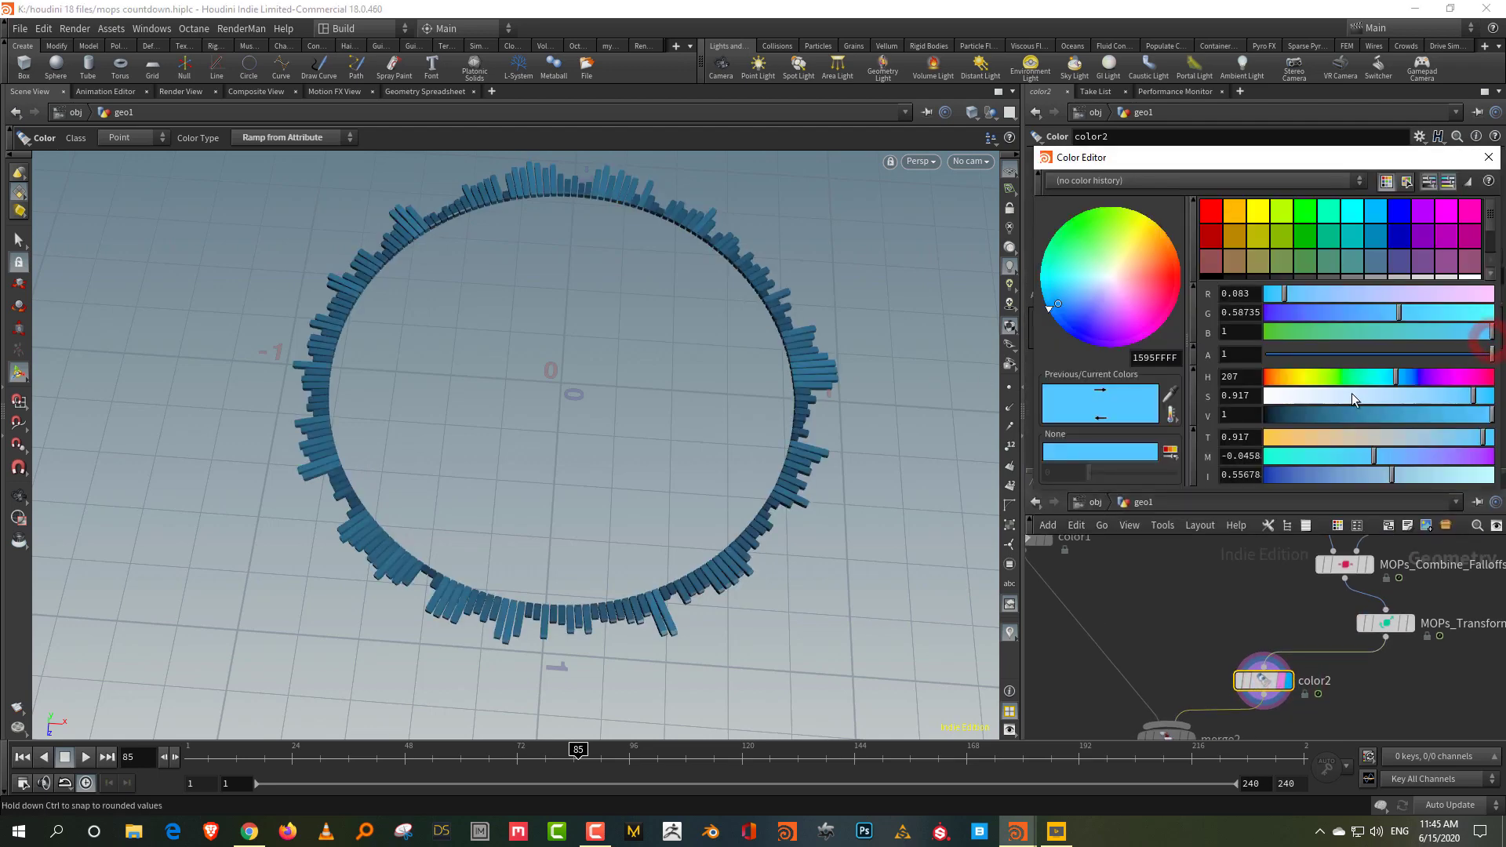
pyautogui.click(1455, 382)
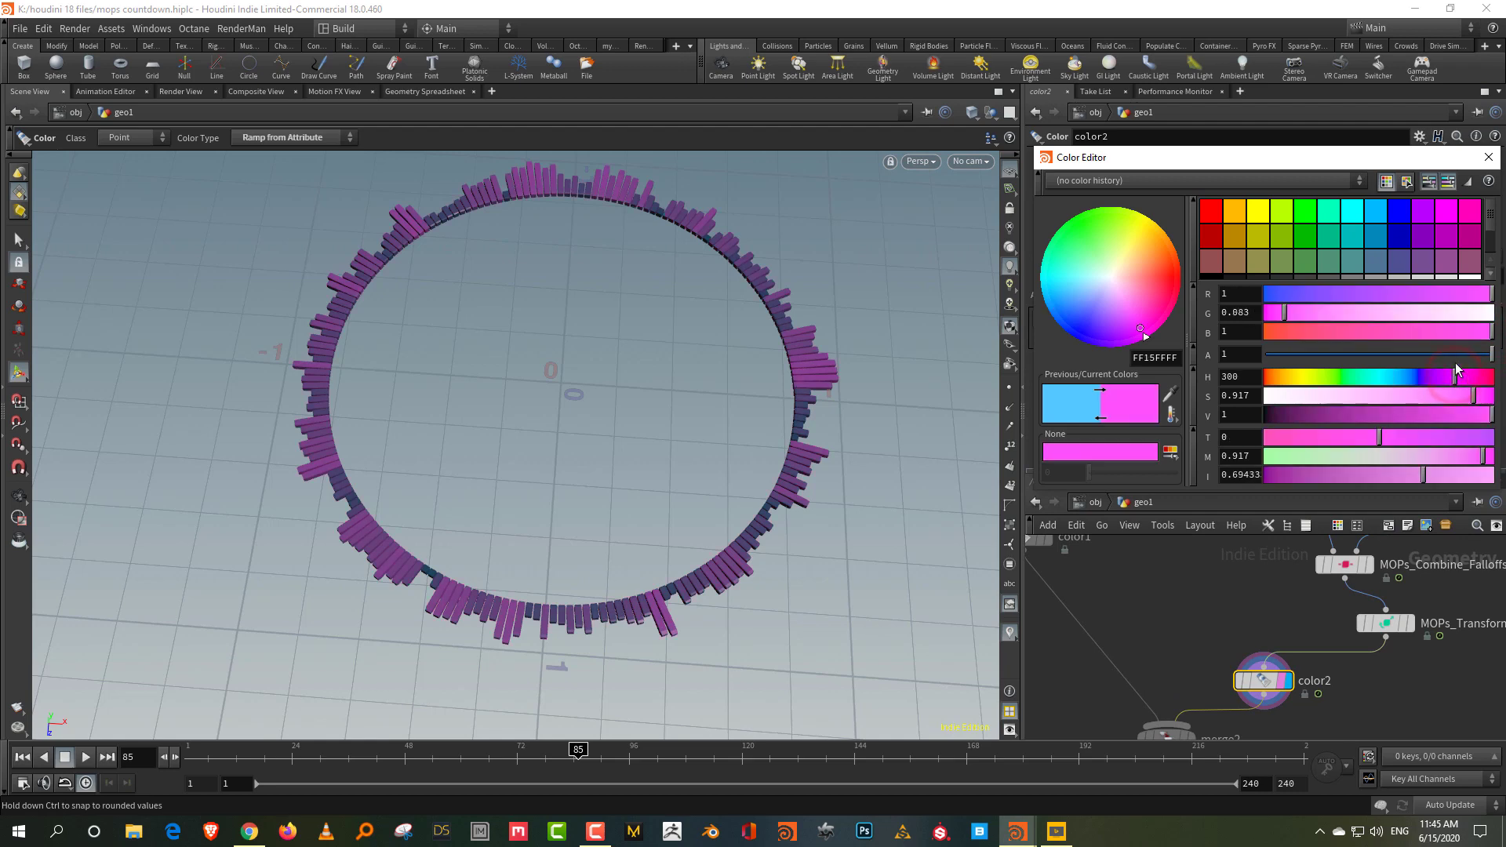
pyautogui.click(1488, 157)
# - Narrow color2's ramp transition to span about one third to one half of the ramp, and play the ring to frame 109
pyautogui.moveTo(1074, 340); pyautogui.dragTo(1216, 339)
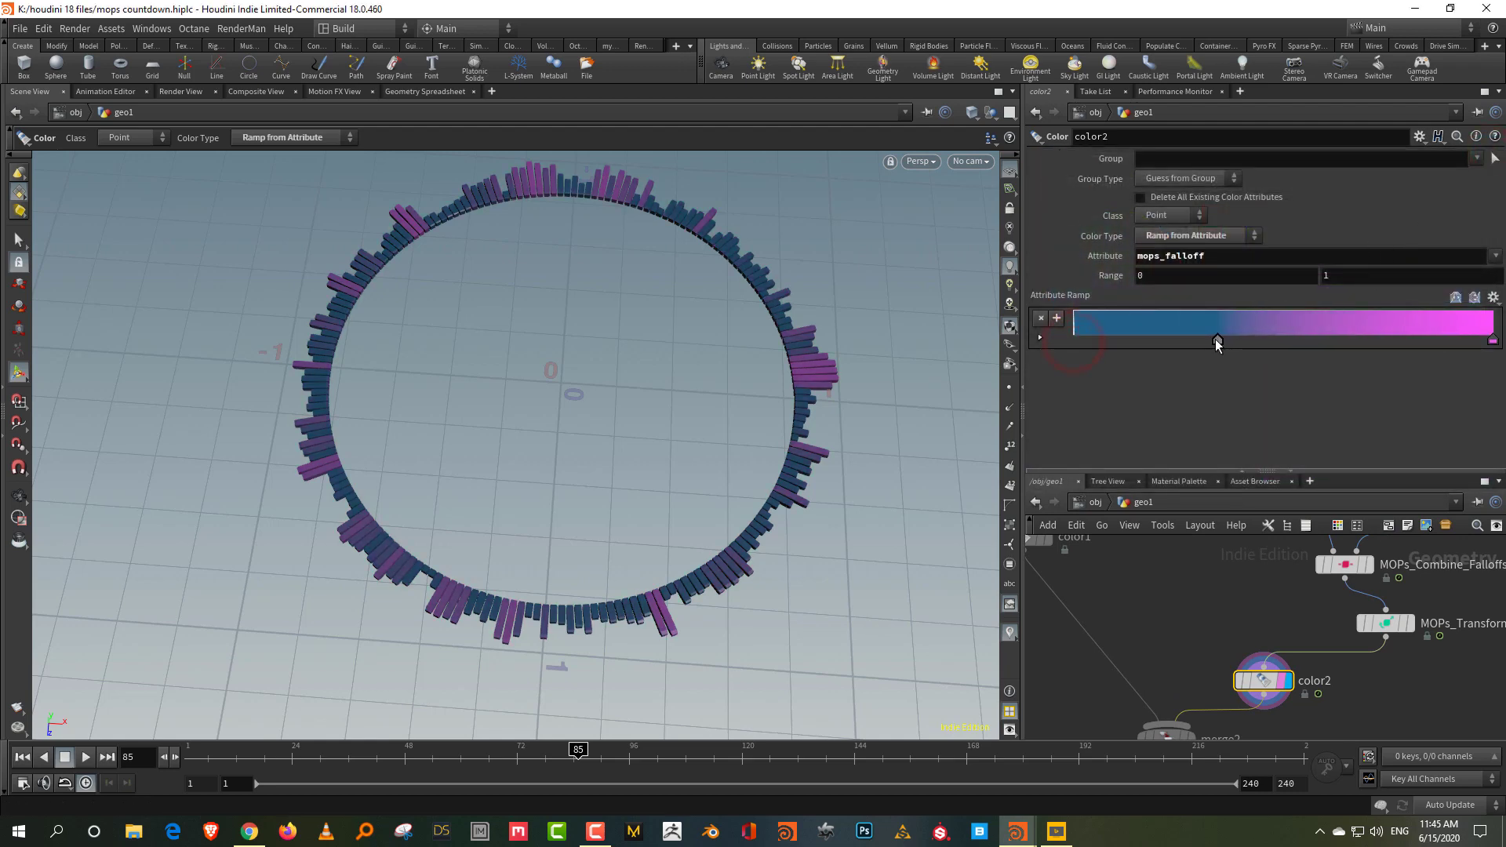
pyautogui.moveTo(1438, 344); pyautogui.dragTo(1306, 346)
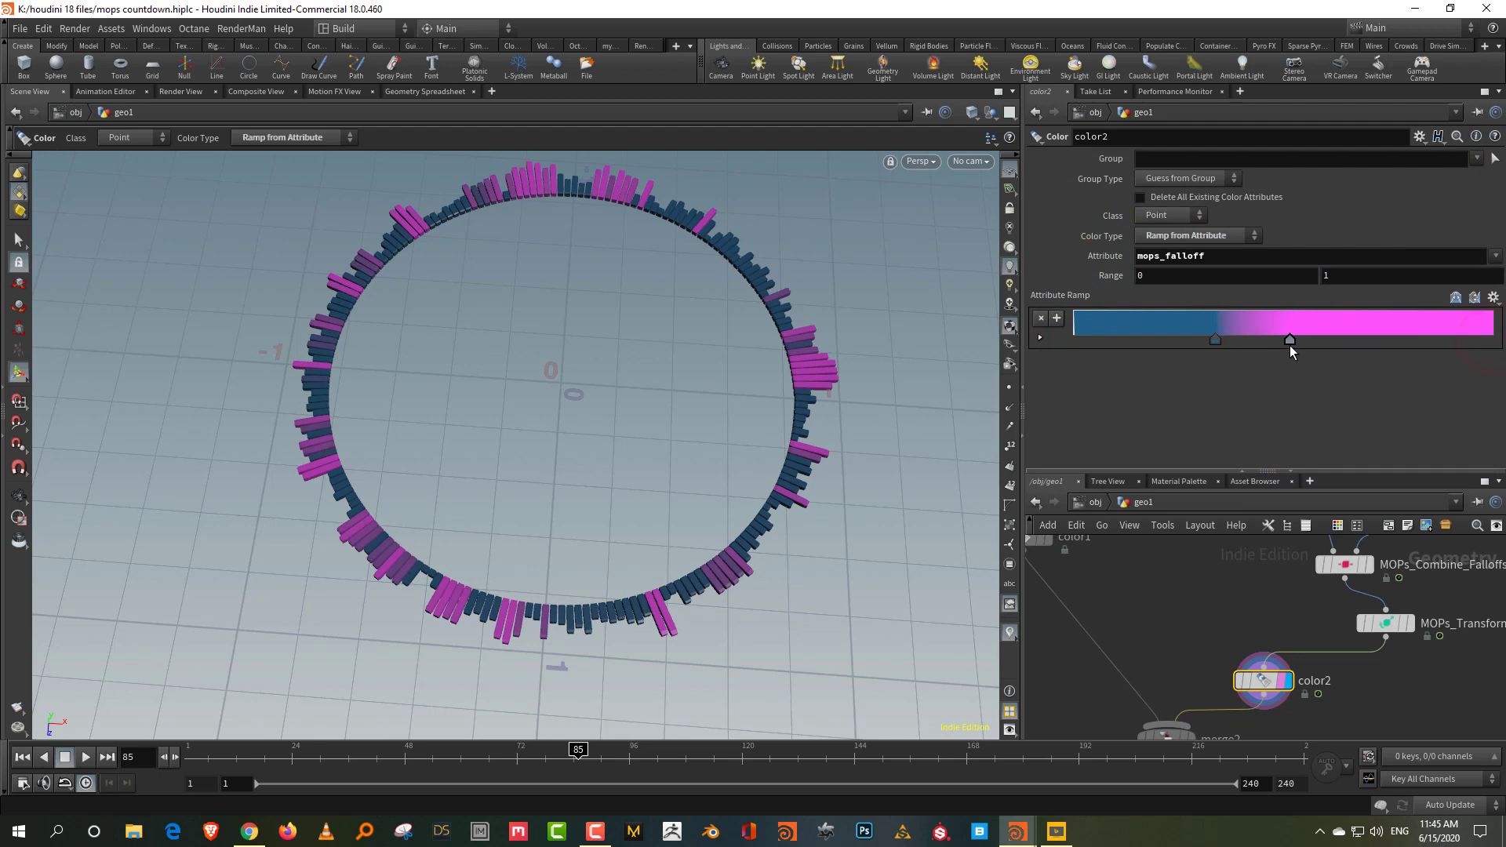
pyautogui.click(82, 760)
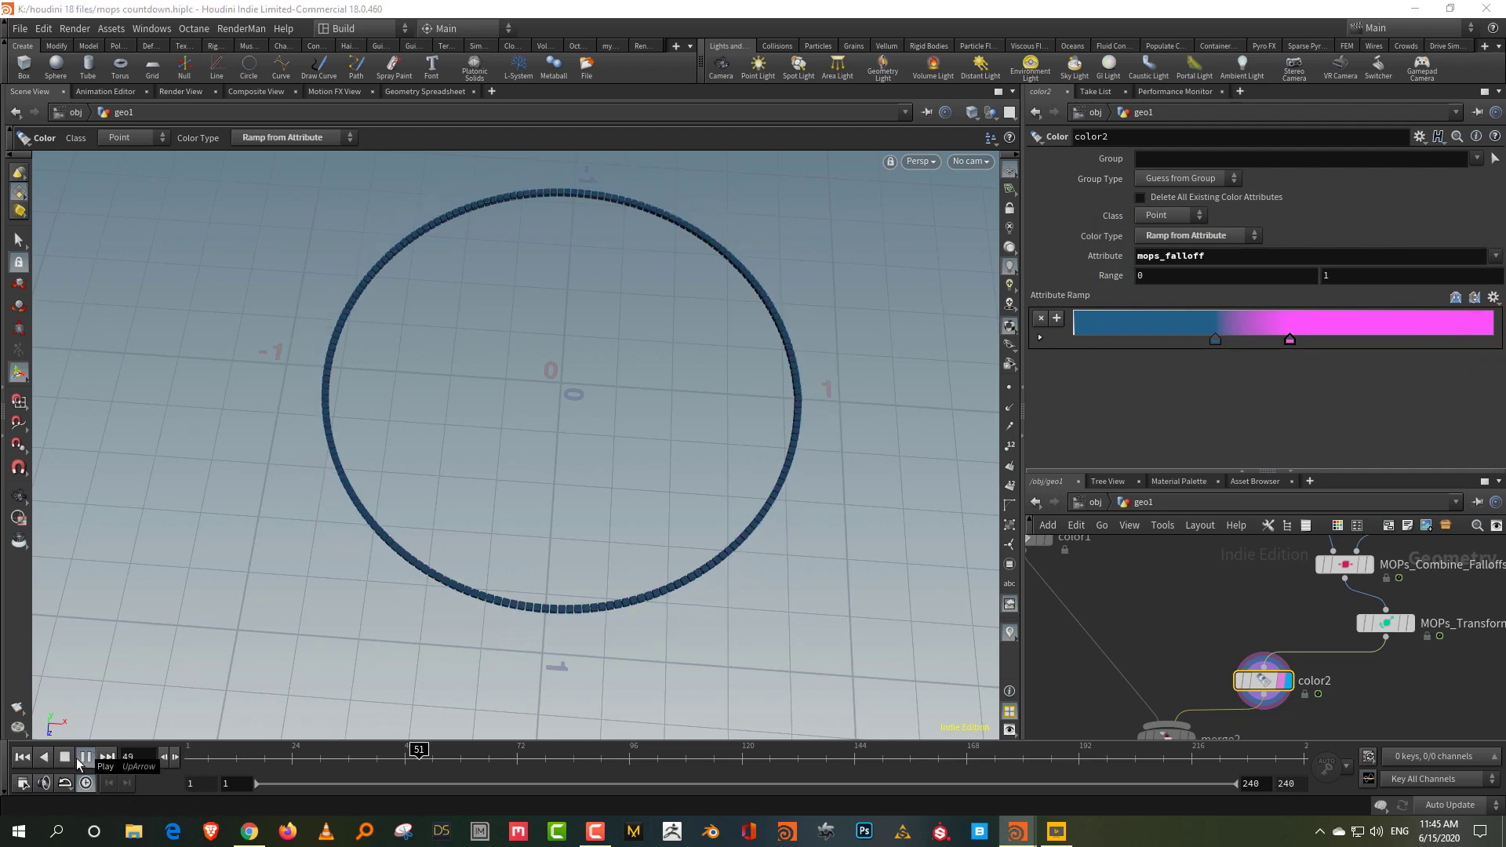
pyautogui.click(83, 760)
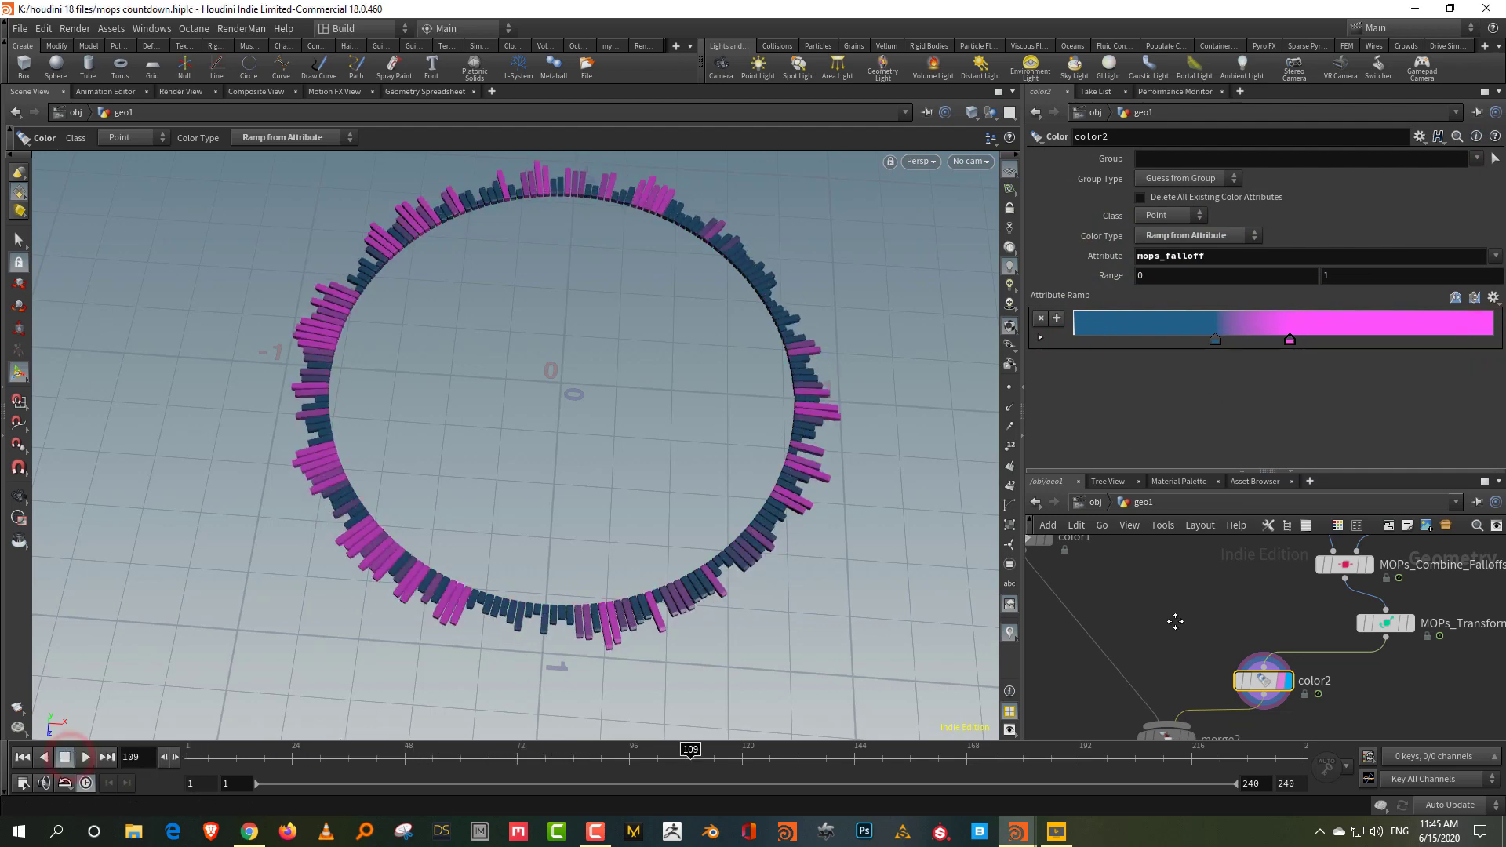
# - Display merge2 to show the hexagon disc and coloured ring together, and inspect them from a rotated angle
pyautogui.moveTo(1173, 628); pyautogui.dragTo(1191, 541, button='middle')
pyautogui.scroll(2, 1191, 634)
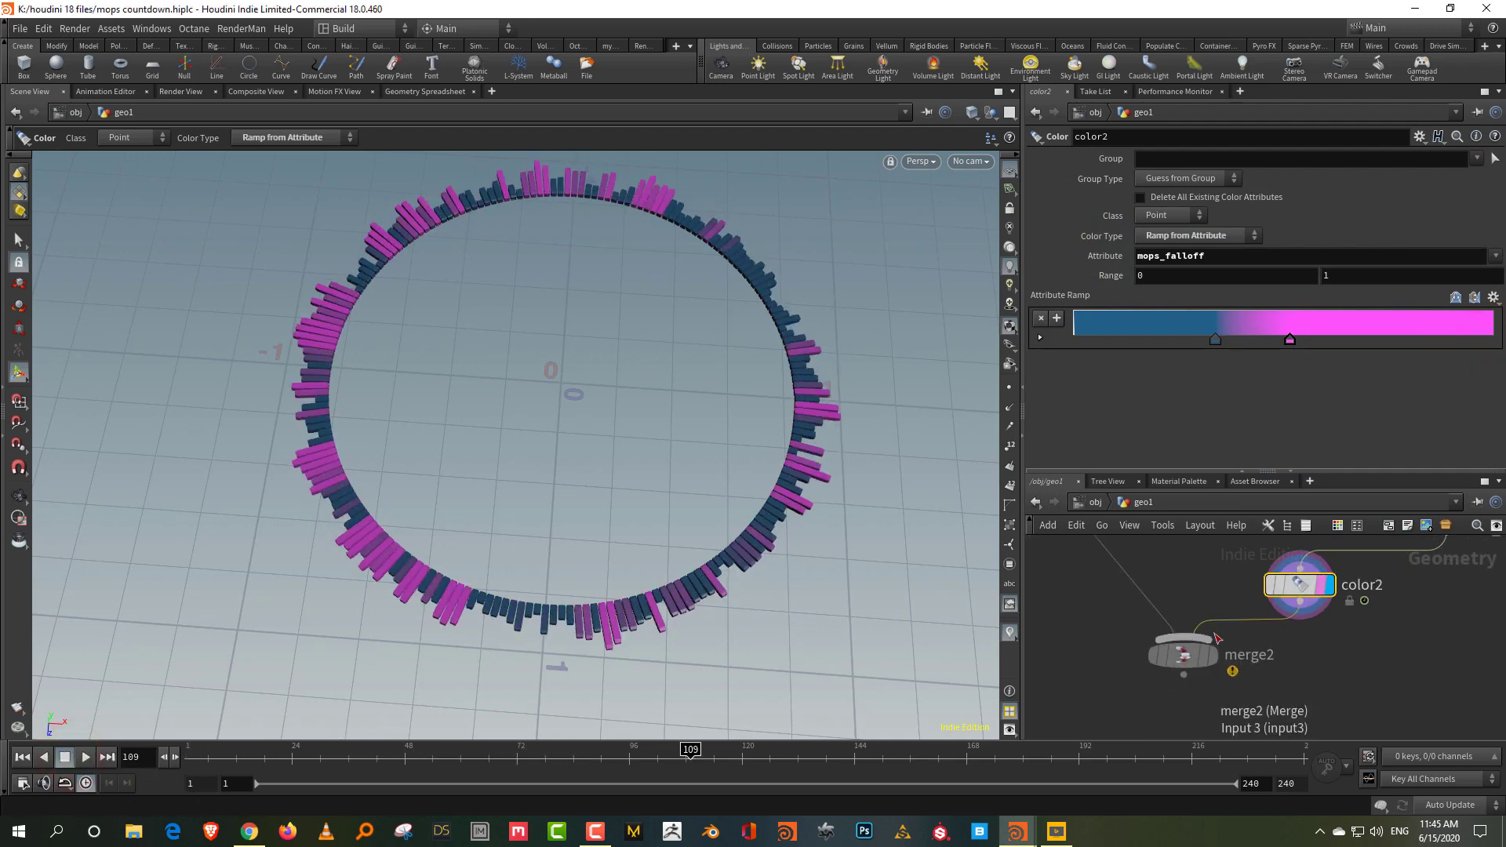
pyautogui.click(1206, 664)
pyautogui.click(1314, 685)
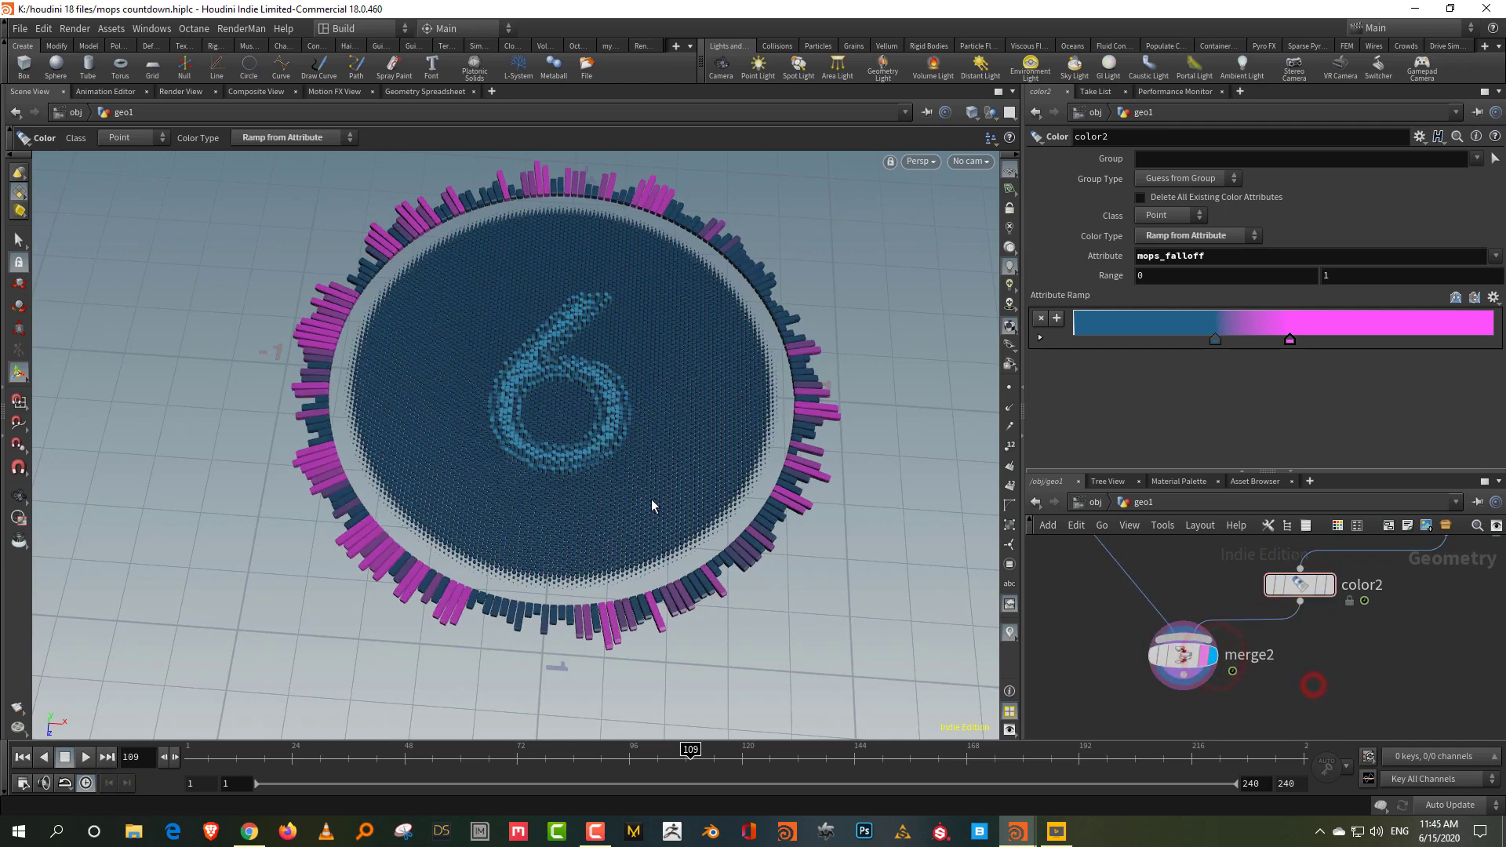
pyautogui.moveTo(537, 393); pyautogui.dragTo(667, 383)
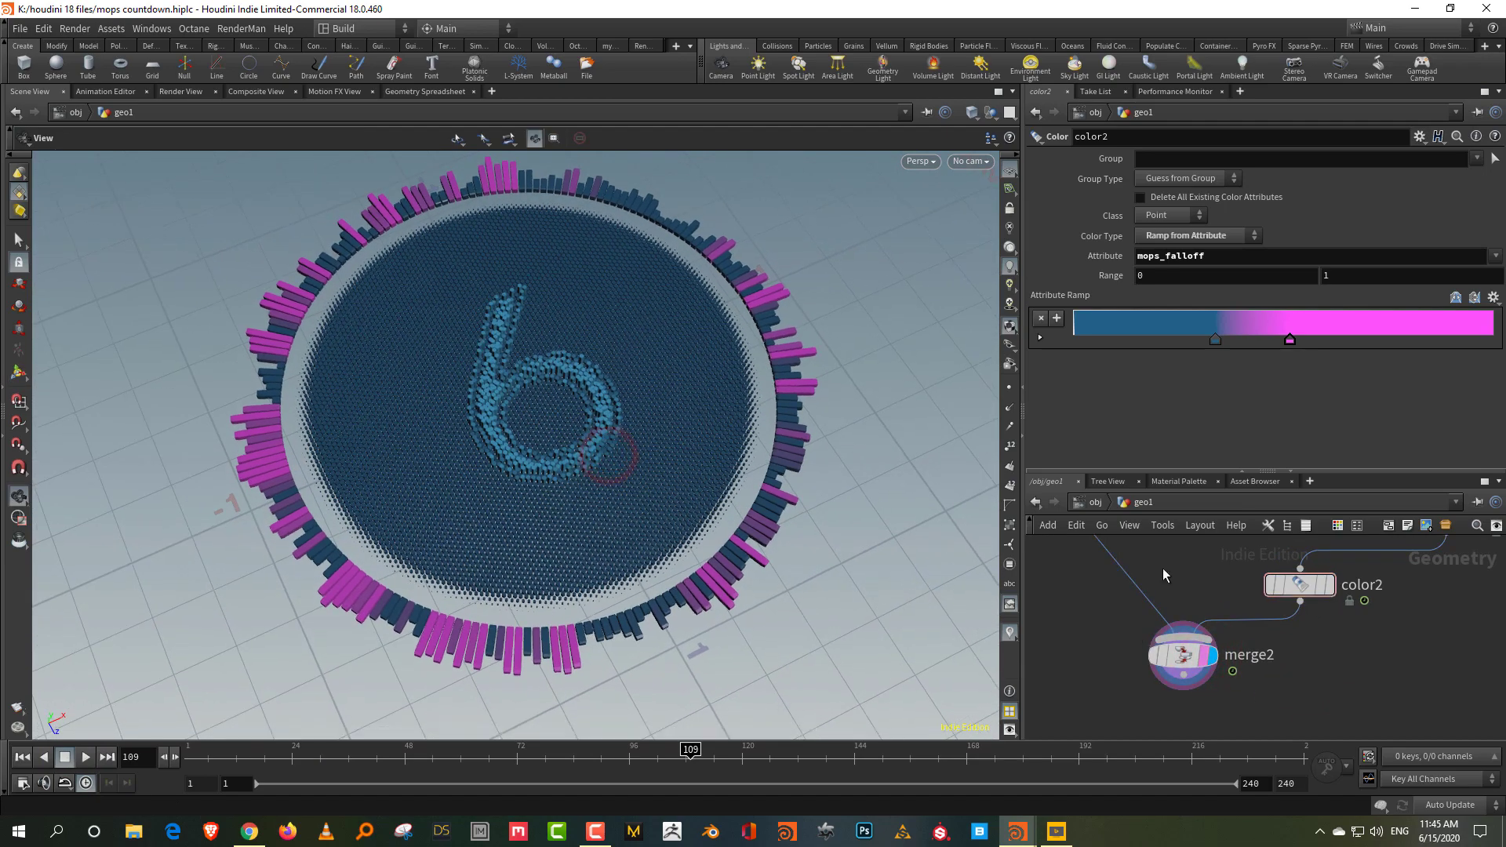
# - Add a light blue point at about 0.7 on color1's ramp and set the end colour's brightness value to 4
pyautogui.moveTo(1189, 593); pyautogui.dragTo(1293, 759, button='middle')
pyautogui.click(1114, 577)
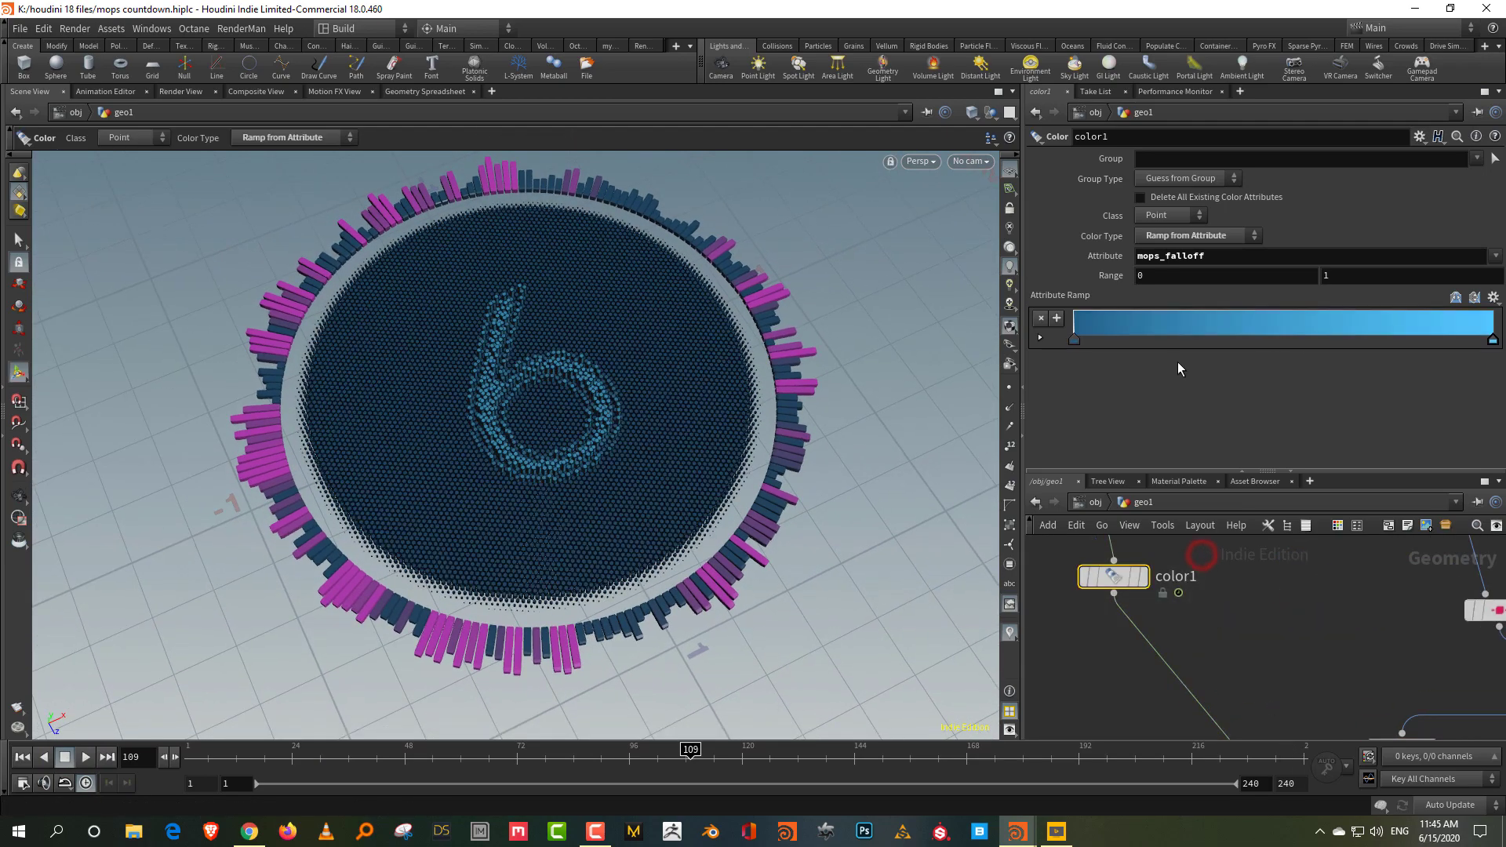
pyautogui.moveTo(1396, 348); pyautogui.dragTo(1498, 340)
pyautogui.doubleClick(1496, 340)
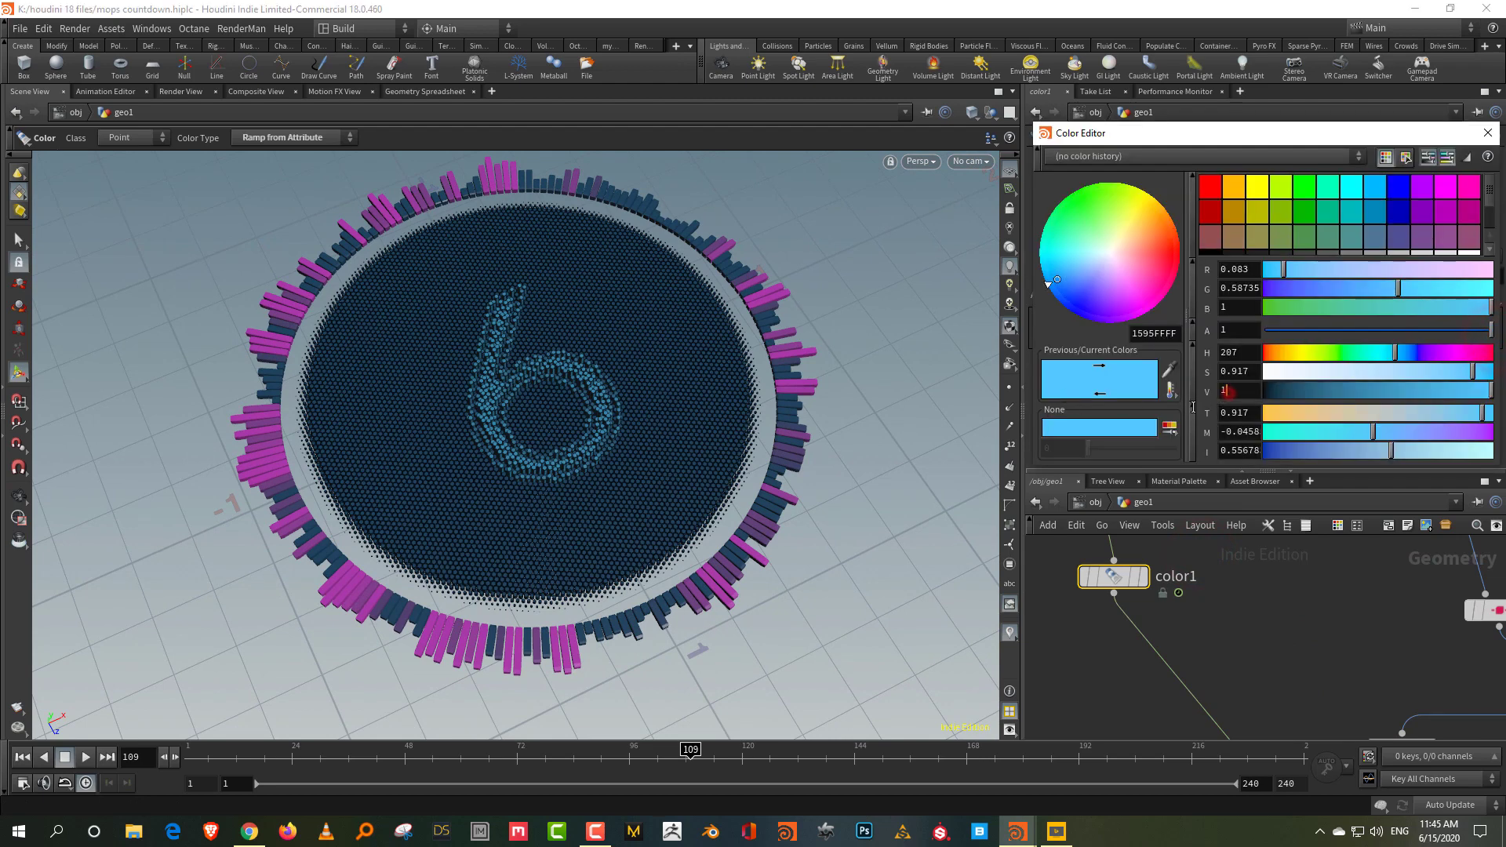
pyautogui.write('4')
pyautogui.press('Return')
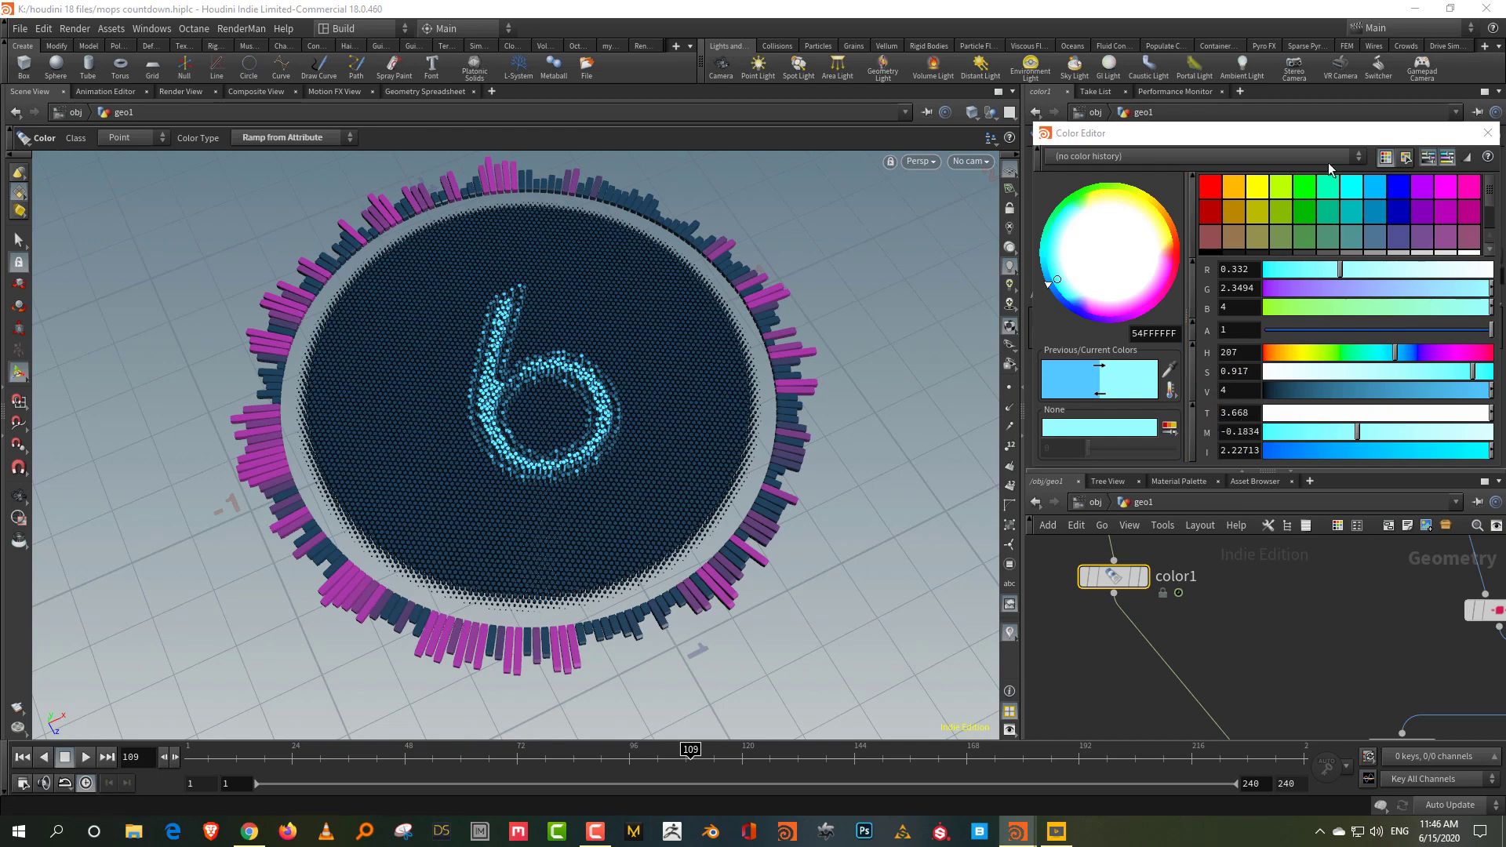
pyautogui.click(1489, 133)
pyautogui.keyDown('alt'); pyautogui.moveTo(688, 417); pyautogui.dragTo(656, 430); pyautogui.keyUp('alt')
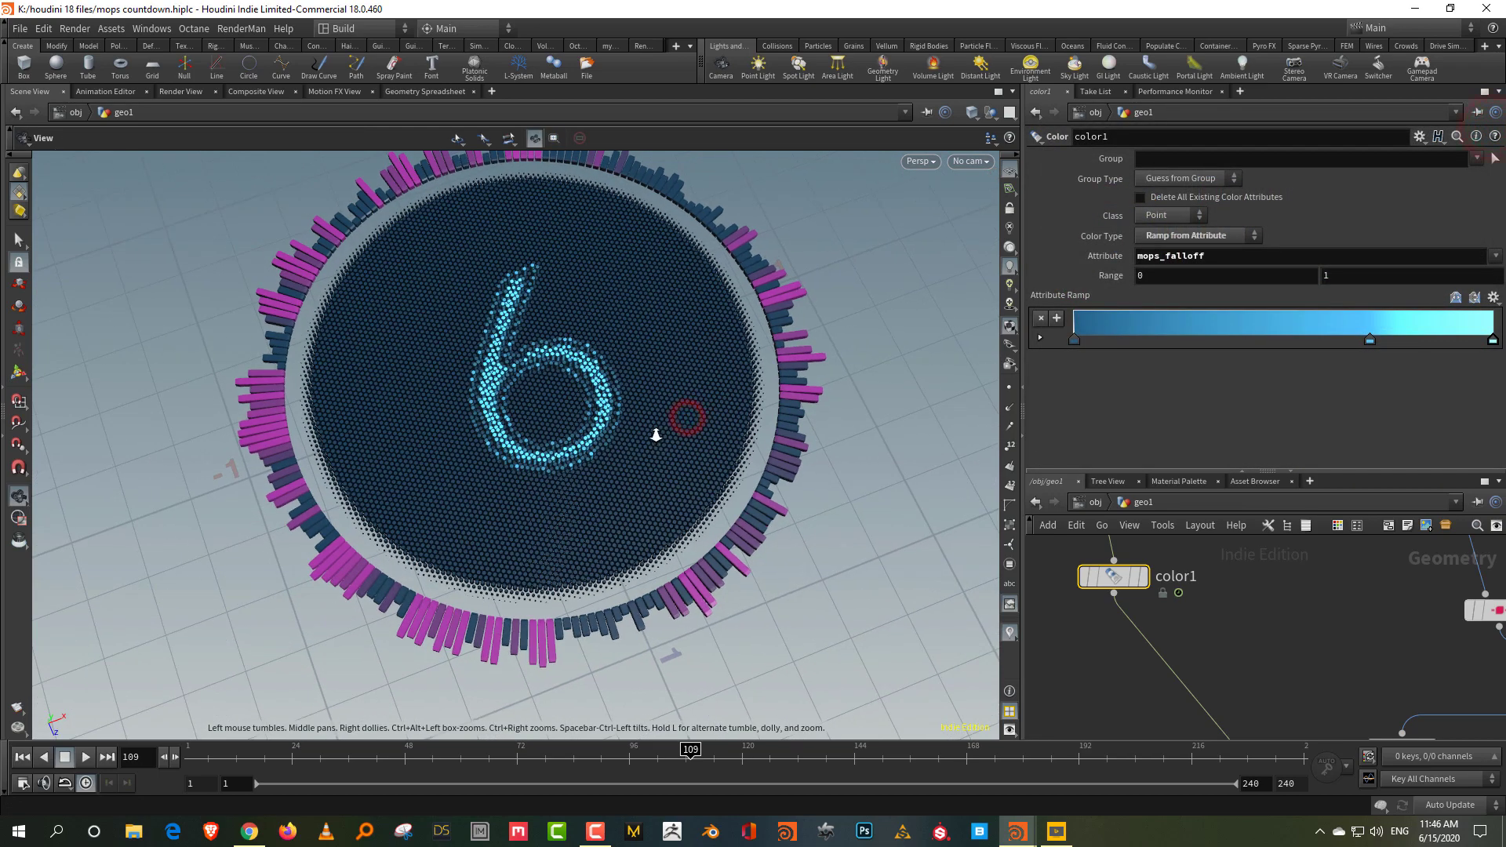
pyautogui.keyDown('alt'); pyautogui.moveTo(656, 431); pyautogui.dragTo(658, 450, button='right'); pyautogui.keyUp('alt')
# - Set the uniform scale of transform1 below font1 to 1.26, checking the numerals at frame 1 and scrubbing to frame 56
pyautogui.moveTo(1215, 470); pyautogui.dragTo(1215, 327)
pyautogui.moveTo(1257, 508); pyautogui.dragTo(1202, 681, button='middle')
pyautogui.scroll(-5, 1202, 681)
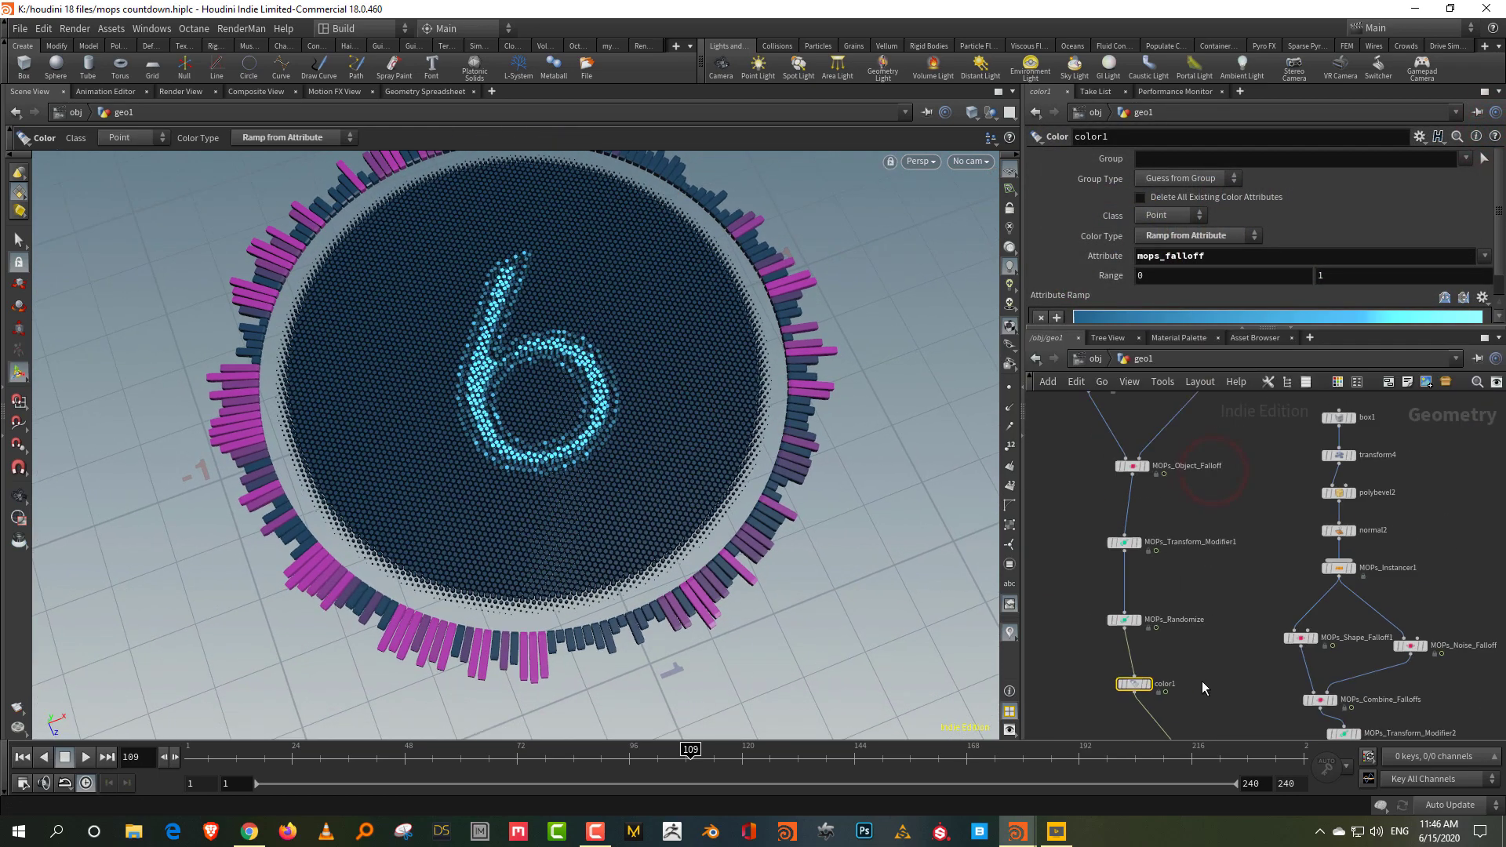
pyautogui.moveTo(1245, 570); pyautogui.dragTo(1219, 627, button='middle')
pyautogui.moveTo(1274, 397); pyautogui.dragTo(1221, 641, button='middle')
pyautogui.scroll(4, 1224, 590)
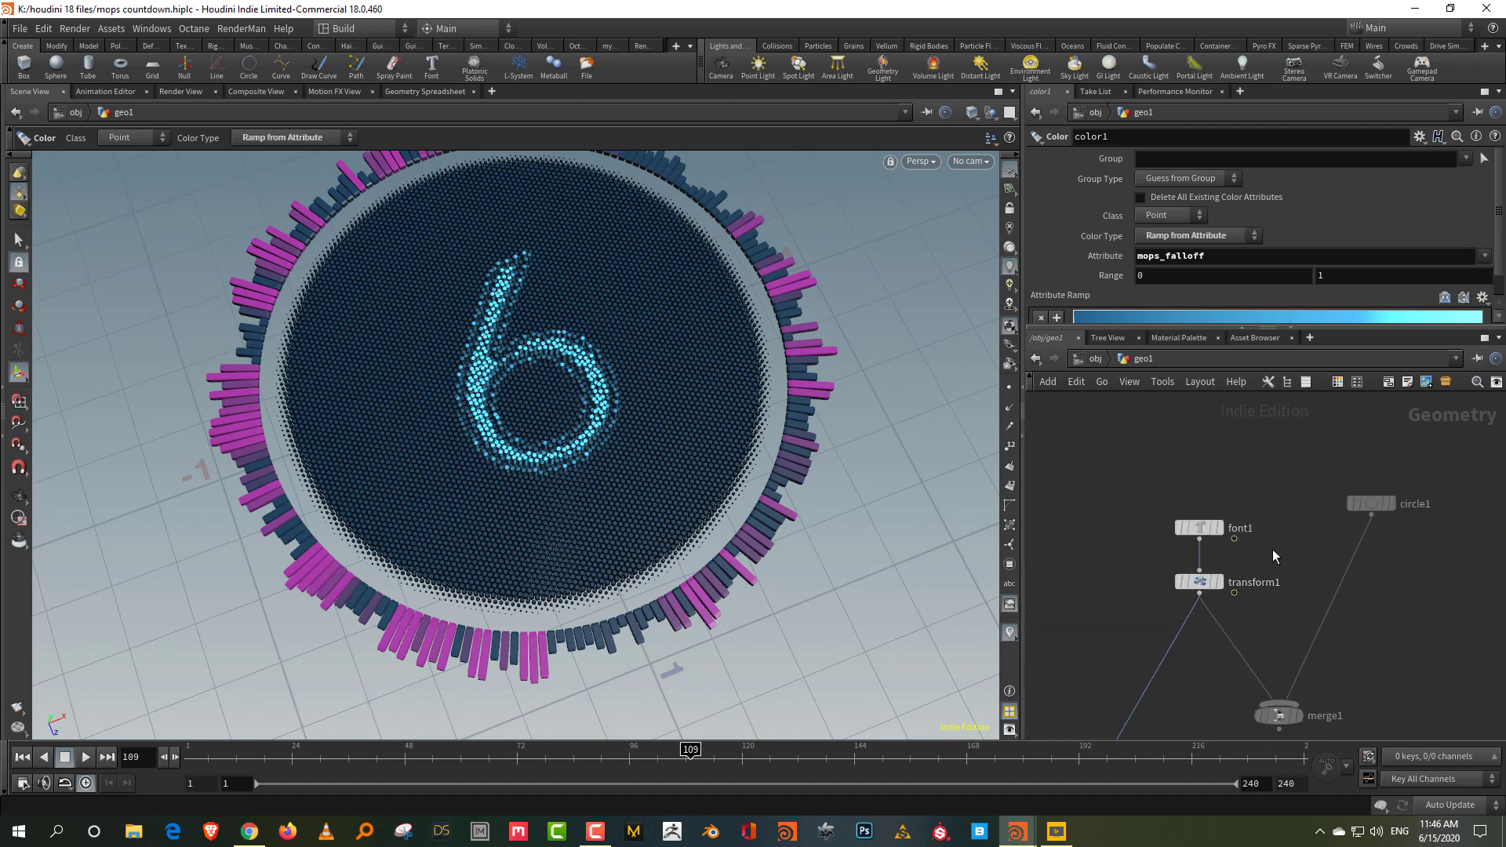
pyautogui.moveTo(1272, 549); pyautogui.dragTo(1114, 603)
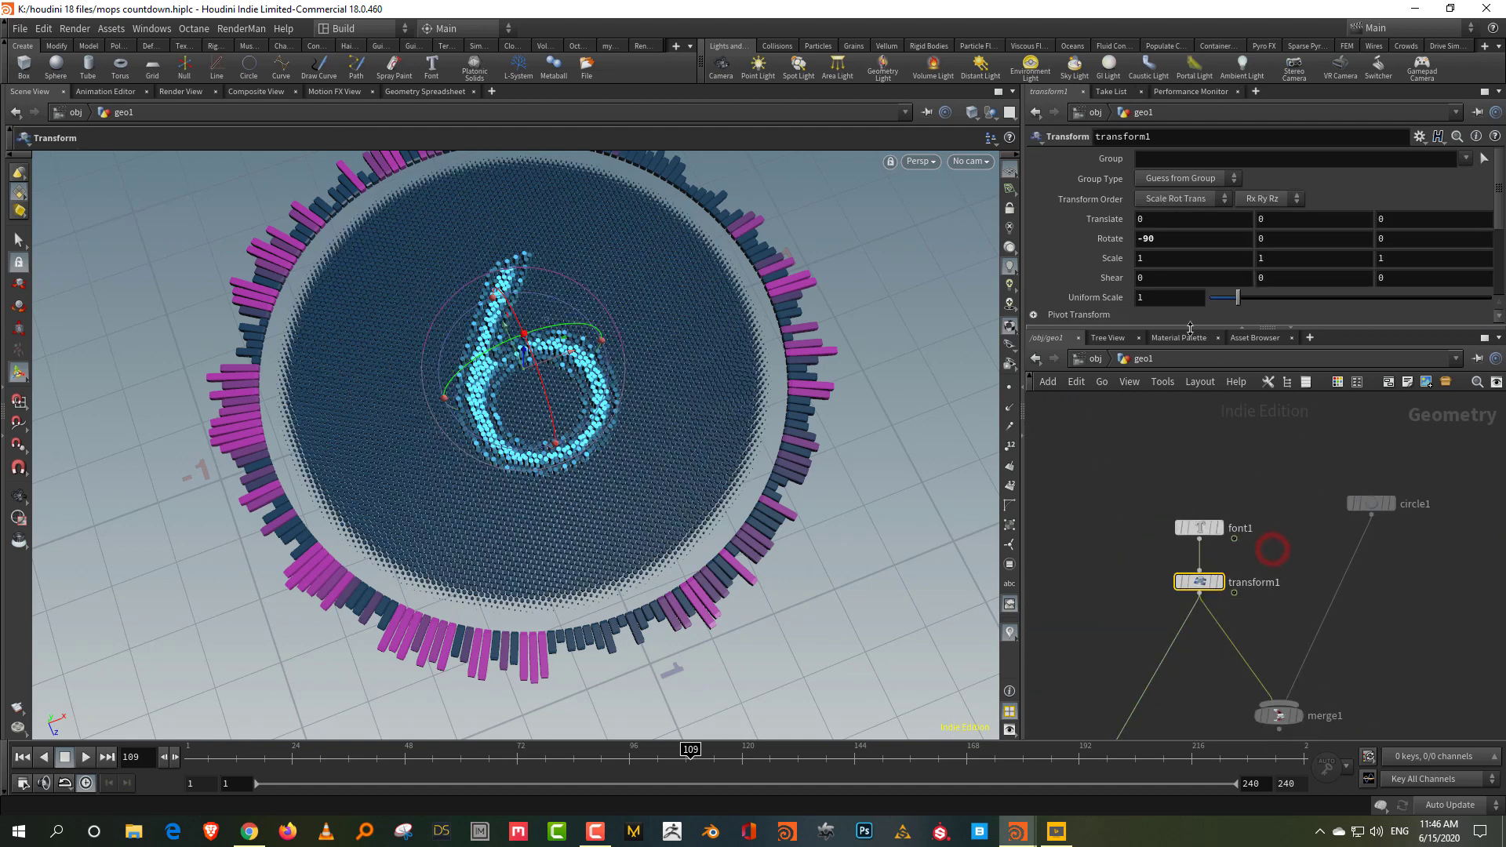
pyautogui.click(1254, 298)
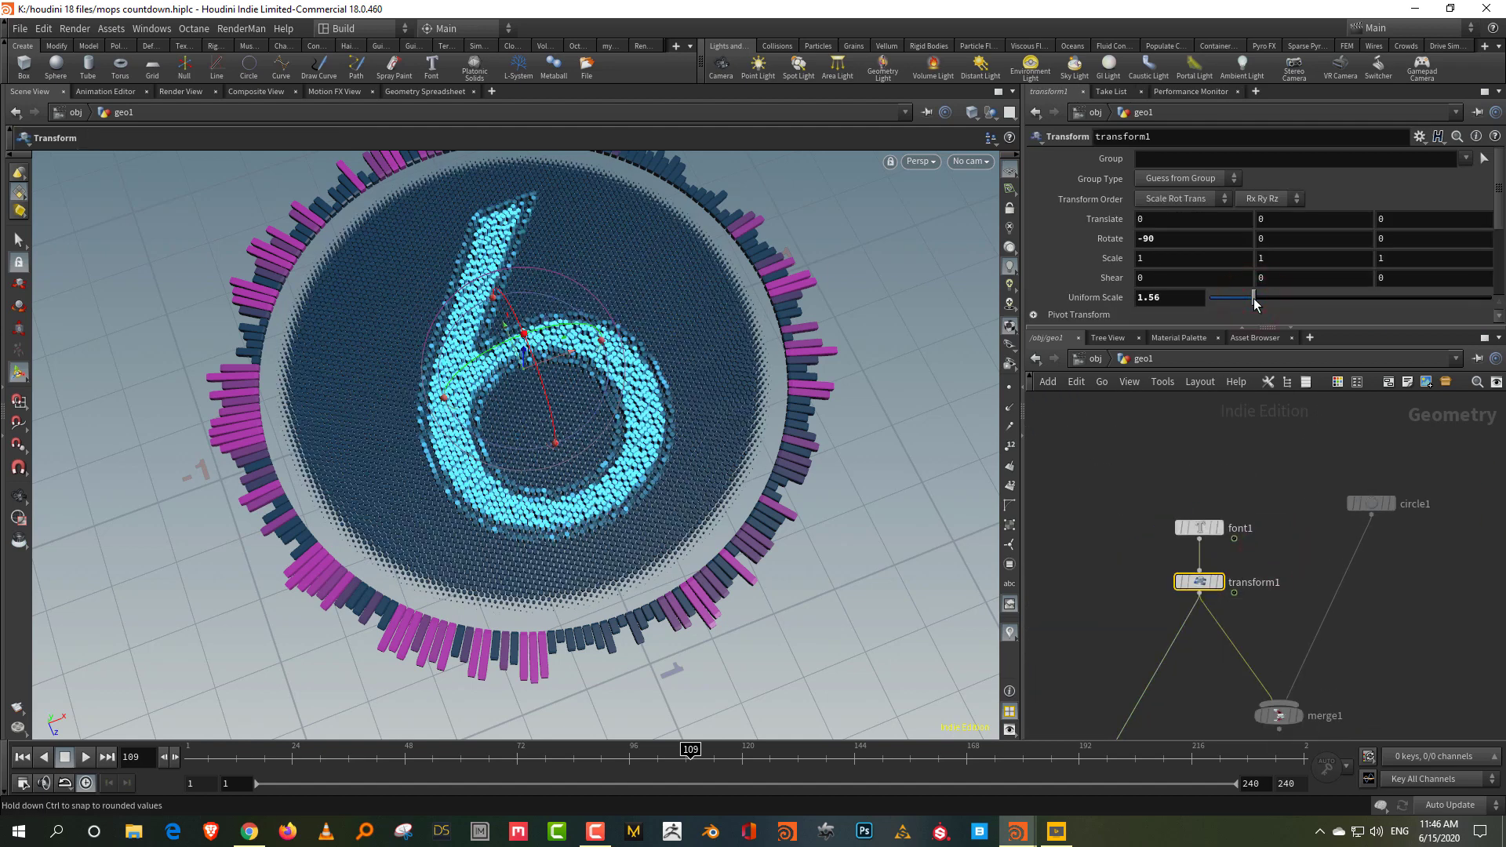
pyautogui.click(189, 753)
pyautogui.moveTo(1252, 296); pyautogui.dragTo(1247, 306)
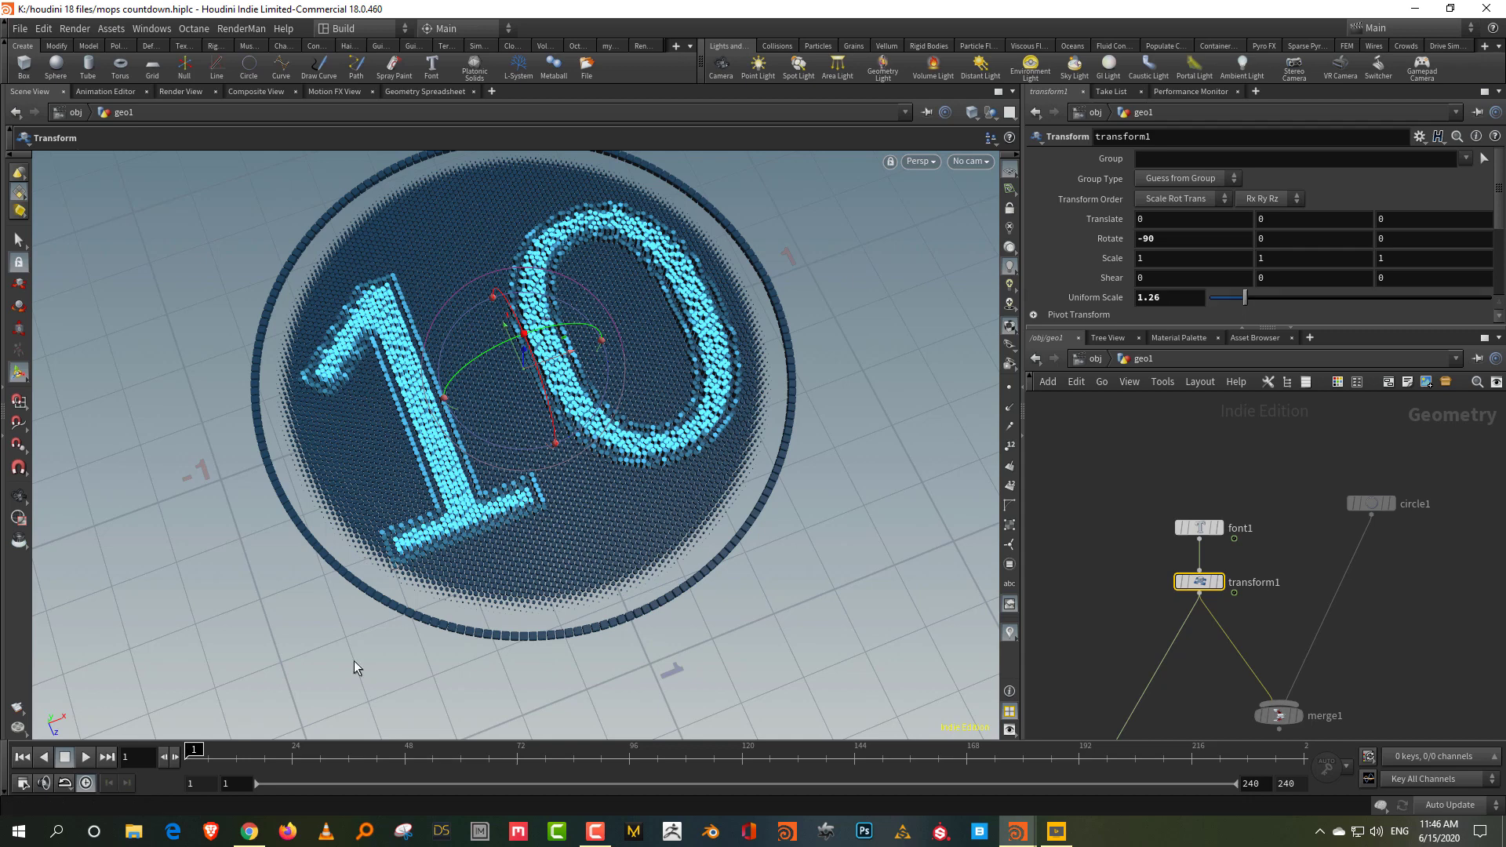
pyautogui.moveTo(187, 759); pyautogui.dragTo(413, 744)
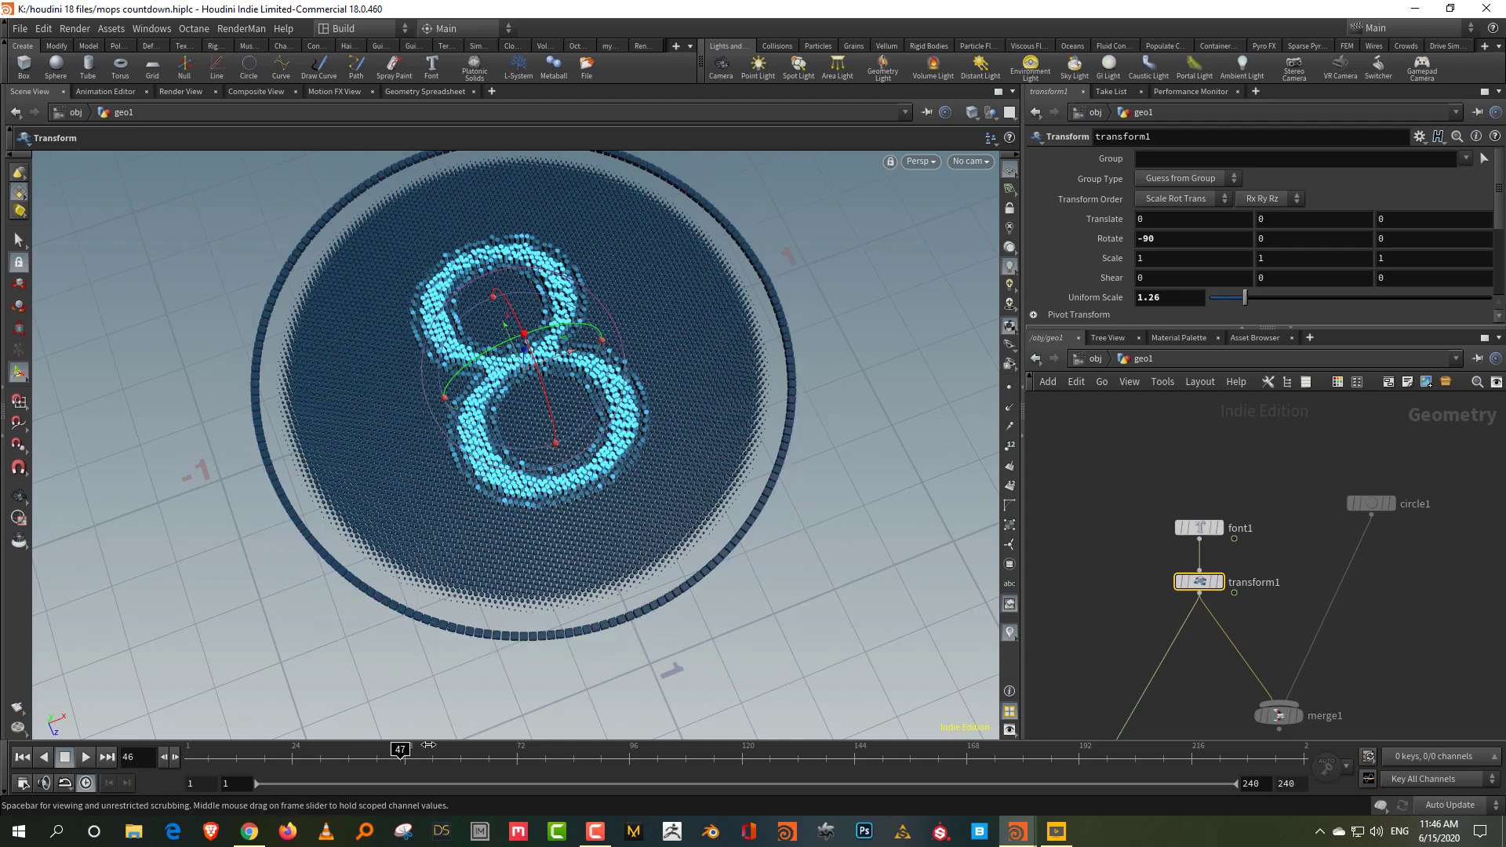
# - Set both honeycomb radius values of the tile MOPs_Instancer to 0.2
pyautogui.moveTo(1059, 633); pyautogui.dragTo(1251, 484, button='middle')
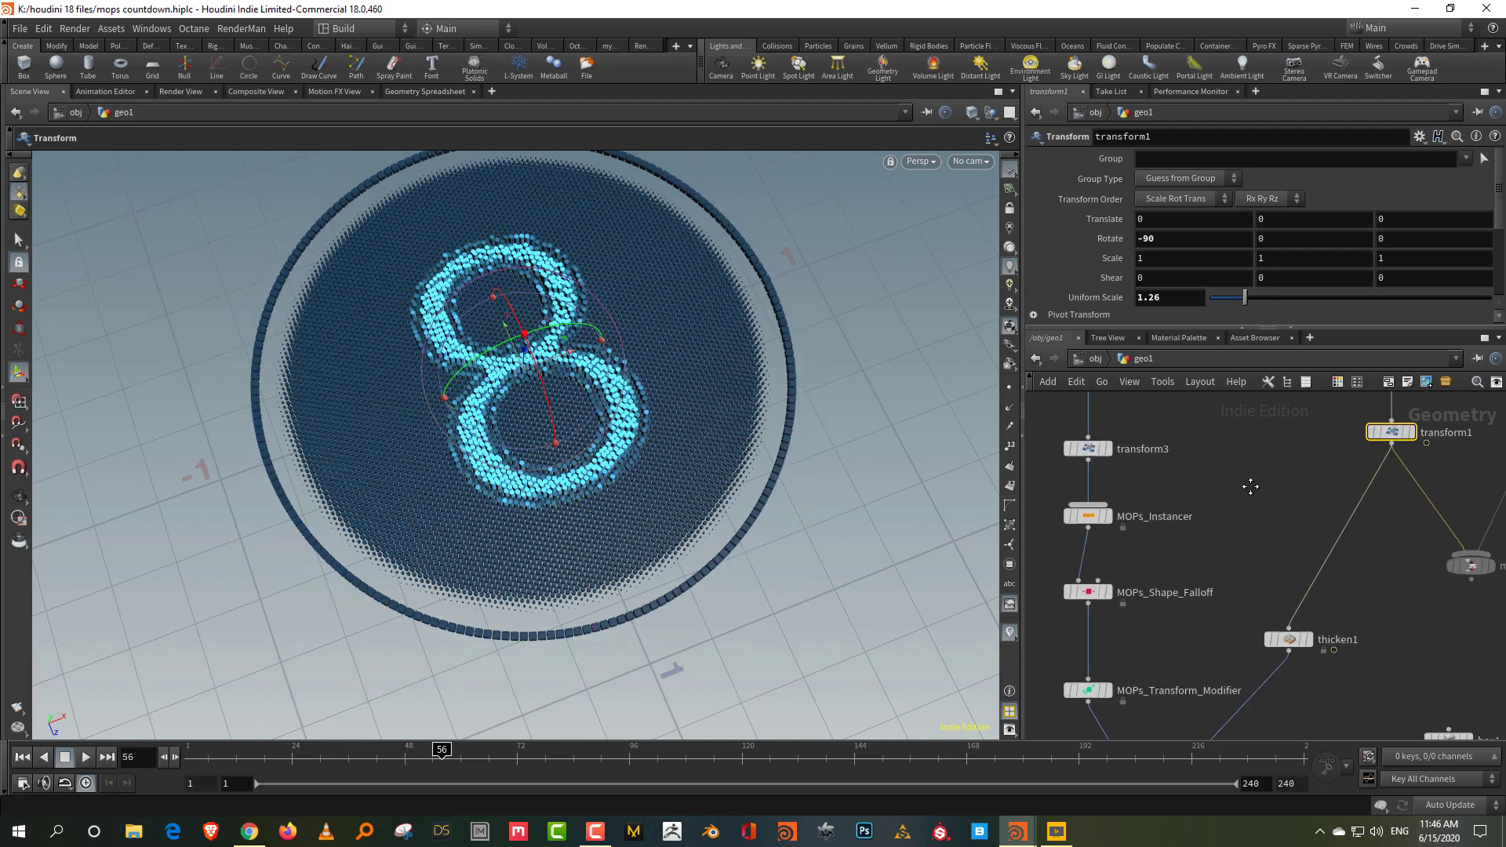
pyautogui.scroll(-2, 1253, 486)
pyautogui.scroll(1, 1232, 556)
pyautogui.moveTo(1216, 535); pyautogui.dragTo(1097, 574)
pyautogui.moveTo(1173, 533); pyautogui.dragTo(1102, 486)
pyautogui.moveTo(1161, 328); pyautogui.dragTo(1160, 528)
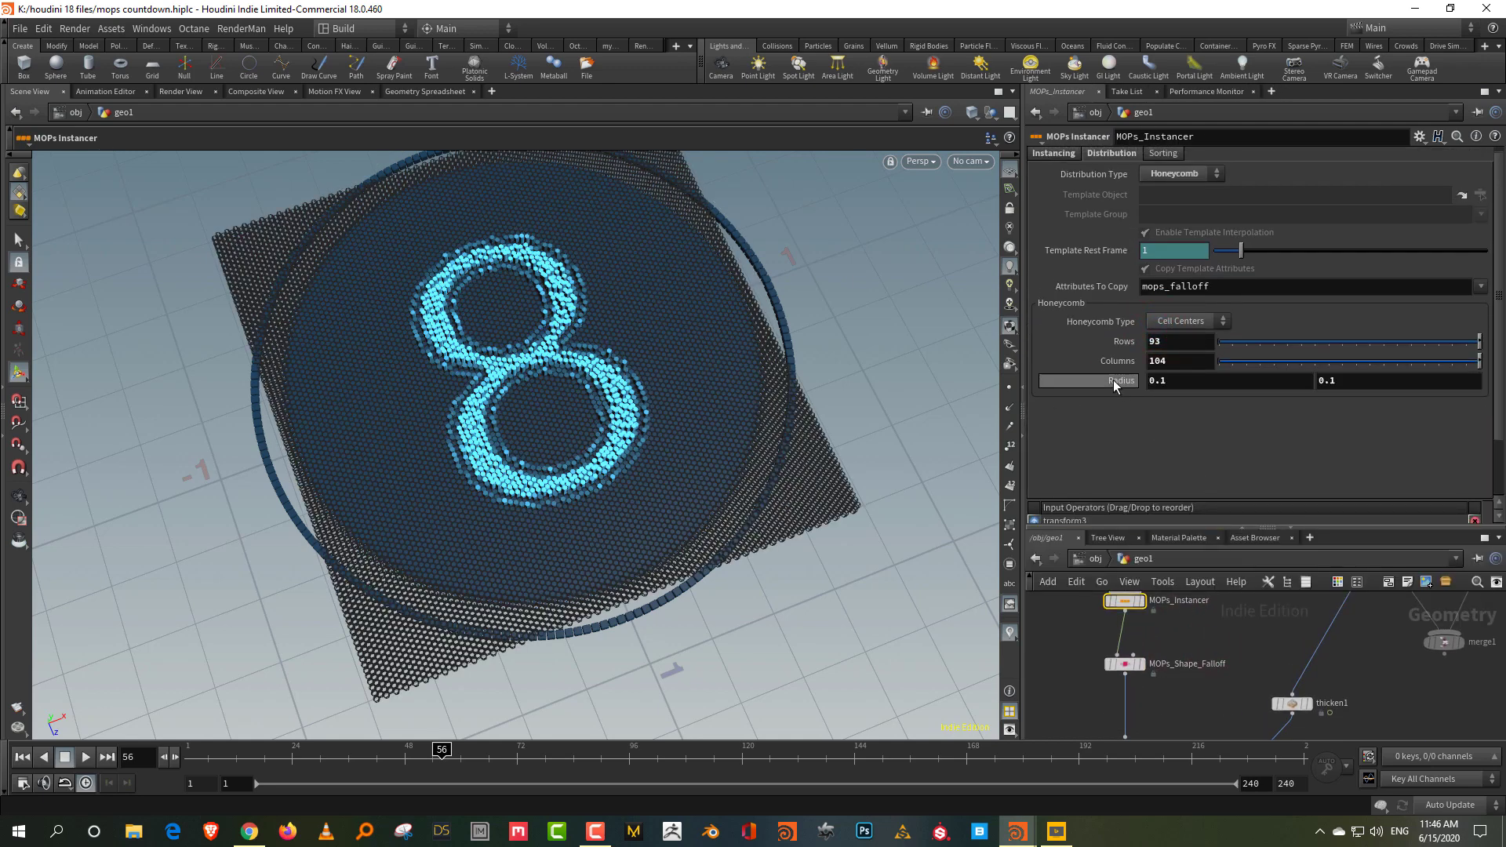
pyautogui.moveTo(1114, 379)
pyautogui.mouseDown(button='middle')
pyautogui.moveTo(1146, 381)
pyautogui.moveTo(1112, 384)
pyautogui.mouseUp(button='middle')
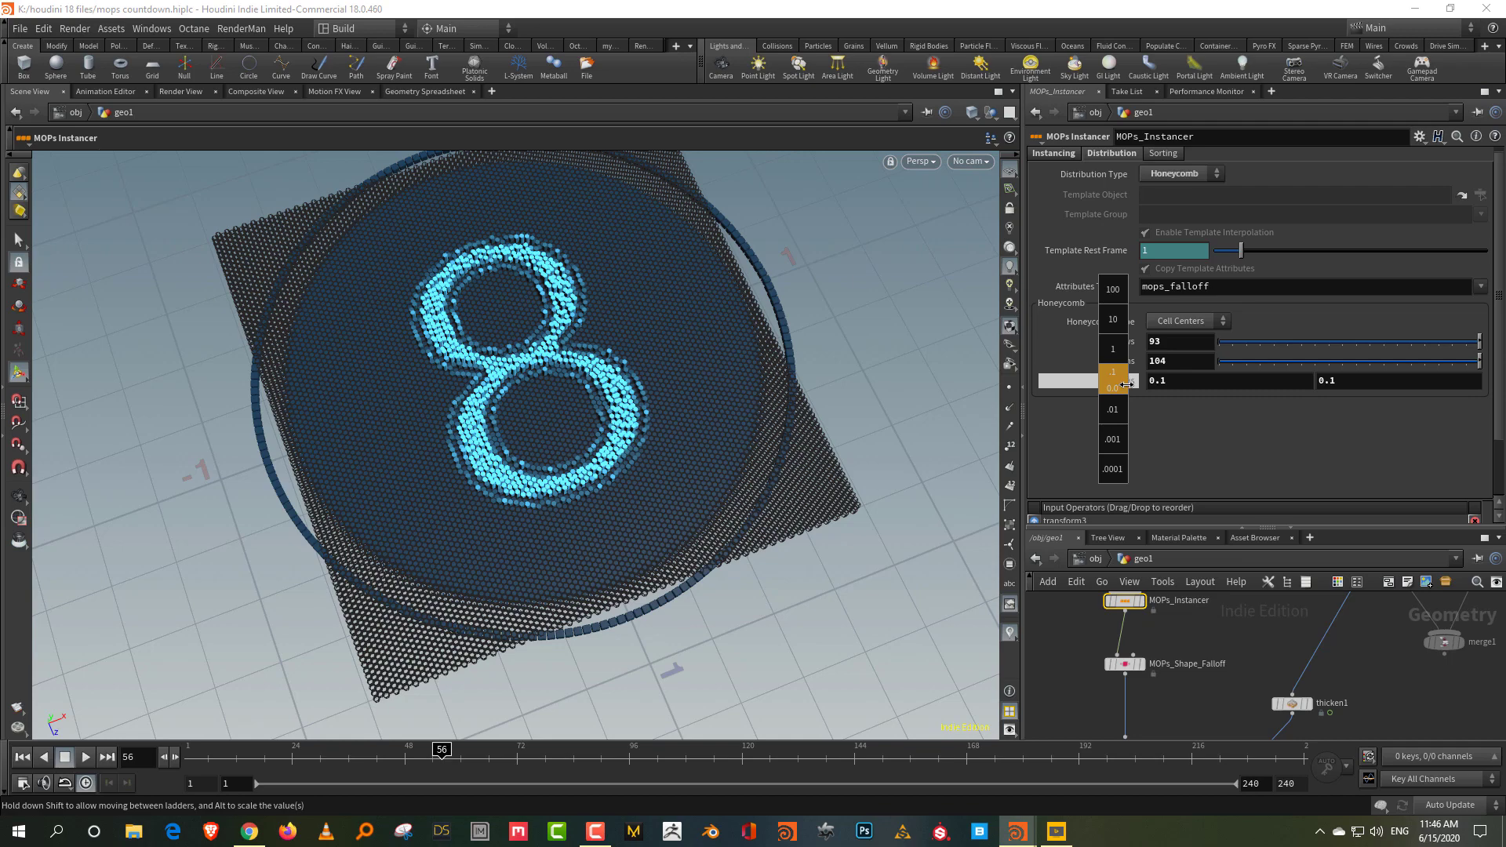
pyautogui.moveTo(1127, 384); pyautogui.dragTo(1135, 384, button='middle')
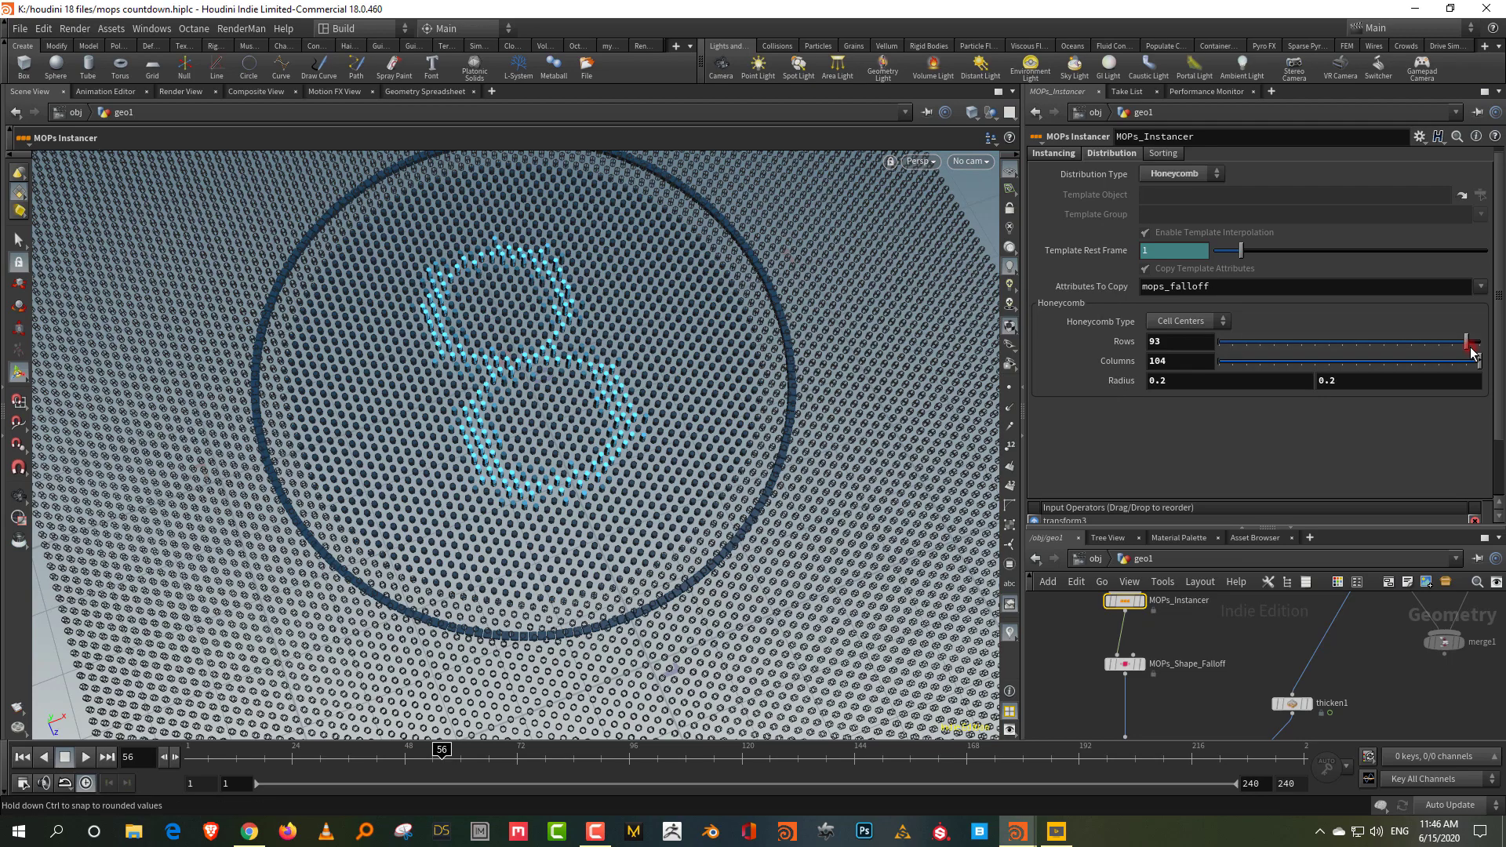
# - Reduce the MOPs_Instancer honeycomb grid to 47 rows and 65 columns
pyautogui.moveTo(1472, 352); pyautogui.dragTo(1495, 353)
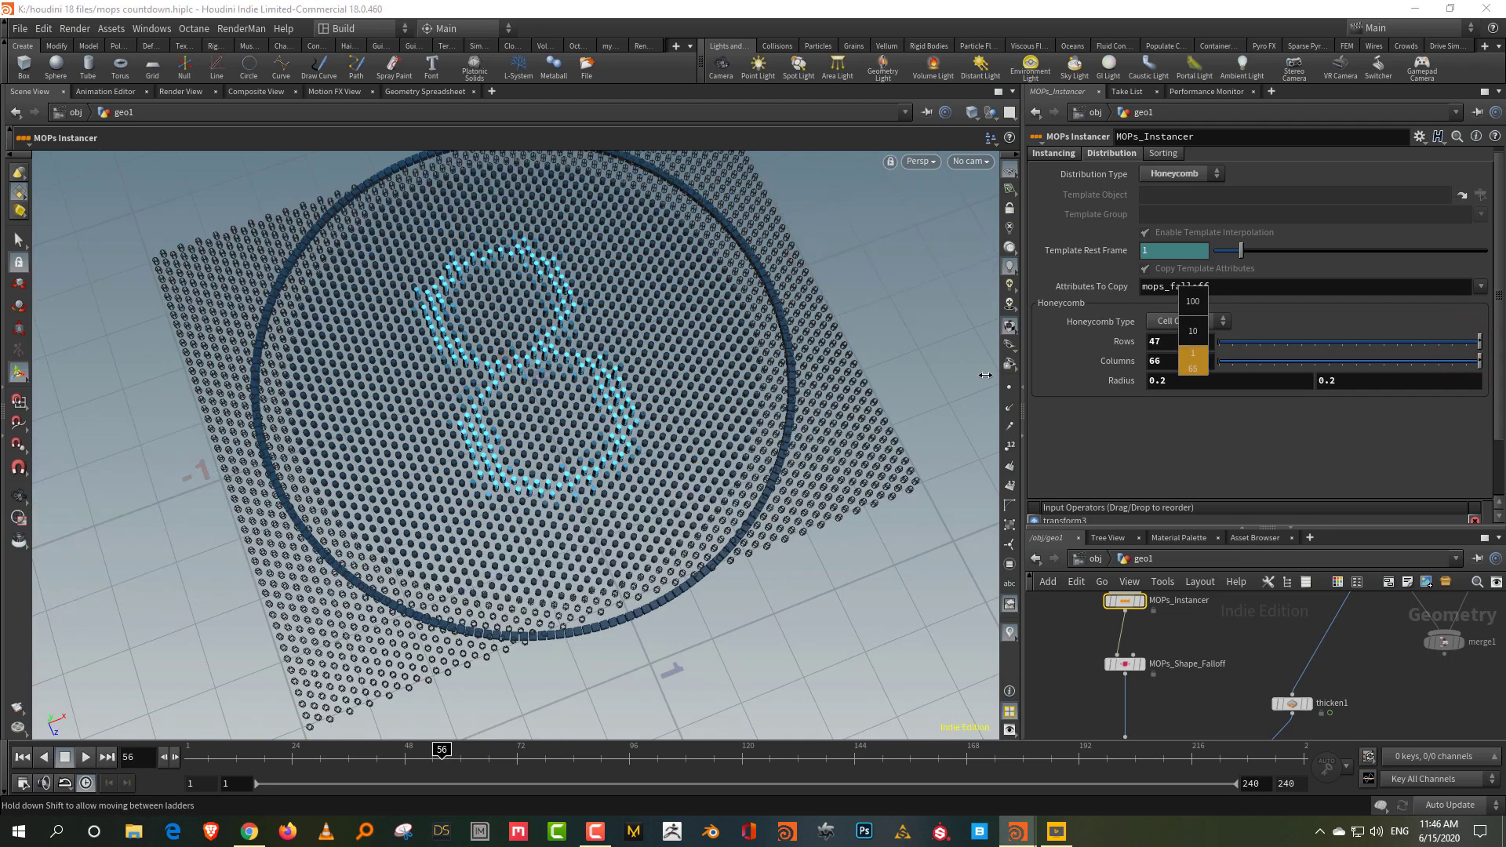
pyautogui.moveTo(987, 373); pyautogui.dragTo(982, 373, button='middle')
pyautogui.moveTo(1209, 622); pyautogui.dragTo(1217, 734, button='middle')
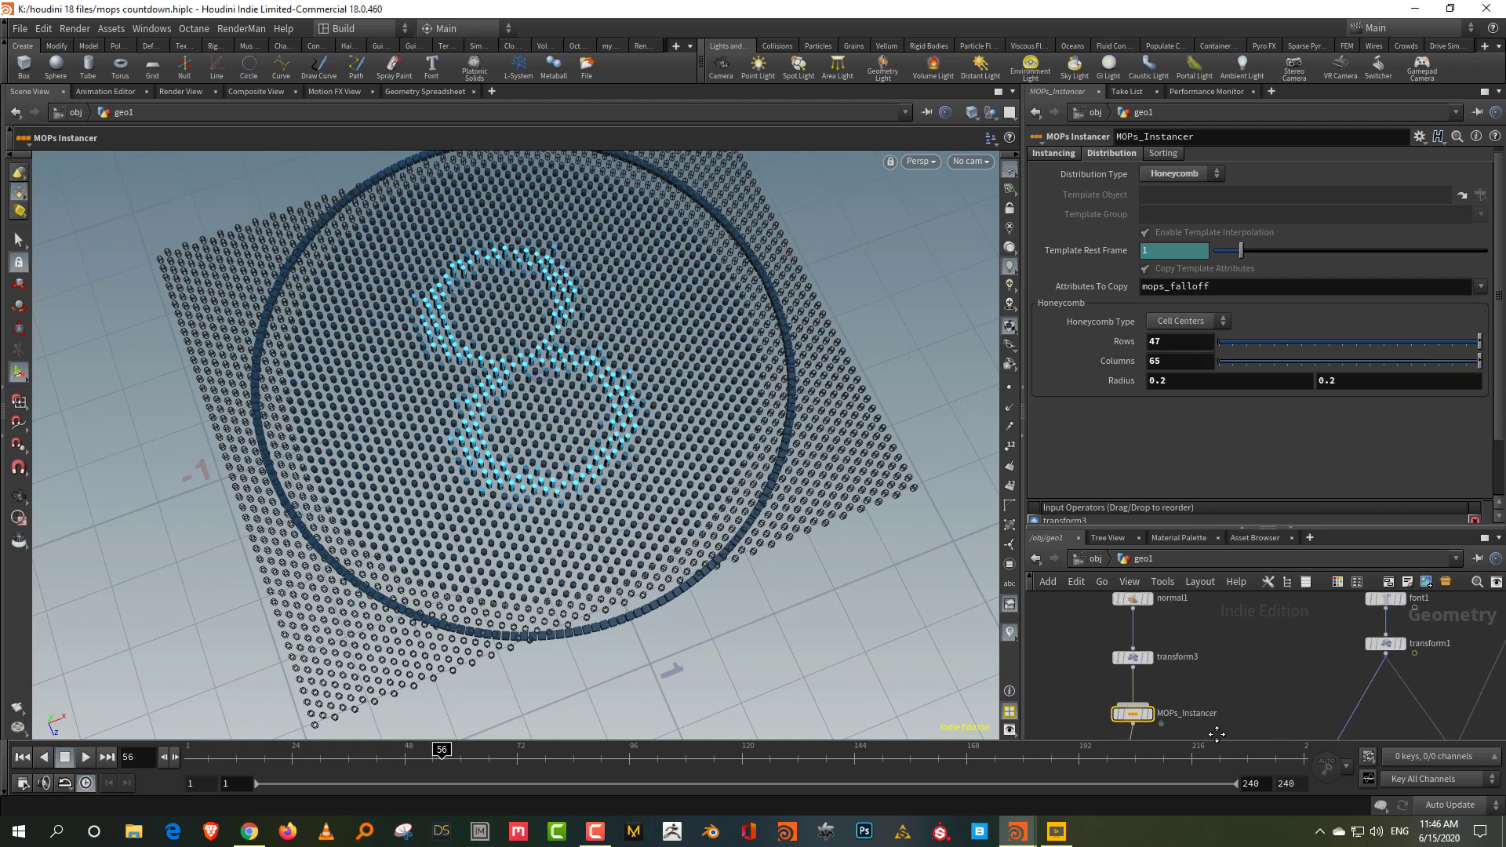
# - Set the uniform scale of transform3 above the tile MOPs_Instancer to 0.55 and return the timeline to its start
pyautogui.moveTo(1078, 650); pyautogui.dragTo(1080, 652)
pyautogui.moveTo(1199, 300); pyautogui.dragTo(1256, 330, button='middle')
pyautogui.moveTo(339, 766); pyautogui.dragTo(187, 761)
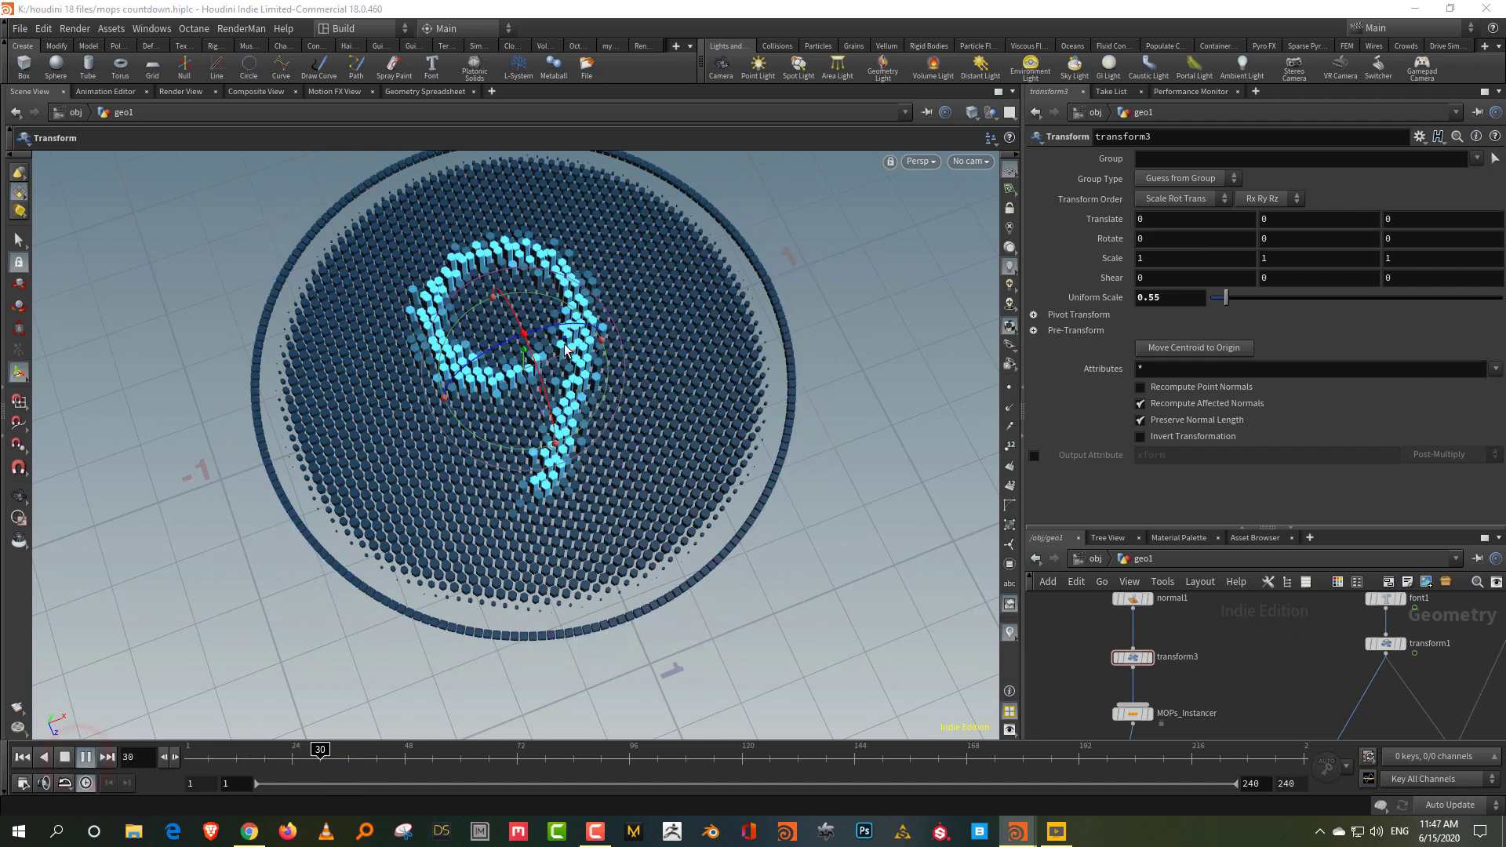
# - Review the countdown animation from several angles during playback, stop it, and return to frame 1
pyautogui.press('space')
pyautogui.moveTo(581, 400); pyautogui.dragTo(624, 287)
pyautogui.moveTo(624, 286)
pyautogui.mouseDown(button='right')
pyautogui.moveTo(599, 262)
pyautogui.moveTo(615, 293)
pyautogui.mouseUp(button='right')
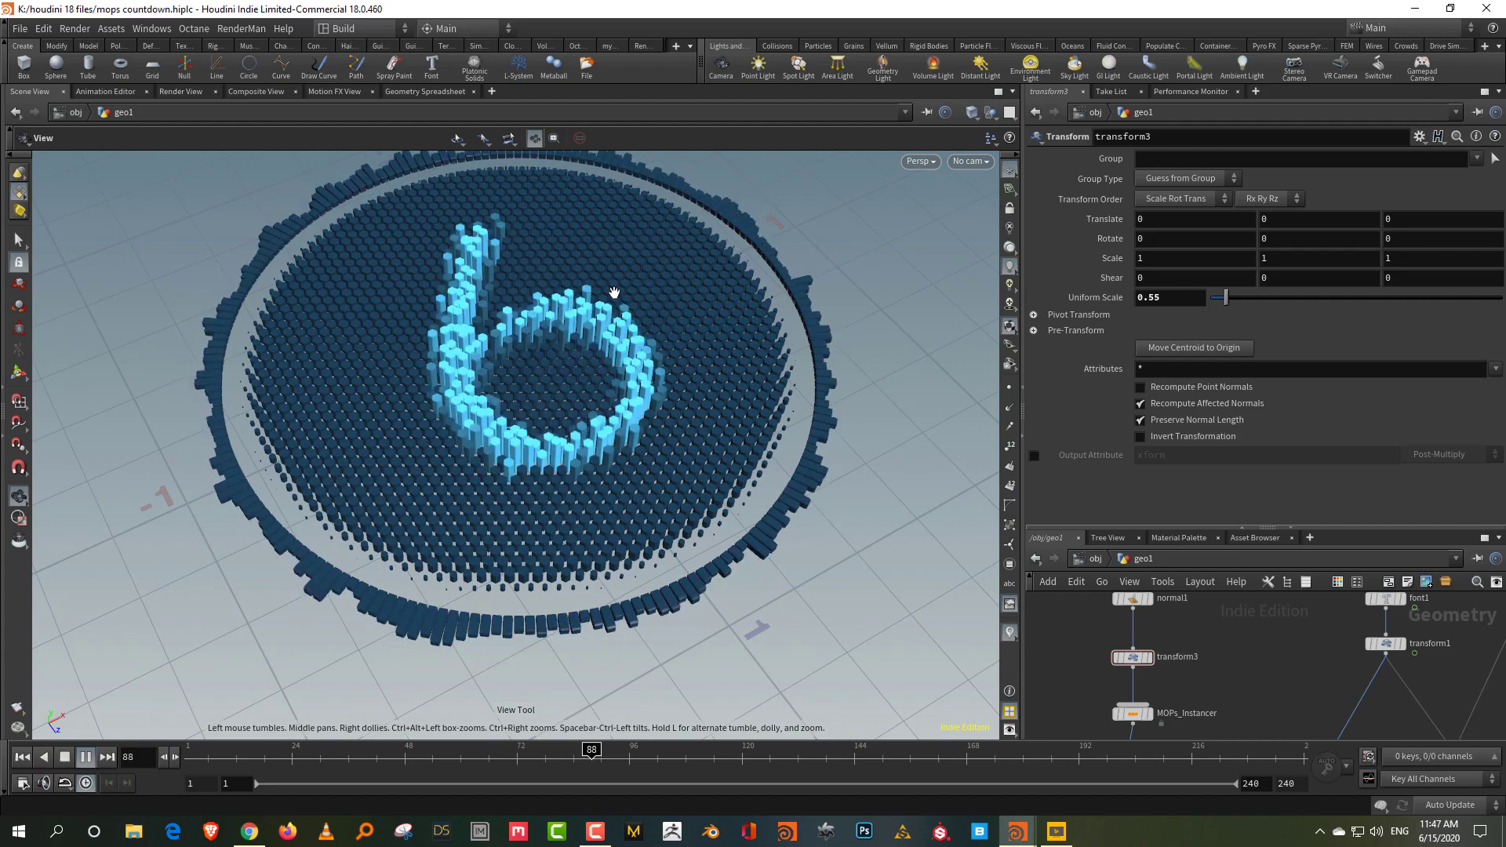
pyautogui.click(64, 758)
pyautogui.moveTo(439, 471); pyautogui.dragTo(477, 447)
pyautogui.moveTo(540, 486); pyautogui.dragTo(251, 698)
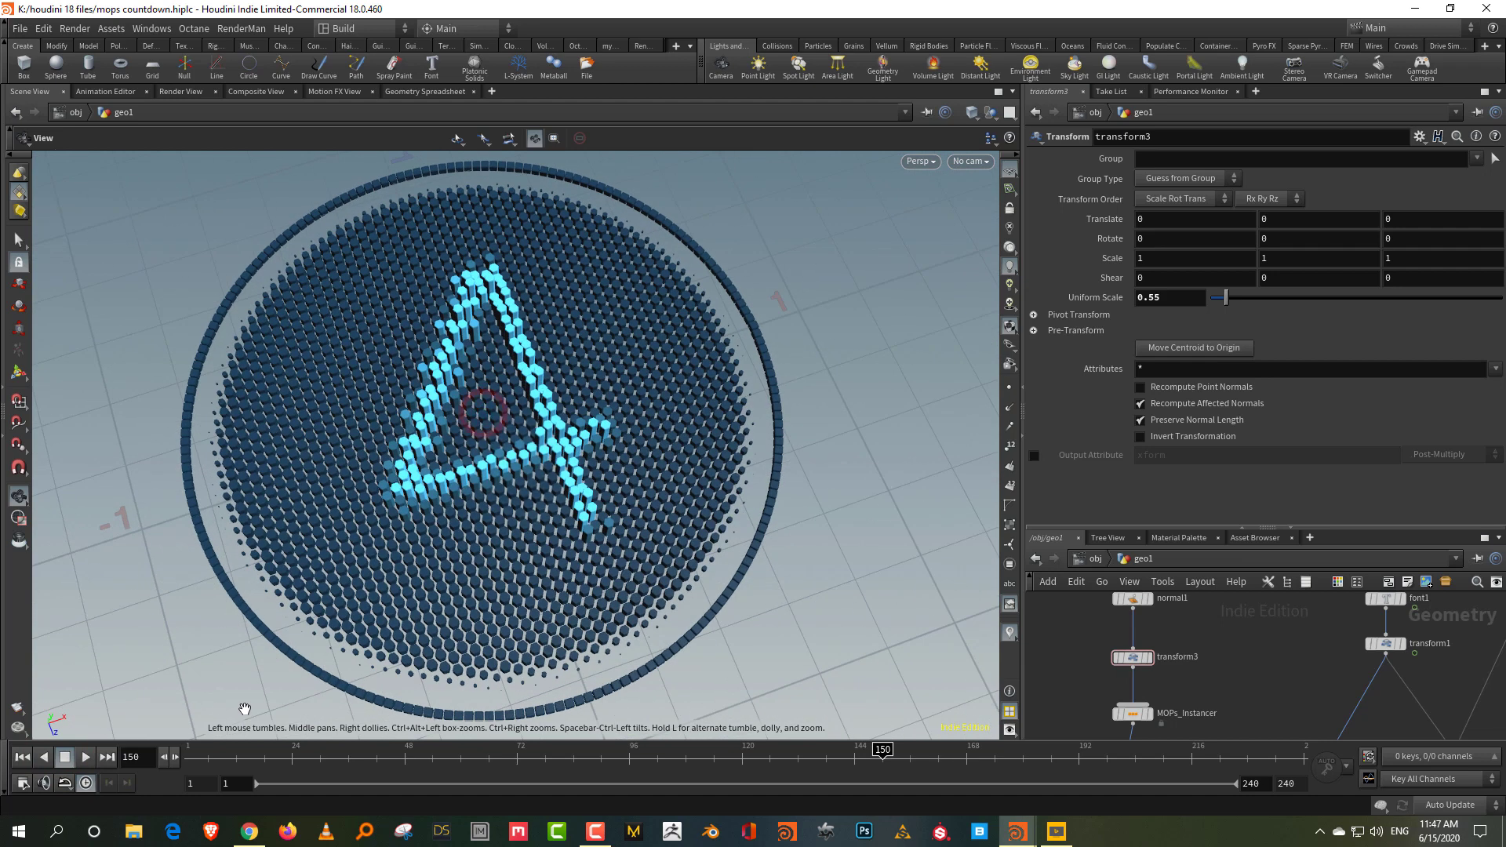
pyautogui.click(105, 757)
pyautogui.click(22, 757)
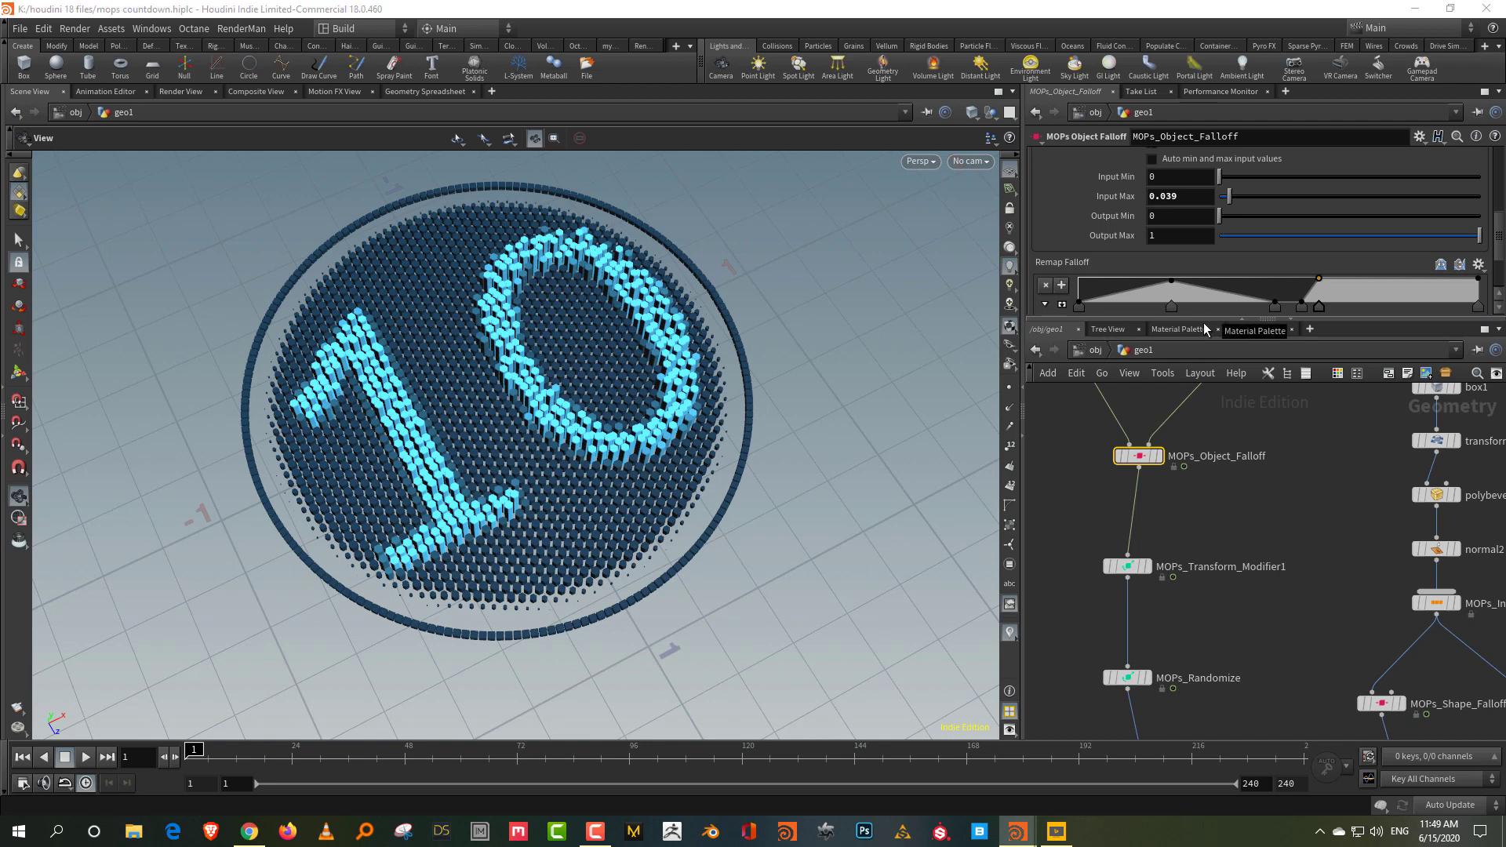
pyautogui.moveTo(1201, 317); pyautogui.dragTo(1201, 346)
pyautogui.click(1250, 559)
pyautogui.scroll(-3, 1250, 559)
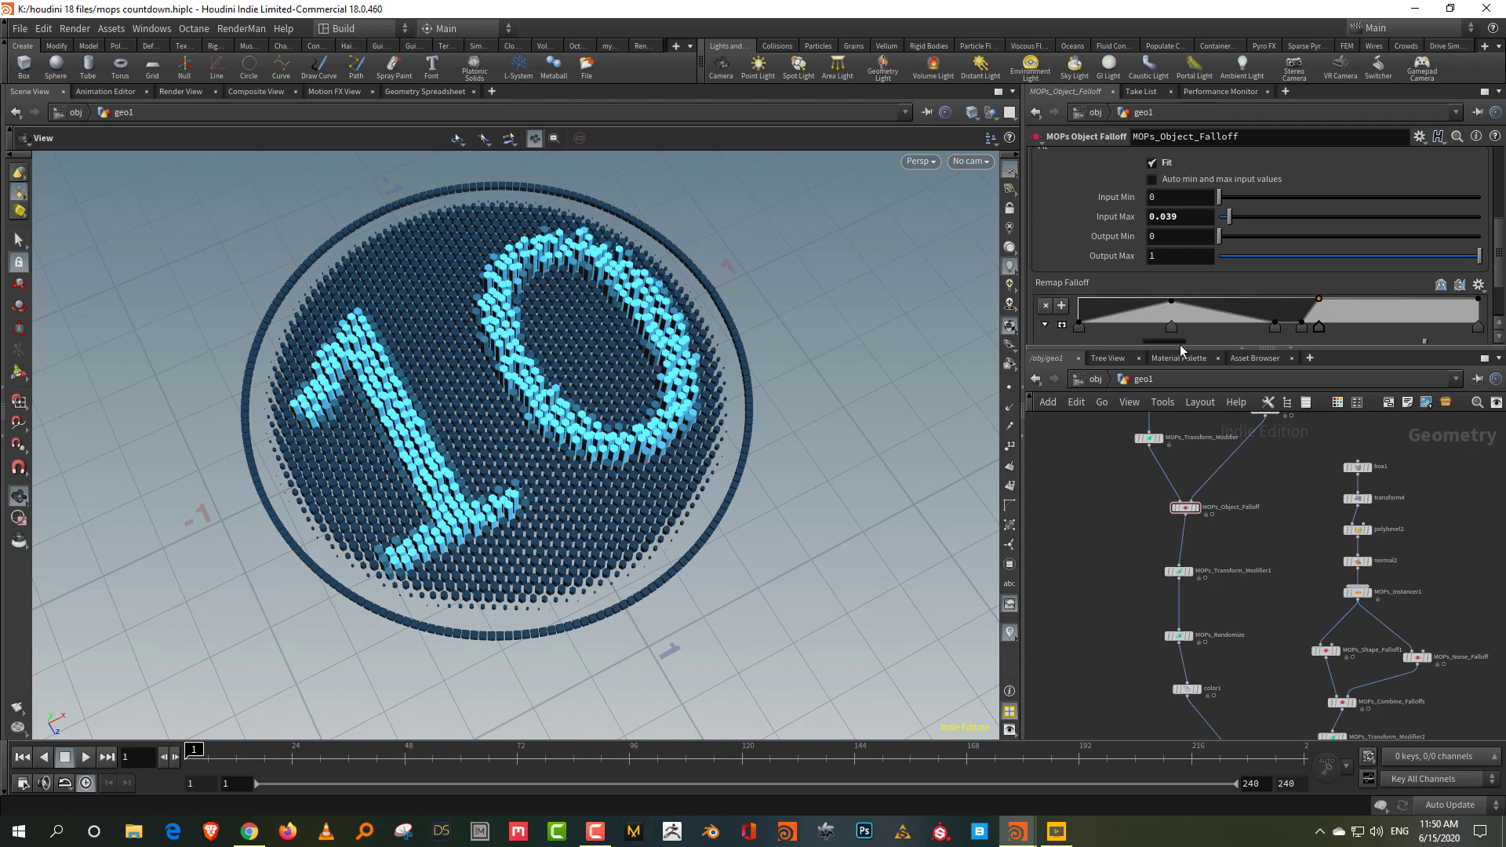
pyautogui.moveTo(1184, 348); pyautogui.dragTo(1184, 324)
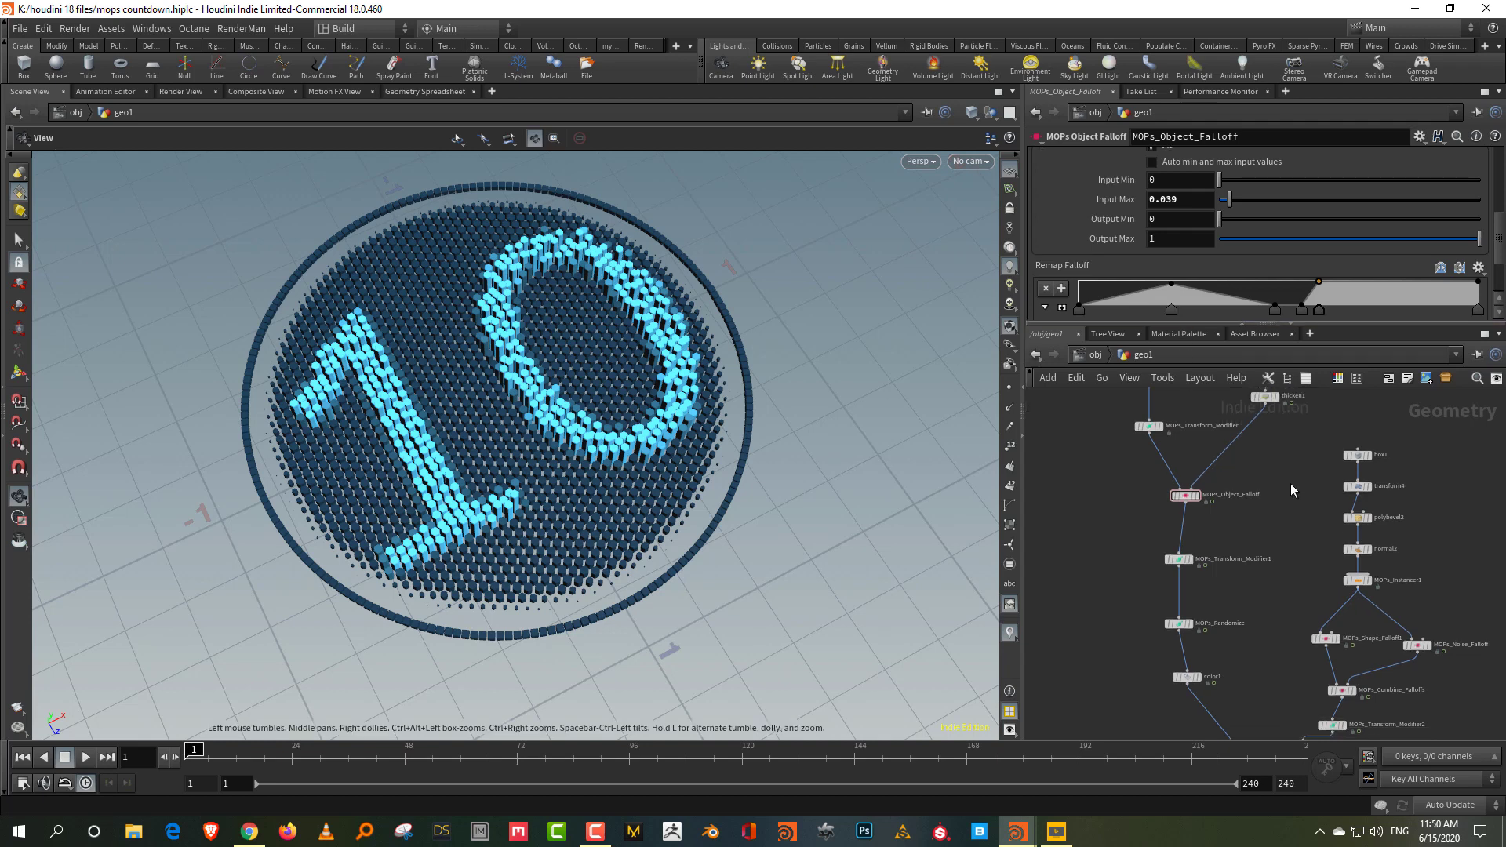